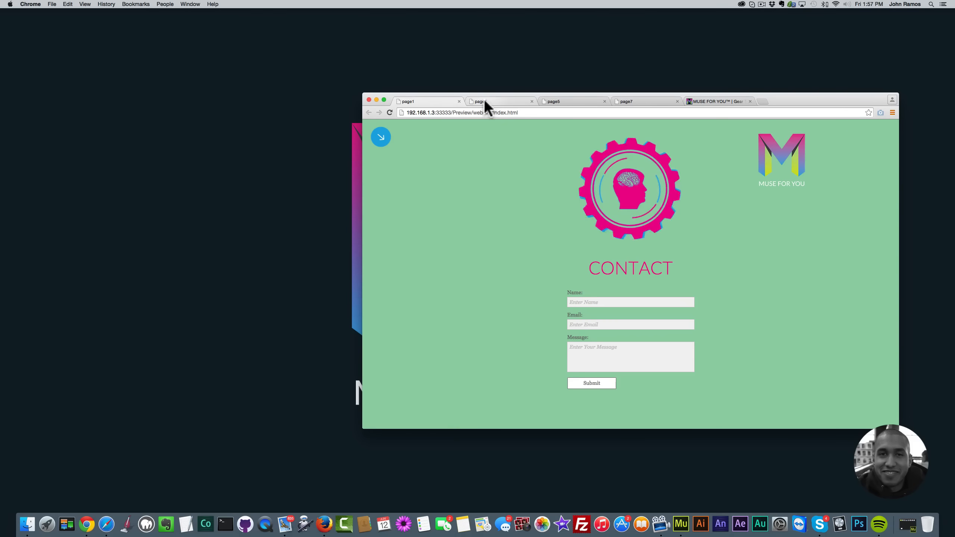
View the page3 preview, then switch to page5 and toggle its slide-in content page open and closed
{"action": "left_click", "coordinate": [484, 101]}
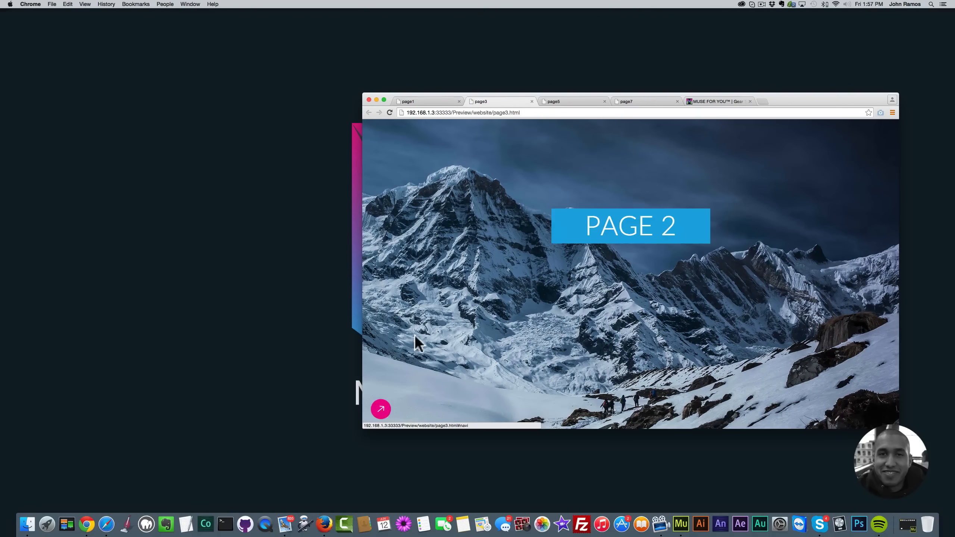
{"action": "left_click", "coordinate": [564, 100]}
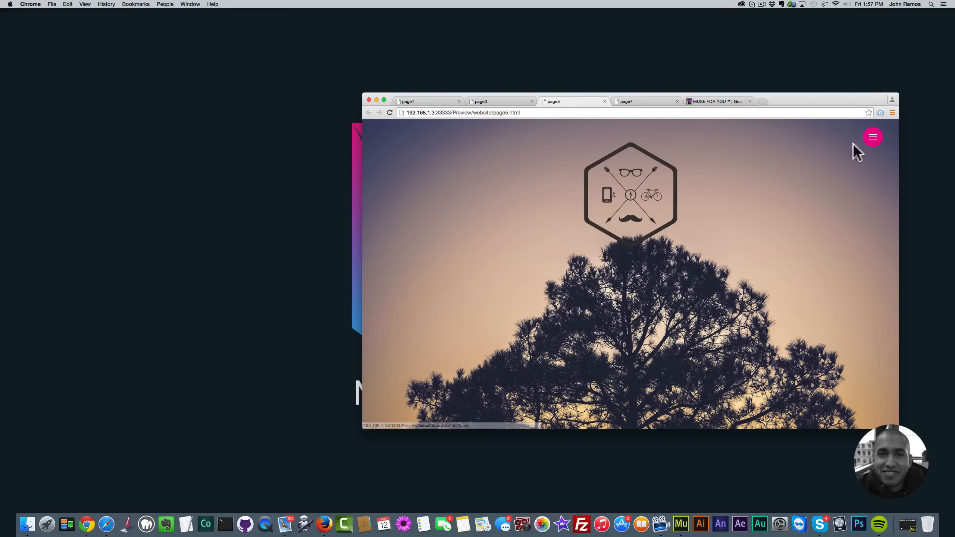
{"action": "left_click", "coordinate": [873, 139]}
{"action": "left_click", "coordinate": [872, 139]}
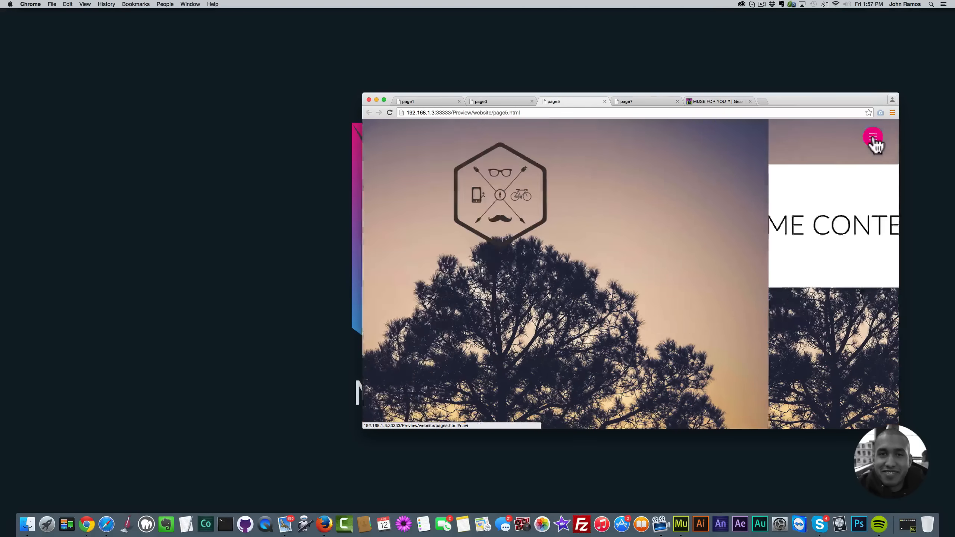
{"action": "left_click", "coordinate": [872, 139]}
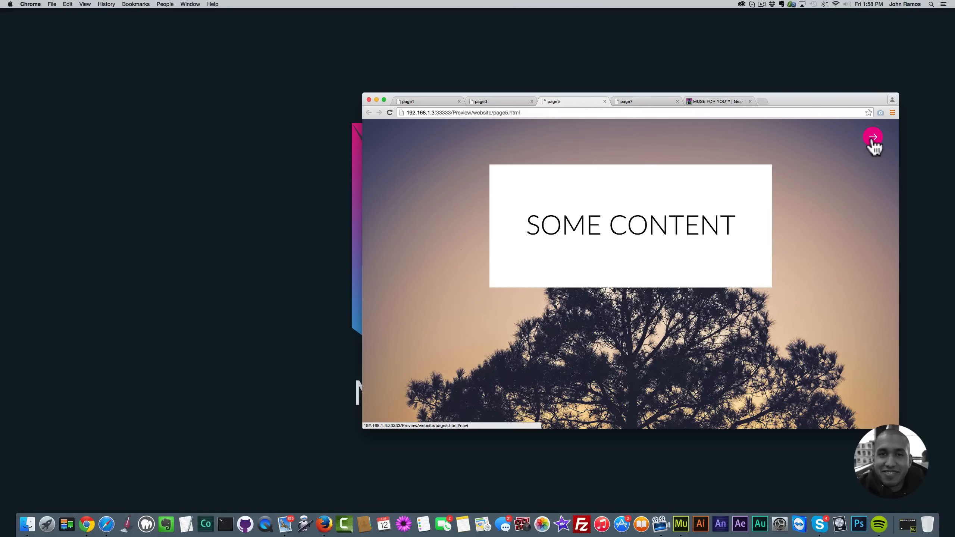
{"action": "left_click", "coordinate": [873, 139]}
{"action": "left_click", "coordinate": [873, 139]}
{"action": "left_click", "coordinate": [873, 139]}
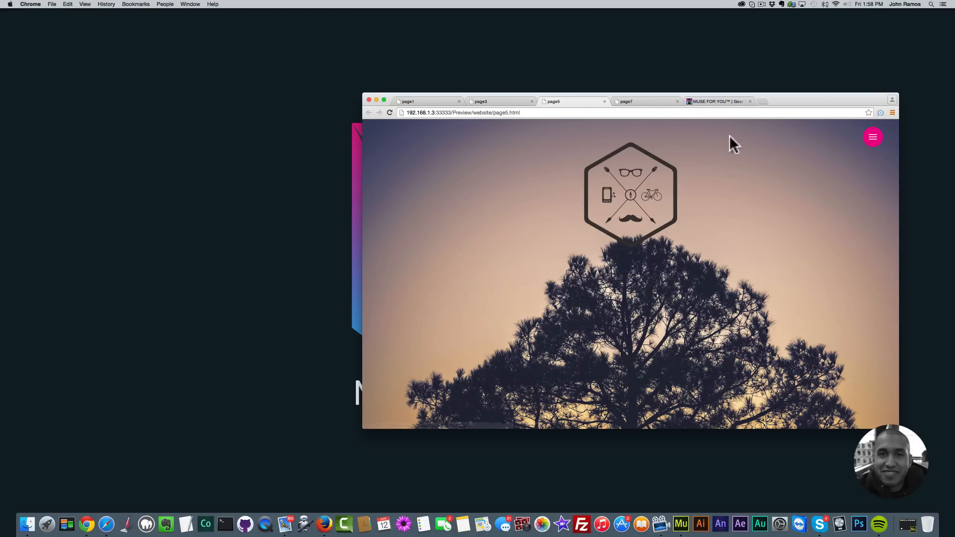
Switch to the page7 preview and repeatedly toggle its slide button to examine the diagonal transition between the two pages
{"action": "left_click", "coordinate": [652, 102]}
{"action": "left_click", "coordinate": [610, 103]}
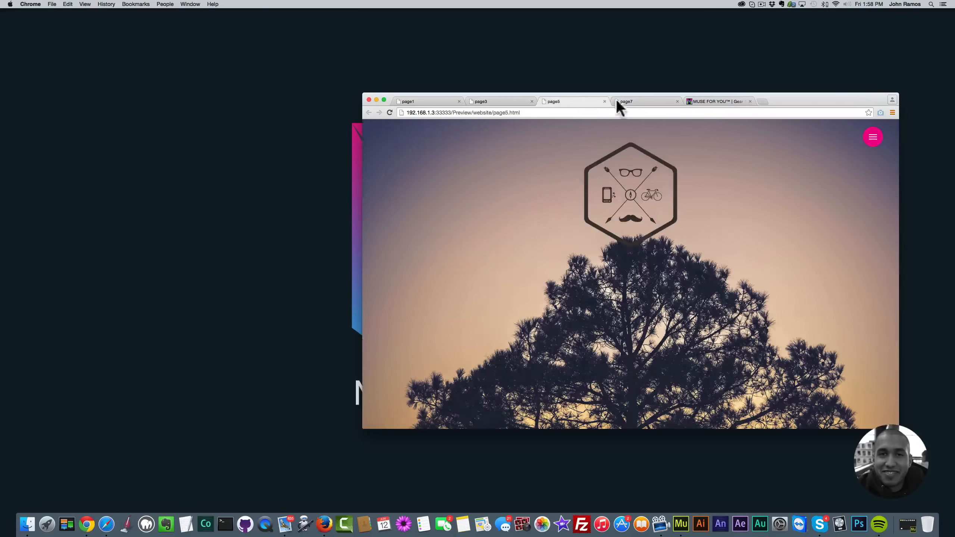
{"action": "left_click", "coordinate": [639, 101]}
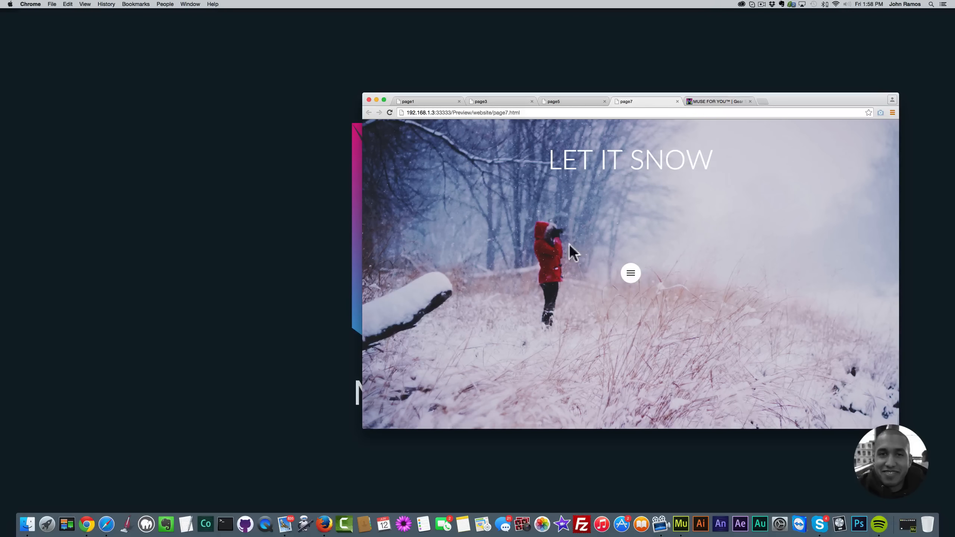
{"action": "left_click", "coordinate": [630, 276]}
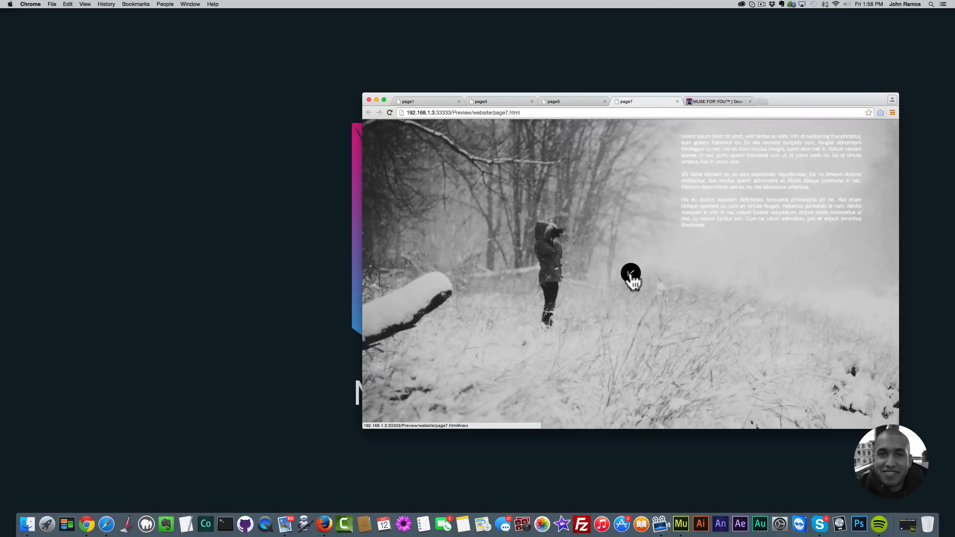
{"action": "left_click", "coordinate": [631, 276]}
{"action": "left_click", "coordinate": [630, 276]}
{"action": "left_click", "coordinate": [631, 276]}
{"action": "left_click", "coordinate": [631, 275]}
{"action": "left_click", "coordinate": [631, 275]}
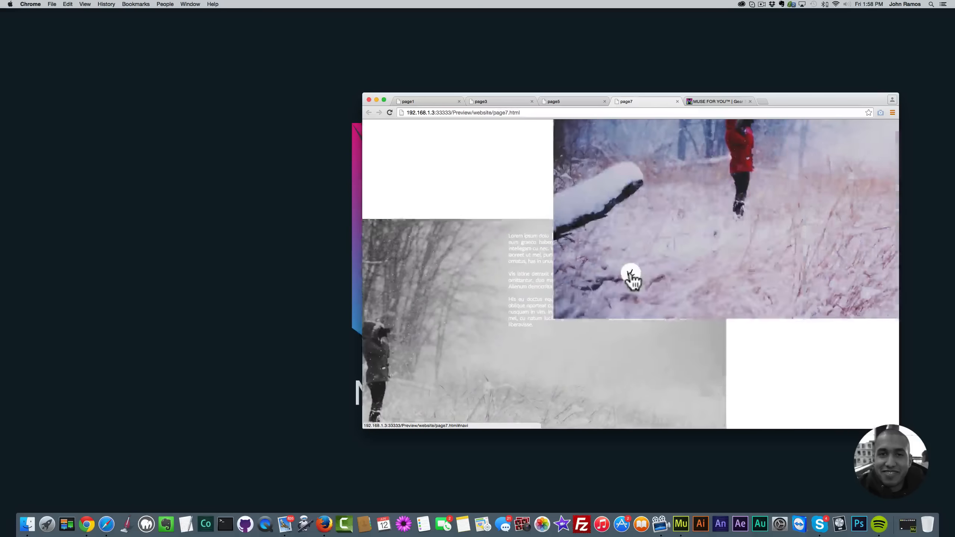
{"action": "left_click", "coordinate": [631, 276]}
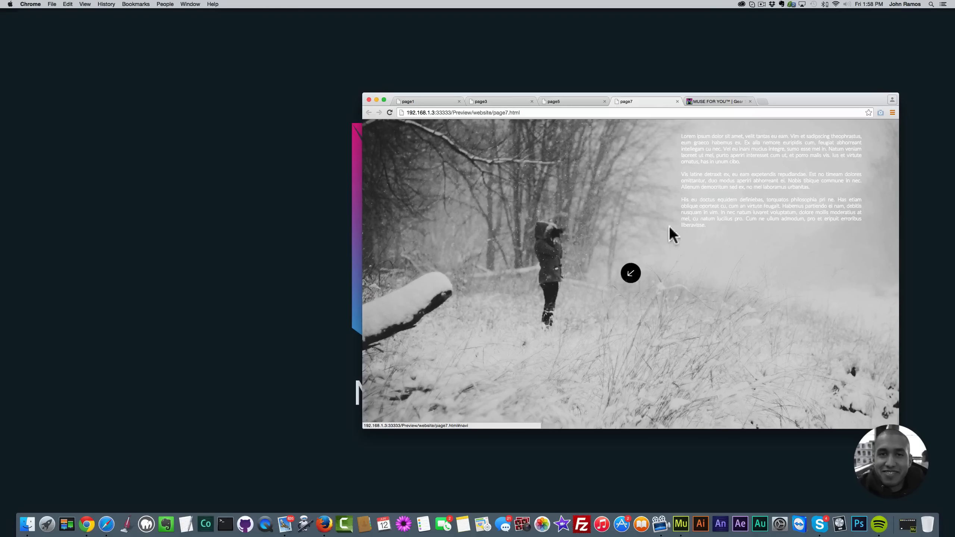
{"action": "left_click", "coordinate": [634, 282]}
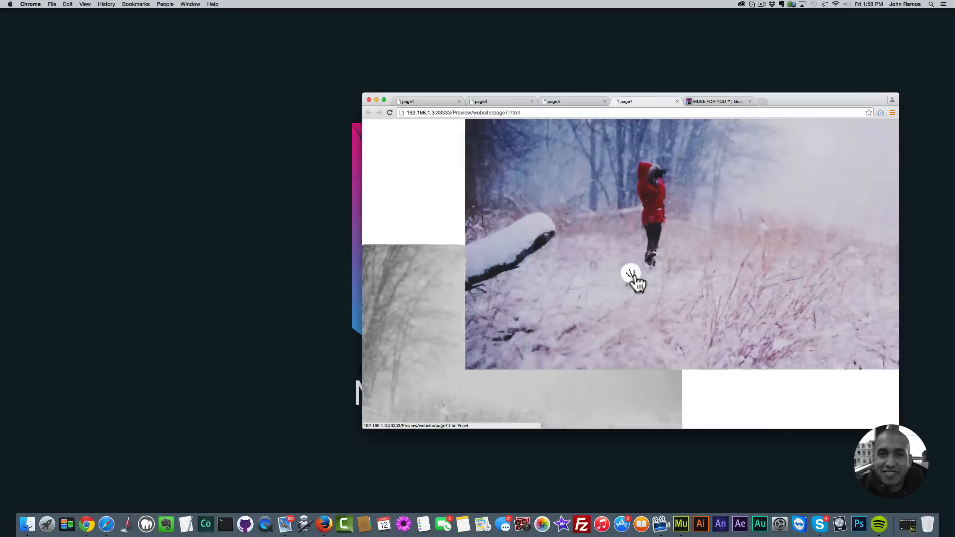
{"action": "left_click", "coordinate": [634, 282]}
{"action": "left_click", "coordinate": [634, 279]}
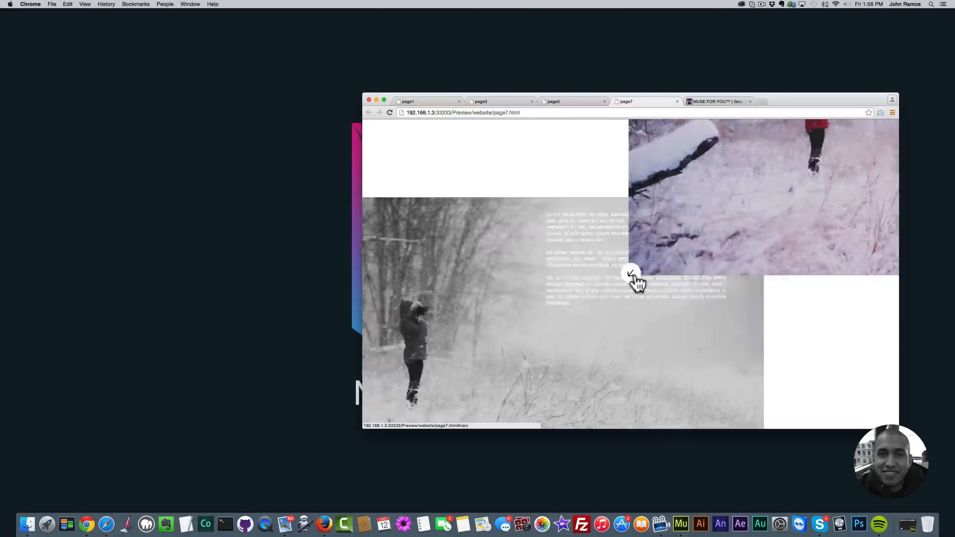
{"action": "left_click", "coordinate": [634, 279]}
{"action": "left_click", "coordinate": [635, 280]}
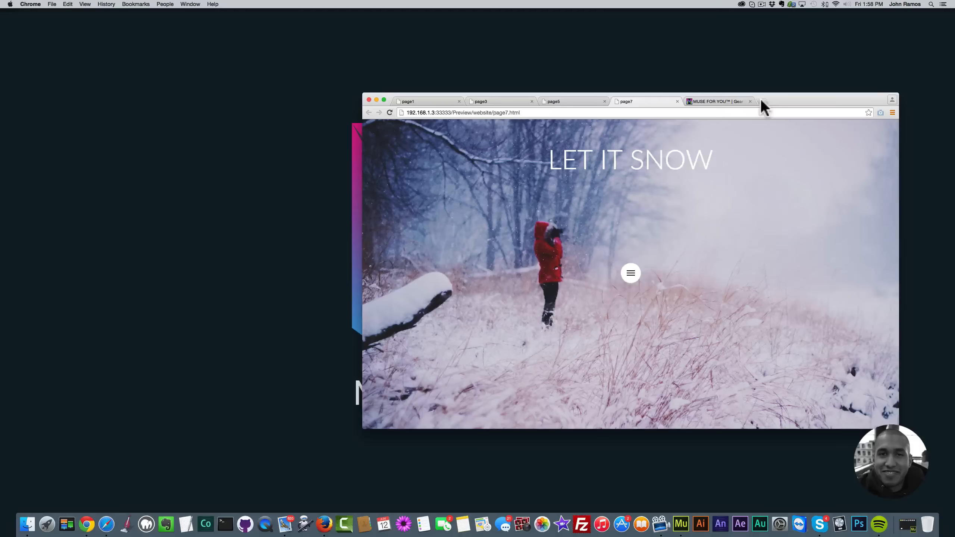
Open YouTube in a new browser tab
{"action": "left_click", "coordinate": [761, 101]}
{"action": "left_click", "coordinate": [744, 101]}
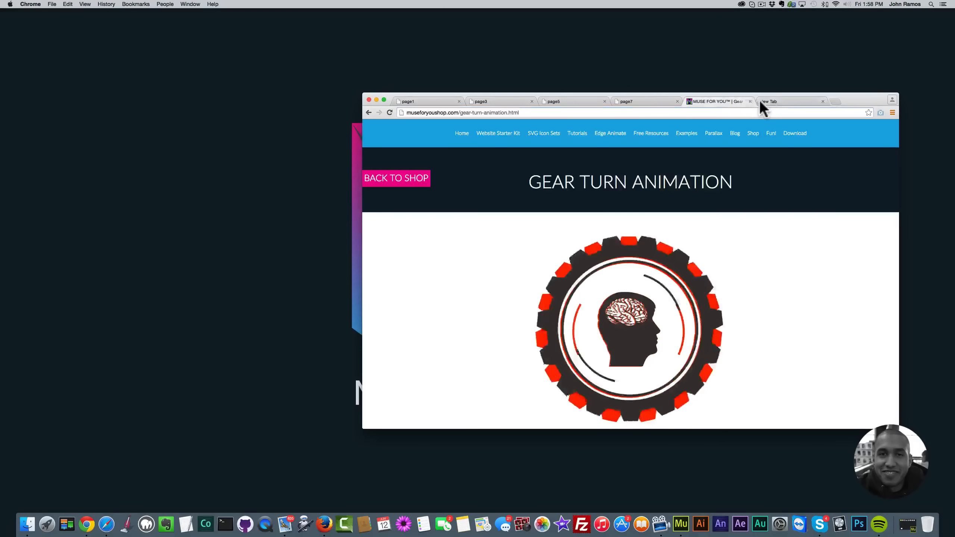
{"action": "left_click", "coordinate": [636, 100]}
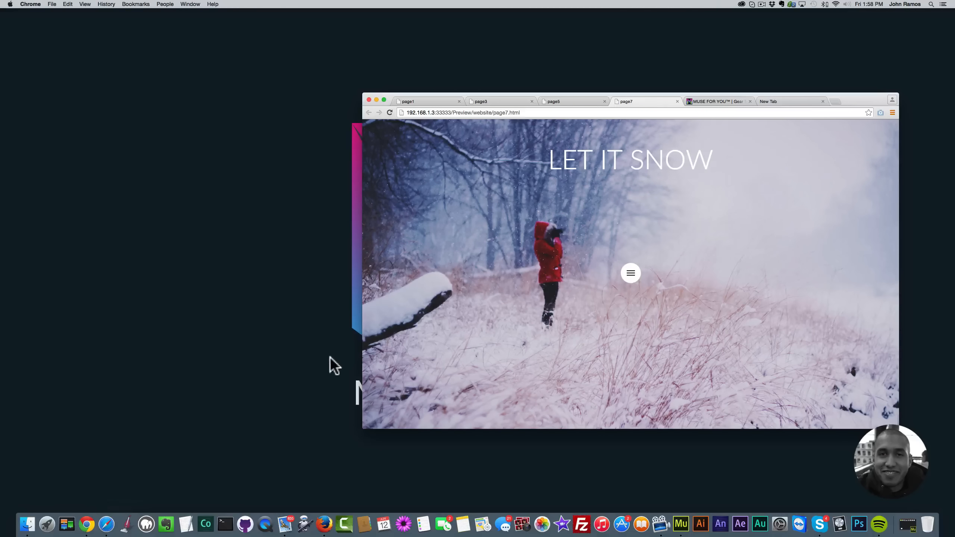
{"action": "left_click", "coordinate": [822, 99]}
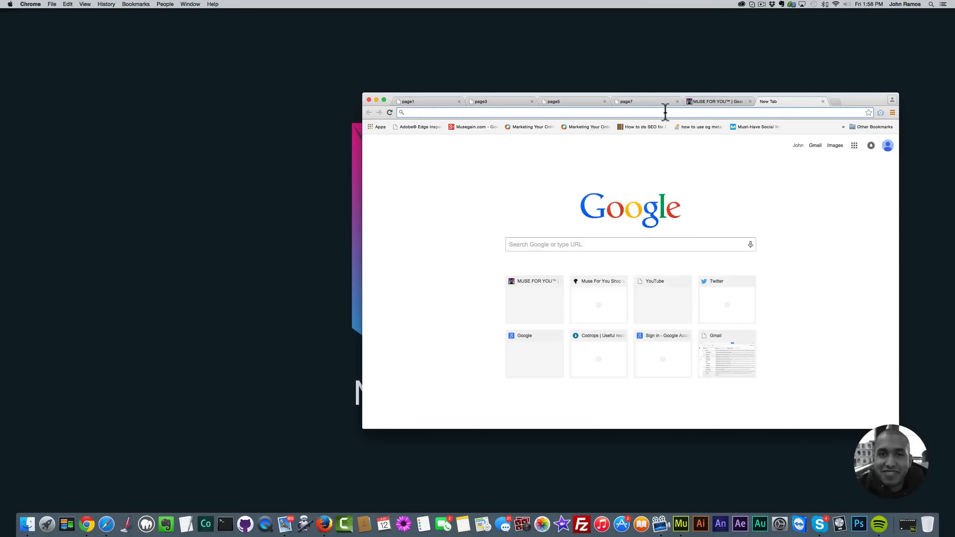
{"action": "type", "text": "yout"}
{"action": "key", "text": "Return"}
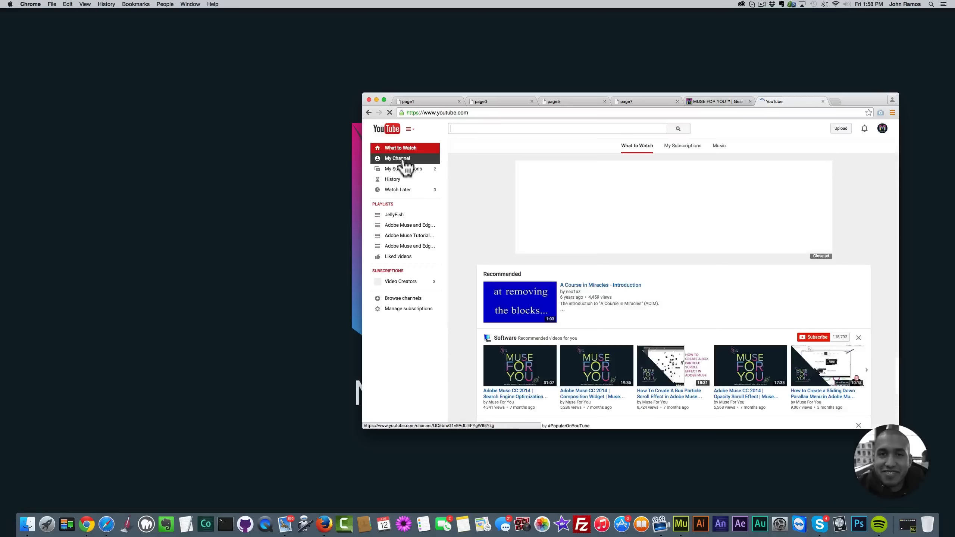
Open My Channel's video "Adobe Muse CC | SVG Icon Pack | Muse For You" and follow the Muse-Themes link in its description
{"action": "left_click", "coordinate": [406, 160]}
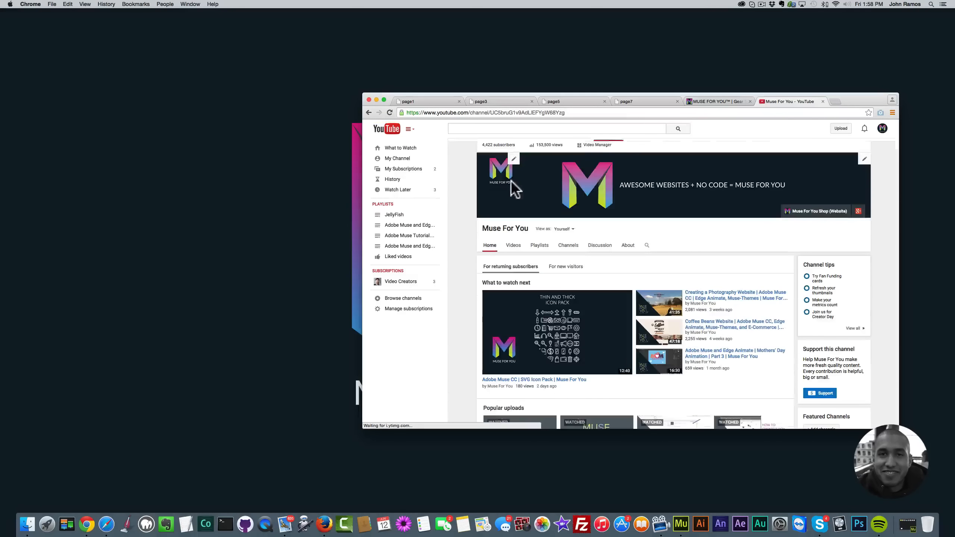
{"action": "left_click", "coordinate": [551, 335]}
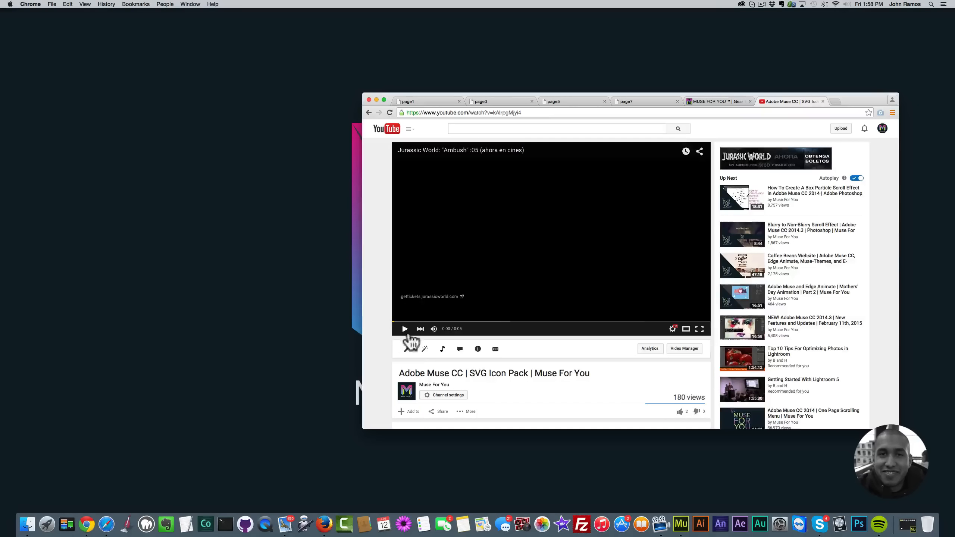
{"action": "scroll", "coordinate": [433, 362], "scroll_direction": "down", "scroll_amount": 3}
{"action": "left_click", "coordinate": [551, 399]}
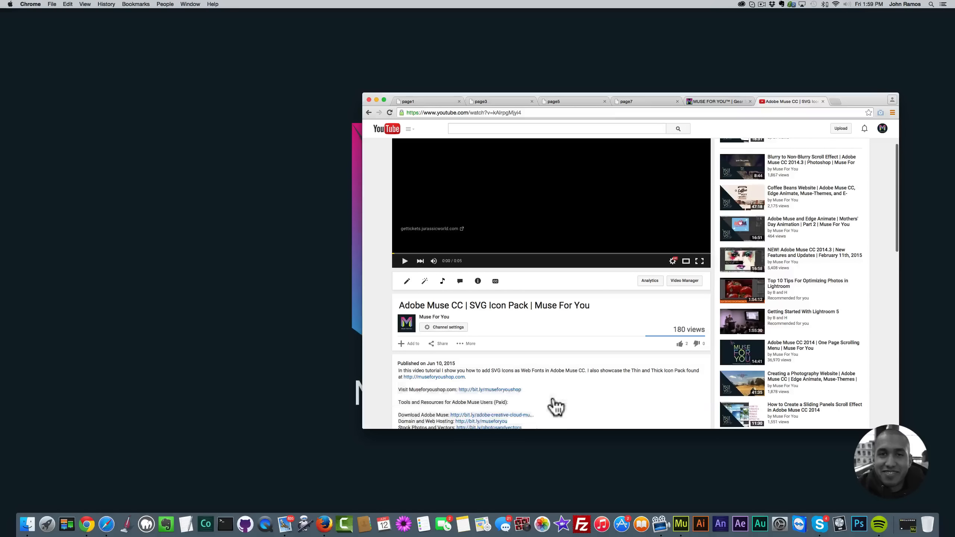
{"action": "scroll", "coordinate": [532, 398], "scroll_direction": "down", "scroll_amount": 2}
{"action": "scroll", "coordinate": [529, 392], "scroll_direction": "down", "scroll_amount": 1}
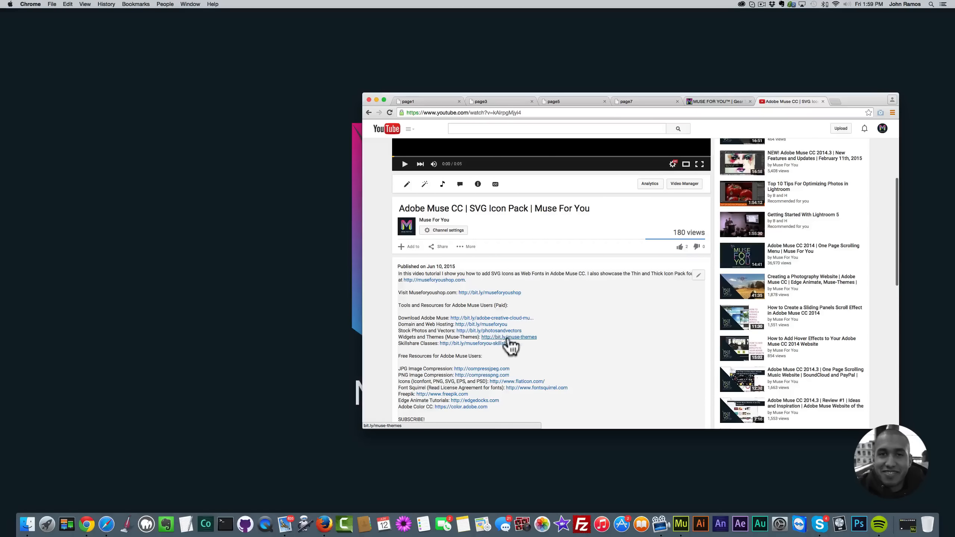
{"action": "left_click", "coordinate": [511, 338]}
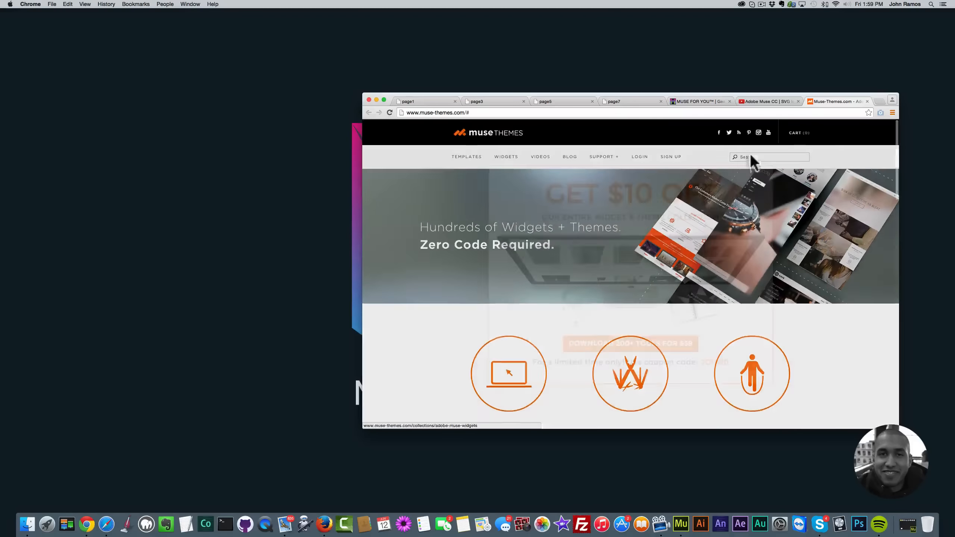
Search the Muse-Themes site for "versa slide"
{"action": "scroll", "coordinate": [747, 156], "scroll_direction": "down", "scroll_amount": 6}
{"action": "scroll", "coordinate": [707, 186], "scroll_direction": "up", "scroll_amount": 6}
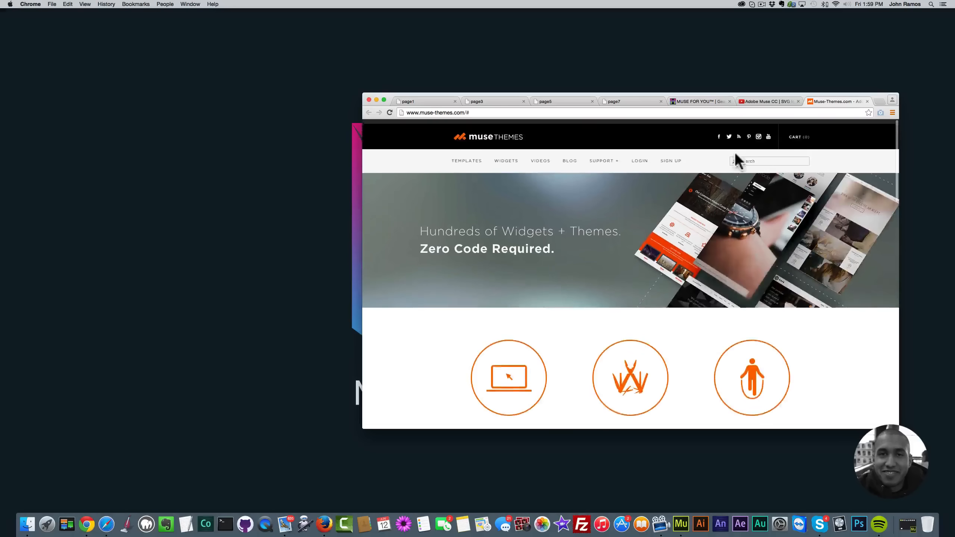
{"action": "left_click", "coordinate": [751, 156]}
{"action": "type", "text": "versa slide"}
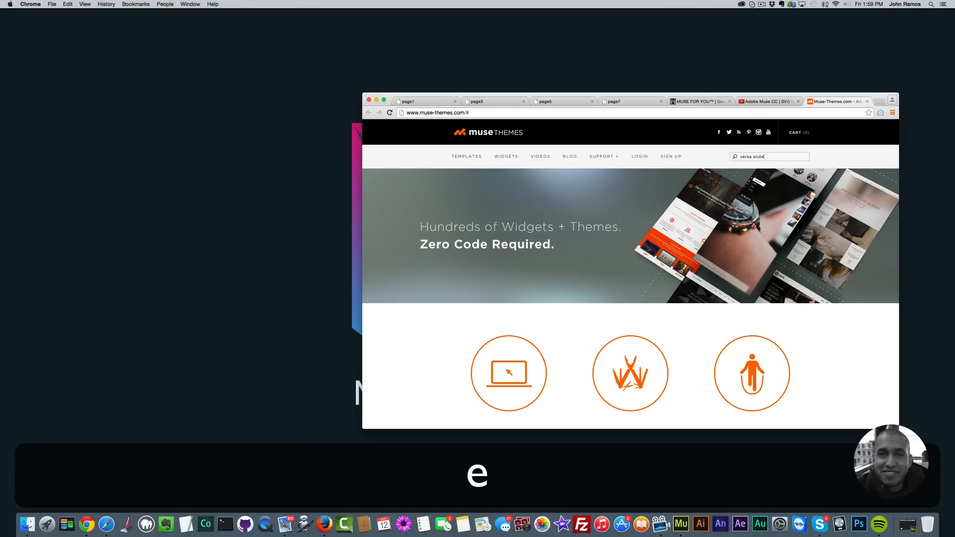
{"action": "key", "text": "Return"}
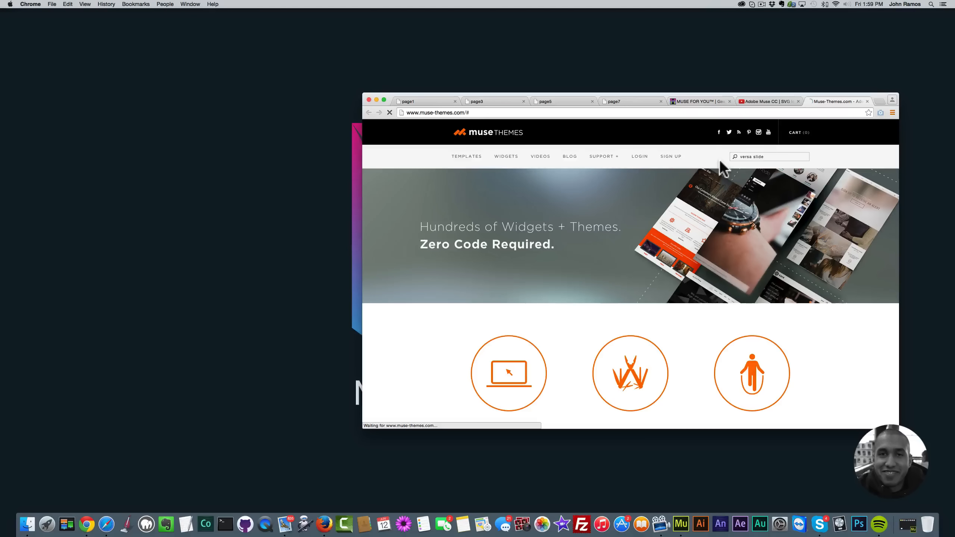
Browse the Adobe Muse widgets collection and open the Versa Slide product page
{"action": "left_click", "coordinate": [507, 157]}
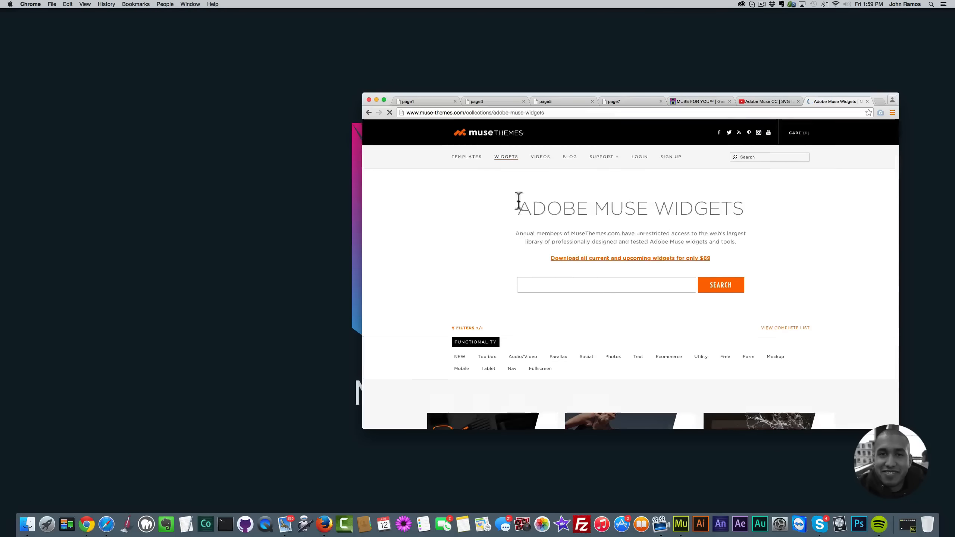
{"action": "scroll", "coordinate": [673, 188], "scroll_direction": "down", "scroll_amount": 4}
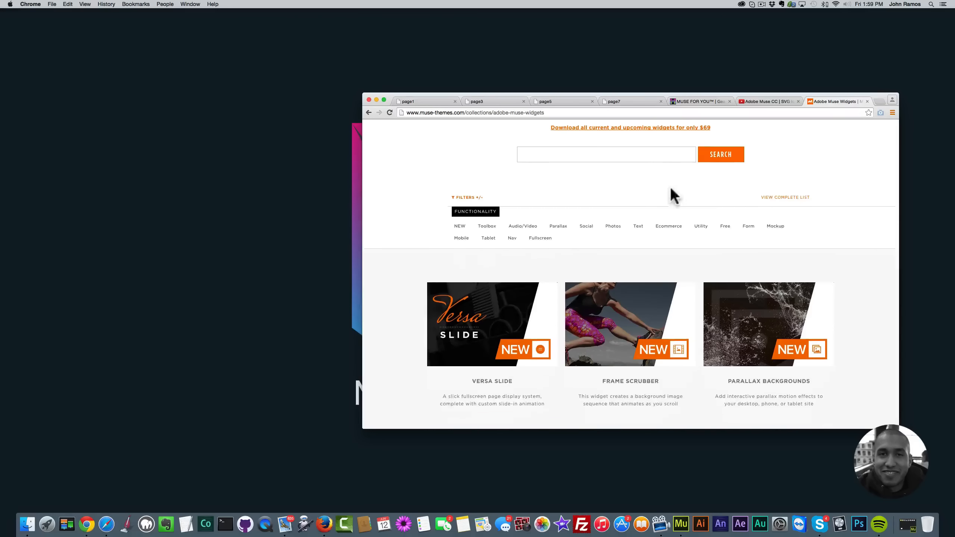
{"action": "scroll", "coordinate": [496, 331], "scroll_direction": "down", "scroll_amount": 1}
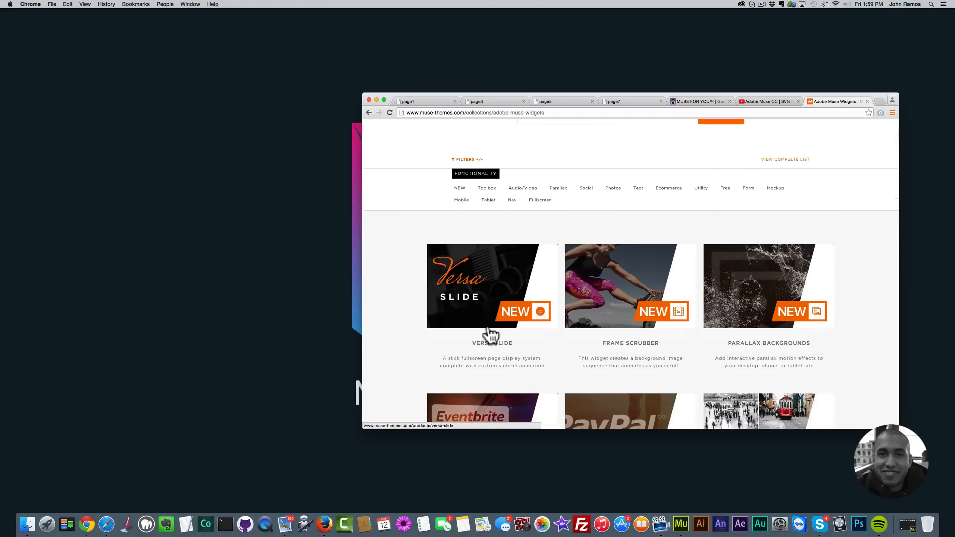
{"action": "left_click", "coordinate": [489, 306]}
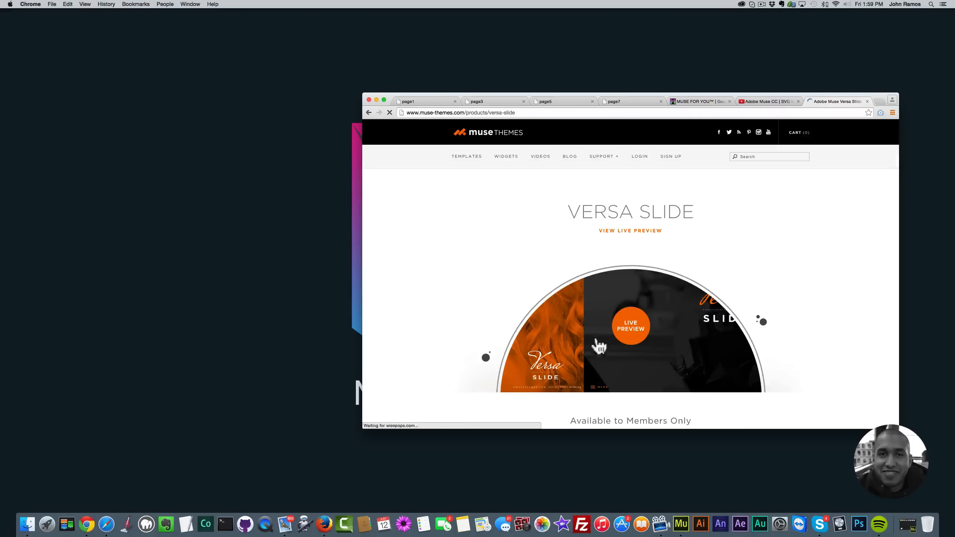
Open the Versa Slide live preview and toggle its sliding menu page open and closed several times
{"action": "left_click", "coordinate": [634, 331]}
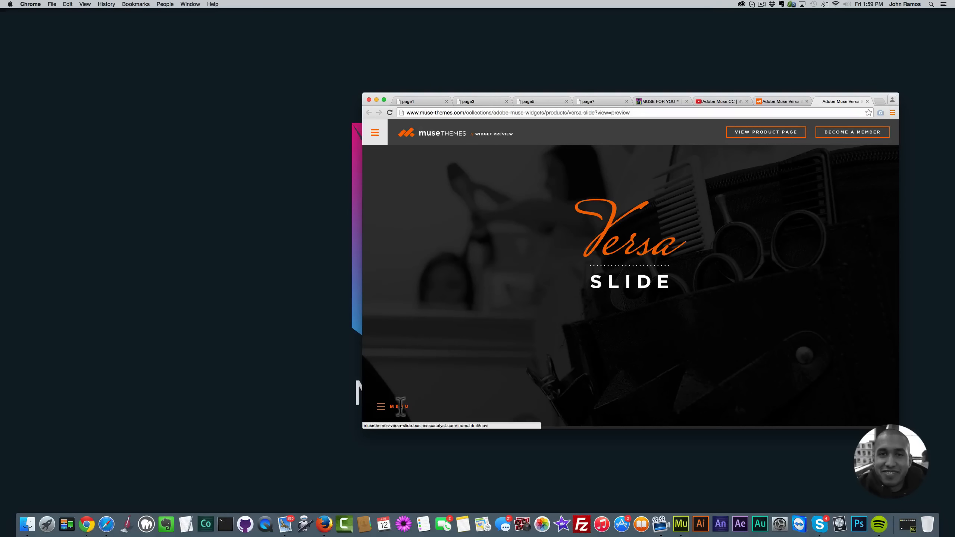
{"action": "left_click", "coordinate": [381, 410]}
{"action": "left_click", "coordinate": [381, 410]}
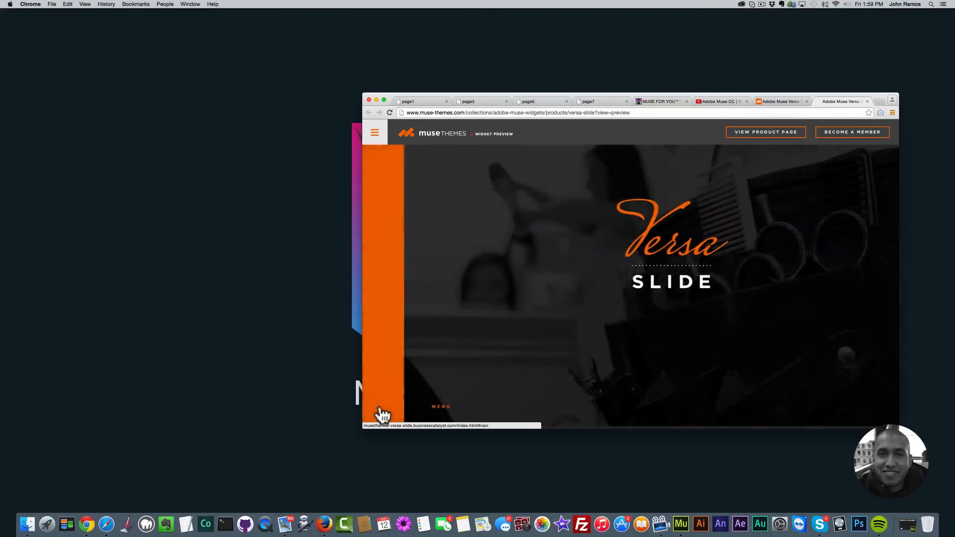
{"action": "left_click", "coordinate": [381, 409]}
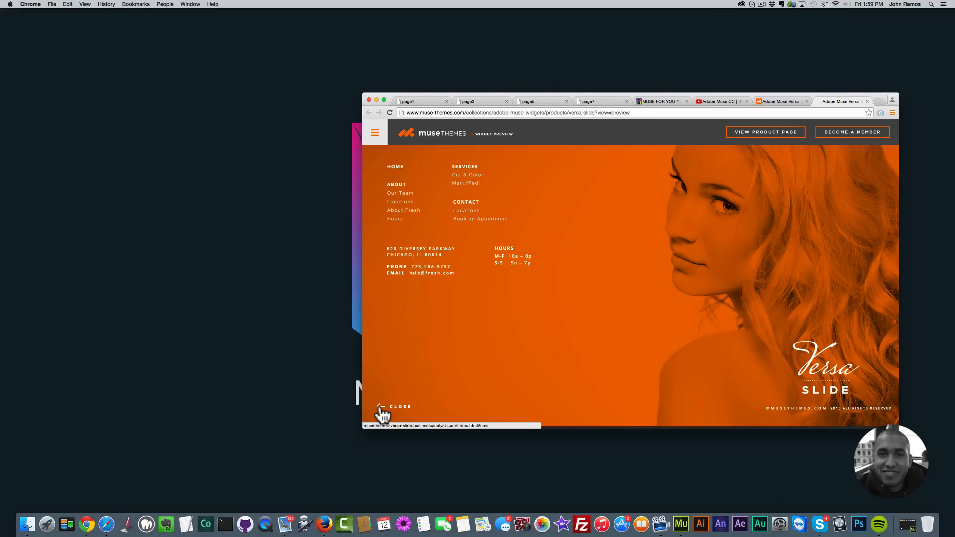
{"action": "left_click", "coordinate": [381, 409]}
{"action": "left_click", "coordinate": [381, 409]}
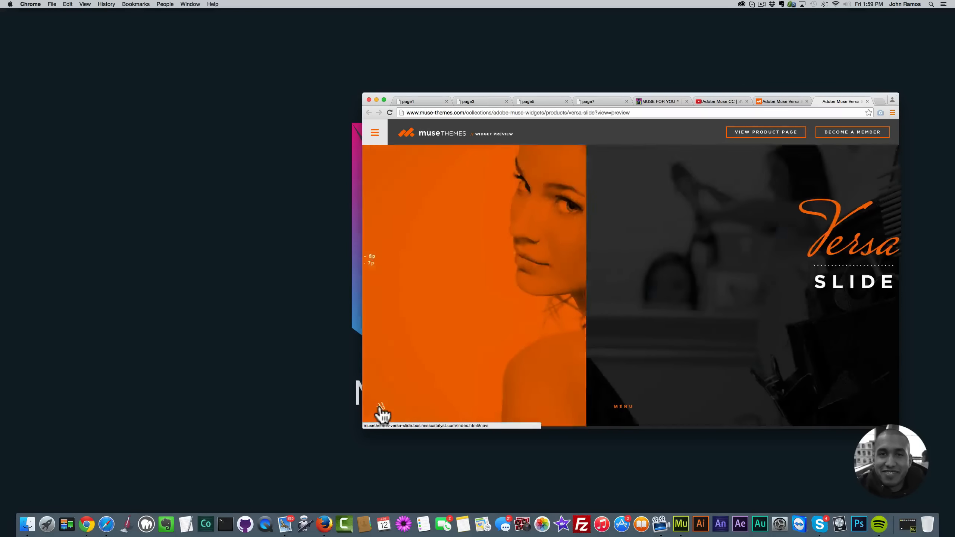
{"action": "left_click", "coordinate": [381, 409]}
{"action": "left_click", "coordinate": [381, 410]}
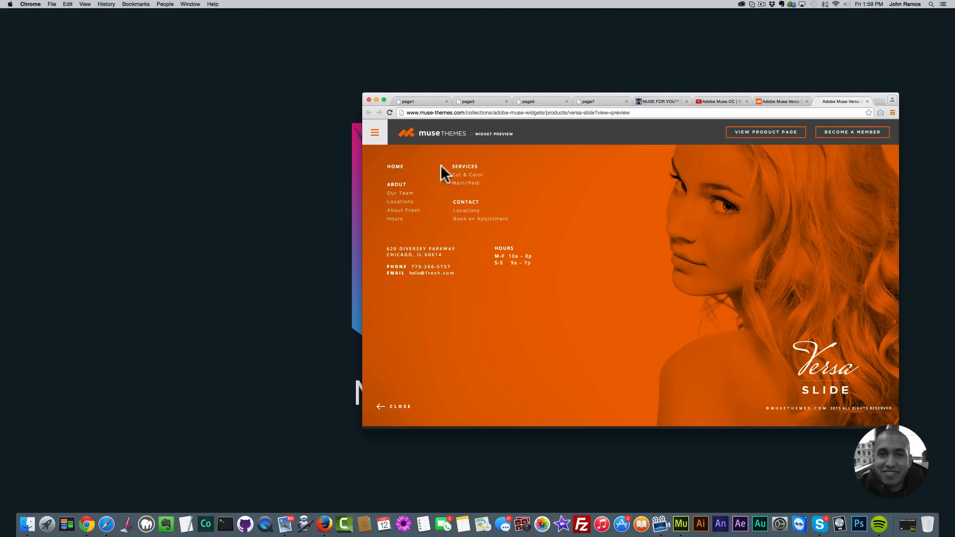
{"action": "left_click", "coordinate": [380, 410]}
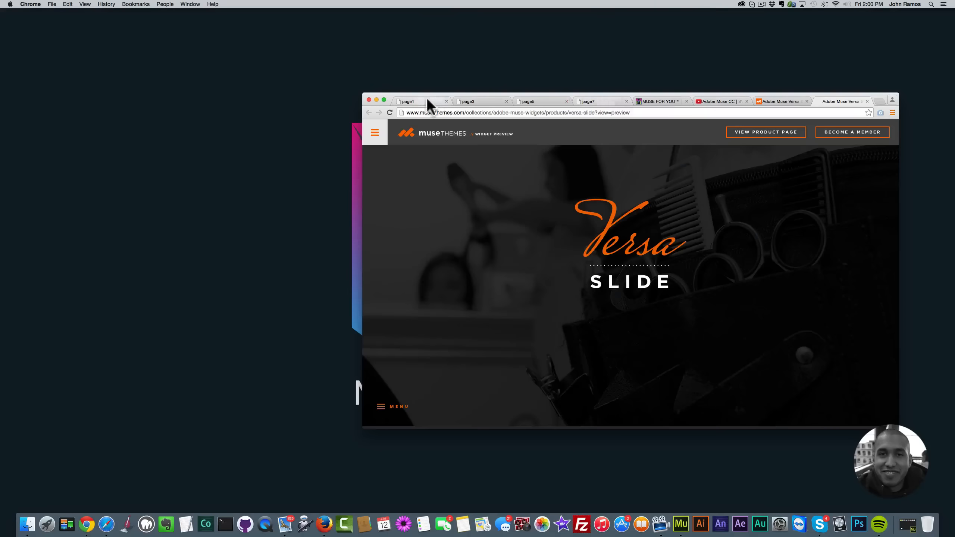
Revisit the gear contact page example, load museforyoushop.com in the Muse For You browser tab, and open its shop page
{"action": "left_click", "coordinate": [428, 100]}
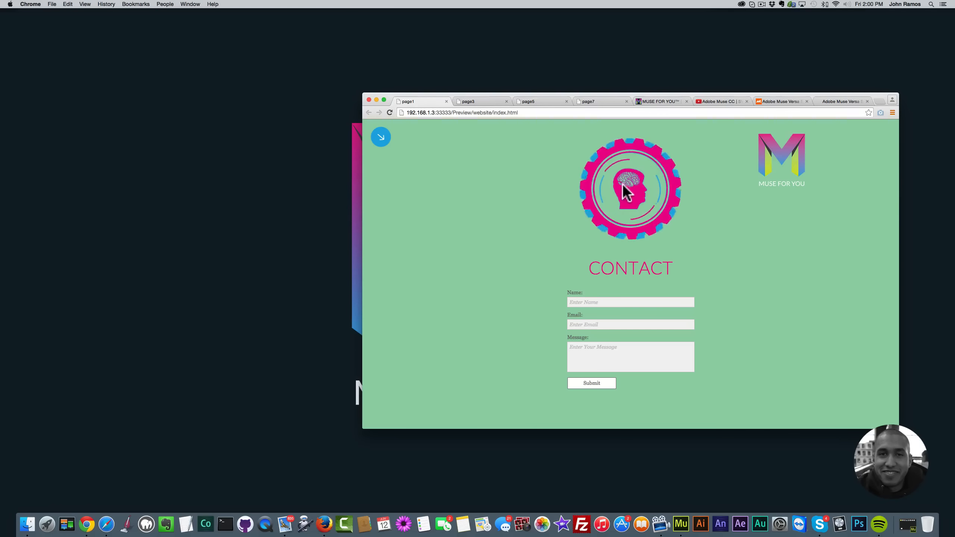
{"action": "left_click", "coordinate": [651, 101]}
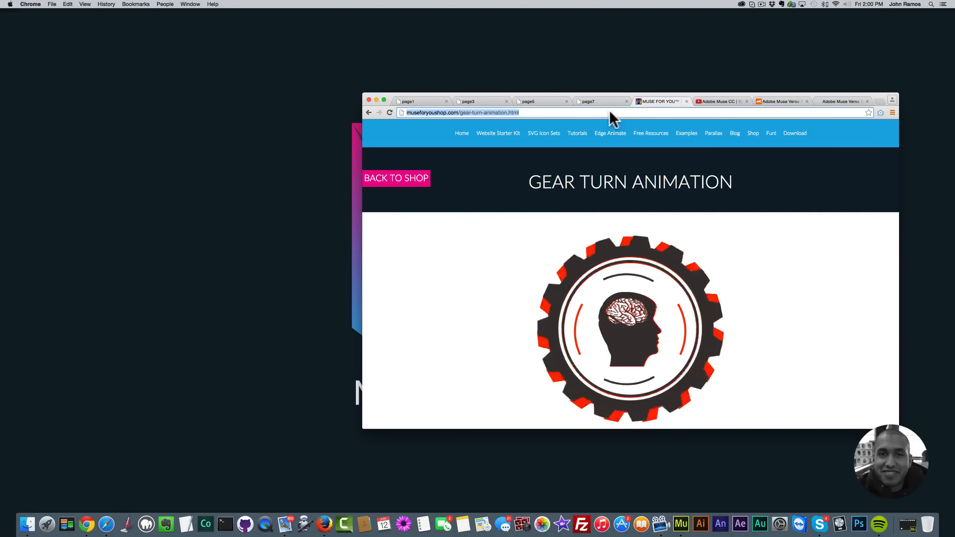
{"action": "left_click", "coordinate": [522, 113]}
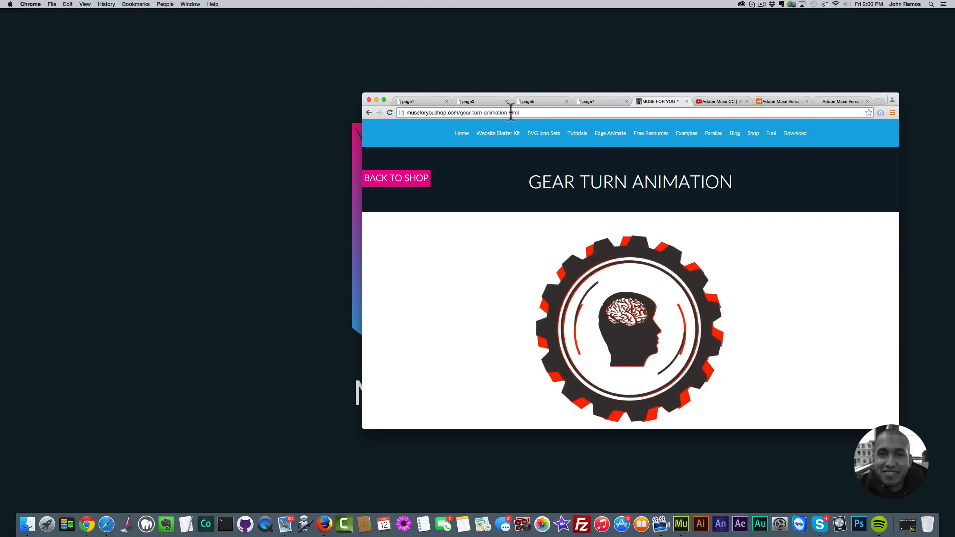
{"action": "type", "text": "museforyoushop.com"}
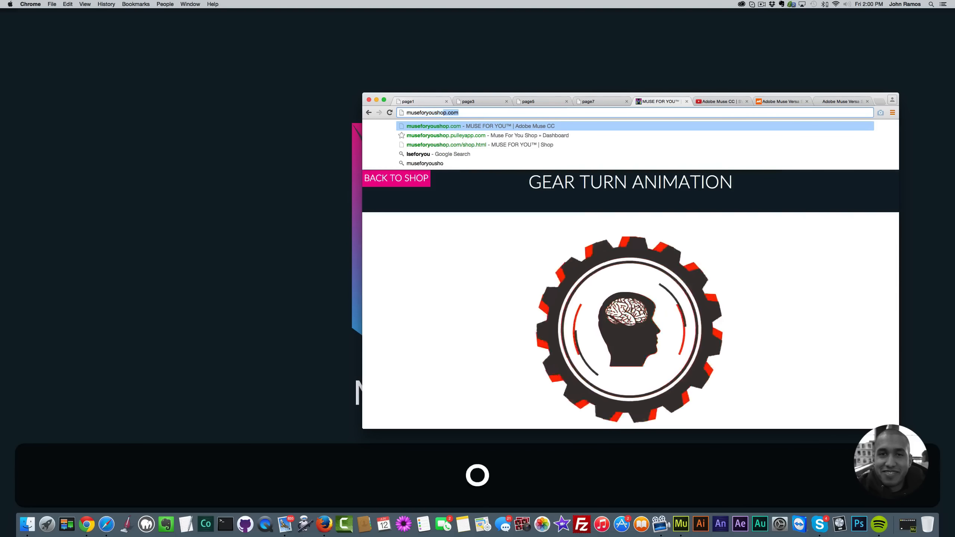
{"action": "key", "text": "Return"}
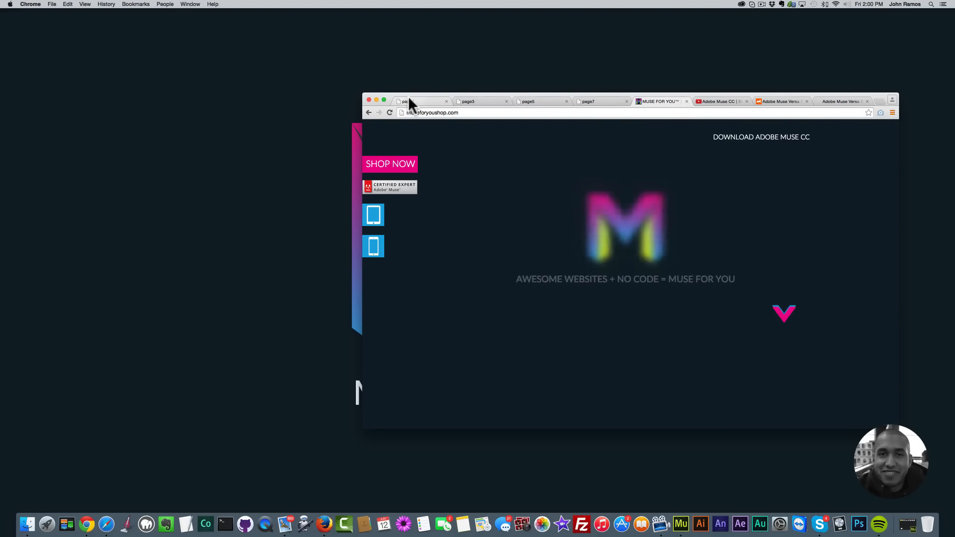
{"action": "left_click", "coordinate": [391, 165]}
Browse the shop's animation products, open the Gear Turn Animation preview, and review what the download includes
{"action": "scroll", "coordinate": [602, 244], "scroll_direction": "down", "scroll_amount": 10}
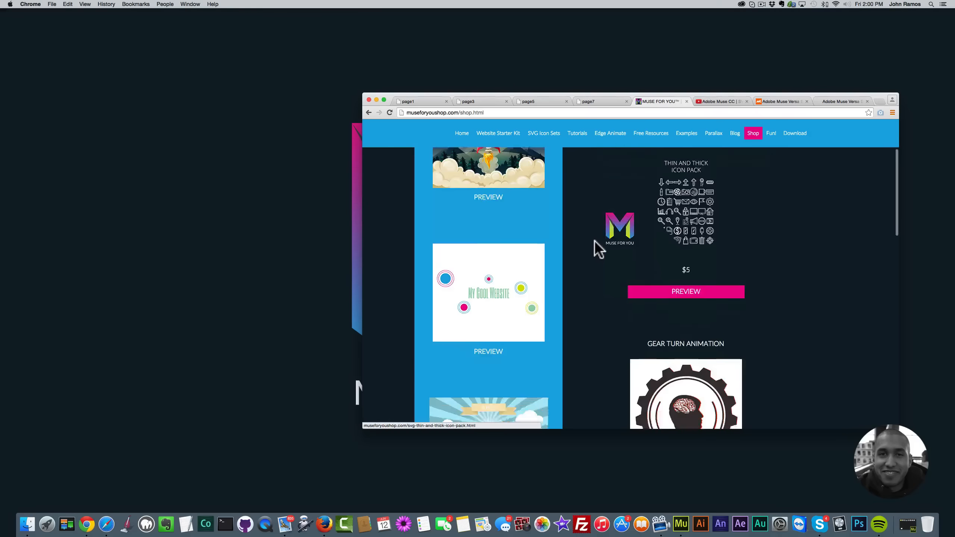
{"action": "scroll", "coordinate": [639, 263], "scroll_direction": "down", "scroll_amount": 5}
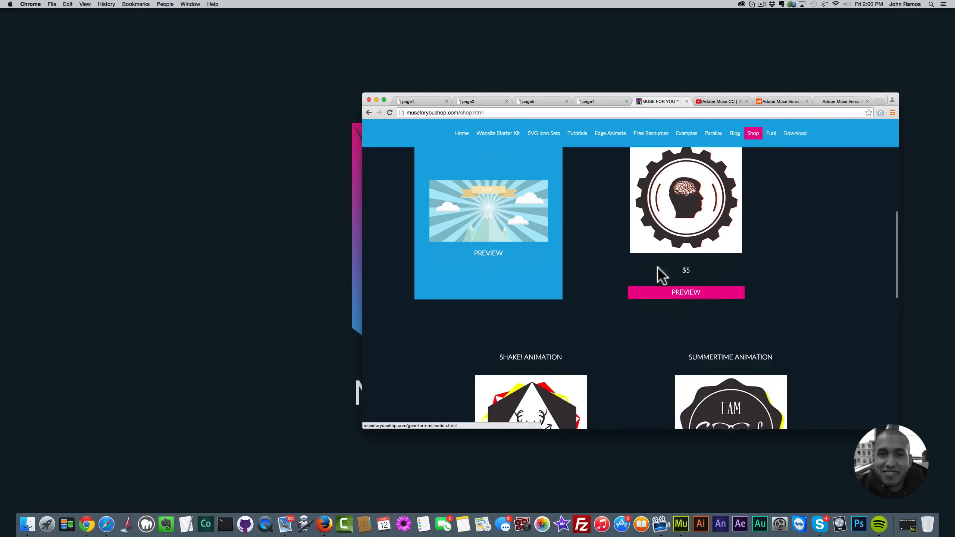
{"action": "scroll", "coordinate": [658, 268], "scroll_direction": "down", "scroll_amount": 4}
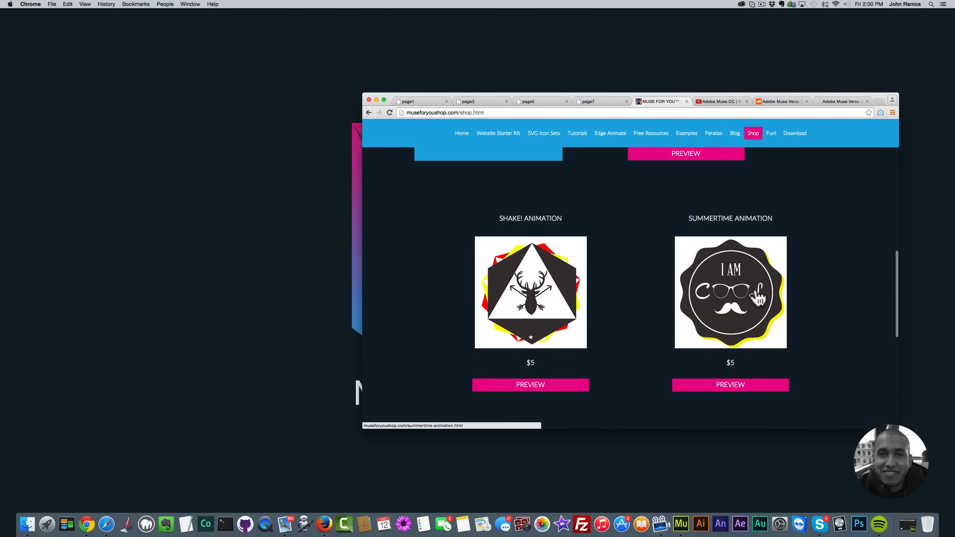
{"action": "scroll", "coordinate": [737, 297], "scroll_direction": "down", "scroll_amount": 3}
{"action": "scroll", "coordinate": [737, 297], "scroll_direction": "up", "scroll_amount": 5}
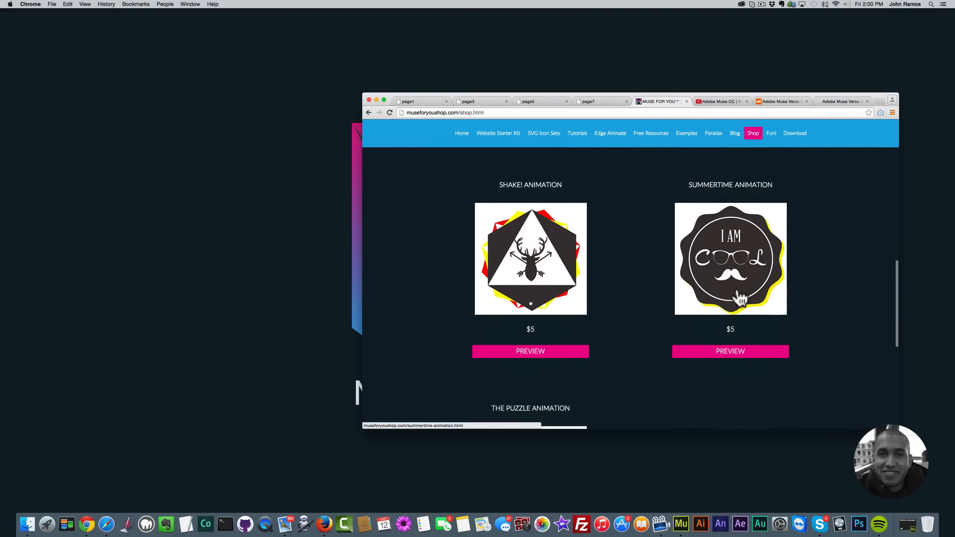
{"action": "scroll", "coordinate": [540, 264], "scroll_direction": "down", "scroll_amount": 5}
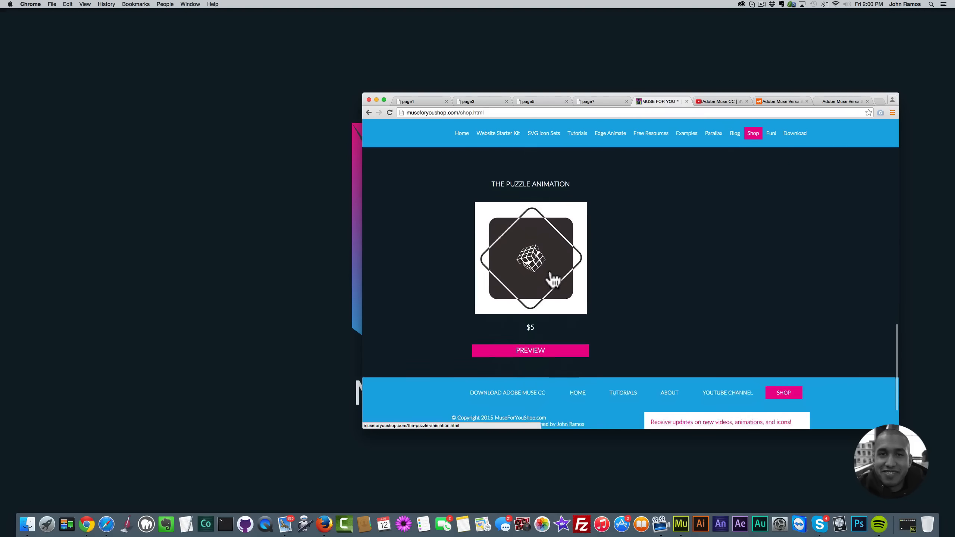
{"action": "scroll", "coordinate": [550, 280], "scroll_direction": "up", "scroll_amount": 3}
{"action": "scroll", "coordinate": [555, 277], "scroll_direction": "up", "scroll_amount": 2}
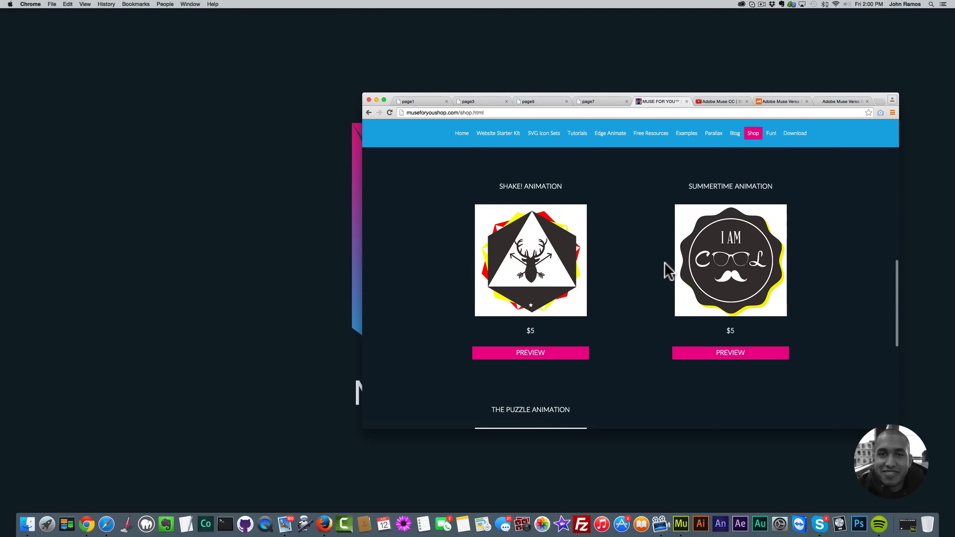
{"action": "scroll", "coordinate": [557, 260], "scroll_direction": "up", "scroll_amount": 5}
{"action": "scroll", "coordinate": [555, 260], "scroll_direction": "up", "scroll_amount": 2}
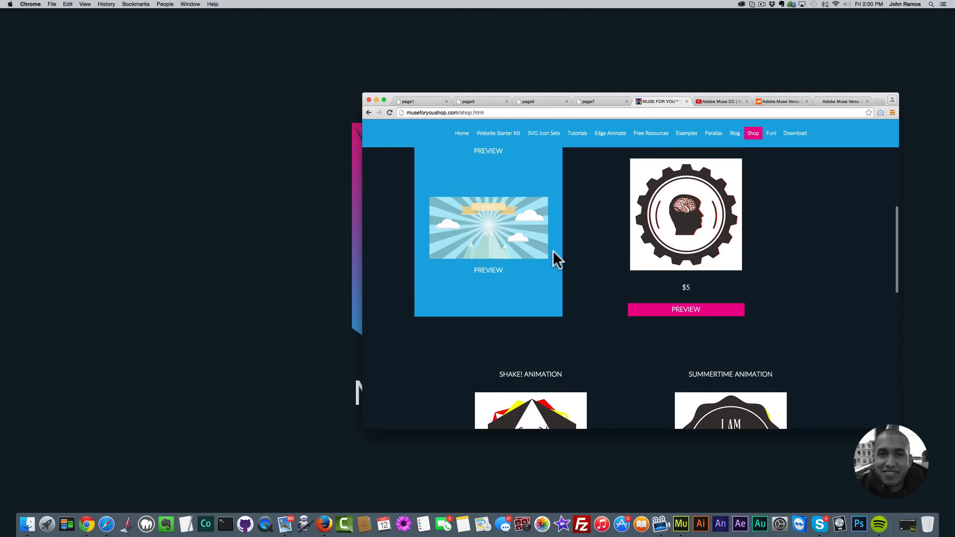
{"action": "left_click", "coordinate": [677, 320]}
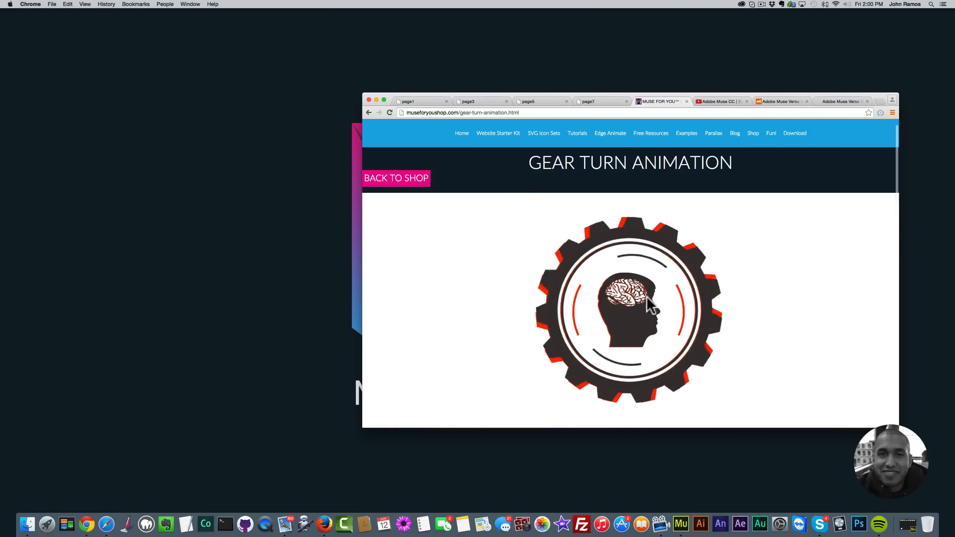
{"action": "scroll", "coordinate": [649, 301], "scroll_direction": "down", "scroll_amount": 5}
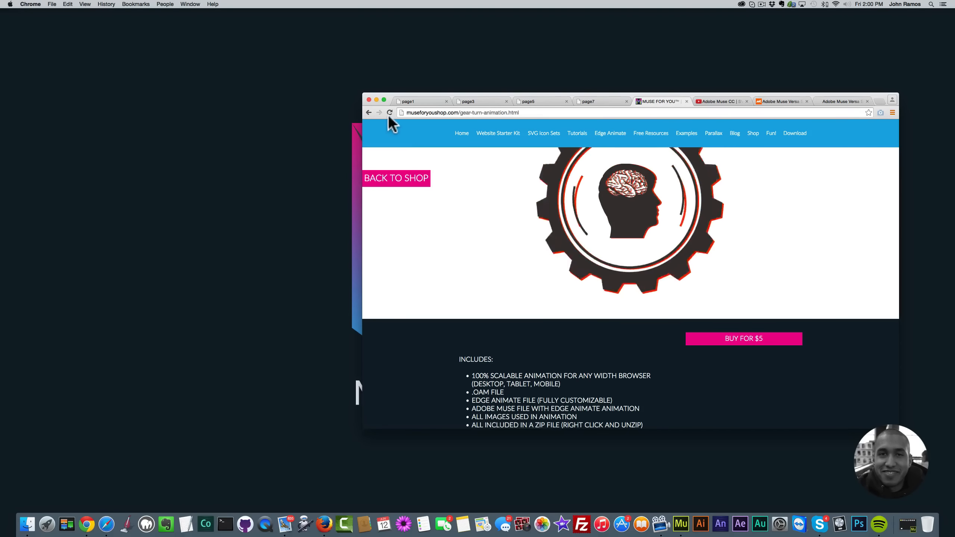
Switch to Finder and locate muse-for-you-gear-turn-animation.zip and the existing gear turn animation folders in the project folder
{"action": "left_click", "coordinate": [369, 99]}
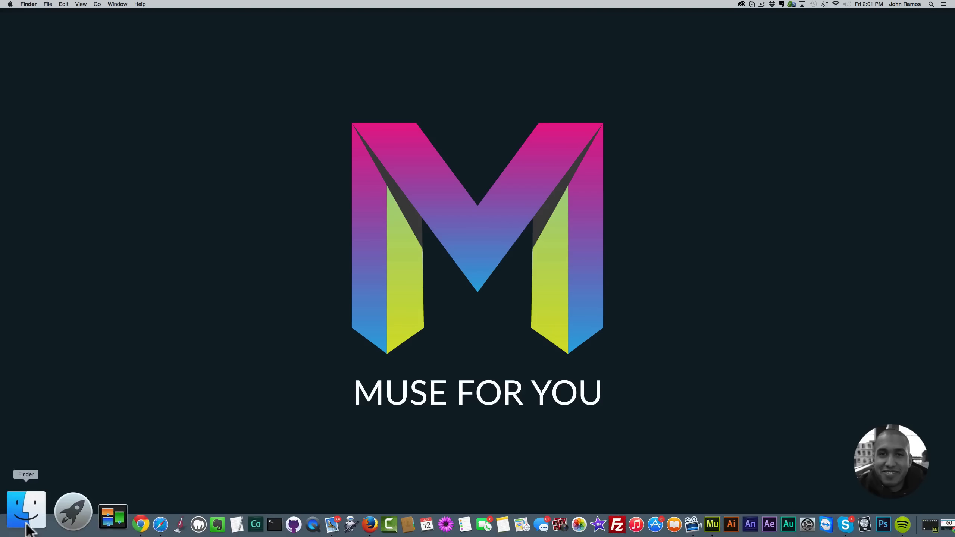
{"action": "left_click", "coordinate": [26, 511]}
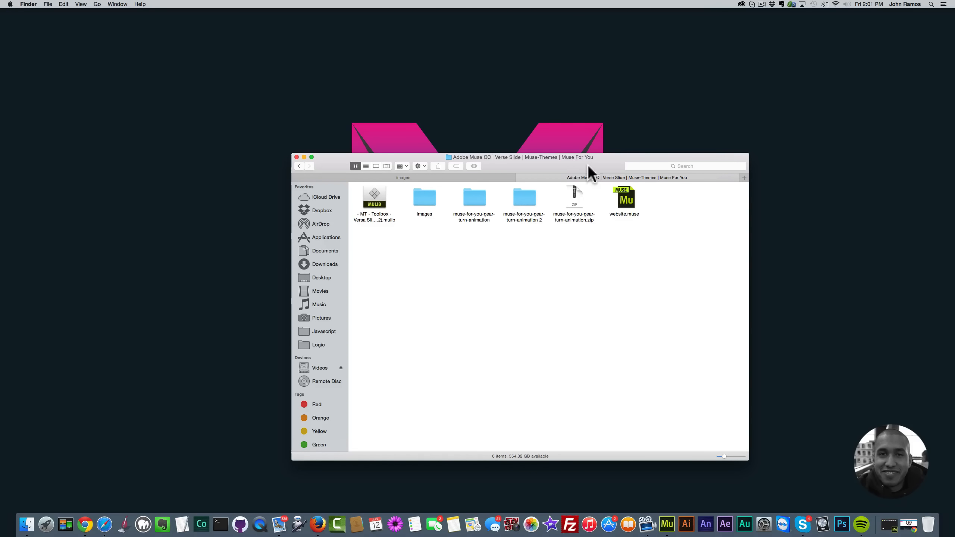
{"action": "left_click", "coordinate": [580, 216]}
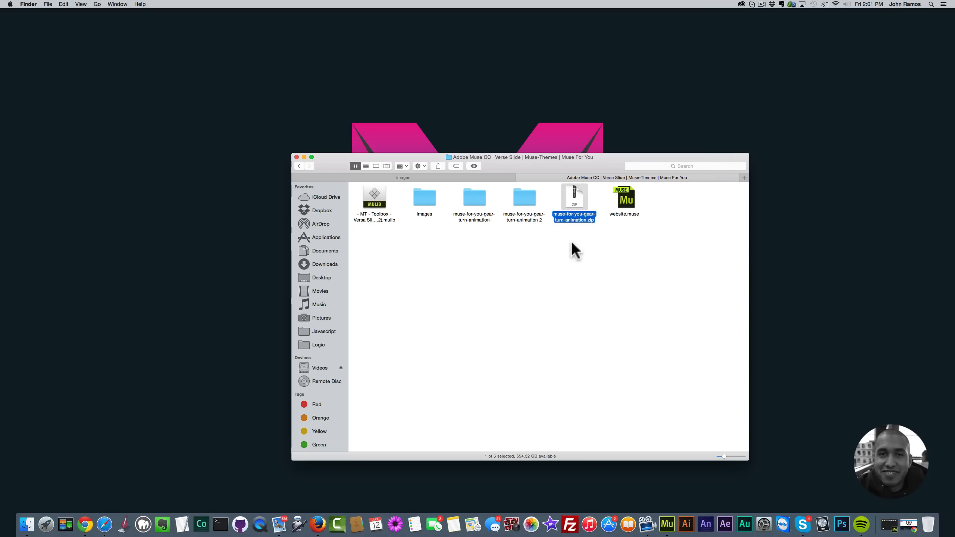
{"action": "left_click", "coordinate": [572, 254]}
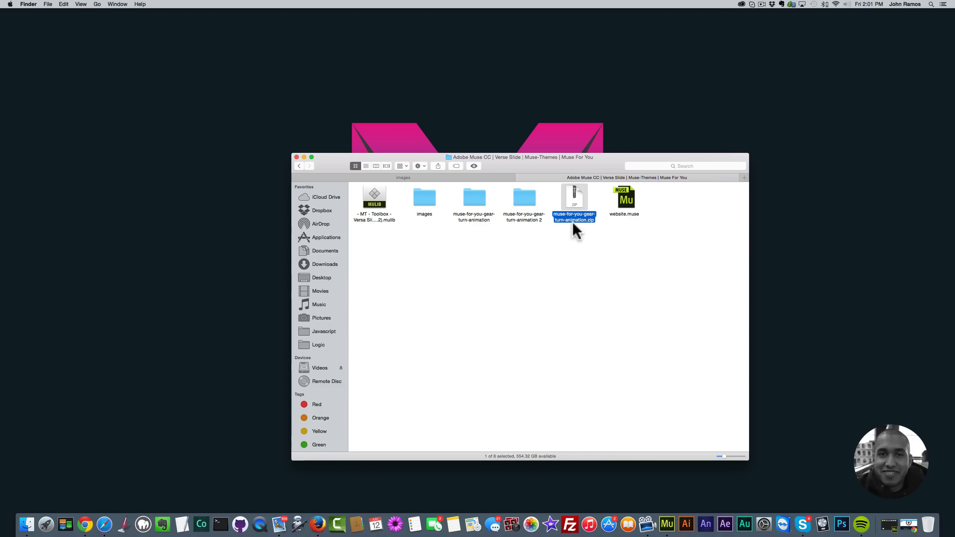
{"action": "left_click", "coordinate": [573, 235]}
{"action": "left_click", "coordinate": [531, 207]}
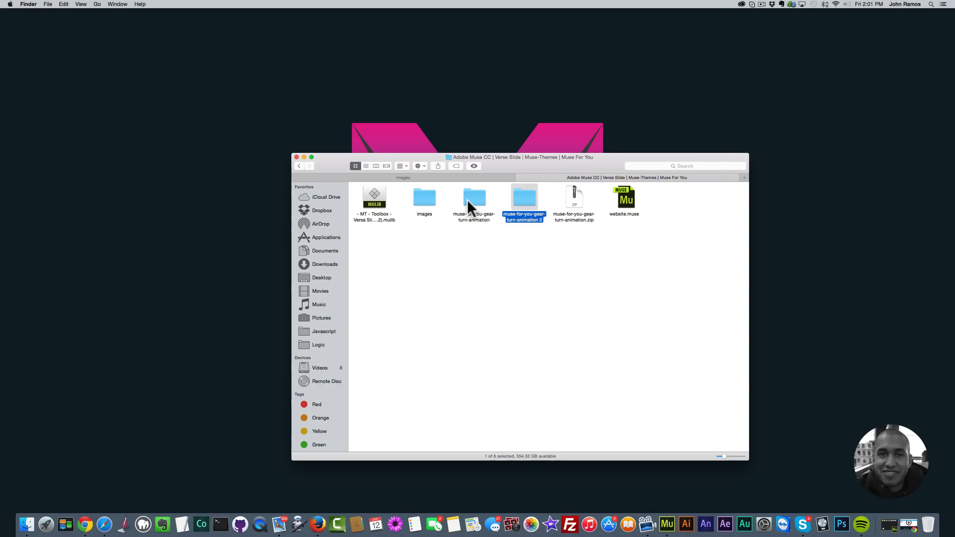
{"action": "left_click", "coordinate": [468, 202]}
{"action": "left_click", "coordinate": [516, 210]}
{"action": "left_click", "coordinate": [572, 220]}
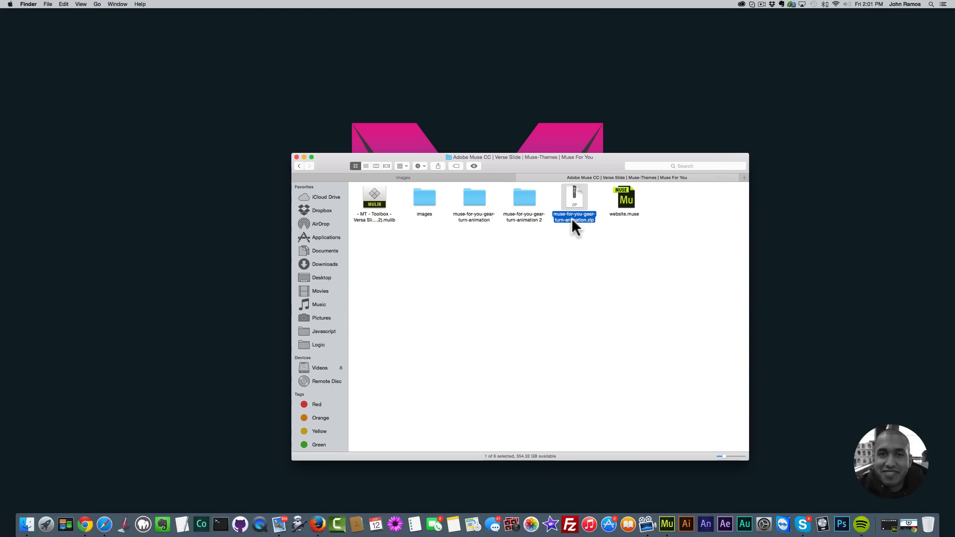
{"action": "left_click", "coordinate": [586, 249]}
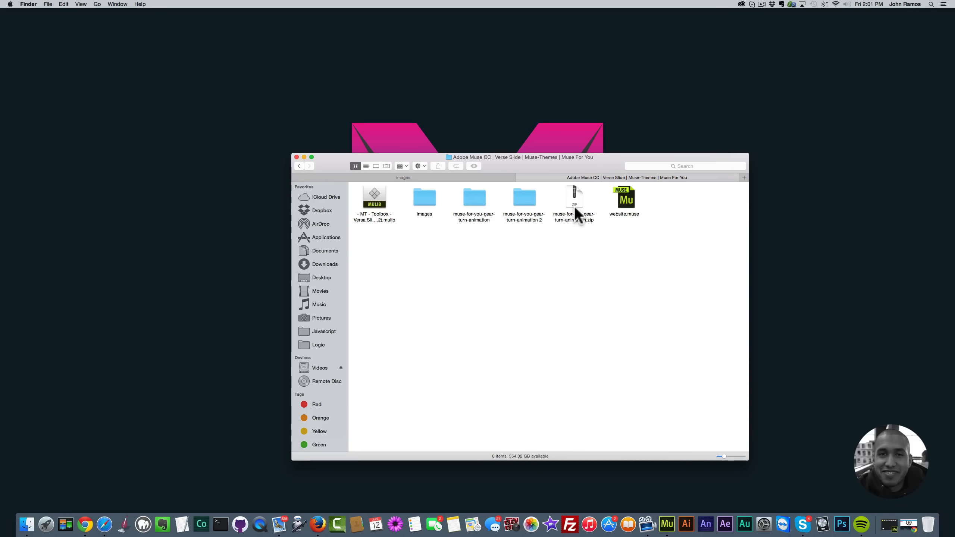
{"action": "left_click", "coordinate": [570, 207]}
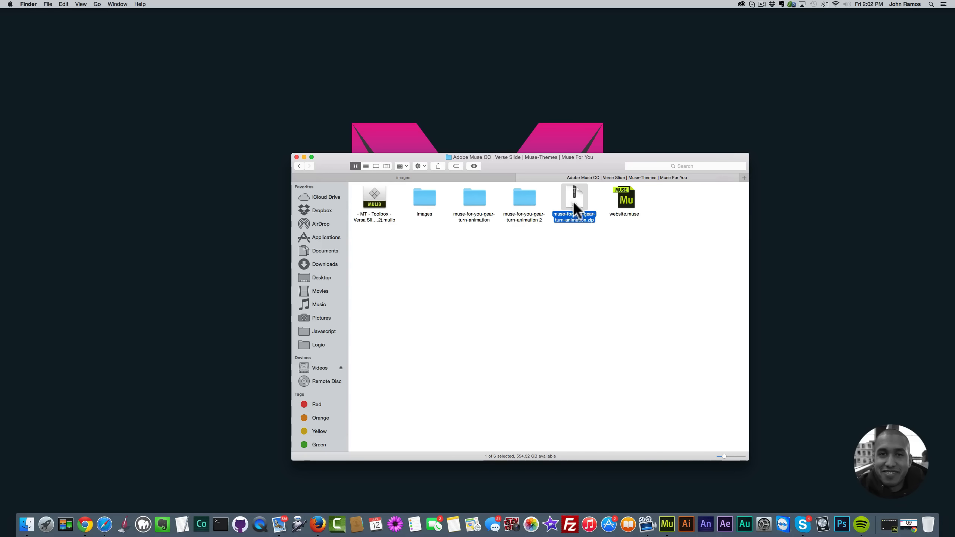
Unzip muse-for-you-gear-turn-animation.zip, move the extracted folder to empty space, and open its images subfolder
{"action": "double_click", "coordinate": [573, 196]}
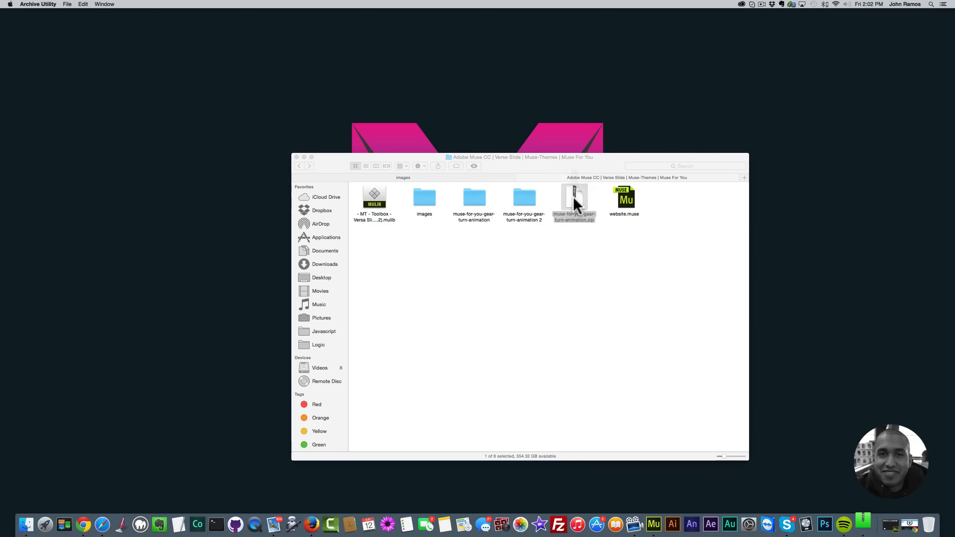
{"action": "left_click_drag", "start_coordinate": [581, 203], "coordinate": [661, 251]}
{"action": "left_click", "coordinate": [623, 249]}
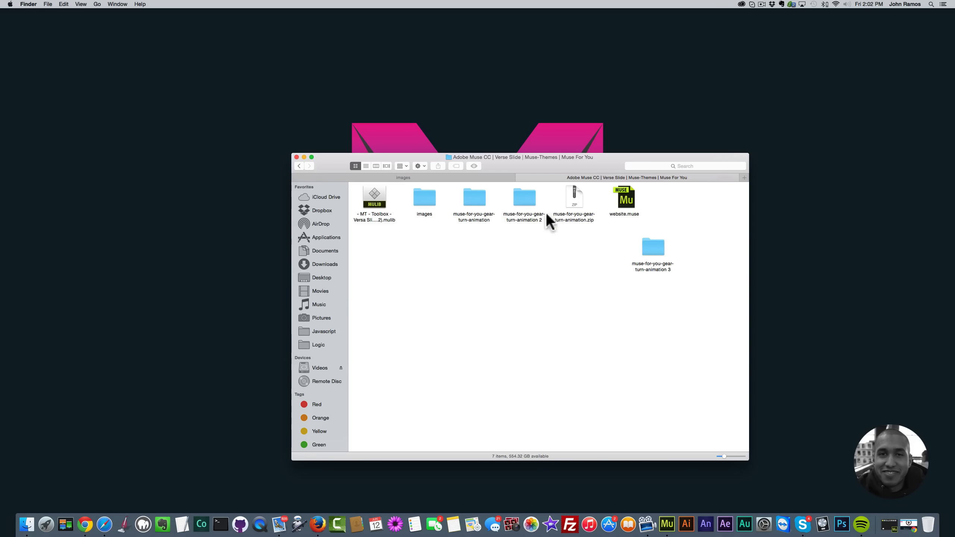
{"action": "double_click", "coordinate": [658, 247]}
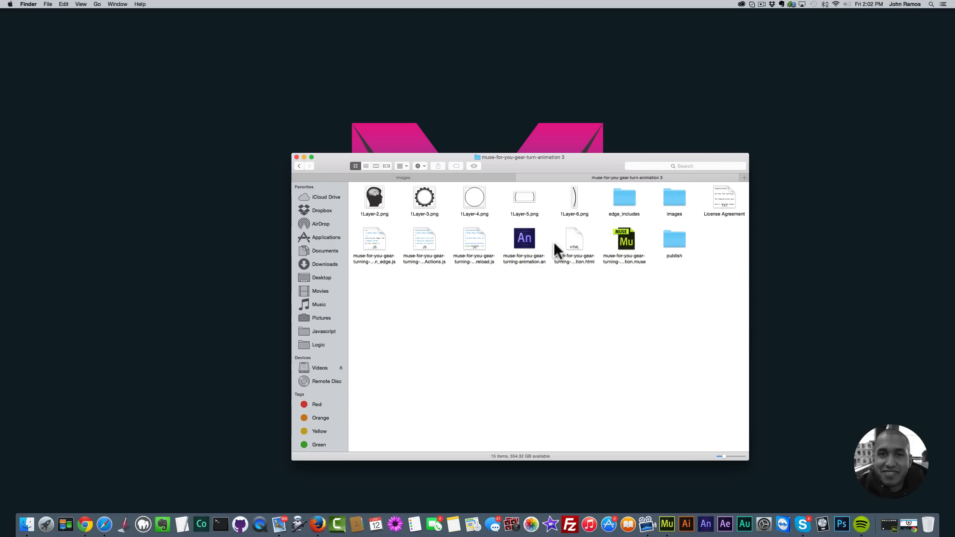
{"action": "double_click", "coordinate": [676, 203]}
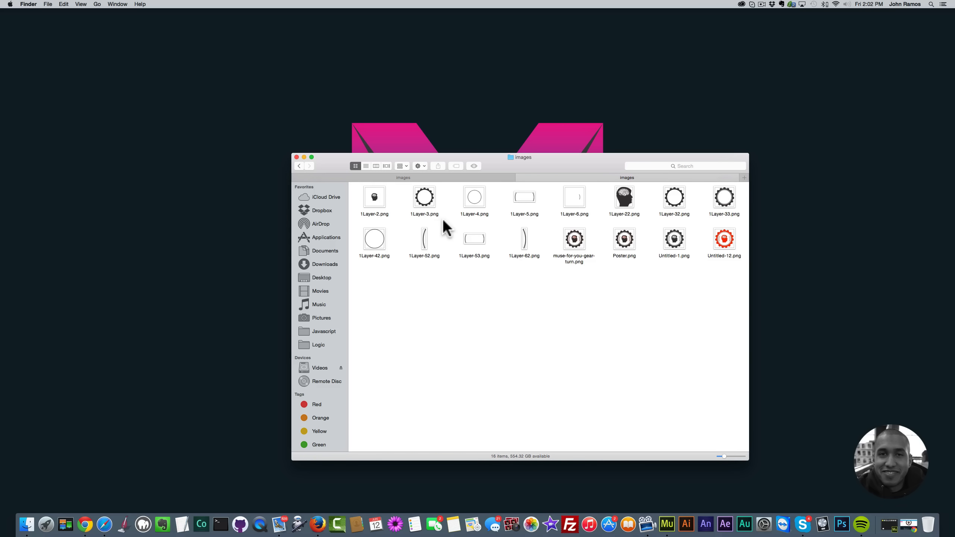
Examine the head, gear and inner line layer images, plus Untitled-12.png, in the gear animation's images folder
{"action": "left_click", "coordinate": [621, 200]}
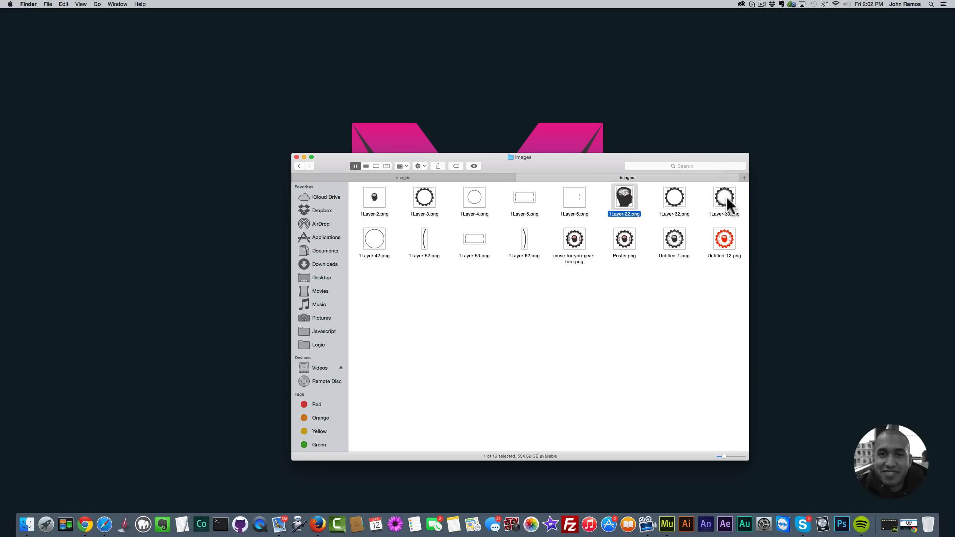
{"action": "left_click", "coordinate": [727, 197]}
{"action": "left_click", "coordinate": [623, 200]}
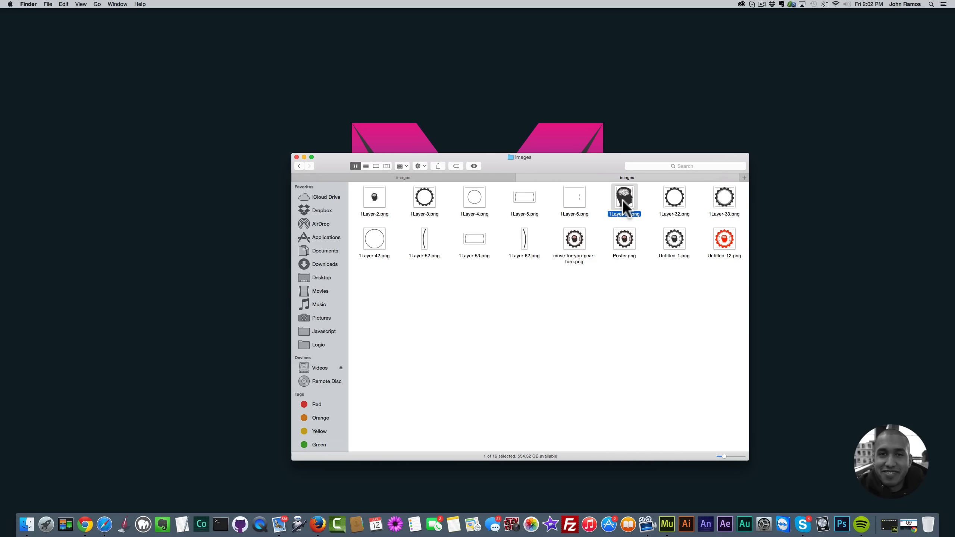
{"action": "left_click", "coordinate": [725, 202]}
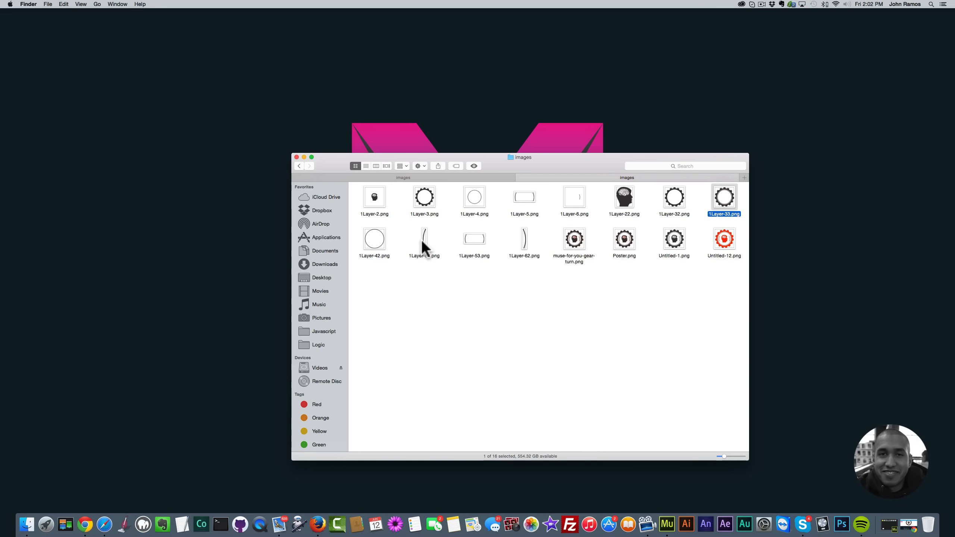
{"action": "left_click", "coordinate": [472, 239]}
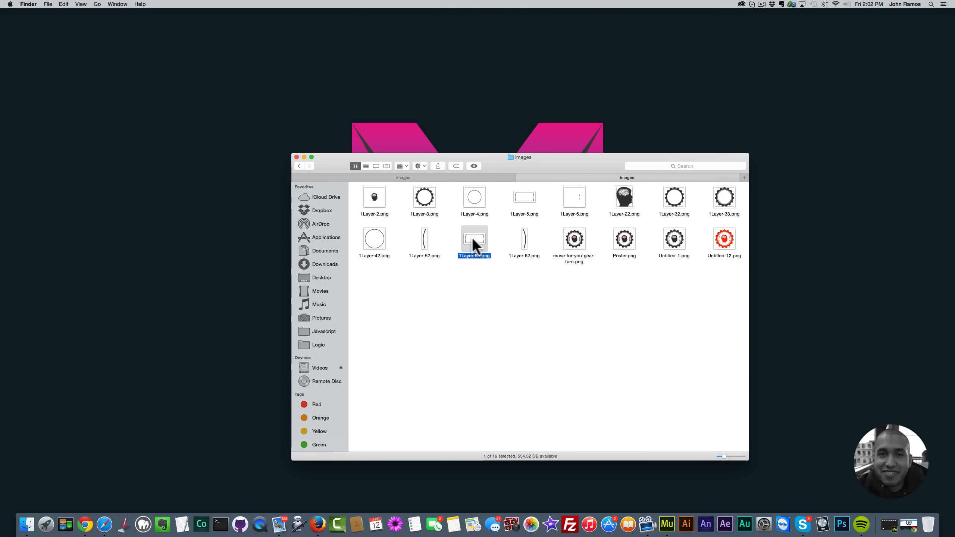
{"action": "left_click", "coordinate": [623, 205]}
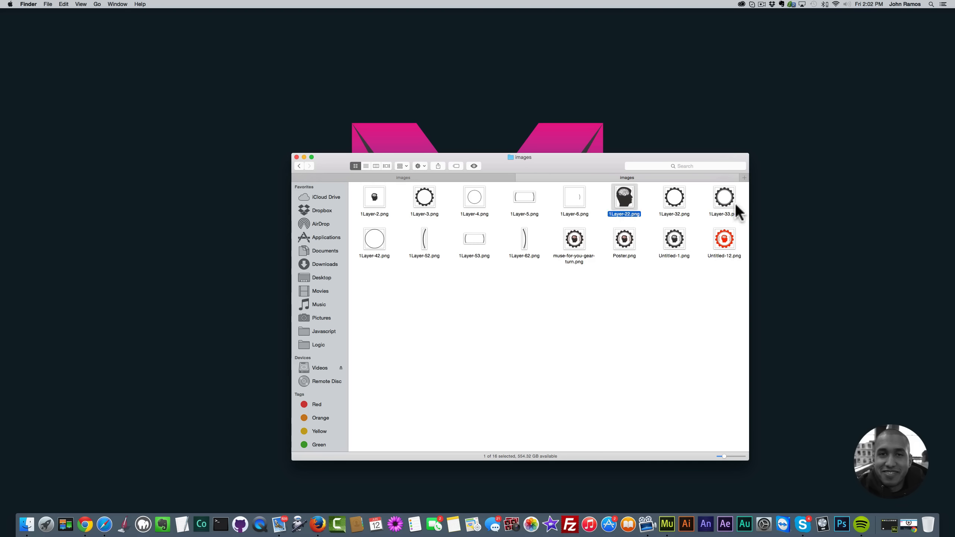
{"action": "left_click", "coordinate": [733, 202]}
{"action": "left_click", "coordinate": [479, 238]}
{"action": "left_click", "coordinate": [682, 196]}
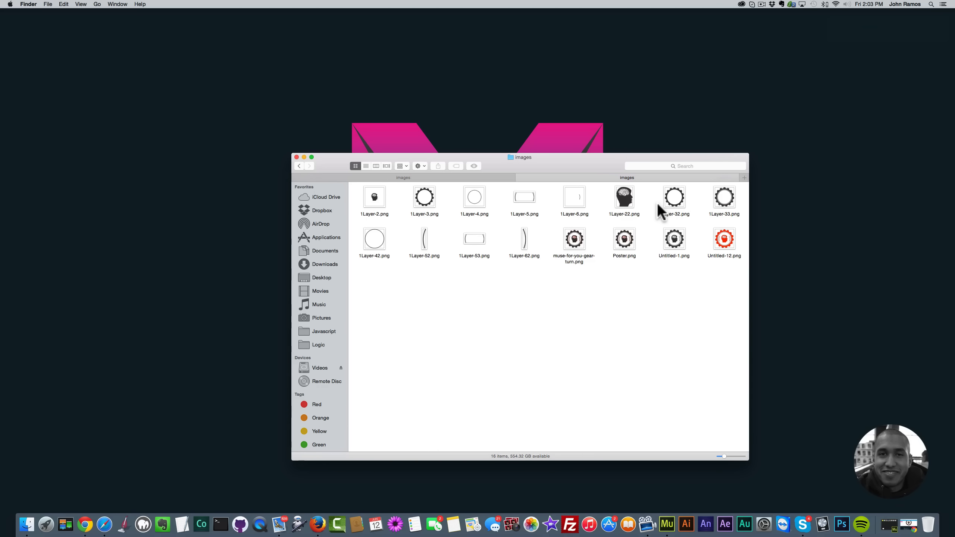
{"action": "left_click", "coordinate": [727, 246]}
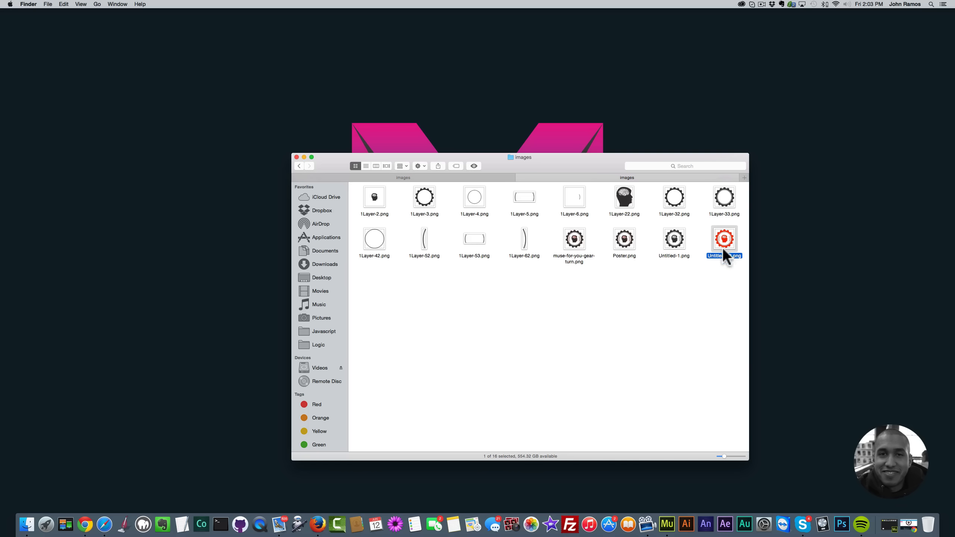
{"action": "left_click", "coordinate": [675, 294]}
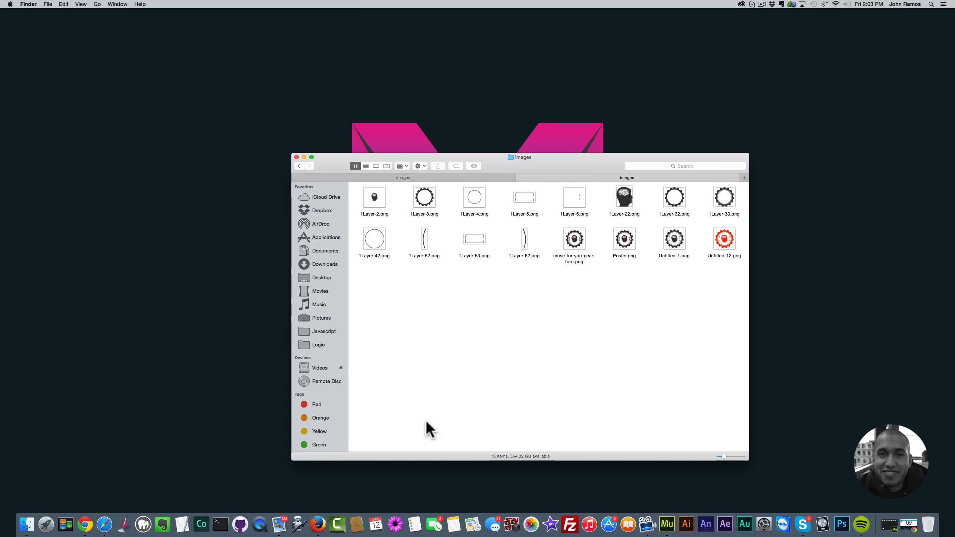
Switch to Chrome and load the museforyoushop.com home page in place of the gear turn animation page
{"action": "left_click", "coordinate": [89, 519]}
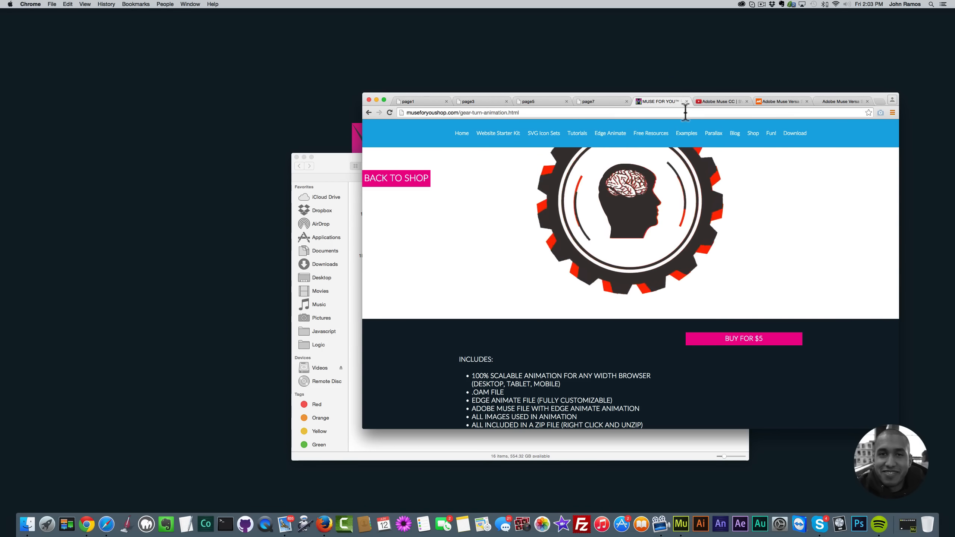
{"action": "left_click", "coordinate": [466, 113]}
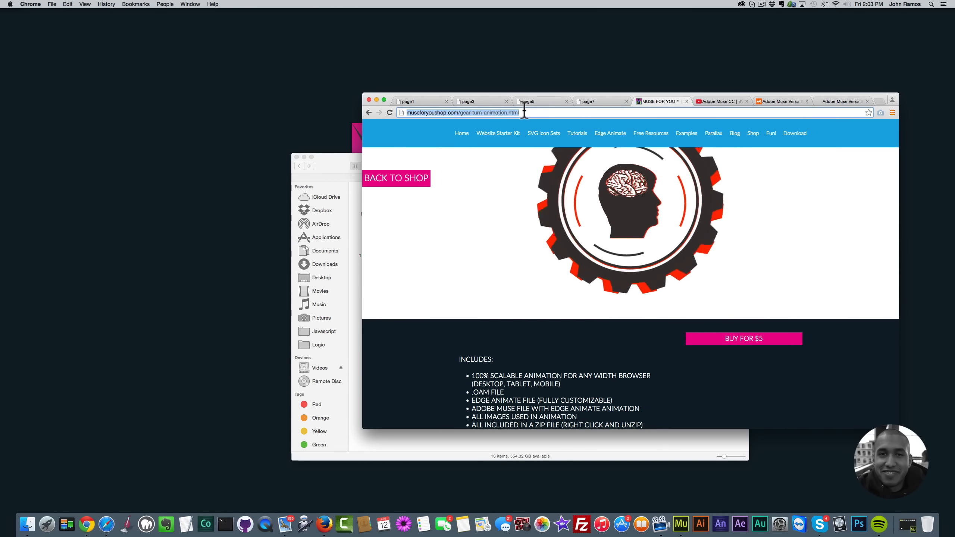
{"action": "type", "text": "mu"}
{"action": "key", "text": "Return"}
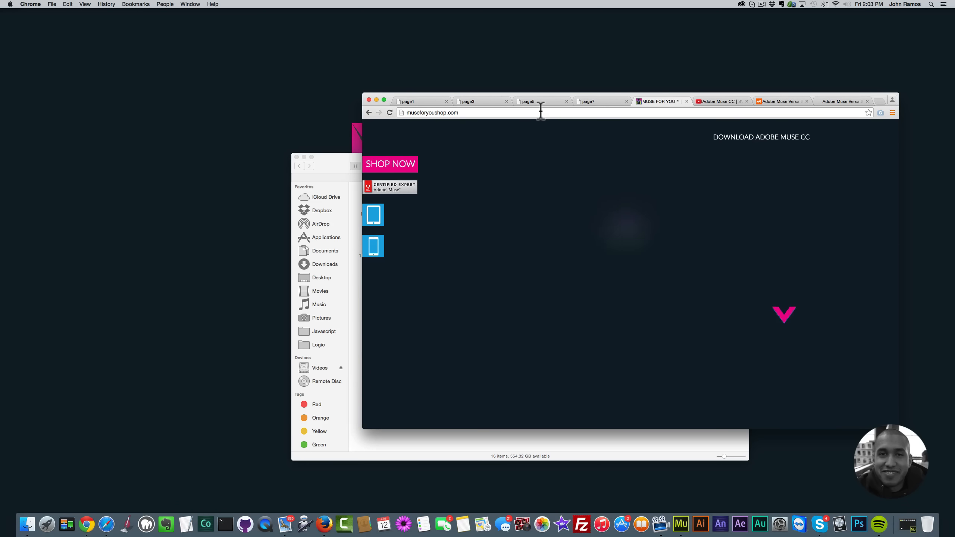
Look over the example site's contact section, the Versa Slide pages and the YouTube video page, and return to the shop's home page
{"action": "left_click", "coordinate": [433, 102]}
{"action": "left_click", "coordinate": [380, 144]}
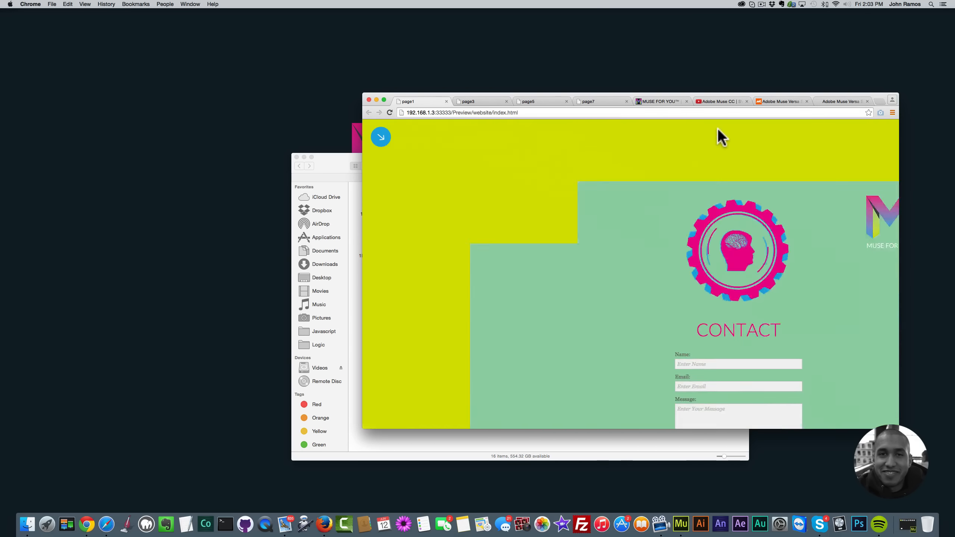
{"action": "left_click", "coordinate": [841, 102]}
{"action": "left_click", "coordinate": [773, 103]}
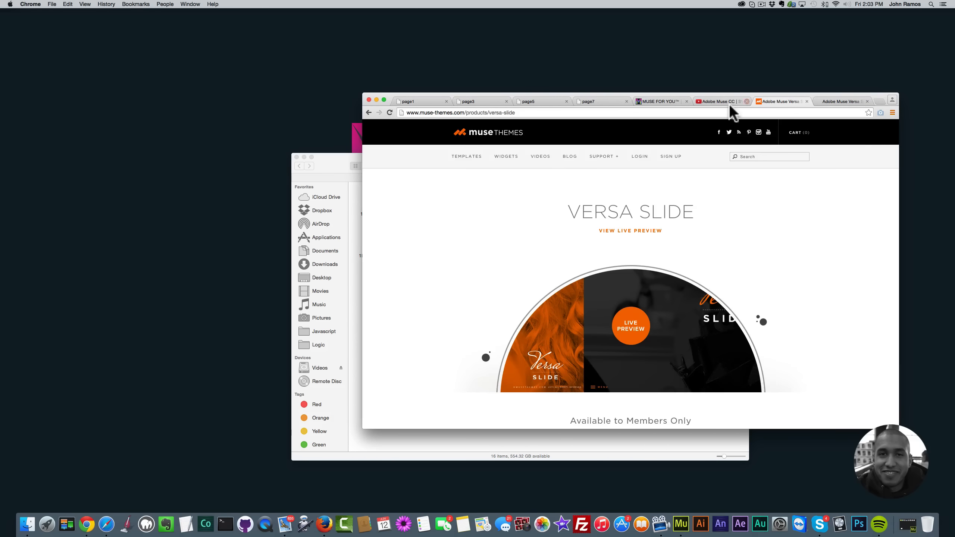
{"action": "left_click", "coordinate": [712, 101]}
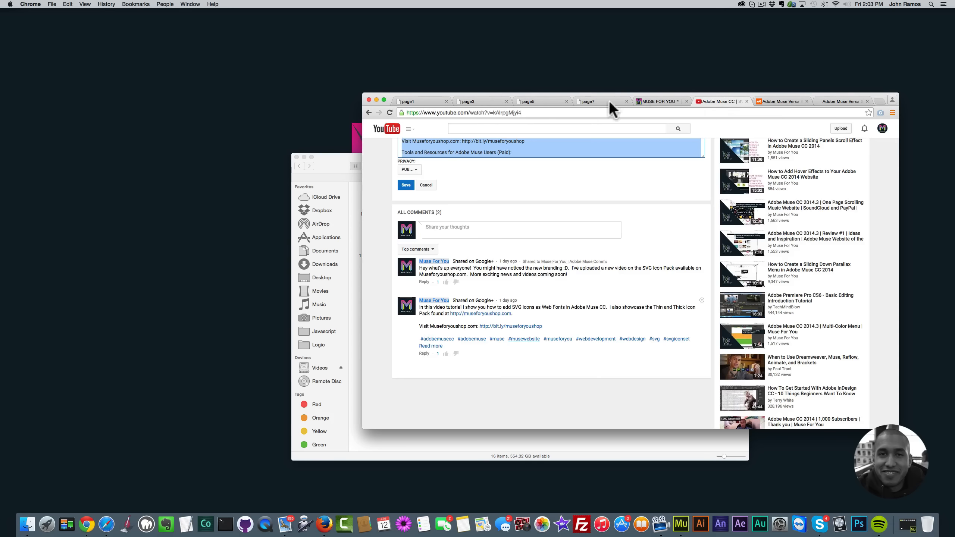
{"action": "left_click", "coordinate": [666, 101]}
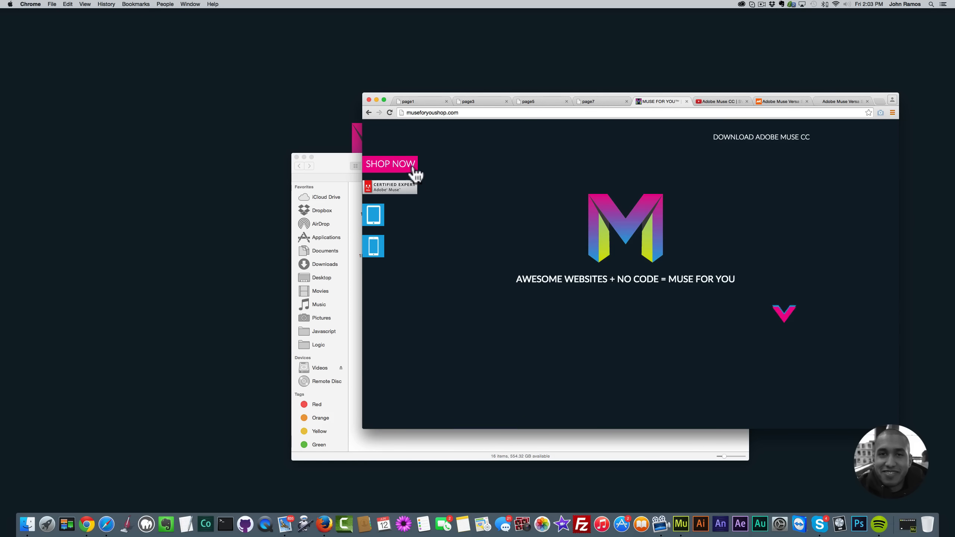
Browse the shop site's Free Resources page and open the color.adobe.com resource listed under Tools
{"action": "scroll", "coordinate": [561, 149], "scroll_direction": "down", "scroll_amount": 5}
{"action": "scroll", "coordinate": [562, 148], "scroll_direction": "down", "scroll_amount": 5}
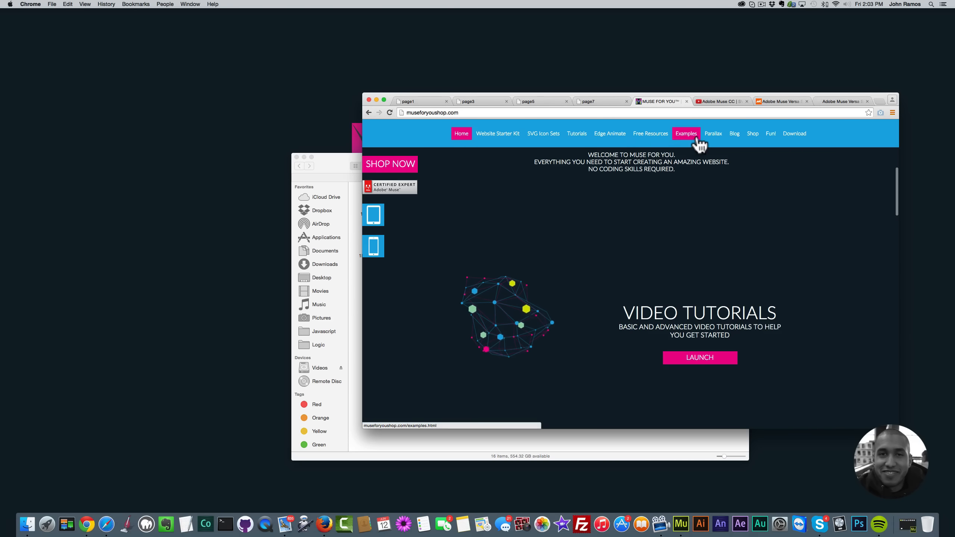
{"action": "left_click", "coordinate": [650, 136]}
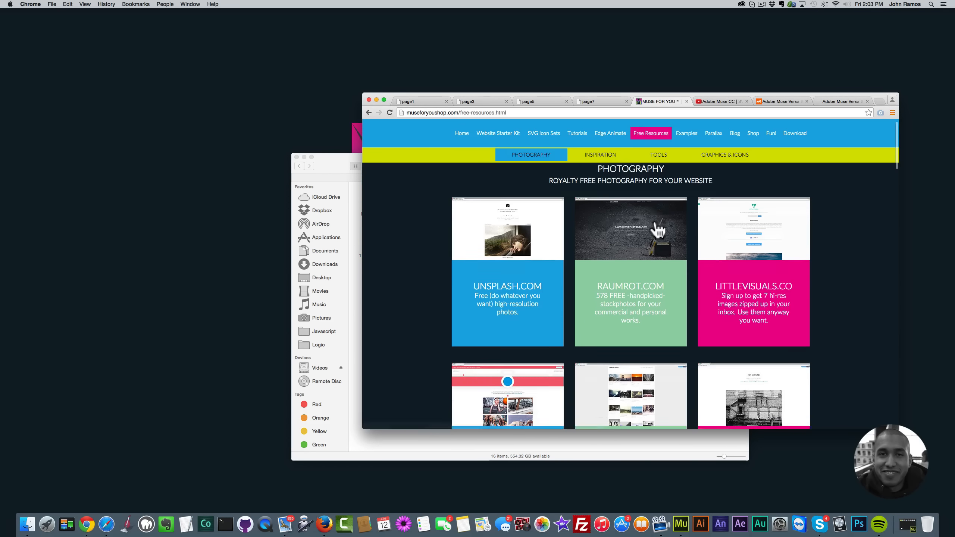
{"action": "scroll", "coordinate": [657, 230], "scroll_direction": "down", "scroll_amount": 15}
{"action": "scroll", "coordinate": [656, 228], "scroll_direction": "down", "scroll_amount": 12}
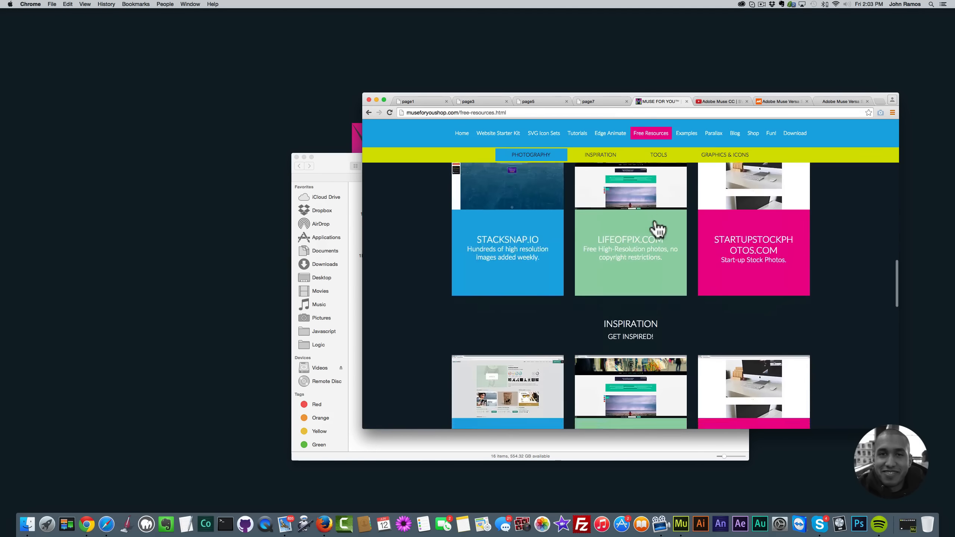
{"action": "scroll", "coordinate": [656, 228], "scroll_direction": "down", "scroll_amount": 6}
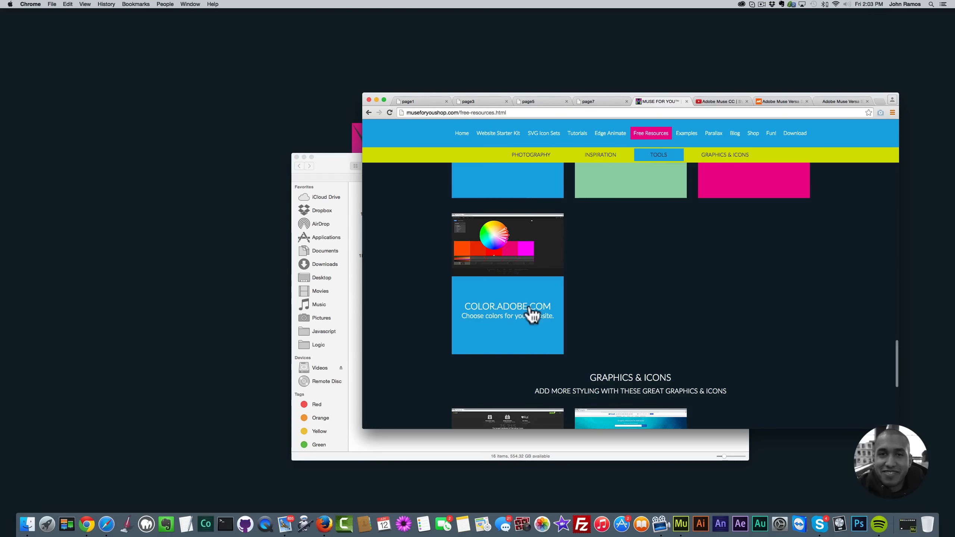
{"action": "left_click", "coordinate": [510, 292]}
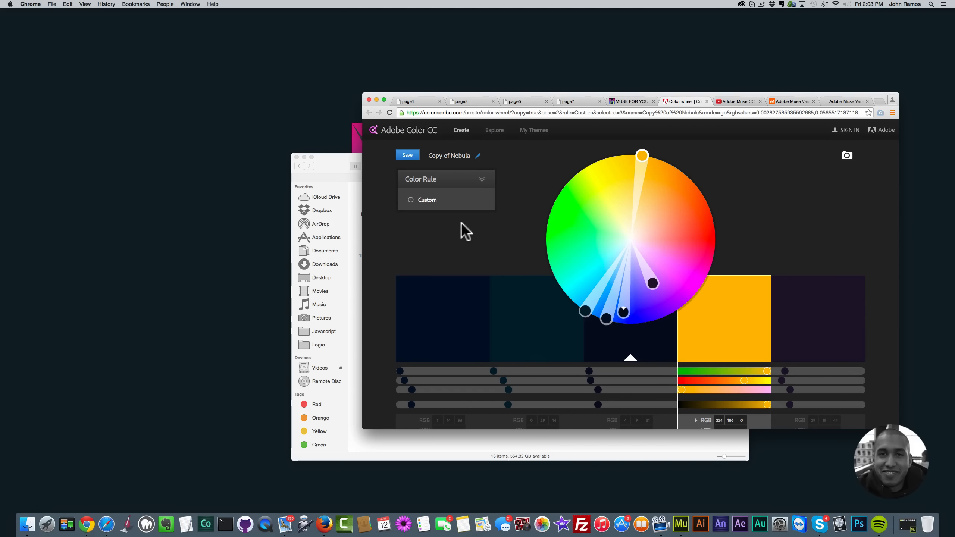
Explore the most popular Adobe Color themes and open the Phaedra theme for editing
{"action": "left_click", "coordinate": [494, 131]}
{"action": "scroll", "coordinate": [575, 231], "scroll_direction": "down", "scroll_amount": 1}
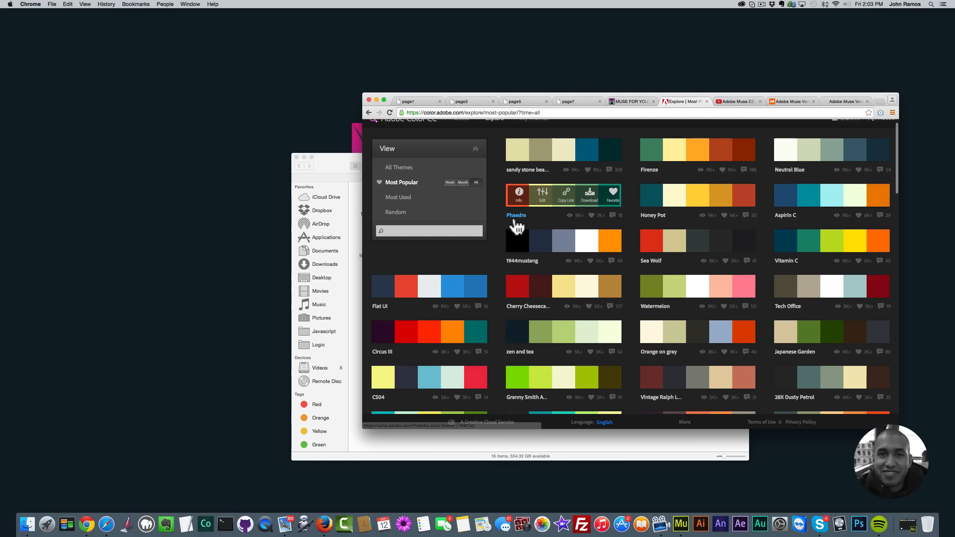
{"action": "left_click", "coordinate": [542, 194]}
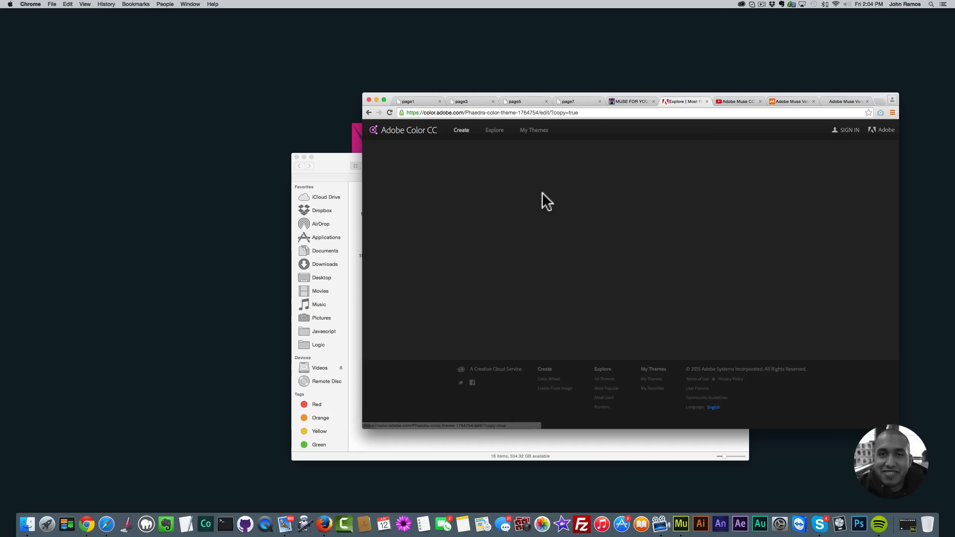
Examine the RGB and HEX values of each of the five swatches in the Phaedra theme
{"action": "scroll", "coordinate": [493, 305], "scroll_direction": "down", "scroll_amount": 3}
{"action": "left_click", "coordinate": [536, 297]}
{"action": "left_click", "coordinate": [455, 297]}
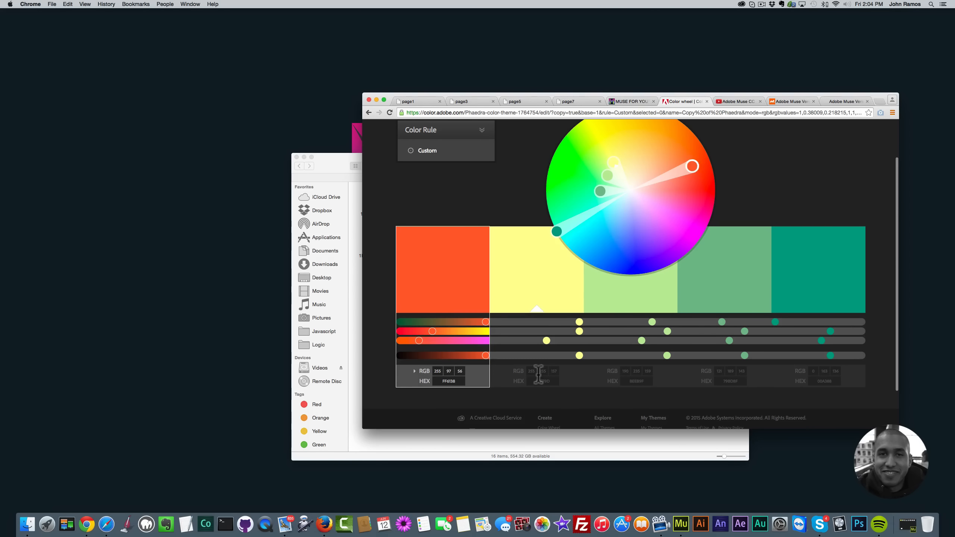
{"action": "left_click", "coordinate": [537, 288]}
{"action": "left_click", "coordinate": [608, 290]}
{"action": "left_click", "coordinate": [697, 295]}
{"action": "left_click", "coordinate": [796, 292]}
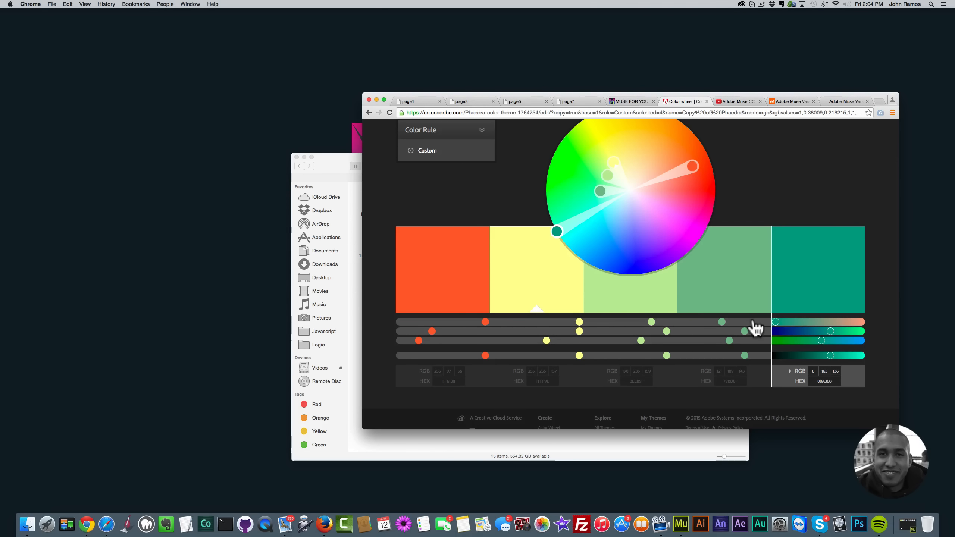
{"action": "left_click", "coordinate": [27, 524]}
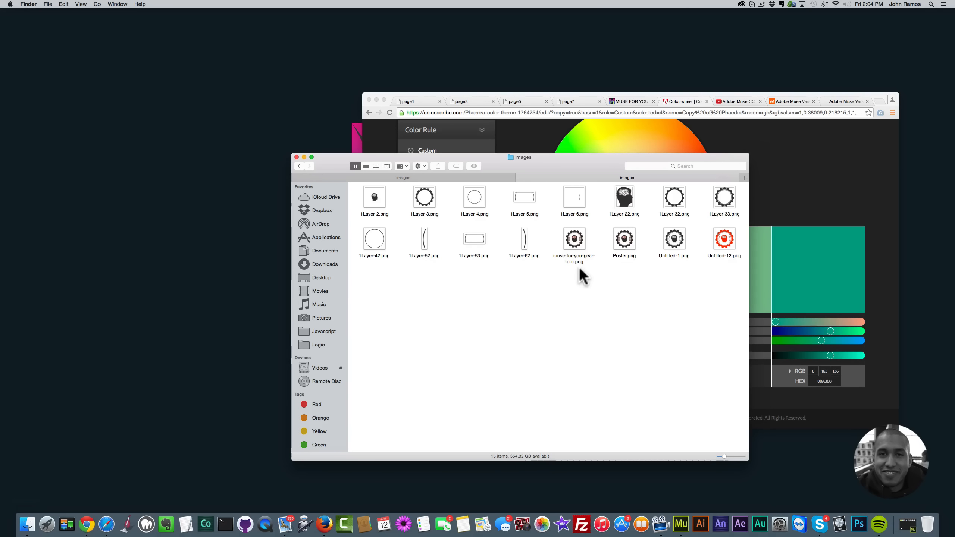
{"action": "left_click", "coordinate": [624, 202]}
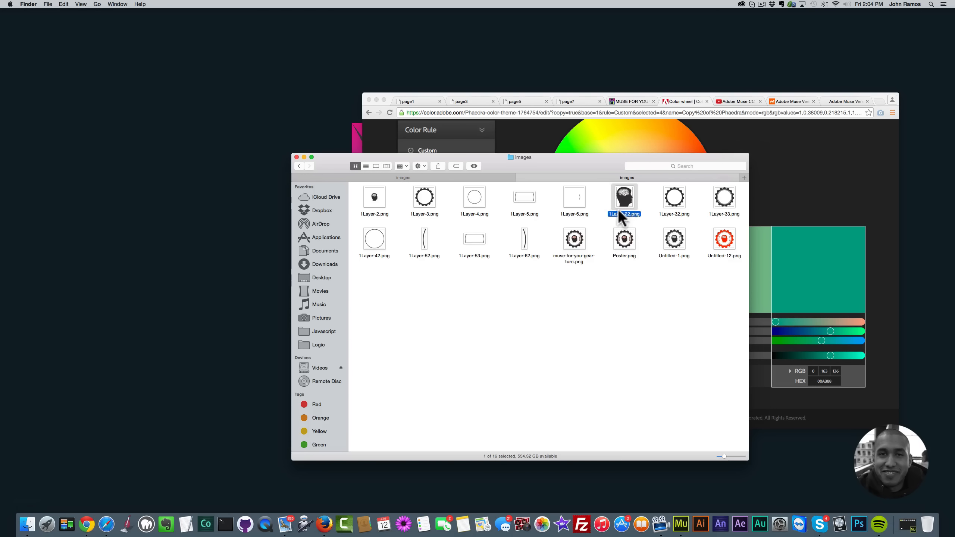
{"action": "right_click", "coordinate": [624, 195]}
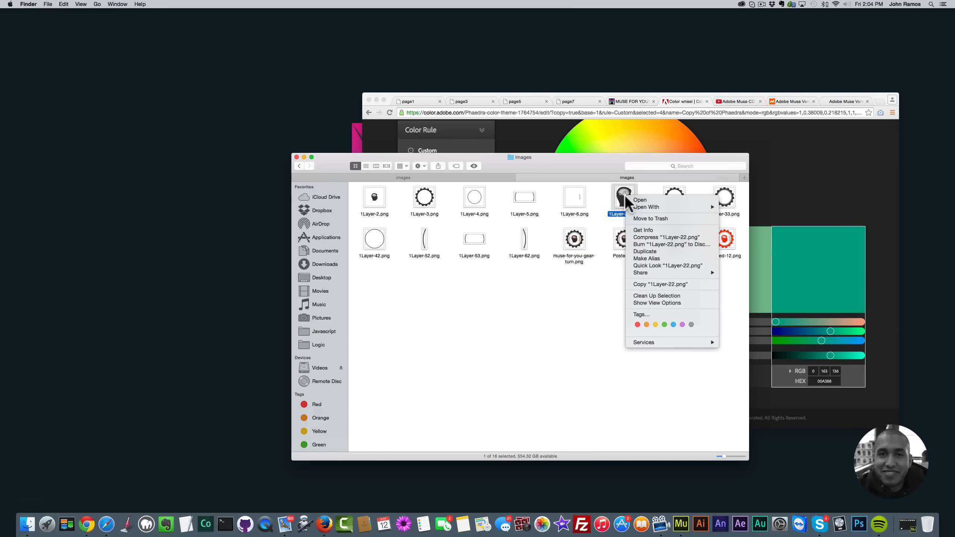
{"action": "mouse_move", "coordinate": [644, 205]}
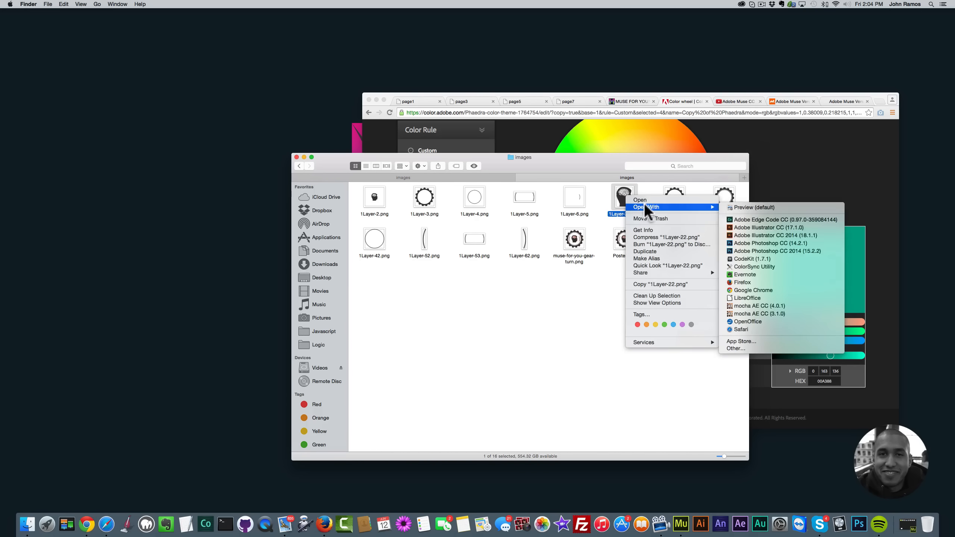
{"action": "left_click", "coordinate": [752, 251]}
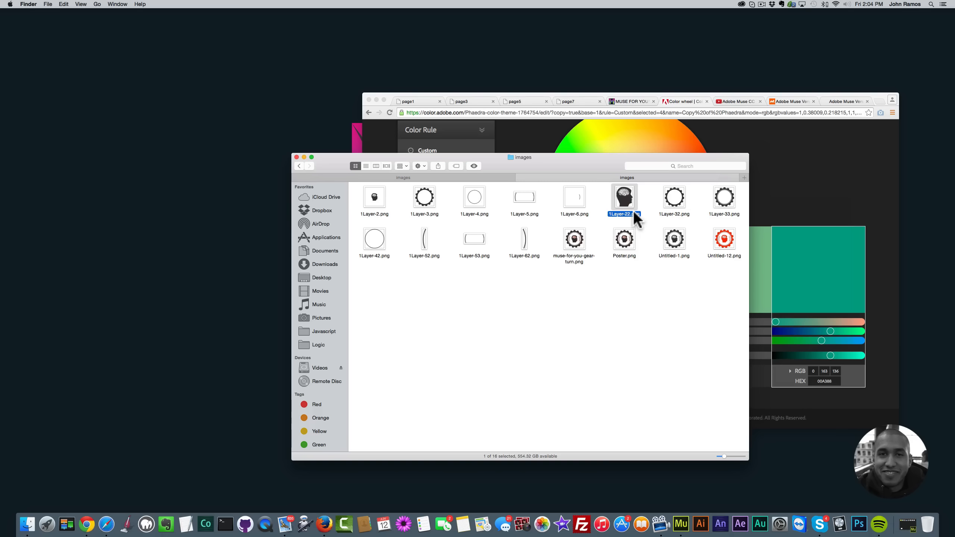
{"action": "left_click", "coordinate": [646, 212]}
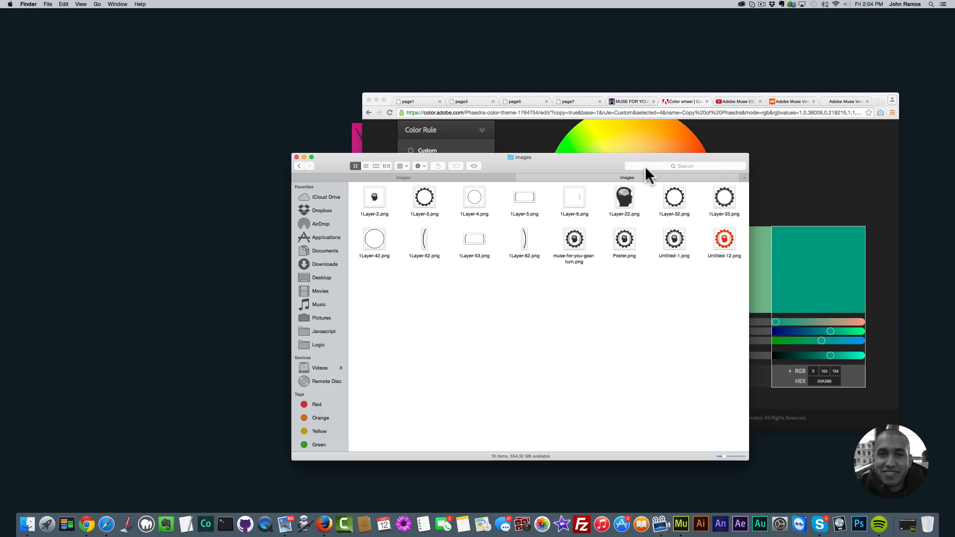
Return to the shop's home page in Chrome, view the Download Adobe Muse CC link's destination, and go back to the home page
{"action": "left_click", "coordinate": [623, 103]}
{"action": "scroll", "coordinate": [667, 205], "scroll_direction": "up", "scroll_amount": 10}
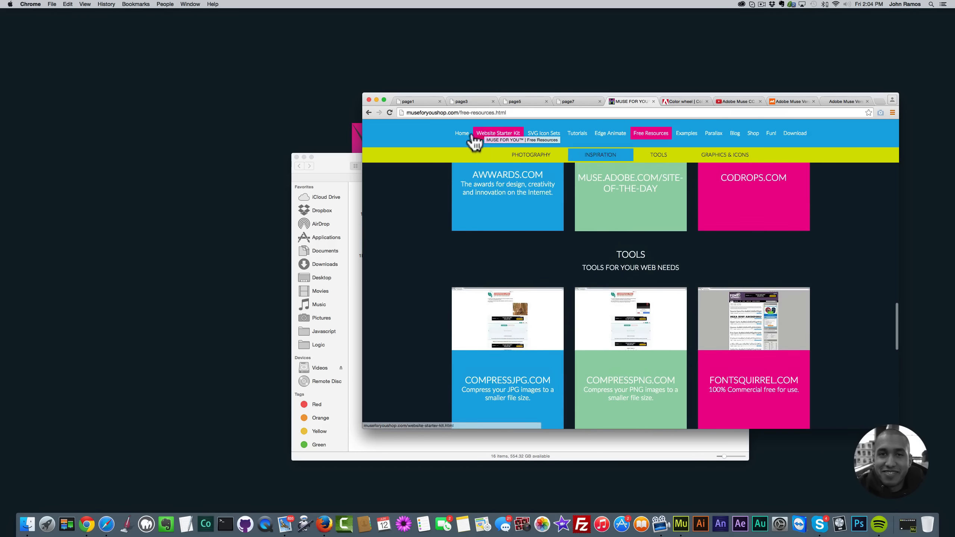
{"action": "left_click", "coordinate": [462, 133]}
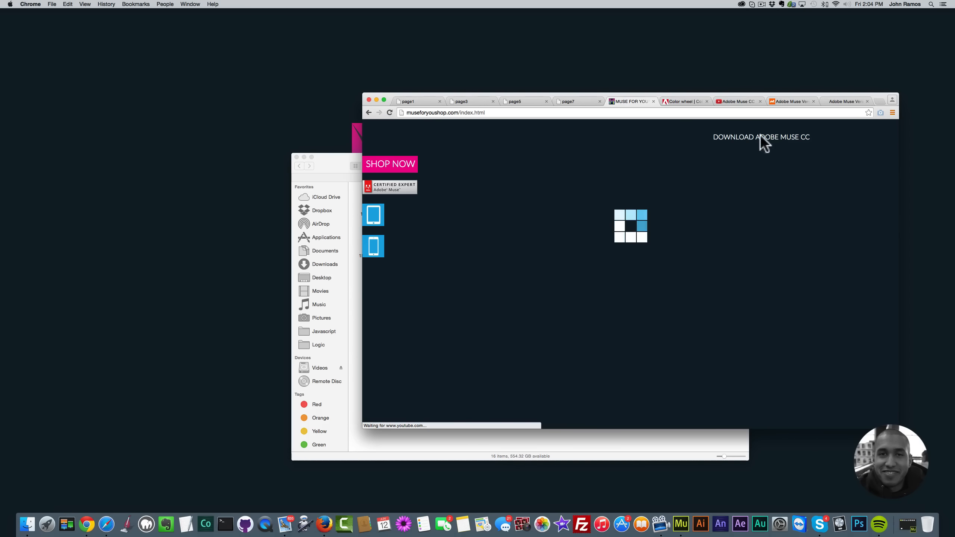
{"action": "left_click", "coordinate": [786, 141]}
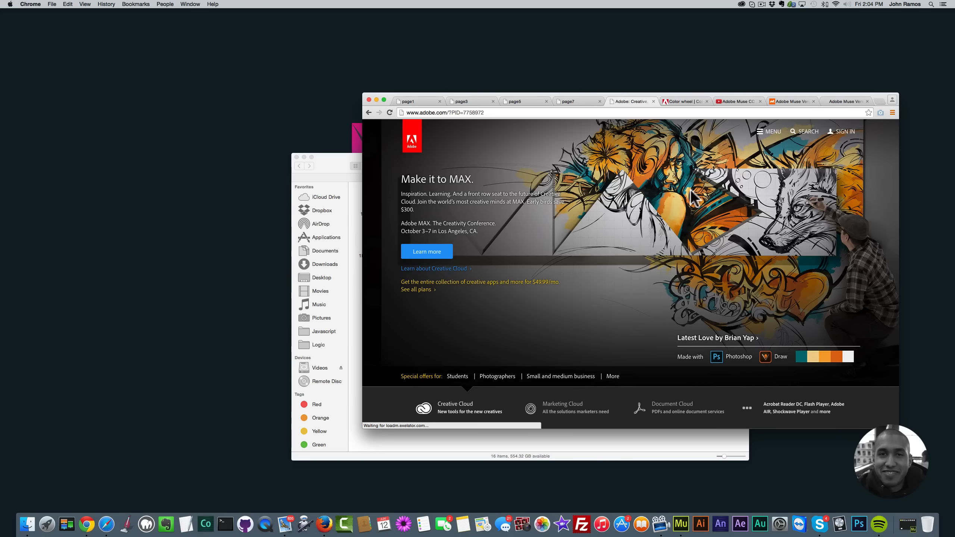
{"action": "left_click", "coordinate": [370, 113]}
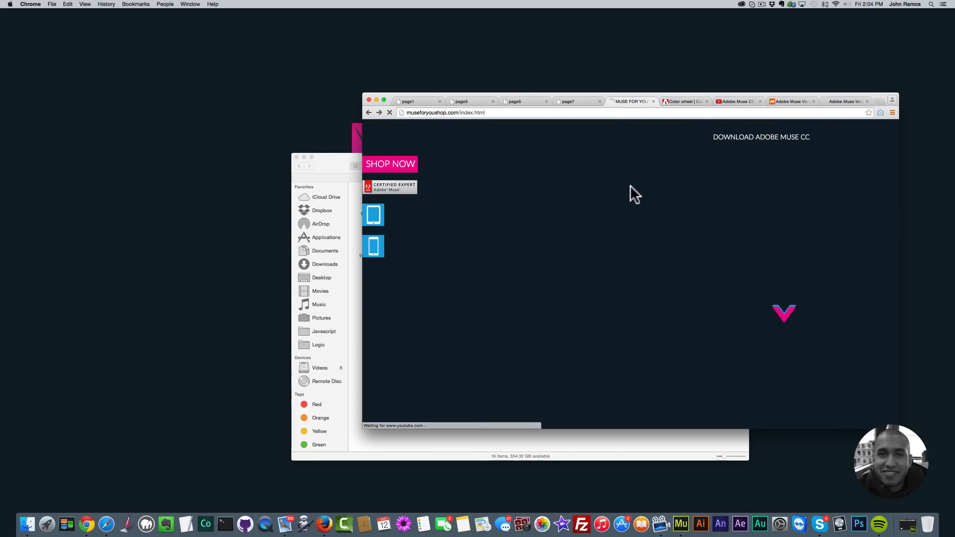
Switch to Finder and open the head image 1Layer-22.png in Adobe Photoshop CC 2014
{"action": "left_click", "coordinate": [333, 159]}
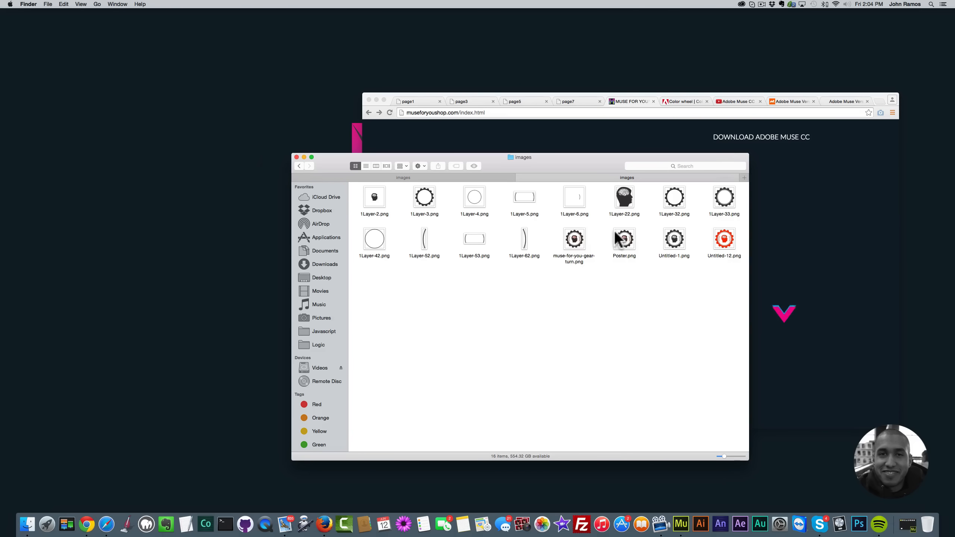
{"action": "left_click", "coordinate": [630, 199]}
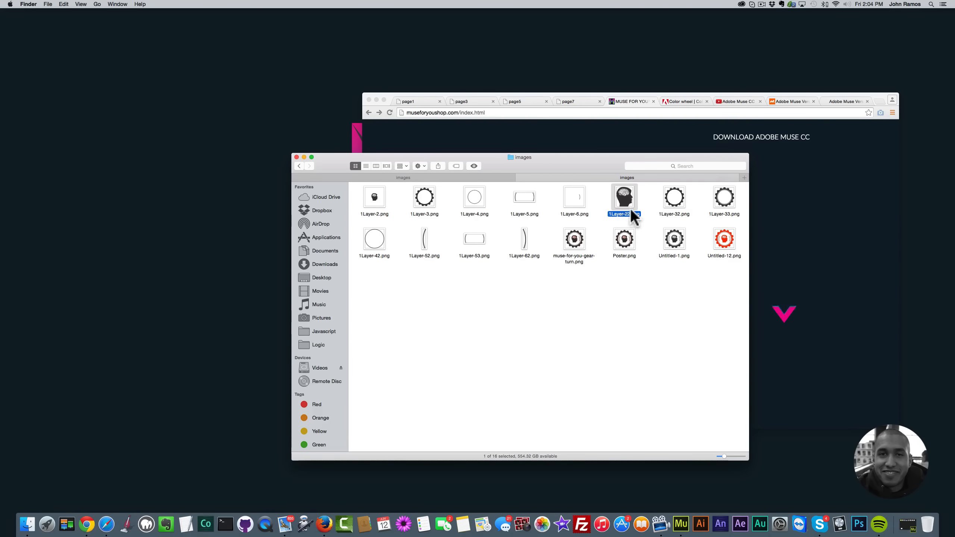
{"action": "right_click", "coordinate": [623, 192]}
{"action": "mouse_move", "coordinate": [645, 205]}
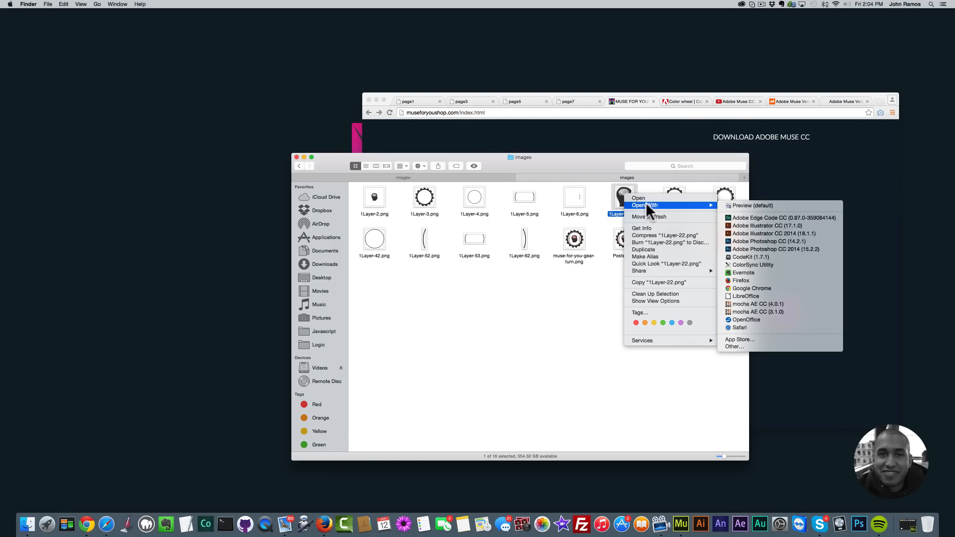
{"action": "left_click", "coordinate": [754, 249]}
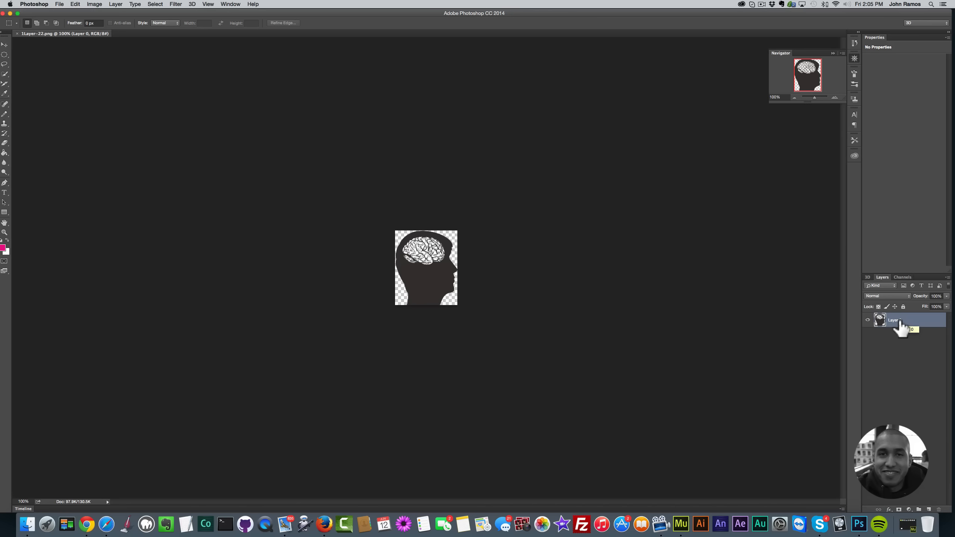
Add a Color Overlay effect to Layer 0 of the head image and open the color picker for its overlay color
{"action": "right_click", "coordinate": [900, 322]}
{"action": "left_click", "coordinate": [837, 226]}
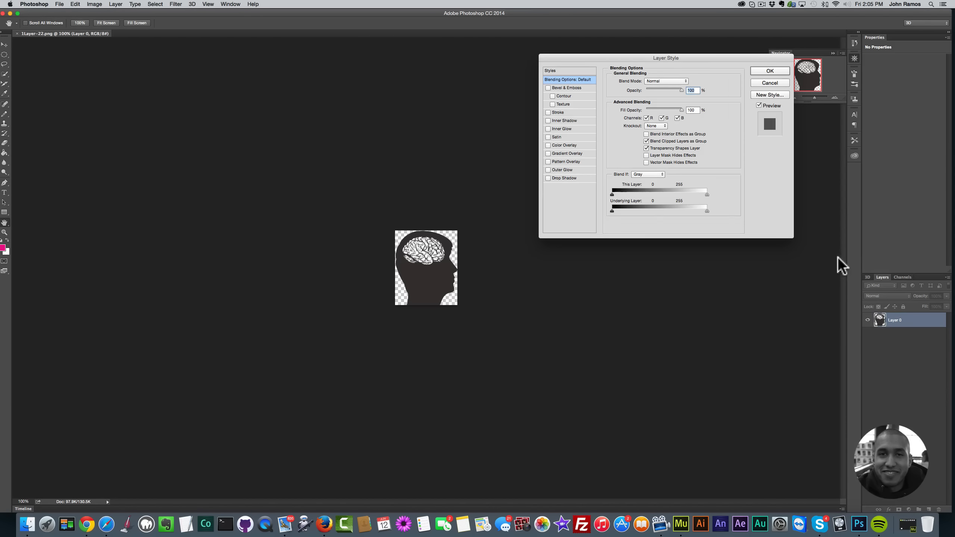
{"action": "left_click", "coordinate": [562, 145]}
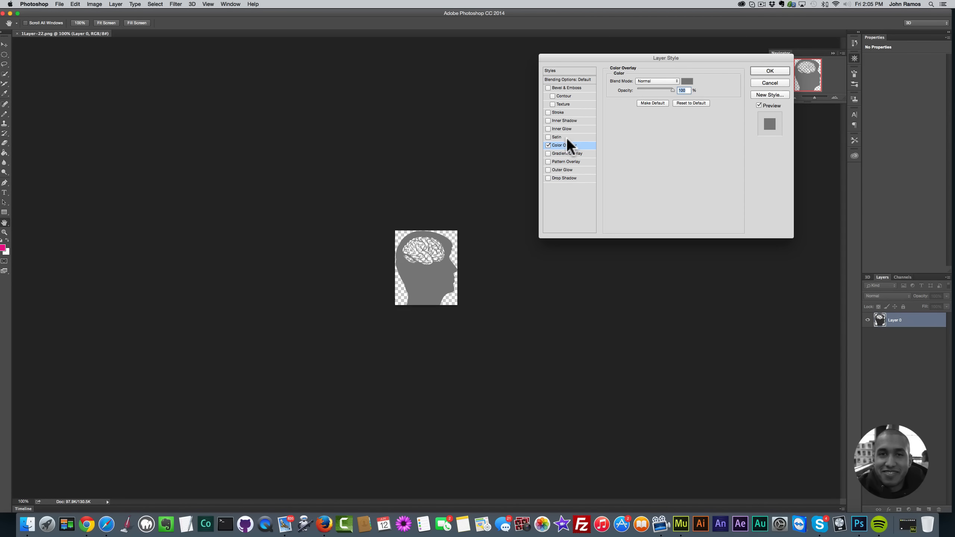
{"action": "left_click", "coordinate": [687, 81]}
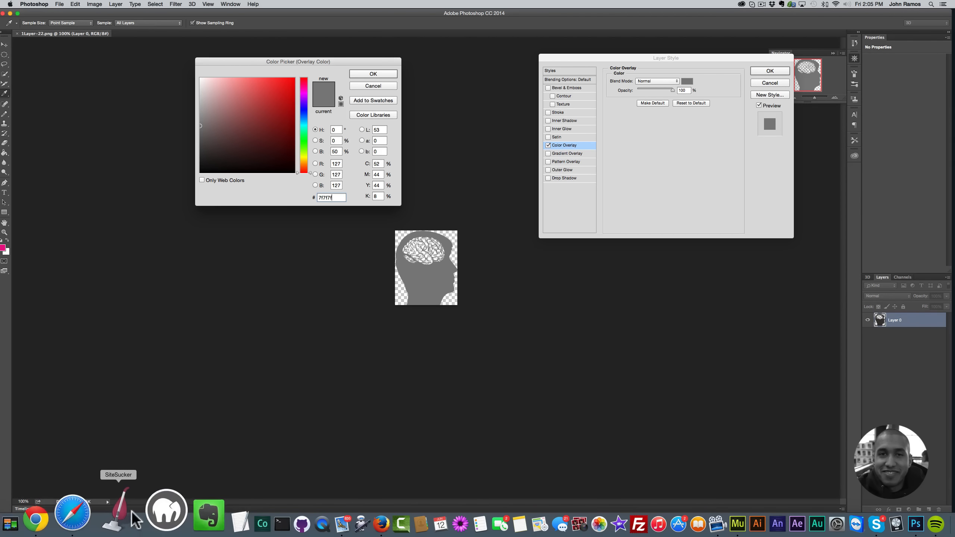
Switch to Chrome and copy the HEX value of the yellow swatch in the Phaedra theme on Adobe Color
{"action": "left_click", "coordinate": [85, 518]}
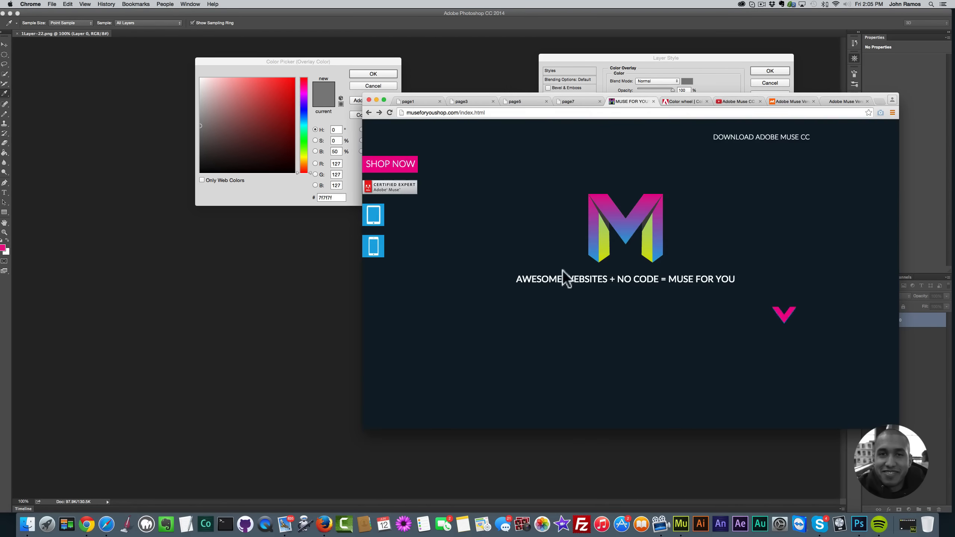
{"action": "left_click", "coordinate": [837, 101]}
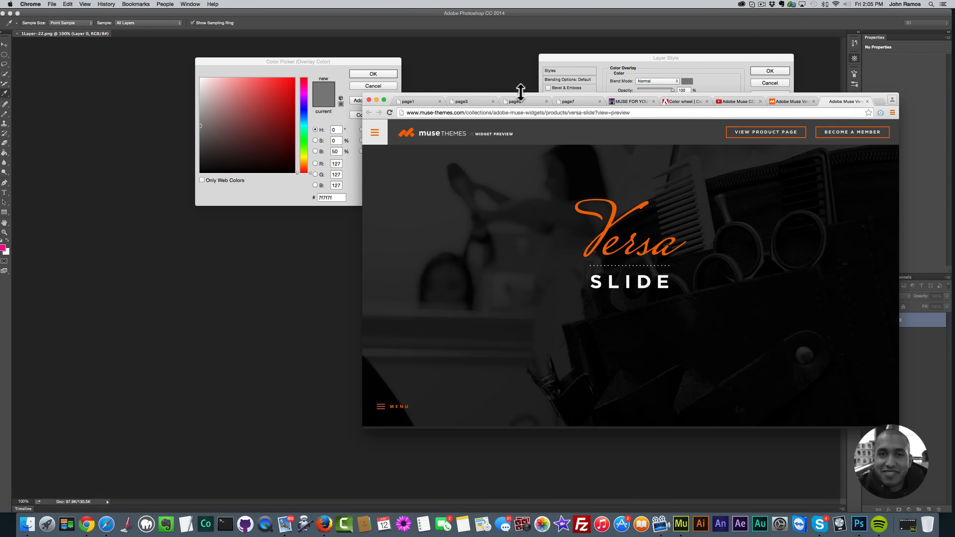
{"action": "left_click", "coordinate": [677, 100]}
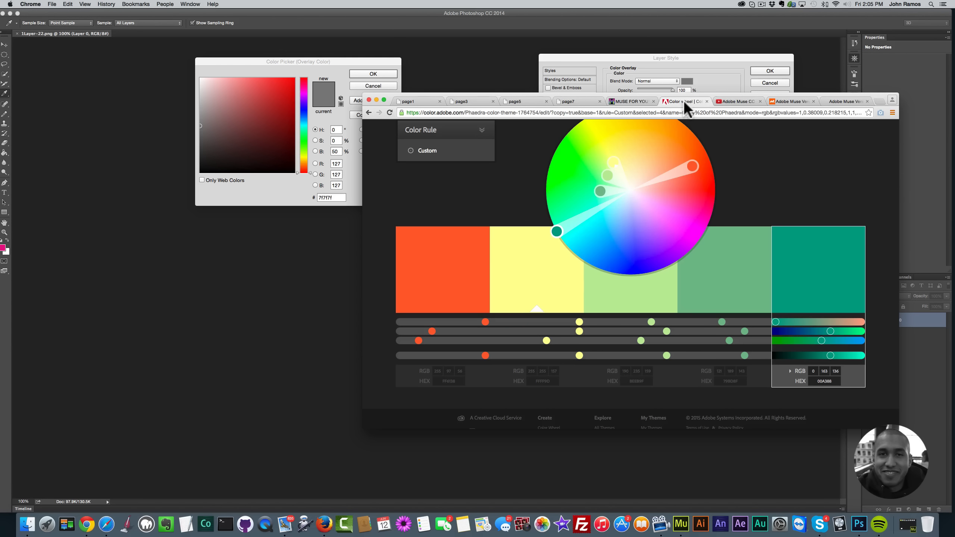
{"action": "left_click", "coordinate": [527, 295]}
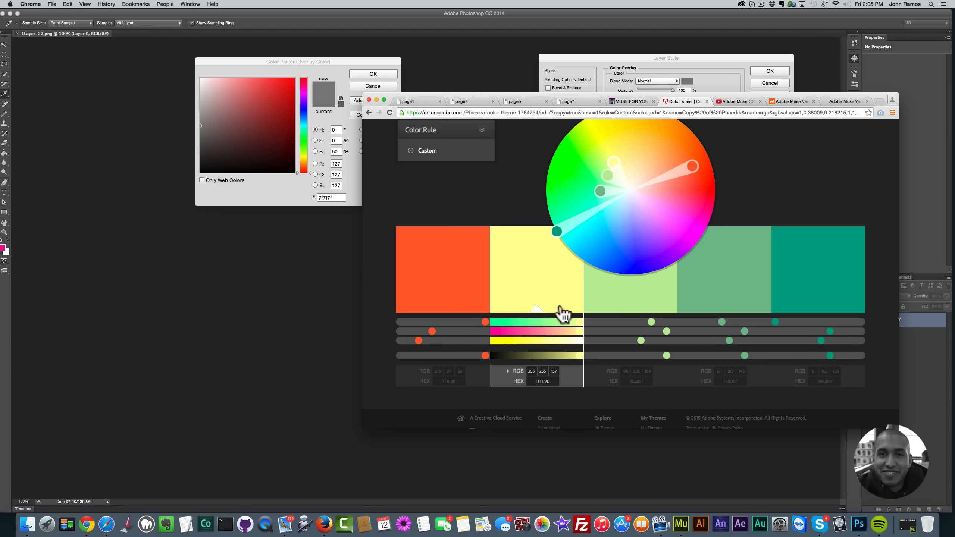
{"action": "left_click", "coordinate": [549, 382]}
{"action": "left_click_drag", "start_coordinate": [537, 382], "coordinate": [545, 382]}
{"action": "right_click", "coordinate": [542, 384]}
{"action": "left_click", "coordinate": [556, 376]}
{"action": "key", "text": "super+c"}
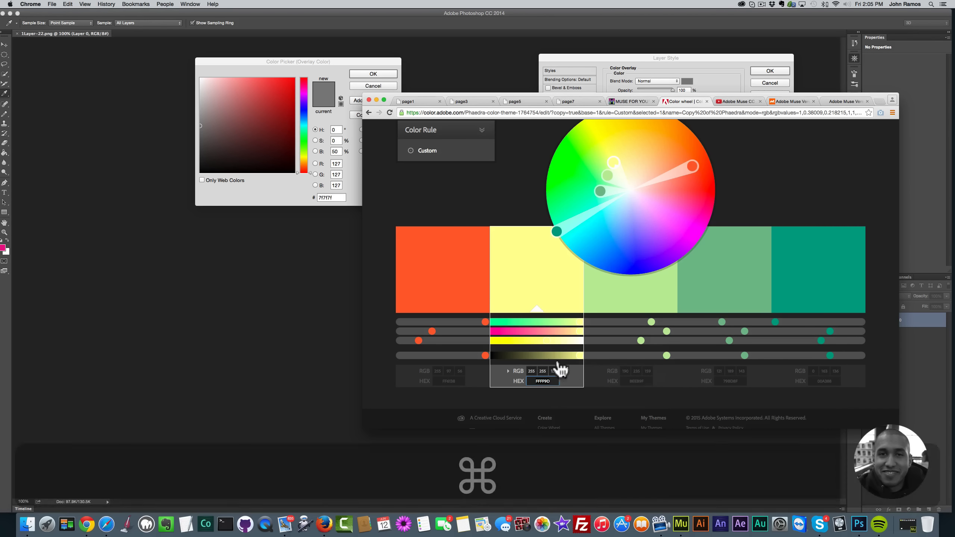
Back in Photoshop, set the head image's overlay color to FFFF9D and apply the Color Overlay effect
{"action": "left_click", "coordinate": [329, 197]}
{"action": "left_click_drag", "start_coordinate": [332, 198], "coordinate": [313, 196]}
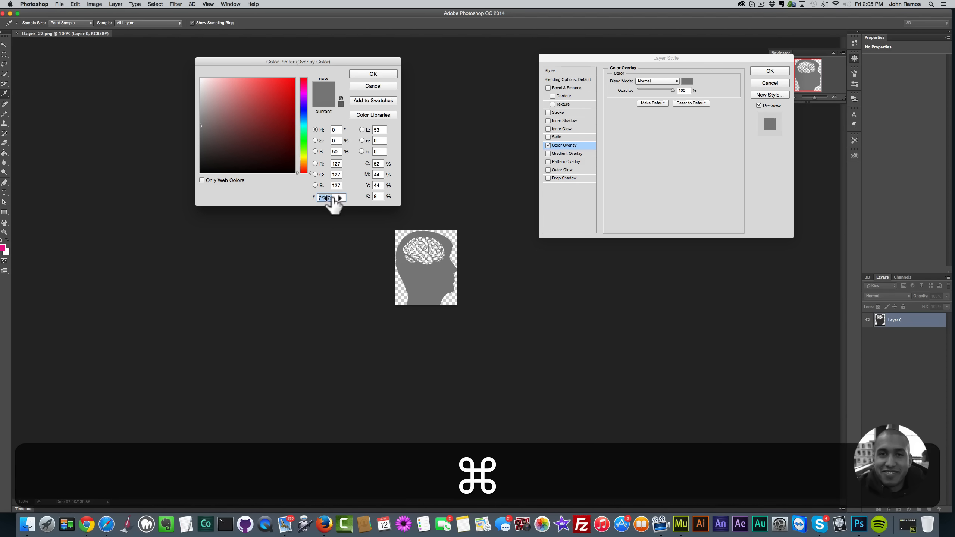
{"action": "right_click", "coordinate": [334, 198]}
{"action": "left_click", "coordinate": [318, 200]}
{"action": "left_click", "coordinate": [336, 197]}
{"action": "left_click_drag", "start_coordinate": [338, 197], "coordinate": [305, 199]}
{"action": "key", "text": "super+v"}
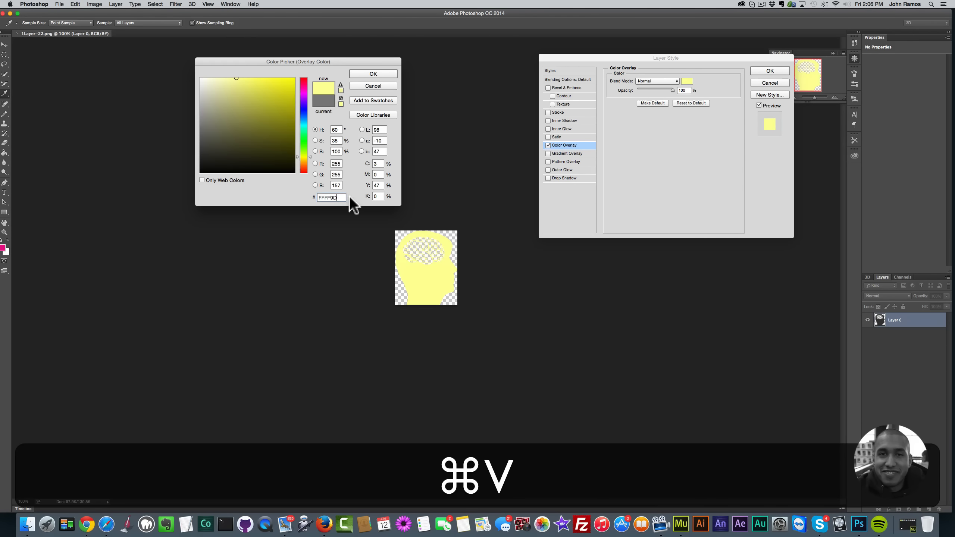
{"action": "left_click", "coordinate": [367, 73]}
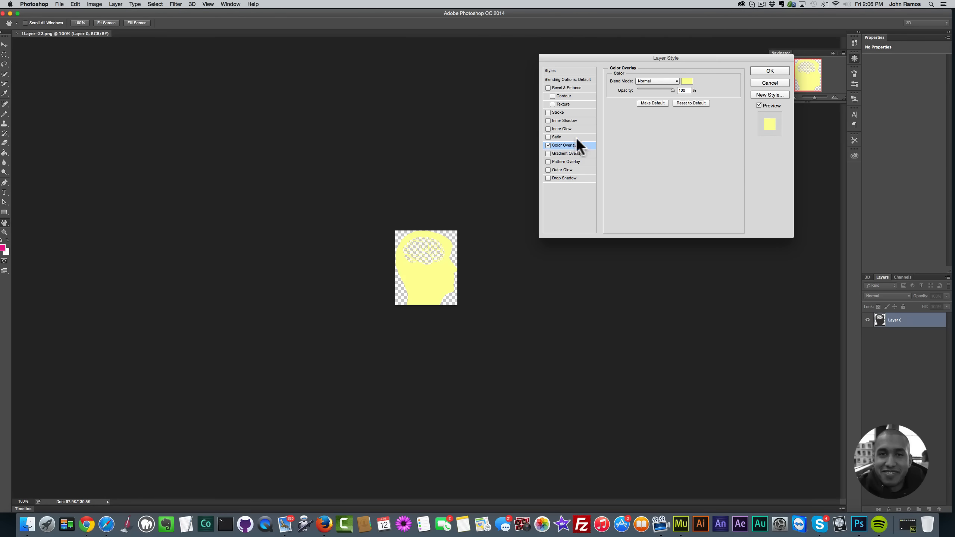
{"action": "left_click", "coordinate": [768, 70]}
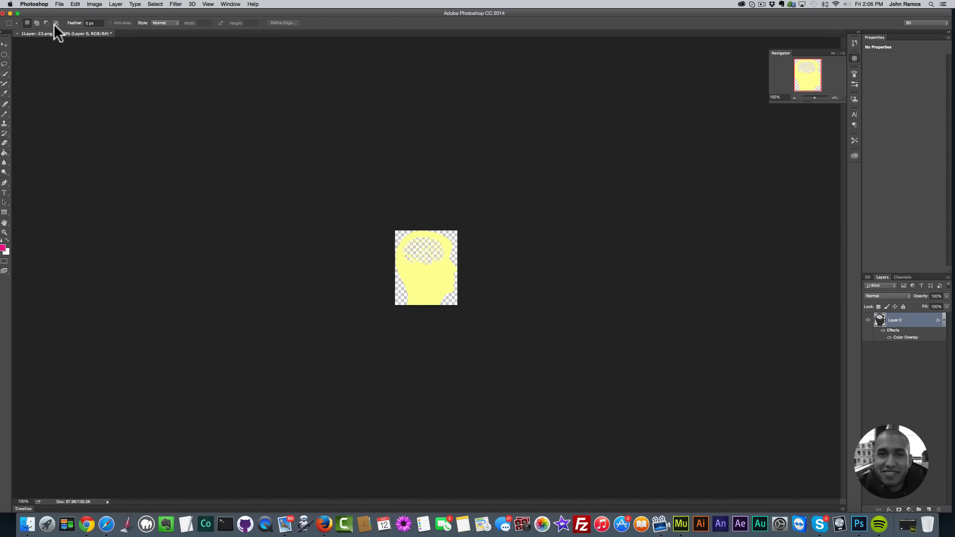
Start a PNG-24 Save for Web export of the head and choose the images folder inside muse-for-you-gear-turn-animation 3 as destination
{"action": "left_click", "coordinate": [59, 4]}
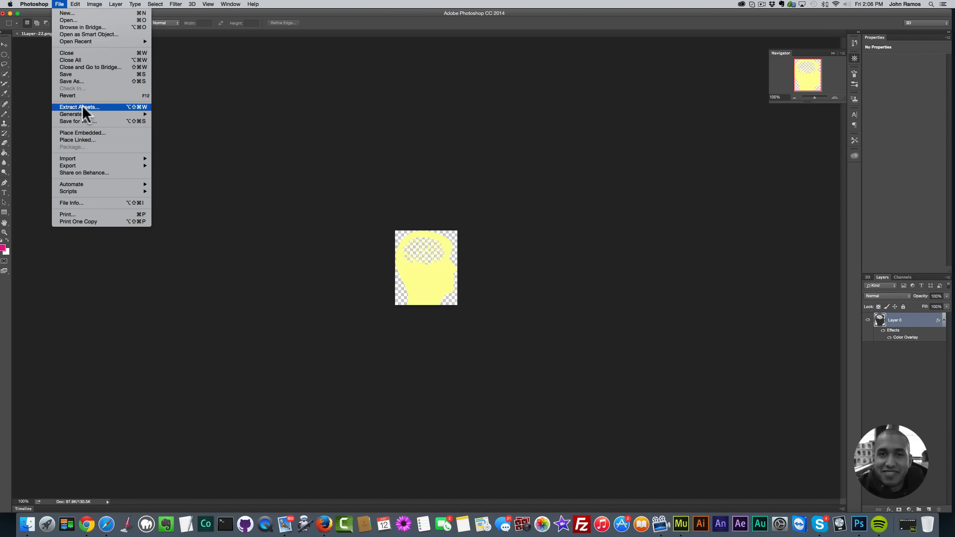
{"action": "left_click", "coordinate": [83, 121]}
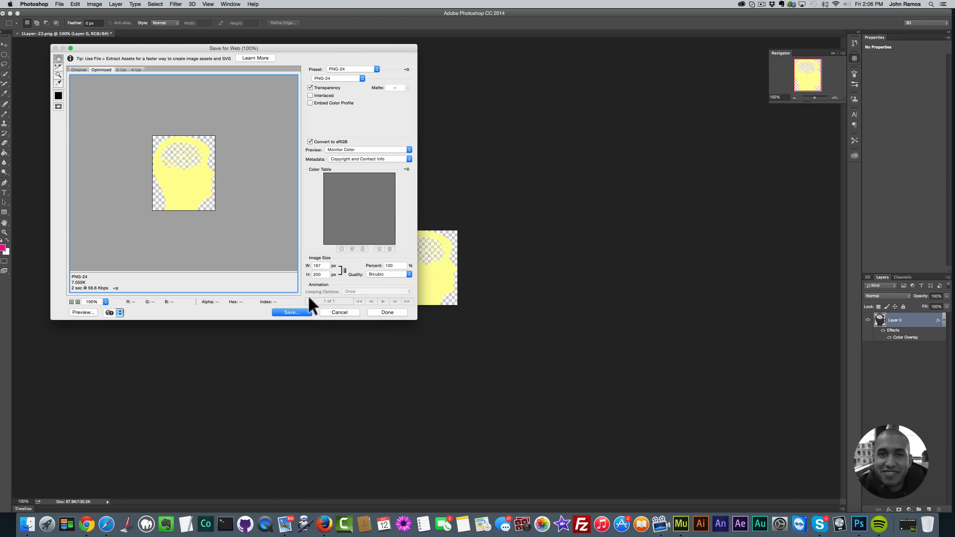
{"action": "left_click", "coordinate": [291, 312]}
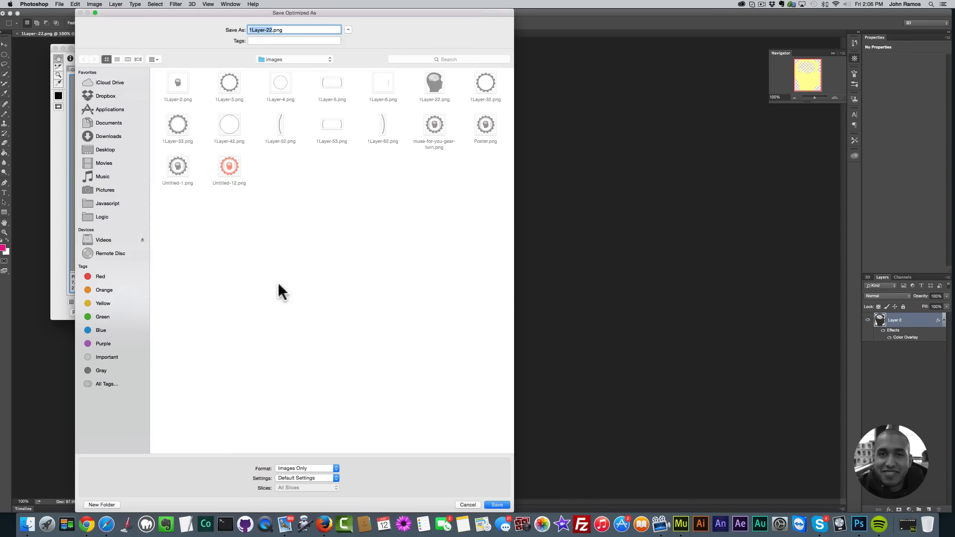
{"action": "left_click", "coordinate": [282, 60]}
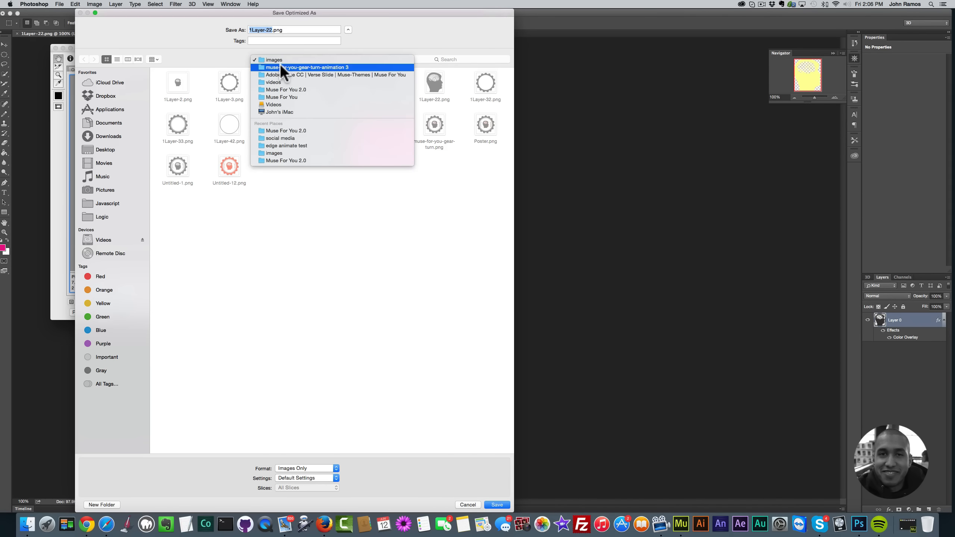
{"action": "left_click", "coordinate": [279, 66]}
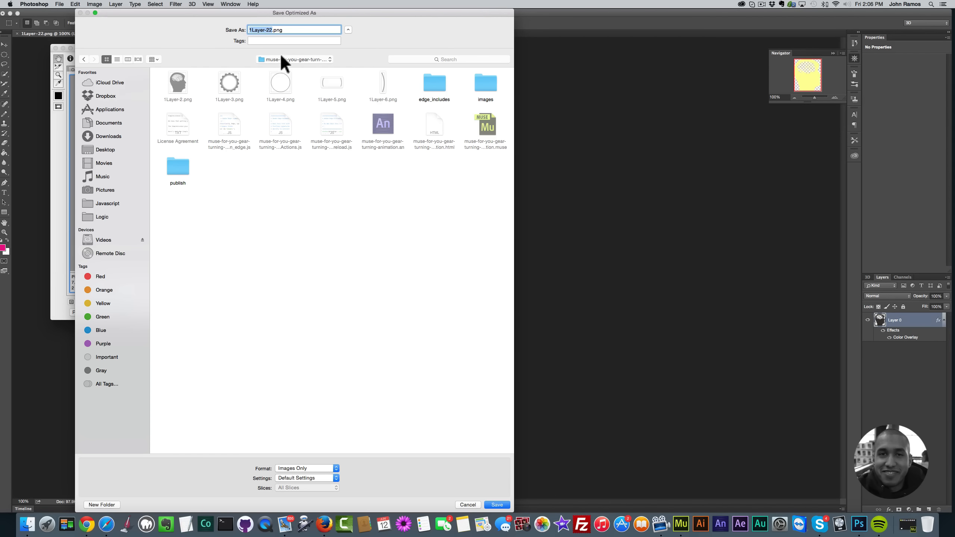
{"action": "left_click", "coordinate": [280, 65]}
{"action": "left_click", "coordinate": [280, 67]}
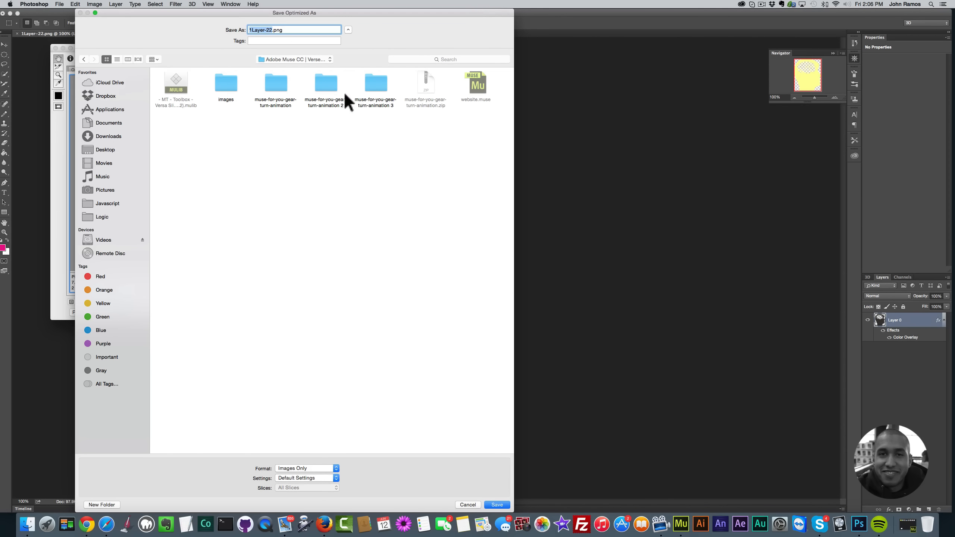
{"action": "left_click", "coordinate": [377, 90]}
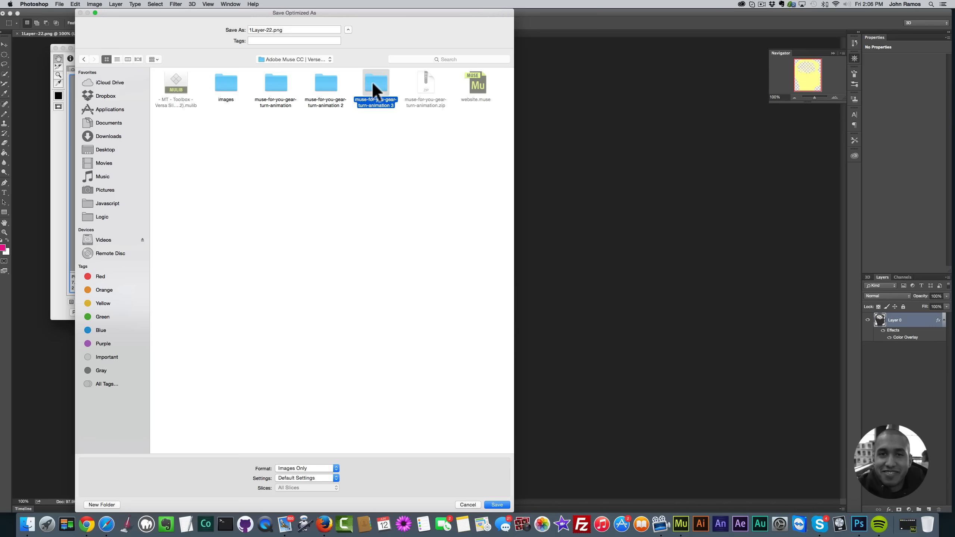
{"action": "double_click", "coordinate": [374, 83]}
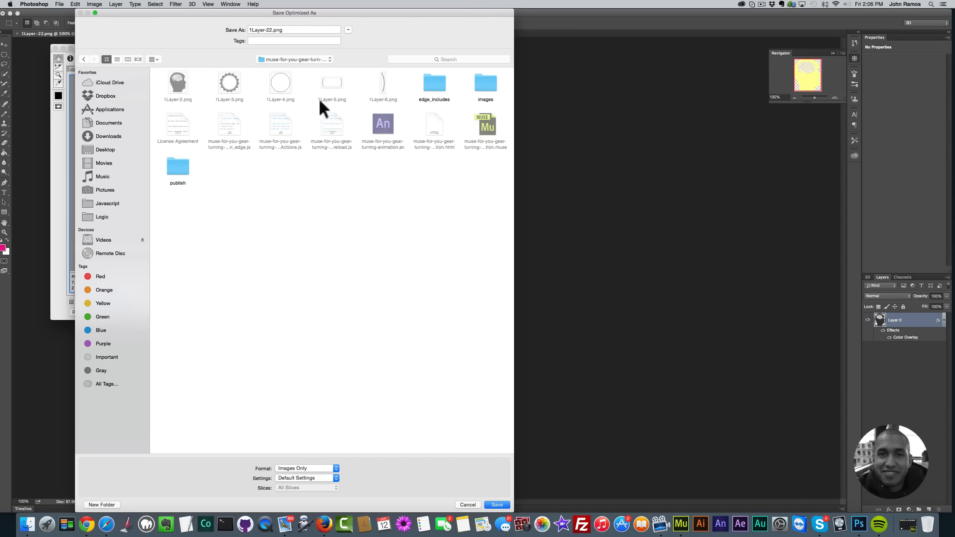
{"action": "double_click", "coordinate": [485, 85]}
Save the exported head image as 1Layer-22.png, replacing the existing file
{"action": "left_click", "coordinate": [323, 30]}
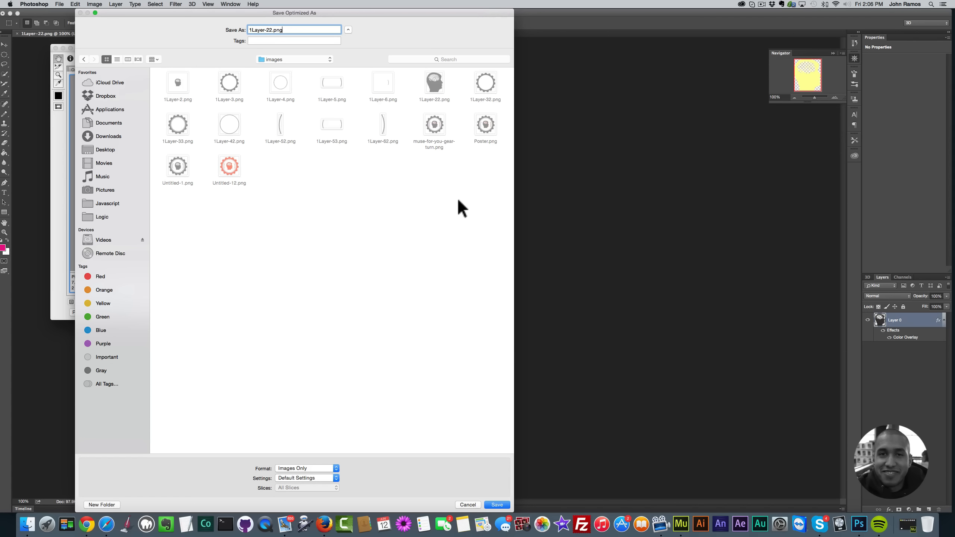
{"action": "left_click", "coordinate": [496, 504]}
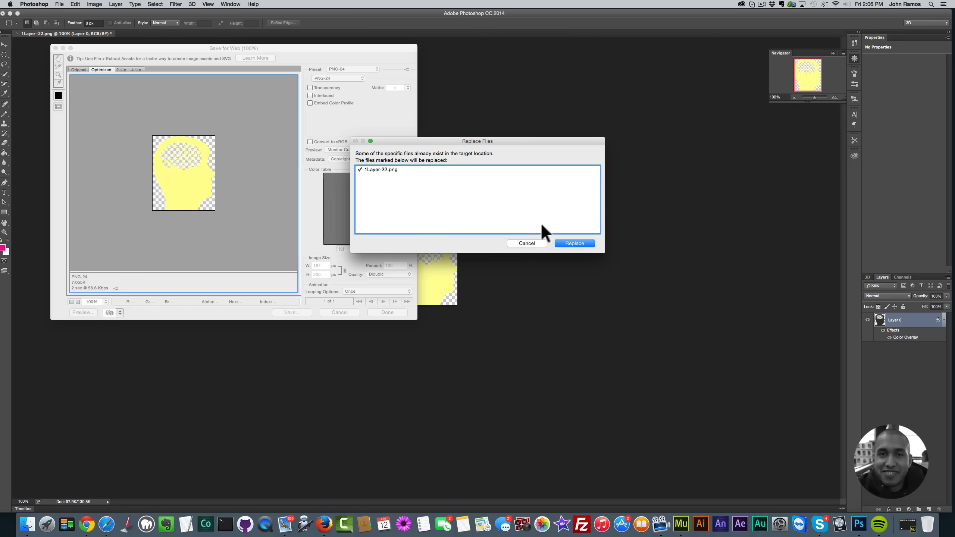
{"action": "left_click", "coordinate": [575, 243]}
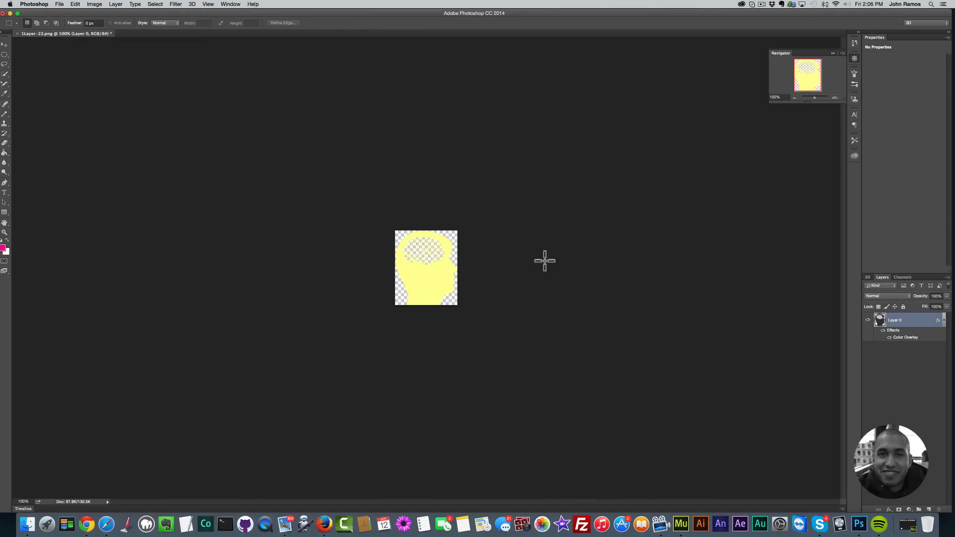
Switch to Finder and open the gear image 1Layer-33.png in Adobe Photoshop CC 2014
{"action": "left_click", "coordinate": [27, 524]}
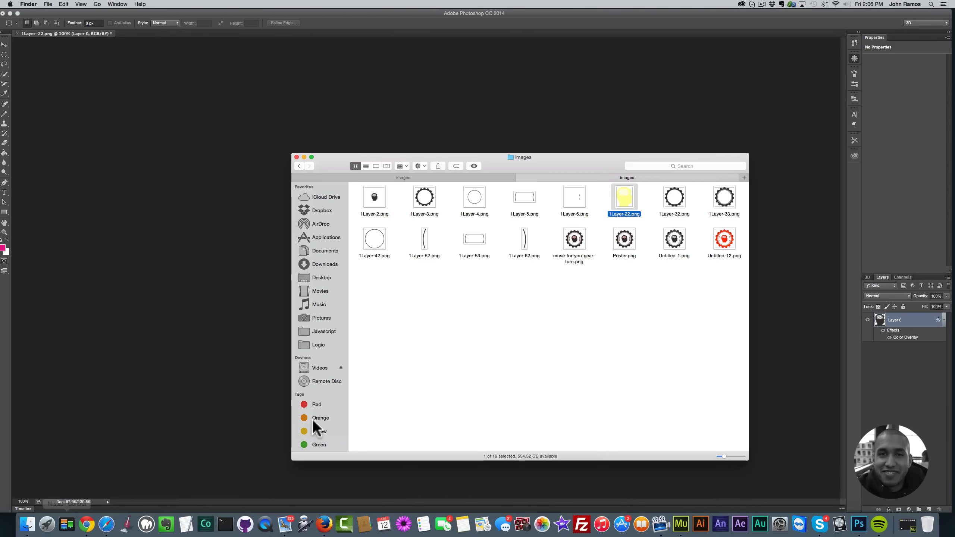
{"action": "left_click", "coordinate": [723, 200]}
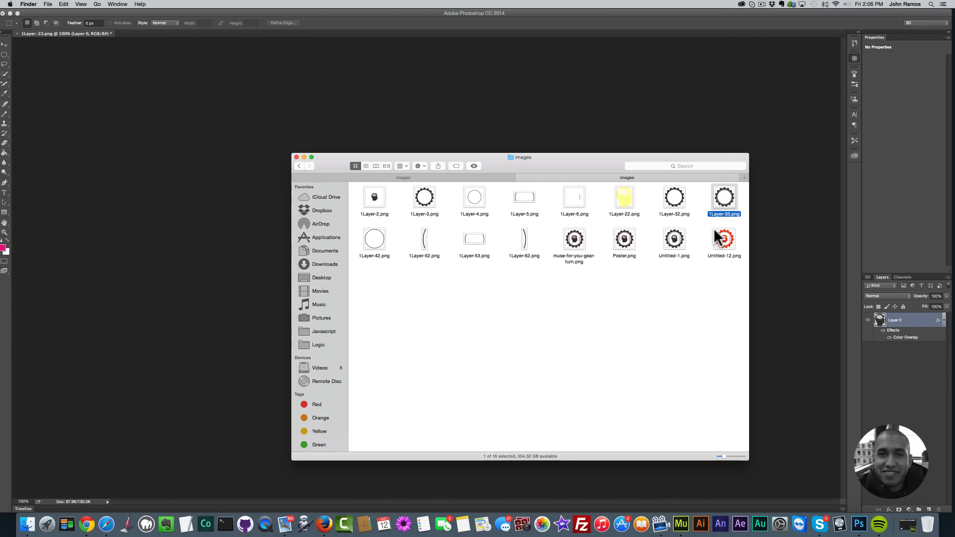
{"action": "right_click", "coordinate": [725, 199]}
{"action": "mouse_move", "coordinate": [737, 210]}
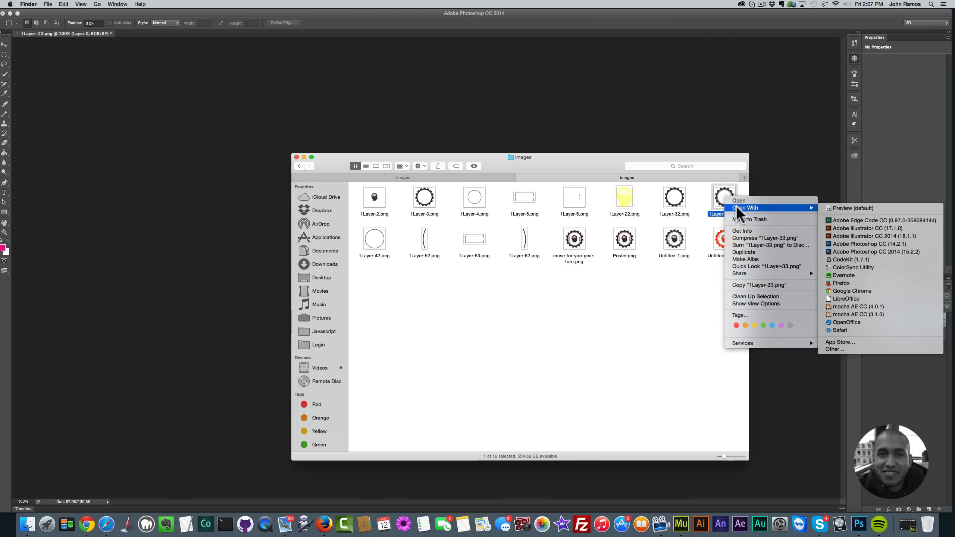
{"action": "left_click", "coordinate": [851, 250]}
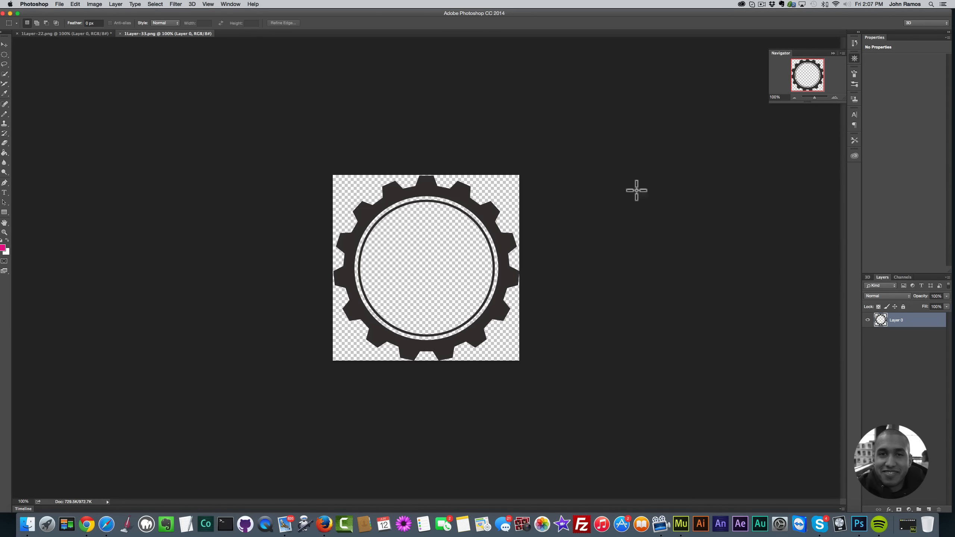
Add a Color Overlay effect with the color FFFF9D to Layer 0 of the gear image
{"action": "right_click", "coordinate": [907, 324]}
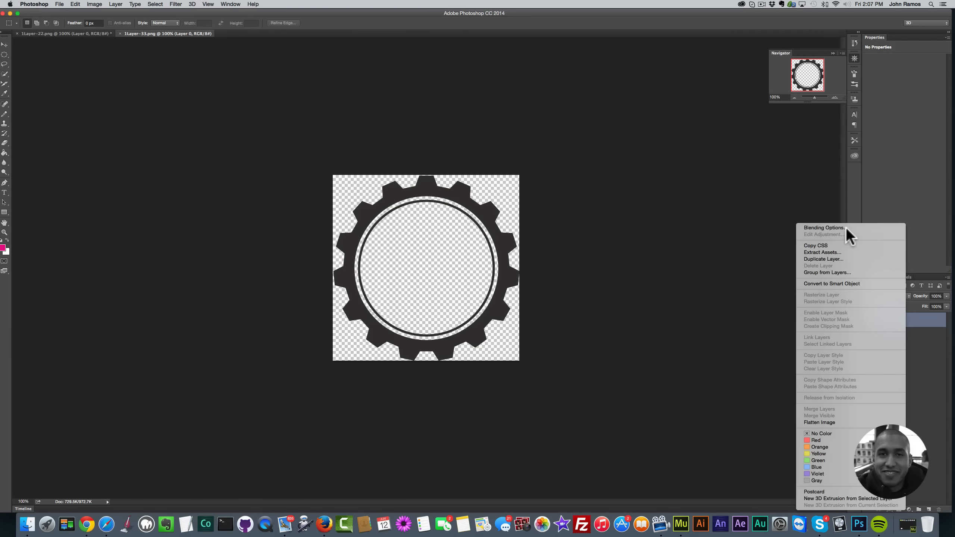
{"action": "left_click", "coordinate": [846, 228]}
{"action": "left_click", "coordinate": [564, 146]}
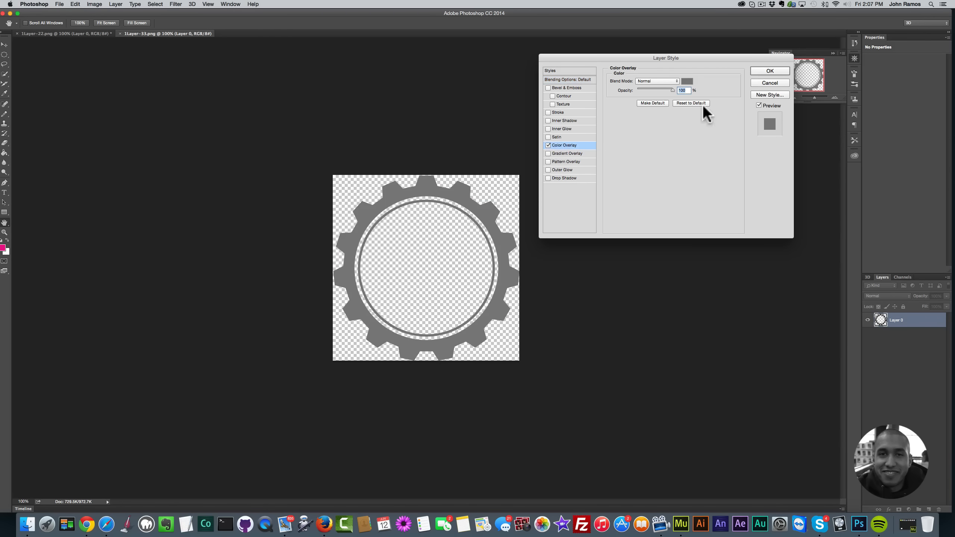
{"action": "left_click", "coordinate": [687, 81]}
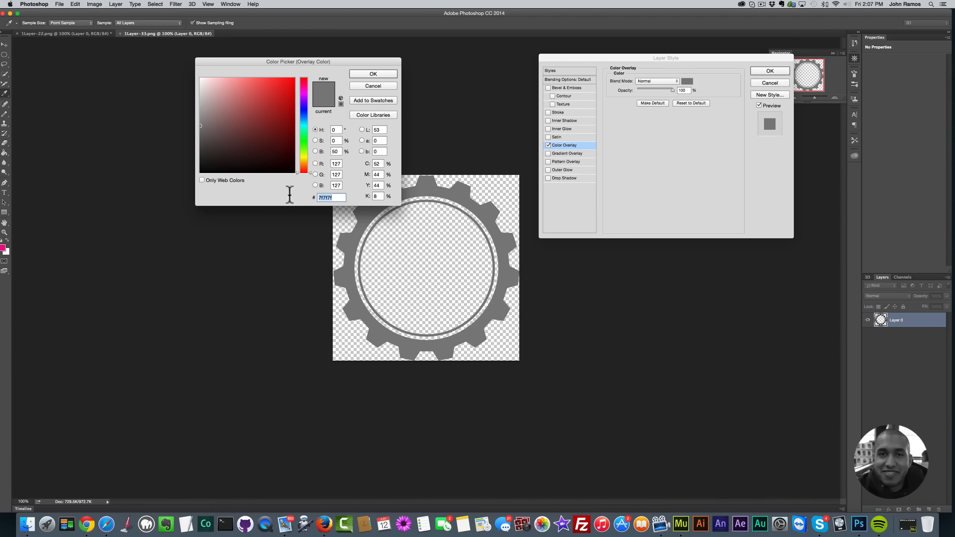
{"action": "type", "text": "FFFF9D"}
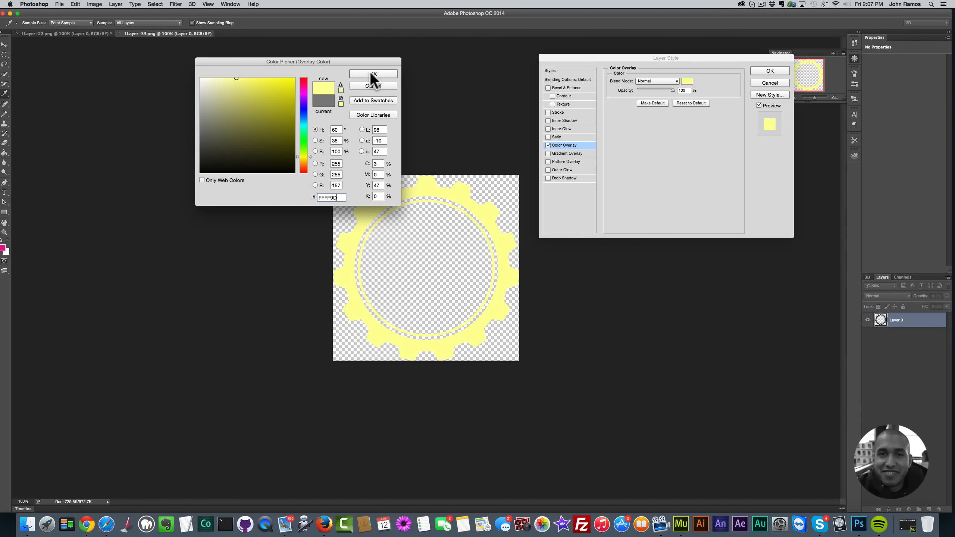
{"action": "left_click", "coordinate": [373, 74]}
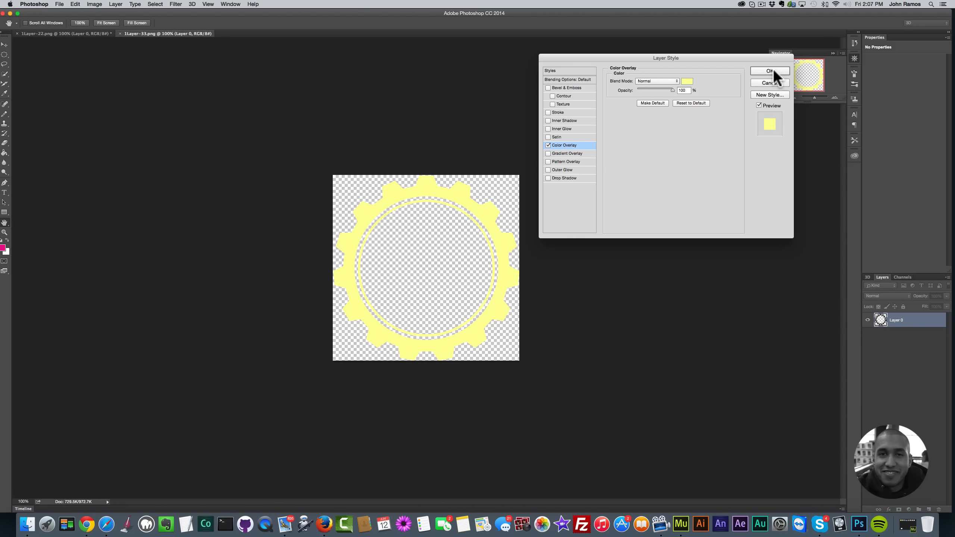
{"action": "key", "text": "m"}
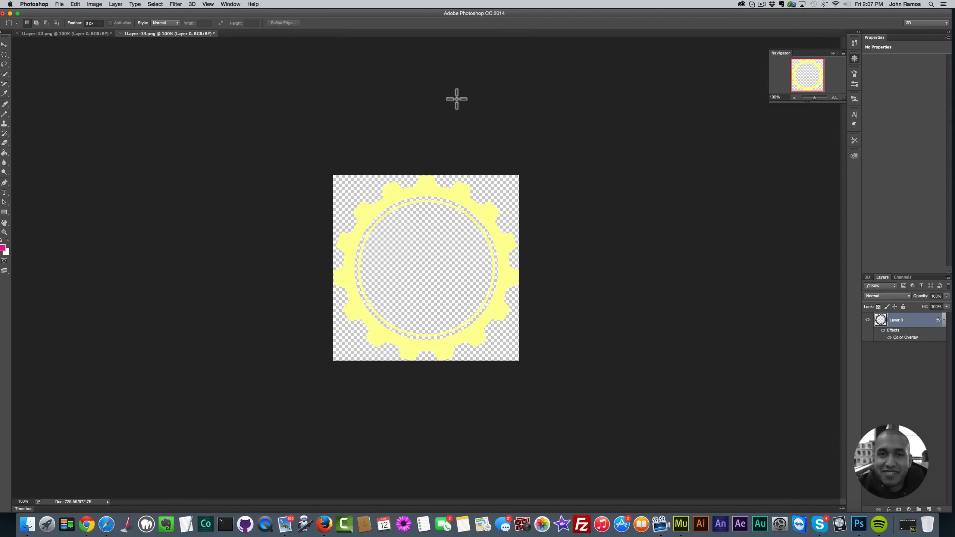
Save the gear for web as PNG-24 under 1Layer-33.png in the images folder, replacing the existing file
{"action": "left_click", "coordinate": [60, 4]}
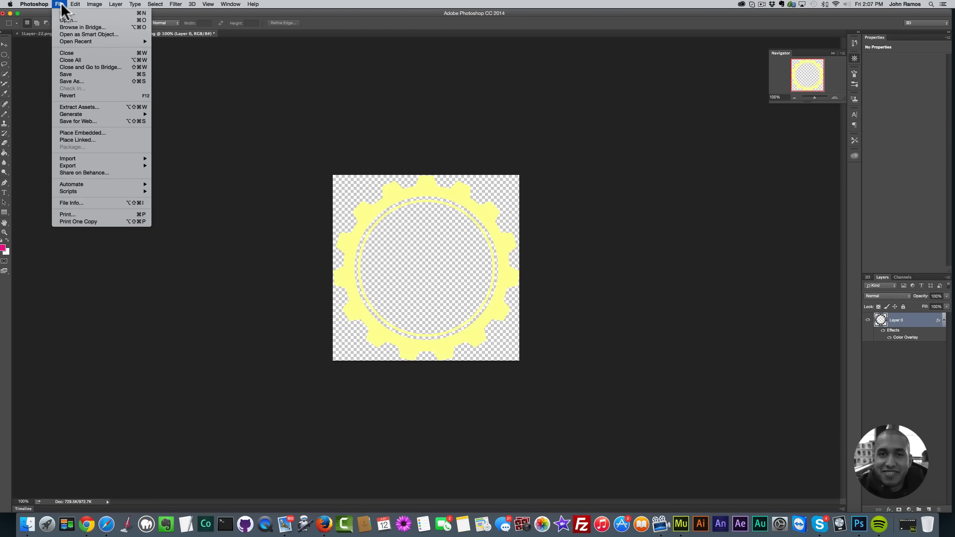
{"action": "left_click", "coordinate": [72, 121]}
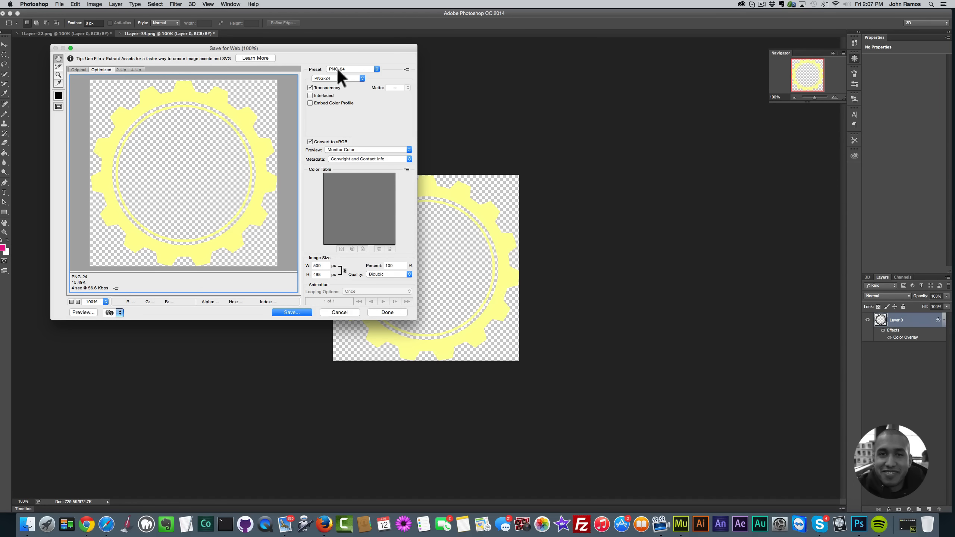
{"action": "left_click", "coordinate": [286, 313]}
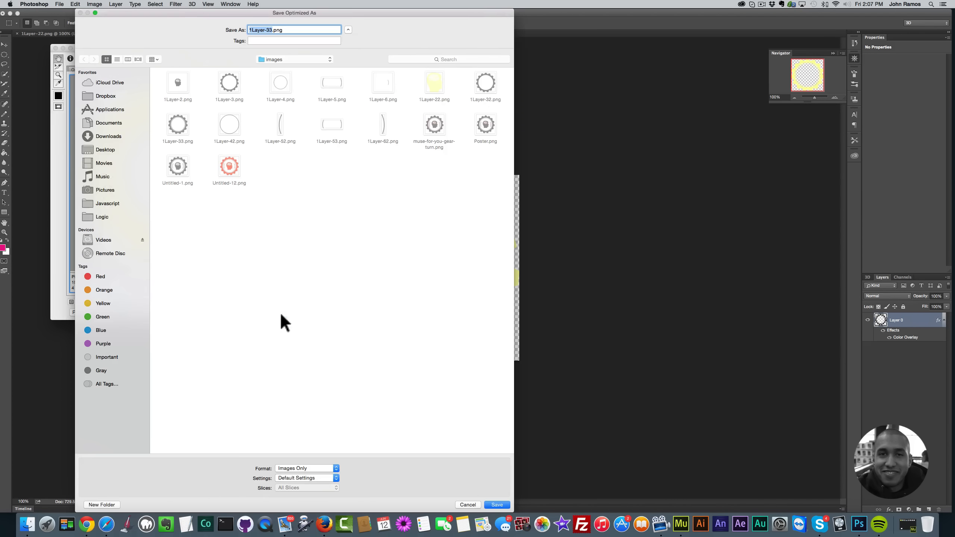
{"action": "left_click", "coordinate": [503, 506]}
{"action": "left_click", "coordinate": [575, 244]}
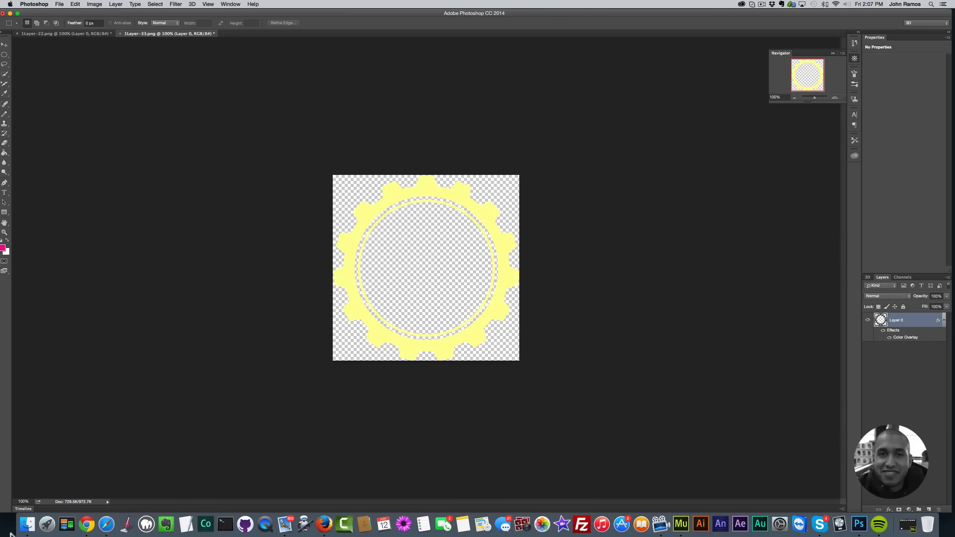
Switch to Finder and open the curved-lines image 1Layer-53.png in Adobe Photoshop CC 2014
{"action": "left_click", "coordinate": [27, 524]}
{"action": "left_click", "coordinate": [477, 242]}
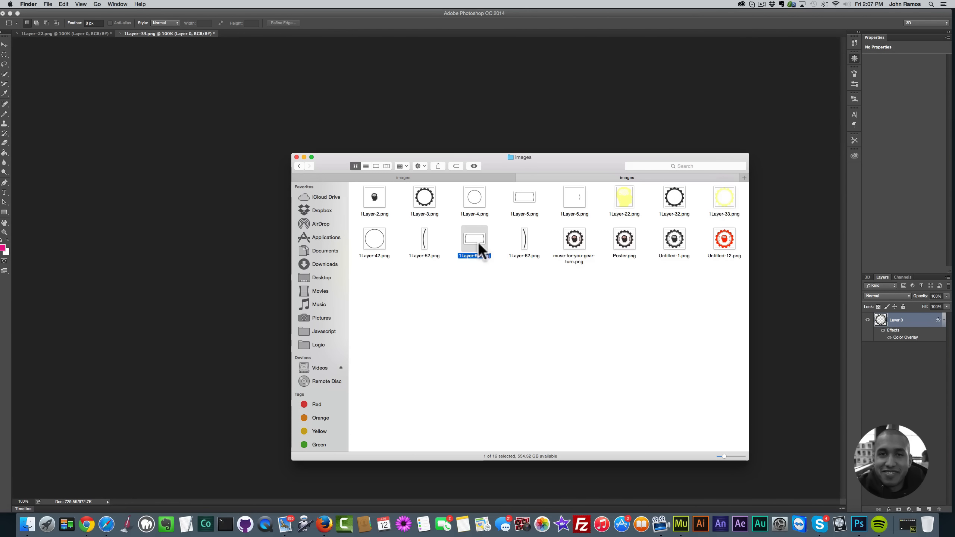
{"action": "right_click", "coordinate": [471, 234]}
{"action": "mouse_move", "coordinate": [504, 244]}
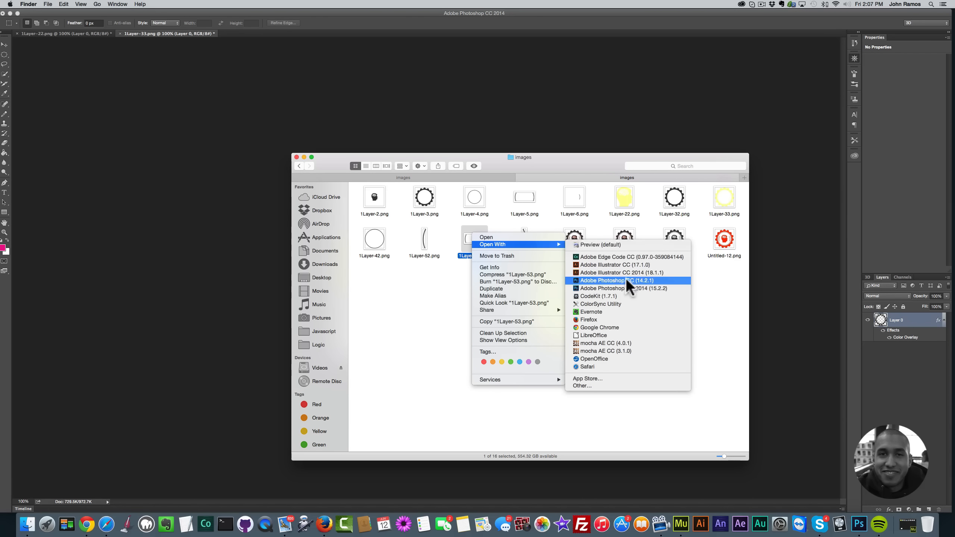
{"action": "left_click", "coordinate": [616, 288]}
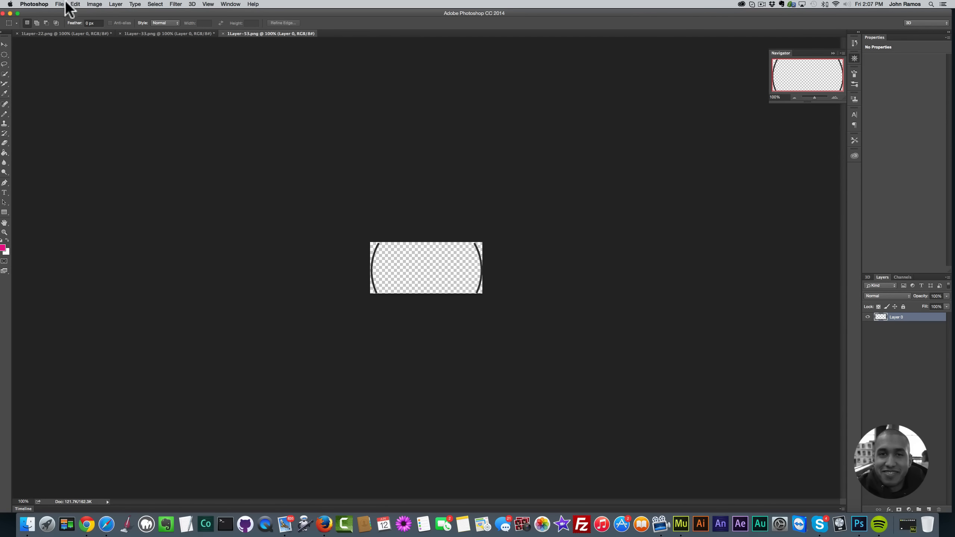
Add a Color Overlay effect with the color FFFF9D to Layer 0 of the curved-lines image
{"action": "right_click", "coordinate": [879, 317]}
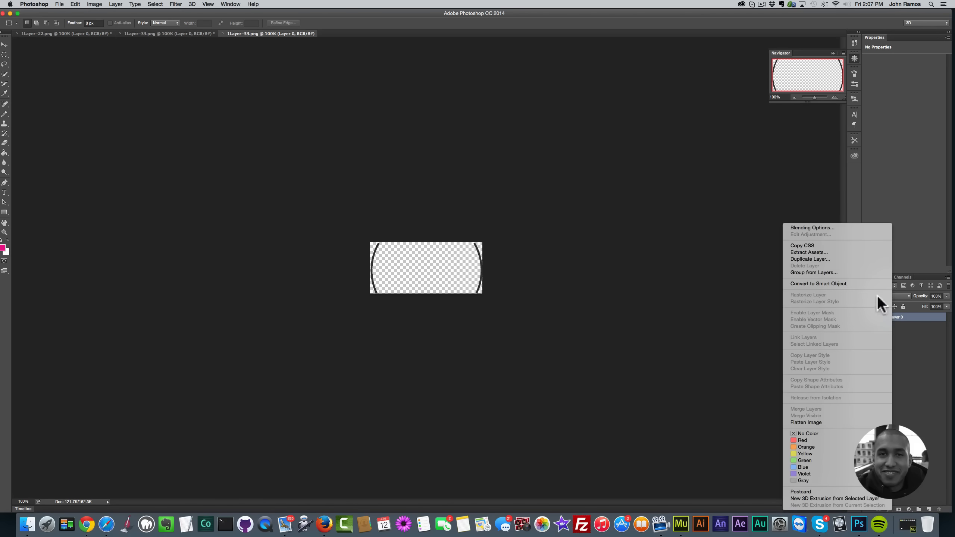
{"action": "left_click", "coordinate": [846, 230]}
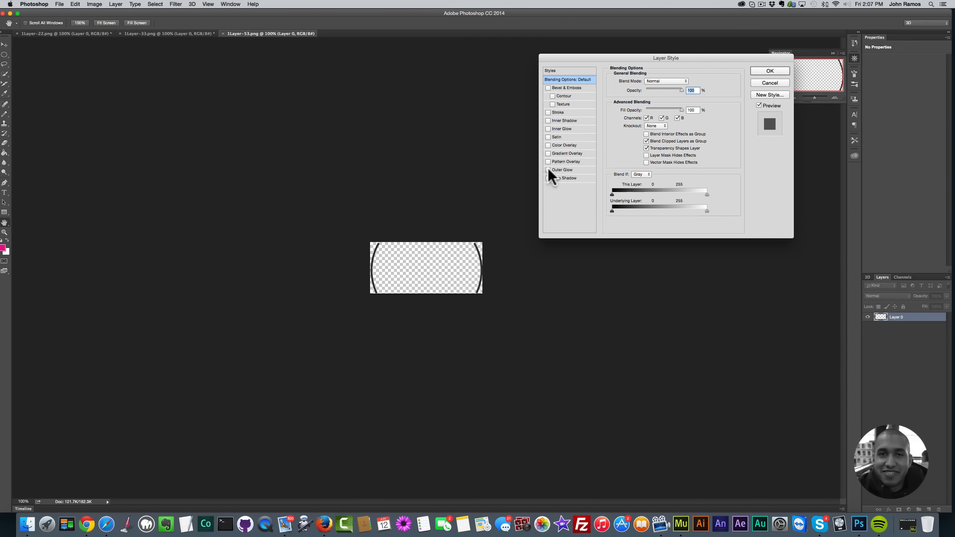
{"action": "left_click", "coordinate": [548, 145]}
{"action": "left_click", "coordinate": [570, 144]}
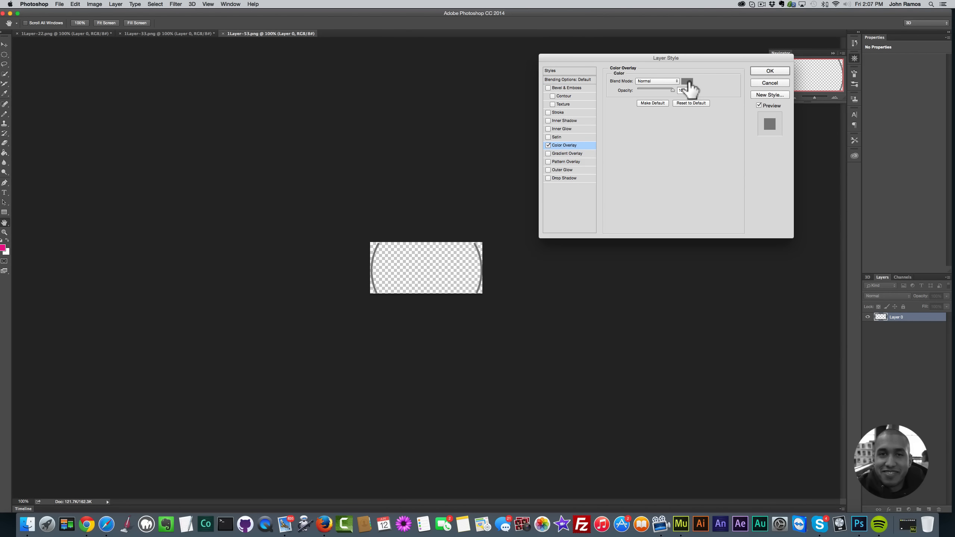
{"action": "left_click", "coordinate": [687, 82]}
{"action": "type", "text": "FFFF9D"}
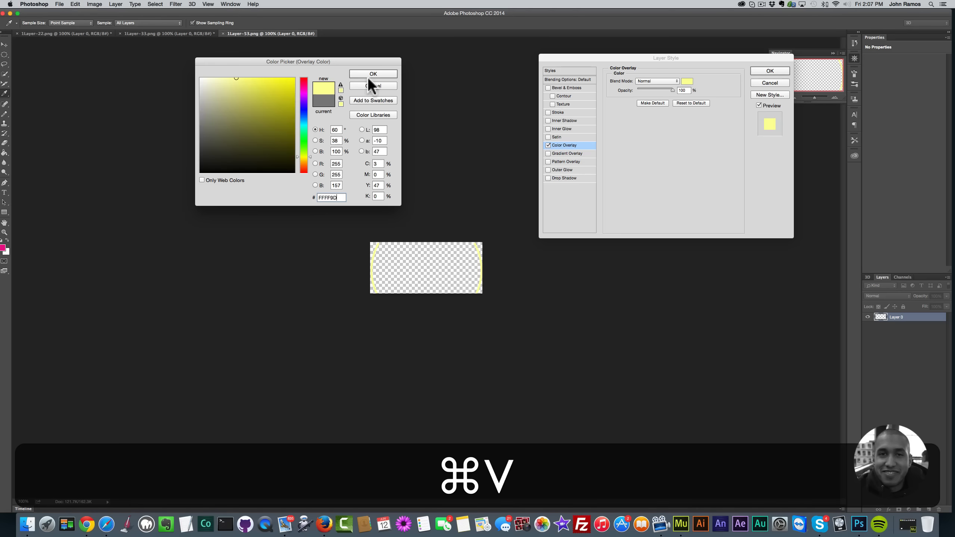
{"action": "left_click", "coordinate": [364, 73]}
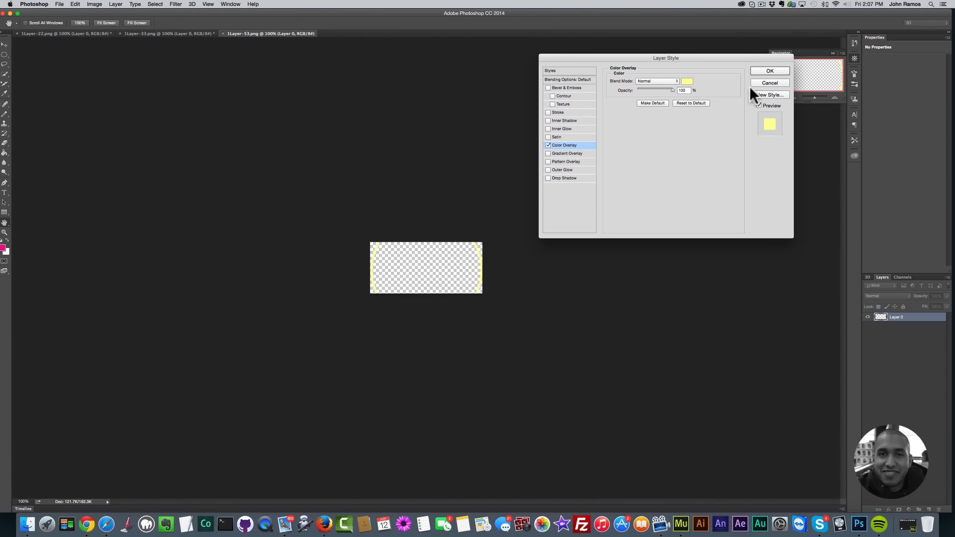
{"action": "left_click", "coordinate": [767, 70]}
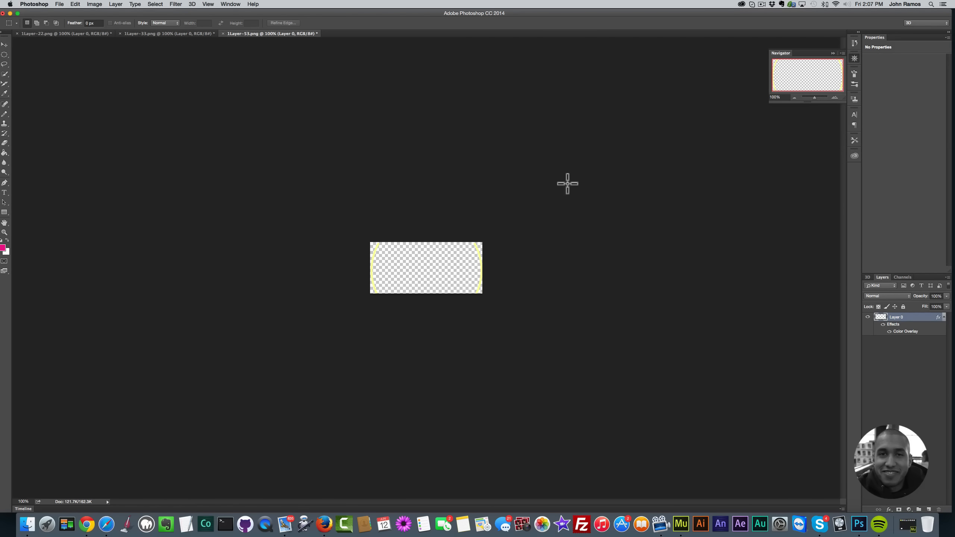
Save the curved lines for web as PNG-24 under 1Layer-53.png in the images folder, replacing the existing file
{"action": "left_click", "coordinate": [59, 5]}
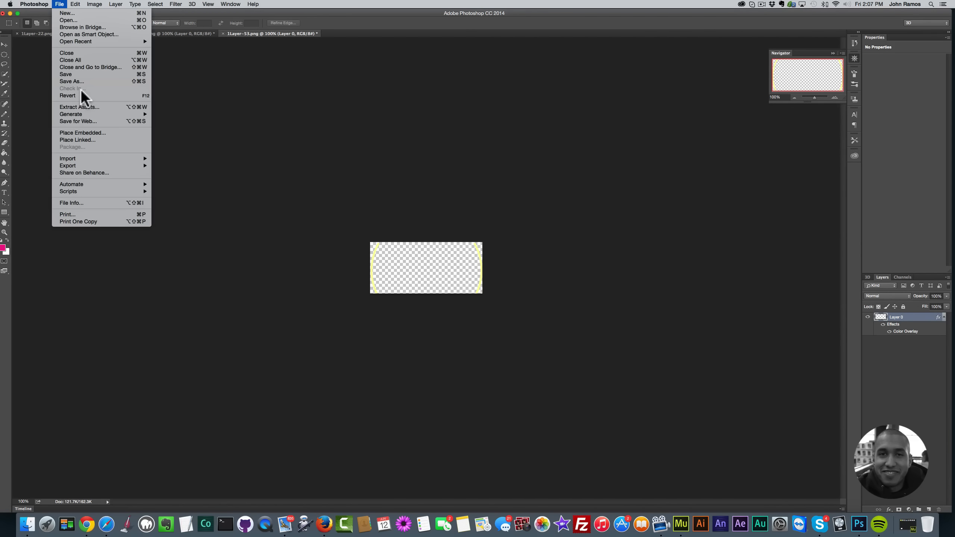
{"action": "left_click", "coordinate": [82, 121]}
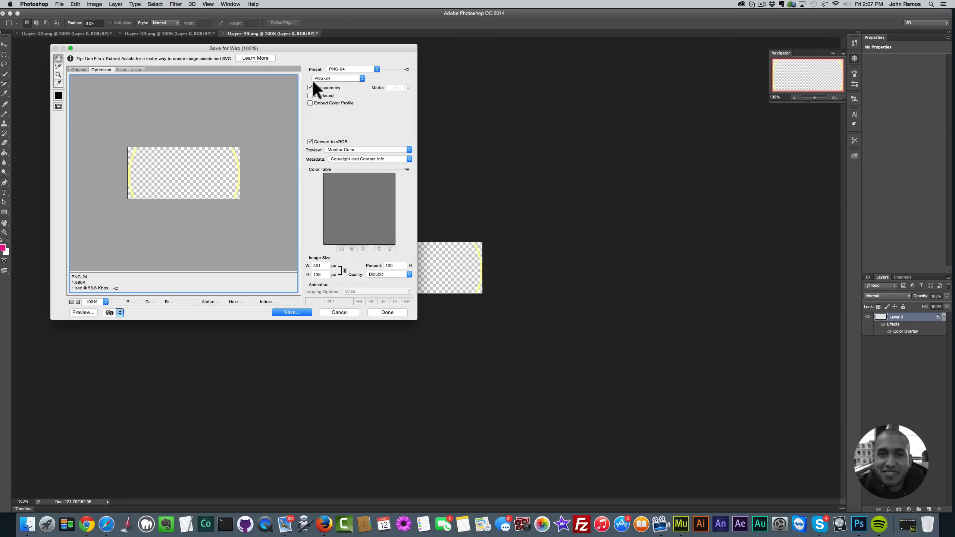
{"action": "left_click", "coordinate": [288, 315]}
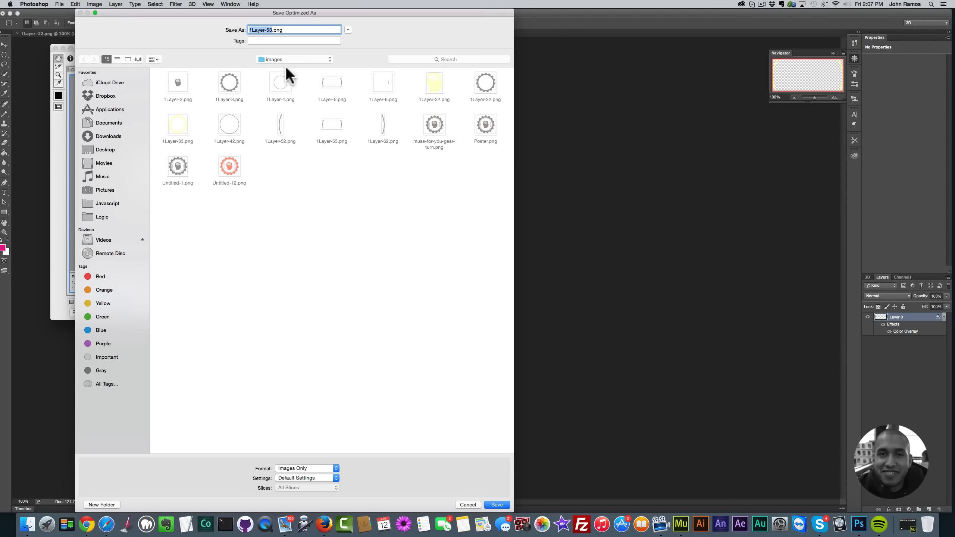
{"action": "left_click", "coordinate": [494, 505]}
{"action": "left_click", "coordinate": [567, 244]}
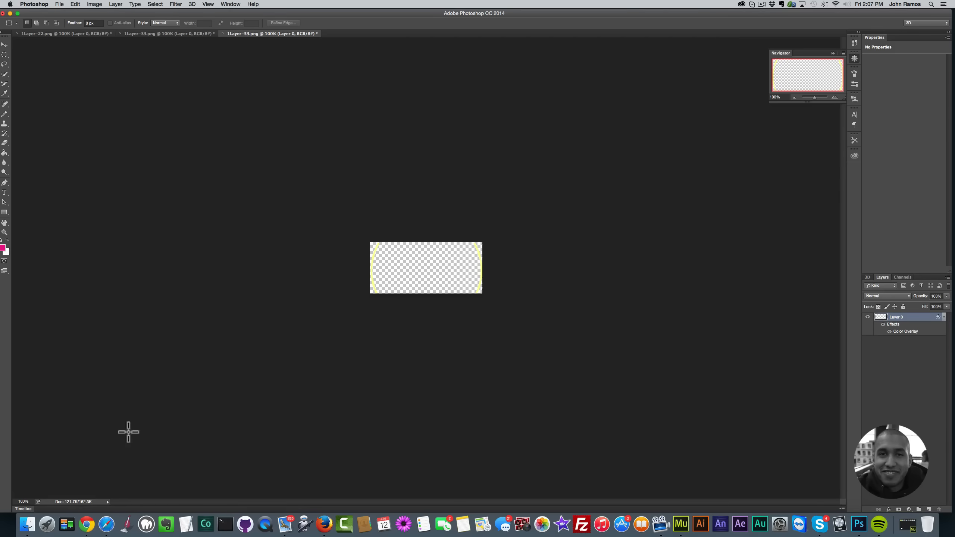
Switch to Finder and open the red gear-and-head image Untitled-12.png in Adobe Photoshop CC 2014
{"action": "left_click", "coordinate": [28, 524]}
{"action": "left_click", "coordinate": [723, 242]}
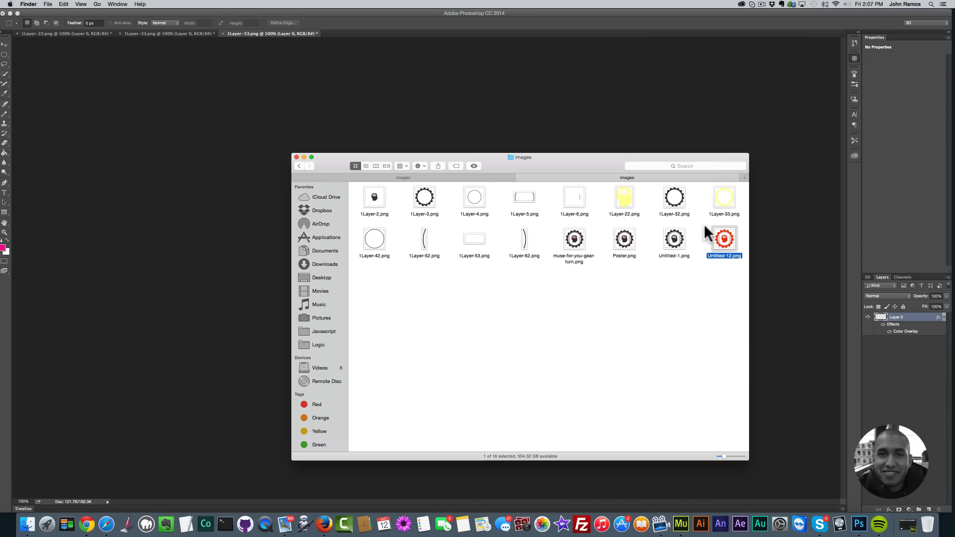
{"action": "right_click", "coordinate": [722, 236]}
{"action": "mouse_move", "coordinate": [763, 244]}
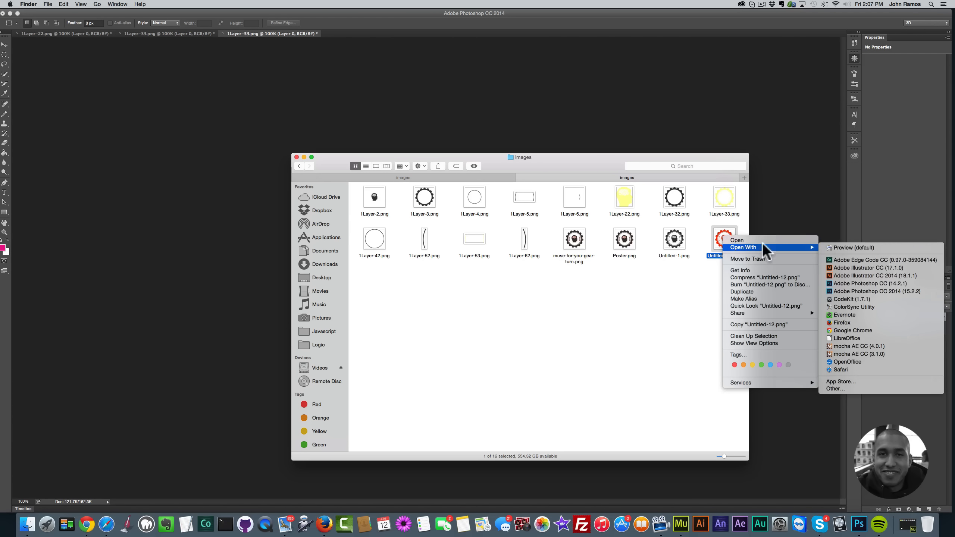
{"action": "left_click", "coordinate": [844, 290]}
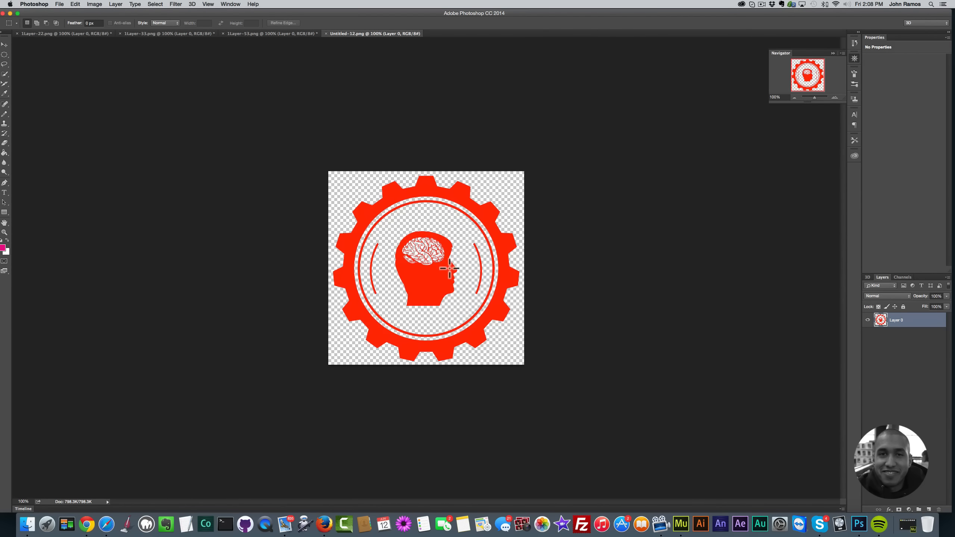
Switch to Chrome and copy the hex code BEEB9F of the Phaedra theme's light green swatch
{"action": "left_click", "coordinate": [86, 524]}
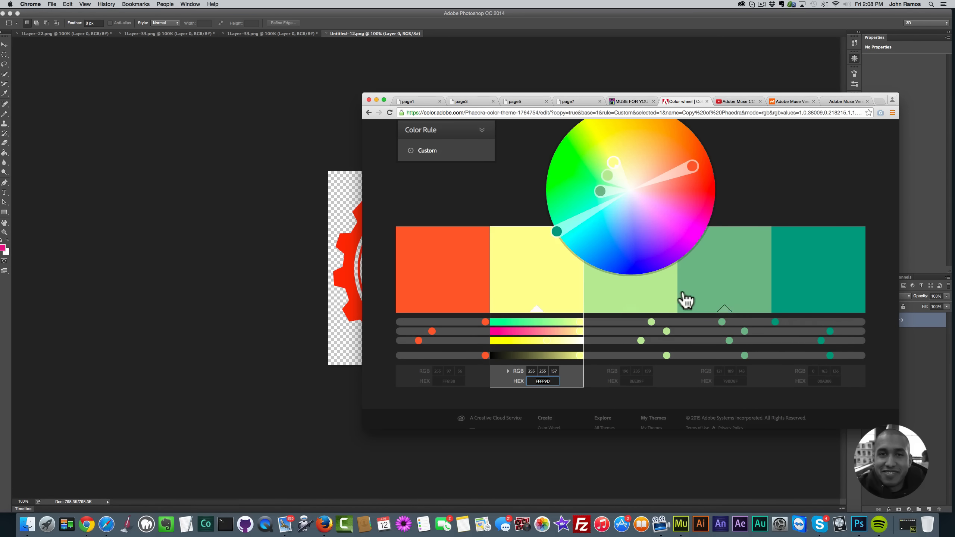
{"action": "left_click", "coordinate": [657, 299]}
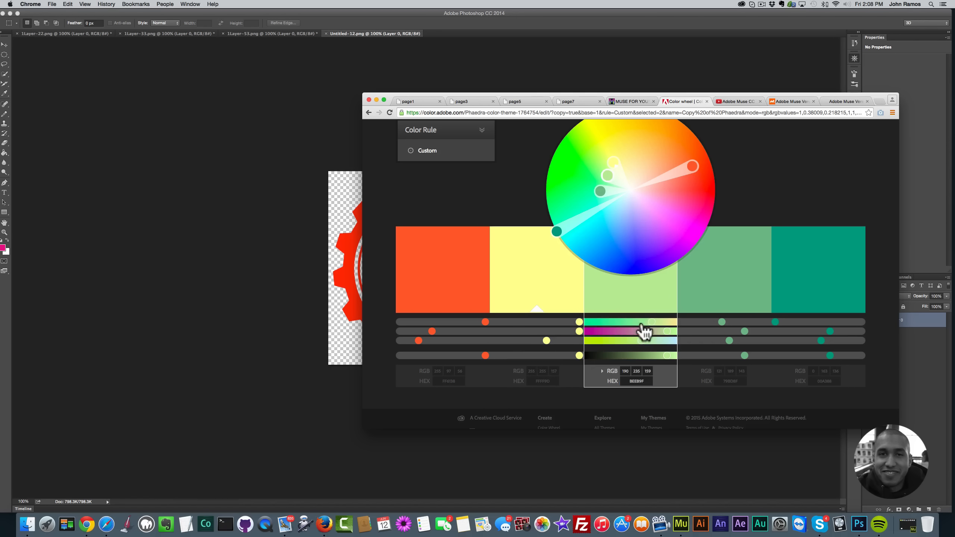
{"action": "double_click", "coordinate": [635, 382]}
{"action": "right_click", "coordinate": [636, 382]}
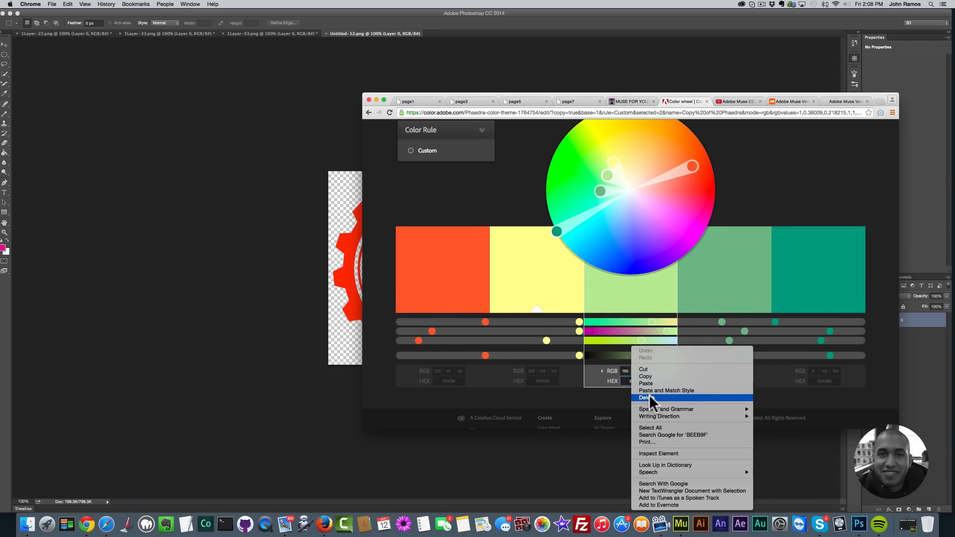
{"action": "left_click", "coordinate": [648, 375]}
{"action": "key", "text": "super+c"}
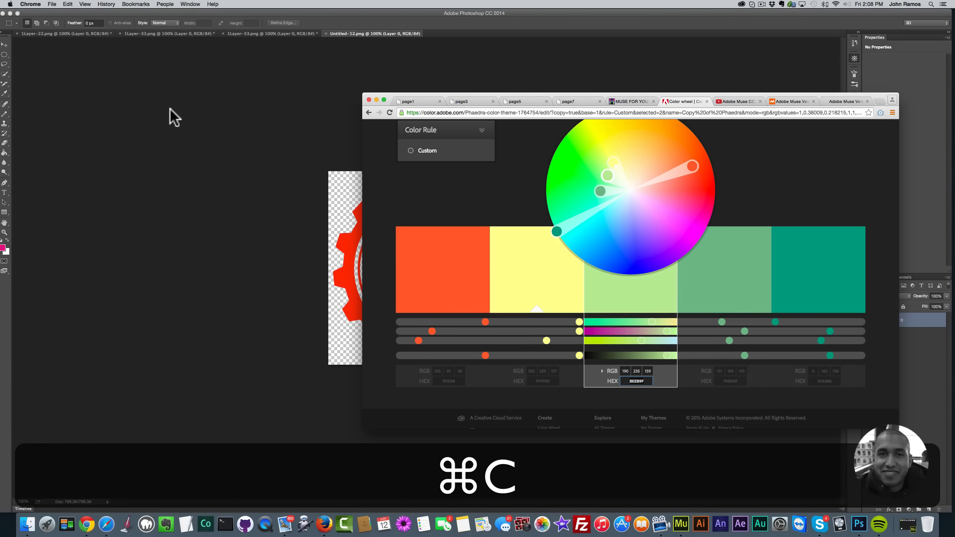
Return to Photoshop and add a Color Overlay effect with the color BEEB9F to Layer 0 of Untitled-12.png
{"action": "left_click", "coordinate": [5, 45]}
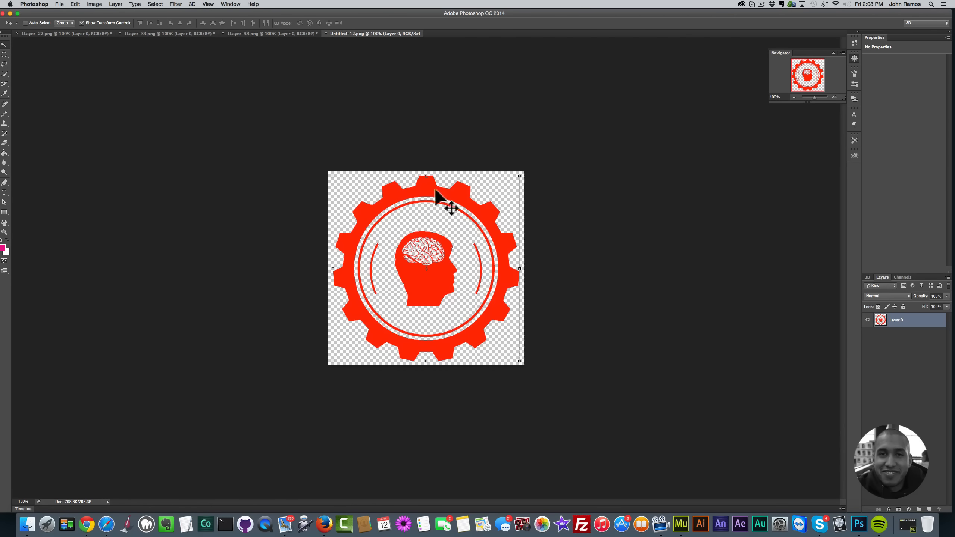
{"action": "right_click", "coordinate": [897, 319]}
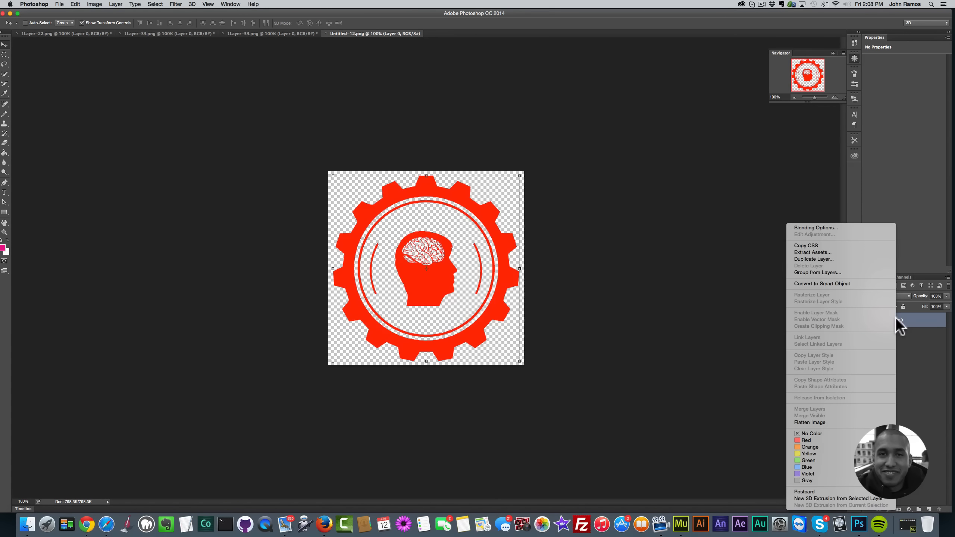
{"action": "left_click", "coordinate": [860, 227]}
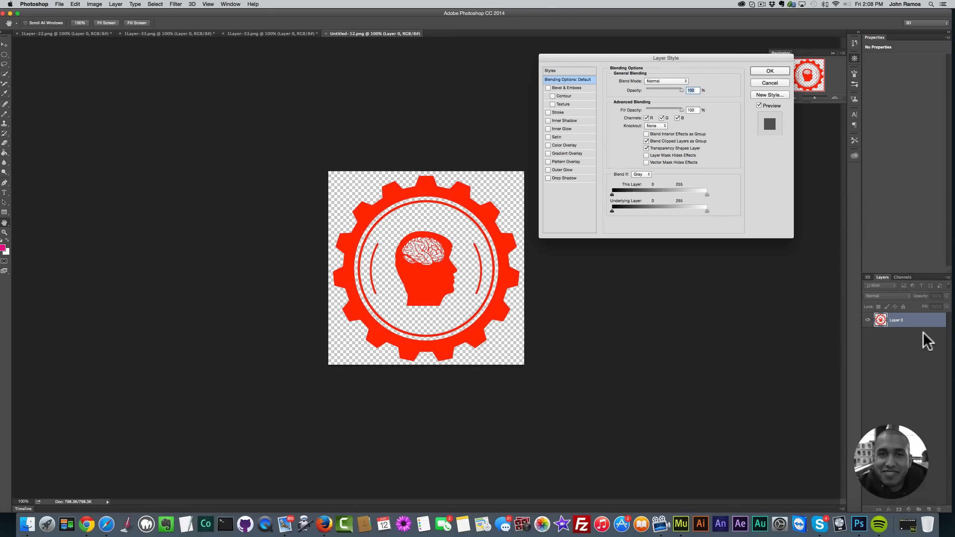
{"action": "left_click", "coordinate": [550, 145]}
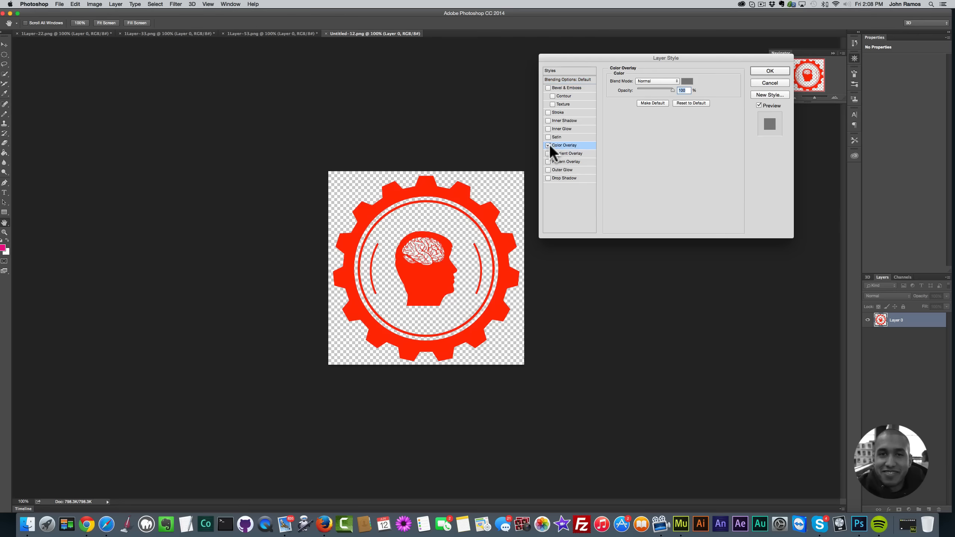
{"action": "left_click", "coordinate": [687, 81]}
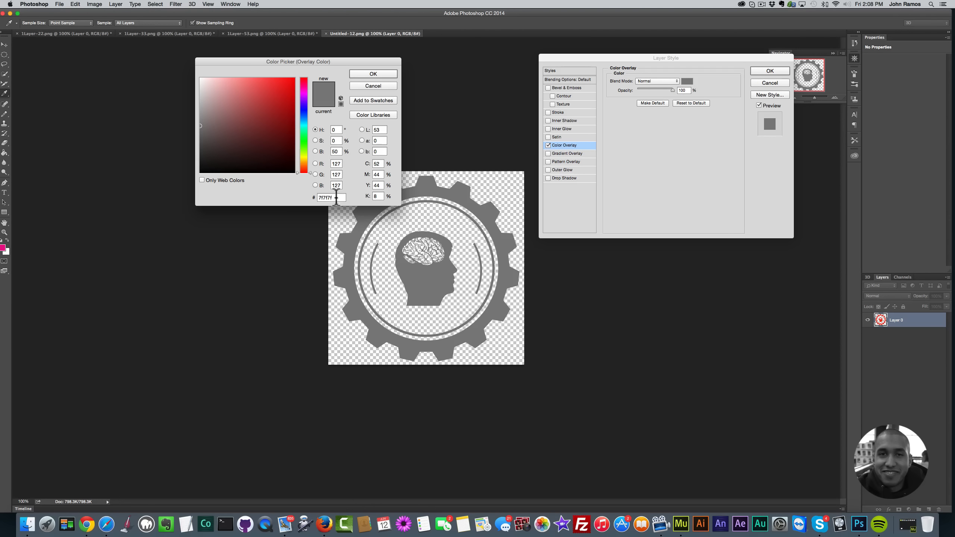
{"action": "key", "text": "super+v"}
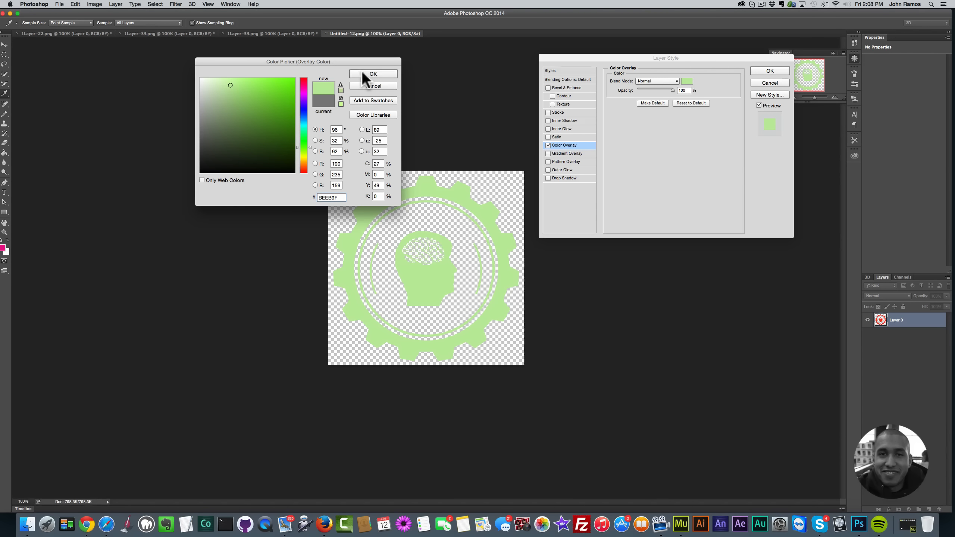
{"action": "left_click", "coordinate": [362, 73]}
{"action": "left_click", "coordinate": [769, 71]}
{"action": "key", "text": "v"}
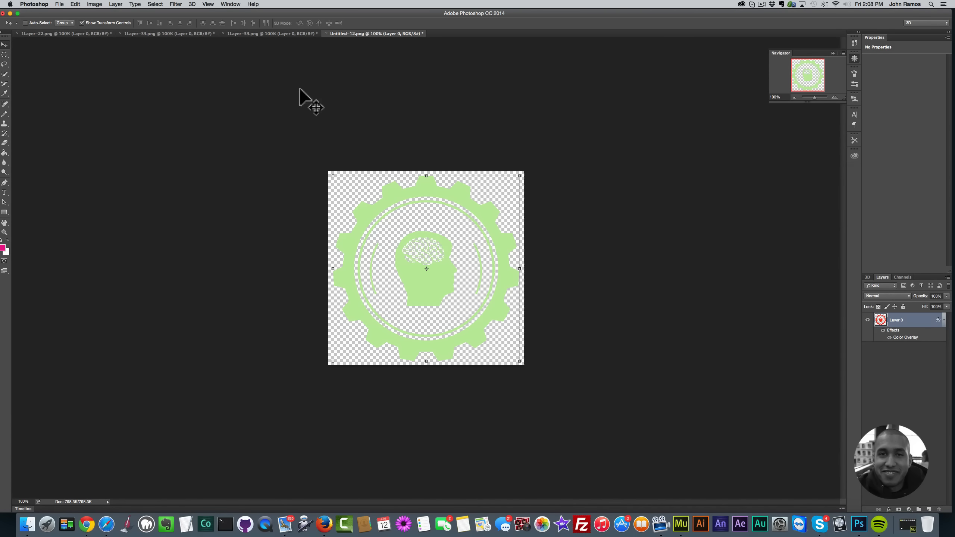
Save the green gear-and-head image for web as PNG-24 under Untitled-12.png in the images folder, replacing the existing file
{"action": "left_click", "coordinate": [59, 4]}
{"action": "left_click", "coordinate": [75, 121]}
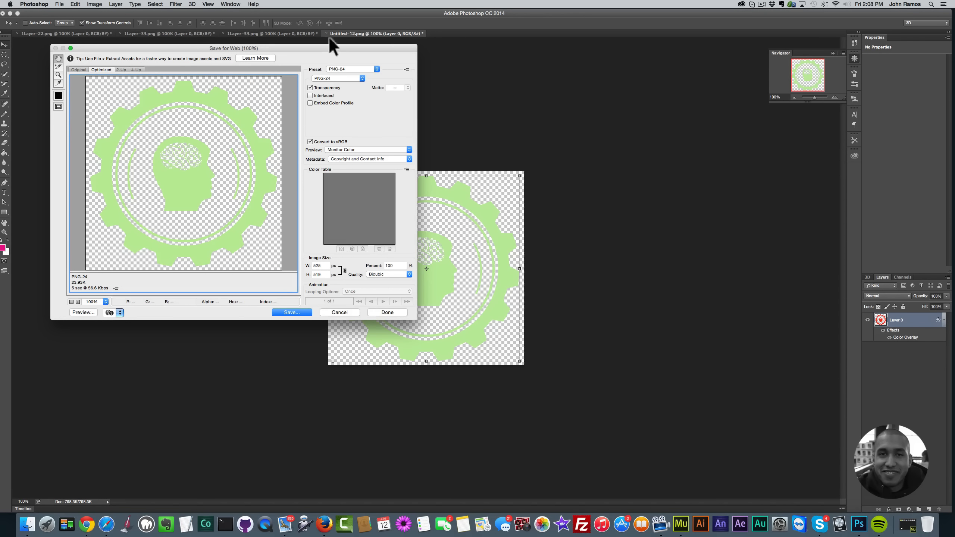
{"action": "left_click", "coordinate": [292, 312]}
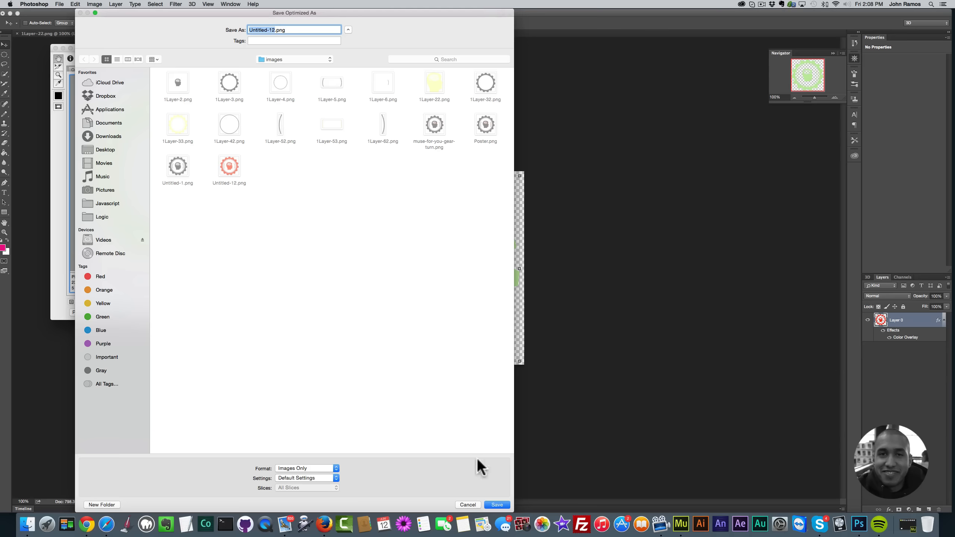
{"action": "left_click", "coordinate": [497, 504]}
{"action": "left_click", "coordinate": [574, 243]}
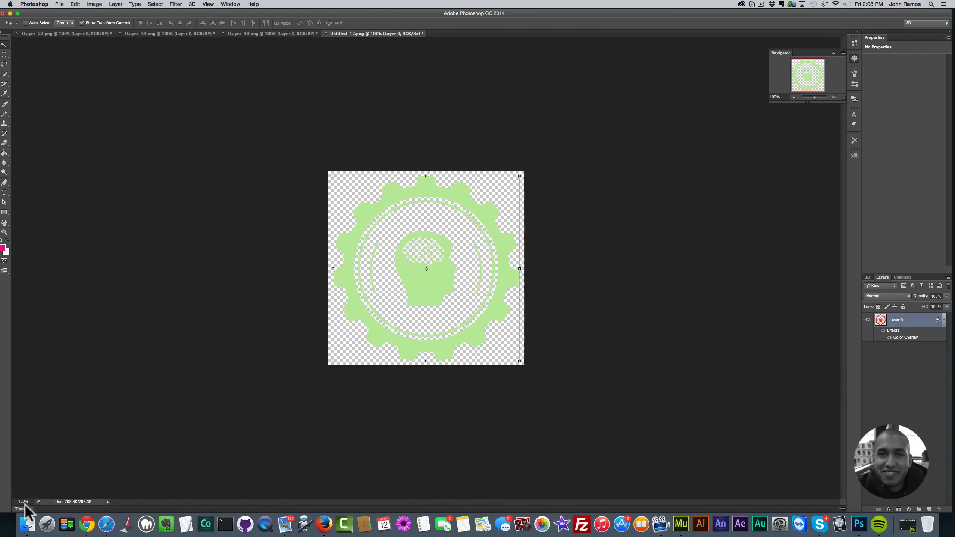
Switch to Finder and review the recolored images 1Layer-22.png, 1Layer-33.png, 1Layer-53.png and Untitled-12.png in the images folder
{"action": "left_click", "coordinate": [27, 525]}
{"action": "left_click", "coordinate": [545, 371]}
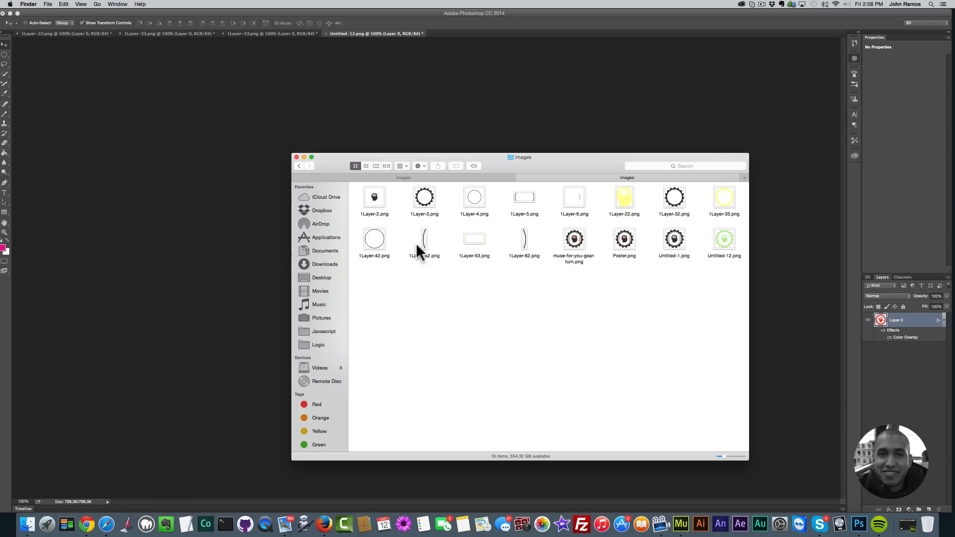
{"action": "left_click", "coordinate": [635, 199]}
{"action": "left_click", "coordinate": [713, 199]}
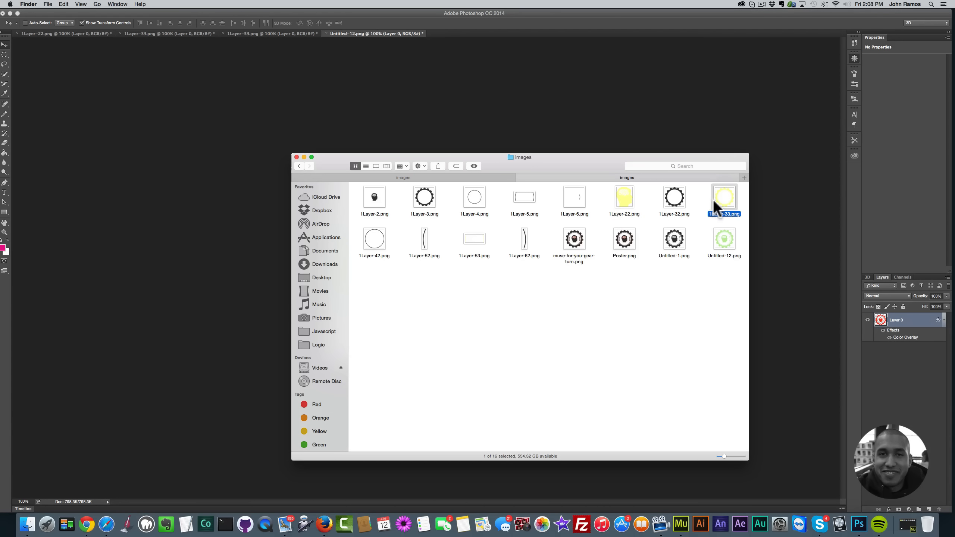
{"action": "left_click", "coordinate": [448, 241]}
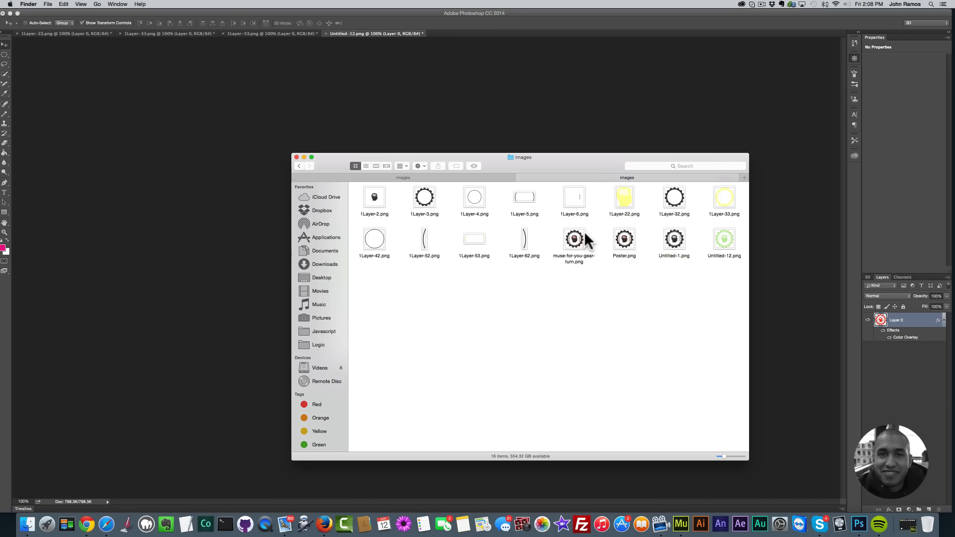
{"action": "left_click", "coordinate": [485, 240]}
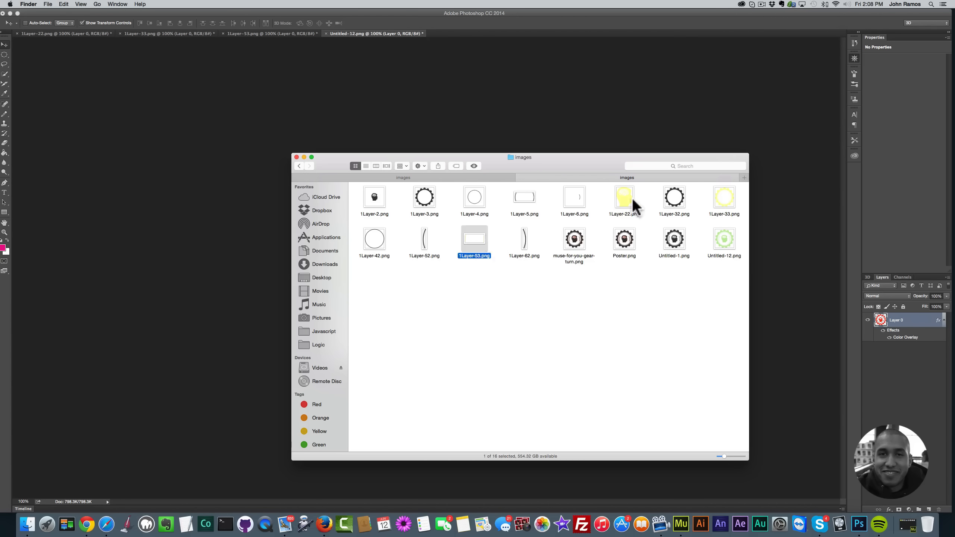
{"action": "left_click", "coordinate": [633, 203]}
{"action": "left_click", "coordinate": [724, 209]}
{"action": "left_click", "coordinate": [726, 242]}
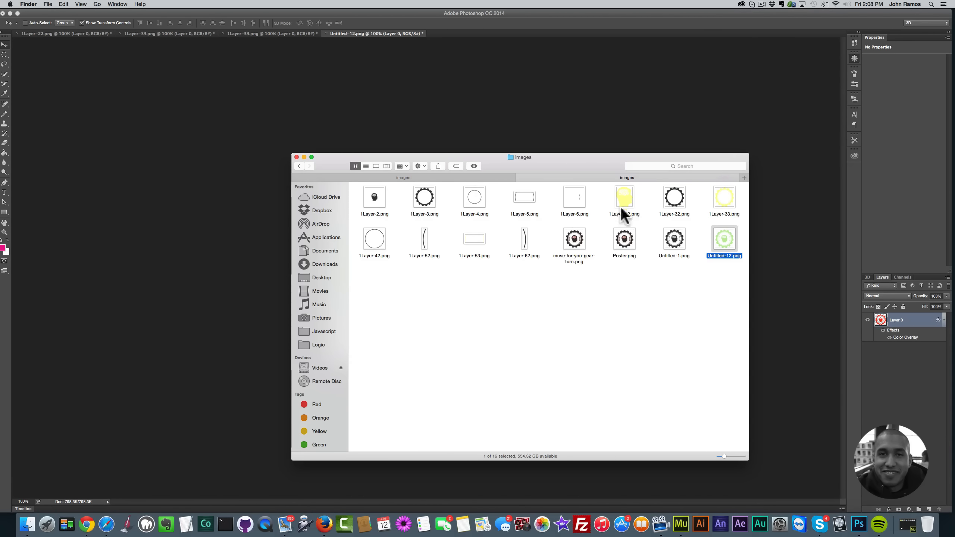
Look over the recolored images 1Layer-22.png, 1Layer-33.png and 1Layer-53.png in the images folder
{"action": "left_click", "coordinate": [608, 277]}
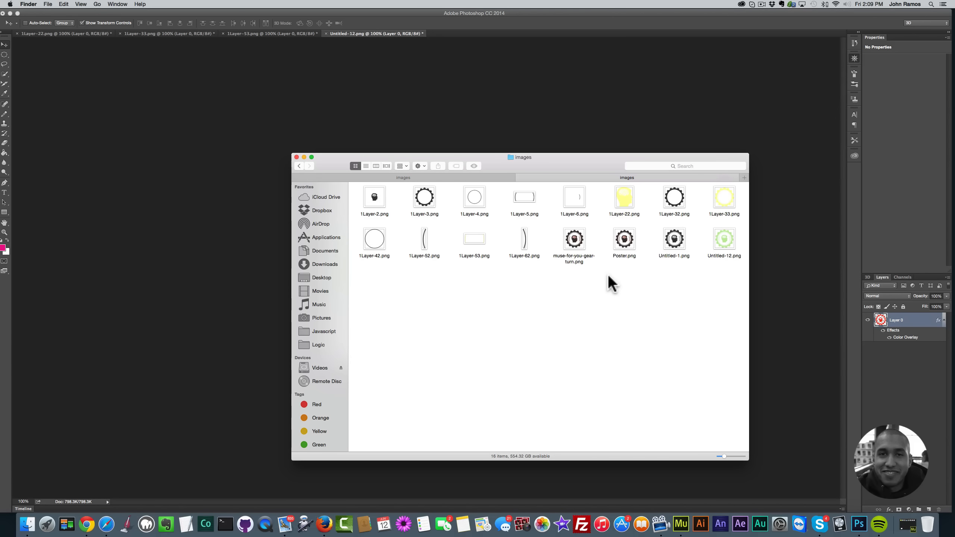
{"action": "left_click", "coordinate": [622, 198]}
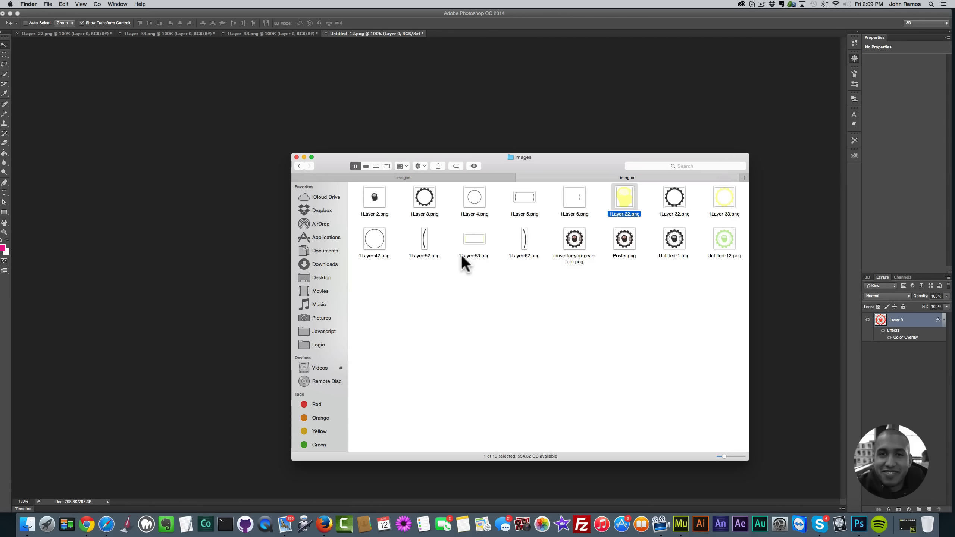
{"action": "left_click", "coordinate": [724, 200]}
{"action": "left_click", "coordinate": [477, 240]}
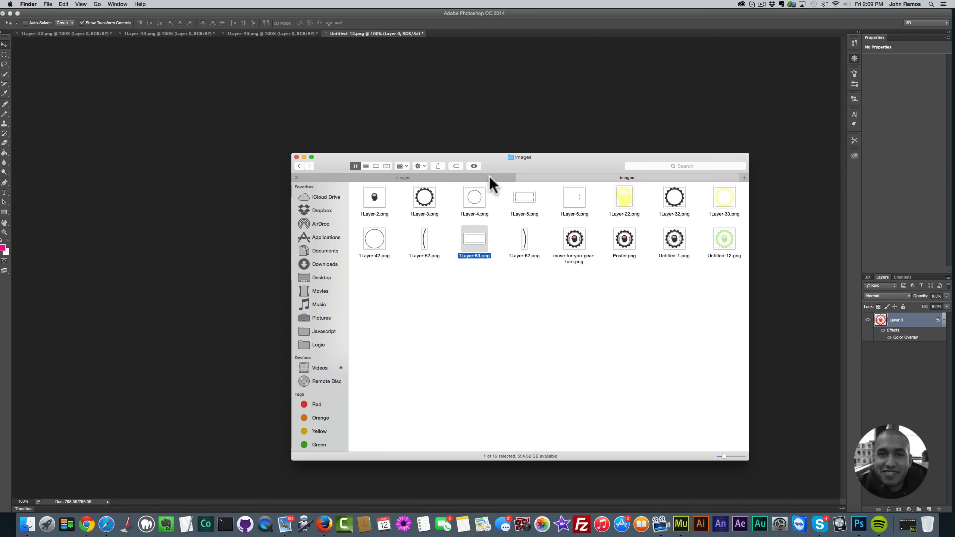
Open muse-for-you-gear-turning-animation.an from the muse-for-you-gear-turn-animation 3 folder in Edge Animate and play the recolored animation
{"action": "left_click", "coordinate": [298, 166]}
{"action": "left_click", "coordinate": [524, 243]}
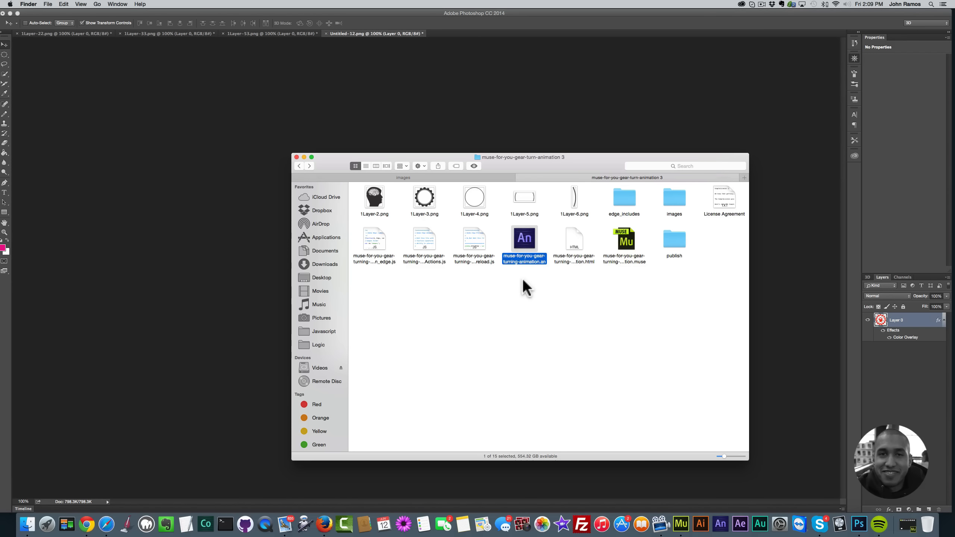
{"action": "double_click", "coordinate": [528, 241]}
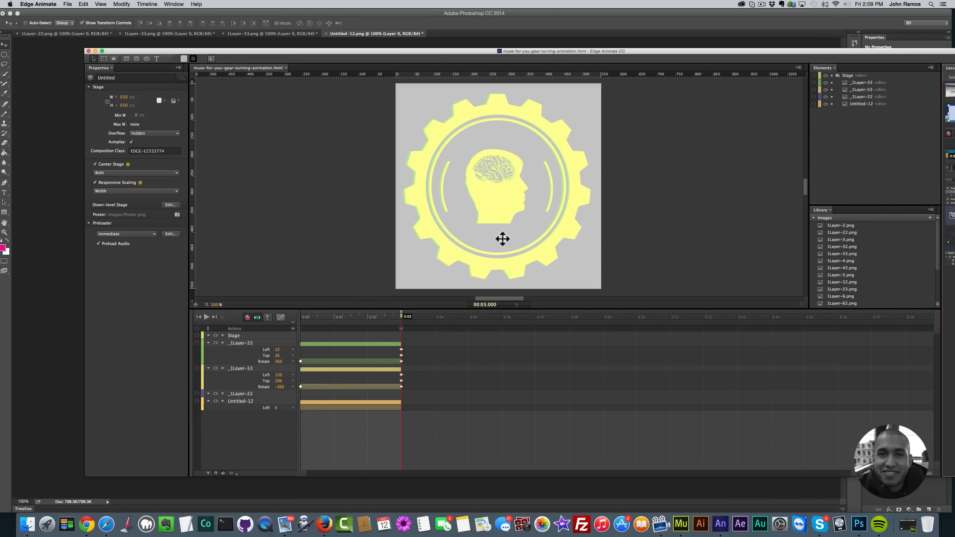
{"action": "key", "text": "space"}
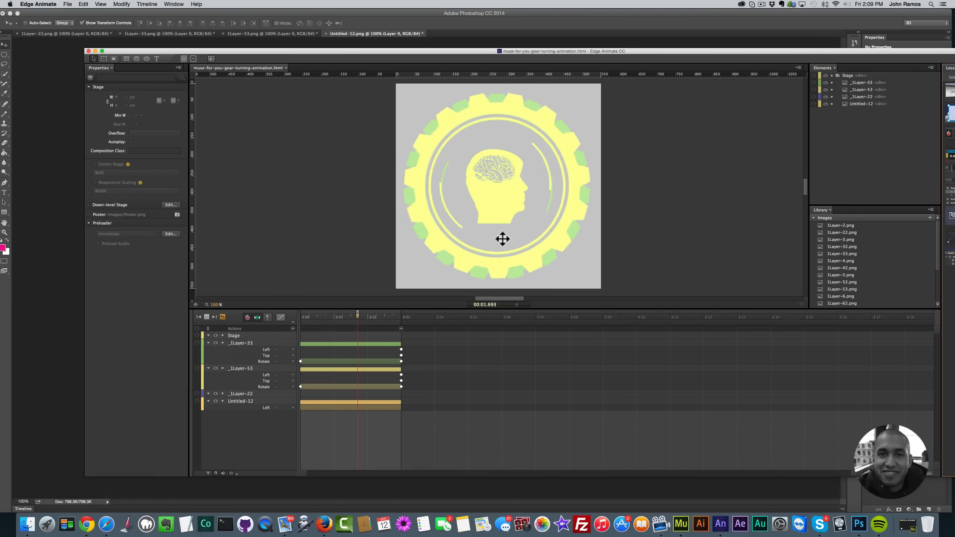
{"action": "key", "text": "space"}
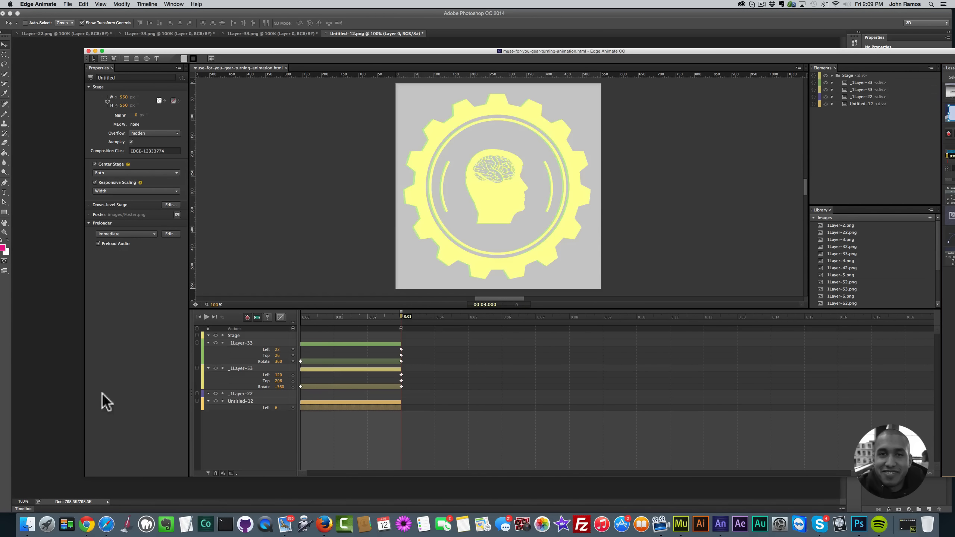
Open the composition from the muse-for-you-gear-turn-animation 4 folder to compare its colors, close it and replay the recolored animation
{"action": "left_click", "coordinate": [28, 524]}
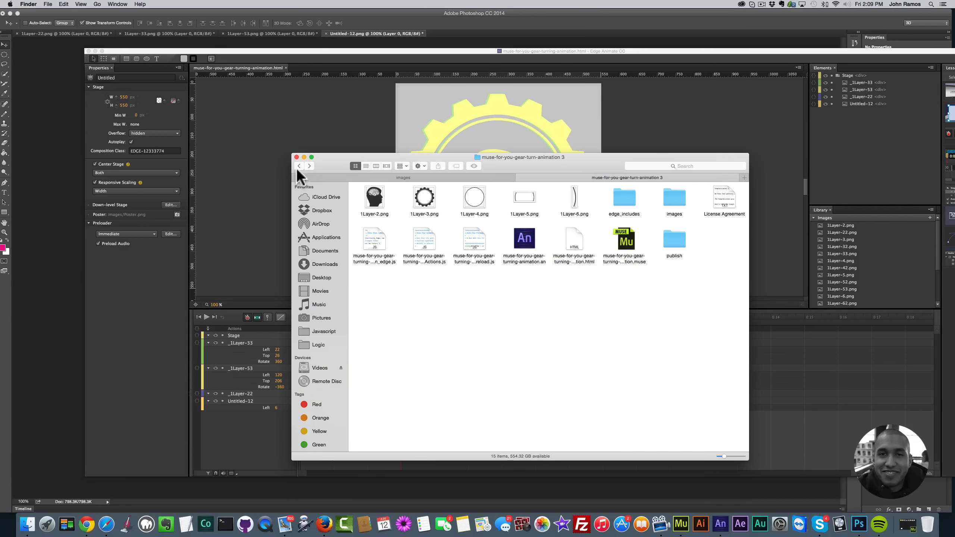
{"action": "left_click", "coordinate": [299, 166]}
{"action": "double_click", "coordinate": [578, 207]}
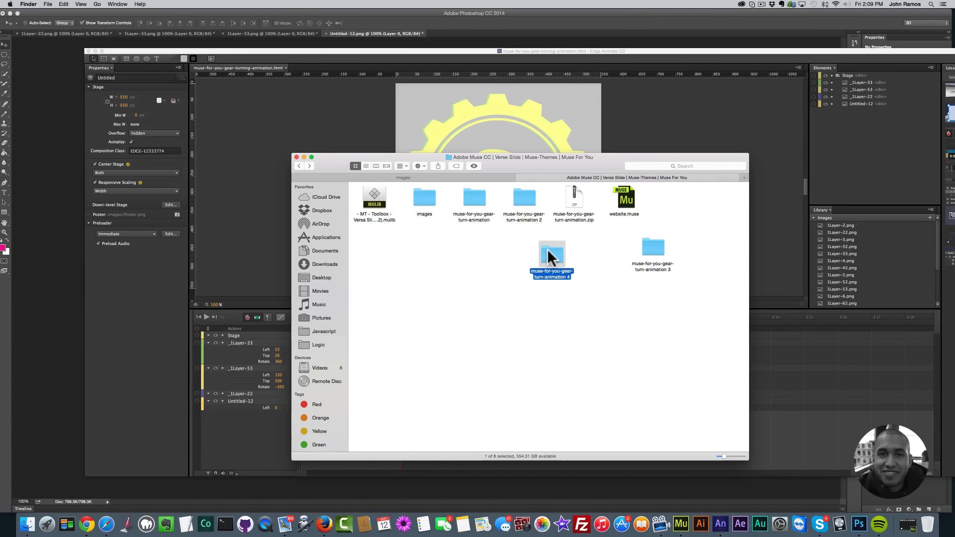
{"action": "double_click", "coordinate": [551, 256]}
{"action": "double_click", "coordinate": [526, 236]}
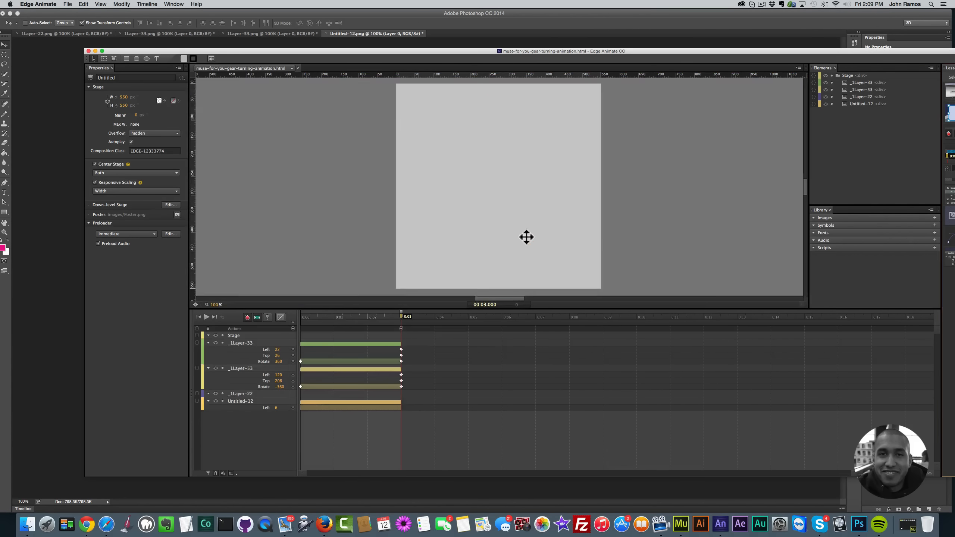
{"action": "key", "text": "space"}
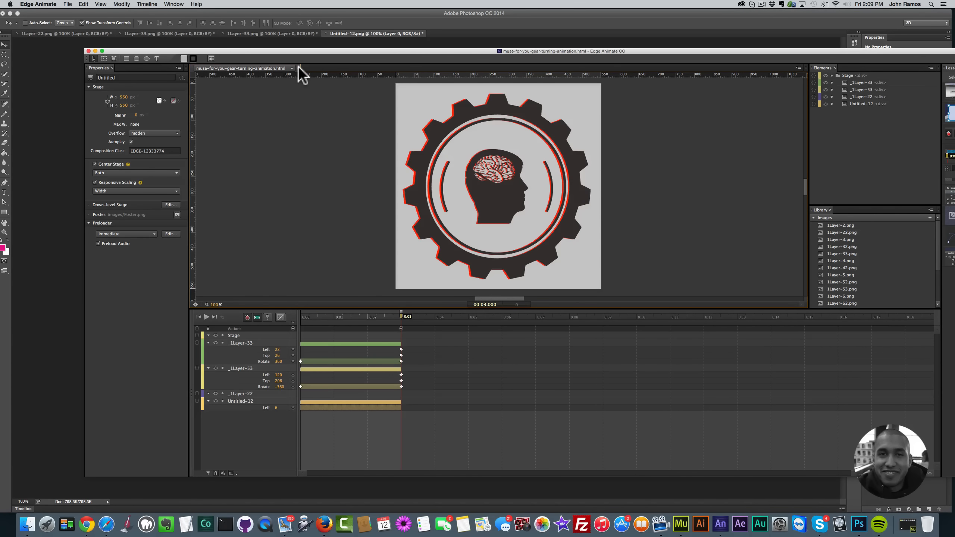
{"action": "left_click", "coordinate": [298, 66]}
{"action": "key", "text": "space"}
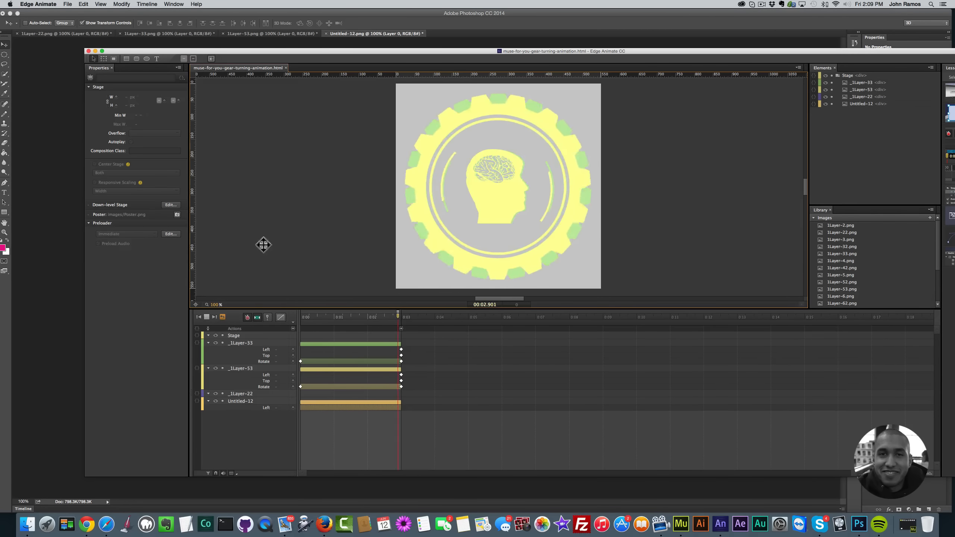
Show the muse-for-you-gear-turn-animation 3 folder in Finder and return to the recolored composition in Edge Animate
{"action": "left_click", "coordinate": [26, 525]}
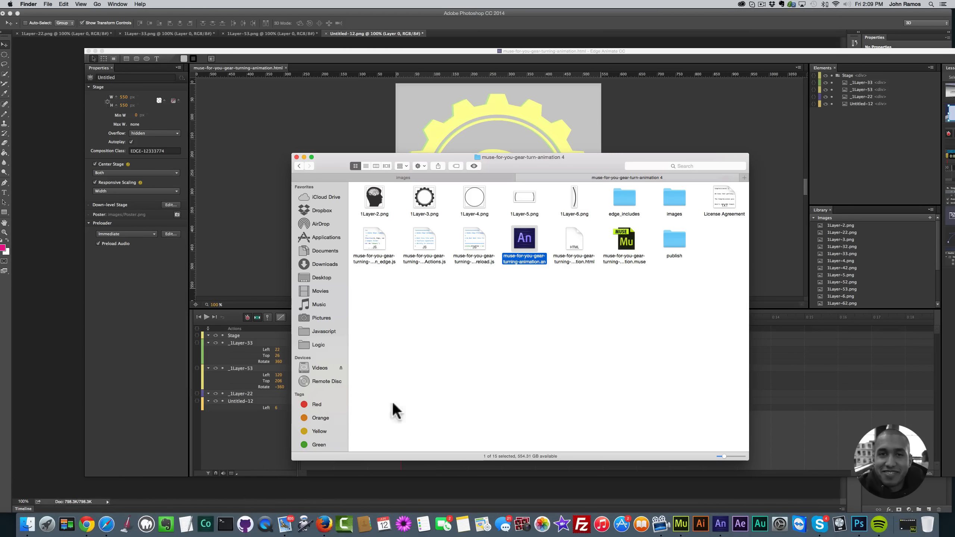
{"action": "left_click", "coordinate": [299, 166]}
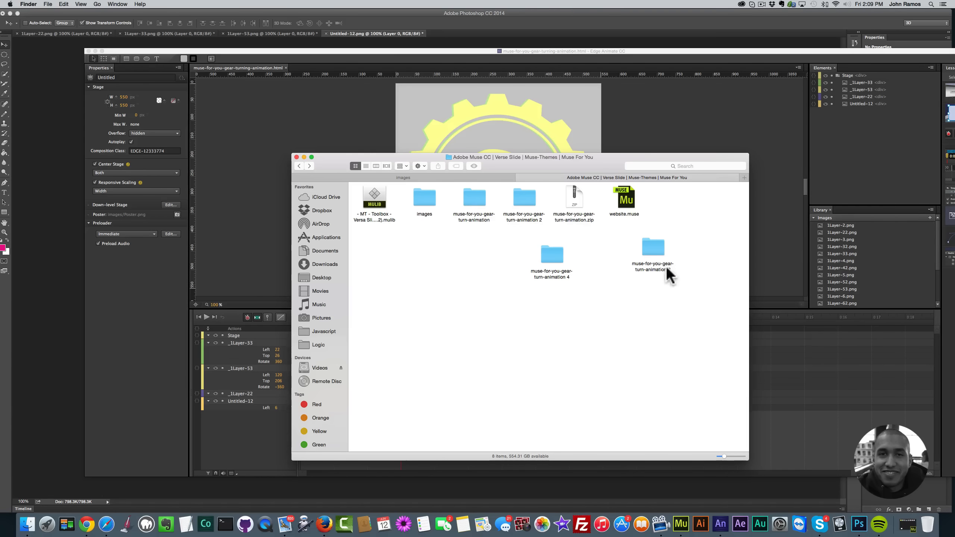
{"action": "double_click", "coordinate": [654, 250]}
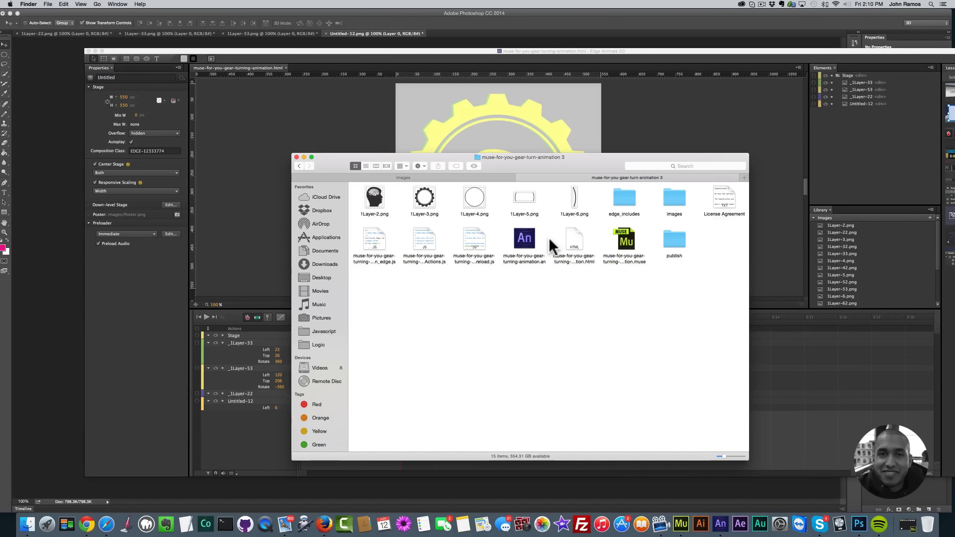
{"action": "left_click", "coordinate": [336, 116]}
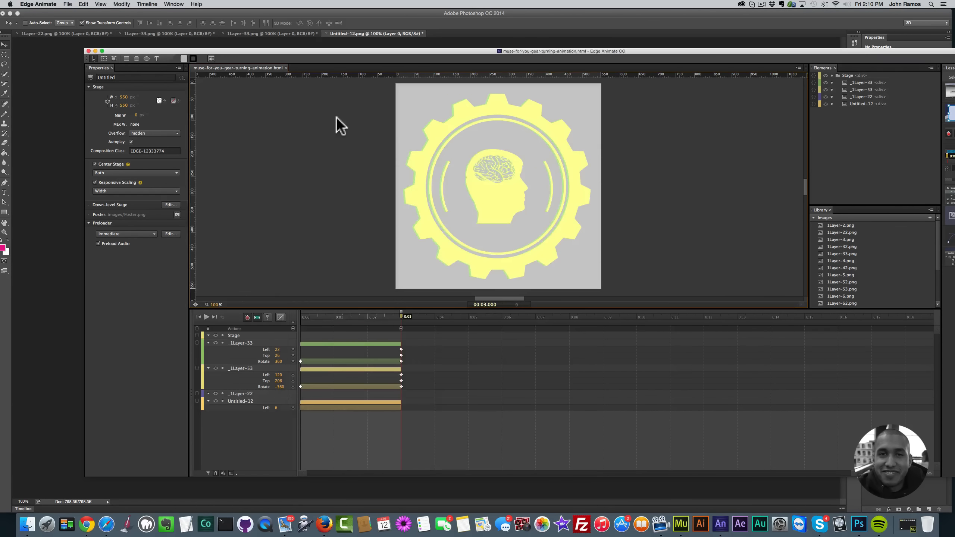
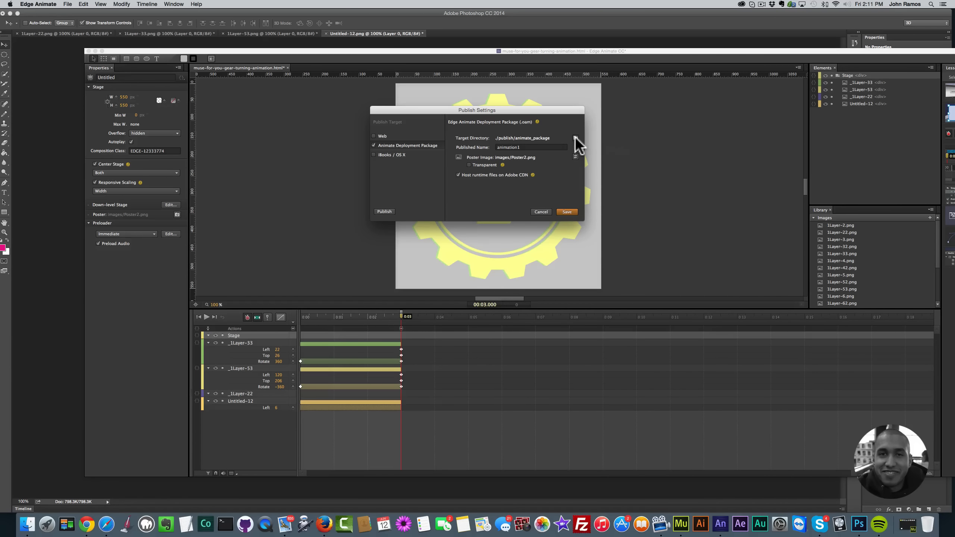
Browse for the deployment package's target directory, going from Muse For You 2.0 to the muse-for-you-gear-turn-animation 3 folder
{"action": "left_click", "coordinate": [576, 138]}
{"action": "left_click", "coordinate": [541, 146]}
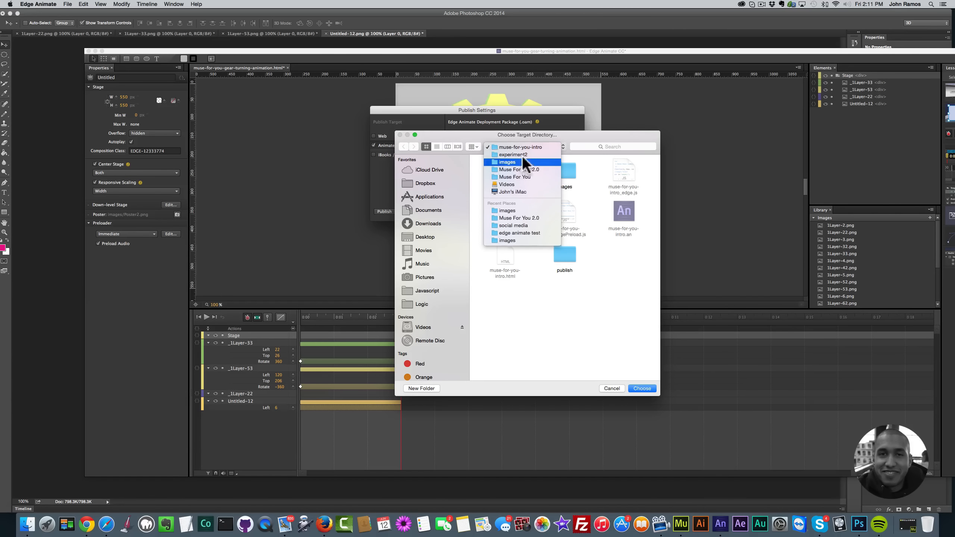
{"action": "left_click", "coordinate": [523, 217]}
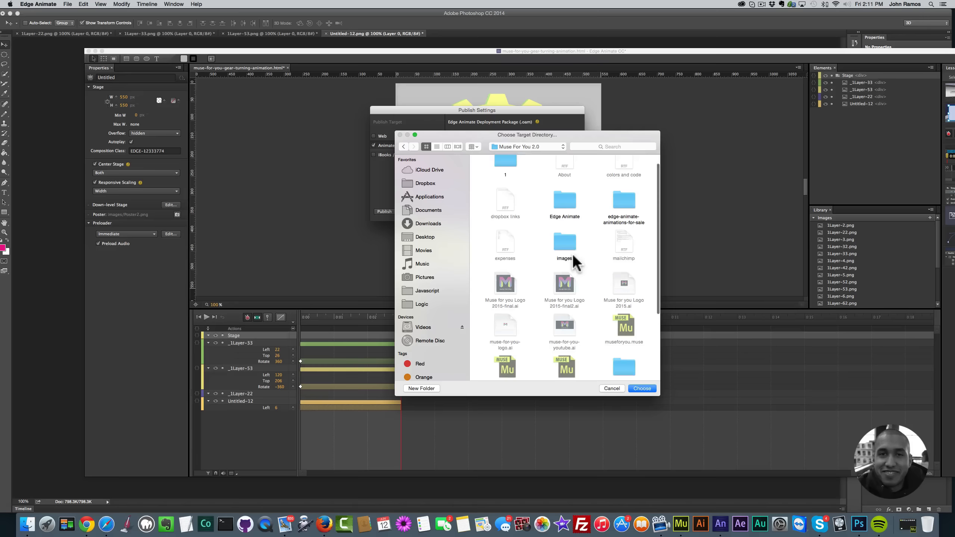
{"action": "scroll", "coordinate": [573, 256], "scroll_direction": "down", "scroll_amount": 3}
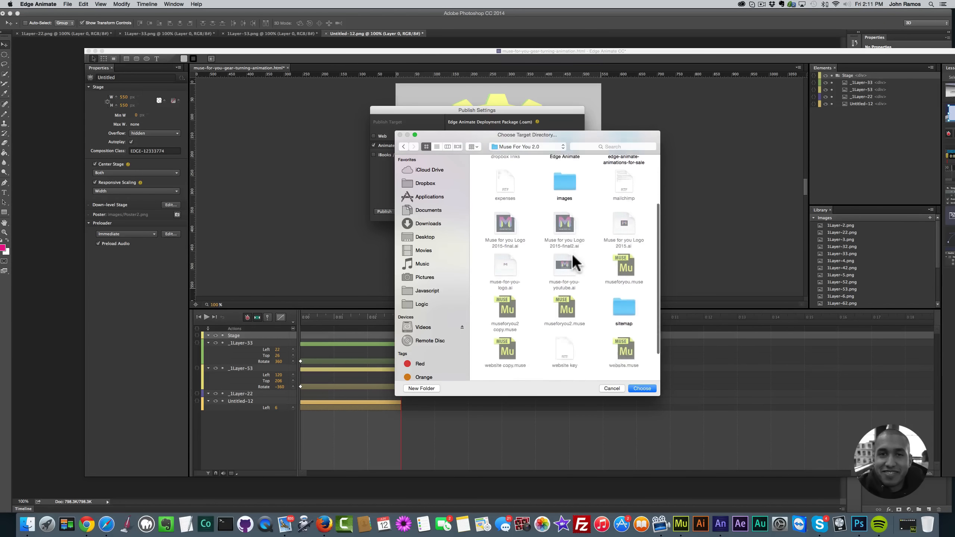
{"action": "scroll", "coordinate": [573, 256], "scroll_direction": "down", "scroll_amount": 2}
{"action": "scroll", "coordinate": [572, 259], "scroll_direction": "up", "scroll_amount": 5}
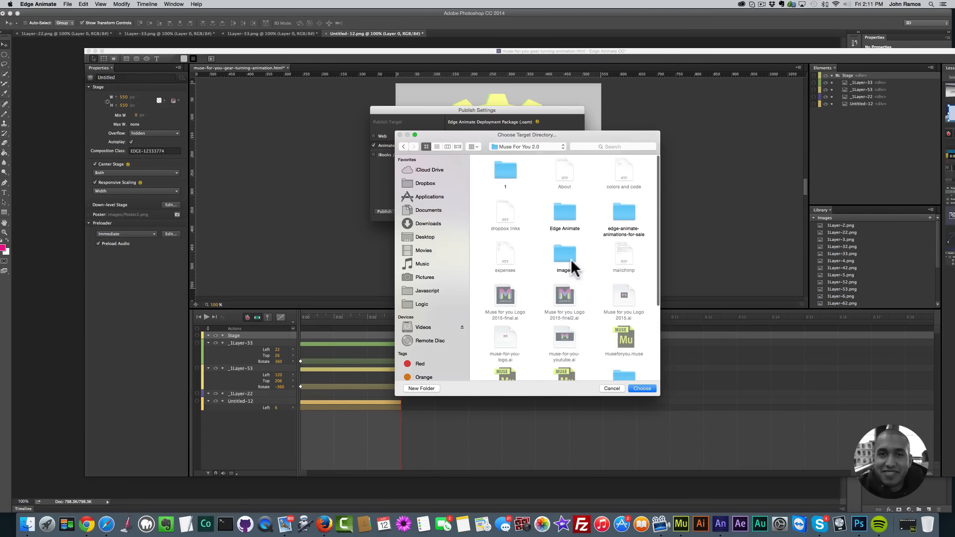
{"action": "scroll", "coordinate": [571, 260], "scroll_direction": "down", "scroll_amount": 5}
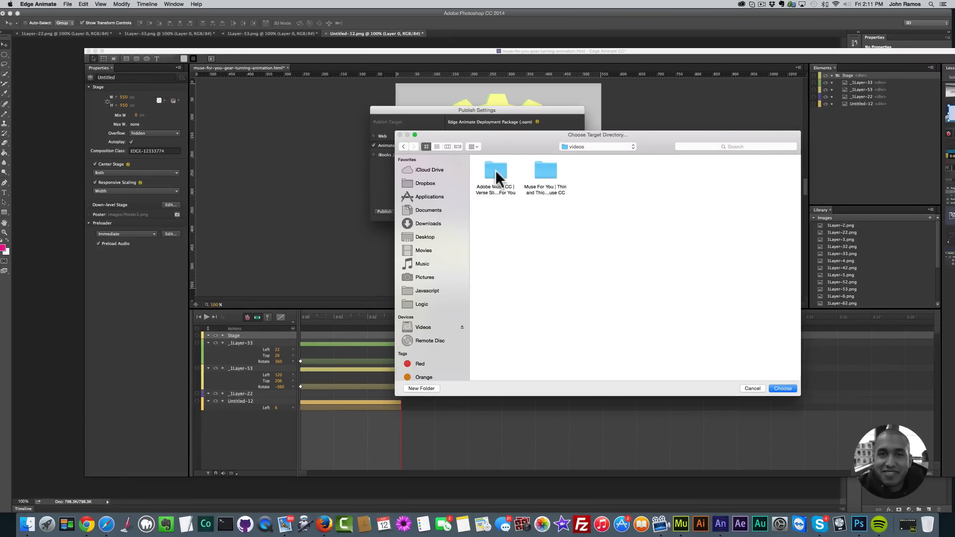
{"action": "double_click", "coordinate": [496, 172]}
{"action": "left_click", "coordinate": [714, 170]}
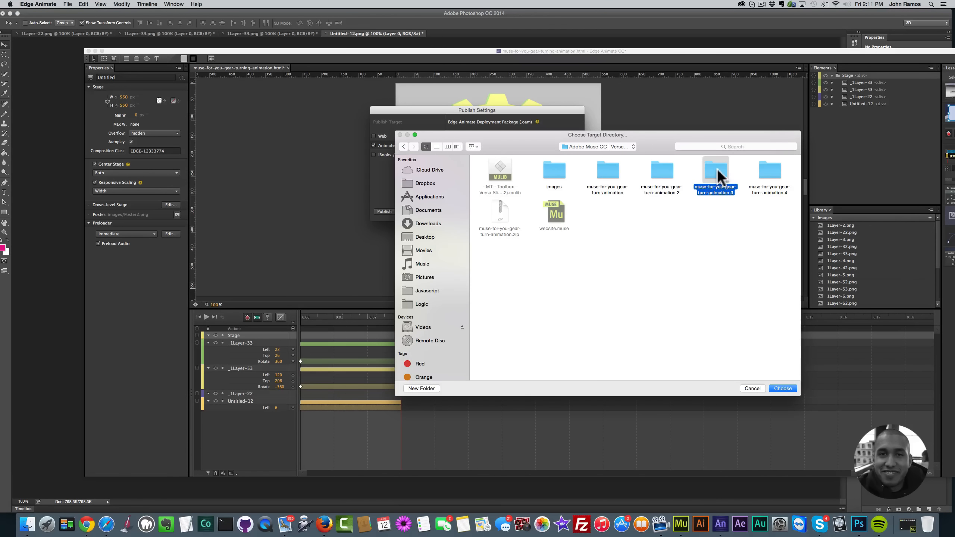
{"action": "double_click", "coordinate": [714, 170]}
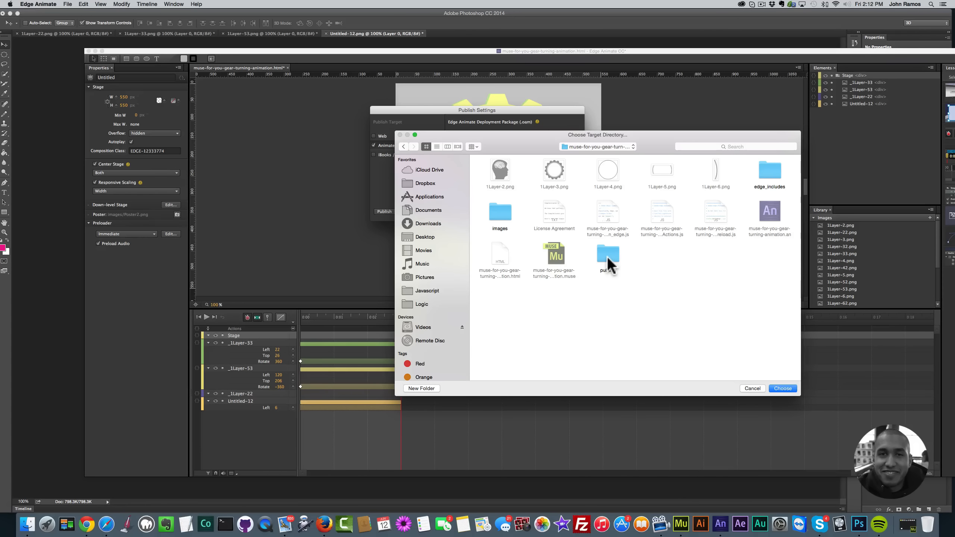
Choose the animate_package folder inside publish as the deployment package's target directory
{"action": "left_click", "coordinate": [511, 218]}
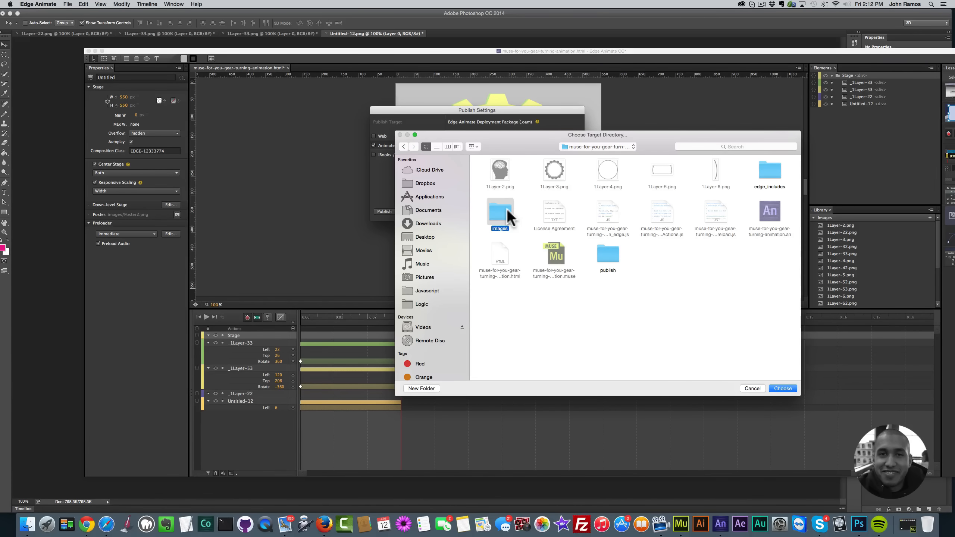
{"action": "left_click", "coordinate": [615, 254]}
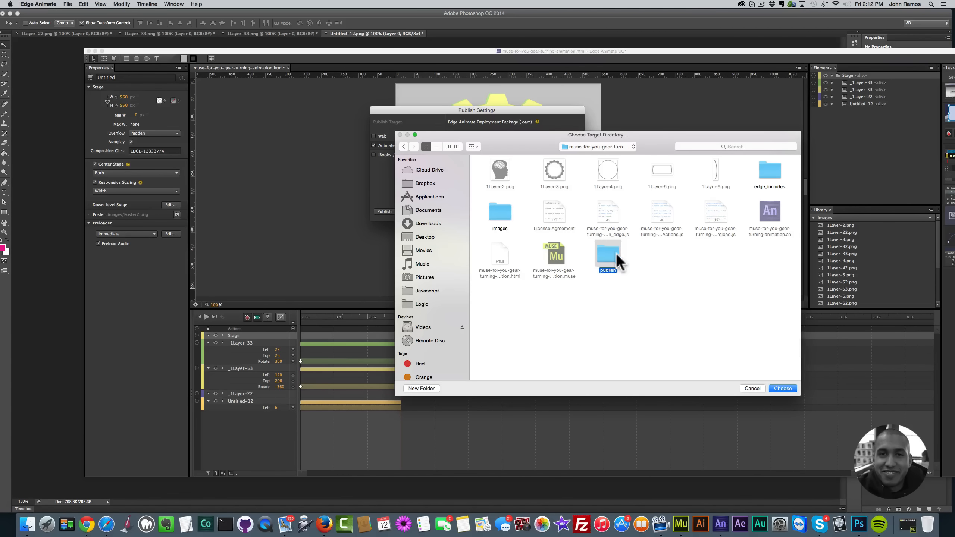
{"action": "double_click", "coordinate": [606, 255]}
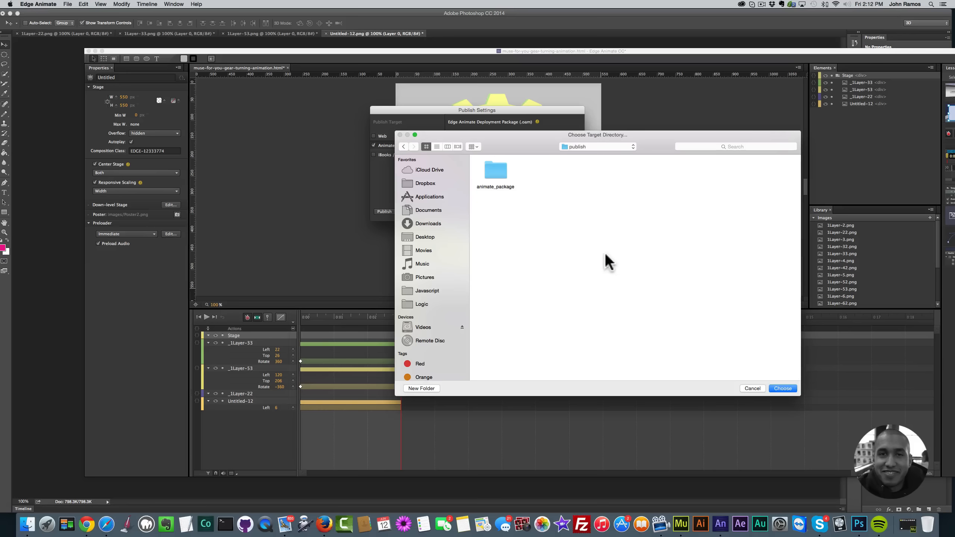
{"action": "double_click", "coordinate": [494, 173]}
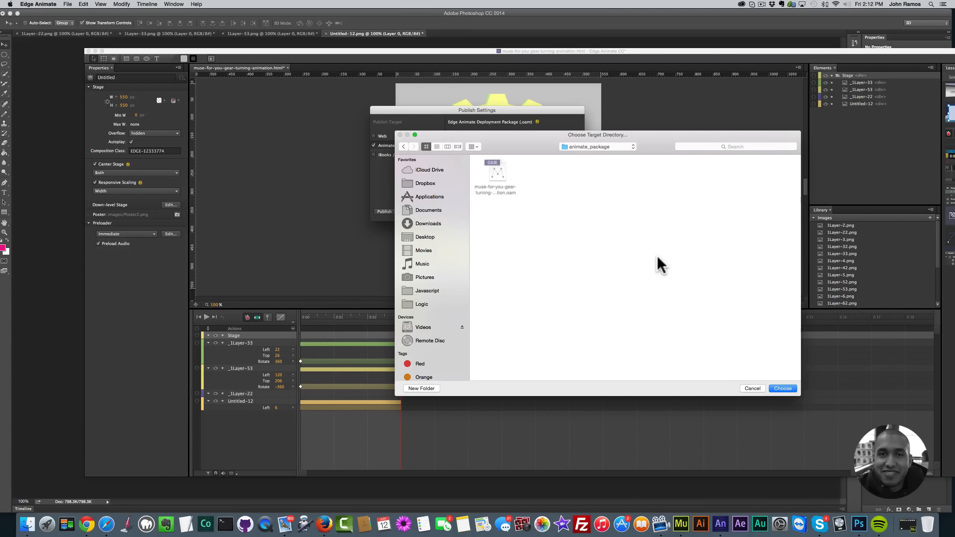
{"action": "left_click", "coordinate": [785, 388]}
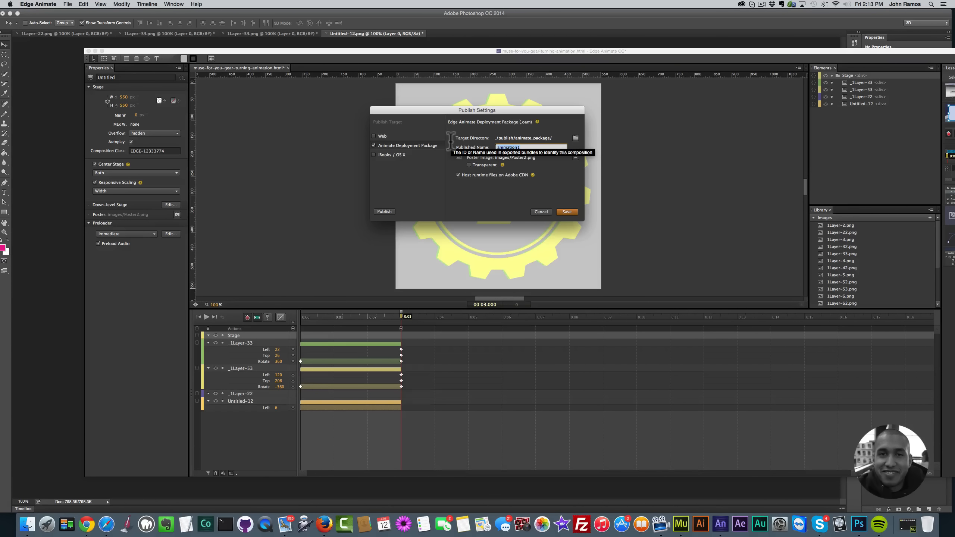
Set the published name to muse-for-you-gear-turning-animation-new-color and save the publish settings
{"action": "type", "text": "muse-for-you"}
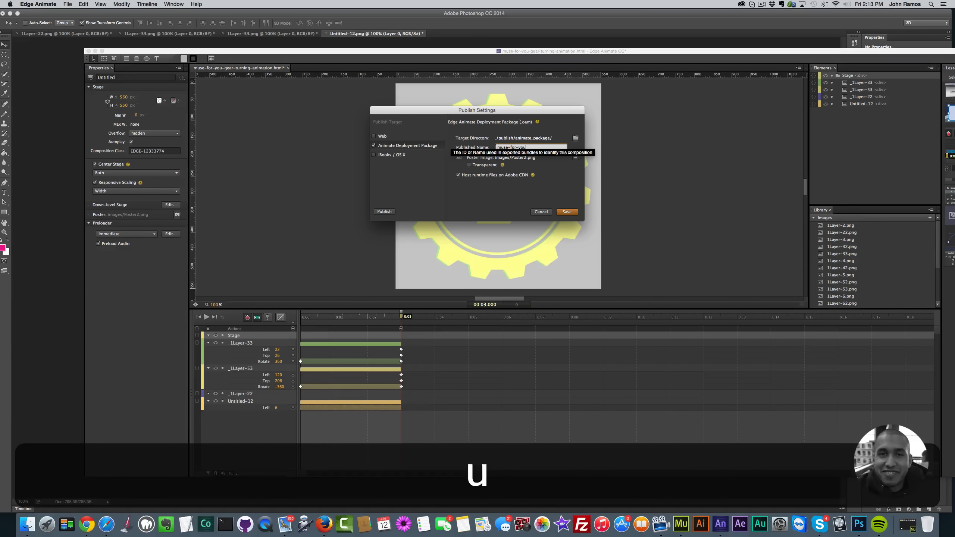
{"action": "type", "text": "-gear"}
{"action": "type", "text": "-turning-animation-"}
{"action": "type", "text": "new-color"}
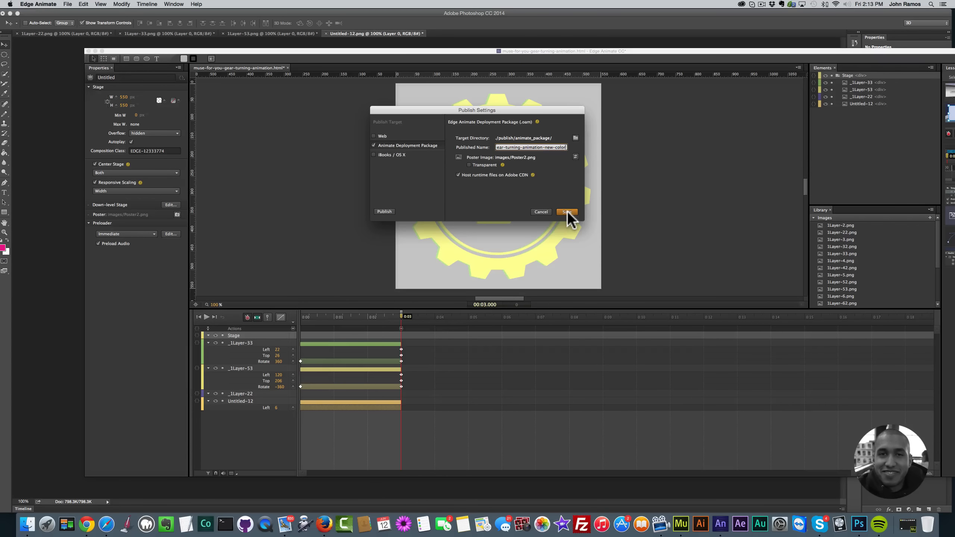
{"action": "left_click", "coordinate": [567, 212]}
Publish the composition as an Animate deployment package and place the timeline playhead at 3 seconds
{"action": "left_click", "coordinate": [316, 143]}
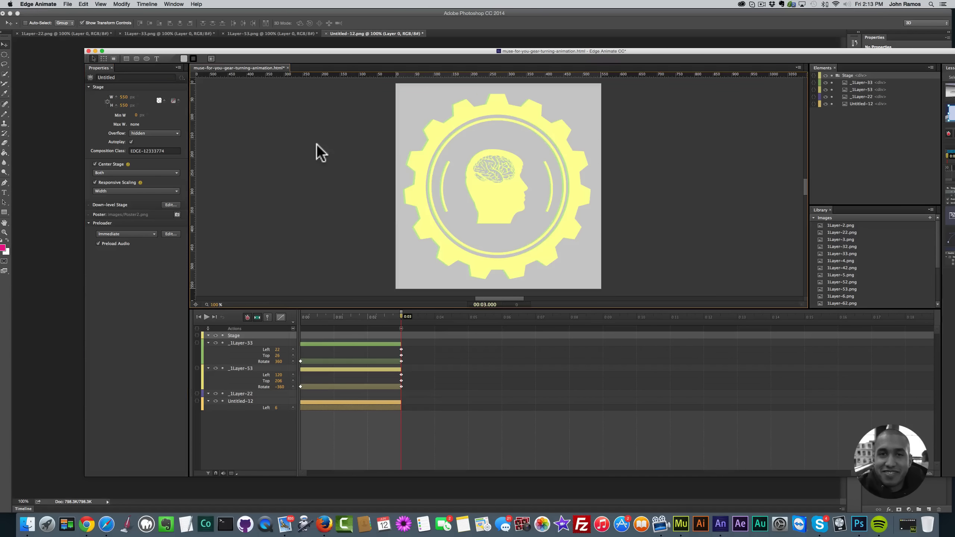
{"action": "left_click", "coordinate": [67, 4]}
{"action": "left_click", "coordinate": [93, 102]}
{"action": "left_click_drag", "start_coordinate": [360, 320], "coordinate": [406, 324]}
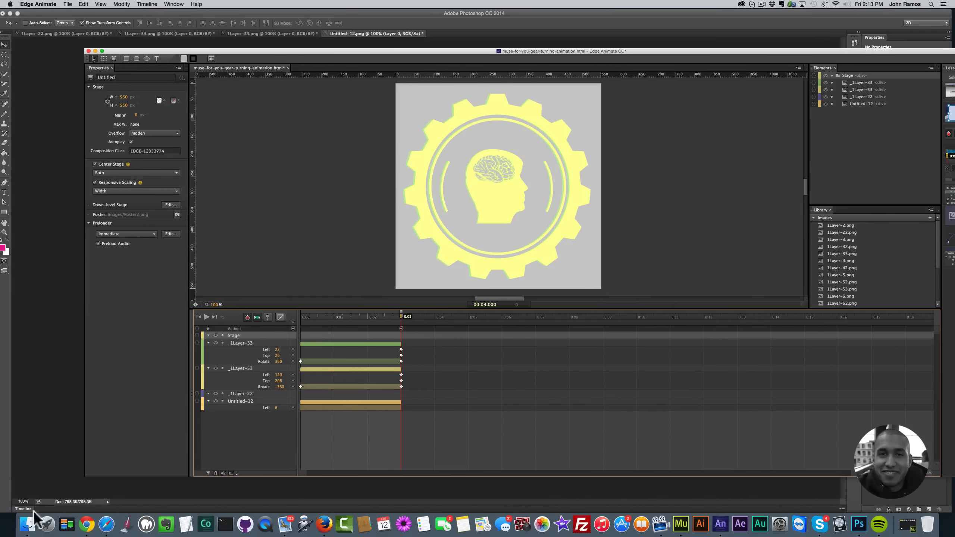
Switch to Finder and open the animate_package folder inside publish to check the published OAM files
{"action": "left_click", "coordinate": [33, 526]}
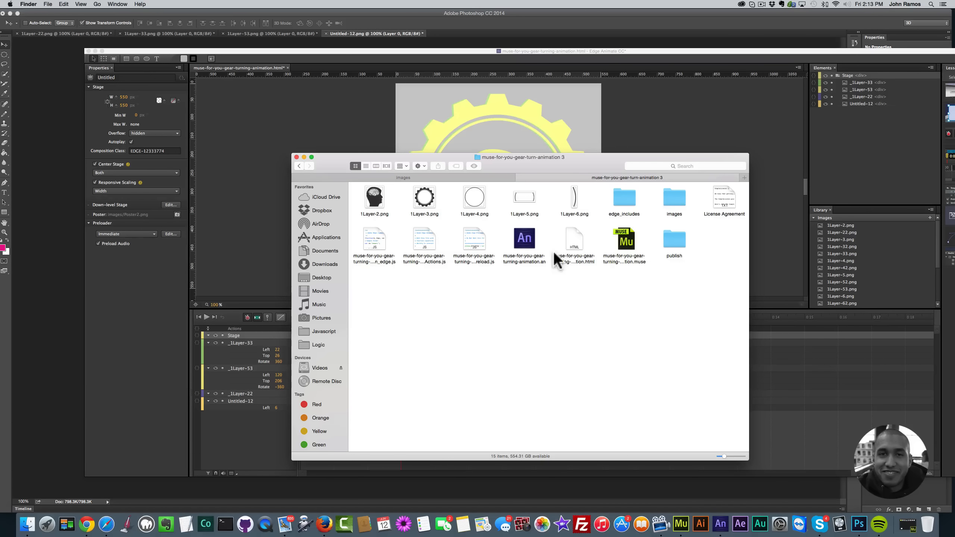
{"action": "left_click_drag", "start_coordinate": [547, 168], "coordinate": [593, 183]}
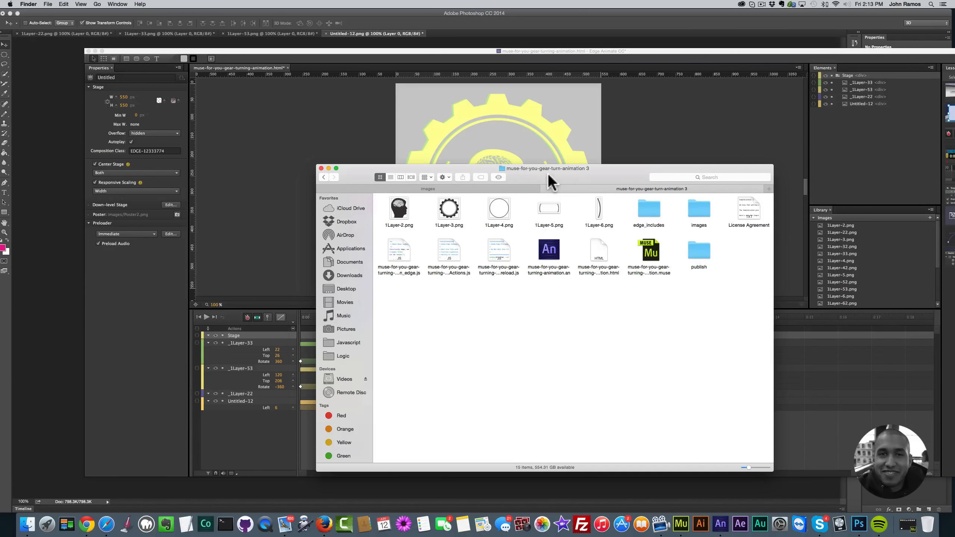
{"action": "double_click", "coordinate": [696, 250]}
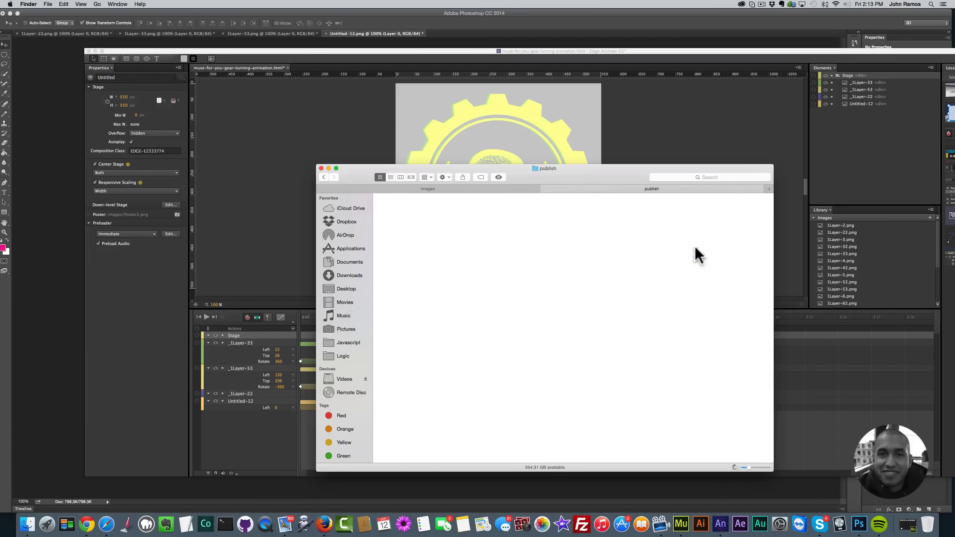
{"action": "double_click", "coordinate": [393, 211]}
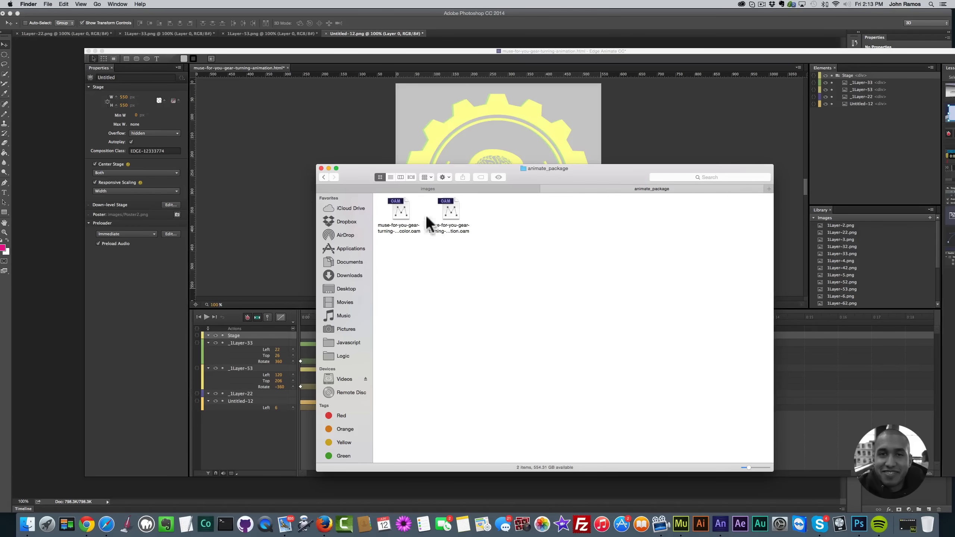
{"action": "left_click", "coordinate": [446, 224]}
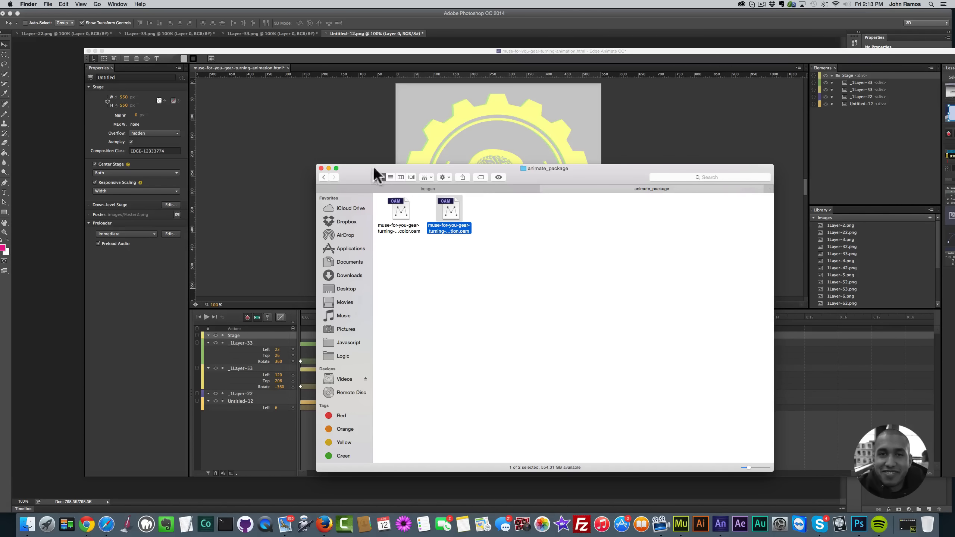
{"action": "left_click_drag", "start_coordinate": [373, 167], "coordinate": [567, 173]}
Return to Edge Animate and scrub the timeline playhead to 3 seconds to review the gear animation
{"action": "left_click", "coordinate": [320, 207]}
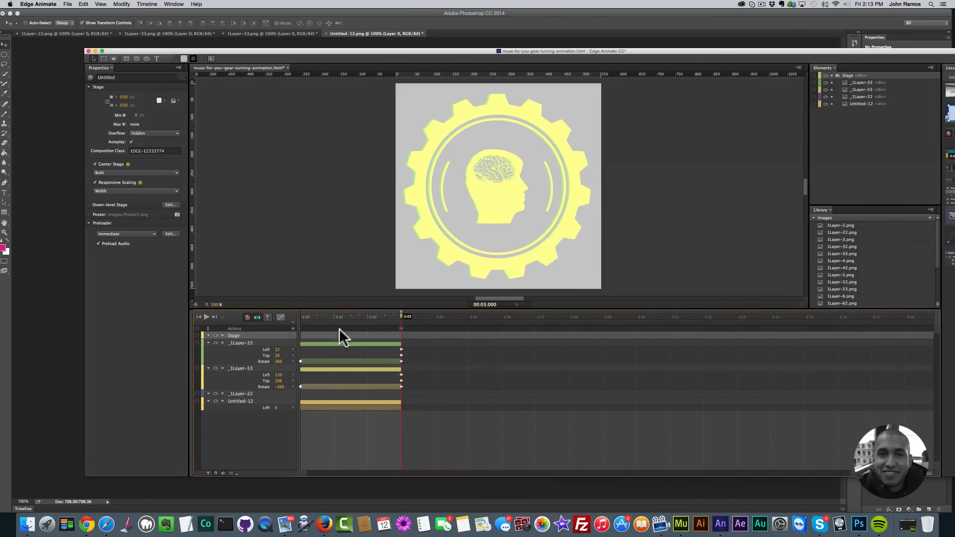
{"action": "left_click", "coordinate": [335, 317]}
{"action": "left_click_drag", "start_coordinate": [327, 319], "coordinate": [402, 318]}
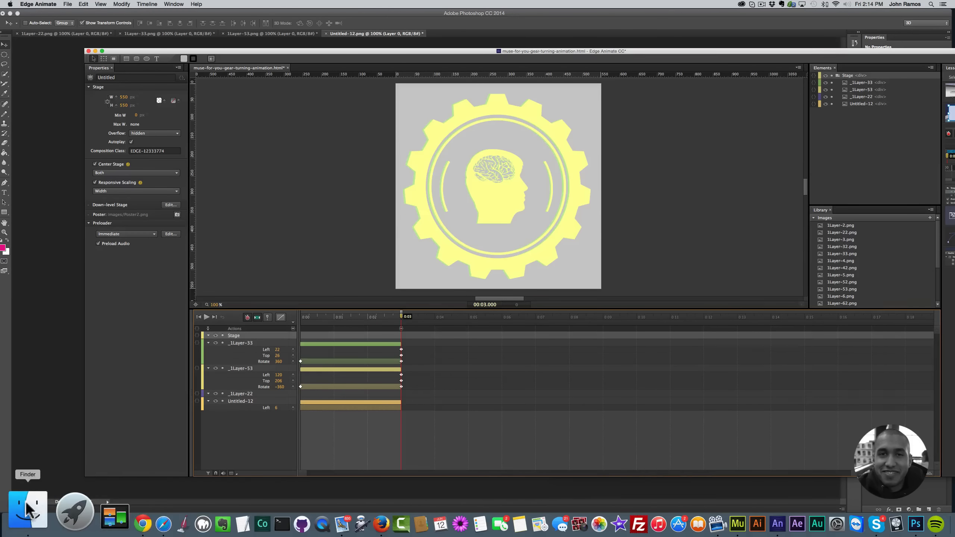
Switch to Finder and select the new-color OAM file in the animate_package folder
{"action": "left_click", "coordinate": [28, 508]}
{"action": "left_click", "coordinate": [638, 227]}
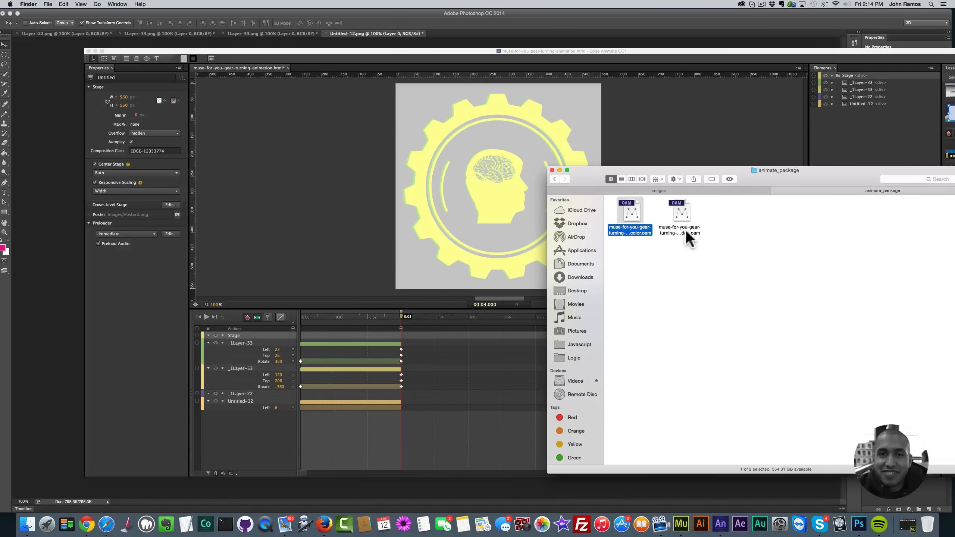
Switch to Adobe Muse, create a new desktop site with the default settings, and open its Home page
{"action": "left_click", "coordinate": [681, 516]}
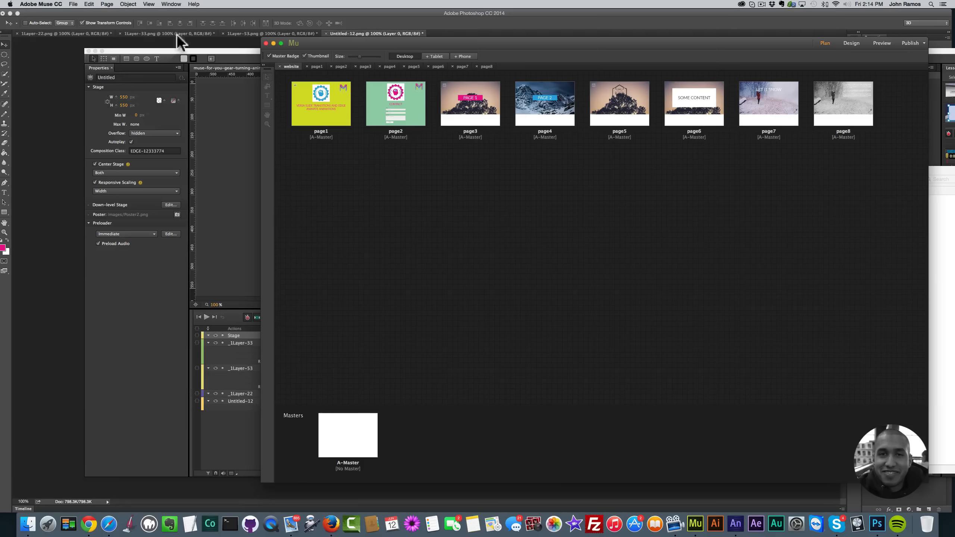
{"action": "left_click", "coordinate": [73, 4]}
{"action": "left_click", "coordinate": [84, 12]}
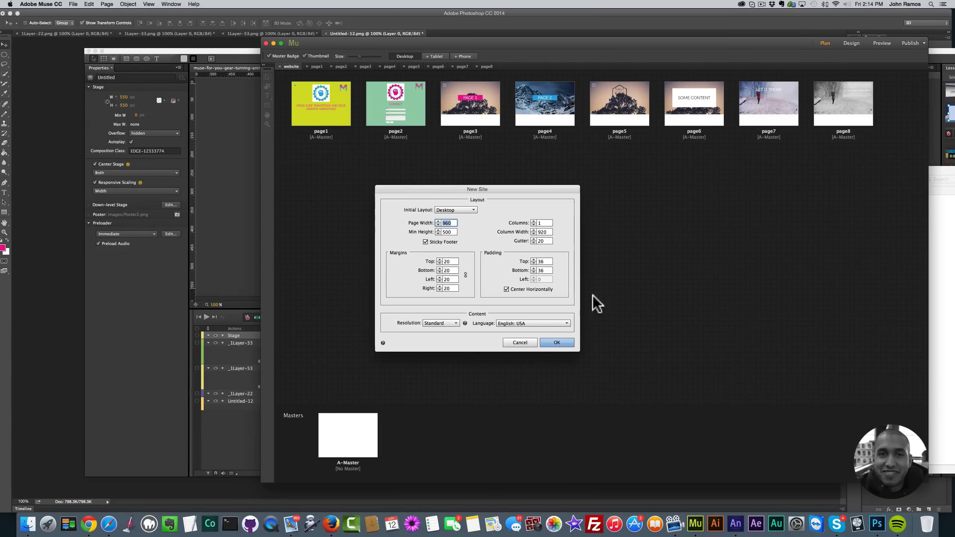
{"action": "left_click", "coordinate": [561, 343]}
{"action": "double_click", "coordinate": [321, 103]}
Place the new-color OAM file from the Finder window onto the Home page, centered within the column
{"action": "left_click", "coordinate": [943, 264]}
{"action": "left_click_drag", "start_coordinate": [696, 171], "coordinate": [798, 229]}
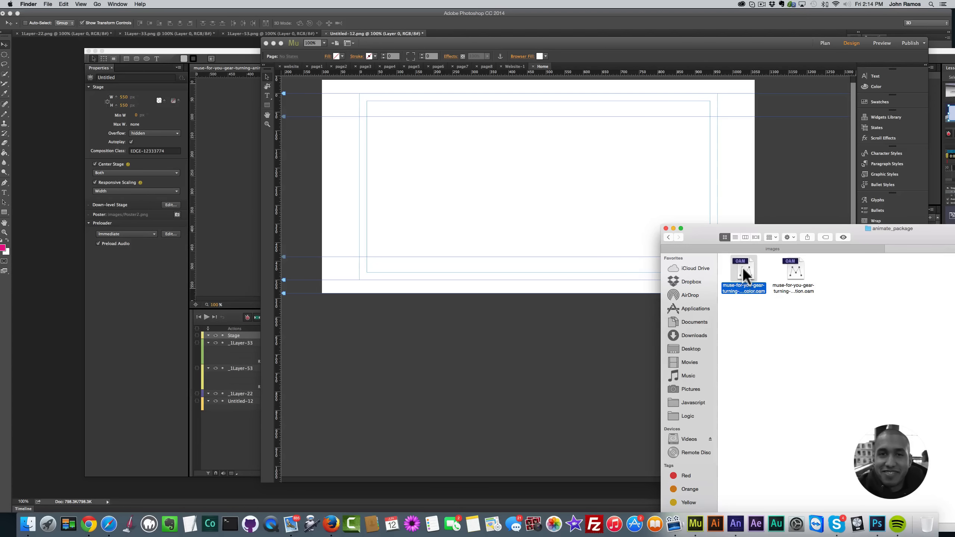
{"action": "left_click_drag", "start_coordinate": [731, 253], "coordinate": [572, 222]}
{"action": "left_click", "coordinate": [668, 234]}
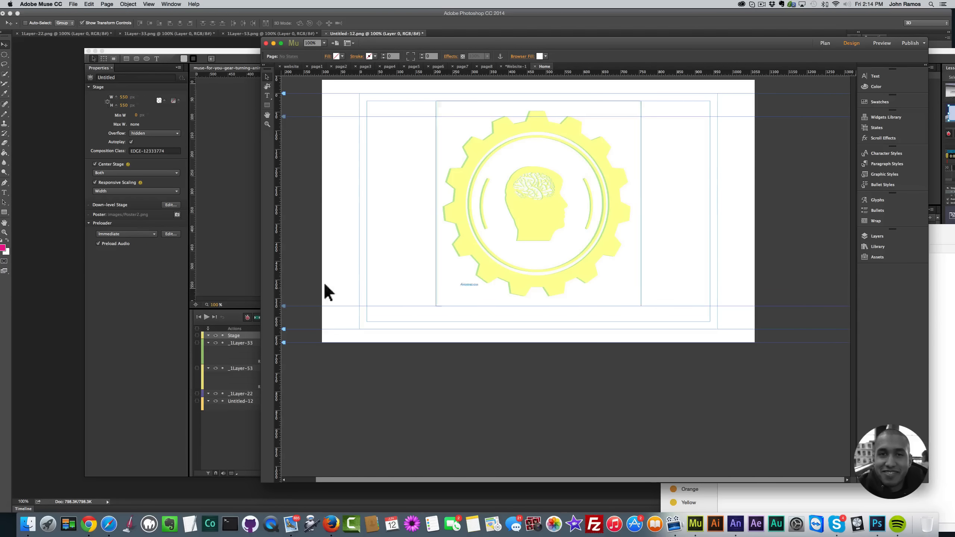
Switch to Chrome and copy the dark green hex code 00A388 from the Phaedra theme in Adobe Color
{"action": "left_click", "coordinate": [27, 524]}
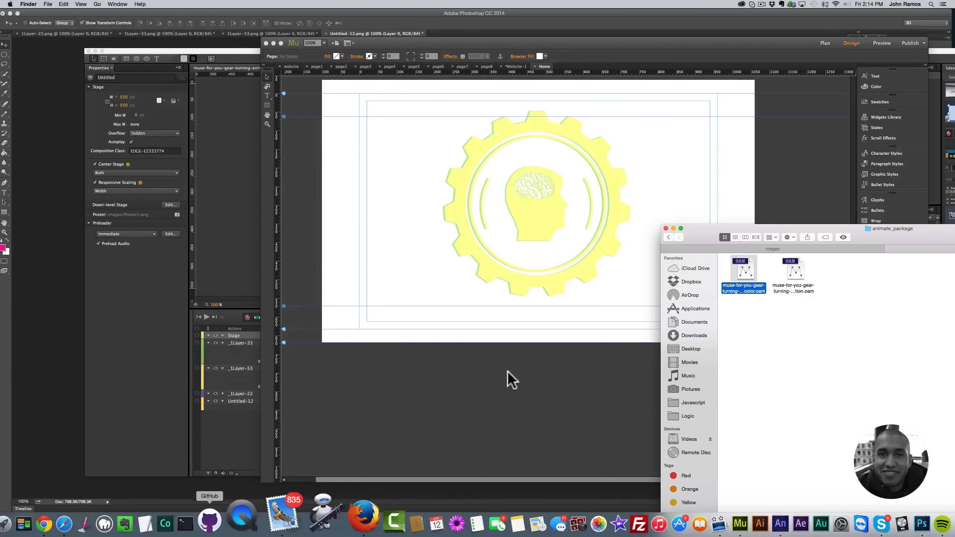
{"action": "left_click", "coordinate": [89, 524]}
{"action": "double_click", "coordinate": [824, 382]}
{"action": "key", "text": "super+c"}
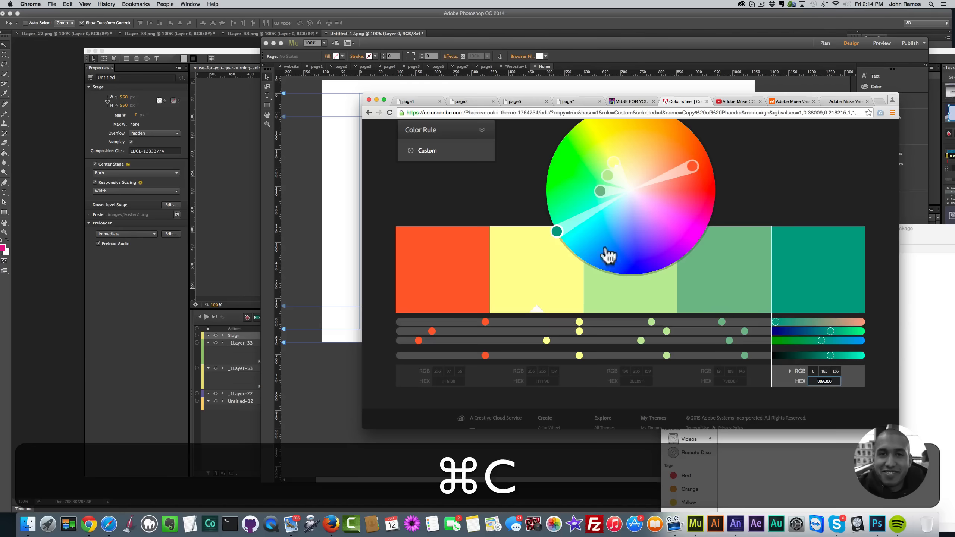
Return to Muse, set the Home page's browser fill to 00A388, and preview the page in the browser
{"action": "left_click", "coordinate": [336, 197]}
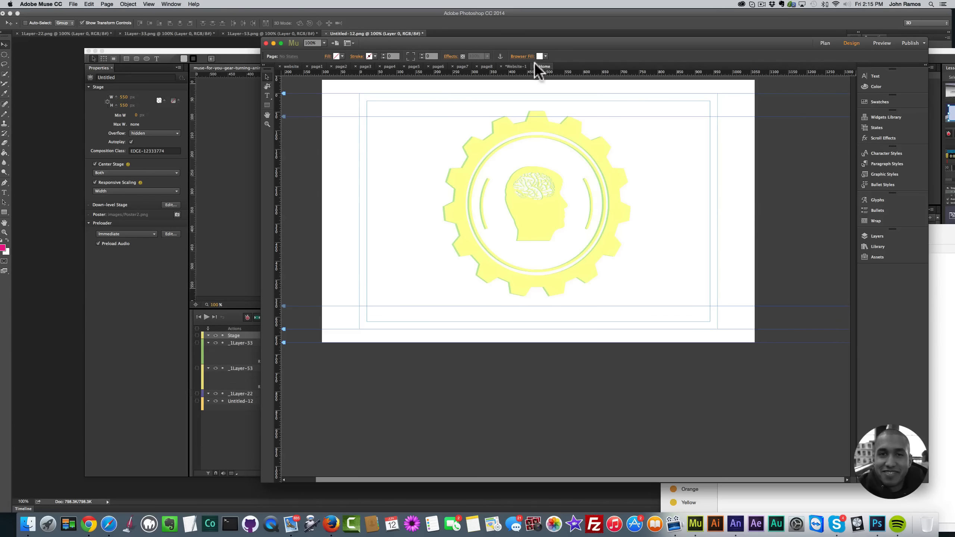
{"action": "left_click", "coordinate": [541, 56]}
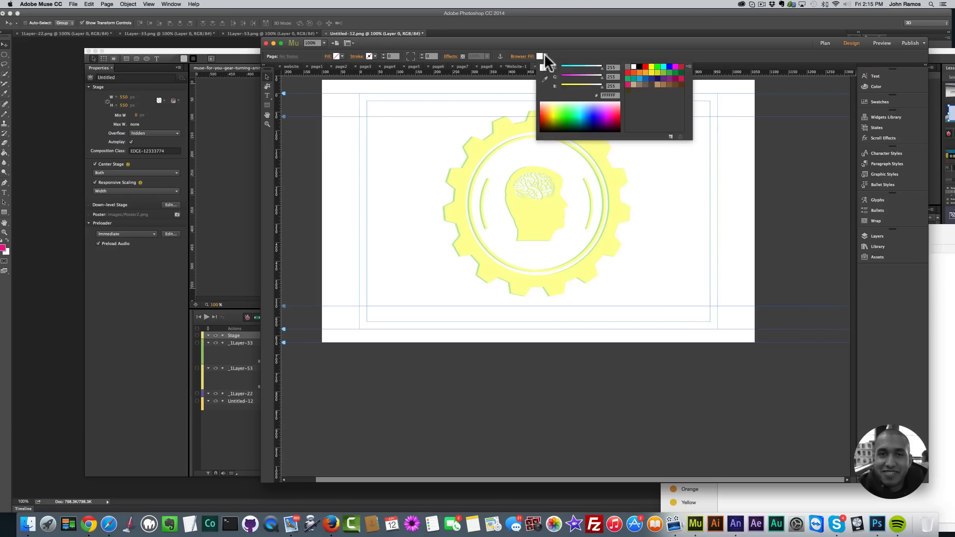
{"action": "left_click", "coordinate": [612, 95]}
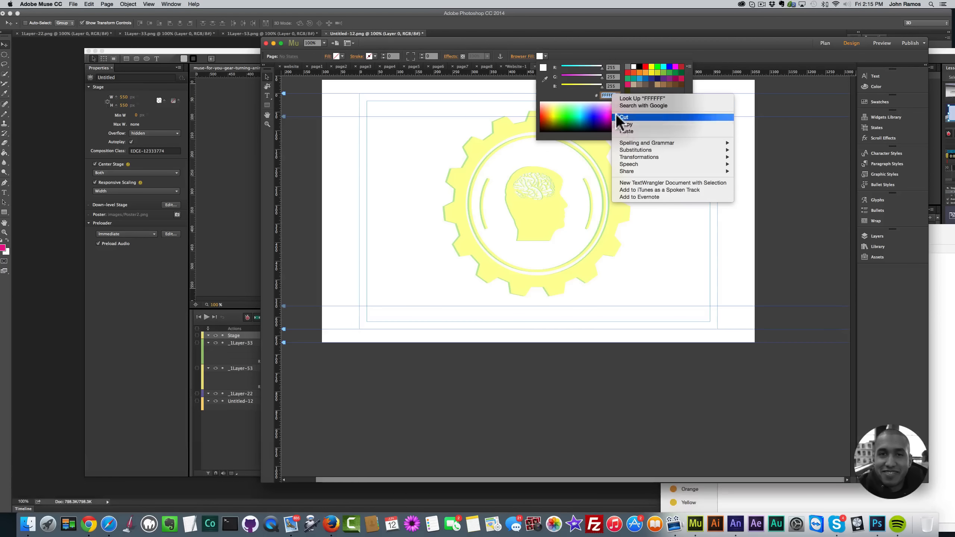
{"action": "left_click", "coordinate": [626, 124]}
{"action": "left_click", "coordinate": [613, 95]}
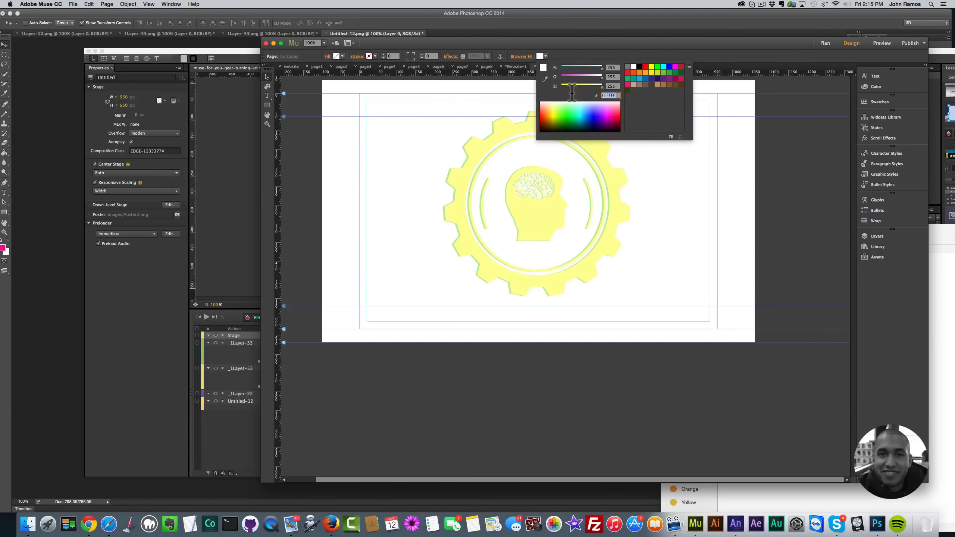
{"action": "key", "text": "cmd+v"}
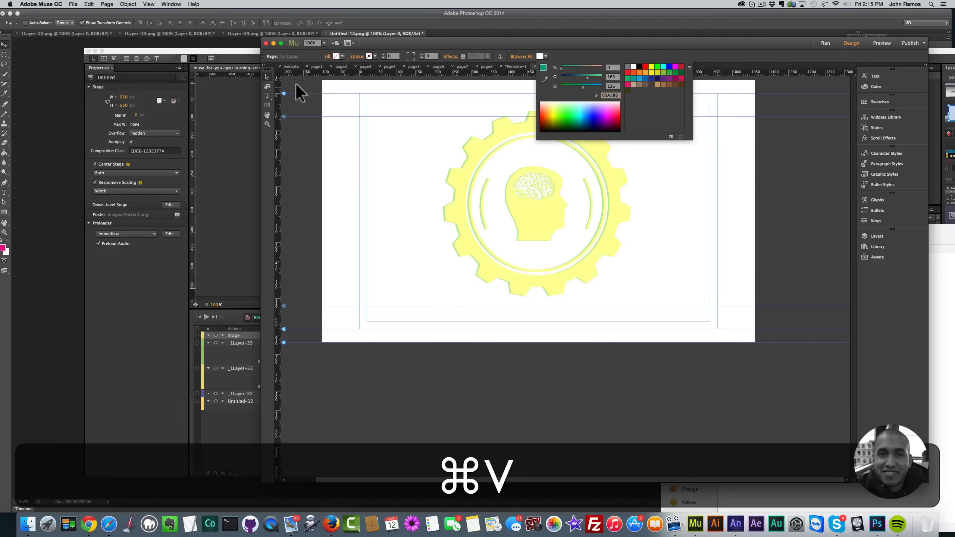
{"action": "left_click", "coordinate": [322, 115]}
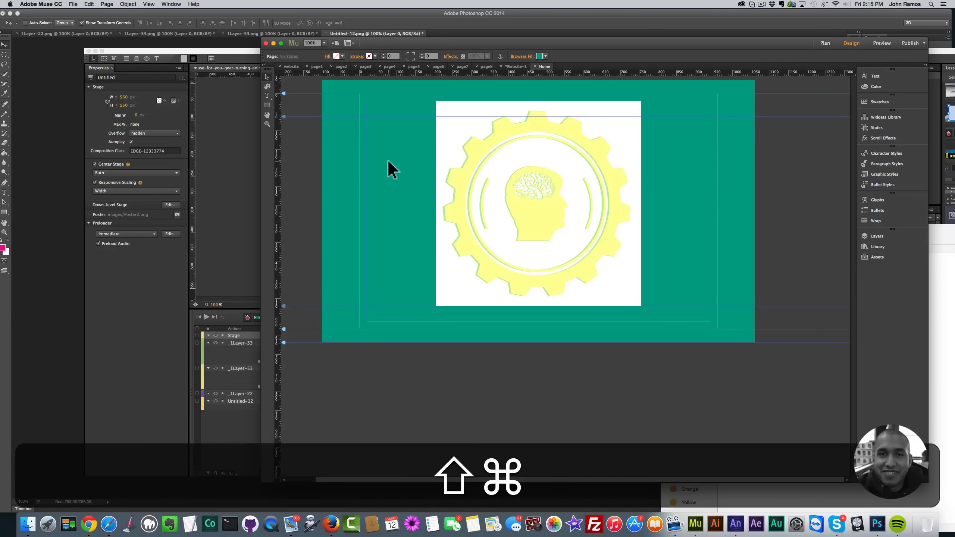
{"action": "key", "text": "super+shift+e"}
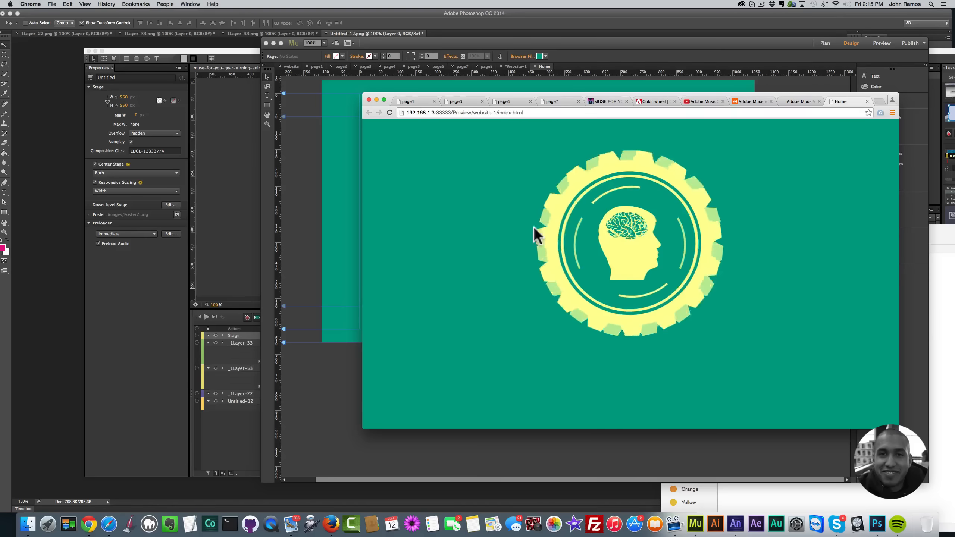
{"action": "left_click", "coordinate": [330, 191]}
Try resizing the gear animation to a width of 350 px and undo the change
{"action": "left_click", "coordinate": [525, 196]}
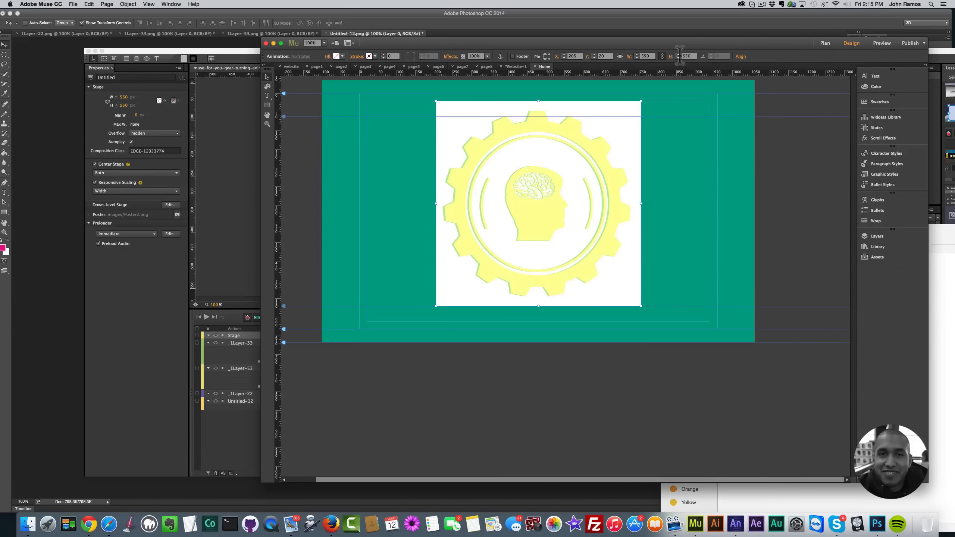
{"action": "double_click", "coordinate": [646, 56]}
{"action": "type", "text": "350"}
{"action": "key", "text": "Return"}
{"action": "key", "text": "super+z"}
Scale the gear animation down proportionally to a width of 100 px
{"action": "left_click_drag", "start_coordinate": [559, 174], "coordinate": [561, 172]}
{"action": "type", "text": "100"}
{"action": "key", "text": "Return"}
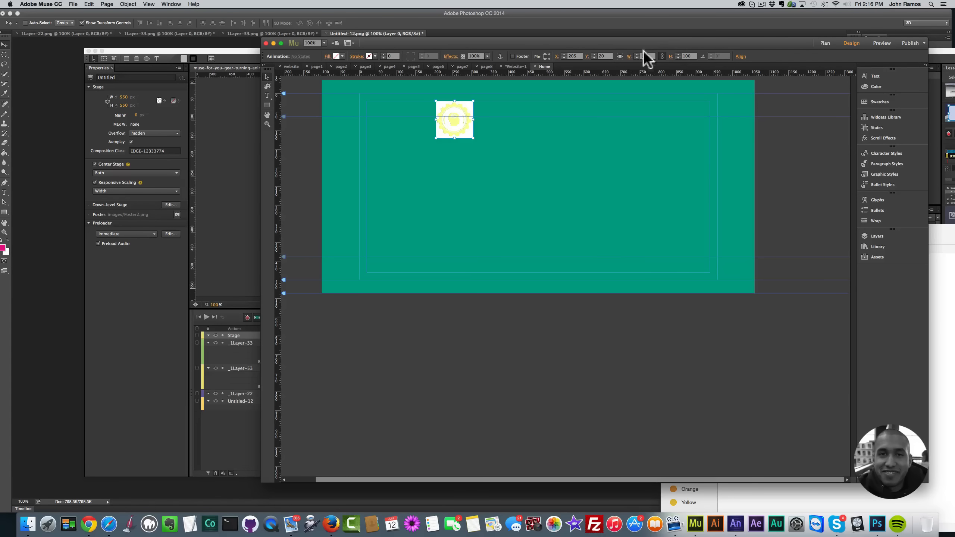
Enlarge the gear animation proportionally to a width of 1000 px
{"action": "left_click", "coordinate": [638, 56]}
{"action": "type", "text": "100"}
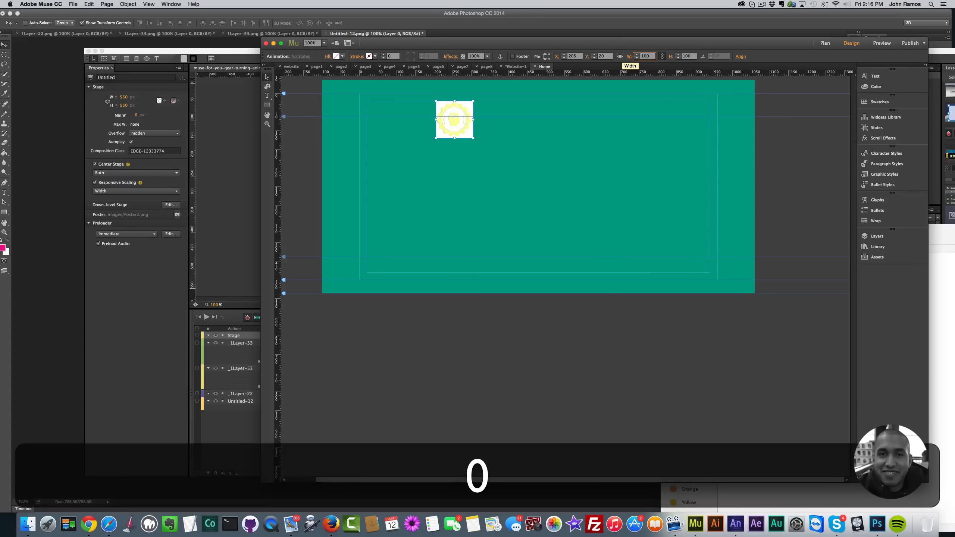
{"action": "type", "text": "00"}
{"action": "key", "text": "BackSpace"}
{"action": "key", "text": "Tab"}
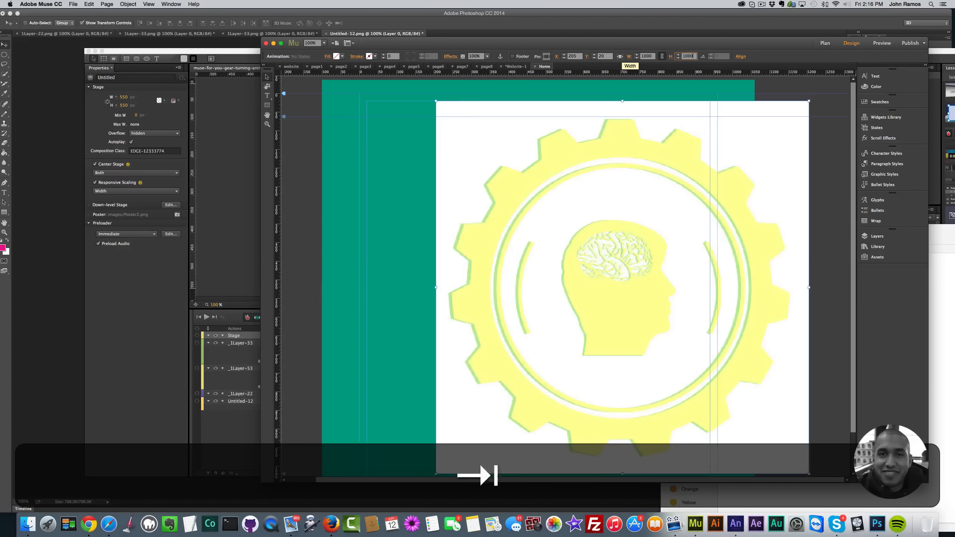
{"action": "type", "text": "100"}
{"action": "key", "text": "BackSpace"}
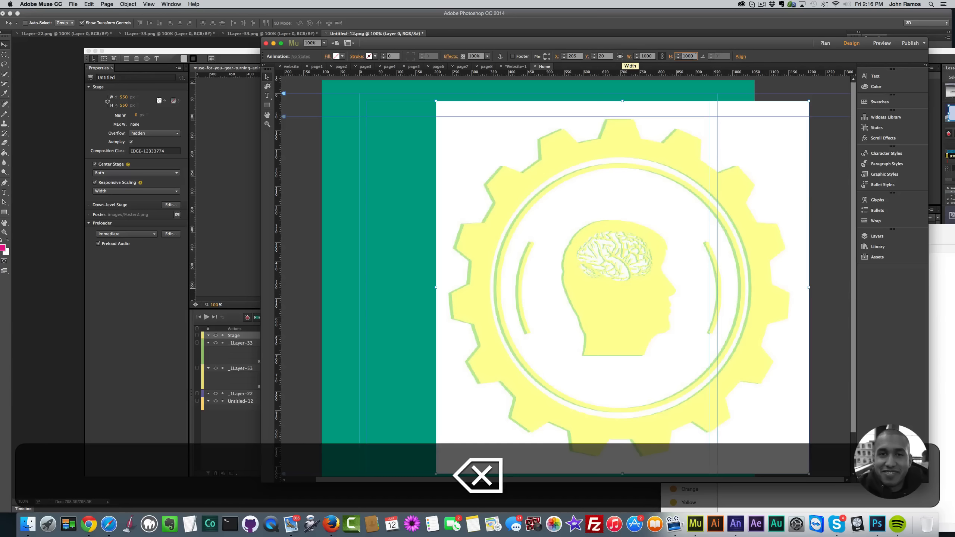
{"action": "key", "text": "Return"}
Center the enlarged gear animation at X -20, Y 0 on the page and preview it in the browser
{"action": "left_click_drag", "start_coordinate": [603, 179], "coordinate": [516, 189]}
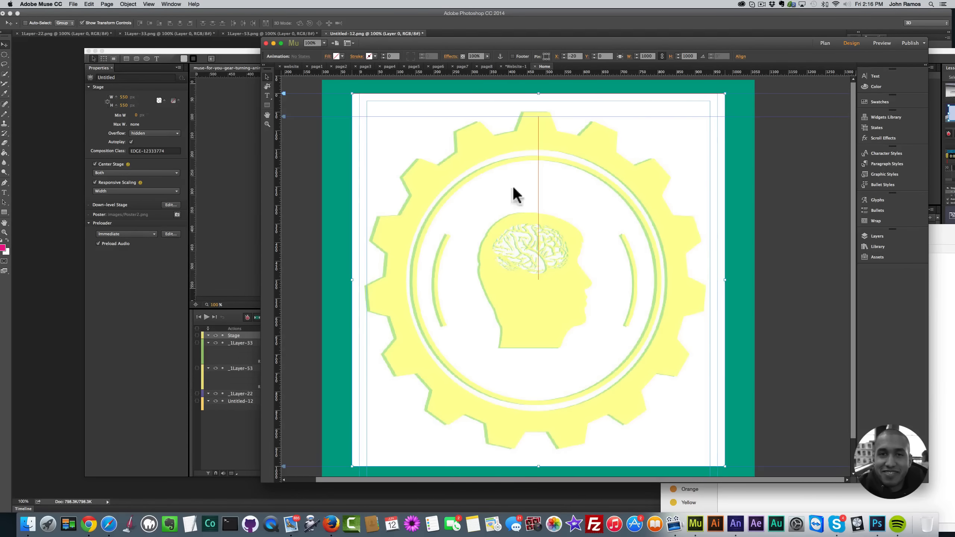
{"action": "key", "text": "shift+super+e"}
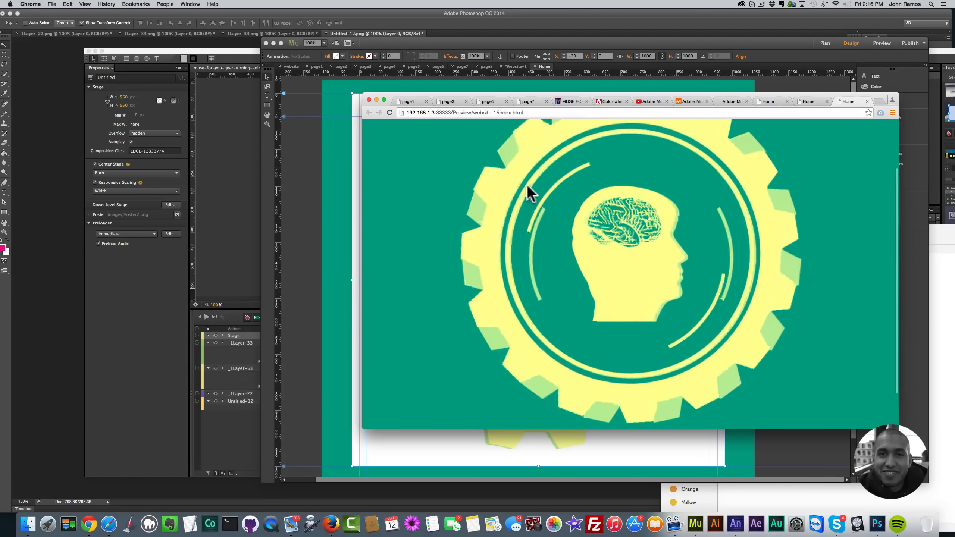
{"action": "left_click", "coordinate": [323, 172]}
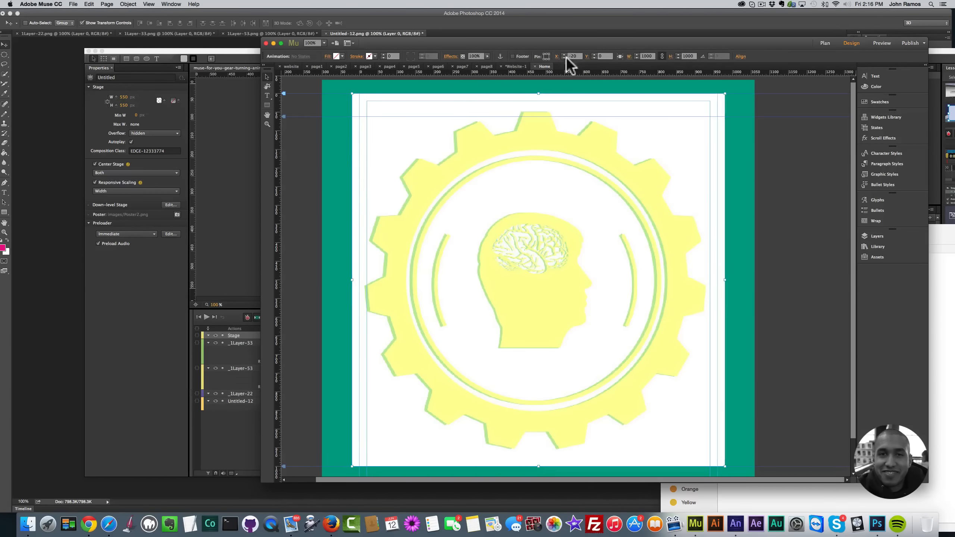
Undo the animation's last move and enlargement, and set its width to 550 px with proportional height
{"action": "key", "text": "super+z"}
{"action": "key", "text": "super+z"}
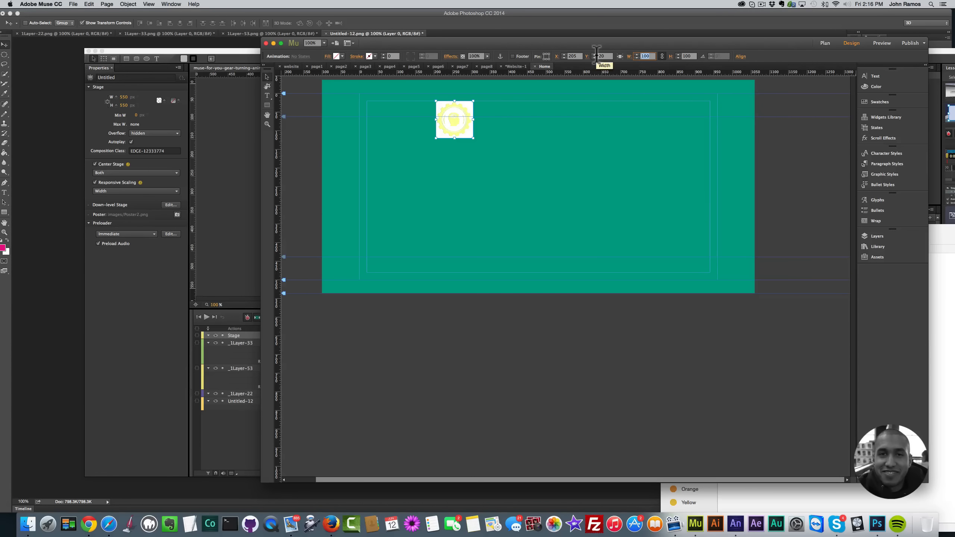
{"action": "type", "text": "550"}
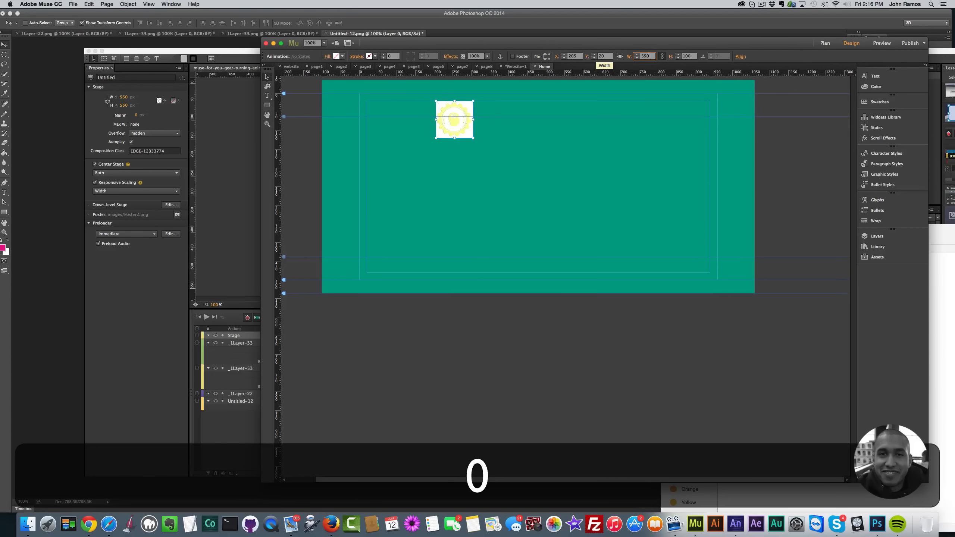
{"action": "key", "text": "Tab"}
{"action": "type", "text": "5"}
{"action": "key", "text": "BackSpace"}
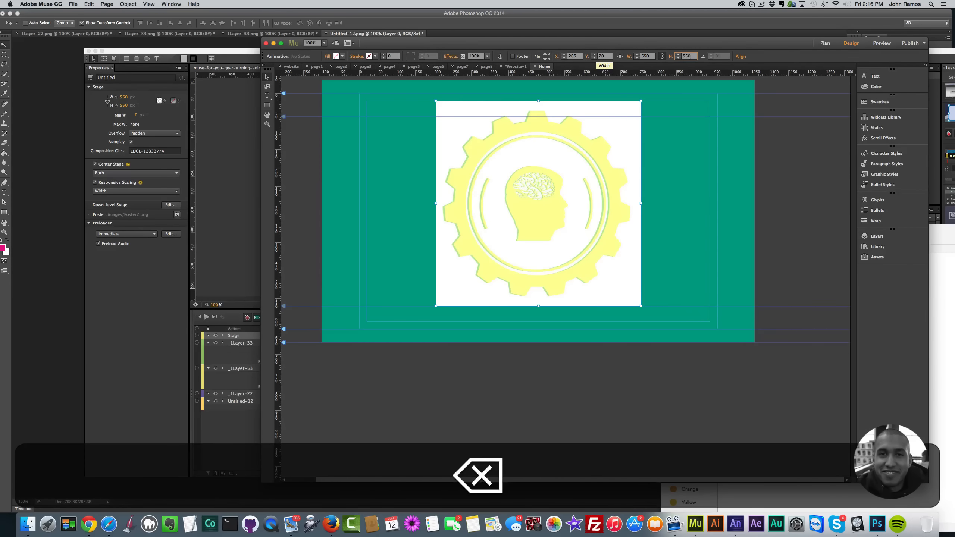
{"action": "key", "text": "Return"}
Move the gear animation straight down by about 75 px, keeping it horizontally centered on the page
{"action": "left_click_drag", "start_coordinate": [576, 161], "coordinate": [579, 196]}
{"action": "left_click", "coordinate": [660, 180]}
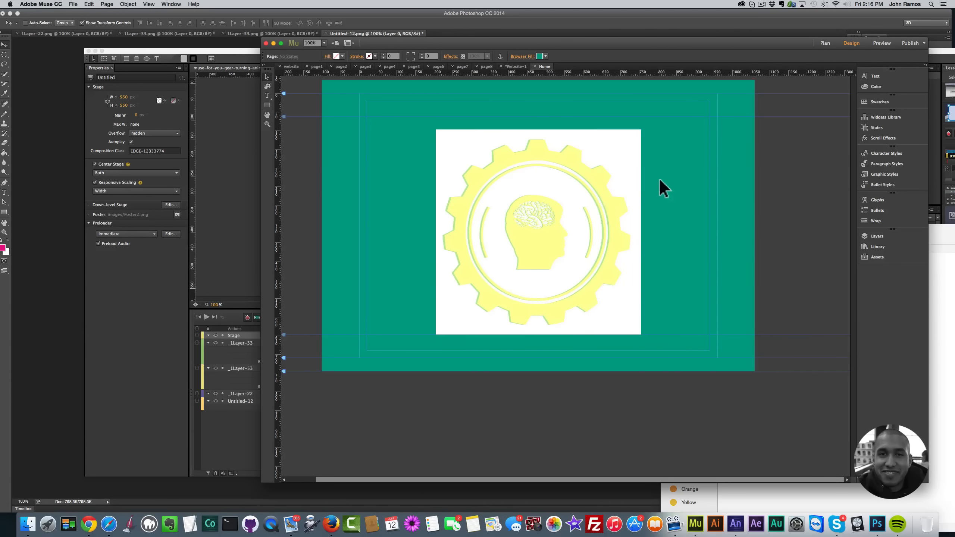
Draw a text frame about 915 × 177 px across the gear animation and enter the title MY AMAZING WEBSITE
{"action": "left_click", "coordinate": [267, 95]}
{"action": "left_click_drag", "start_coordinate": [484, 216], "coordinate": [711, 246]}
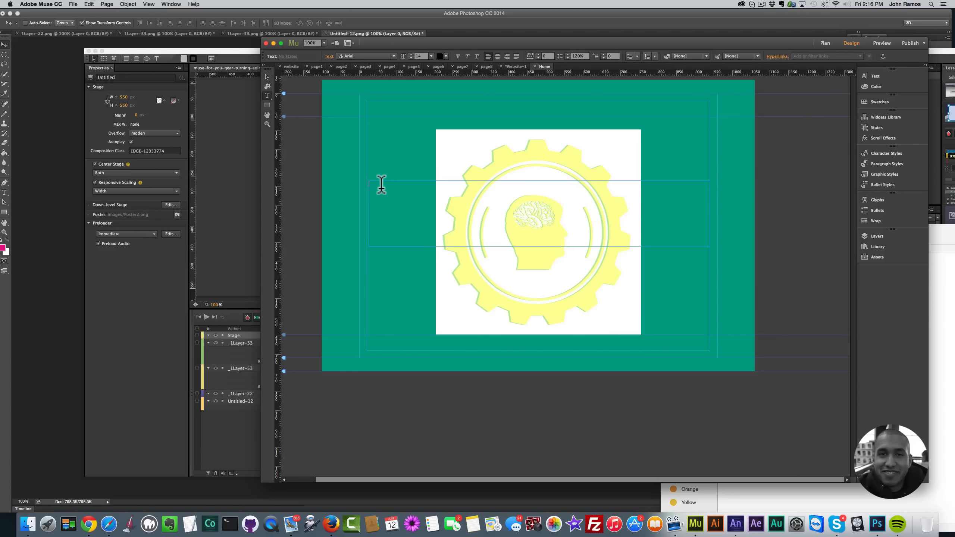
{"action": "key", "text": "shift"}
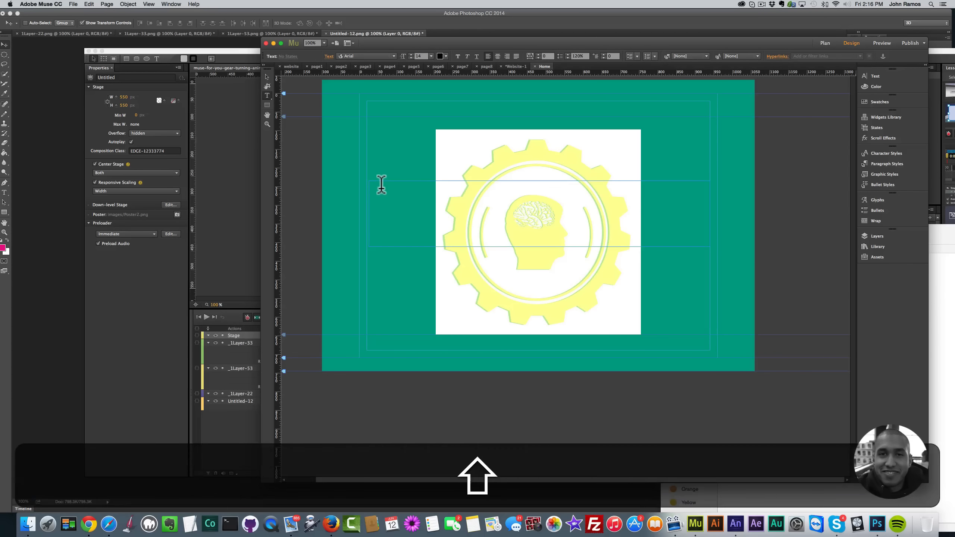
{"action": "type", "text": "MA"}
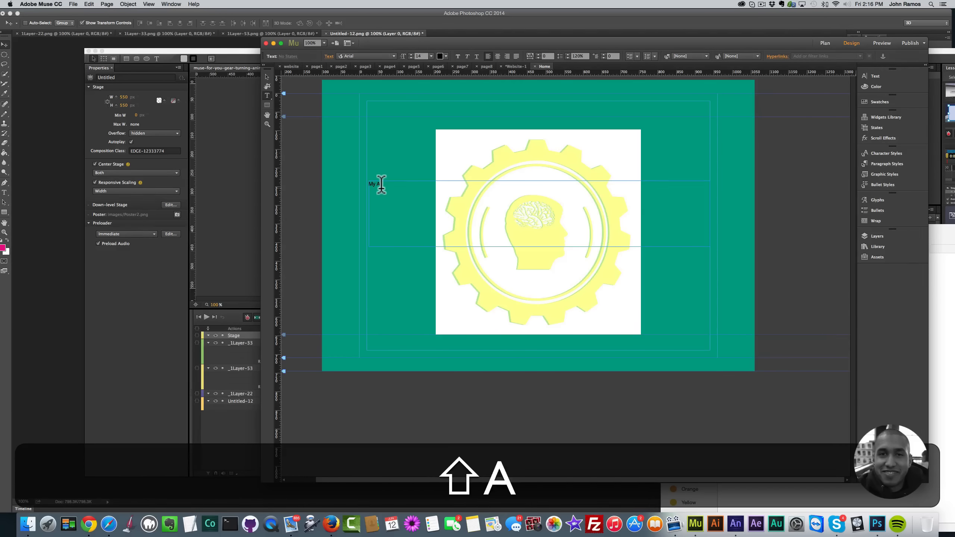
{"action": "key", "text": "BackSpace"}
{"action": "type", "text": "Y AMAZING WEBSITE"}
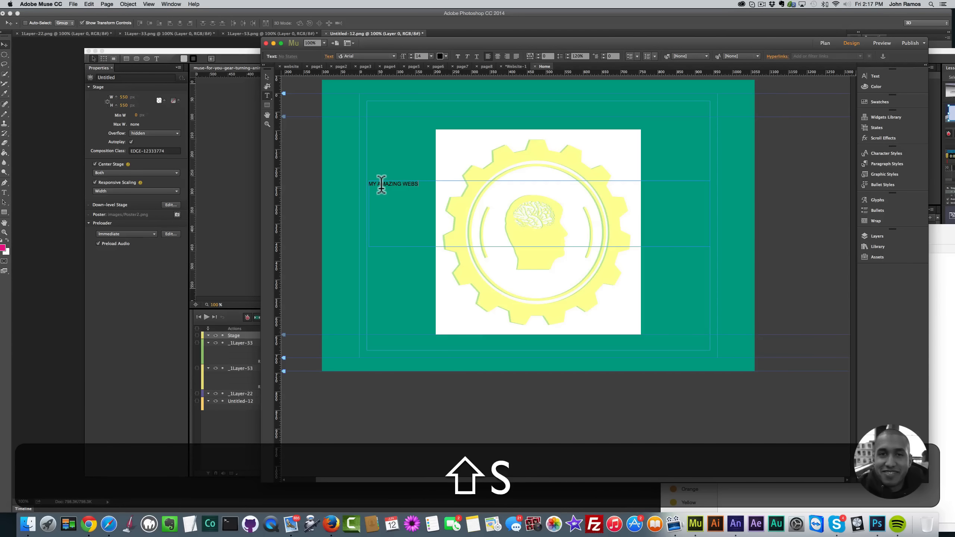
{"action": "key", "text": "shift+super+e"}
Set the font of the whole title text to Lato Light
{"action": "key", "text": "shift+super+a"}
{"action": "key", "text": "super+a"}
{"action": "left_click", "coordinate": [367, 56]}
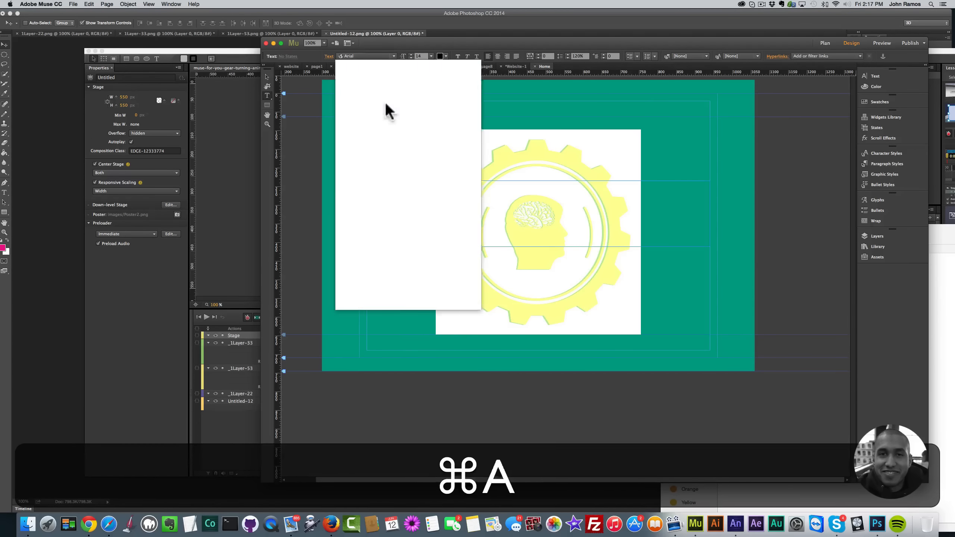
{"action": "left_click", "coordinate": [350, 88]}
{"action": "key", "text": "Escape"}
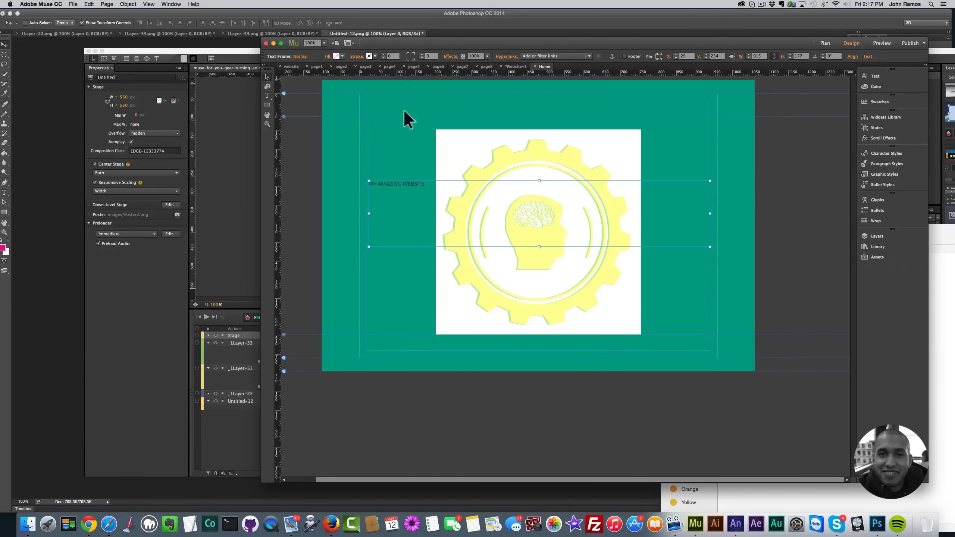
Format the title text in white at size 72 with centered alignment
{"action": "double_click", "coordinate": [421, 182]}
{"action": "key", "text": "super+a"}
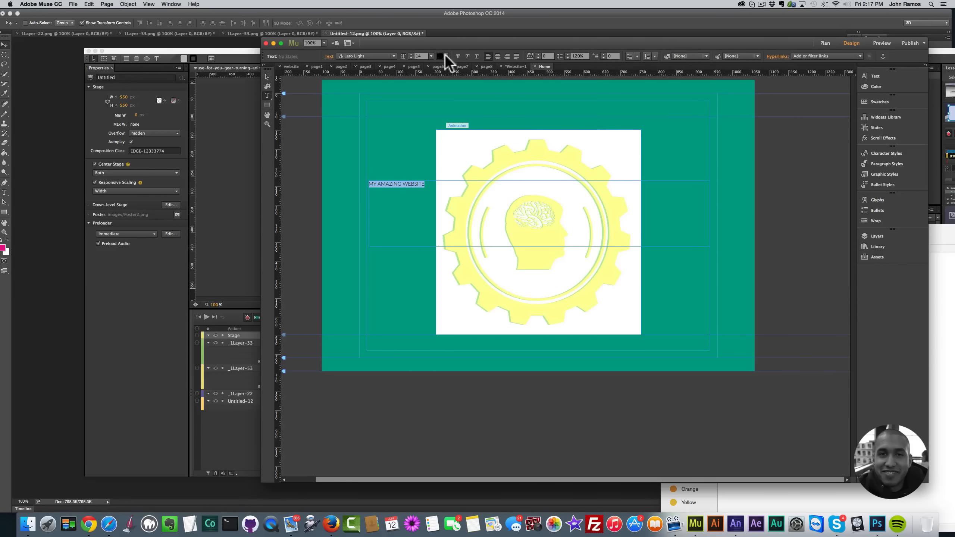
{"action": "left_click", "coordinate": [444, 54]}
{"action": "left_click", "coordinate": [445, 79]}
{"action": "left_click", "coordinate": [444, 55]}
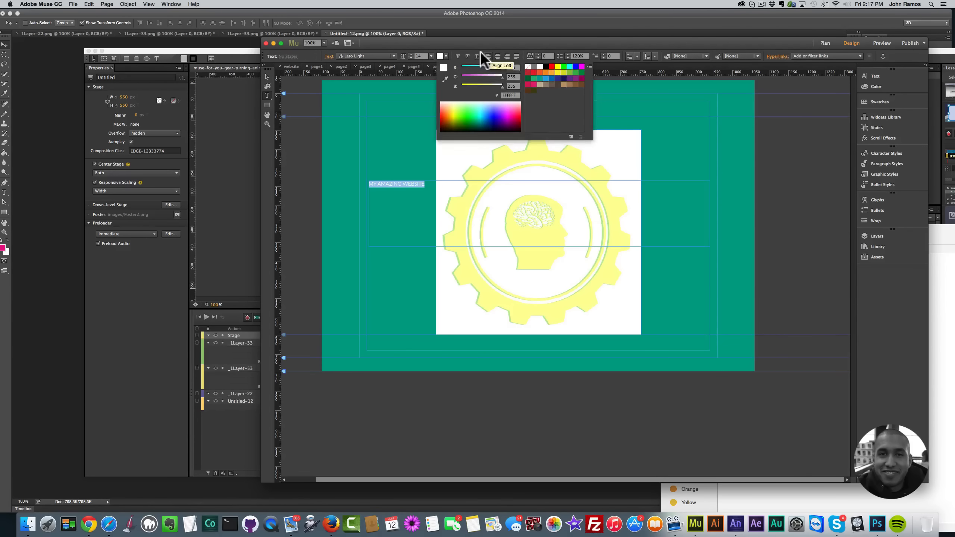
{"action": "left_click", "coordinate": [431, 56]}
{"action": "left_click", "coordinate": [438, 171]}
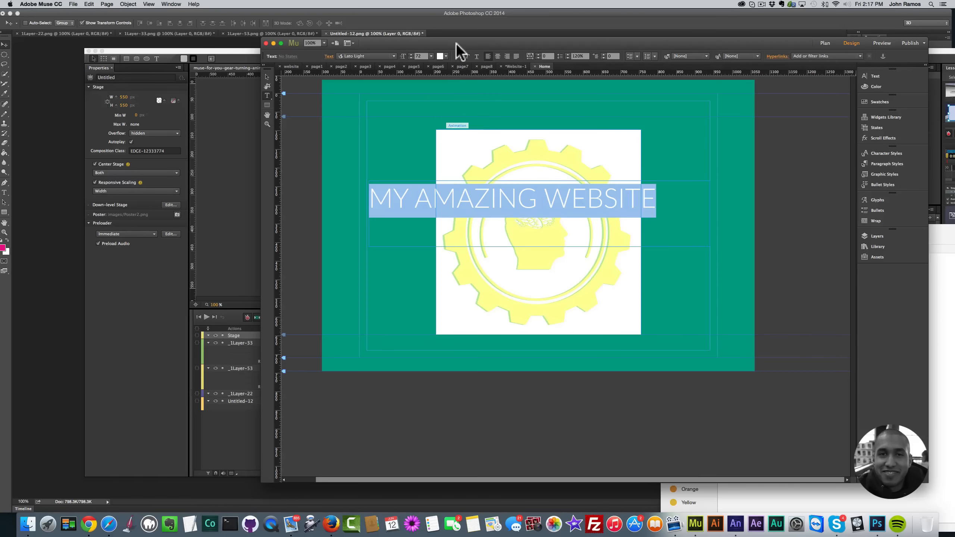
{"action": "left_click", "coordinate": [498, 56]}
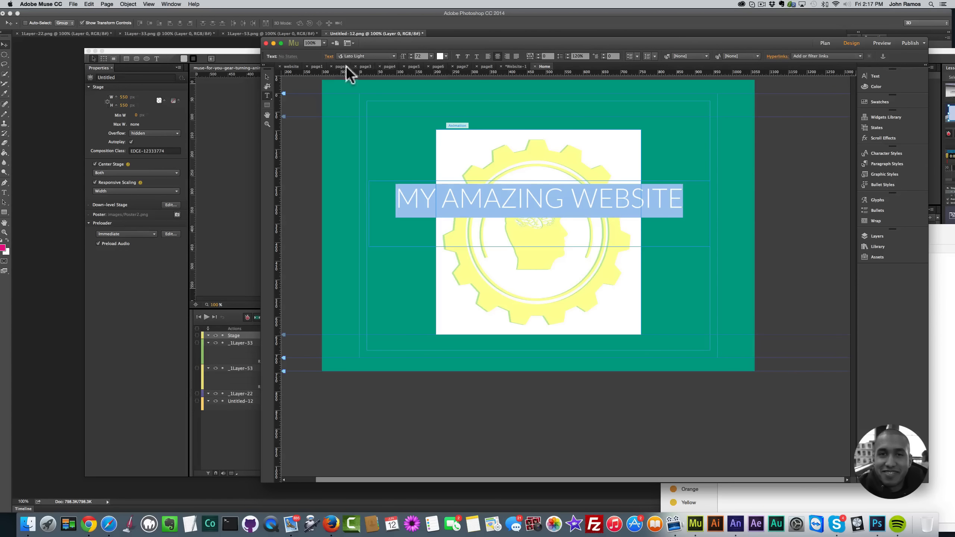
Resize the title frame to about 920 × 121 px and center it over the gear at X 20, Y 294
{"action": "left_click", "coordinate": [268, 78]}
{"action": "left_click_drag", "start_coordinate": [539, 247], "coordinate": [534, 226]}
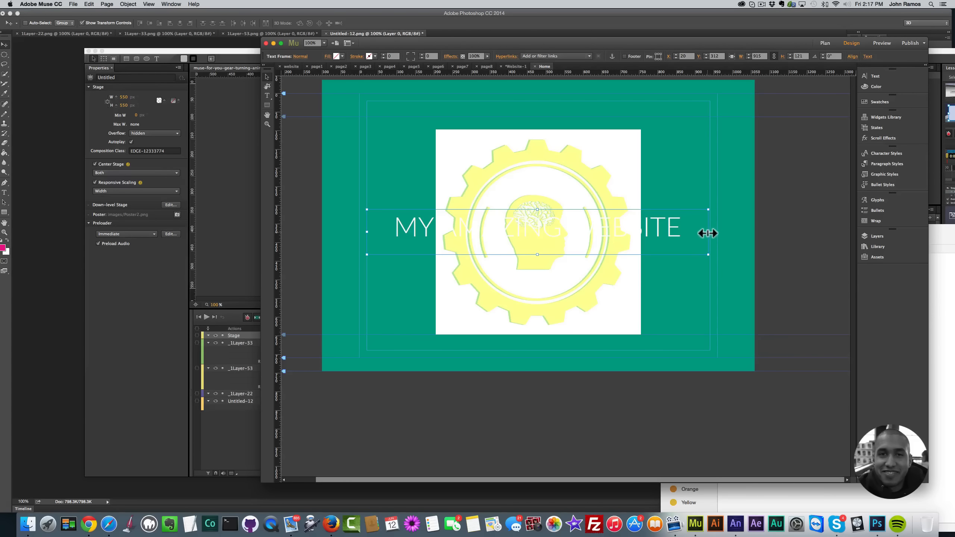
{"action": "left_click_drag", "start_coordinate": [707, 232], "coordinate": [665, 233]}
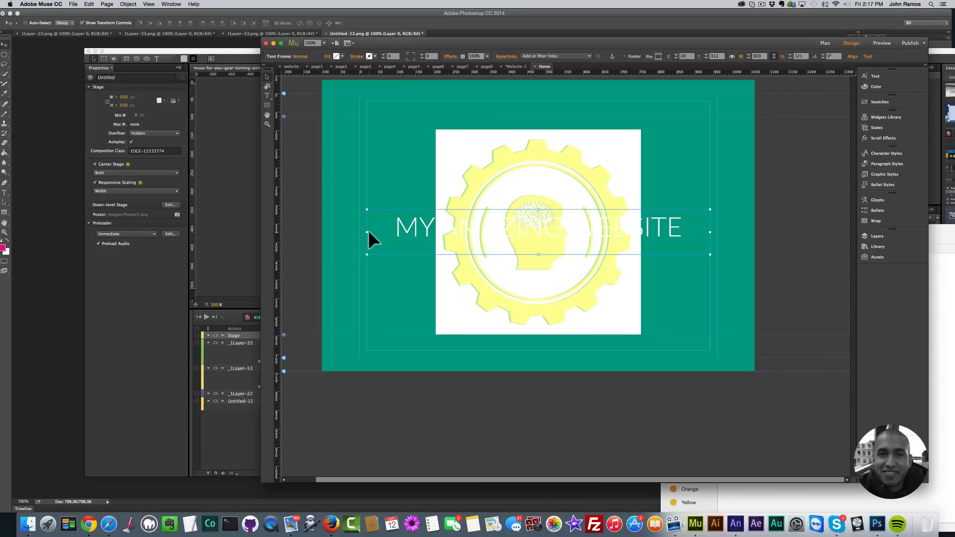
{"action": "left_click_drag", "start_coordinate": [368, 233], "coordinate": [368, 233]}
{"action": "left_click_drag", "start_coordinate": [491, 228], "coordinate": [491, 224]}
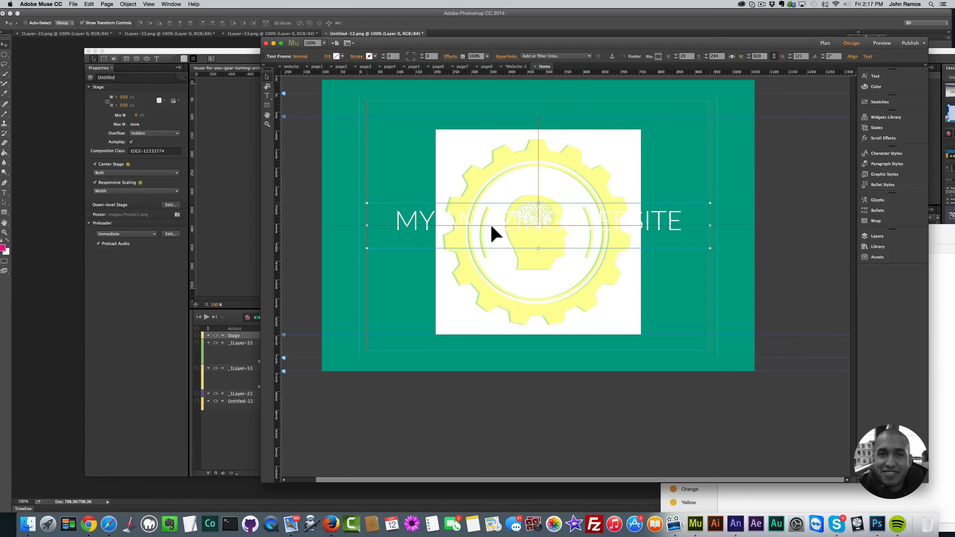
Preview the page with its title in the browser and move the title frame down to Y 312
{"action": "key", "text": "super+shift+e"}
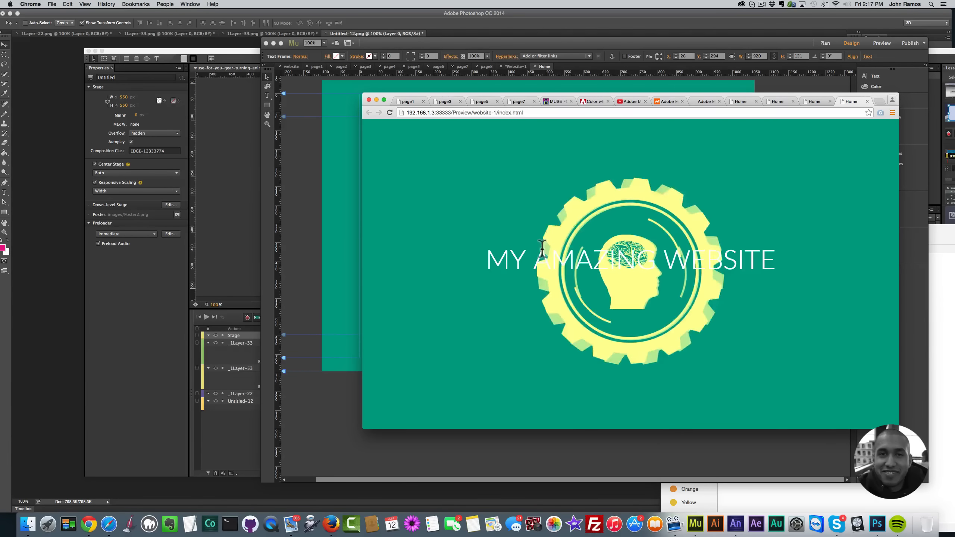
{"action": "left_click", "coordinate": [332, 208]}
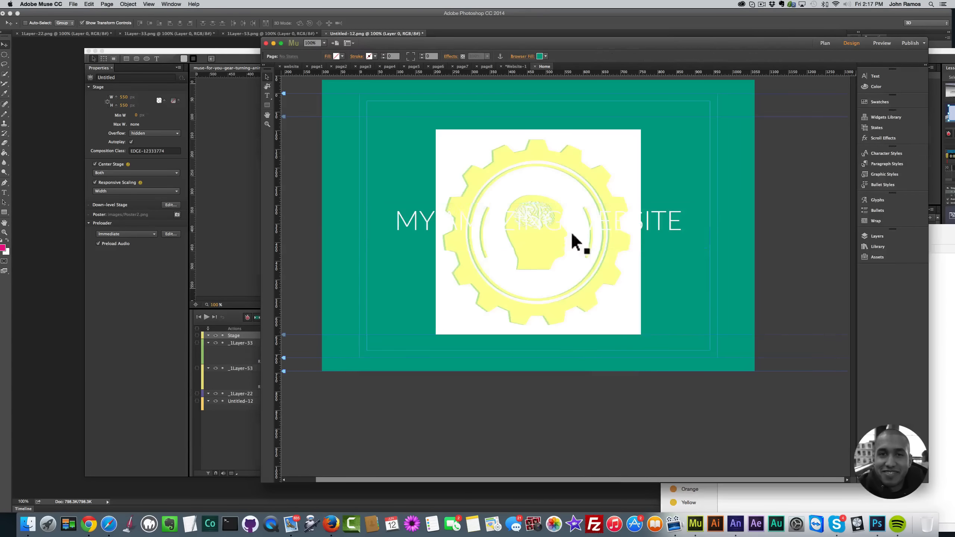
{"action": "left_click_drag", "start_coordinate": [617, 224], "coordinate": [615, 228]}
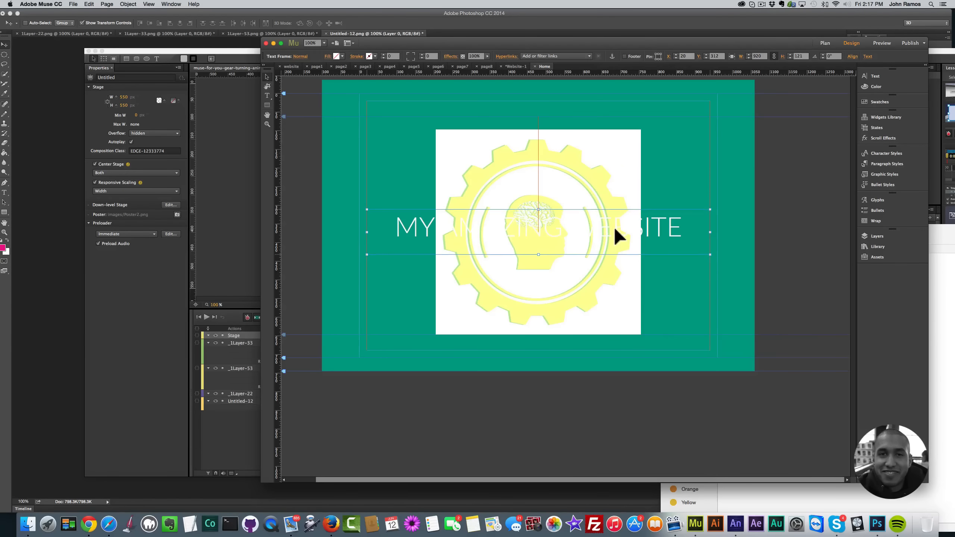
Copy the orange swatch's hex code FF6138 from the Adobe Color theme in Chrome and return to Muse
{"action": "left_click", "coordinate": [90, 521]}
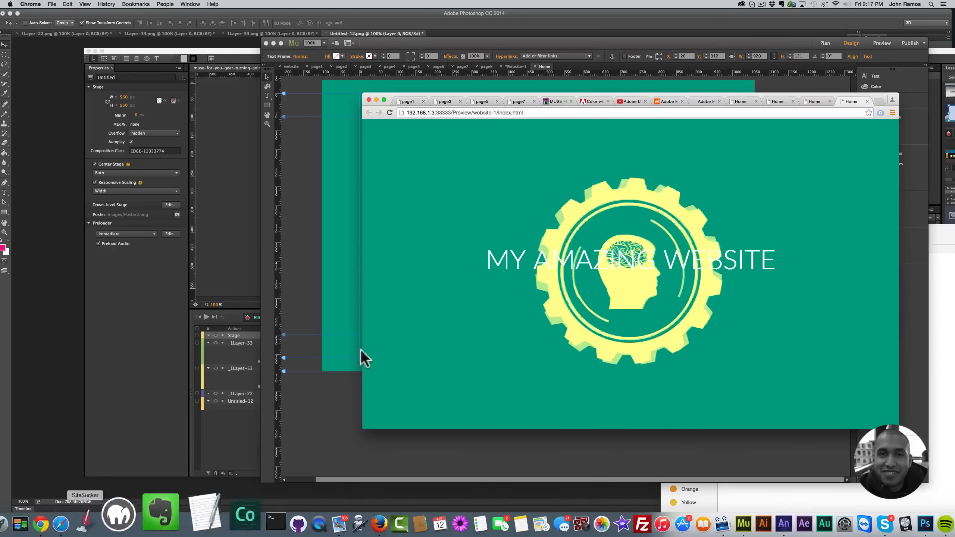
{"action": "left_click", "coordinate": [591, 99]}
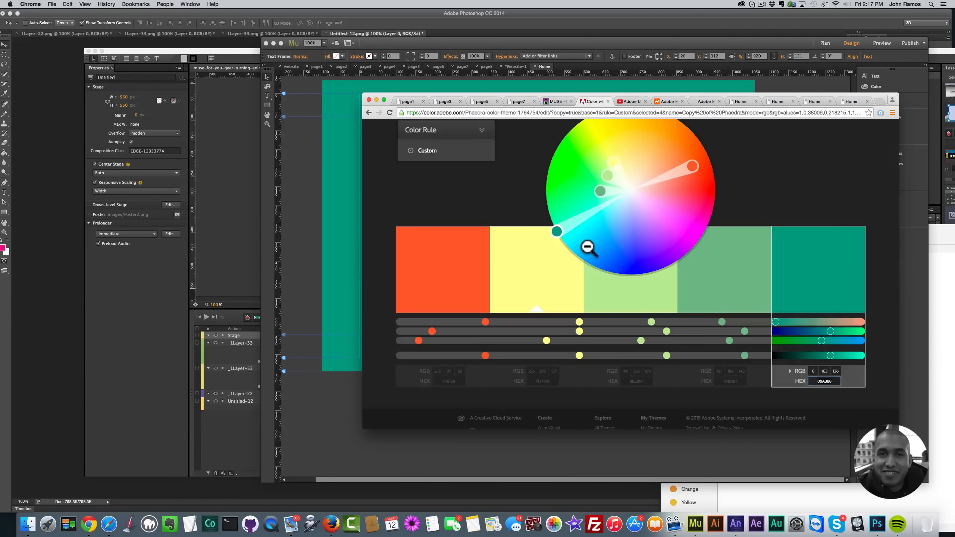
{"action": "left_click", "coordinate": [438, 289]}
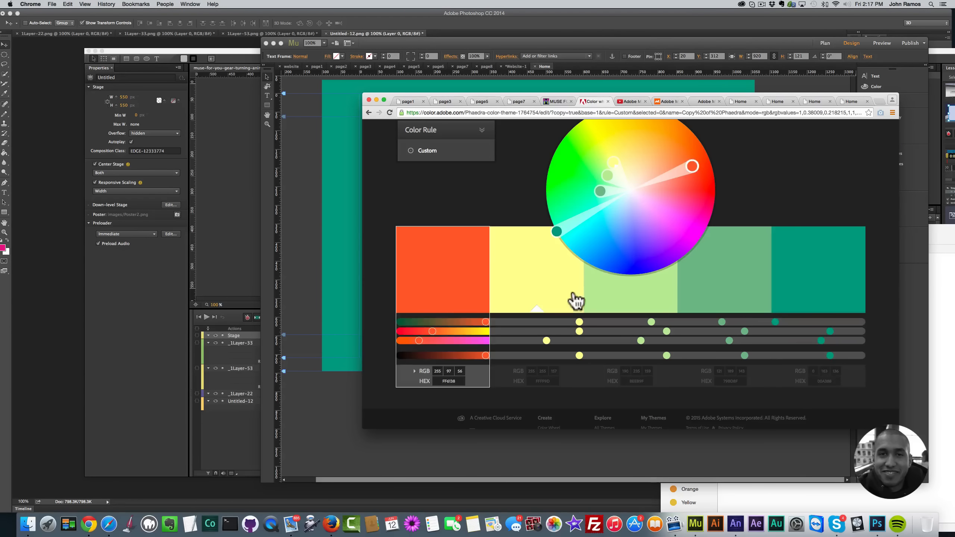
{"action": "double_click", "coordinate": [455, 381]}
{"action": "key", "text": "super+c"}
{"action": "left_click", "coordinate": [299, 233]}
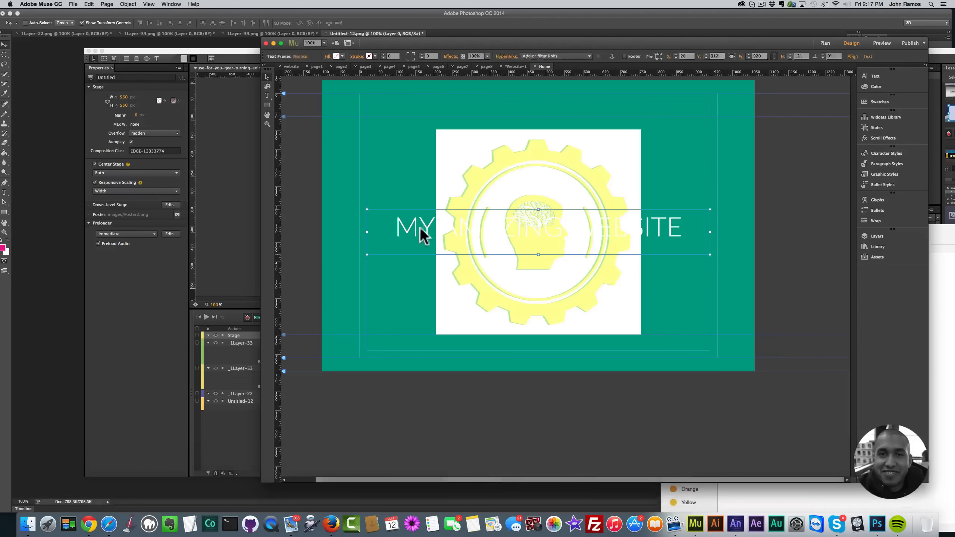
Recolor the title text with the copied orange FF6138 and preview the page in the browser
{"action": "double_click", "coordinate": [424, 236]}
{"action": "key", "text": "super+a"}
{"action": "left_click", "coordinate": [443, 56]}
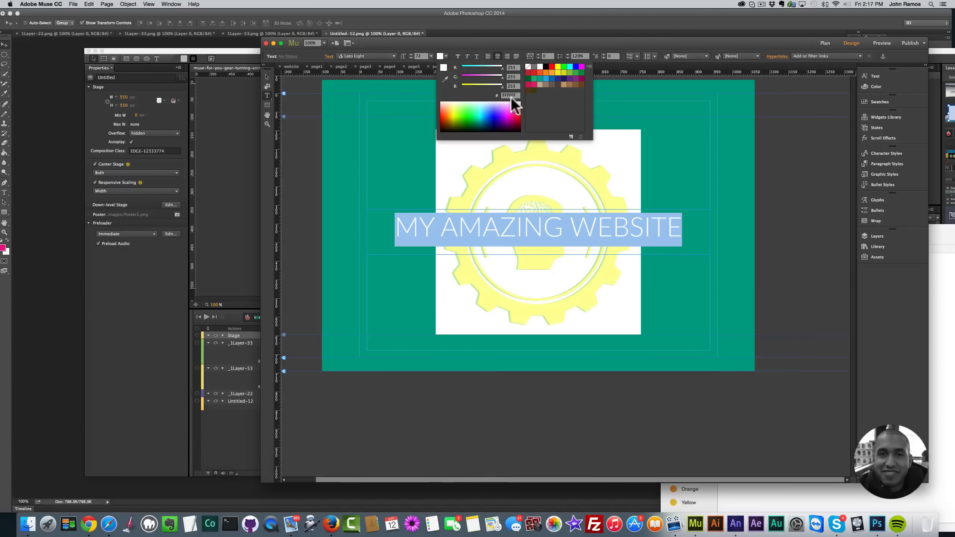
{"action": "key", "text": "super+v"}
{"action": "left_click", "coordinate": [266, 76]}
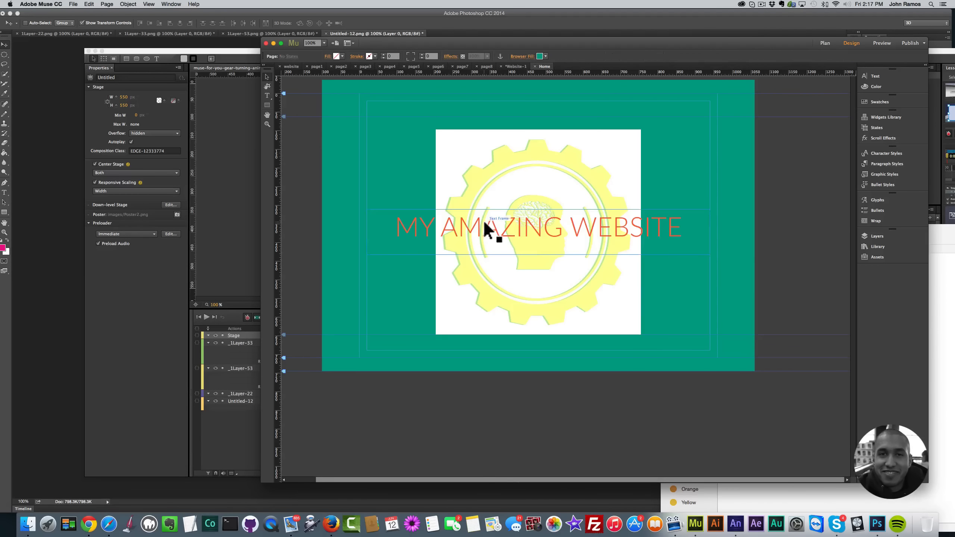
{"action": "key", "text": "super+shift+e"}
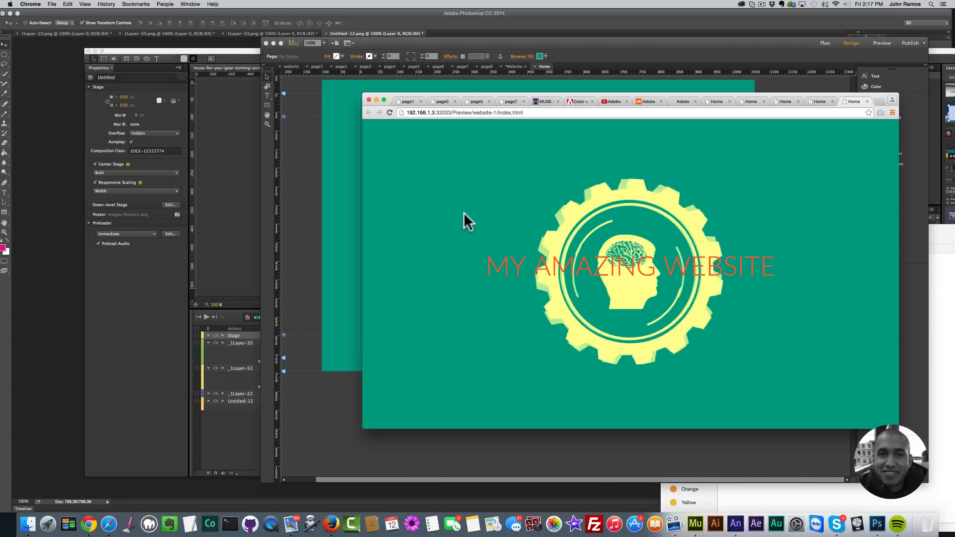
Fill the title's text frame with the light yellow sampled from the gear animation
{"action": "left_click", "coordinate": [318, 189]}
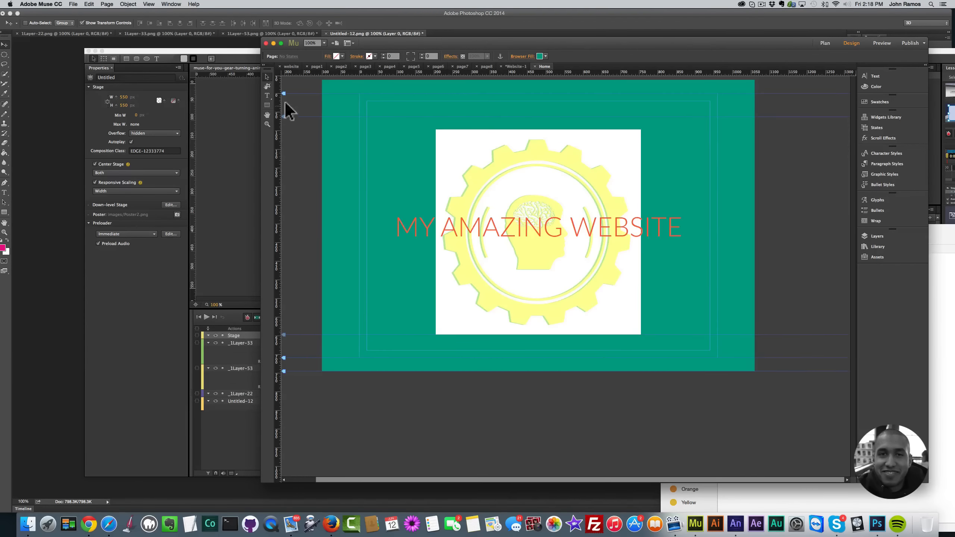
{"action": "left_click", "coordinate": [407, 235]}
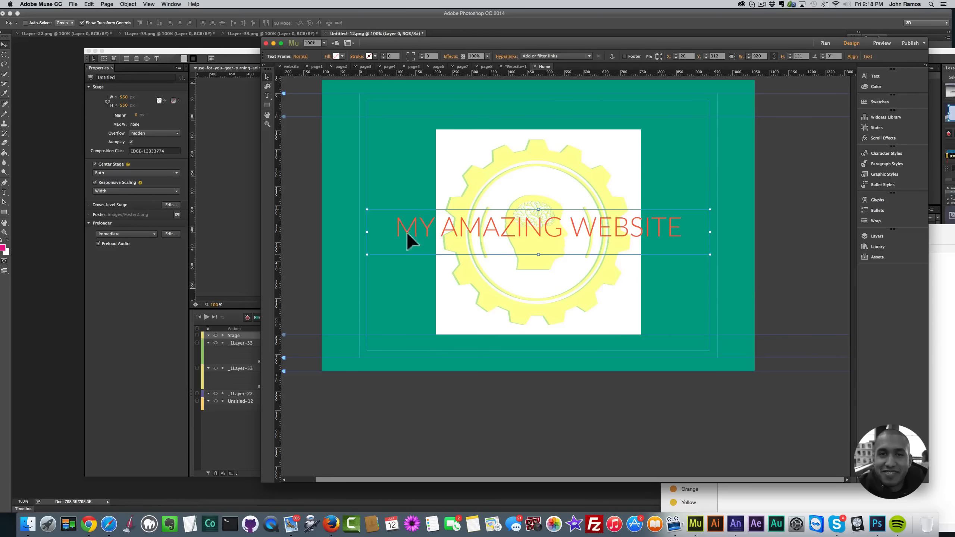
{"action": "left_click", "coordinate": [342, 56]}
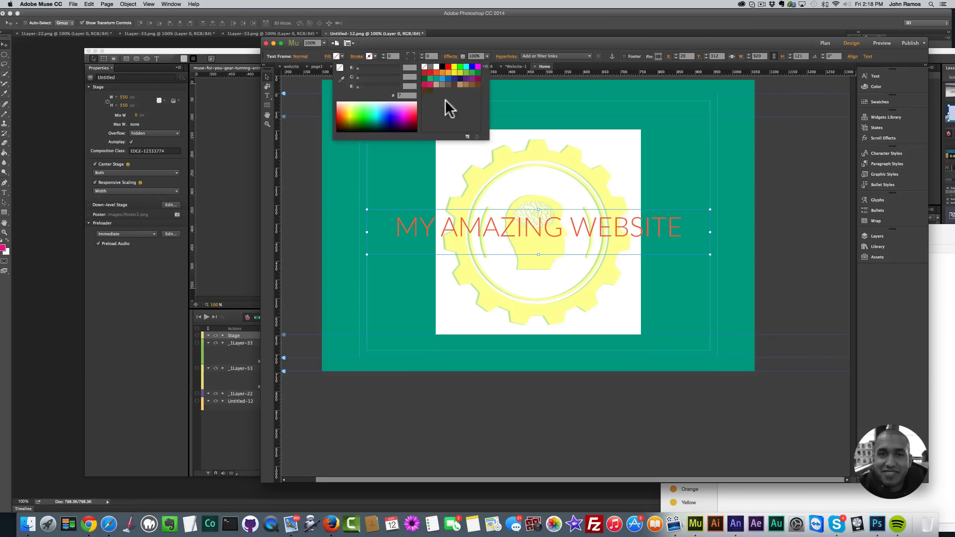
{"action": "left_click", "coordinate": [442, 68]}
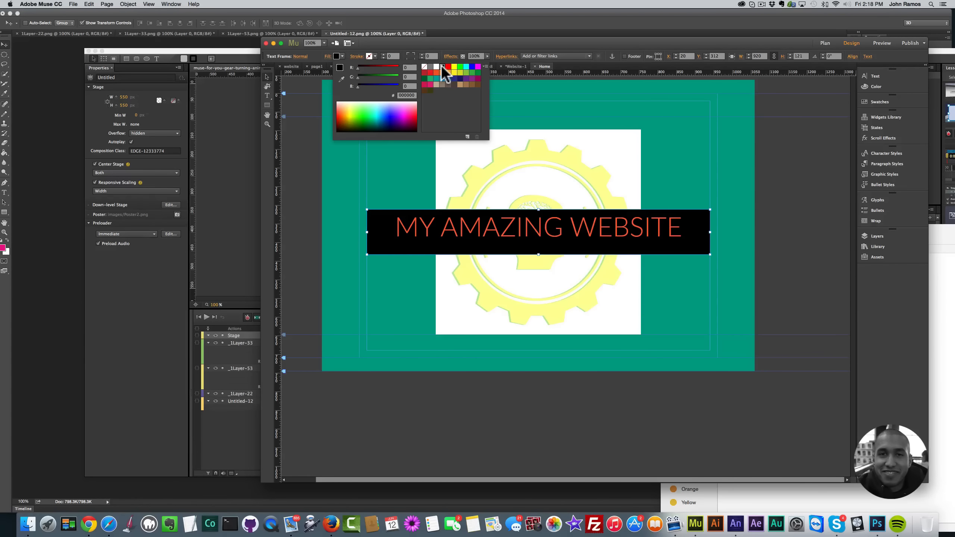
{"action": "left_click", "coordinate": [341, 78]}
{"action": "left_click", "coordinate": [518, 145]}
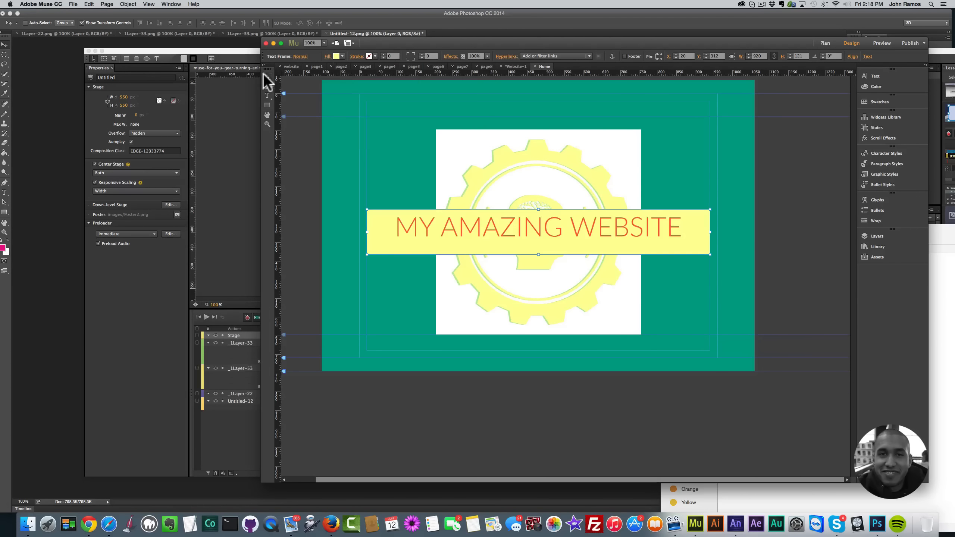
Reduce the yellow title frame's height to about 93 px, center it on the gear, and preview the page in the browser
{"action": "double_click", "coordinate": [540, 244]}
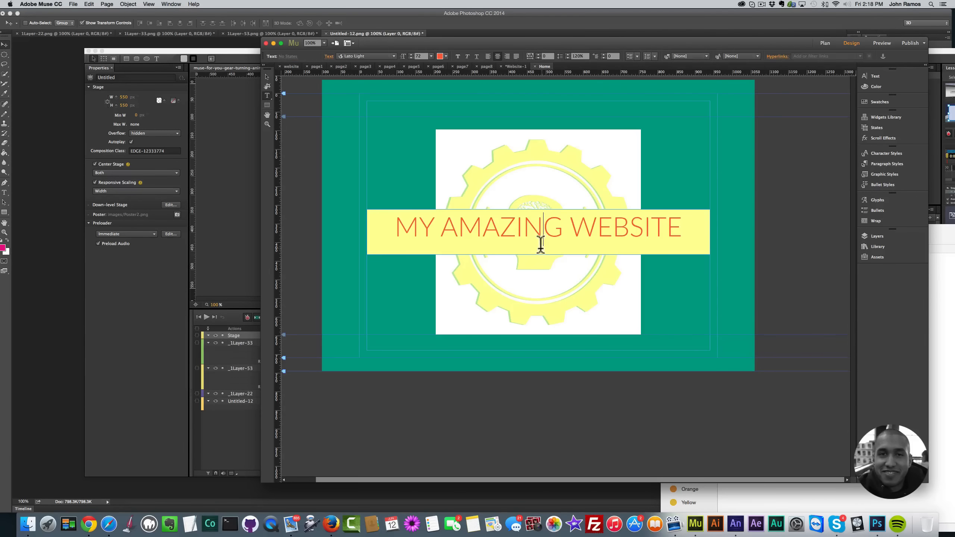
{"action": "left_click", "coordinate": [268, 77]}
{"action": "left_click_drag", "start_coordinate": [539, 254], "coordinate": [541, 245]}
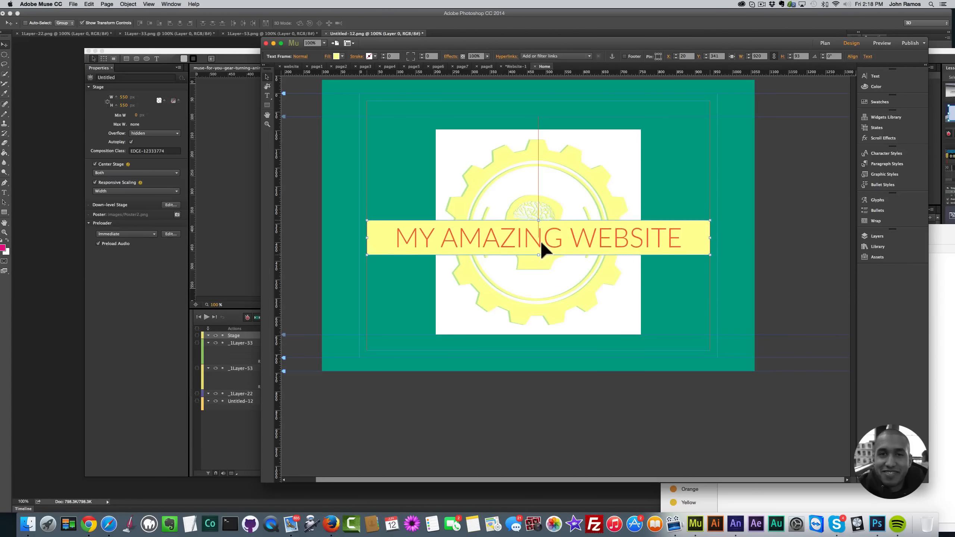
{"action": "left_click", "coordinate": [673, 291]}
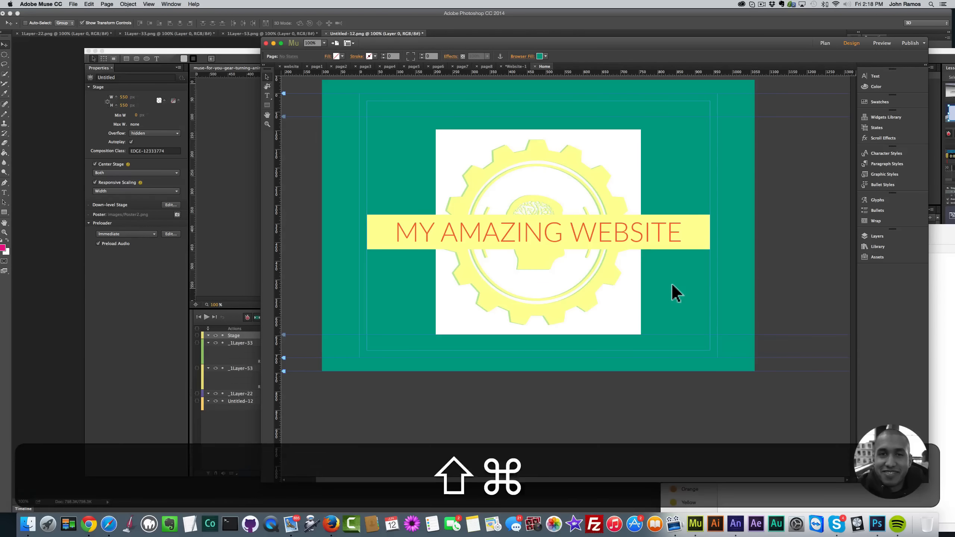
{"action": "key", "text": "shift+super+e"}
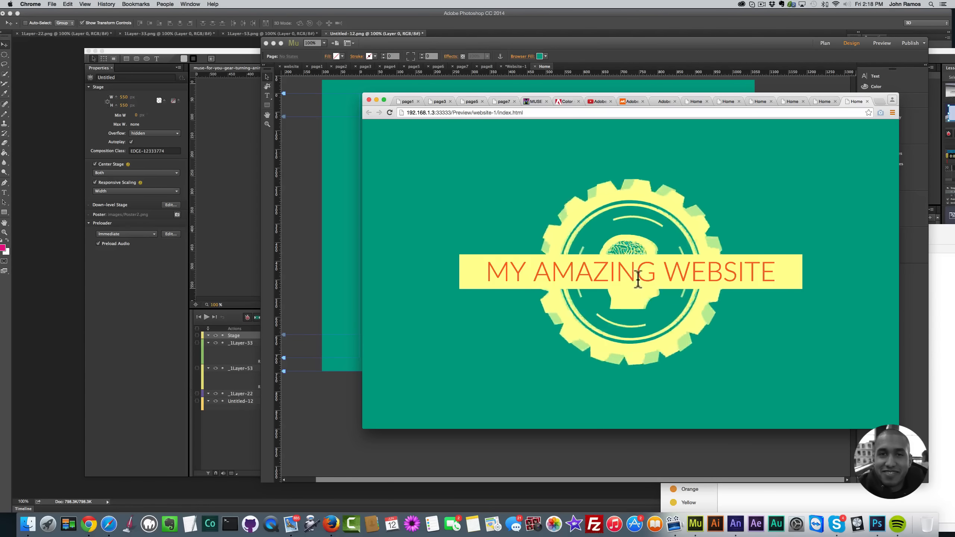
{"action": "left_click", "coordinate": [310, 161]}
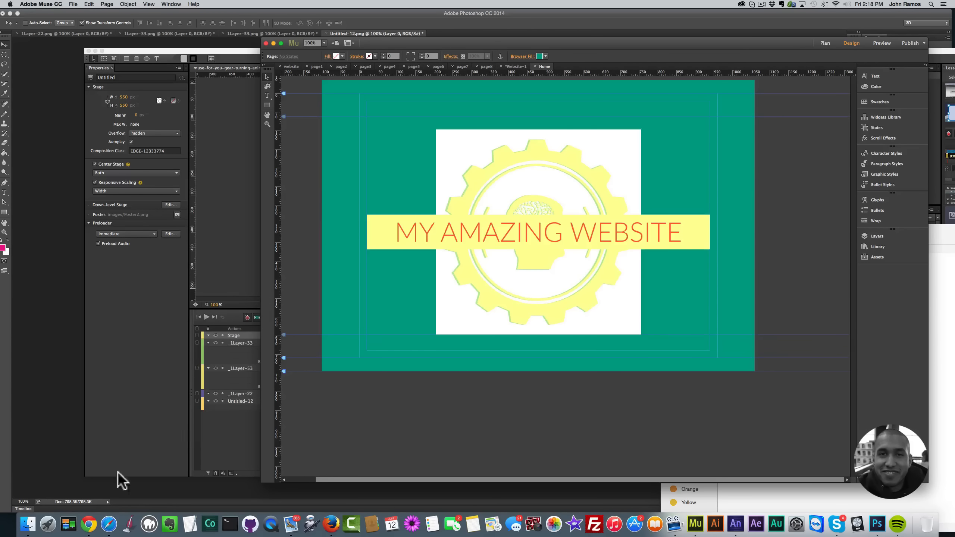
Switch to Finder and go up from muse-for-you-gear-turn-animation 3 to its parent project folder
{"action": "left_click", "coordinate": [28, 524]}
{"action": "left_click_drag", "start_coordinate": [760, 228], "coordinate": [518, 181]}
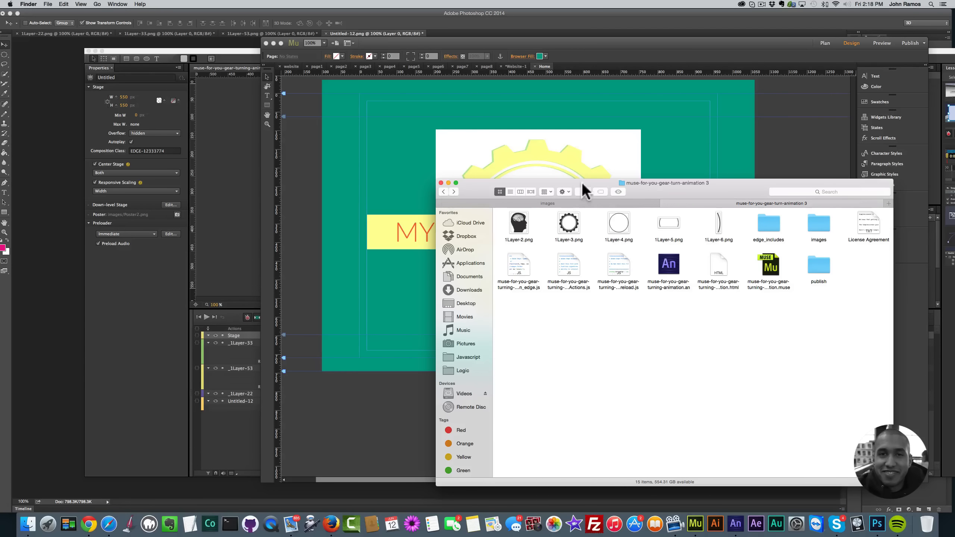
{"action": "left_click_drag", "start_coordinate": [583, 185], "coordinate": [488, 193]}
{"action": "left_click", "coordinate": [394, 189]}
{"action": "left_click_drag", "start_coordinate": [699, 186], "coordinate": [667, 182]}
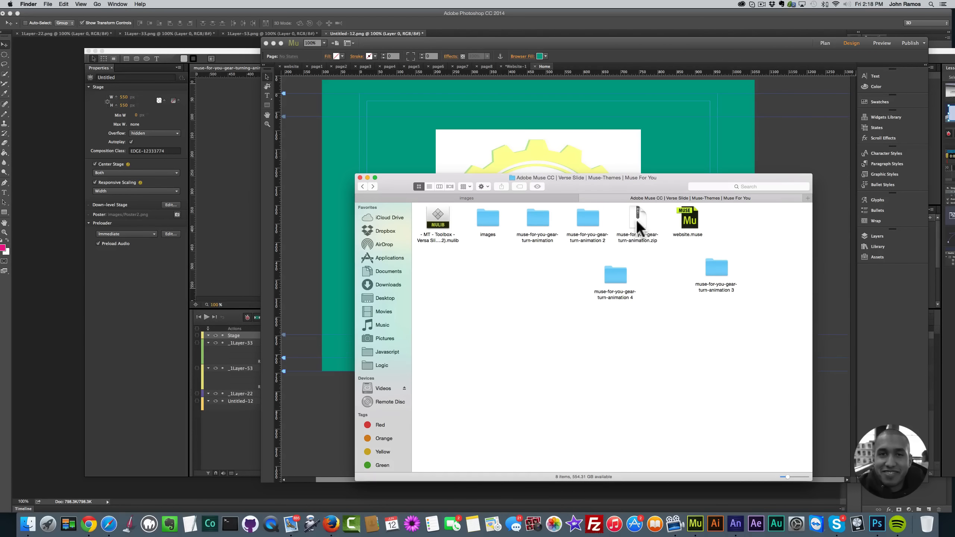
Extract muse-for-you-gear-turn-animation.zip again, and move the old muse-for-you-gear-turn-animation 4 folder to the Trash
{"action": "double_click", "coordinate": [636, 220]}
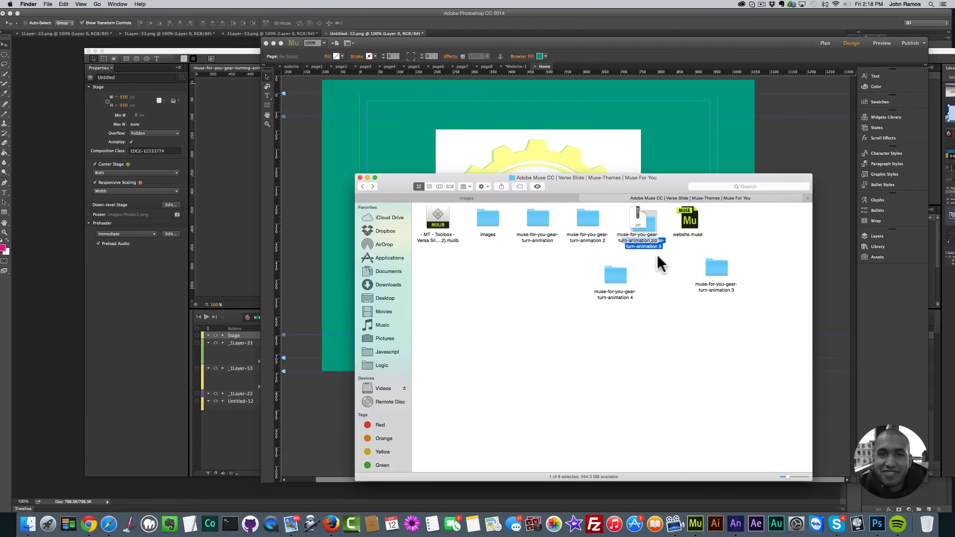
{"action": "left_click_drag", "start_coordinate": [660, 235], "coordinate": [739, 325]}
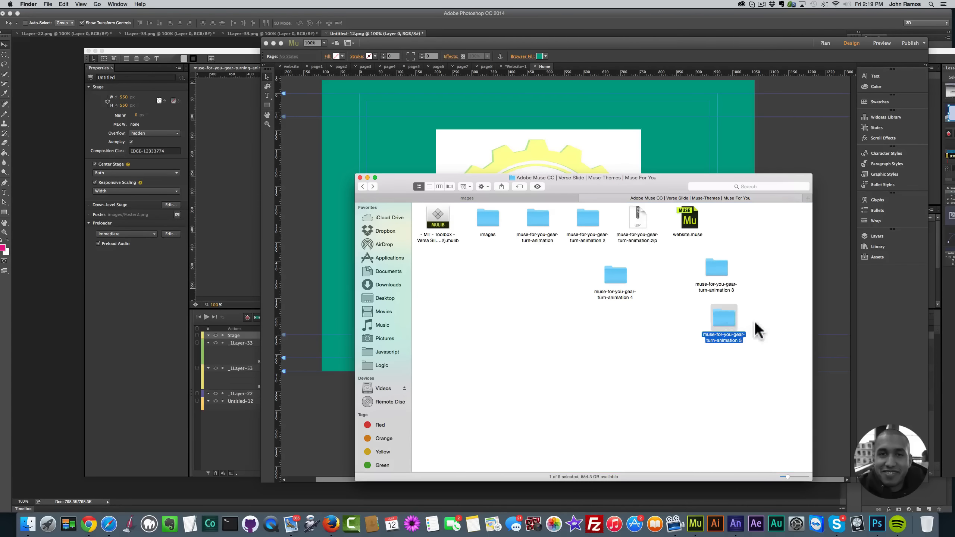
{"action": "left_click", "coordinate": [614, 273]}
{"action": "right_click", "coordinate": [612, 269]}
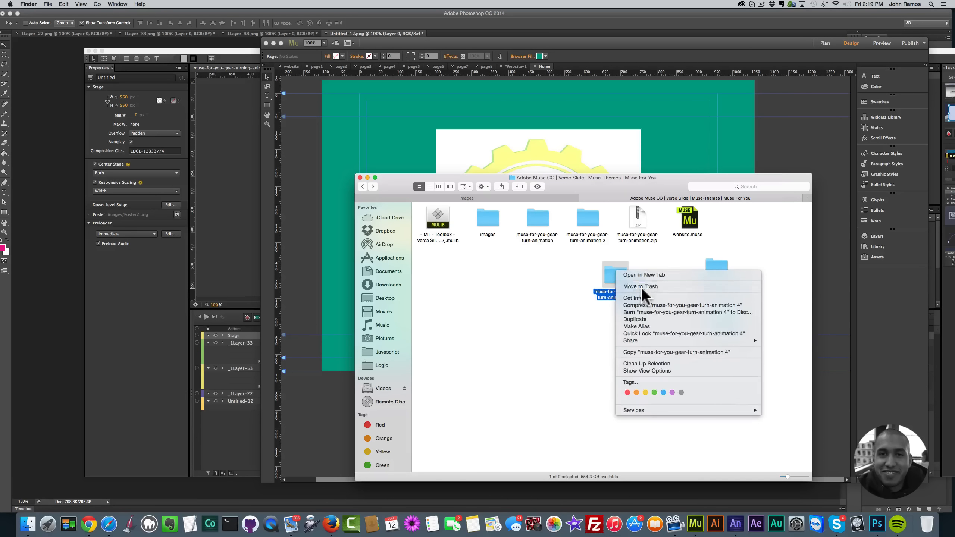
{"action": "left_click", "coordinate": [642, 287]}
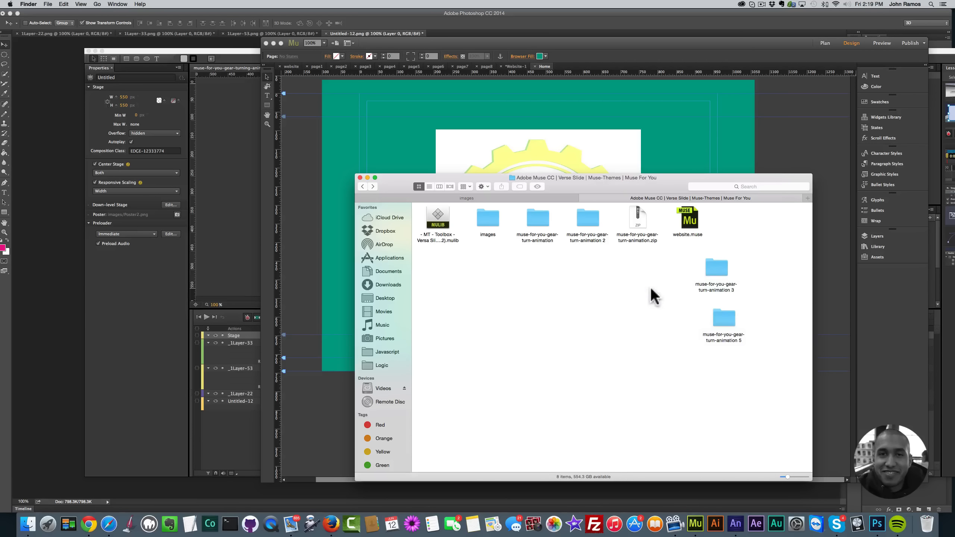
Rename the muse-for-you-gear-turn-animation 5 folder as muse-for-you-gear-turn-animation 4
{"action": "left_click", "coordinate": [738, 341]}
{"action": "left_click_drag", "start_coordinate": [740, 340], "coordinate": [756, 340]}
{"action": "type", "text": "3"}
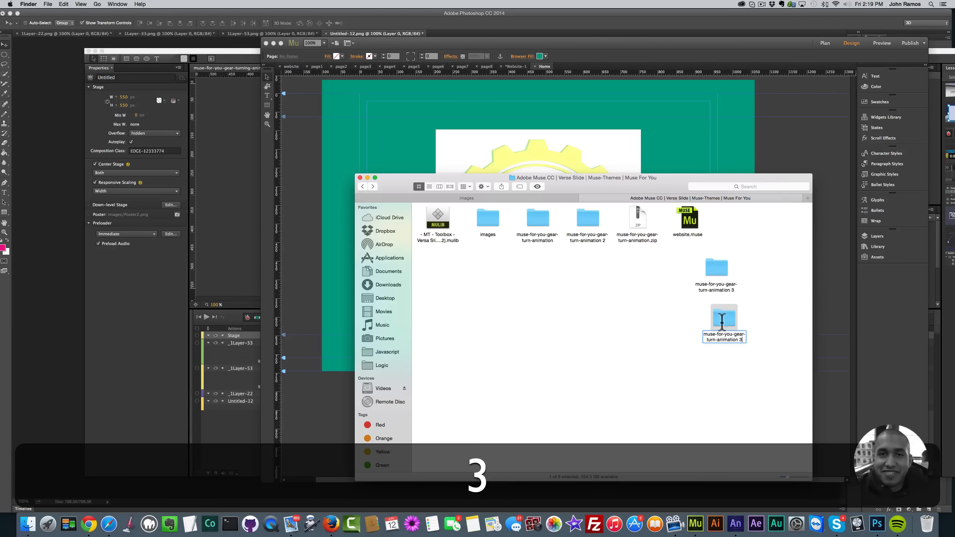
{"action": "key", "text": "BackSpace"}
{"action": "type", "text": "4"}
{"action": "left_click", "coordinate": [532, 273]}
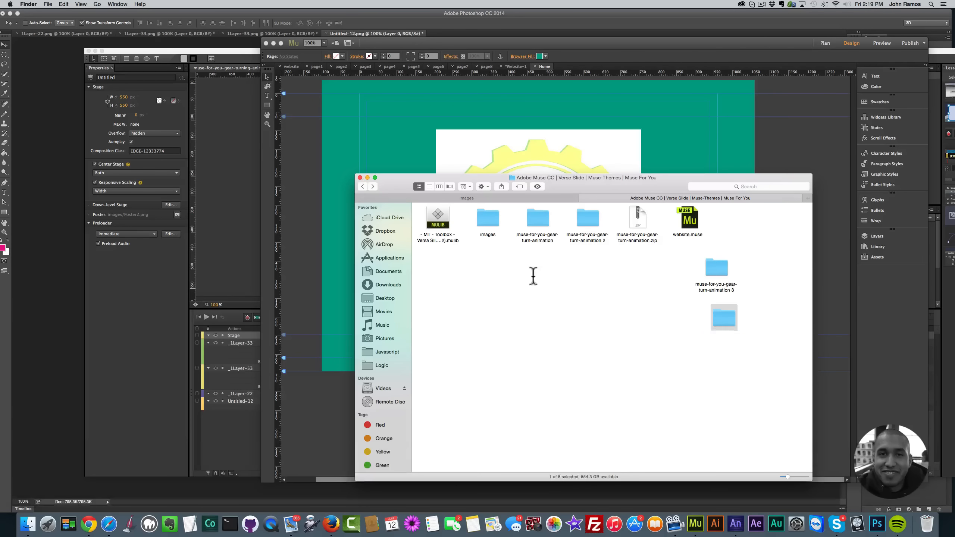
Trash the renamed folder, extract muse-for-you-gear-turn-animation.zip afresh, and place the new folder below muse-for-you-gear-turn-animation 3
{"action": "right_click", "coordinate": [730, 317]}
{"action": "left_click", "coordinate": [709, 333]}
{"action": "double_click", "coordinate": [635, 220]}
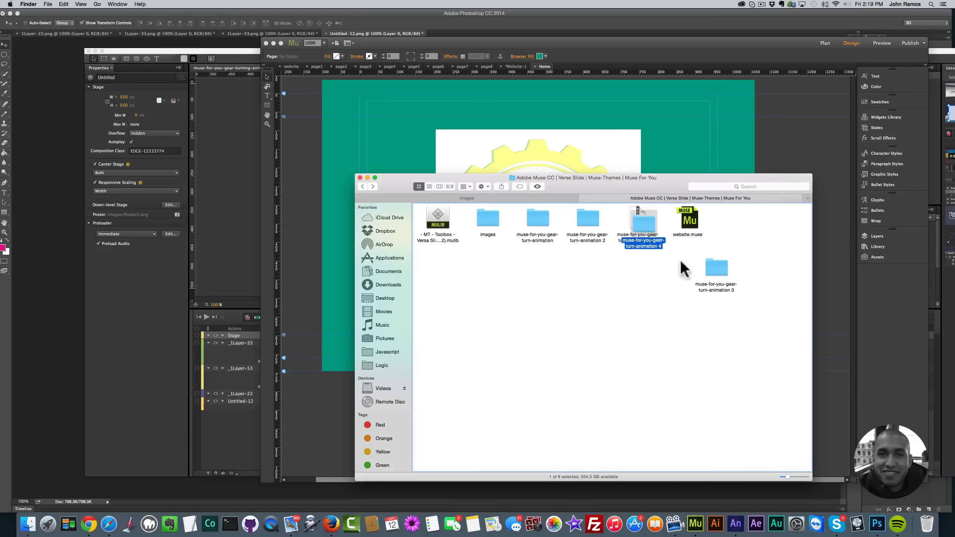
{"action": "left_click_drag", "start_coordinate": [681, 262], "coordinate": [729, 313]}
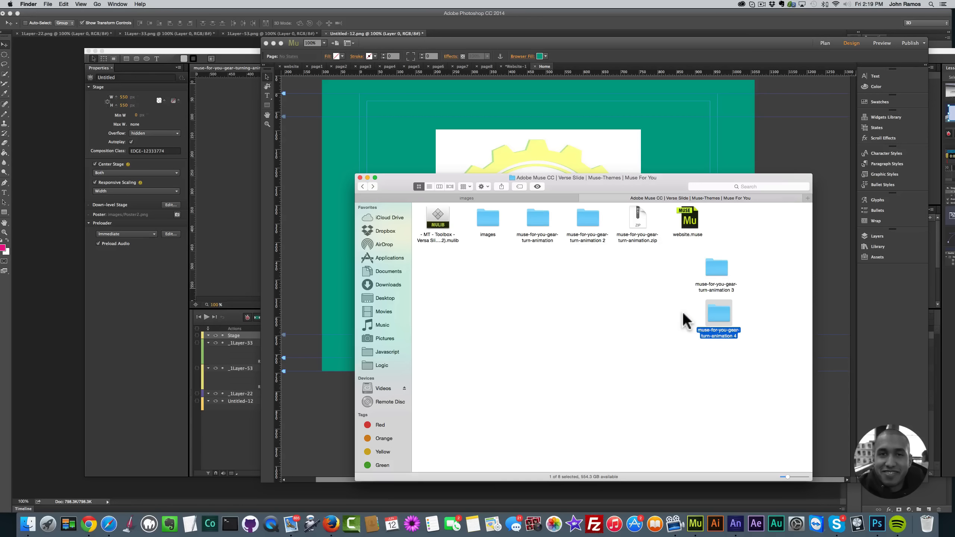
Open 1Layer-22.png from the images folder inside muse-for-you-gear-turn-animation 4 in Photoshop
{"action": "double_click", "coordinate": [718, 316]}
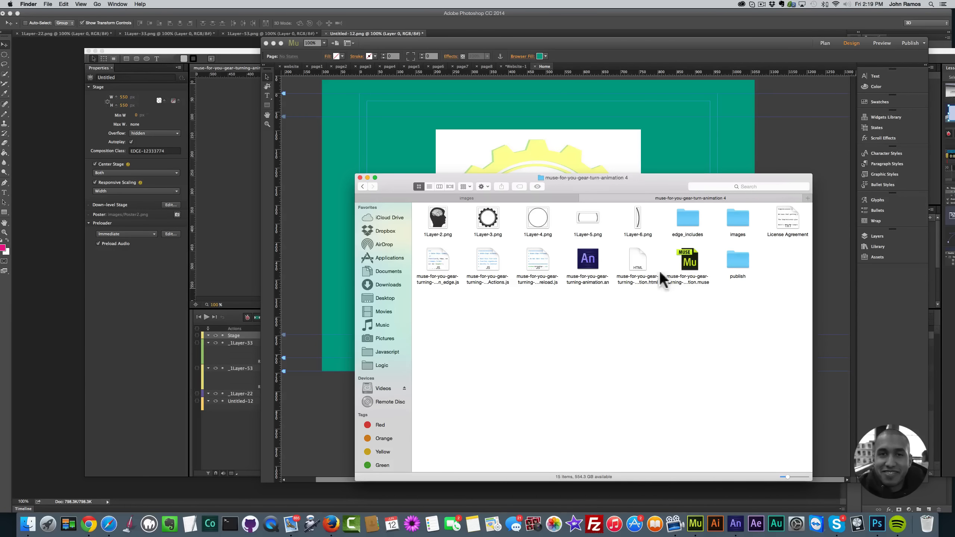
{"action": "double_click", "coordinate": [737, 218]}
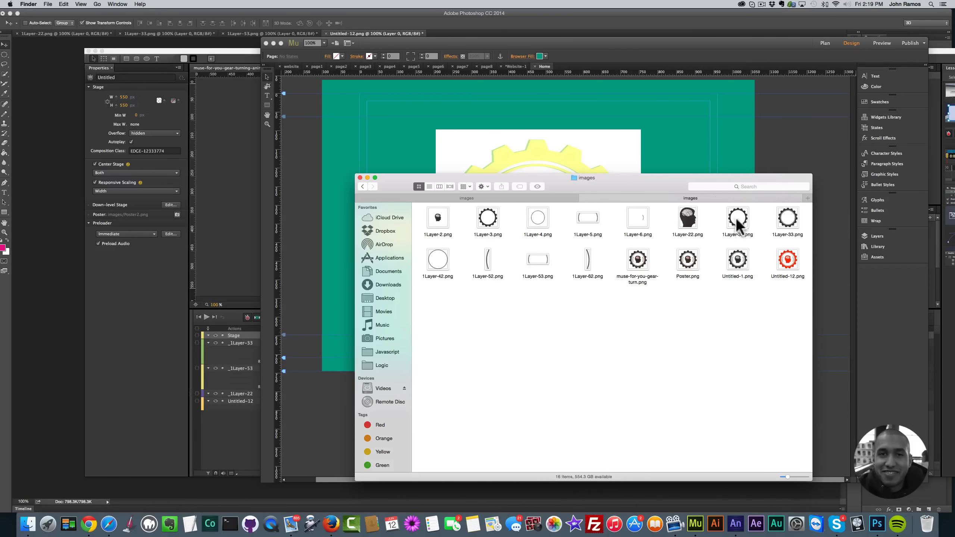
{"action": "right_click", "coordinate": [688, 220]}
{"action": "mouse_move", "coordinate": [767, 222]}
{"action": "left_click", "coordinate": [815, 266]}
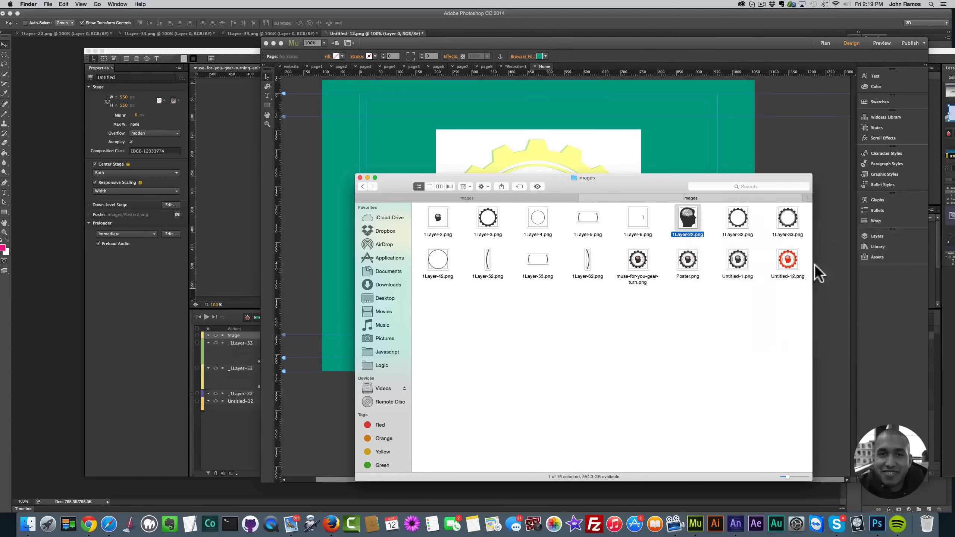
Add a Color Overlay layer style to Layer 0 of the head image
{"action": "right_click", "coordinate": [902, 320]}
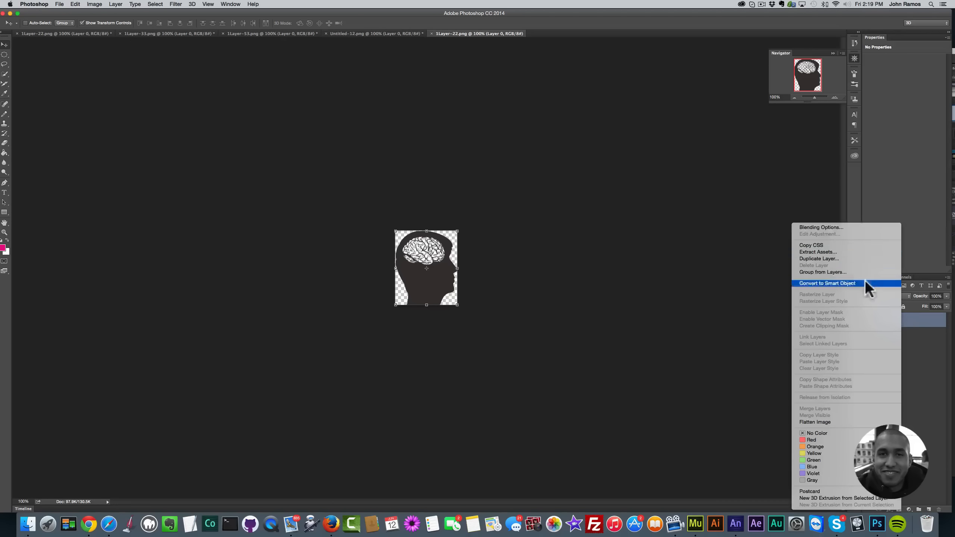
{"action": "left_click", "coordinate": [823, 226]}
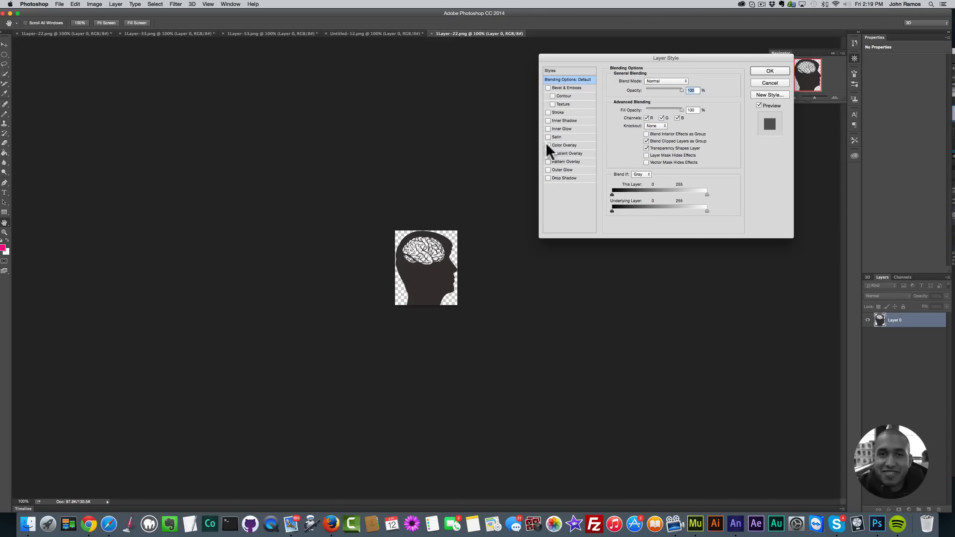
{"action": "left_click", "coordinate": [566, 145]}
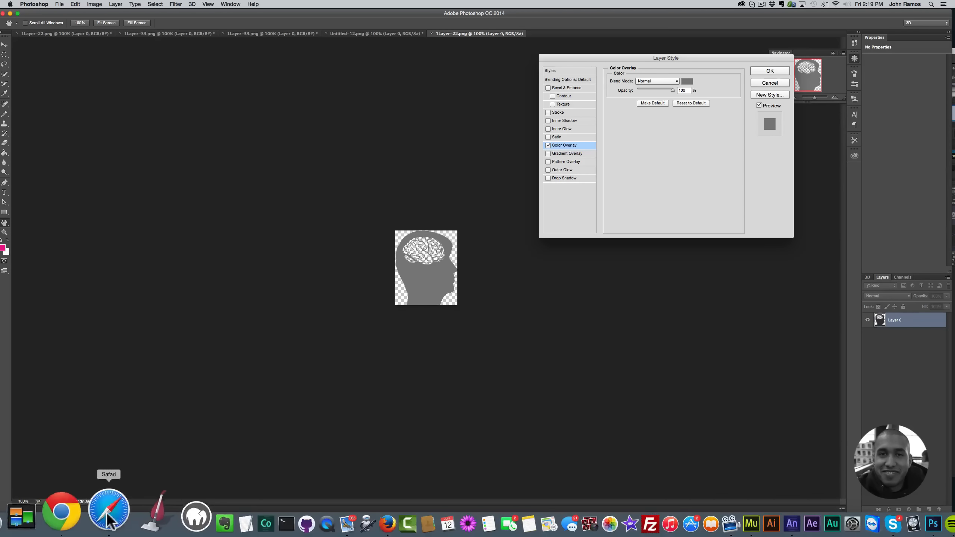
Switch to Chrome and copy the orange hex value FF6138 from the Adobe Color theme
{"action": "left_click", "coordinate": [89, 524]}
{"action": "left_click", "coordinate": [808, 137]}
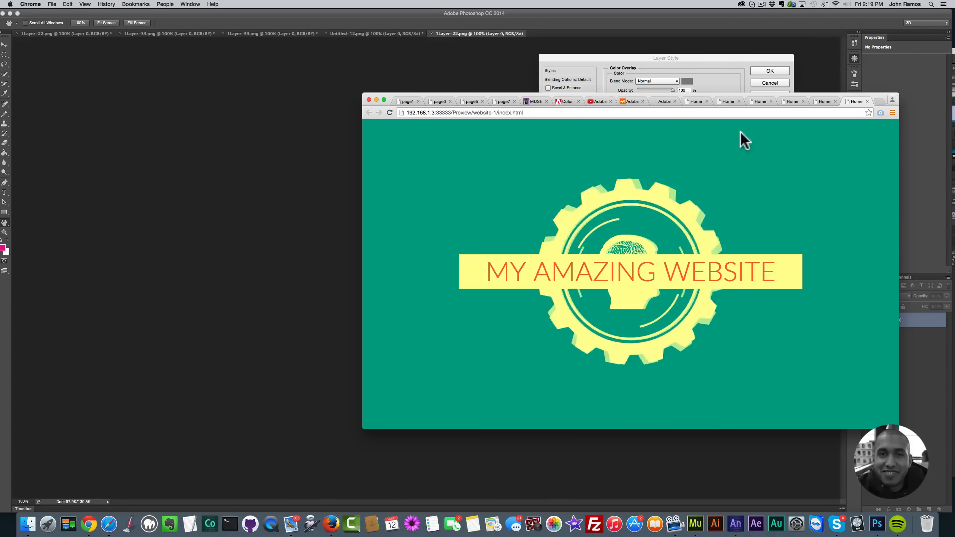
{"action": "left_click", "coordinate": [572, 100]}
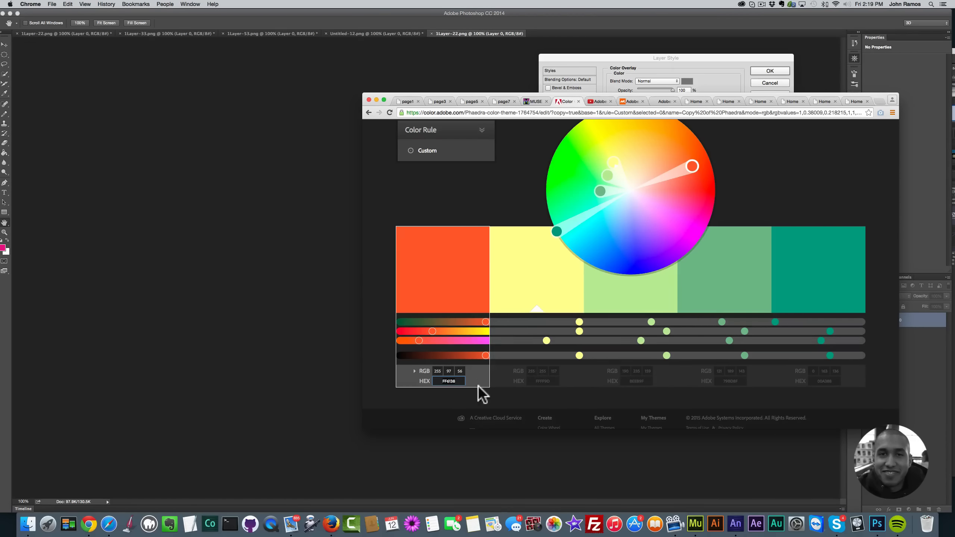
{"action": "key", "text": "super+c"}
Return to Photoshop and apply the copied orange FF6138 as the head's overlay color
{"action": "left_click", "coordinate": [617, 75]}
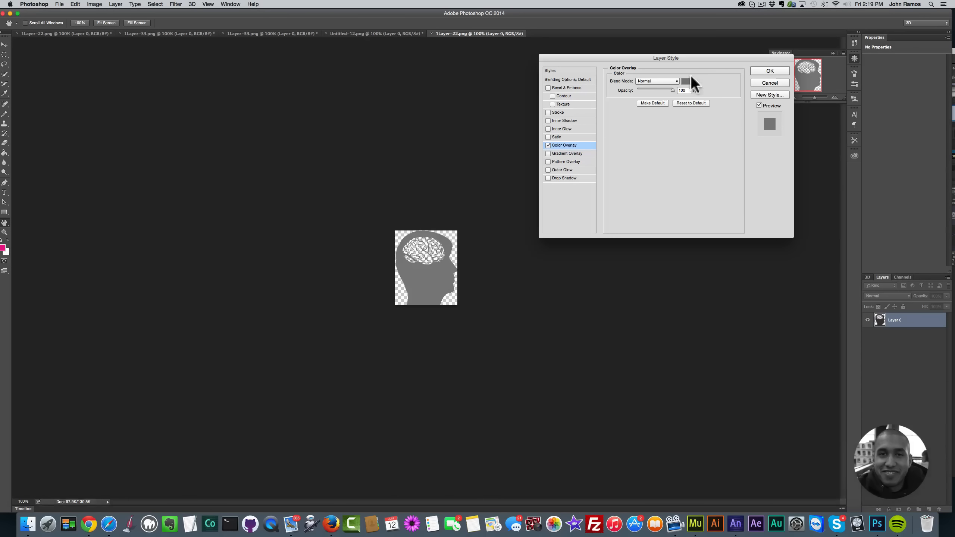
{"action": "left_click", "coordinate": [688, 80]}
{"action": "key", "text": "super+v"}
{"action": "left_click", "coordinate": [365, 74]}
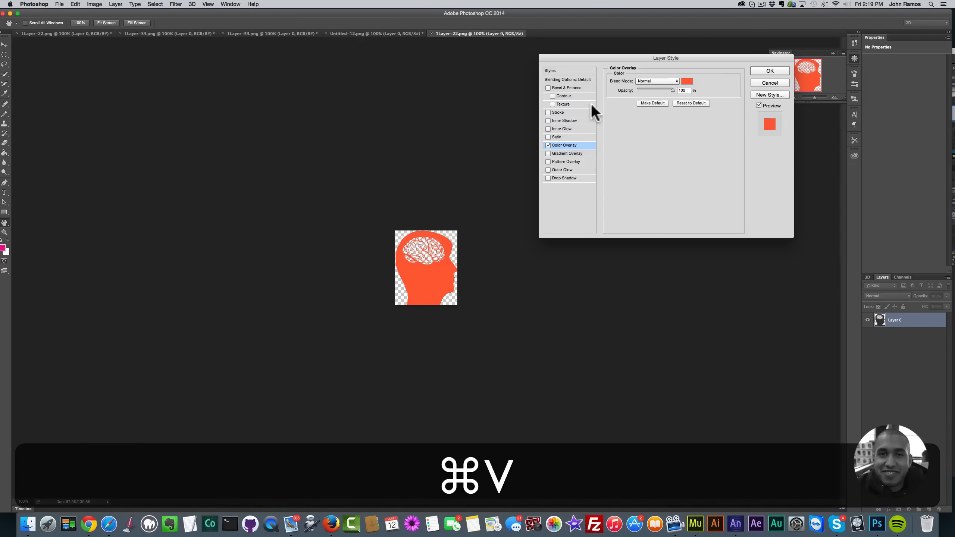
{"action": "left_click", "coordinate": [770, 71]}
Save the orange head for web as a PNG-24, replacing 1Layer-22.png in the images folder of muse-for-you-gear-turn-animation 4
{"action": "left_click", "coordinate": [60, 4]}
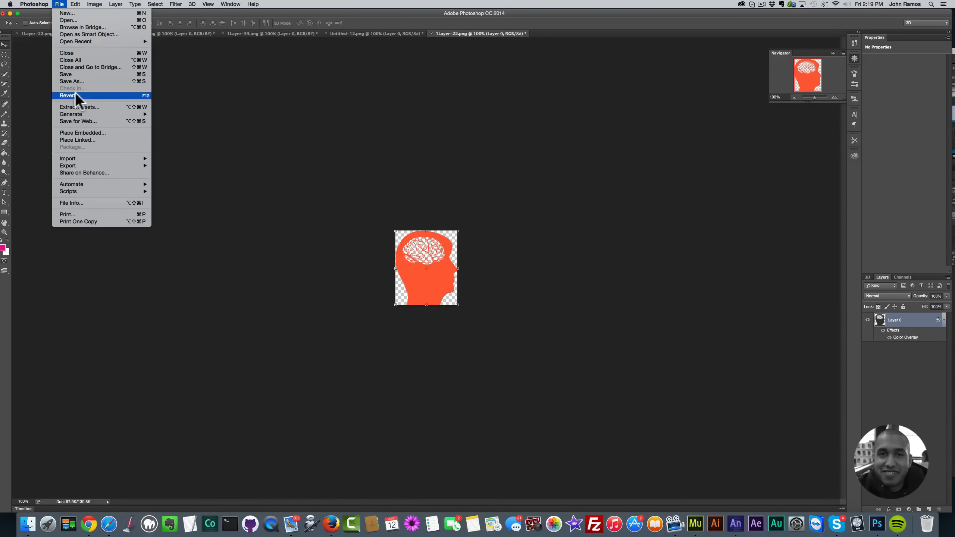
{"action": "left_click", "coordinate": [79, 121]}
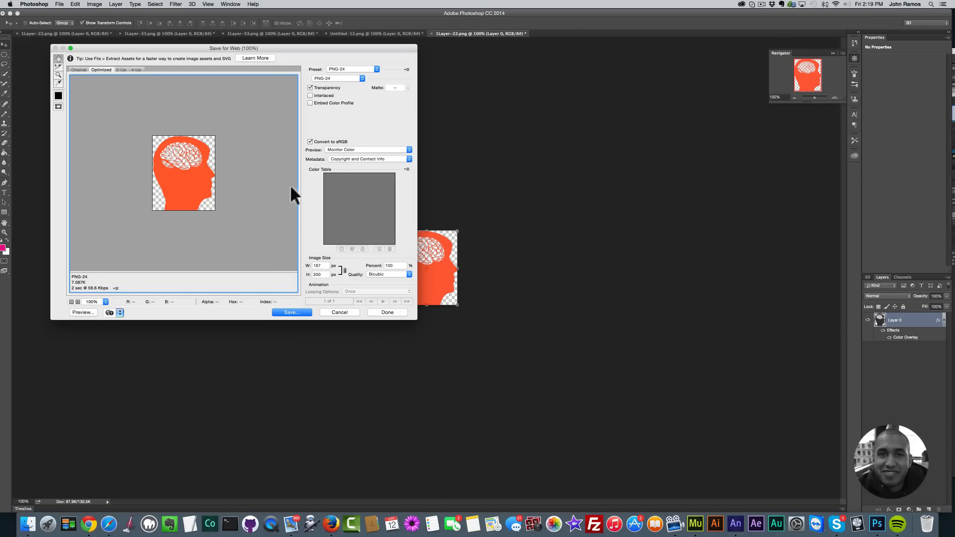
{"action": "left_click", "coordinate": [292, 312]}
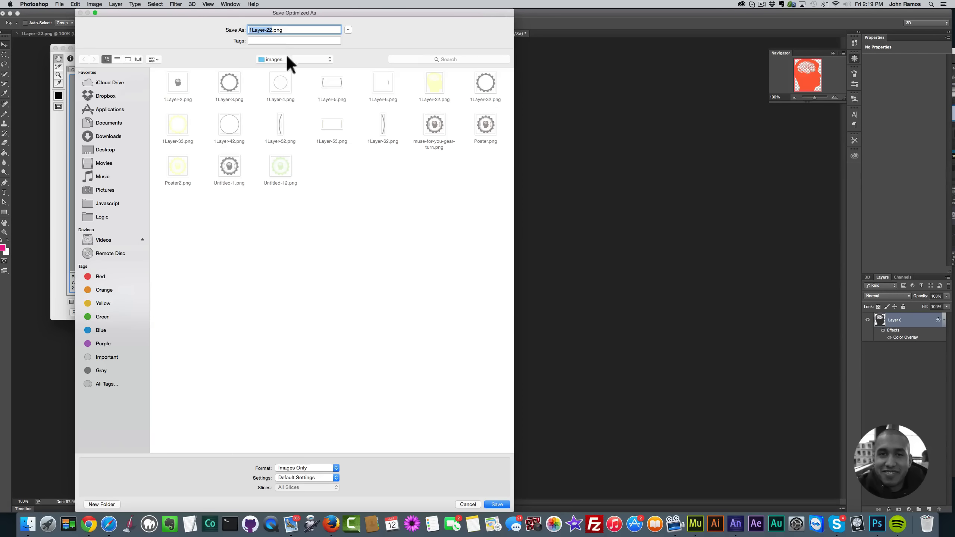
{"action": "left_click", "coordinate": [288, 58]}
{"action": "left_click", "coordinate": [286, 64]}
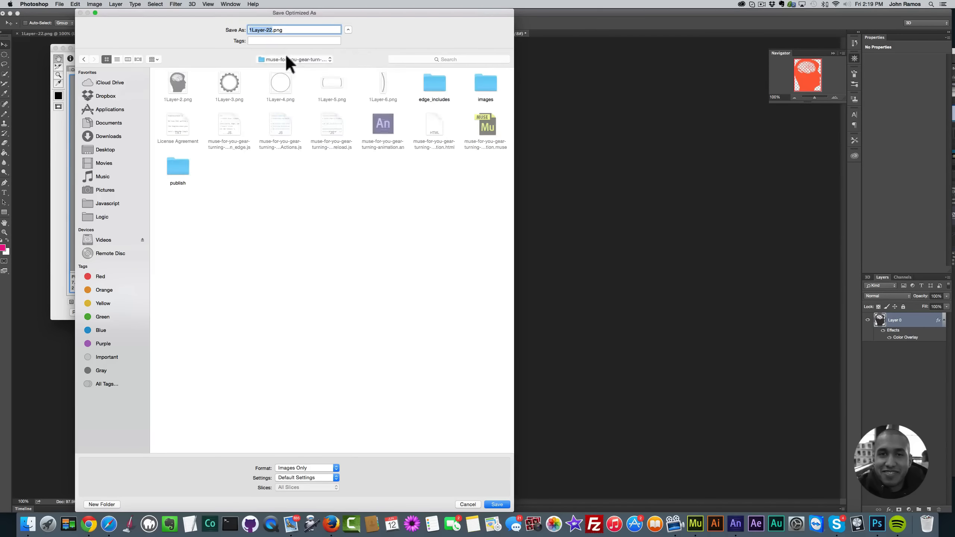
{"action": "left_click", "coordinate": [287, 57]}
{"action": "left_click", "coordinate": [294, 79]}
{"action": "left_click", "coordinate": [436, 93]}
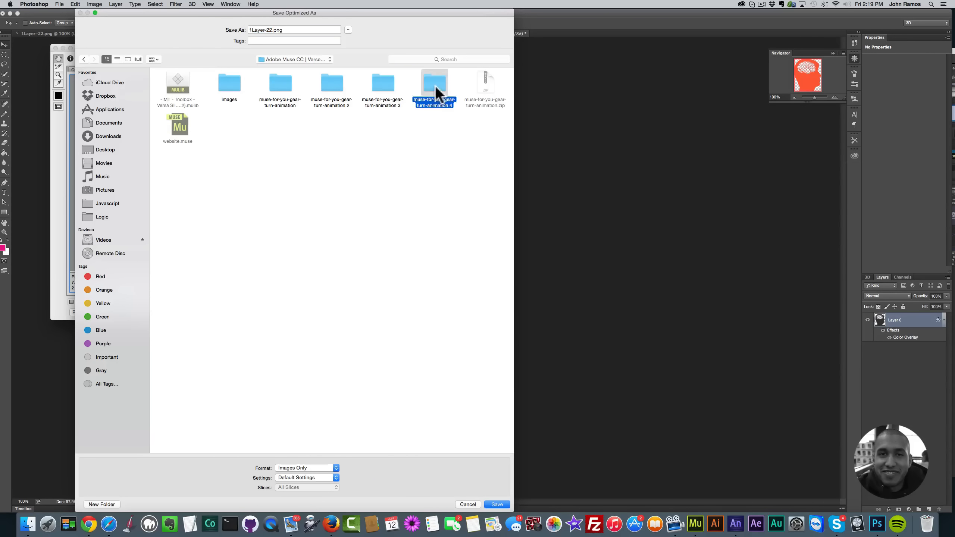
{"action": "double_click", "coordinate": [436, 94]}
{"action": "double_click", "coordinate": [488, 86]}
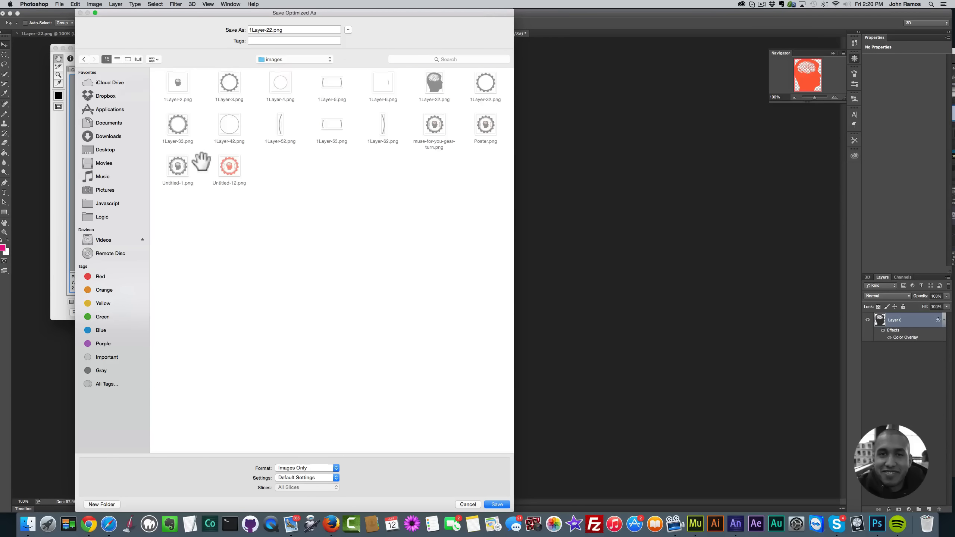
{"action": "left_click", "coordinate": [506, 506]}
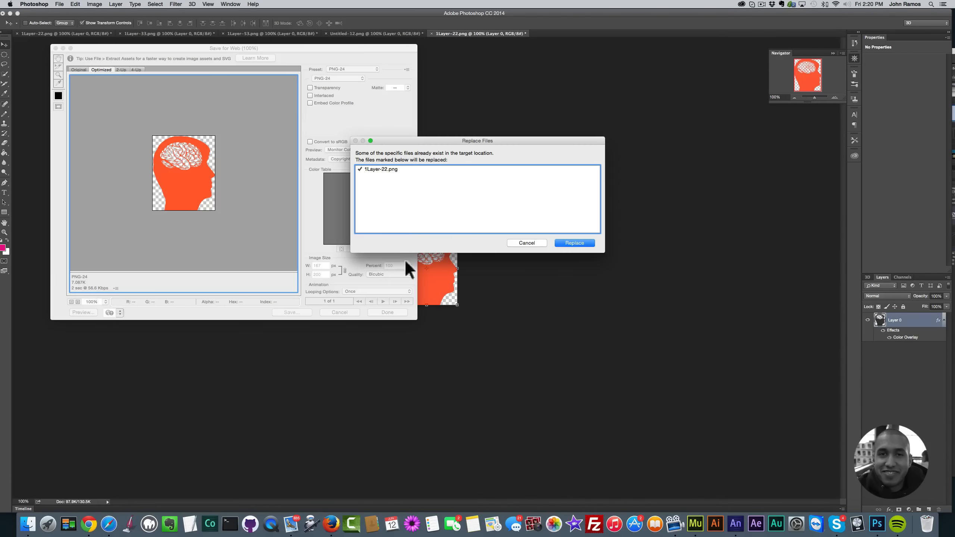
{"action": "left_click", "coordinate": [574, 242]}
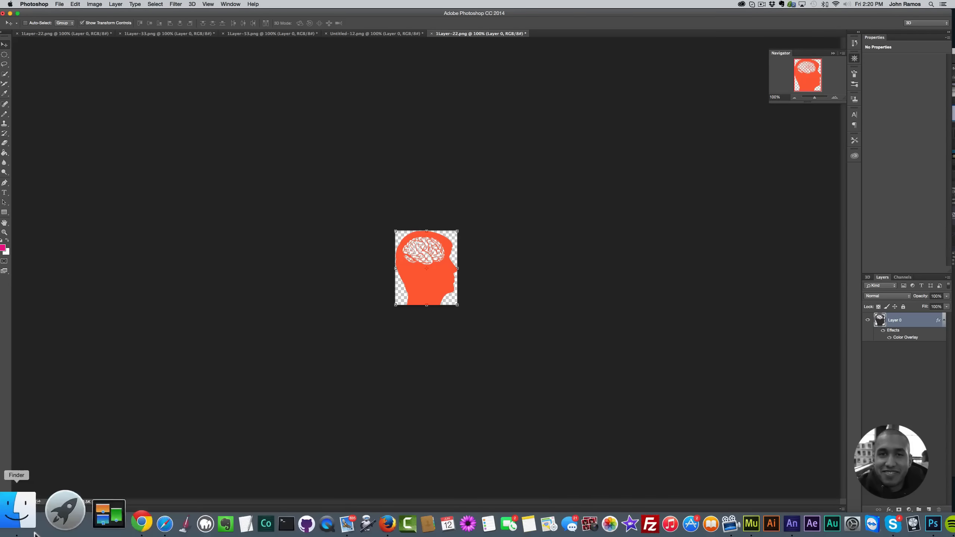
Switch to Finder and open 1Layer-33.png from the same images folder in Photoshop
{"action": "left_click", "coordinate": [27, 523]}
{"action": "left_click", "coordinate": [787, 218]}
{"action": "right_click", "coordinate": [787, 216]}
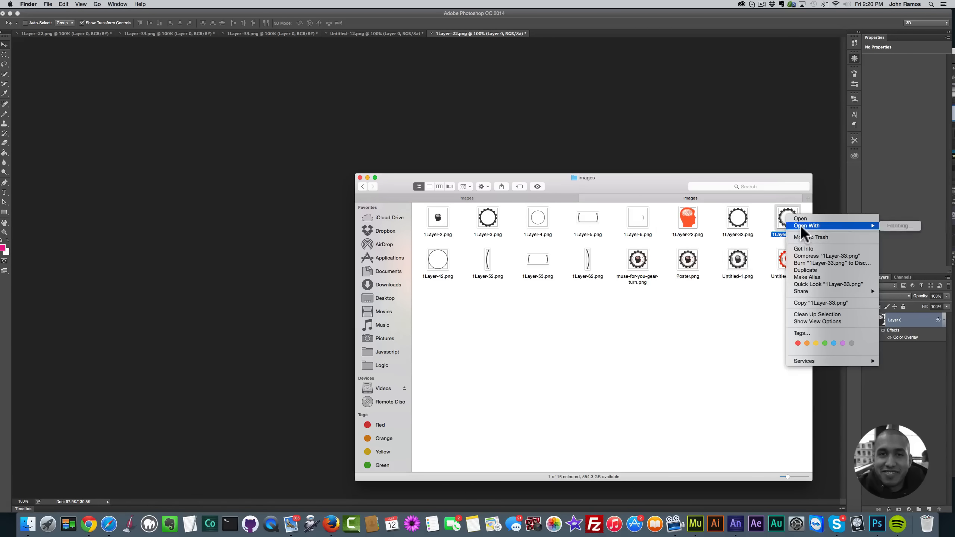
{"action": "mouse_move", "coordinate": [807, 226]}
{"action": "left_click", "coordinate": [734, 271]}
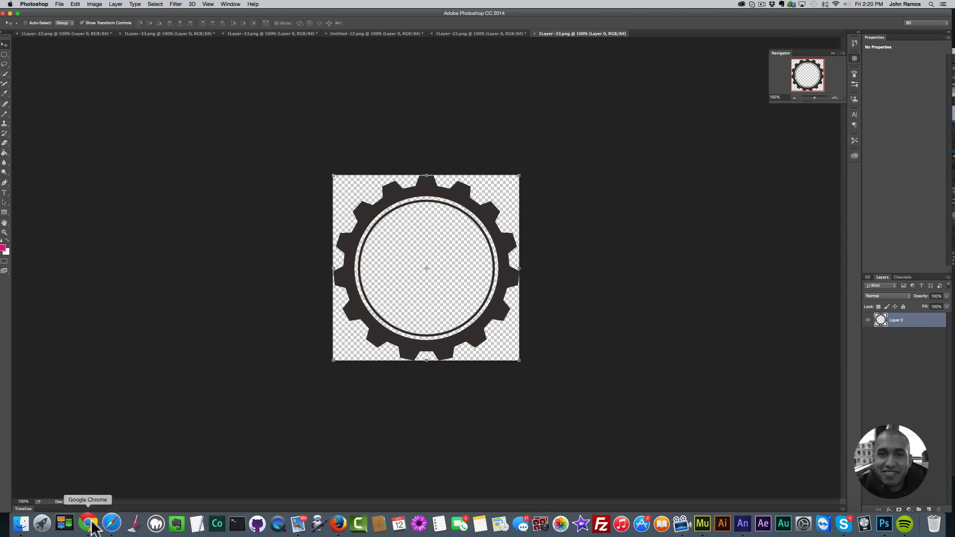
Apply a Color Overlay with the copied orange FF6138 to Layer 0 of the gear image
{"action": "right_click", "coordinate": [919, 322]}
{"action": "left_click", "coordinate": [842, 227]}
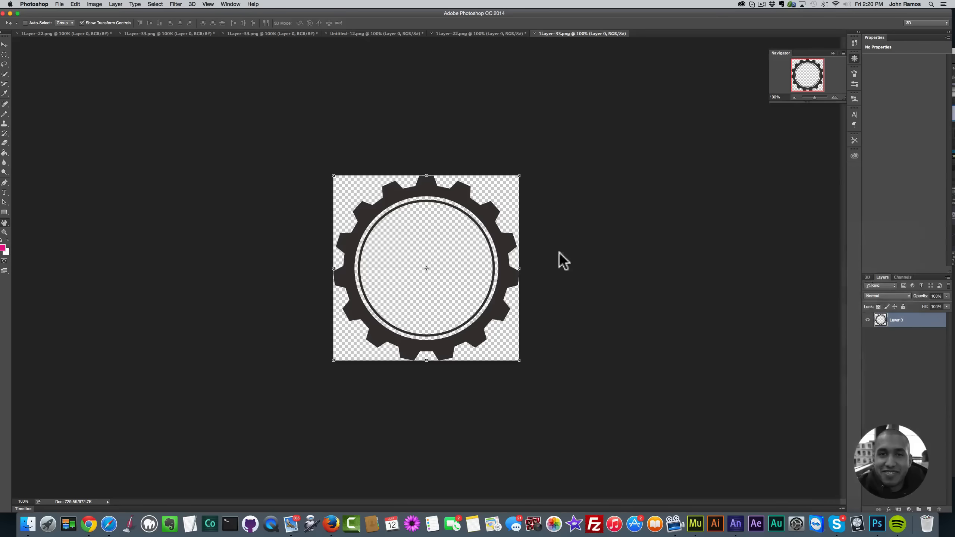
{"action": "left_click", "coordinate": [557, 145]}
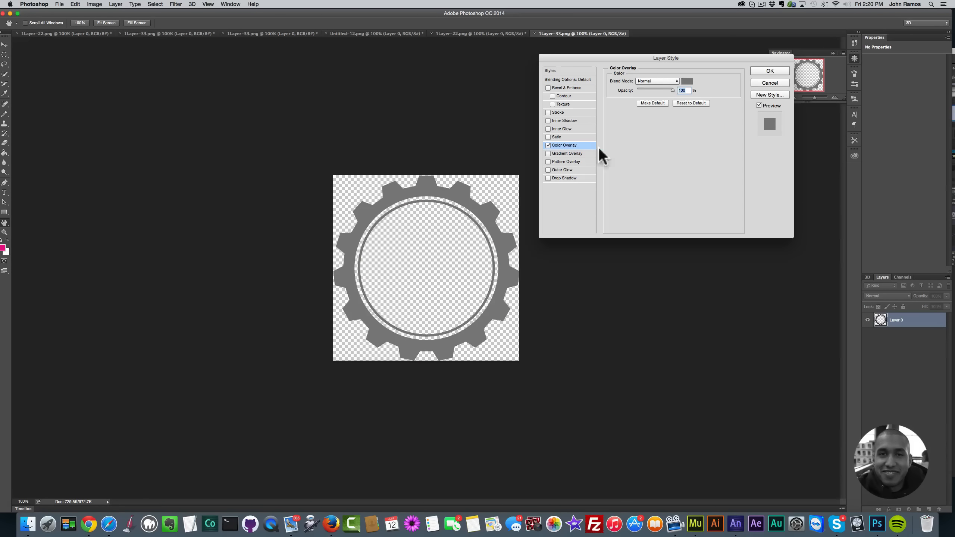
{"action": "left_click", "coordinate": [687, 82]}
{"action": "key", "text": "cmd+v"}
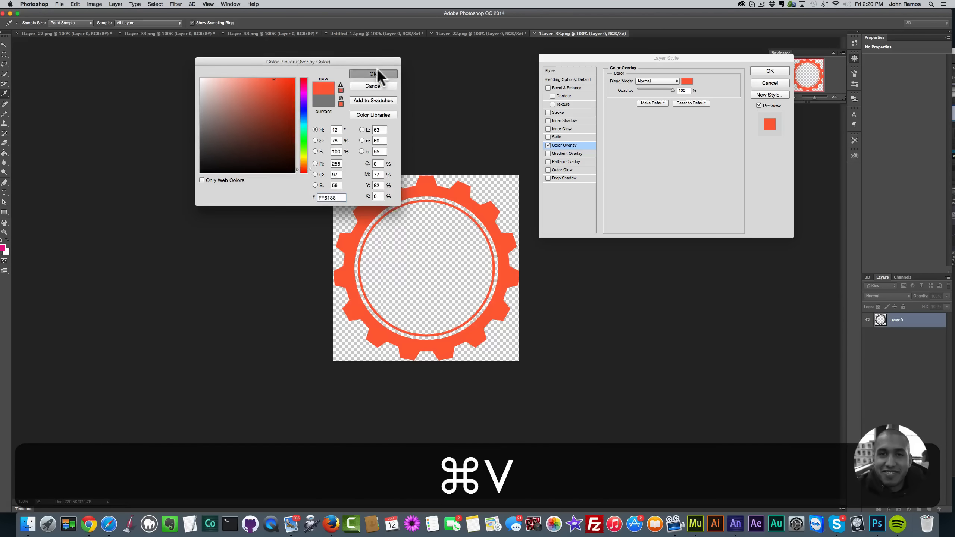
{"action": "left_click", "coordinate": [377, 72]}
{"action": "left_click", "coordinate": [770, 72]}
Save the orange gear for web as a PNG-24, replacing 1Layer-33.png in the images folder
{"action": "left_click", "coordinate": [59, 4]}
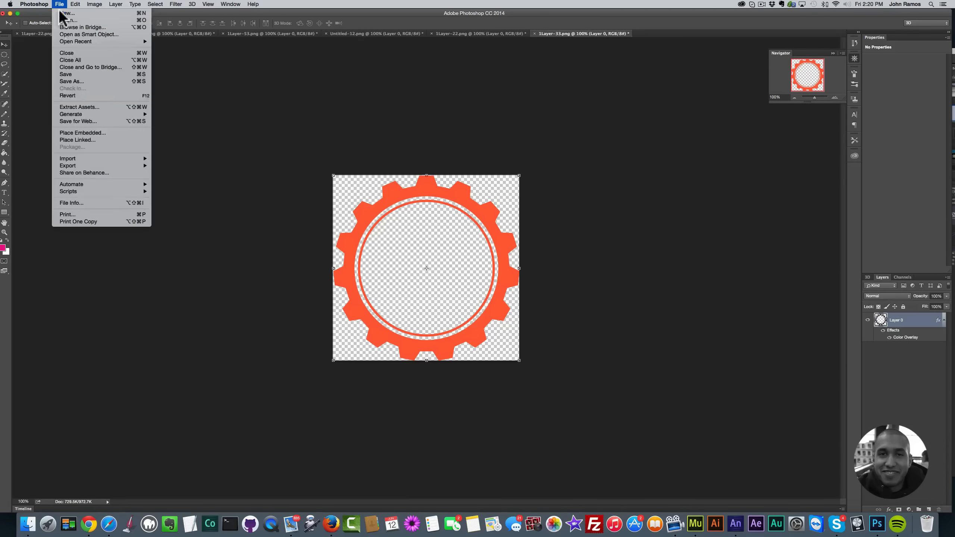
{"action": "left_click", "coordinate": [83, 121]}
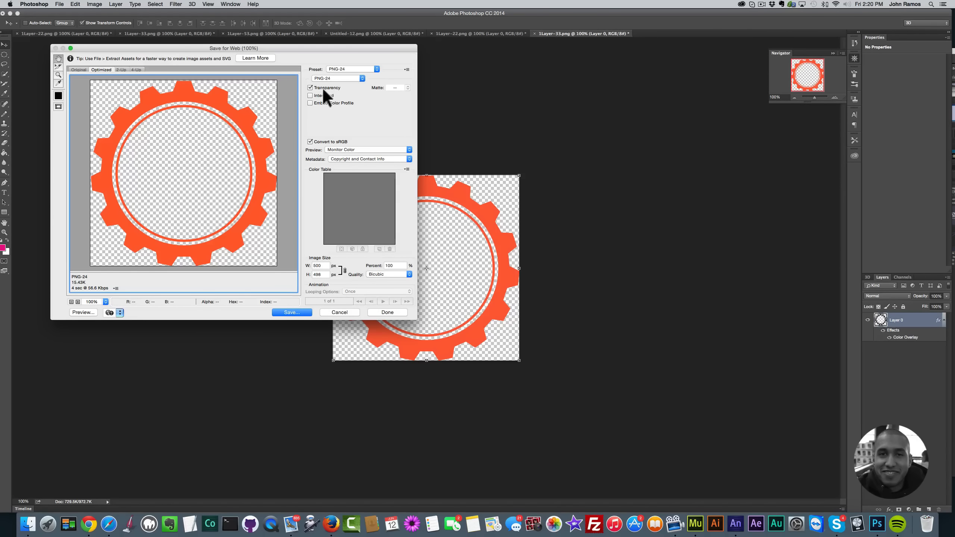
{"action": "left_click", "coordinate": [300, 313]}
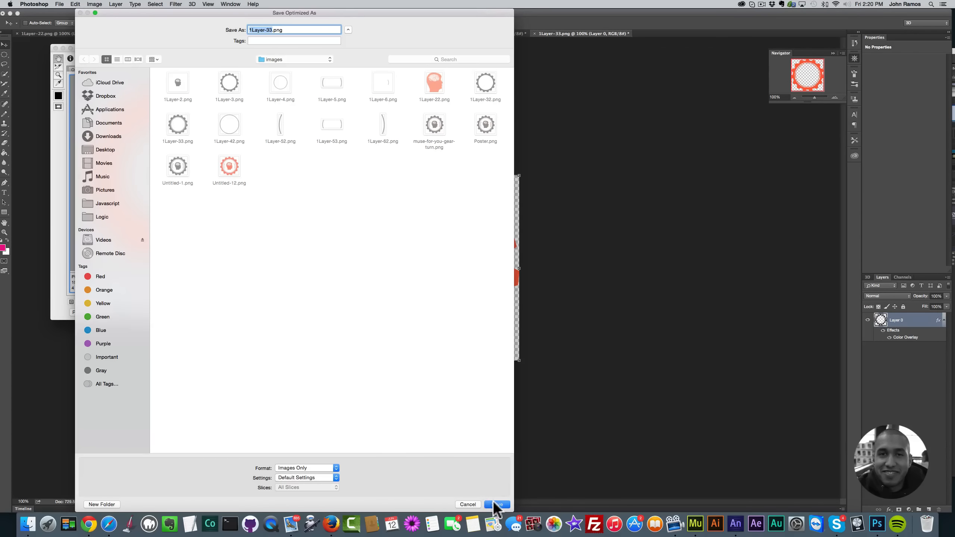
{"action": "left_click", "coordinate": [495, 504]}
{"action": "left_click", "coordinate": [563, 243]}
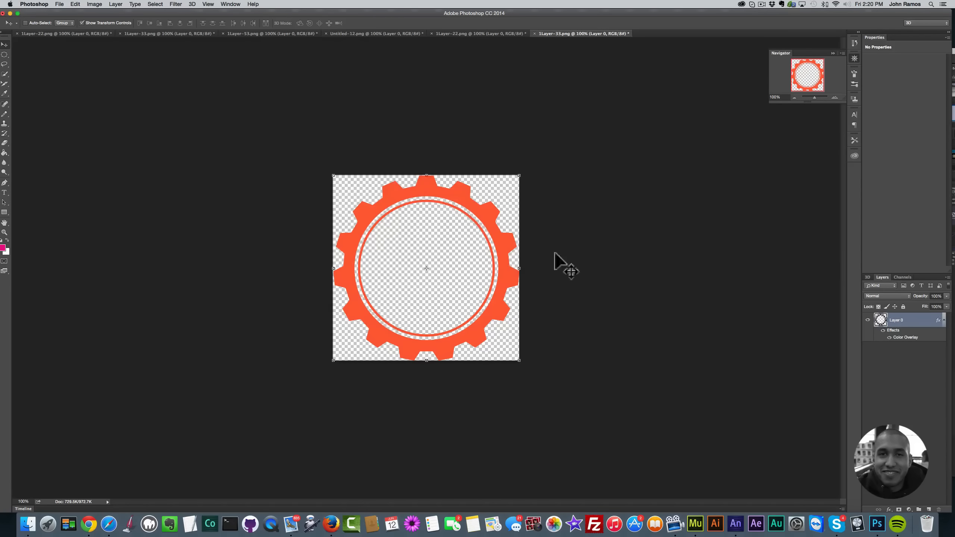
Switch to Finder and open 1Layer-53.png from the images folder in Photoshop CC 2014
{"action": "left_click", "coordinate": [28, 524]}
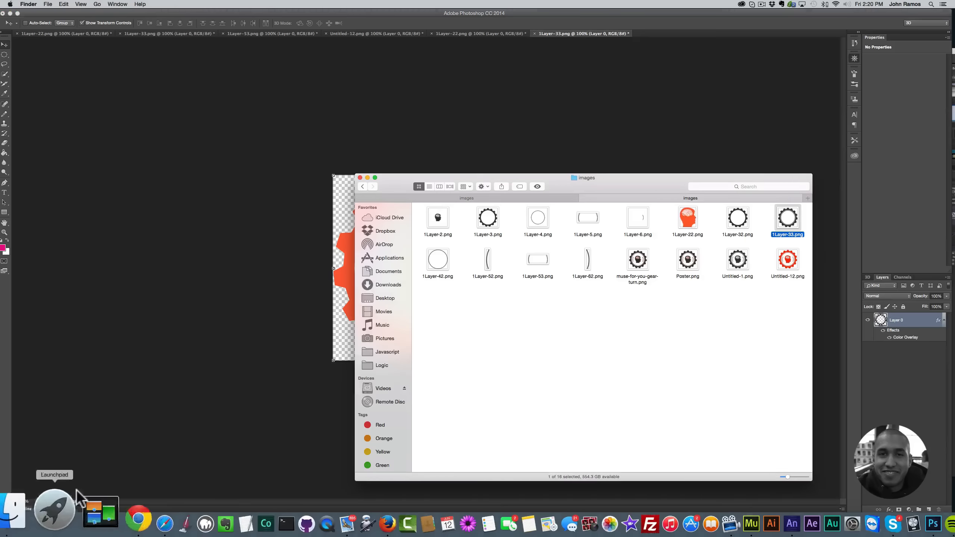
{"action": "right_click", "coordinate": [538, 255]}
{"action": "mouse_move", "coordinate": [553, 268]}
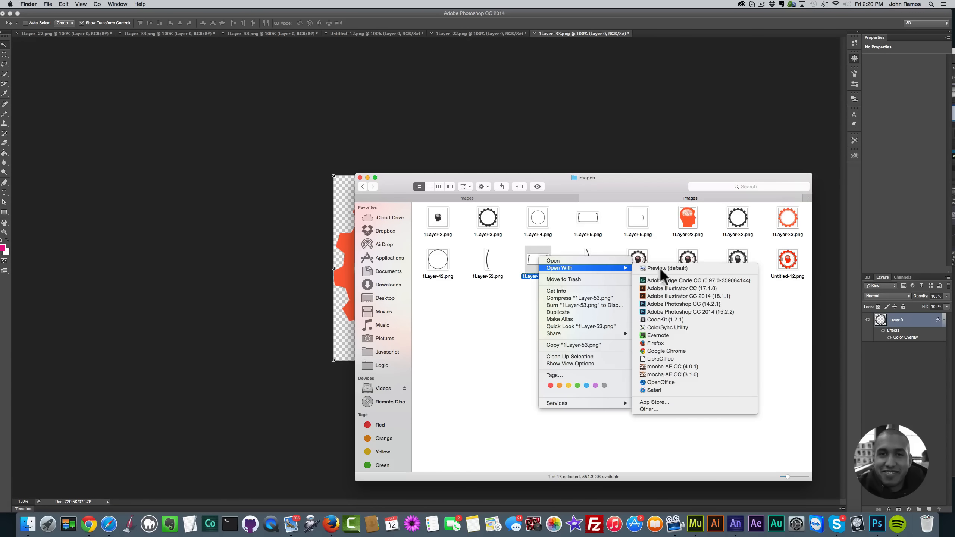
{"action": "left_click", "coordinate": [680, 312]}
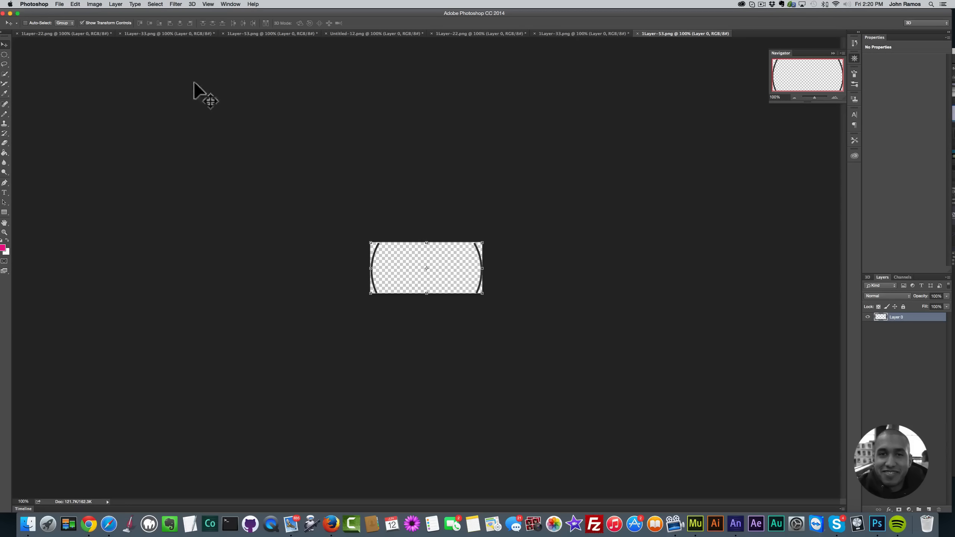
Apply a Color Overlay with the copied orange FF6138 to Layer 0 of the curved side lines image
{"action": "left_click", "coordinate": [905, 323]}
{"action": "right_click", "coordinate": [898, 315]}
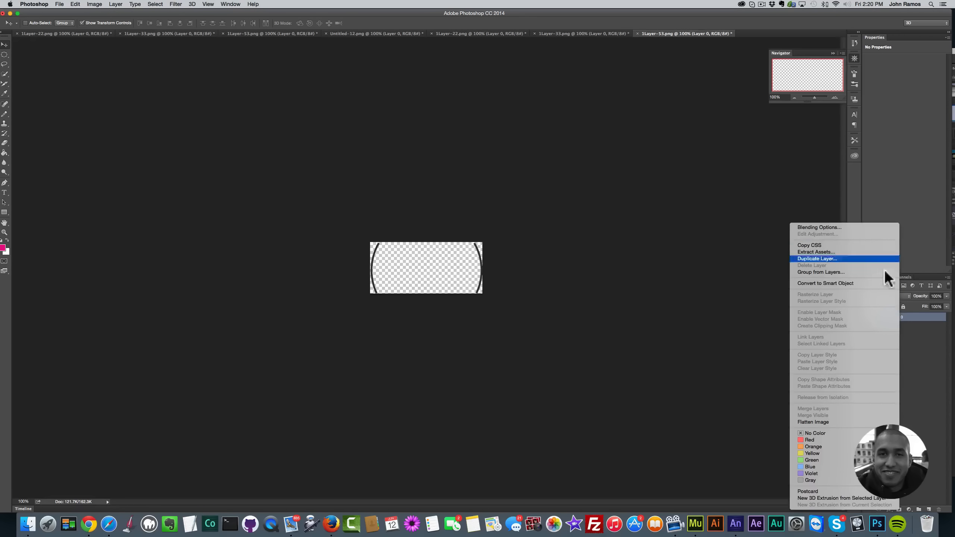
{"action": "left_click", "coordinate": [853, 229]}
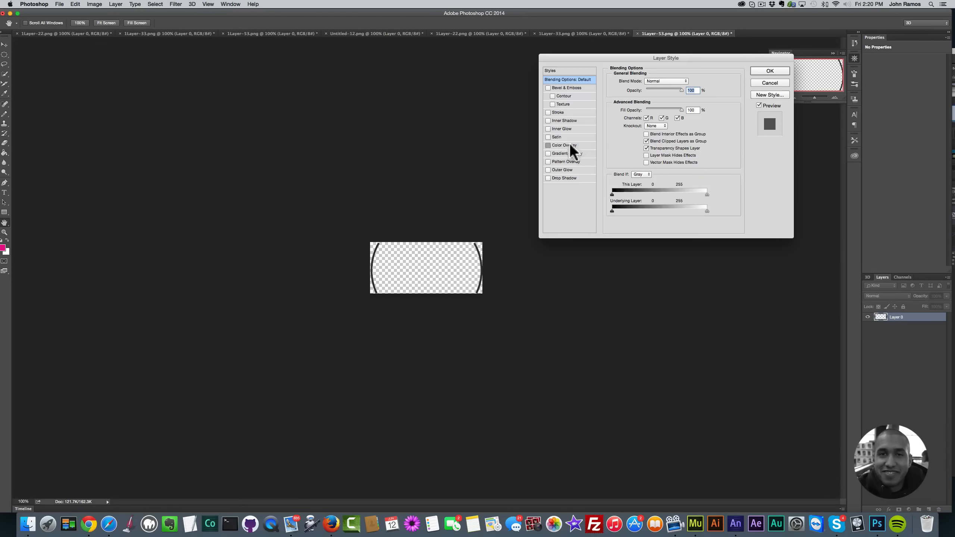
{"action": "left_click", "coordinate": [569, 145]}
{"action": "left_click", "coordinate": [687, 81]}
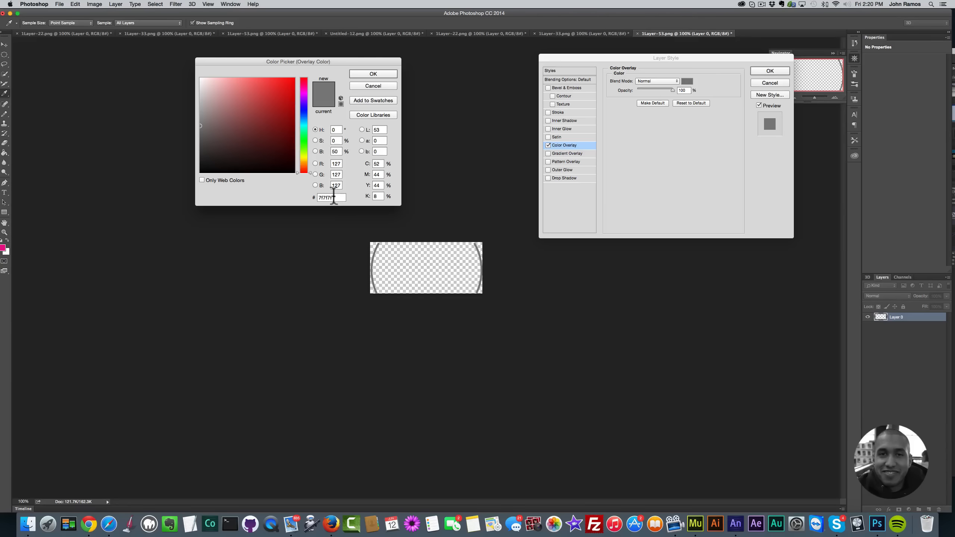
{"action": "key", "text": "super+v"}
{"action": "left_click", "coordinate": [367, 73]}
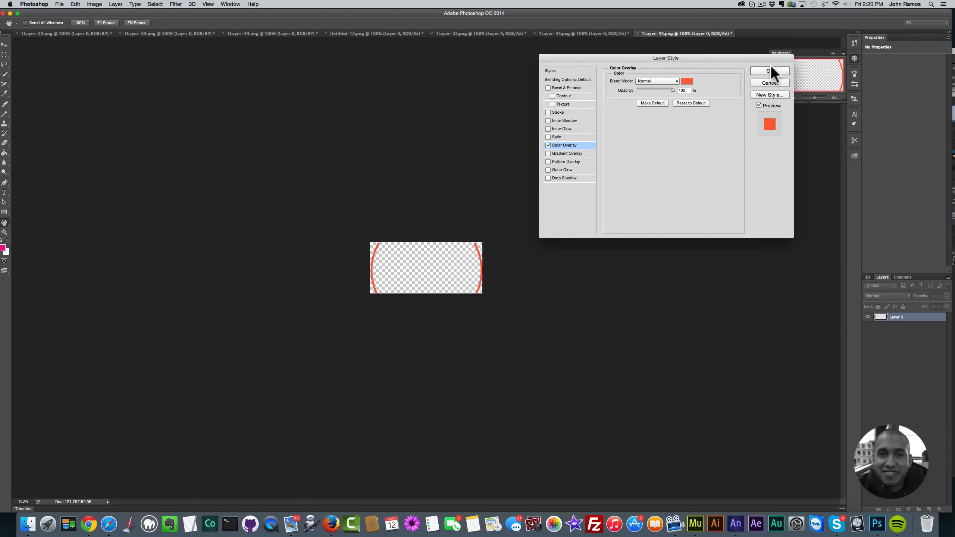
{"action": "left_click", "coordinate": [771, 71]}
Save the orange side lines for web as a PNG-24, replacing 1Layer-53.png in the images folder
{"action": "left_click", "coordinate": [59, 4]}
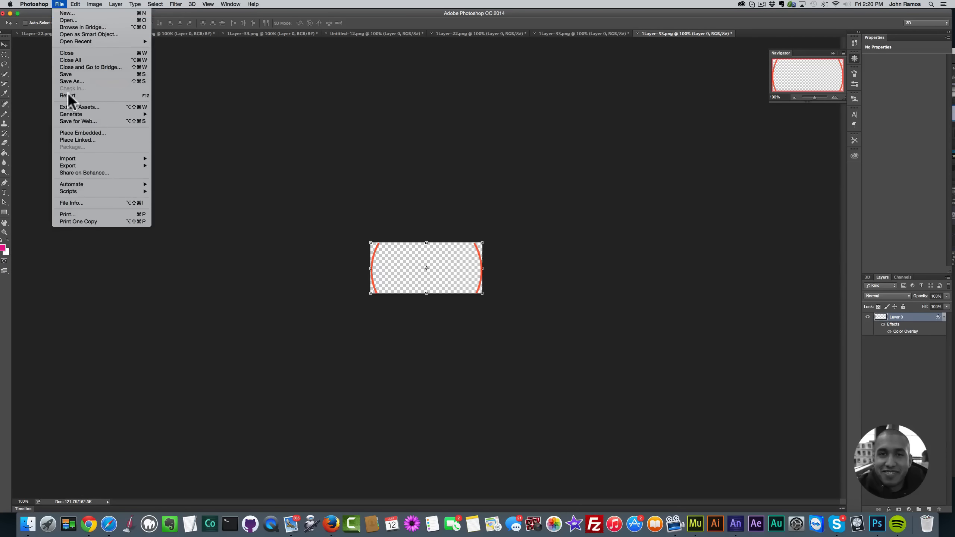
{"action": "left_click", "coordinate": [81, 121]}
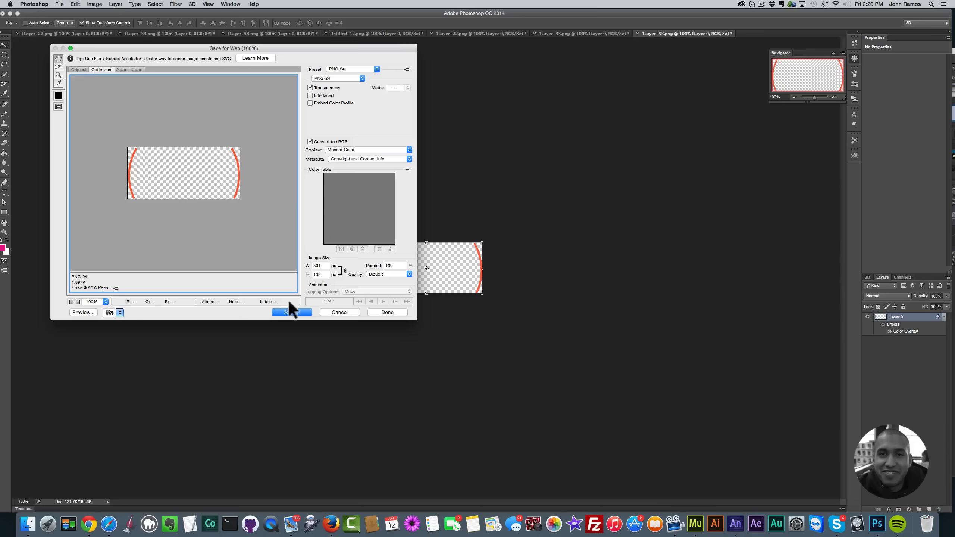
{"action": "left_click", "coordinate": [292, 313]}
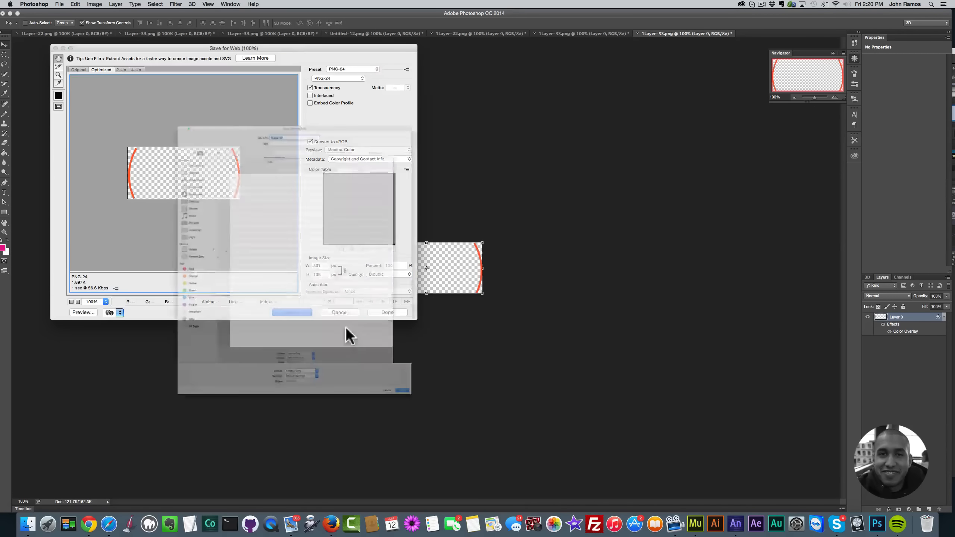
{"action": "left_click", "coordinate": [497, 504]}
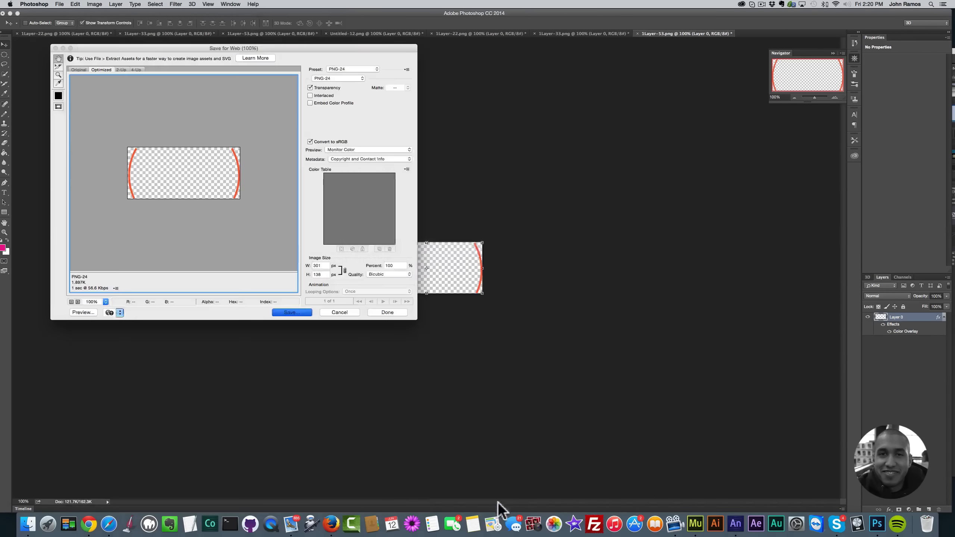
{"action": "left_click", "coordinate": [576, 242]}
Switch to Finder and open Untitled-12.png from the images folder in Photoshop CC 2014
{"action": "left_click", "coordinate": [28, 523]}
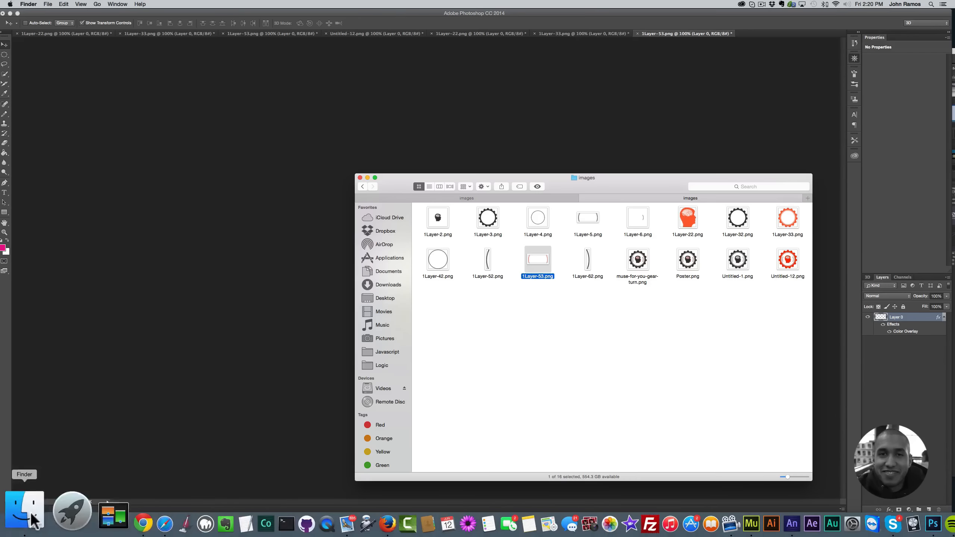
{"action": "left_click", "coordinate": [786, 259]}
{"action": "right_click", "coordinate": [789, 259]}
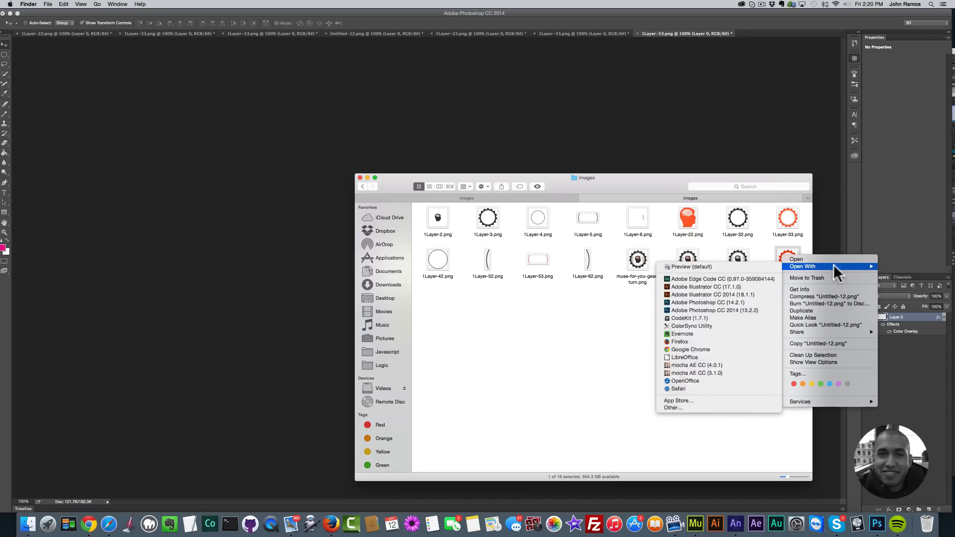
{"action": "mouse_move", "coordinate": [797, 267]}
{"action": "left_click", "coordinate": [728, 311]}
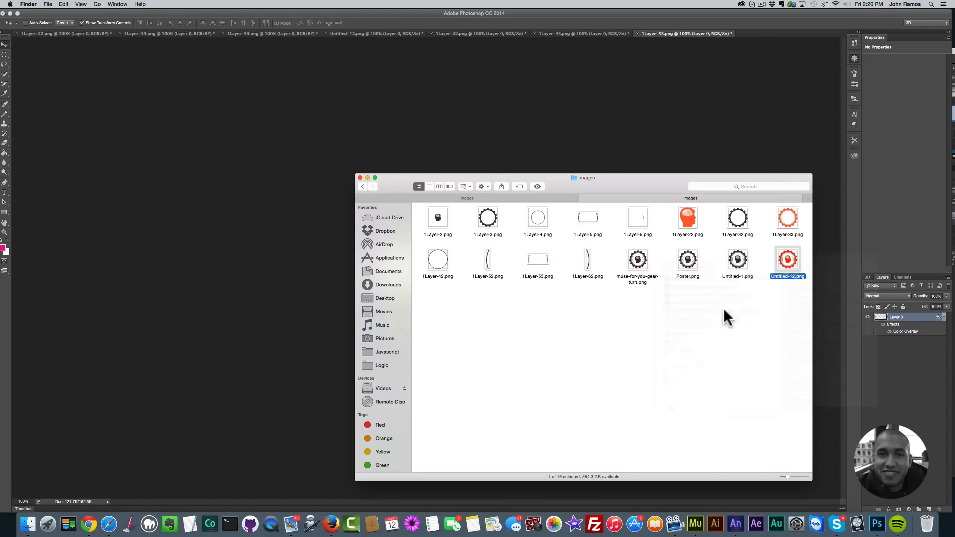
Switch to Chrome and copy the hex code FFFF9D of the yellow swatch in the Adobe Color theme
{"action": "left_click", "coordinate": [85, 523]}
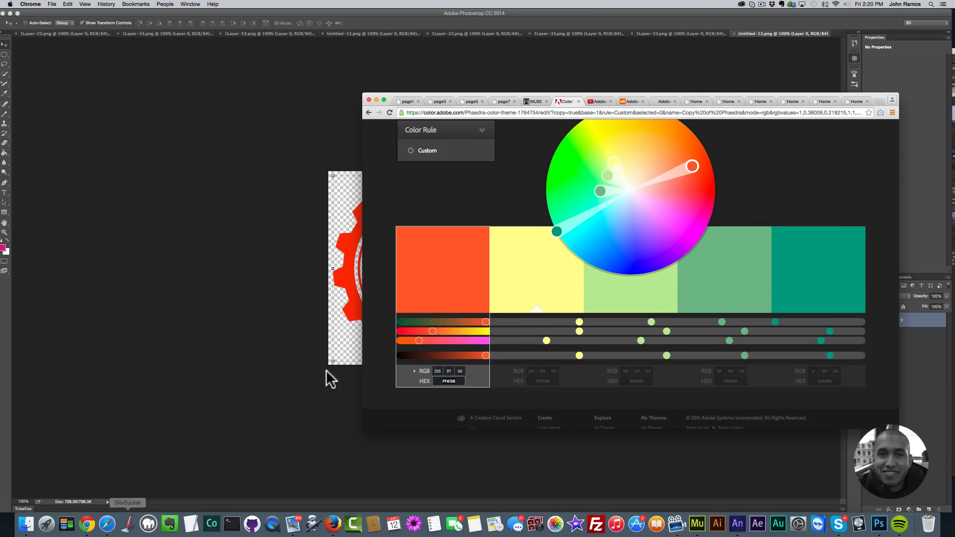
{"action": "left_click", "coordinate": [560, 288]}
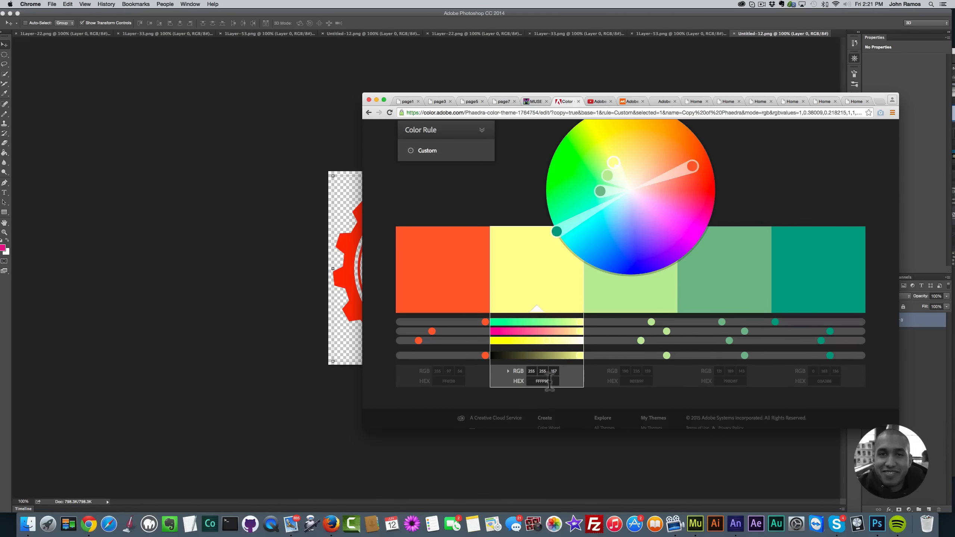
{"action": "key", "text": "super+c"}
Return to Photoshop and apply a Color Overlay with the copied yellow FFFF9D to Layer 0 of the full gear-and-head image
{"action": "left_click", "coordinate": [276, 264]}
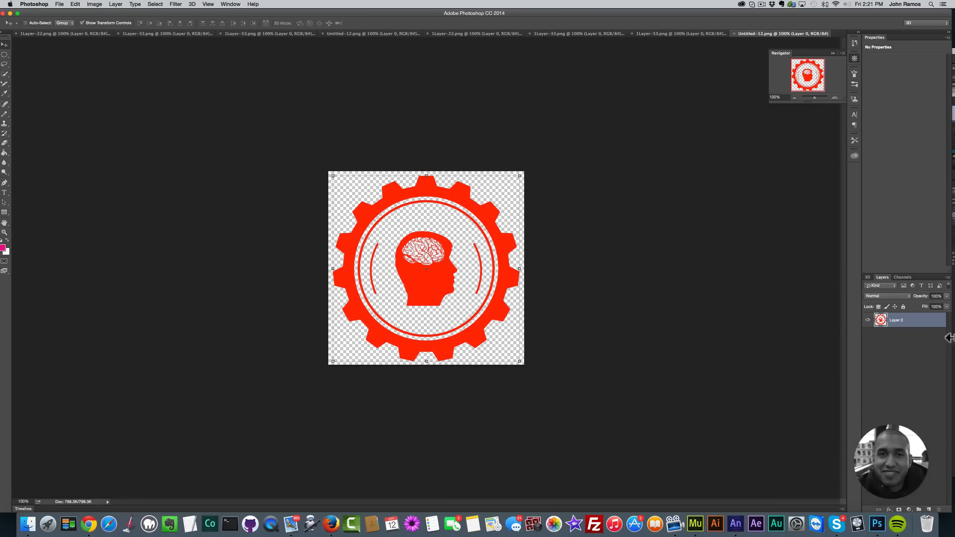
{"action": "right_click", "coordinate": [892, 325]}
{"action": "left_click", "coordinate": [827, 228]}
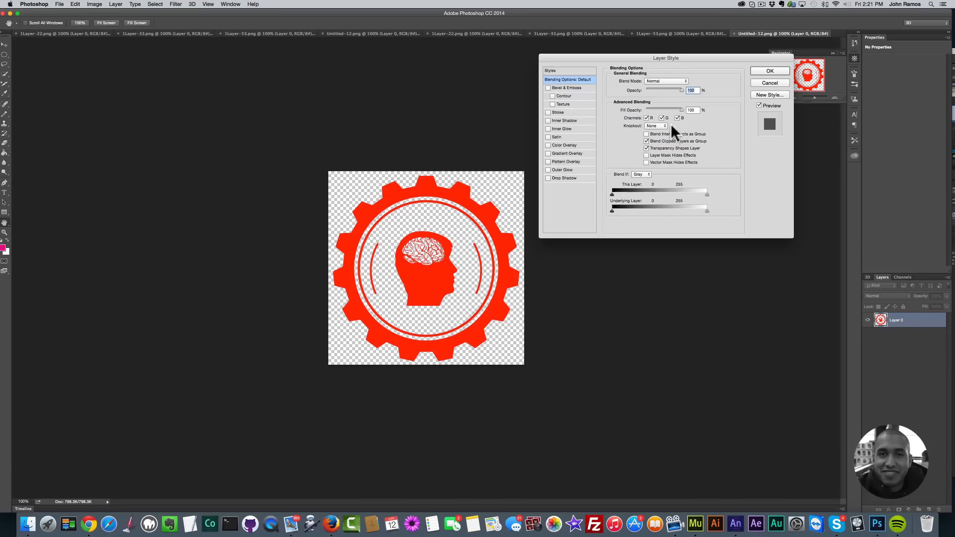
{"action": "left_click", "coordinate": [568, 145]}
{"action": "left_click", "coordinate": [687, 81]}
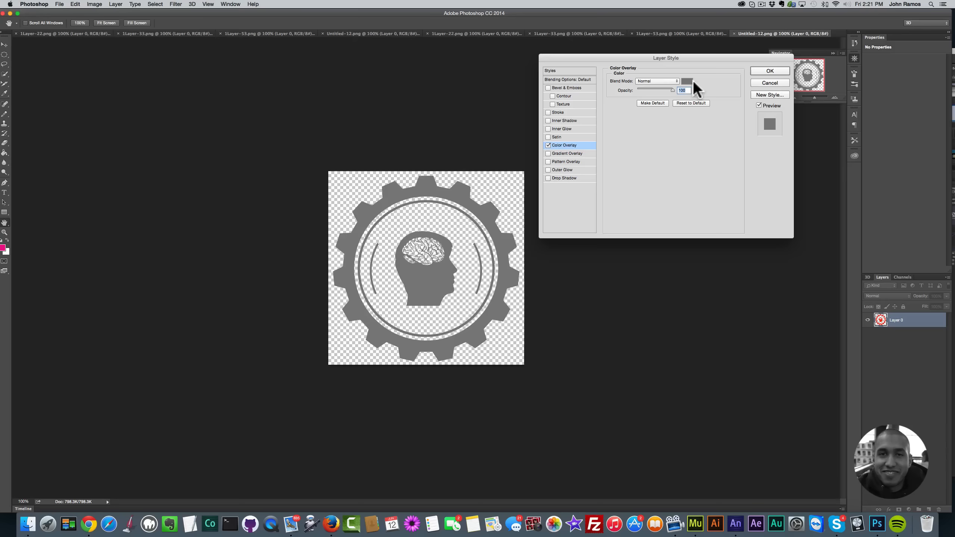
{"action": "key", "text": "super+v"}
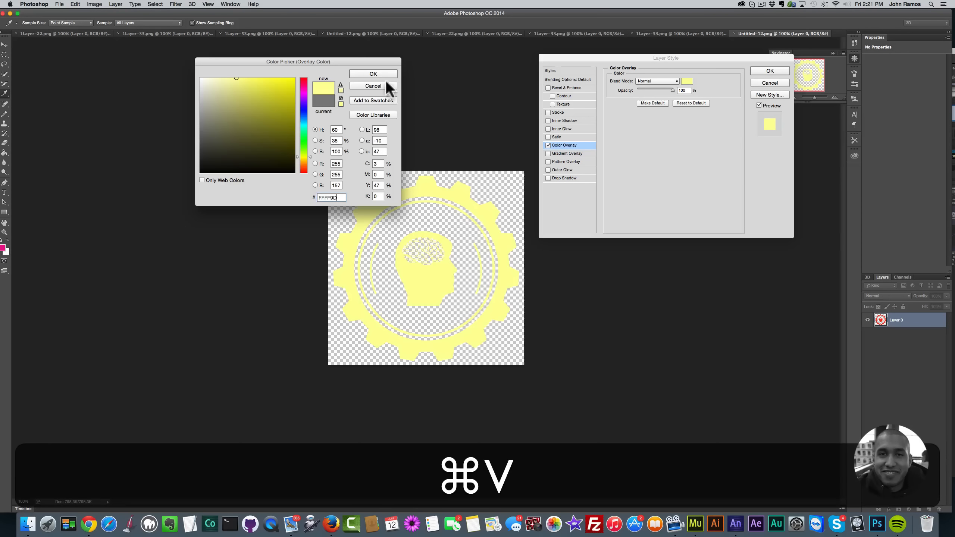
{"action": "left_click", "coordinate": [383, 75]}
{"action": "left_click", "coordinate": [770, 71]}
{"action": "left_click", "coordinate": [4, 44]}
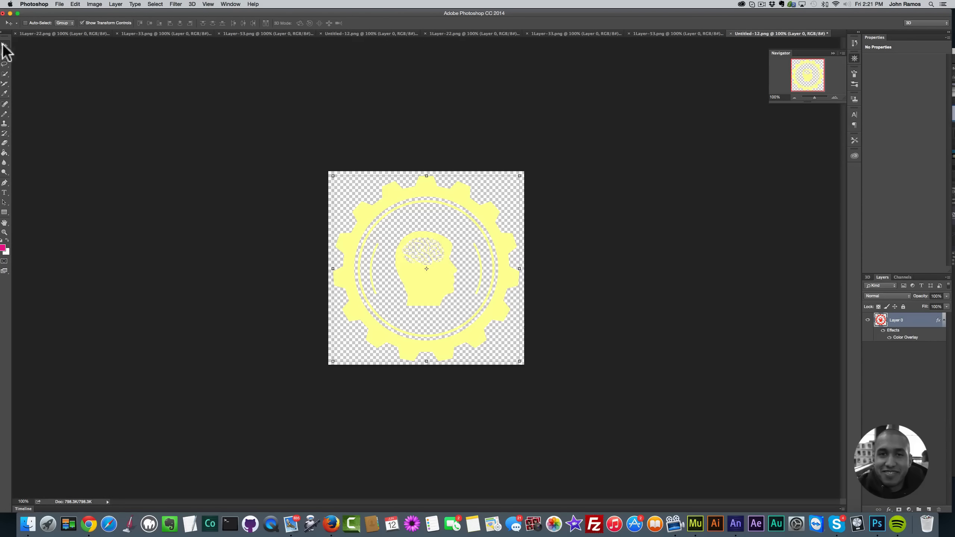
Save the yellow gear-and-head image for web as a PNG-24, replacing Untitled-12.png in the images folder
{"action": "left_click", "coordinate": [59, 4]}
{"action": "left_click", "coordinate": [79, 121]}
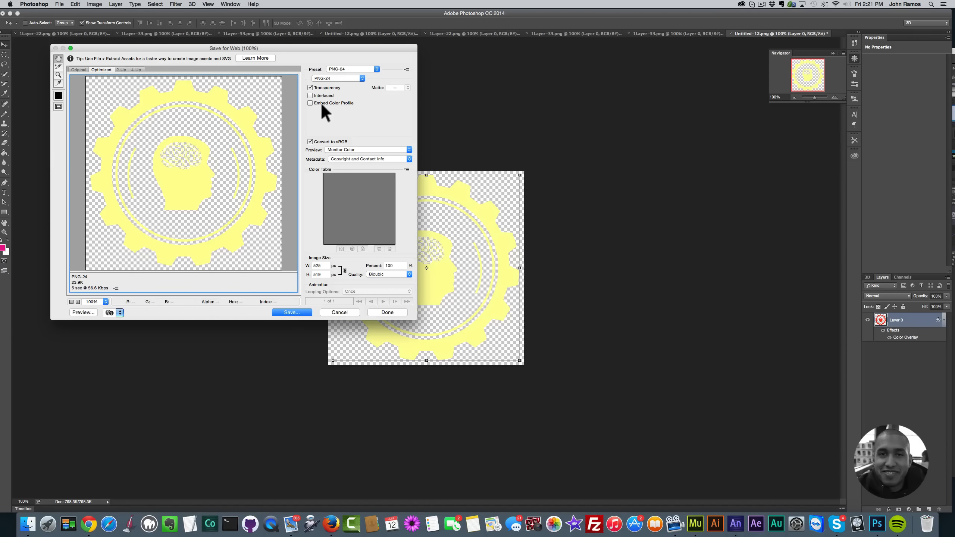
{"action": "left_click", "coordinate": [292, 312]}
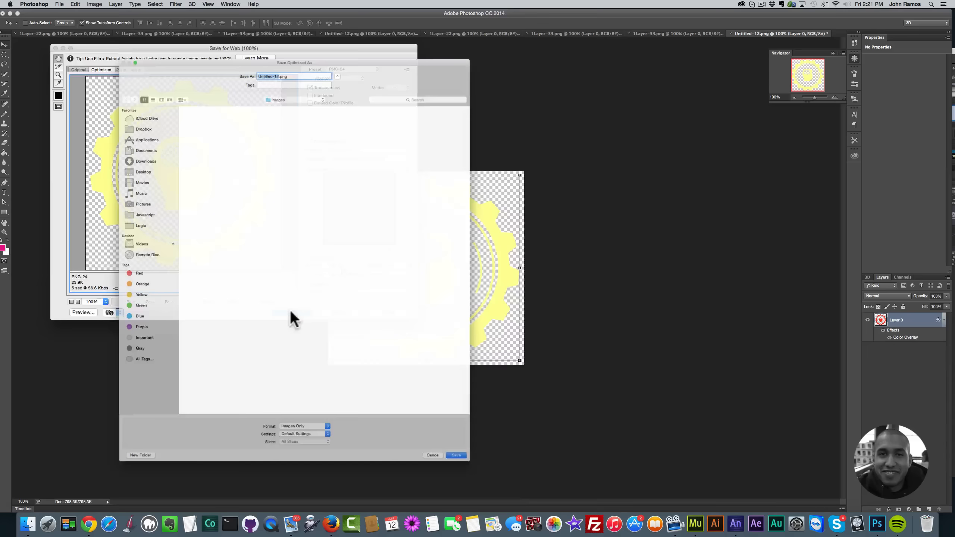
{"action": "left_click", "coordinate": [492, 505]}
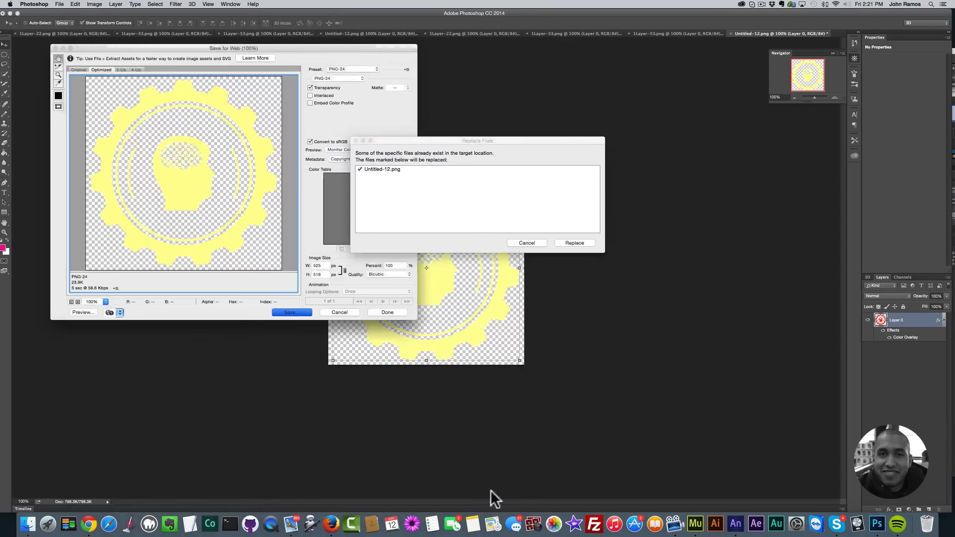
{"action": "left_click", "coordinate": [577, 240]}
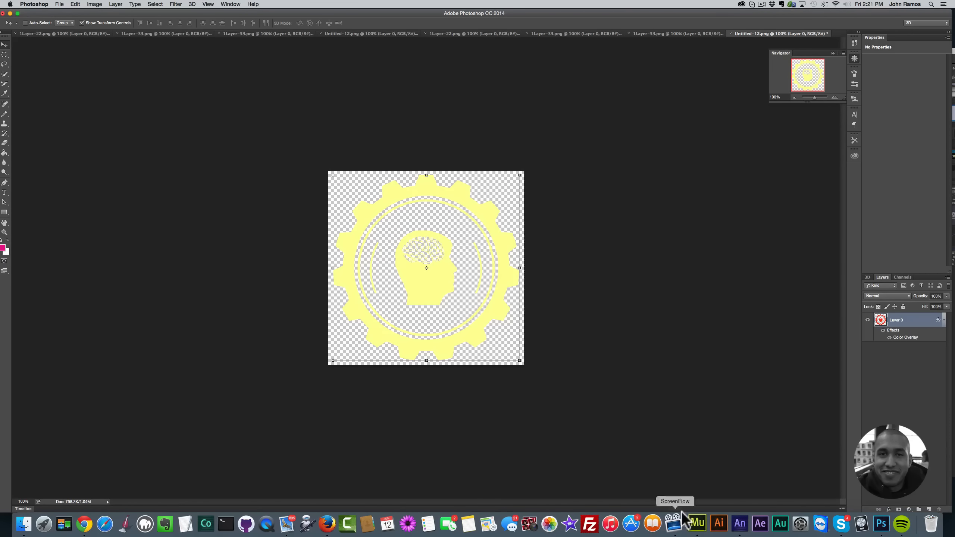
Switch to Finder, open the muse-for-you-gear-turning-animation project from the parent folder in Edge Animate, and briefly play the animation
{"action": "left_click", "coordinate": [45, 518]}
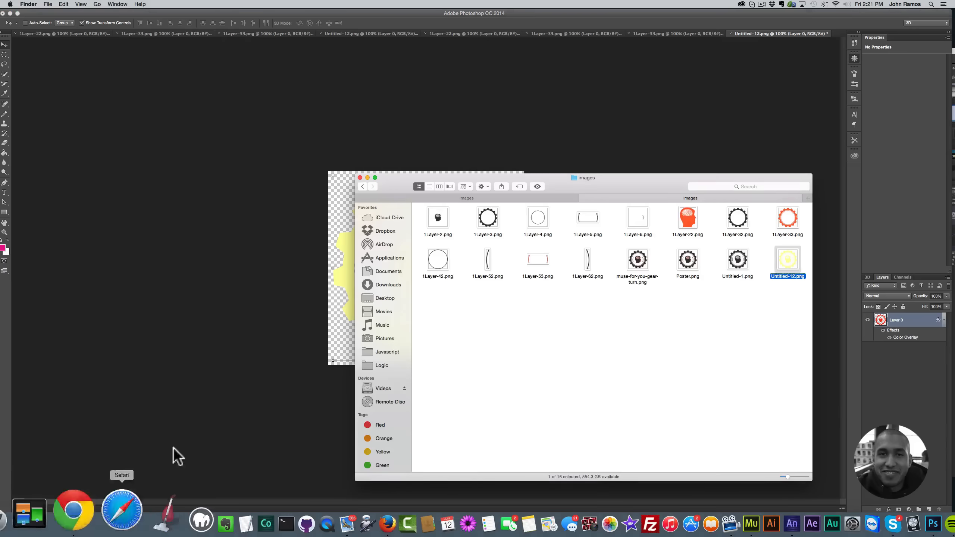
{"action": "left_click", "coordinate": [592, 312]}
{"action": "left_click", "coordinate": [363, 186]}
{"action": "double_click", "coordinate": [588, 261]}
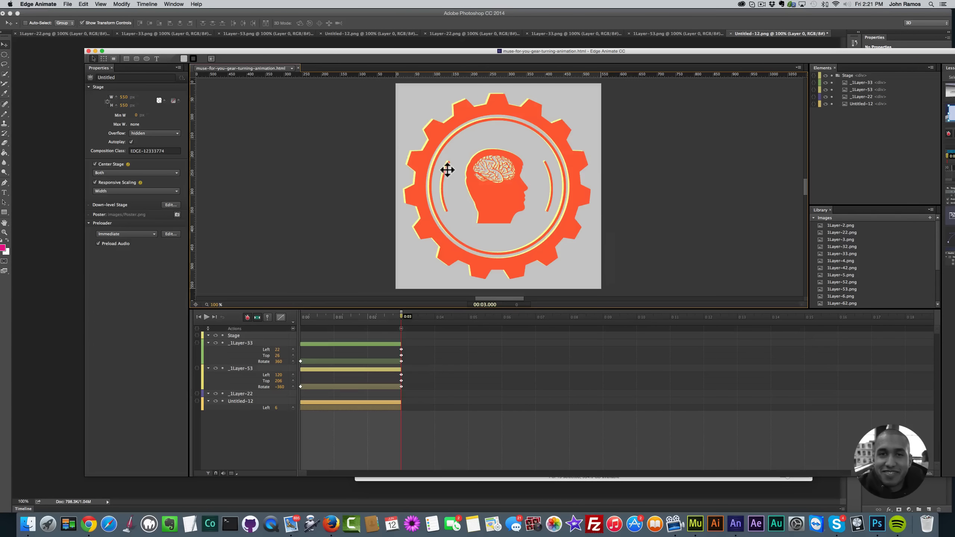
{"action": "key", "text": "space"}
{"action": "key", "text": "space"}
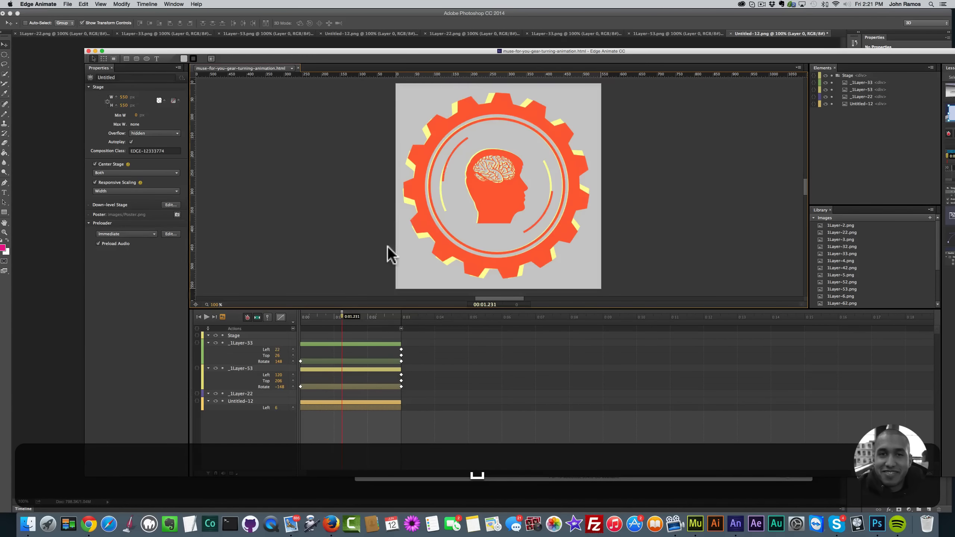
Move the playhead to 0:00 and capture a new poster image of the stage there
{"action": "left_click_drag", "start_coordinate": [321, 316], "coordinate": [276, 317]}
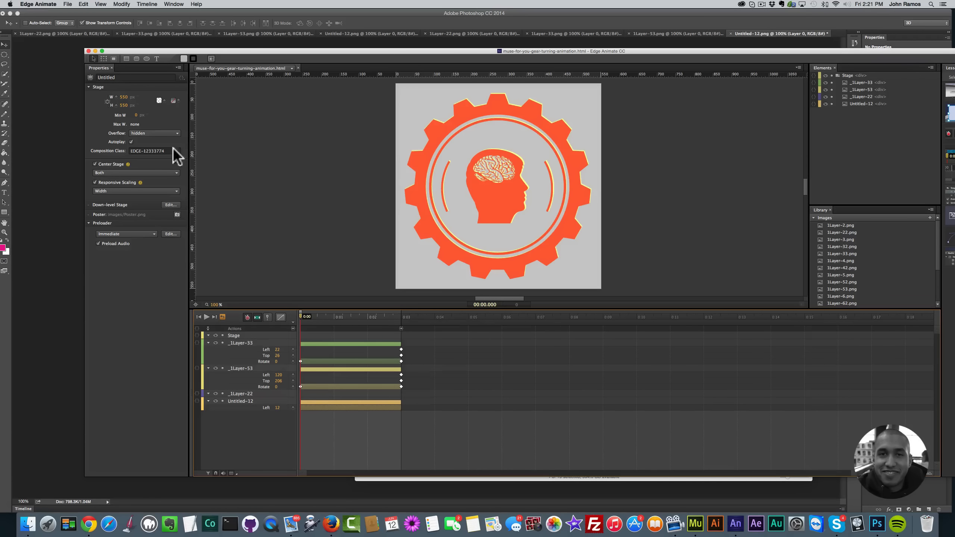
{"action": "left_click", "coordinate": [177, 214]}
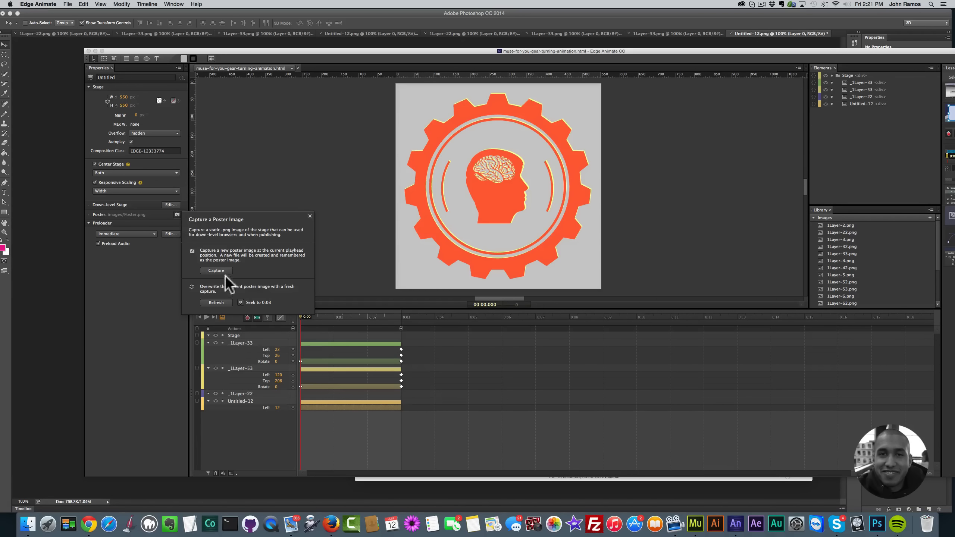
{"action": "left_click", "coordinate": [219, 268]}
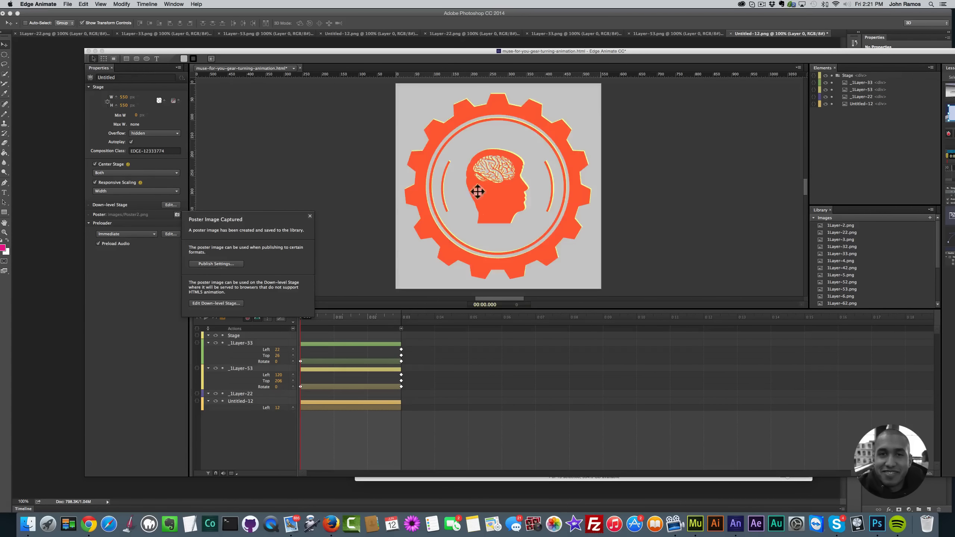
{"action": "left_click", "coordinate": [258, 129]}
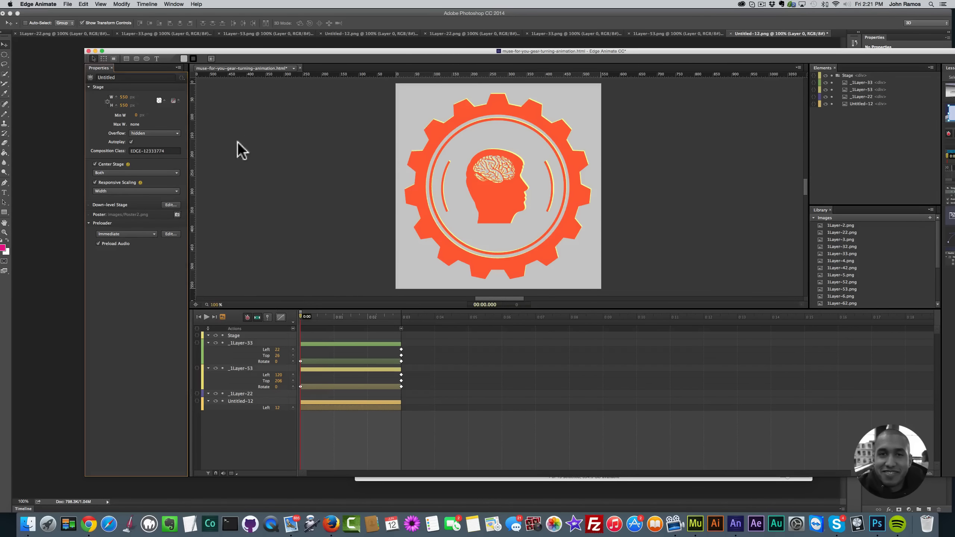
In the publish settings, name the Animate Deployment Package muse-for-you-gear-turn-animation-new-color-2
{"action": "left_click", "coordinate": [68, 4]}
{"action": "left_click", "coordinate": [75, 98]}
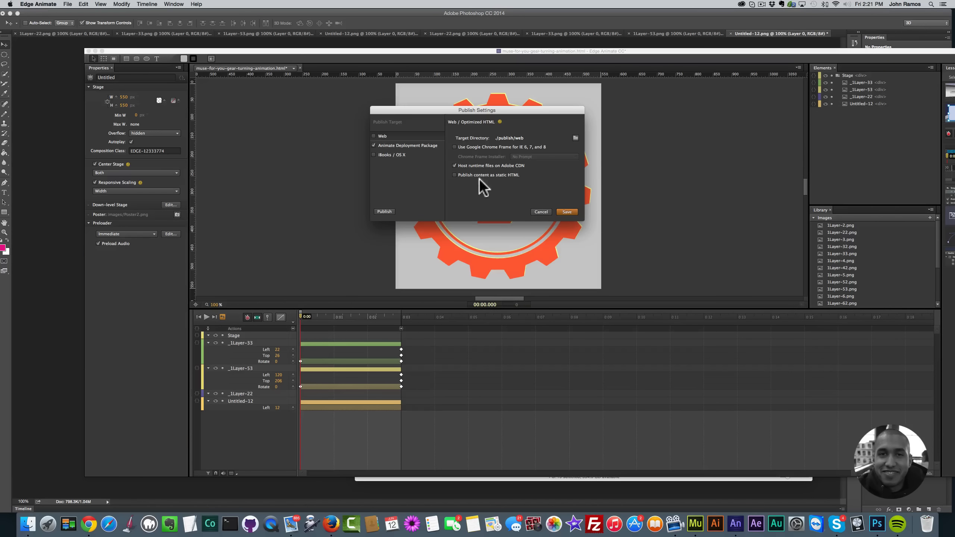
{"action": "left_click", "coordinate": [425, 146]}
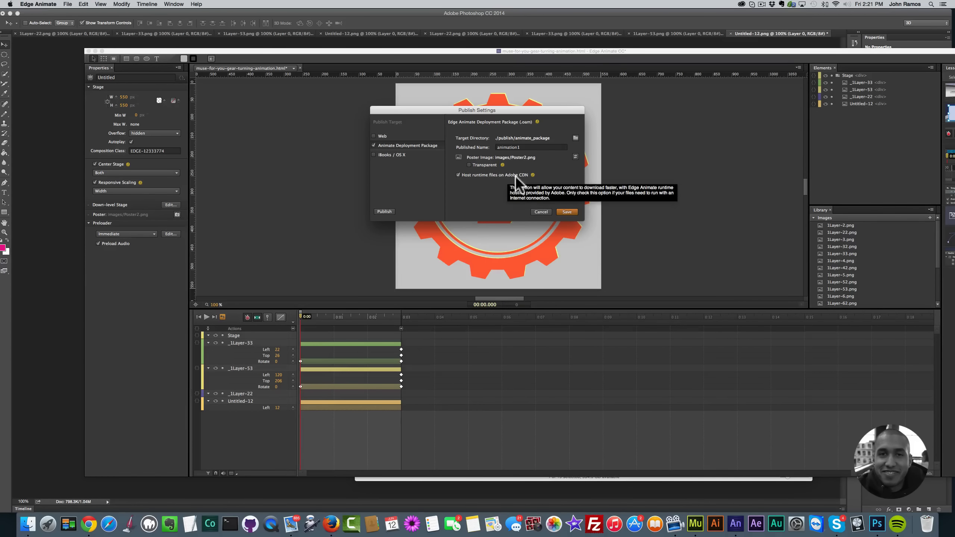
{"action": "left_click", "coordinate": [534, 147]}
{"action": "type", "text": "m"}
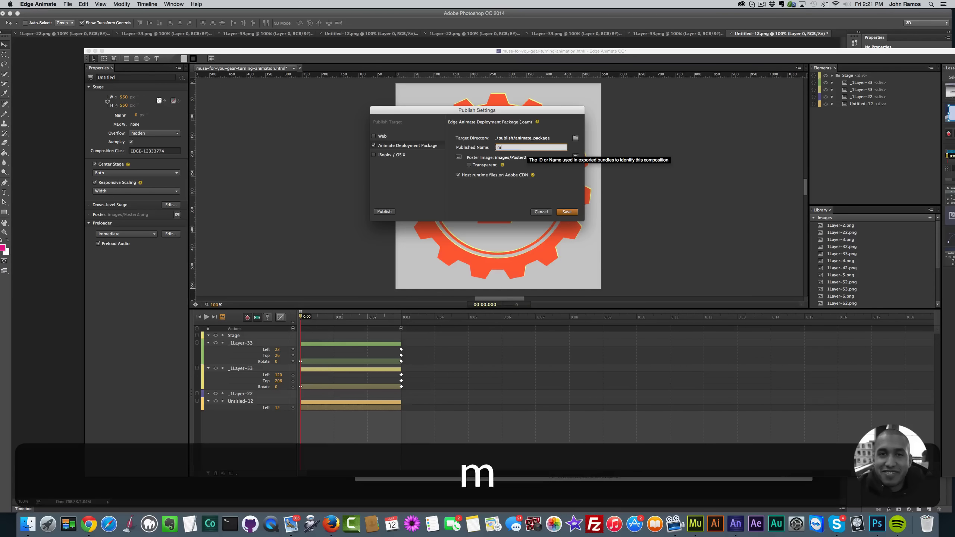
{"action": "type", "text": "use-for-you-"}
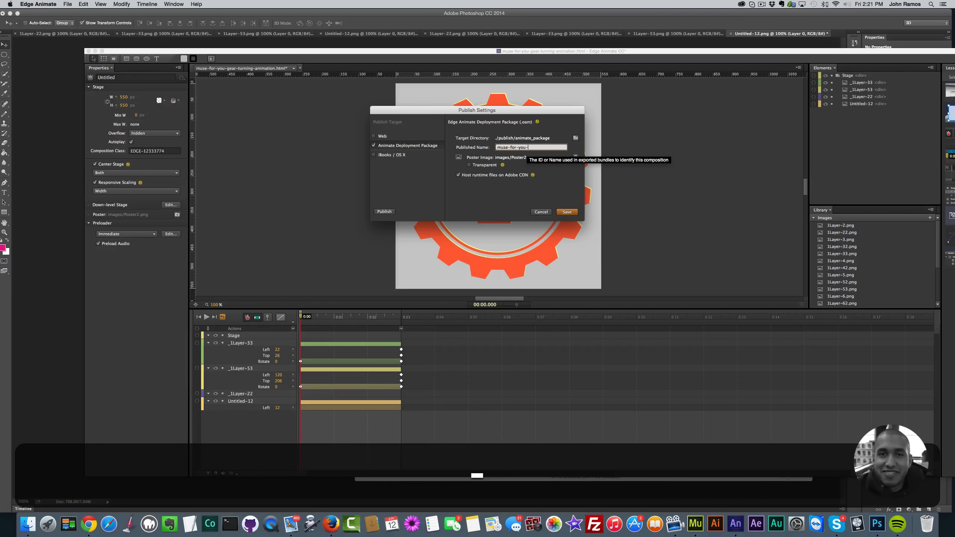
{"action": "type", "text": "gear-turn-animation-n"}
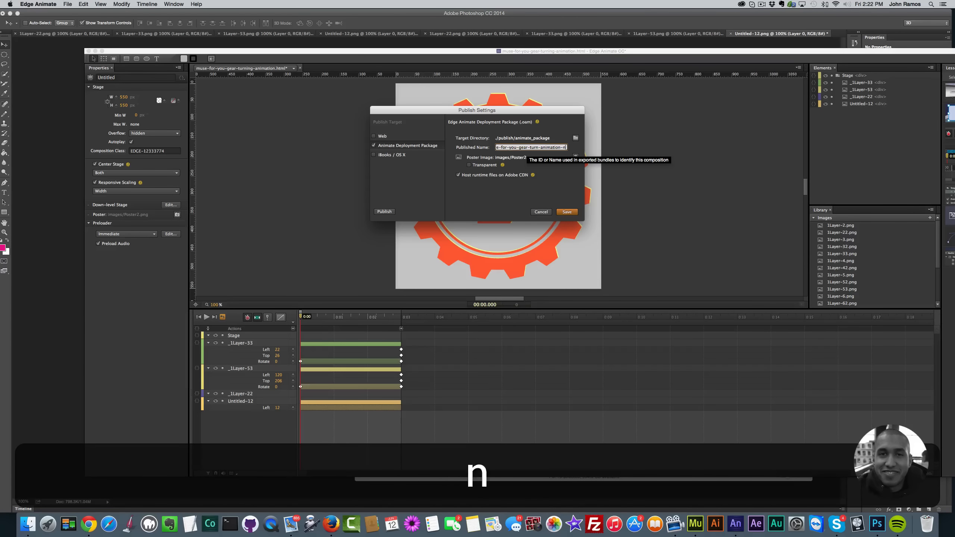
{"action": "type", "text": "ew-color2"}
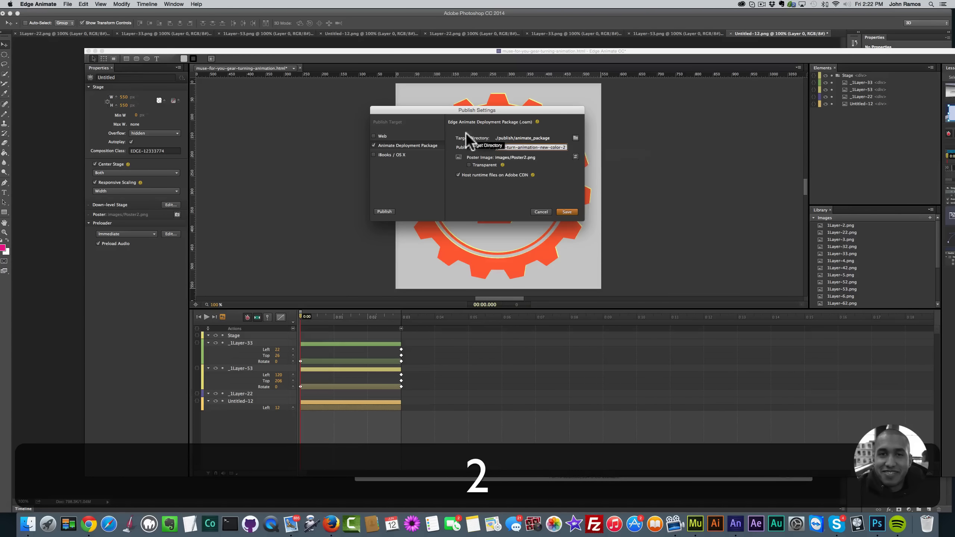
Start choosing the package's target directory and browse to Muse For You > Muse For You 2.0 on the Videos drive
{"action": "left_click", "coordinate": [575, 138]}
{"action": "left_click", "coordinate": [590, 147]}
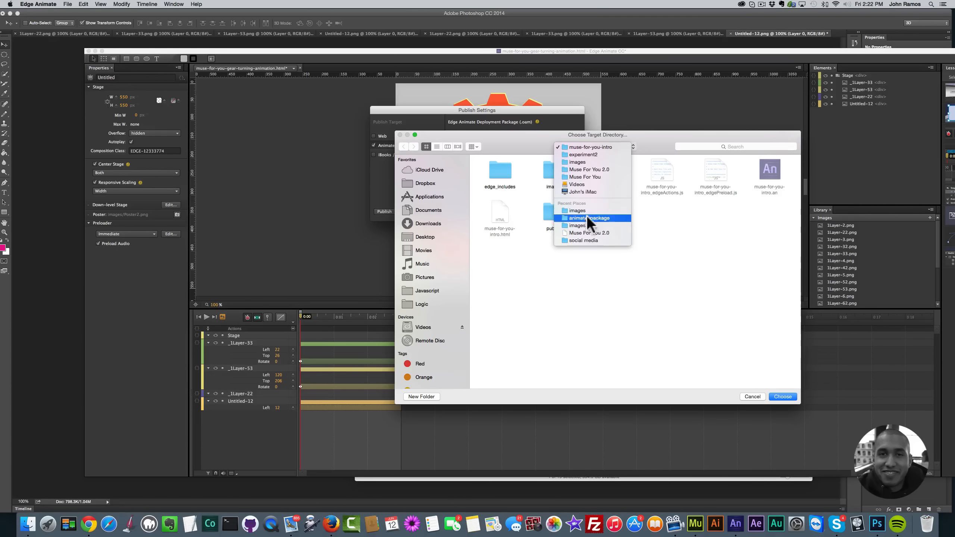
{"action": "left_click", "coordinate": [582, 230]}
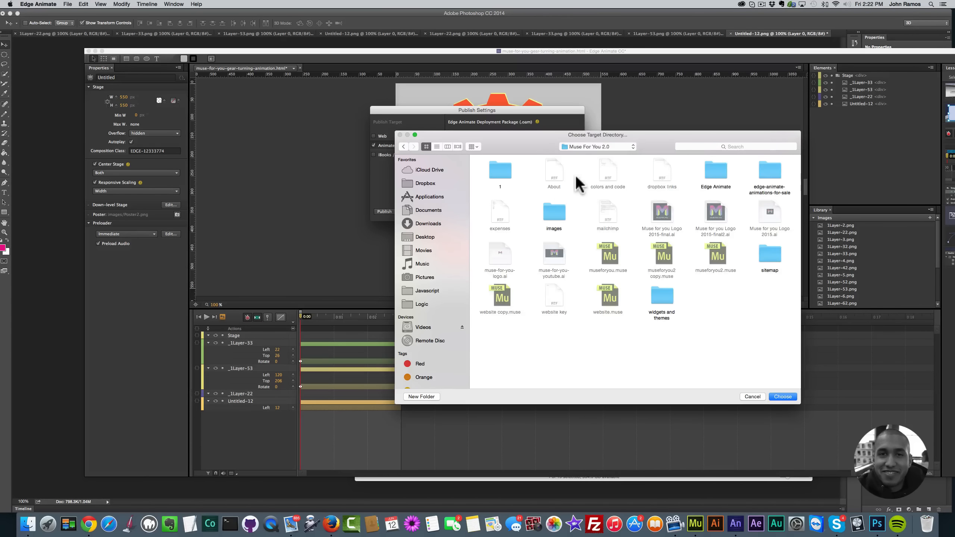
{"action": "left_click", "coordinate": [603, 147]}
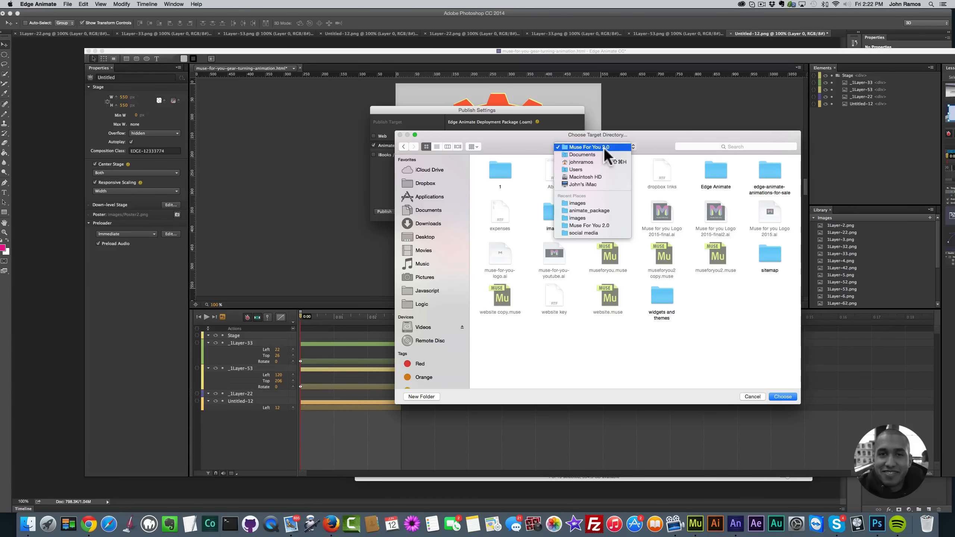
{"action": "left_click", "coordinate": [601, 146]}
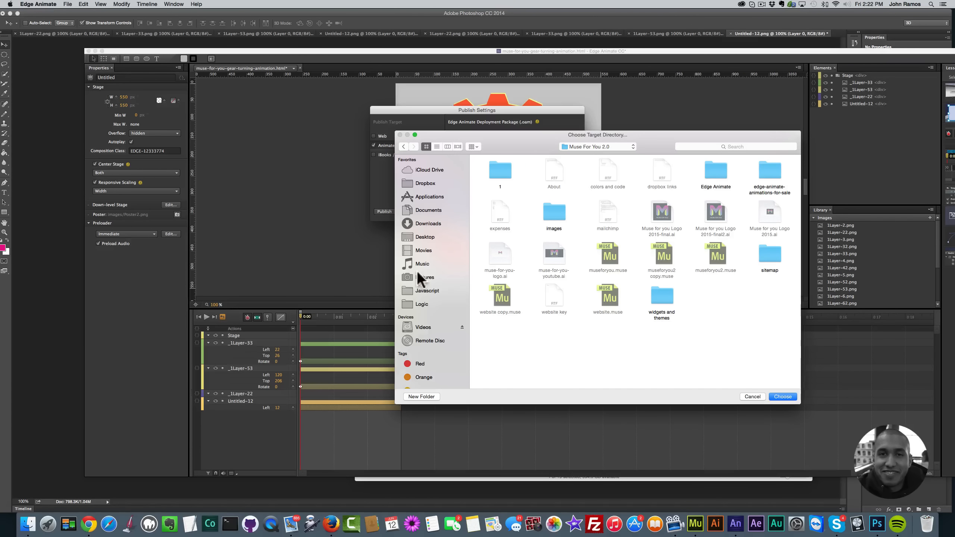
{"action": "left_click", "coordinate": [423, 327]}
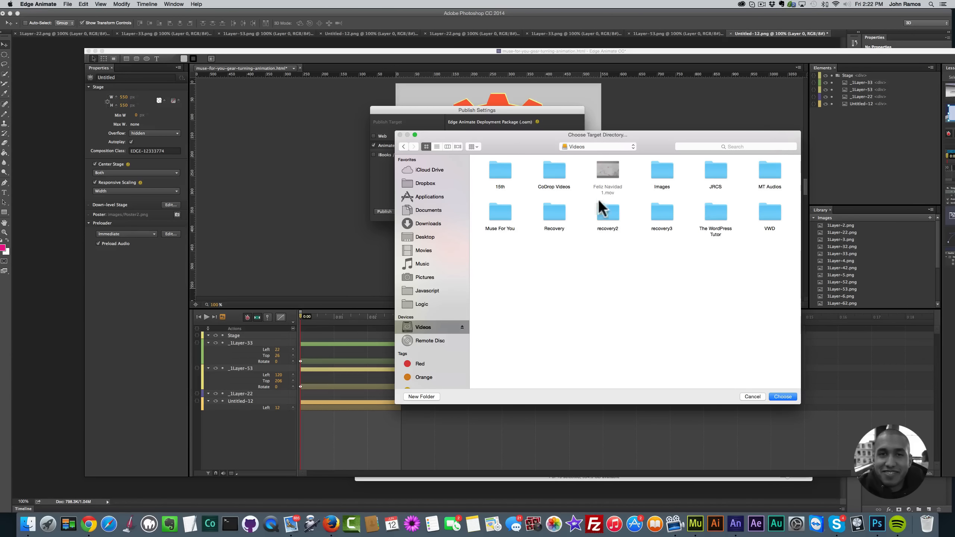
{"action": "left_click", "coordinate": [554, 173]}
{"action": "left_click", "coordinate": [502, 215]}
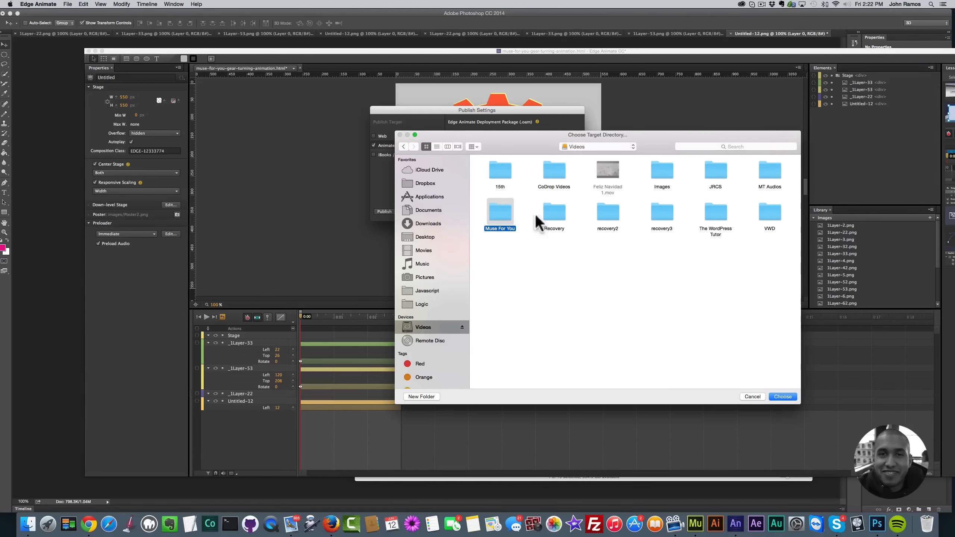
{"action": "double_click", "coordinate": [504, 216]}
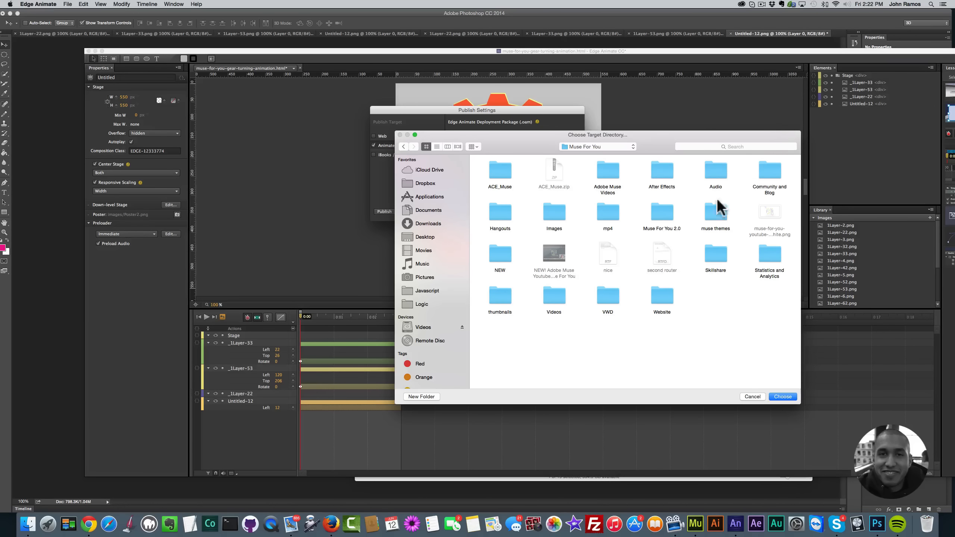
{"action": "double_click", "coordinate": [665, 211]}
Set the target directory to publish/animate_package inside the muse-for-you-gear-turn-animation 4 folder of the Adobe Muse Versa Slide video project
{"action": "scroll", "coordinate": [609, 186], "scroll_direction": "down", "scroll_amount": 5}
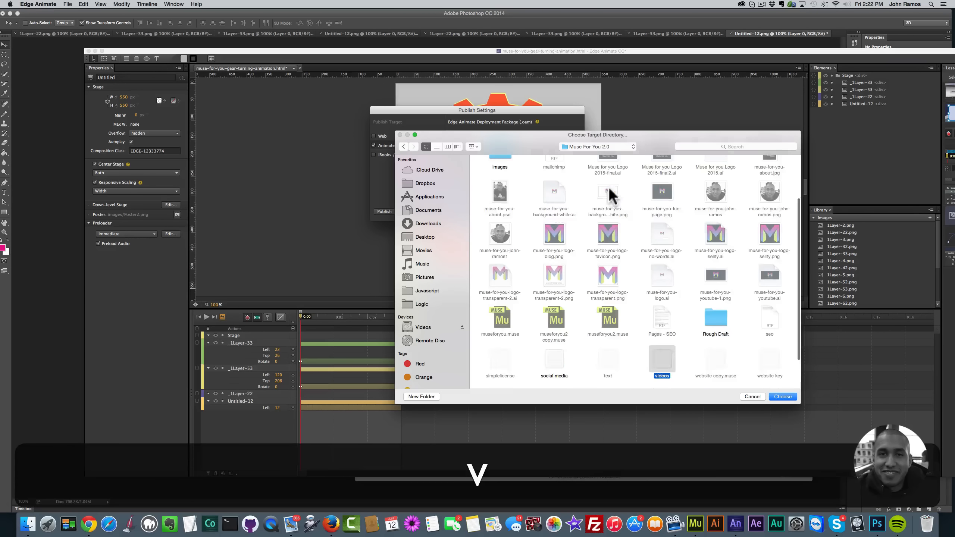
{"action": "double_click", "coordinate": [660, 367]}
{"action": "double_click", "coordinate": [495, 172]}
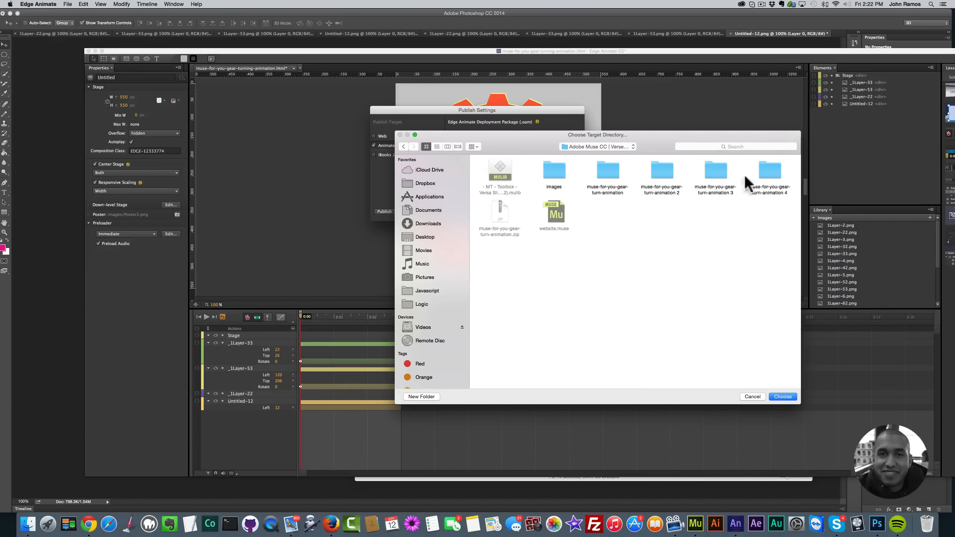
{"action": "double_click", "coordinate": [769, 175]}
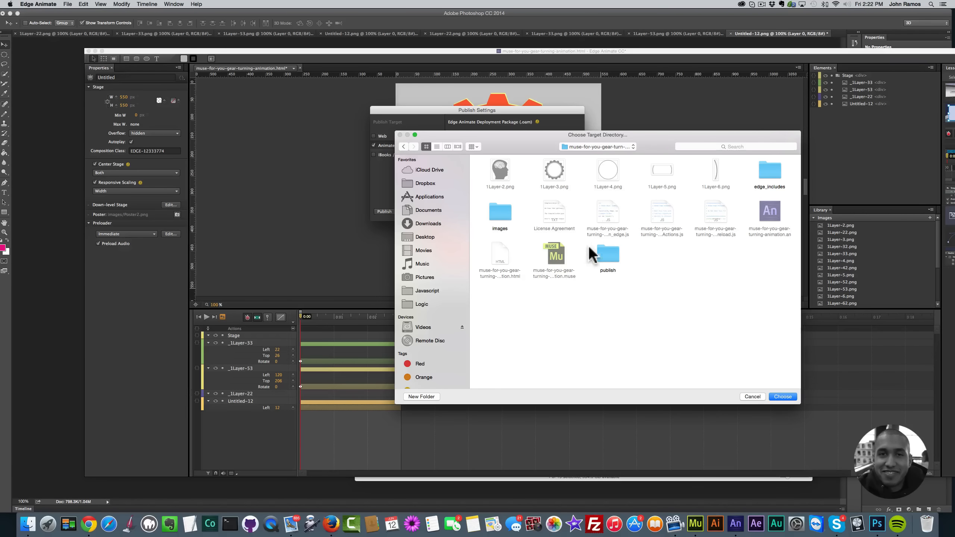
{"action": "double_click", "coordinate": [603, 256]}
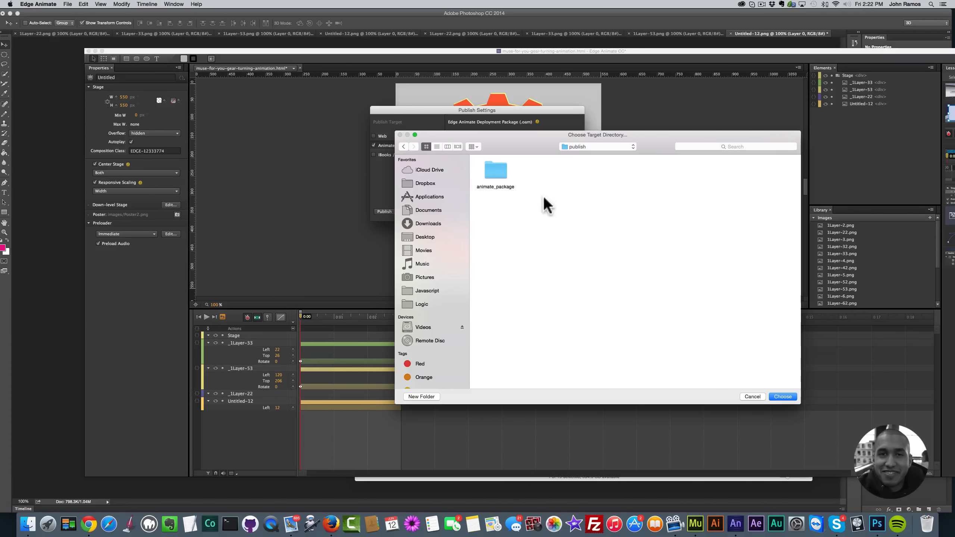
{"action": "left_click", "coordinate": [495, 174]}
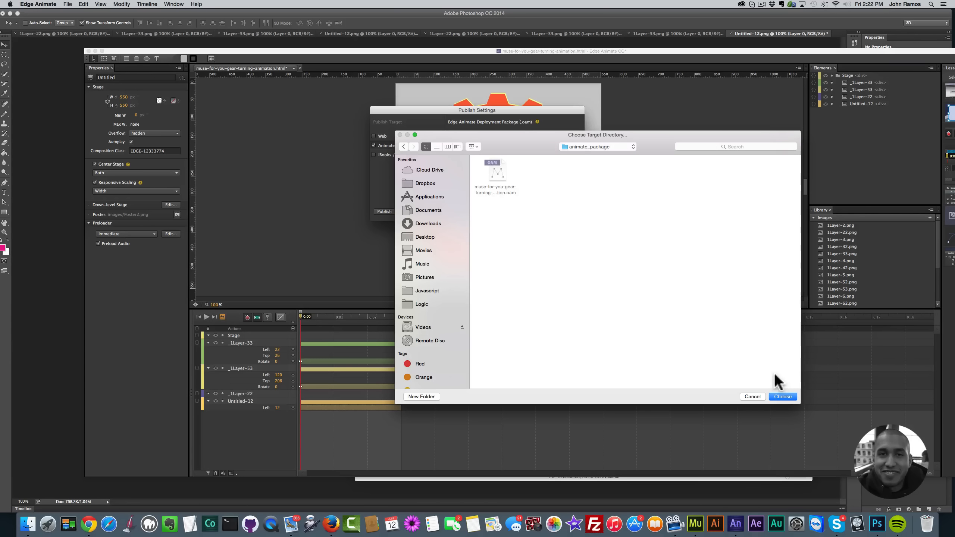
{"action": "left_click", "coordinate": [783, 397]}
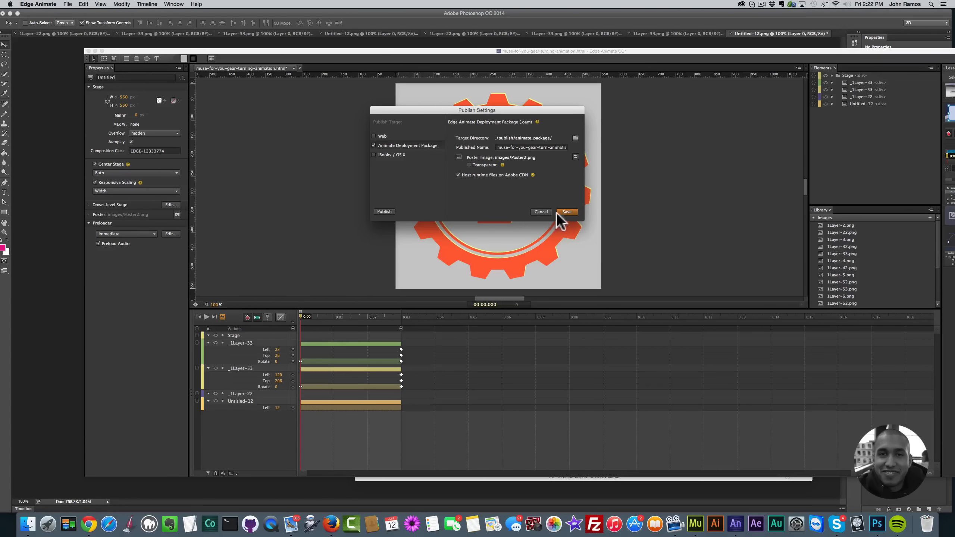
Save the publish settings and publish the orange and yellow gear animation
{"action": "left_click", "coordinate": [567, 212]}
{"action": "left_click", "coordinate": [68, 4]}
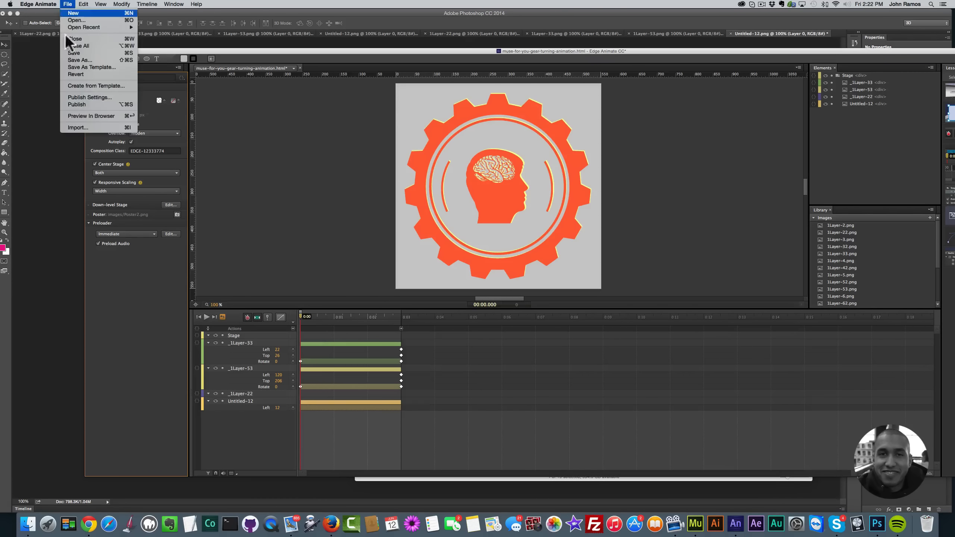
{"action": "left_click", "coordinate": [73, 103]}
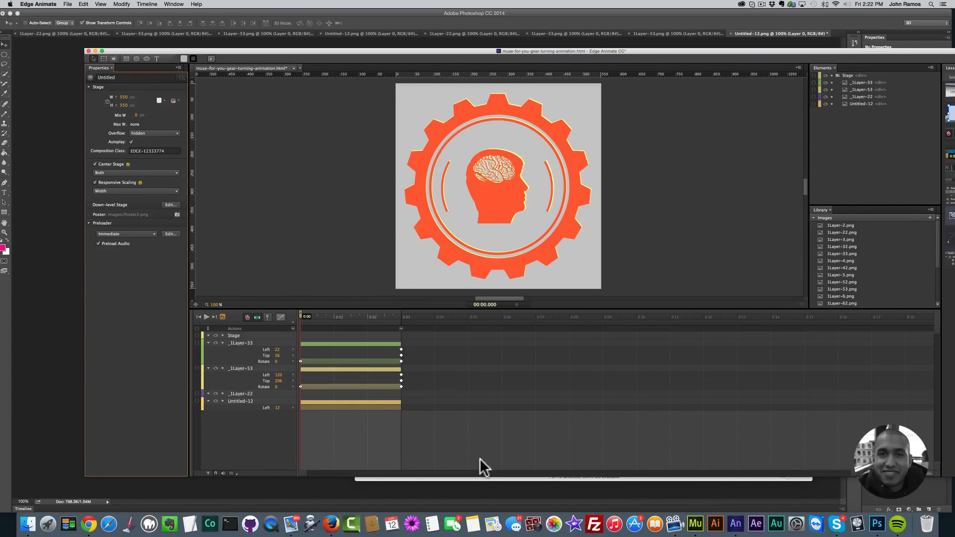
Switch to Adobe Muse, duplicate the Home page in the site plan, and open the duplicate for editing
{"action": "left_click", "coordinate": [696, 523]}
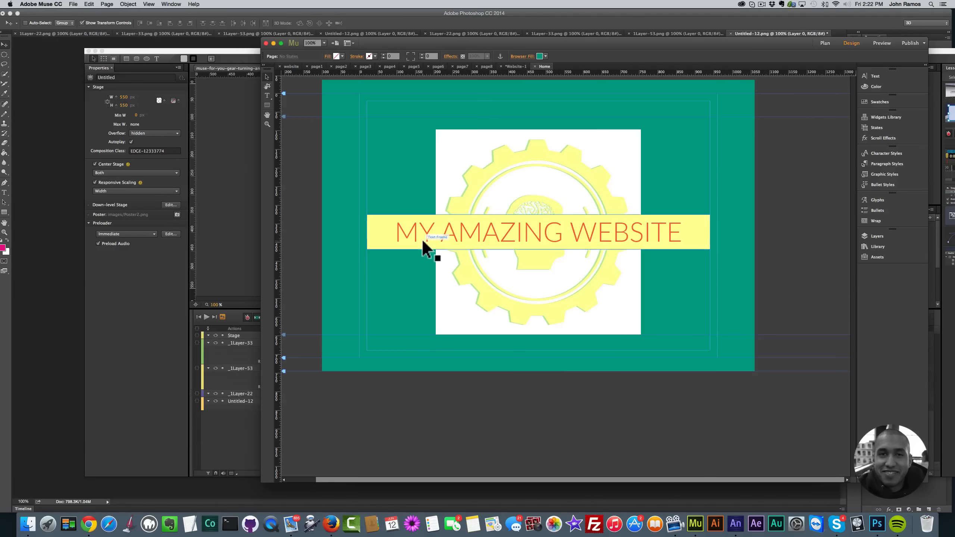
{"action": "left_click", "coordinate": [825, 42]}
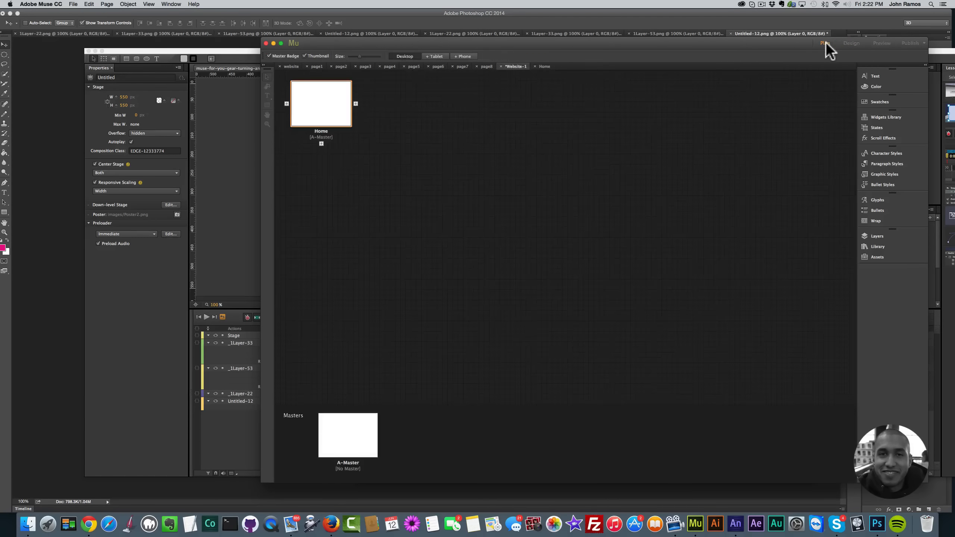
{"action": "right_click", "coordinate": [332, 91]}
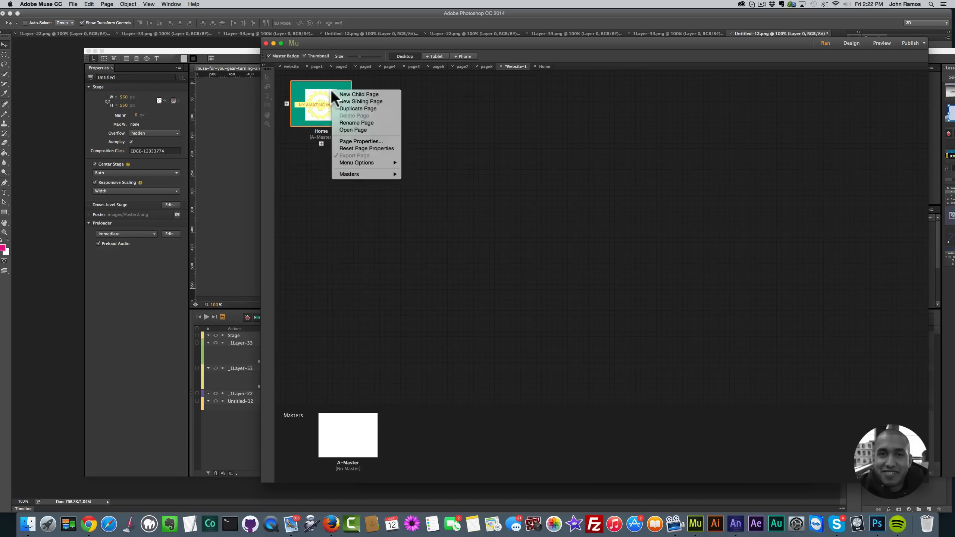
{"action": "left_click", "coordinate": [506, 111]}
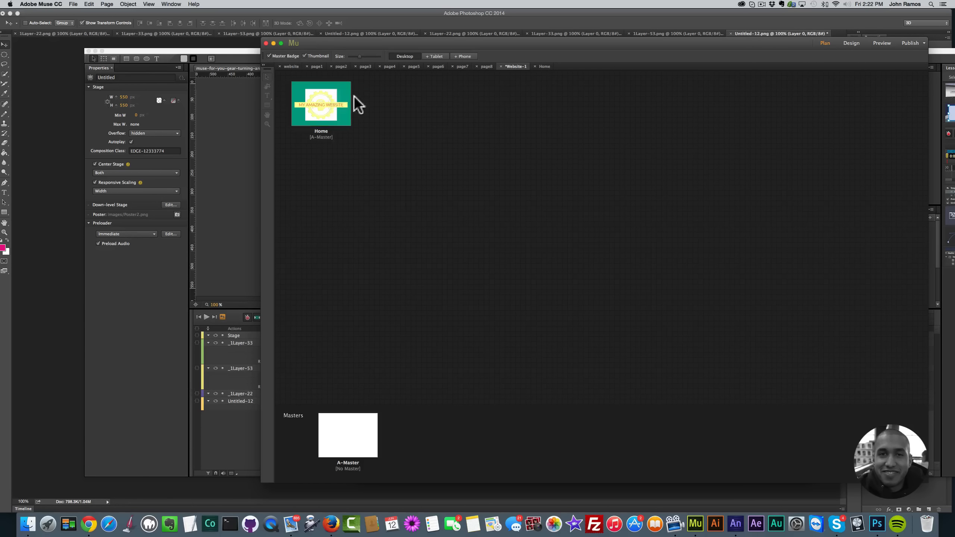
{"action": "right_click", "coordinate": [323, 95]}
{"action": "left_click", "coordinate": [341, 114]}
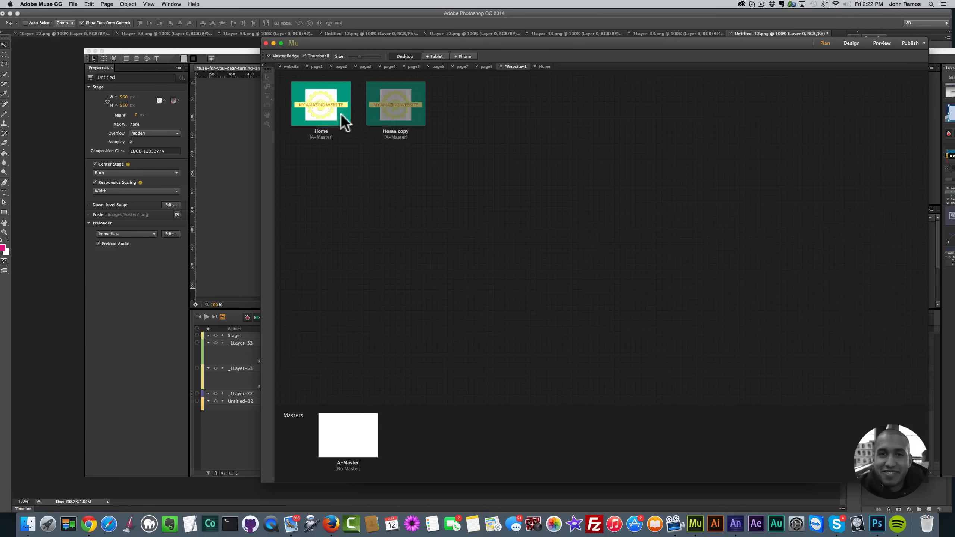
{"action": "double_click", "coordinate": [396, 99]}
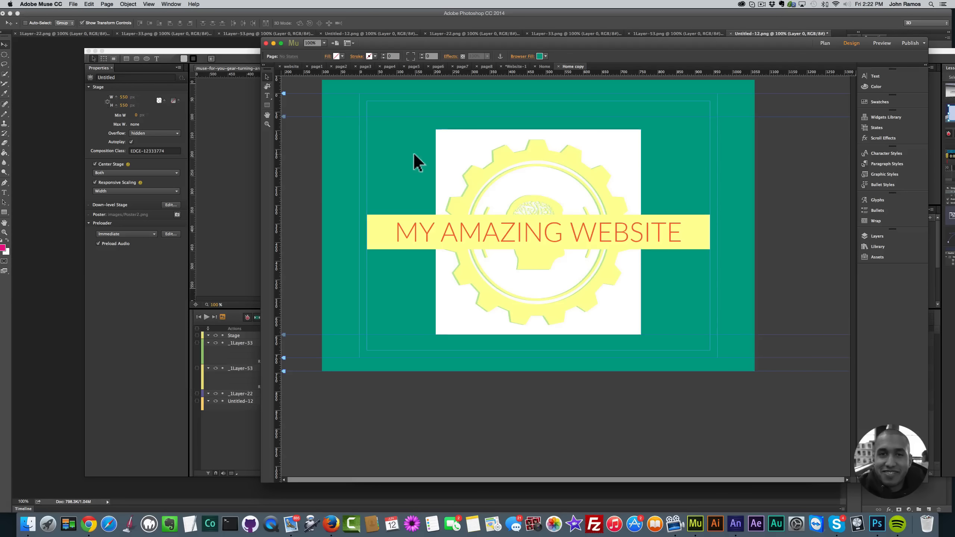
{"action": "left_click", "coordinate": [442, 166]}
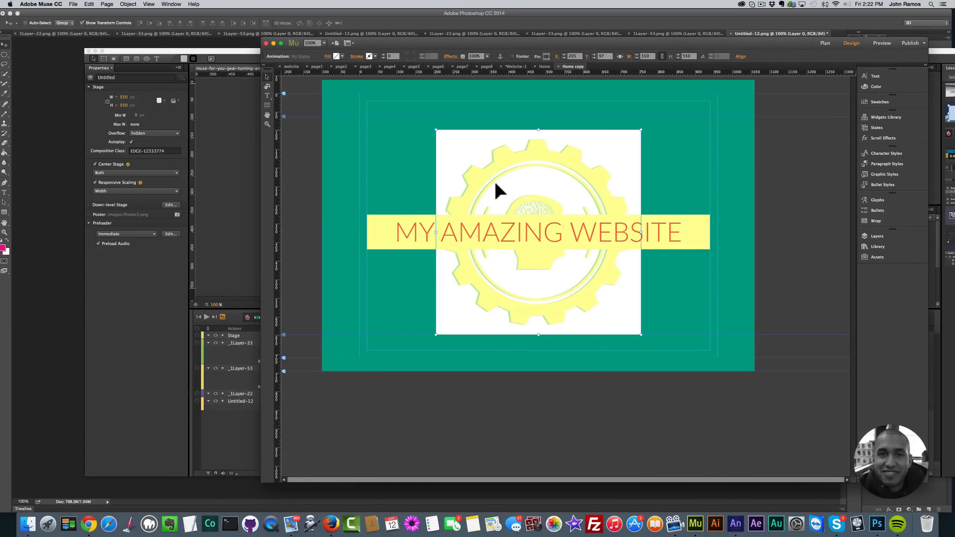
{"action": "key", "text": "BackSpace"}
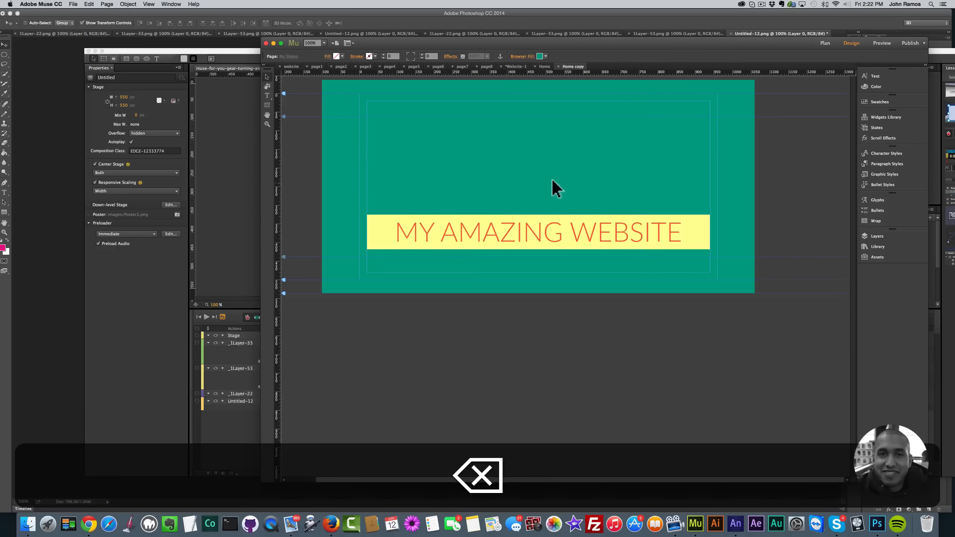
{"action": "left_click", "coordinate": [28, 524]}
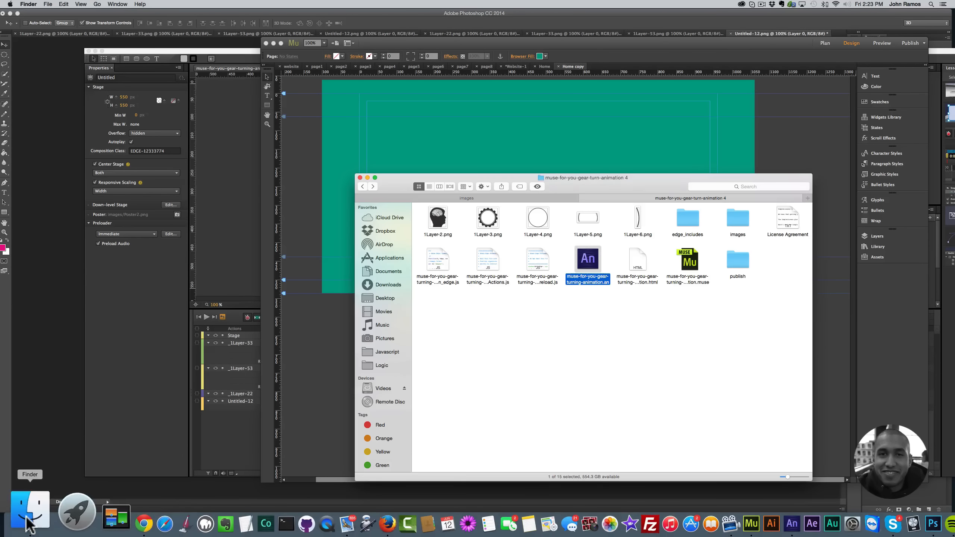
{"action": "left_click", "coordinate": [331, 202]}
{"action": "key", "text": "super+z"}
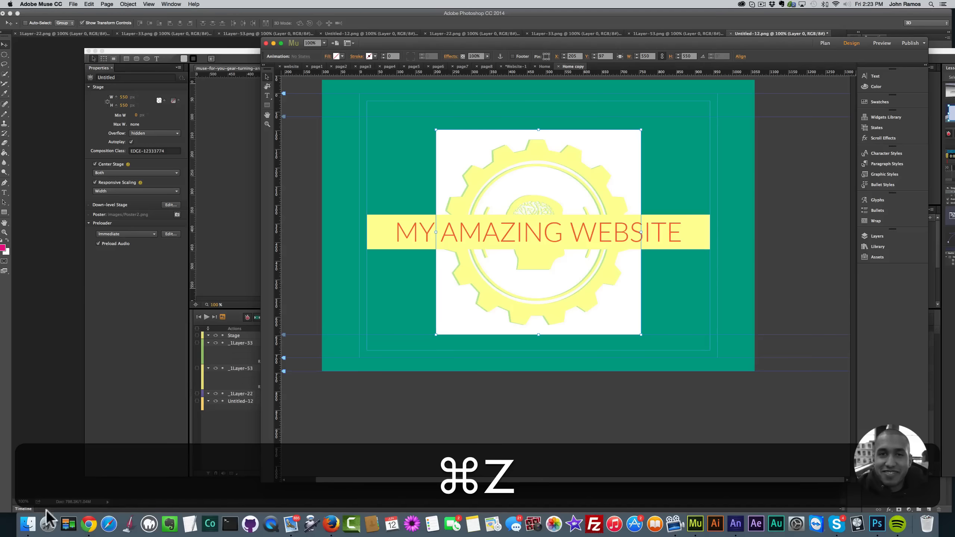
Switch to Finder and place the color-2 gear OAM from publish/animate_package over the yellow gear on the Home copy page in Muse
{"action": "left_click", "coordinate": [28, 523]}
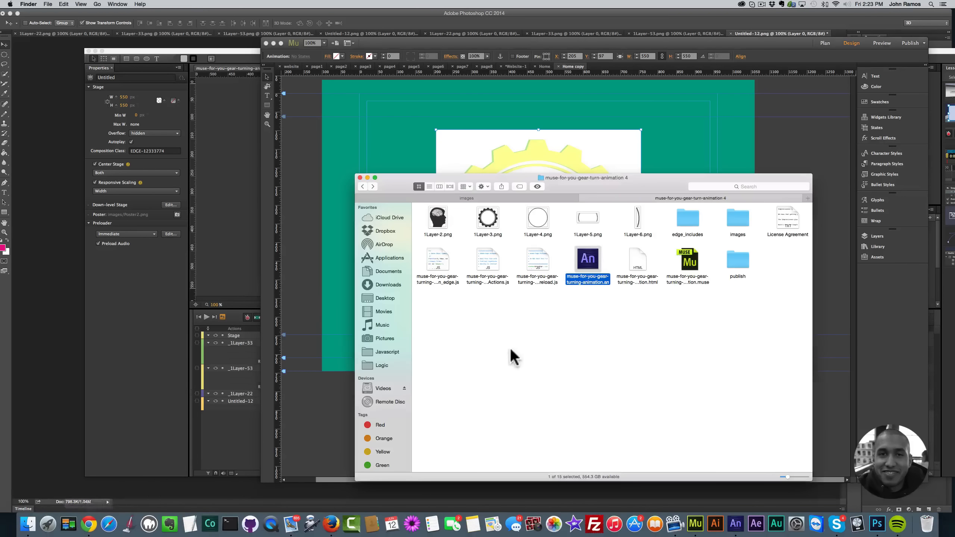
{"action": "double_click", "coordinate": [737, 261]}
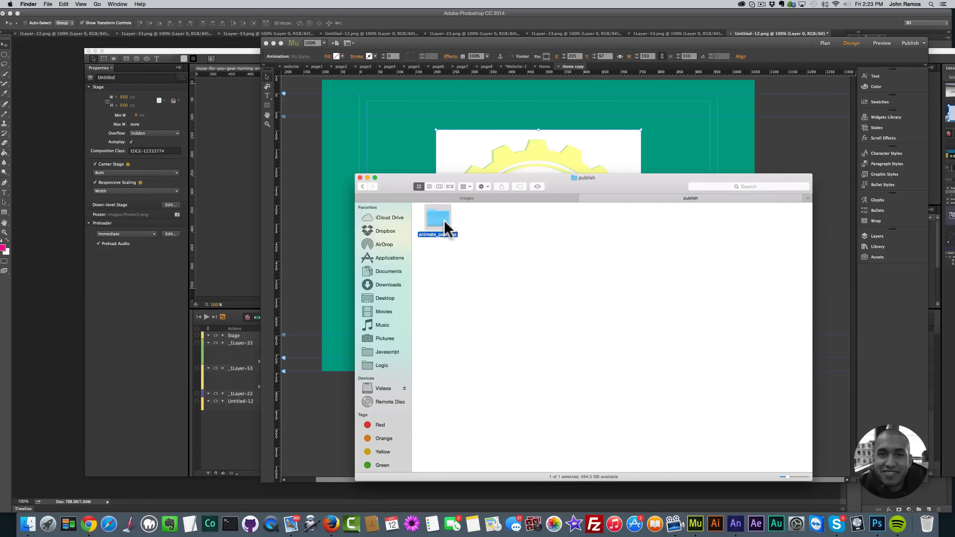
{"action": "double_click", "coordinate": [444, 221]}
{"action": "left_click", "coordinate": [477, 243]}
{"action": "left_click", "coordinate": [439, 241]}
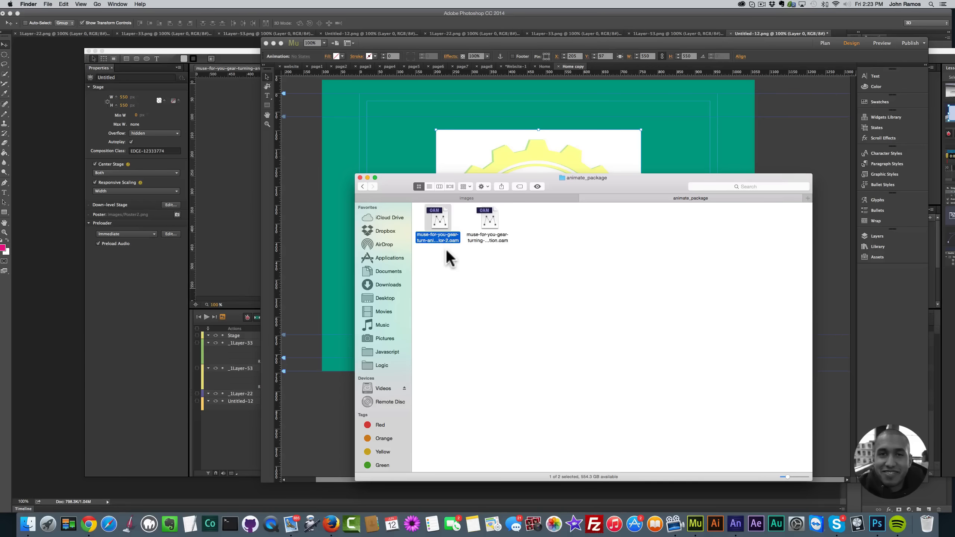
{"action": "left_click_drag", "start_coordinate": [453, 240], "coordinate": [389, 129]}
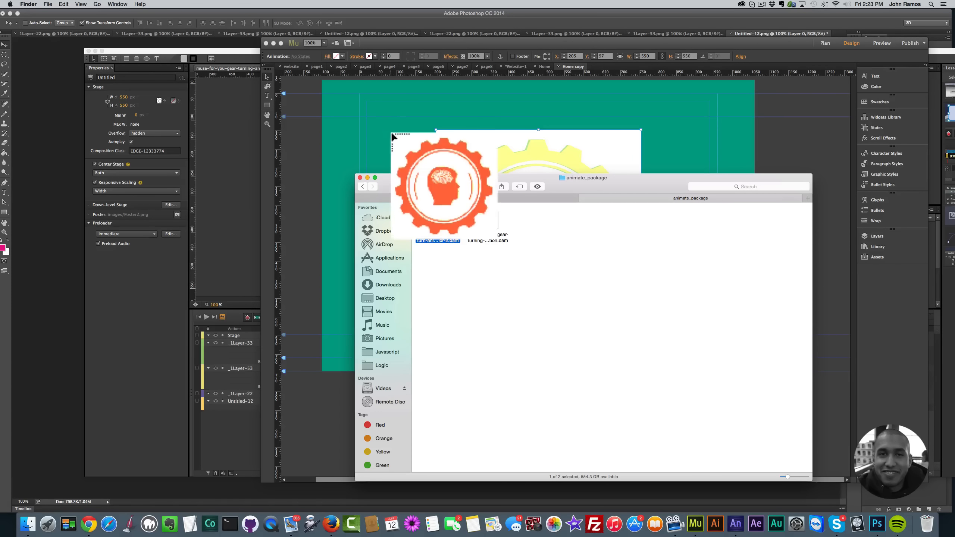
{"action": "left_click", "coordinate": [485, 212]}
{"action": "left_click_drag", "start_coordinate": [477, 201], "coordinate": [509, 202]}
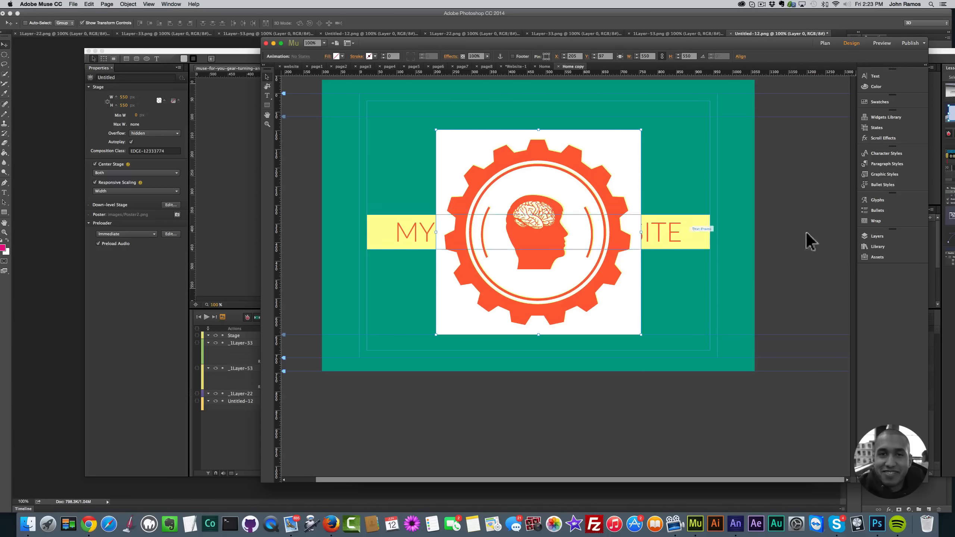
Replace the old yellow gear with the orange one sent to the back behind the title banner, and preview the page in the browser
{"action": "right_click", "coordinate": [580, 180]}
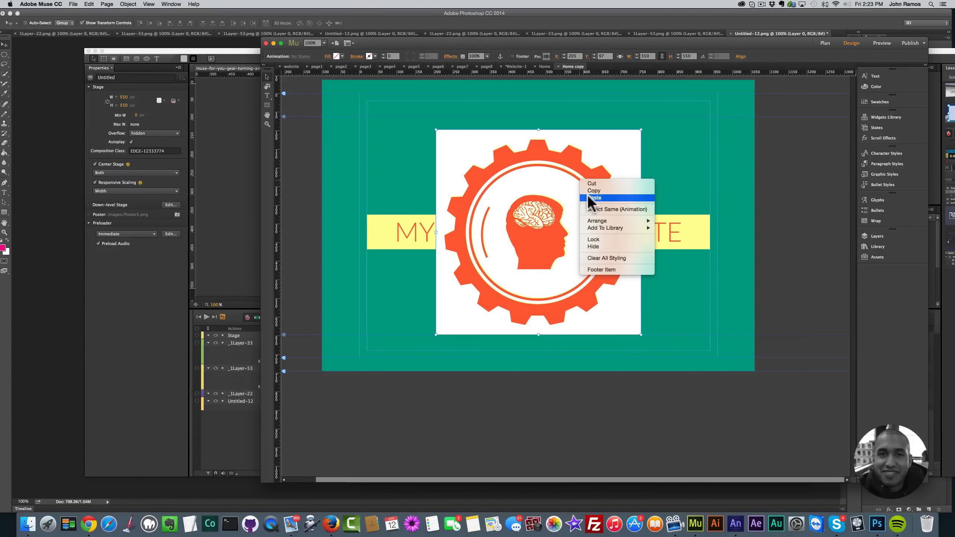
{"action": "right_click", "coordinate": [579, 169]}
{"action": "mouse_move", "coordinate": [617, 211]}
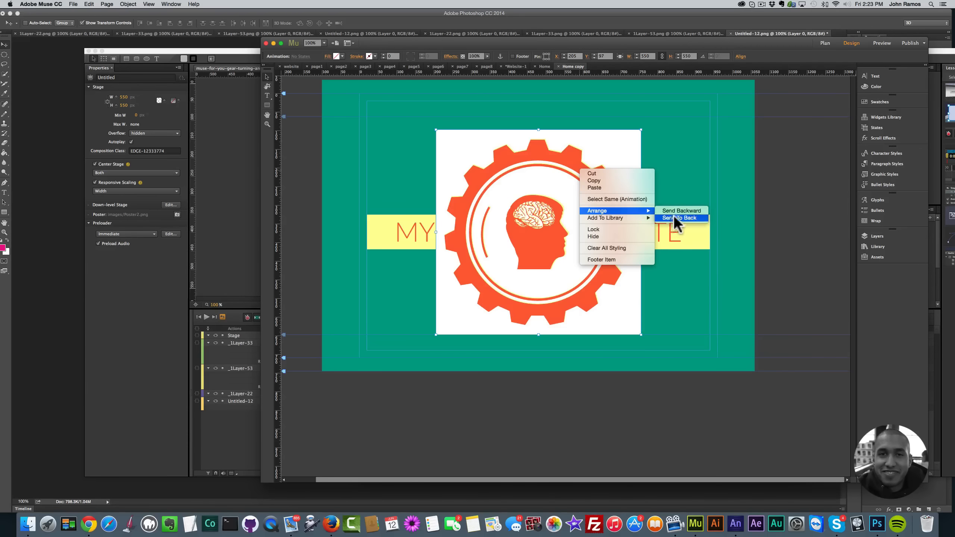
{"action": "left_click", "coordinate": [670, 218]}
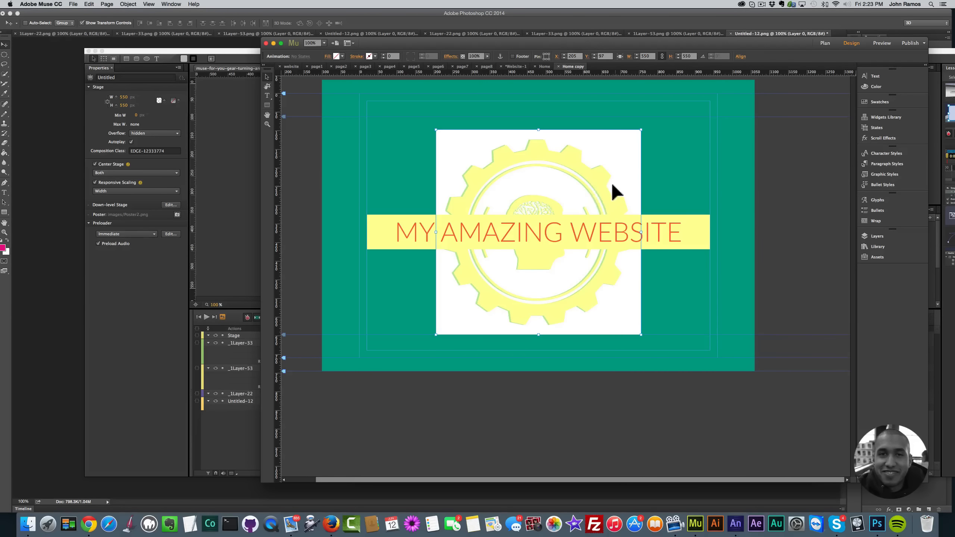
{"action": "key", "text": "BackSpace"}
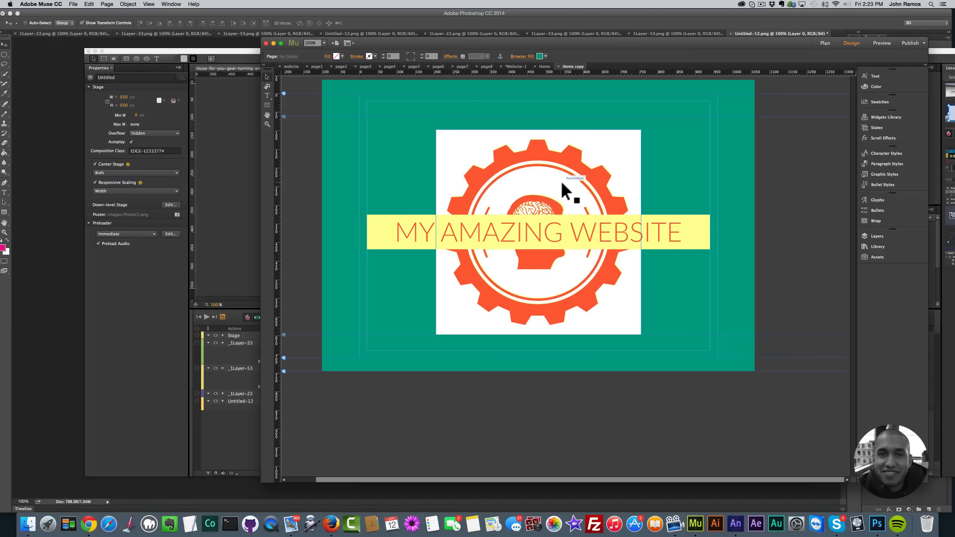
{"action": "key", "text": "super+shift+e"}
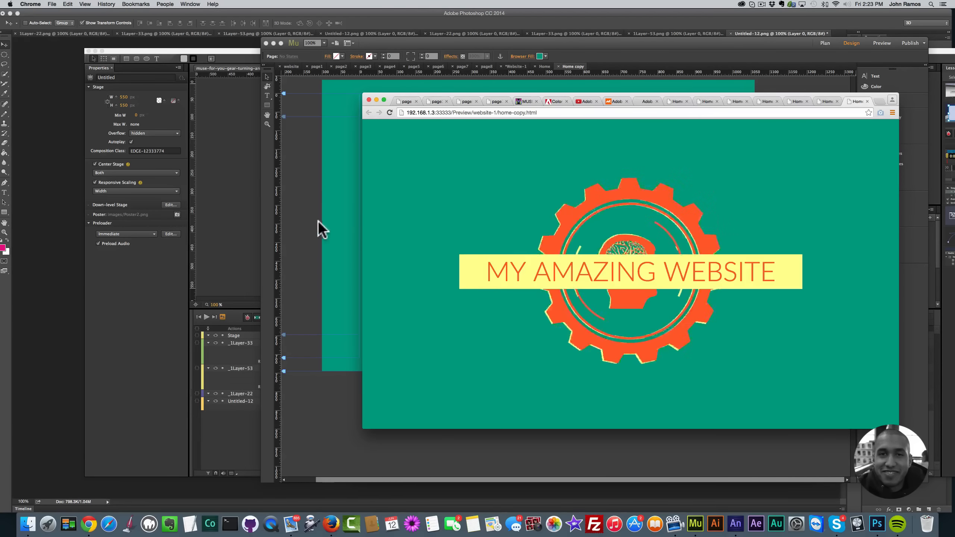
{"action": "left_click", "coordinate": [318, 221]}
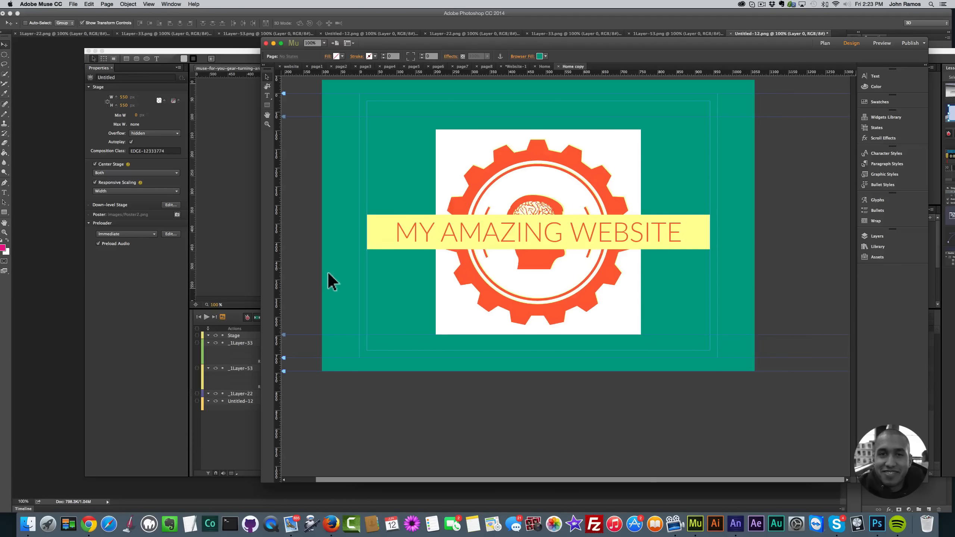
Switch to Chrome and copy the hex code BEEB9F of the light green swatch in the Adobe Color theme
{"action": "left_click", "coordinate": [87, 523]}
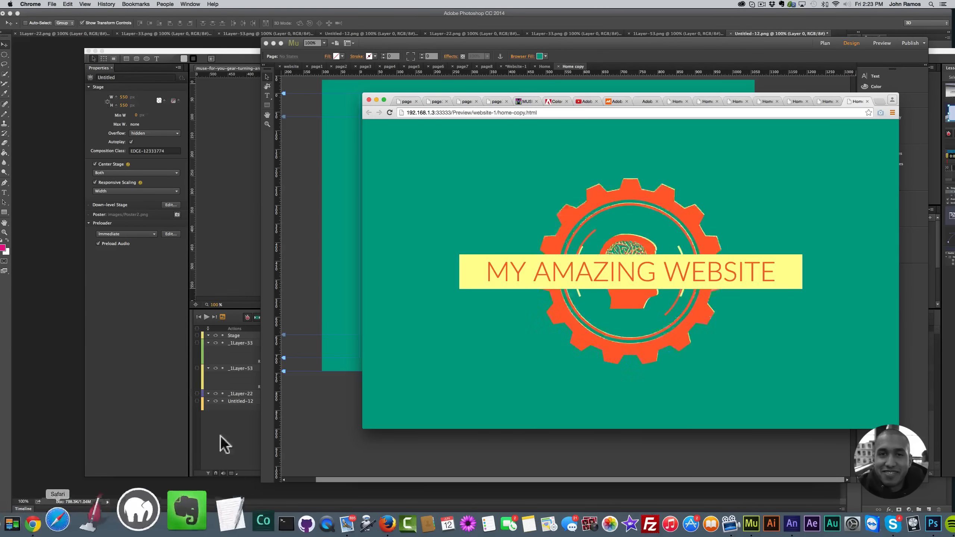
{"action": "left_click", "coordinate": [555, 100]}
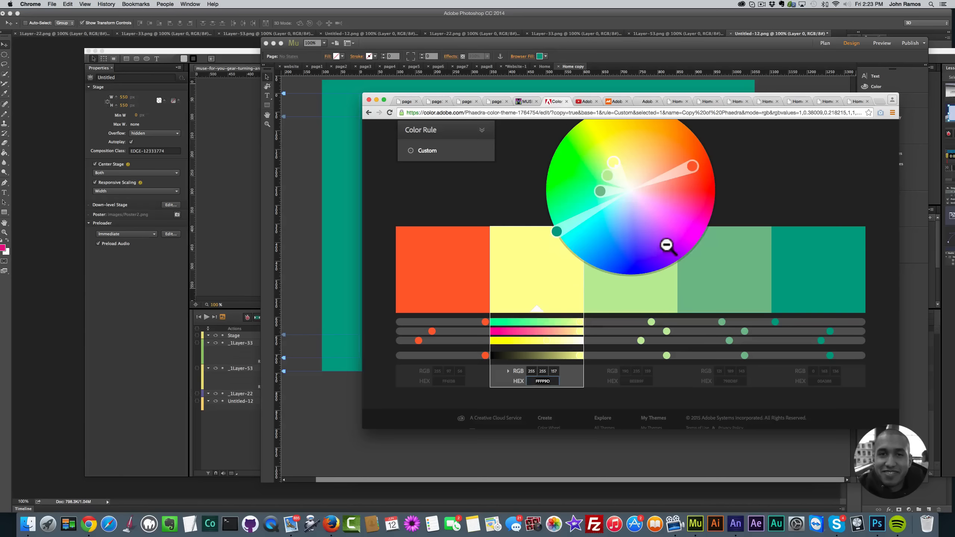
{"action": "left_click", "coordinate": [657, 300]}
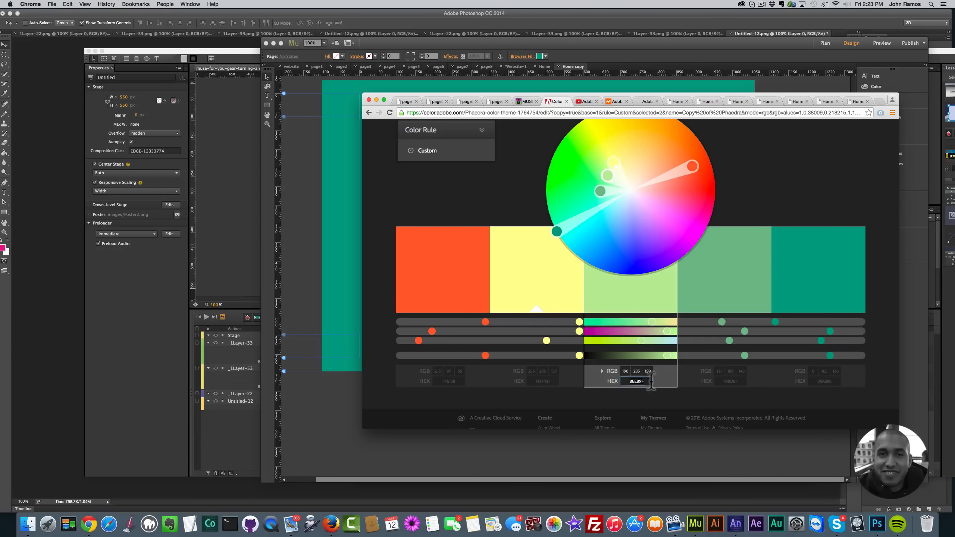
{"action": "key", "text": "super+c"}
Switch back to Muse, set the Home copy page's browser fill to BEEB9F, and preview the page in the browser
{"action": "left_click", "coordinate": [314, 228]}
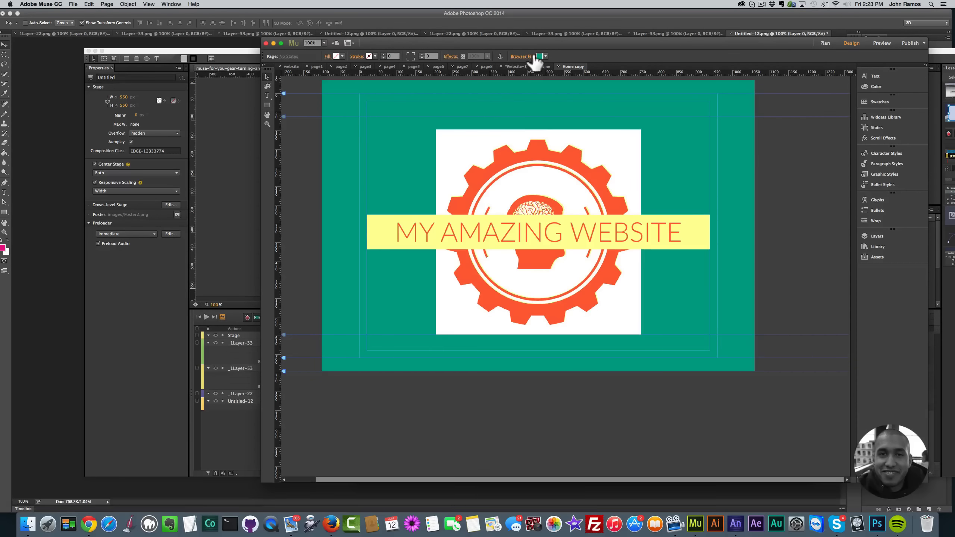
{"action": "left_click", "coordinate": [545, 56]}
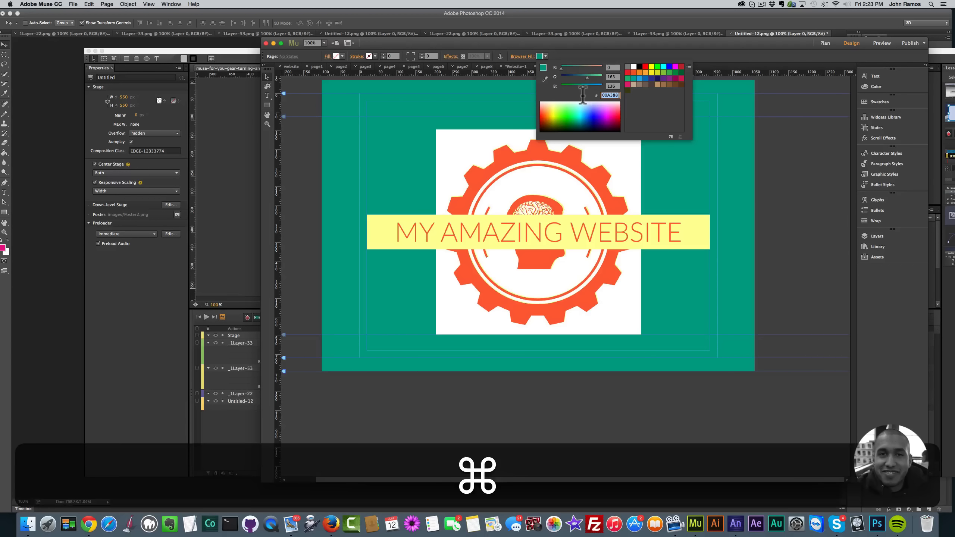
{"action": "key", "text": "super+v"}
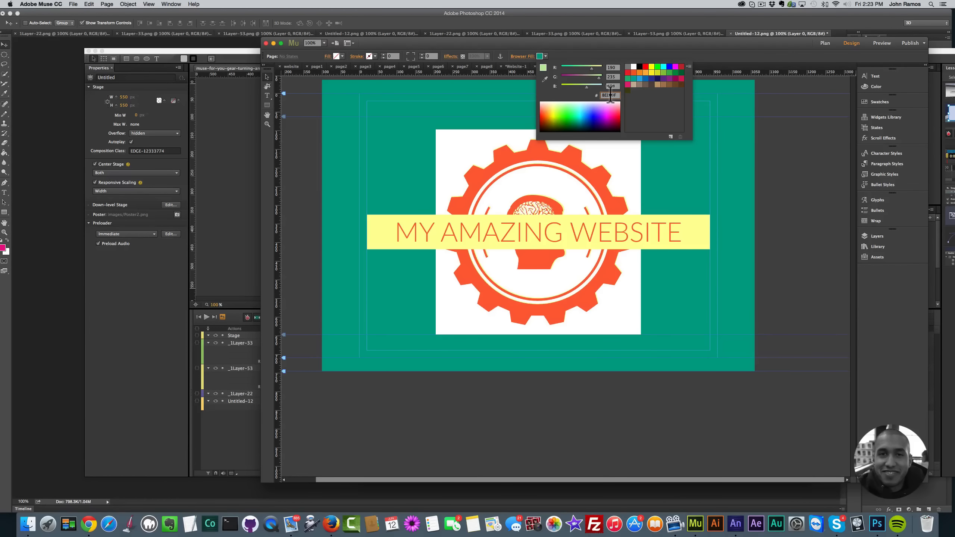
{"action": "right_click", "coordinate": [610, 95]}
{"action": "key", "text": "super+c"}
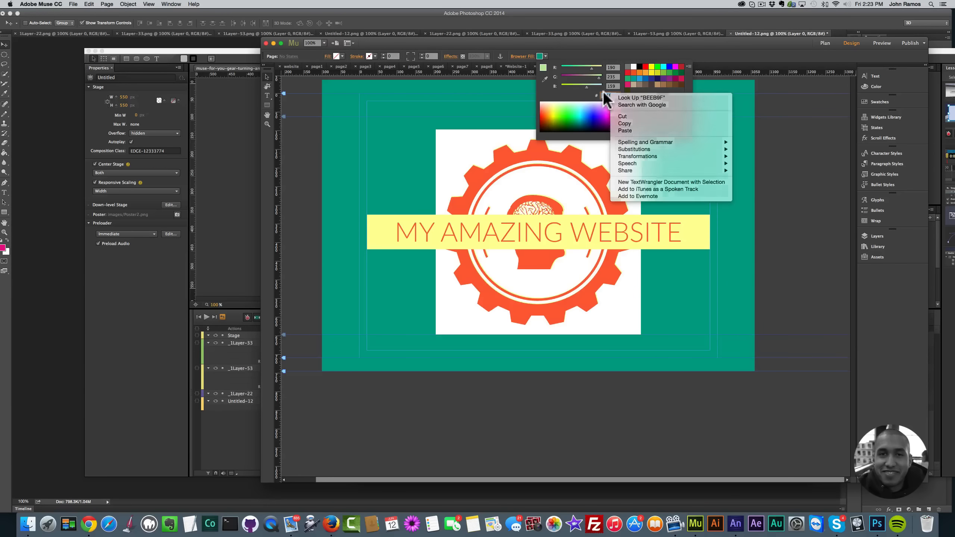
{"action": "key", "text": "Escape"}
{"action": "right_click", "coordinate": [612, 95]}
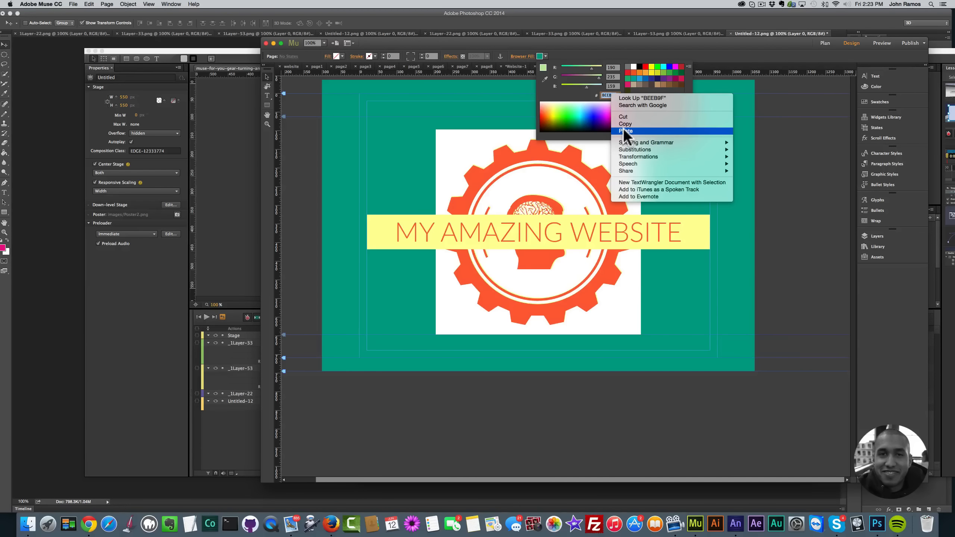
{"action": "left_click", "coordinate": [624, 131]}
{"action": "key", "text": "Return"}
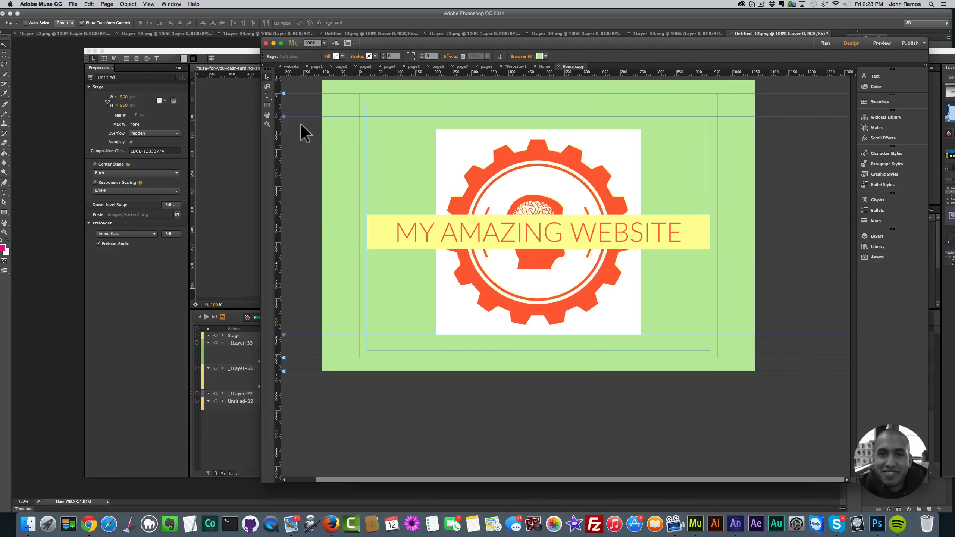
{"action": "key", "text": "super+shift+e"}
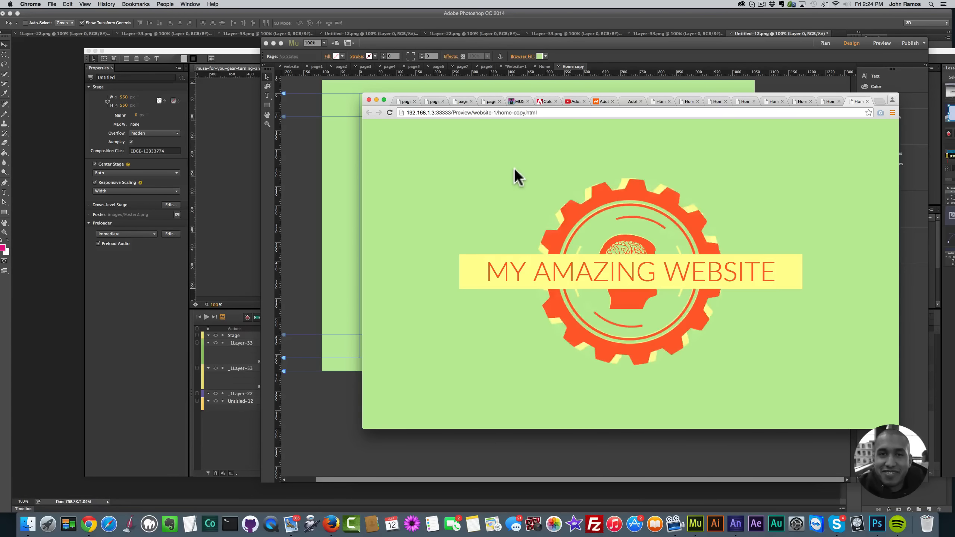
{"action": "left_click", "coordinate": [309, 167]}
Copy the hex code 79BD8F of the medium green swatch from the Adobe Color theme in Chrome and return to Muse
{"action": "left_click", "coordinate": [463, 219]}
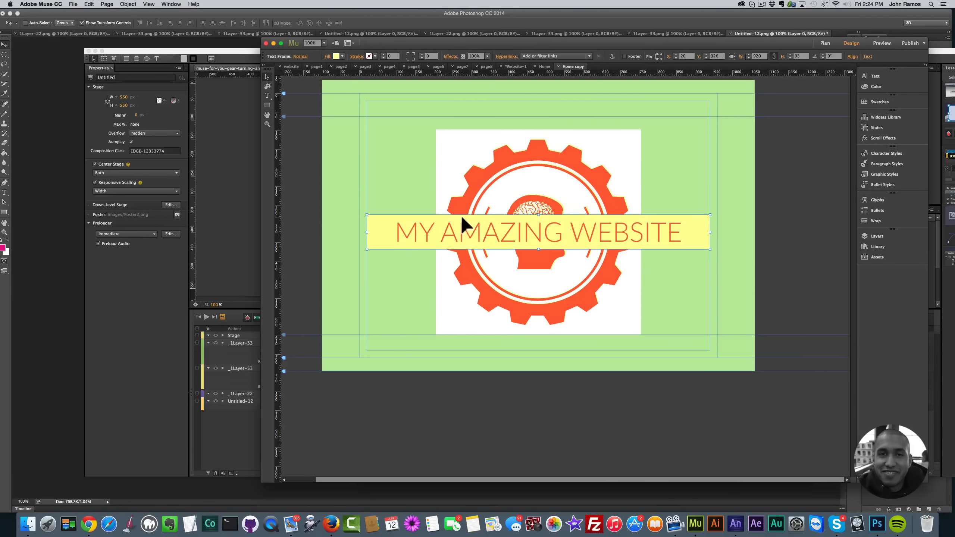
{"action": "left_click", "coordinate": [89, 525]}
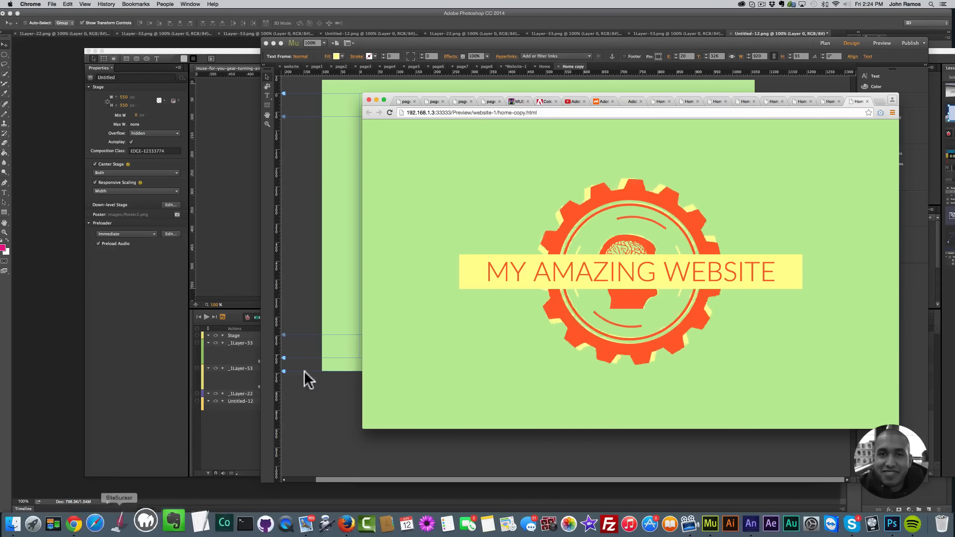
{"action": "left_click", "coordinate": [546, 100]}
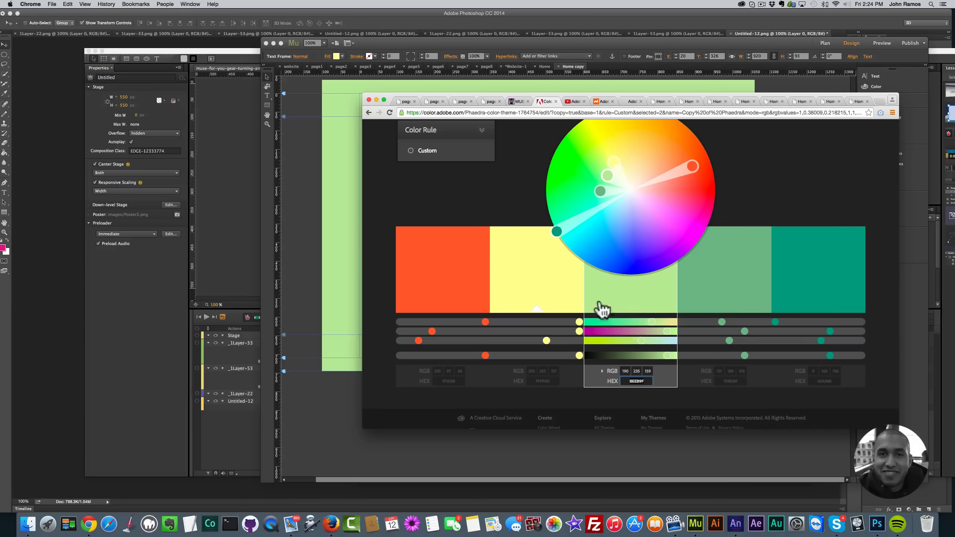
{"action": "left_click", "coordinate": [714, 278]}
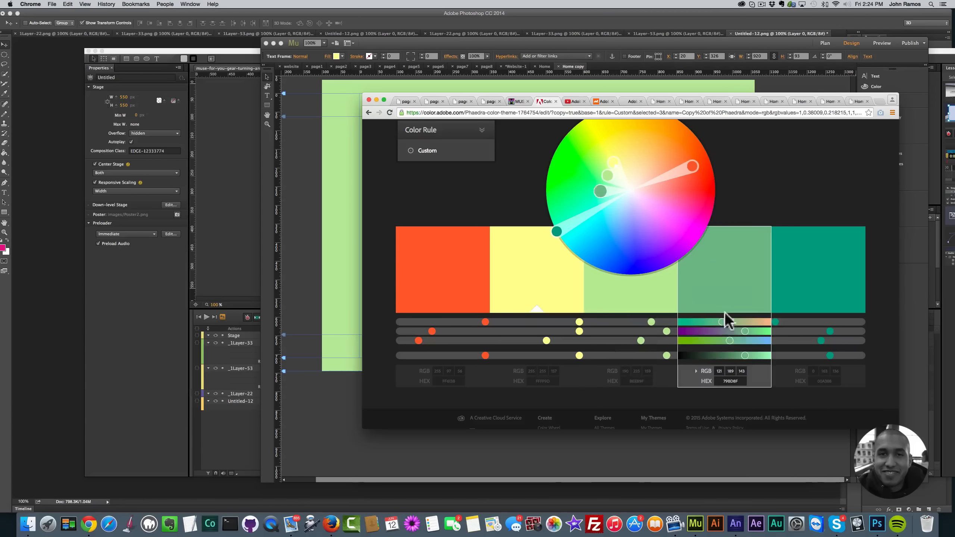
{"action": "double_click", "coordinate": [722, 381]}
{"action": "key", "text": "super+c"}
{"action": "left_click", "coordinate": [305, 218]}
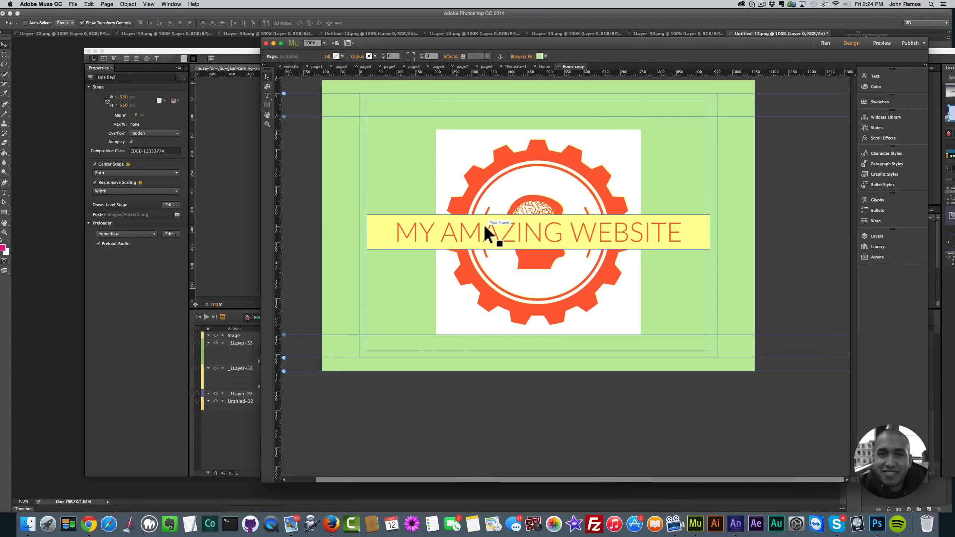
Recolor the whole MY AMAZING WEBSITE headline text with hex 79BD8F
{"action": "double_click", "coordinate": [484, 226]}
{"action": "key", "text": "super+a"}
{"action": "left_click", "coordinate": [446, 56]}
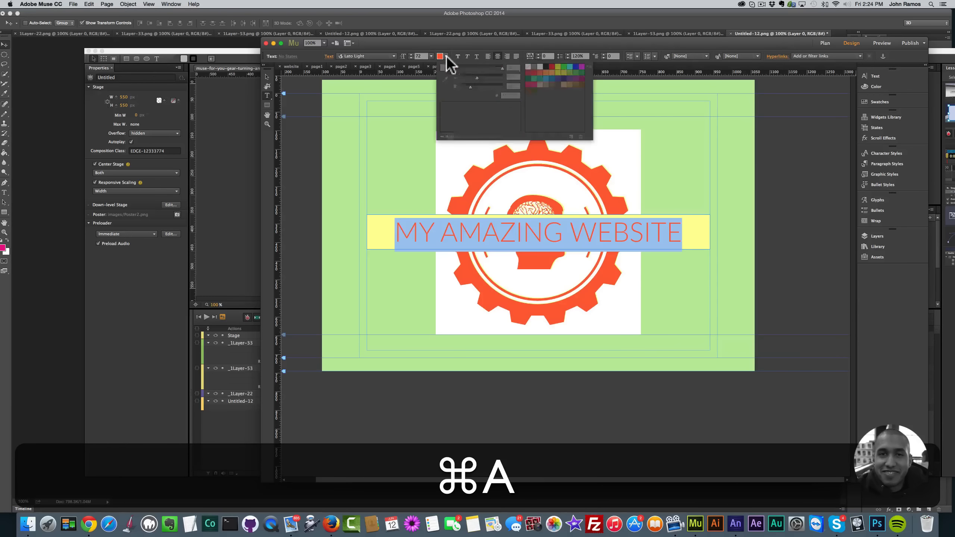
{"action": "left_click_drag", "start_coordinate": [516, 95], "coordinate": [477, 92]}
{"action": "key", "text": "super+v"}
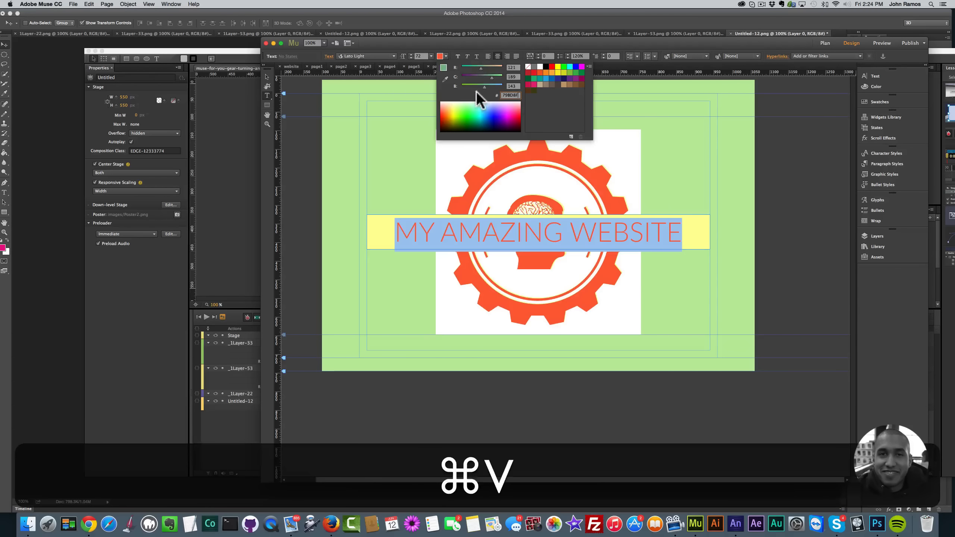
{"action": "left_click", "coordinate": [267, 78]}
{"action": "left_click", "coordinate": [297, 153]}
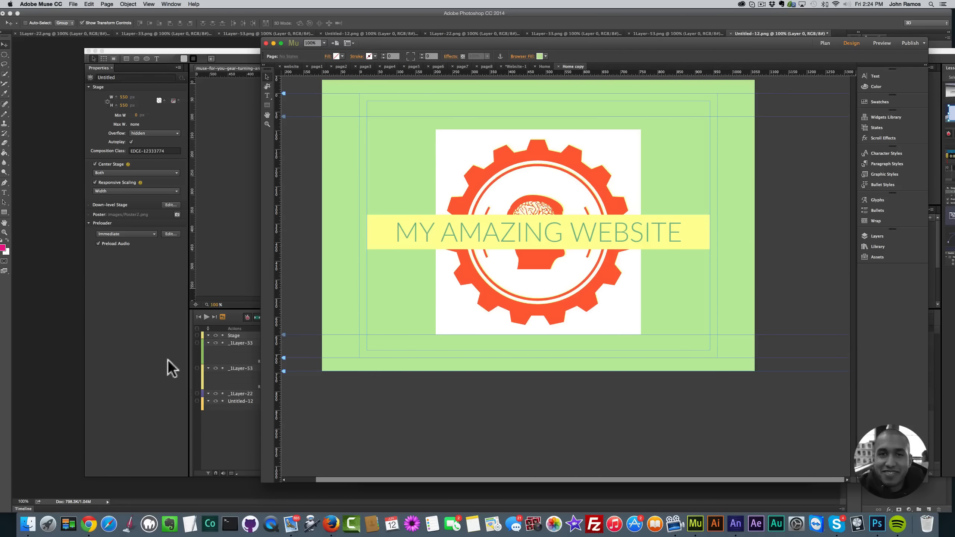
Copy the yellow swatch's hex code FFFF9D from the Adobe Color theme in Chrome and return to Muse
{"action": "left_click", "coordinate": [88, 524]}
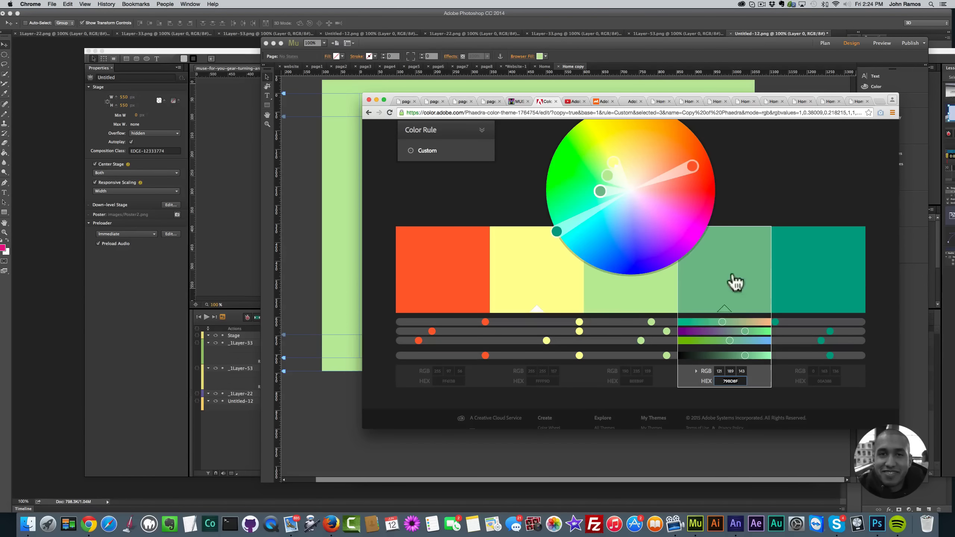
{"action": "left_click", "coordinate": [535, 289]}
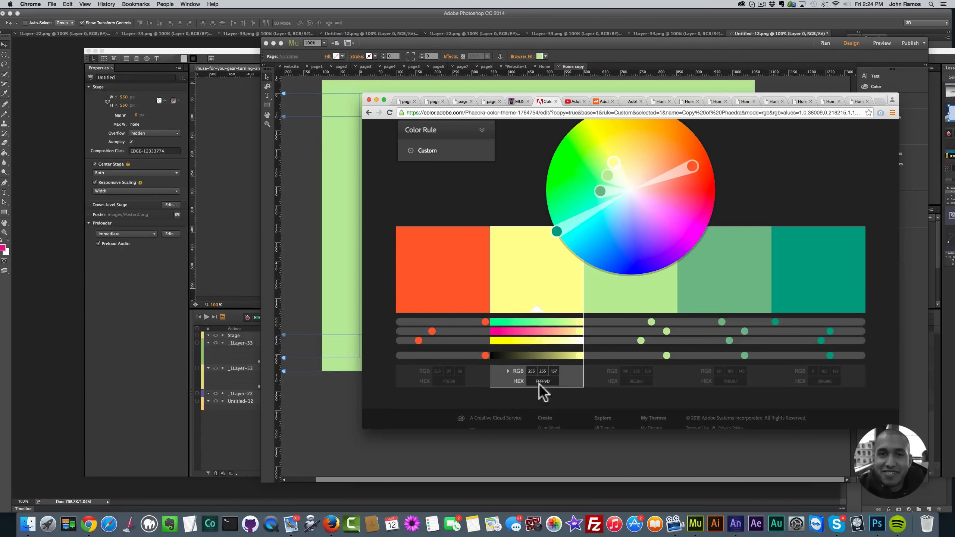
{"action": "double_click", "coordinate": [541, 381]}
{"action": "key", "text": "super+c"}
{"action": "left_click", "coordinate": [341, 271]}
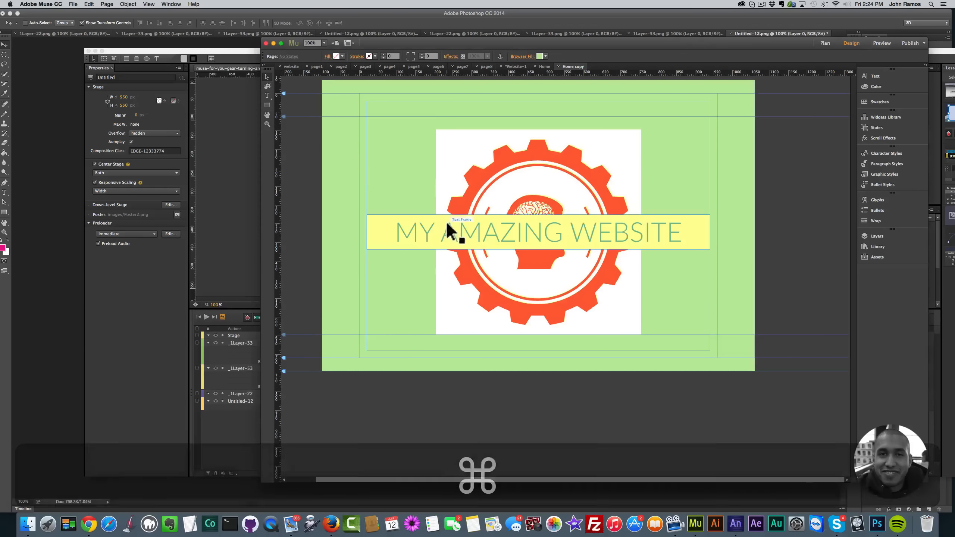
Switch to the Adobe Color theme in Chrome, copy the orange swatch's hex code FF6138 and return to Muse
{"action": "left_click", "coordinate": [89, 524]}
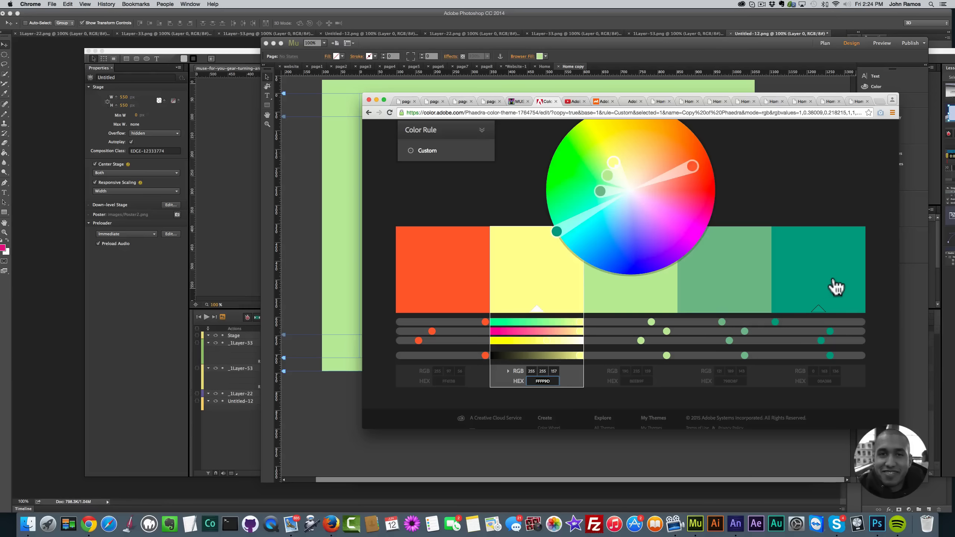
{"action": "left_click", "coordinate": [433, 293]}
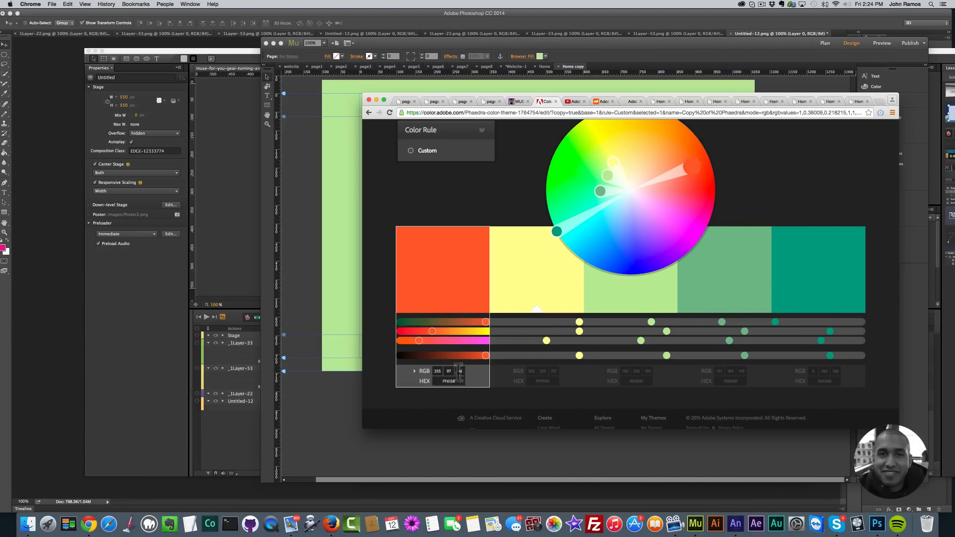
{"action": "key", "text": "super+c"}
{"action": "left_click", "coordinate": [352, 278]}
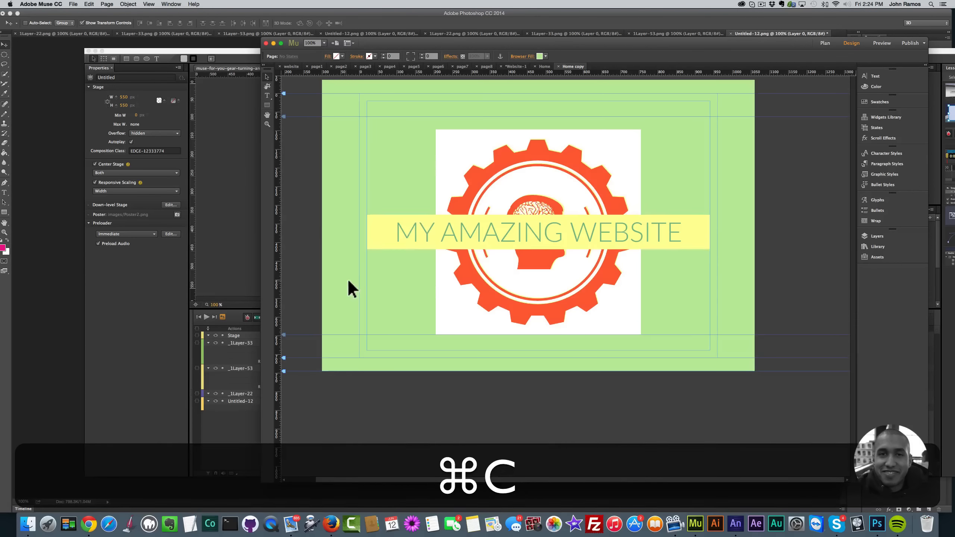
Try FF6138 as the fill of the headline's text frame and undo the fill change
{"action": "left_click", "coordinate": [378, 227]}
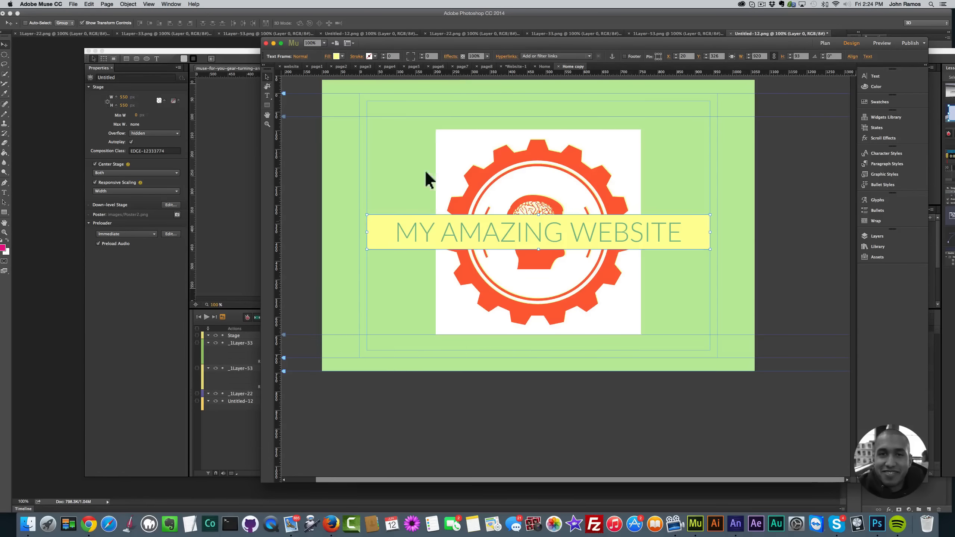
{"action": "left_click", "coordinate": [343, 55]}
{"action": "left_click", "coordinate": [408, 94]}
{"action": "key", "text": "super+v"}
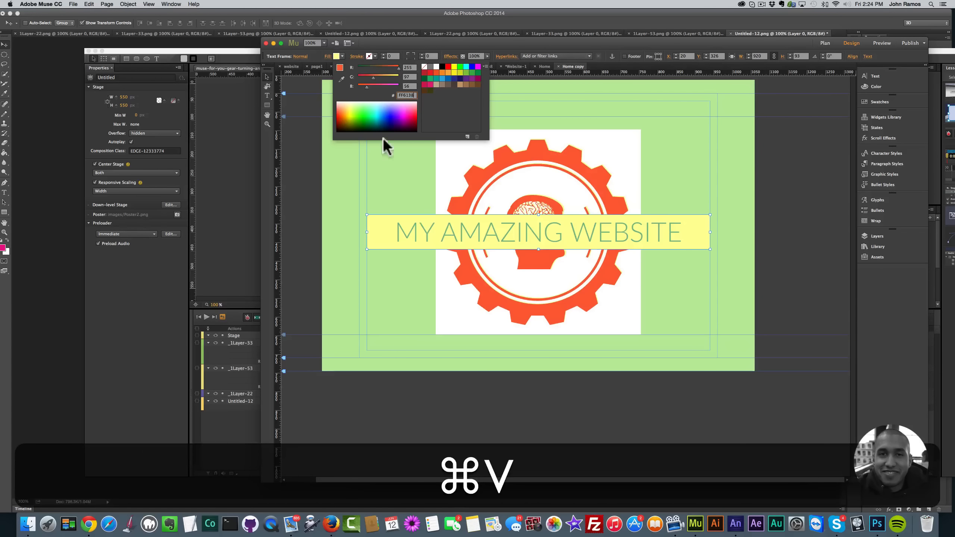
{"action": "key", "text": "Return"}
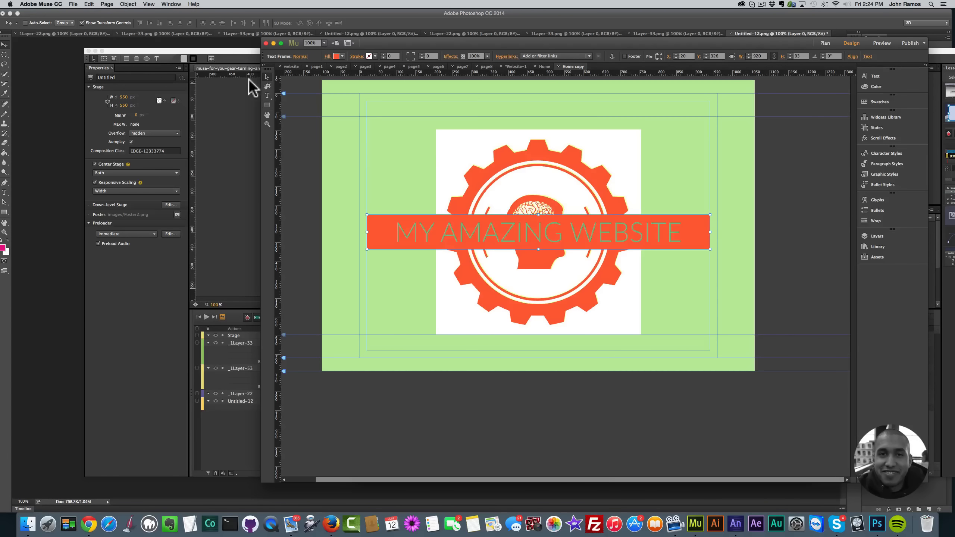
{"action": "key", "text": "super+z"}
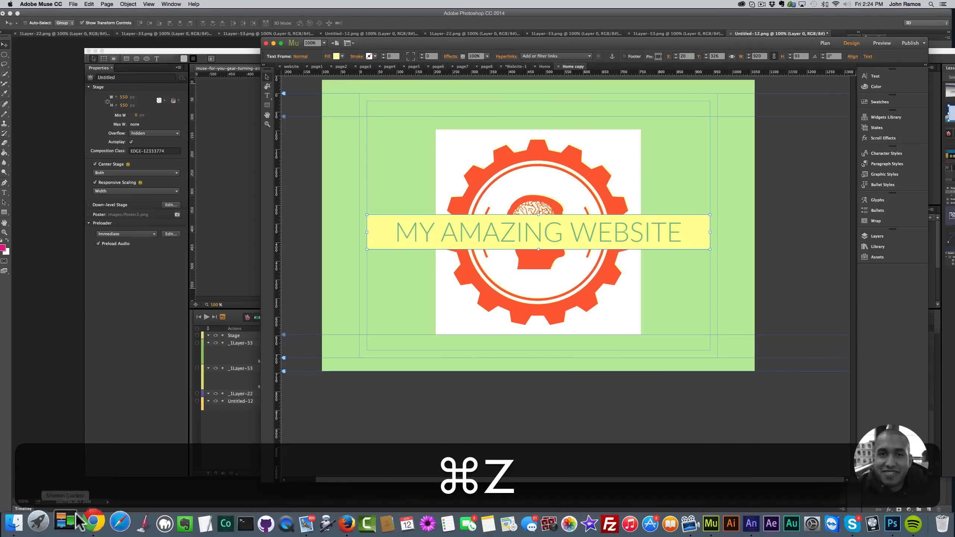
Copy the dark green swatch's hex code 00A388 from the Adobe Color theme in Chrome and return to Muse
{"action": "left_click", "coordinate": [81, 524]}
{"action": "left_click", "coordinate": [826, 268]}
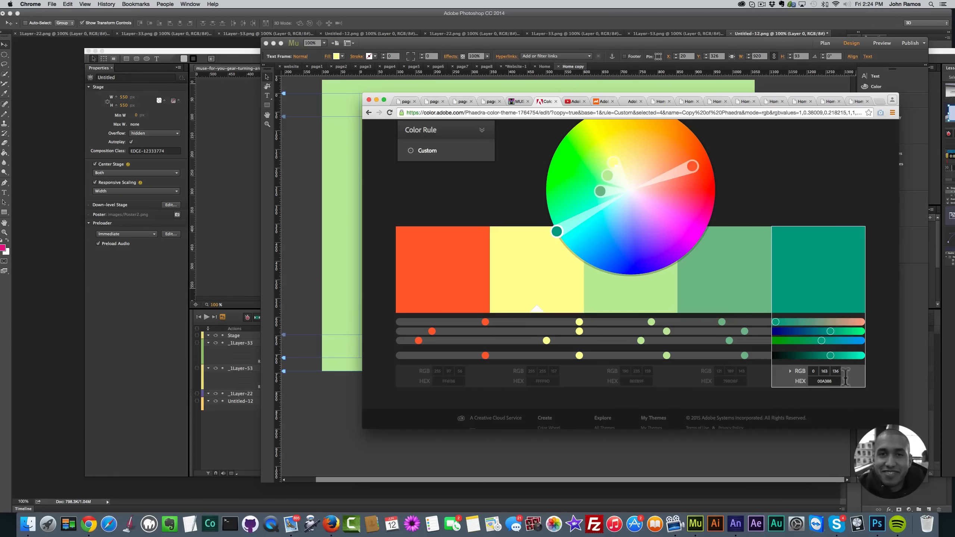
{"action": "double_click", "coordinate": [823, 381]}
{"action": "key", "text": "super+c"}
{"action": "left_click", "coordinate": [305, 234]}
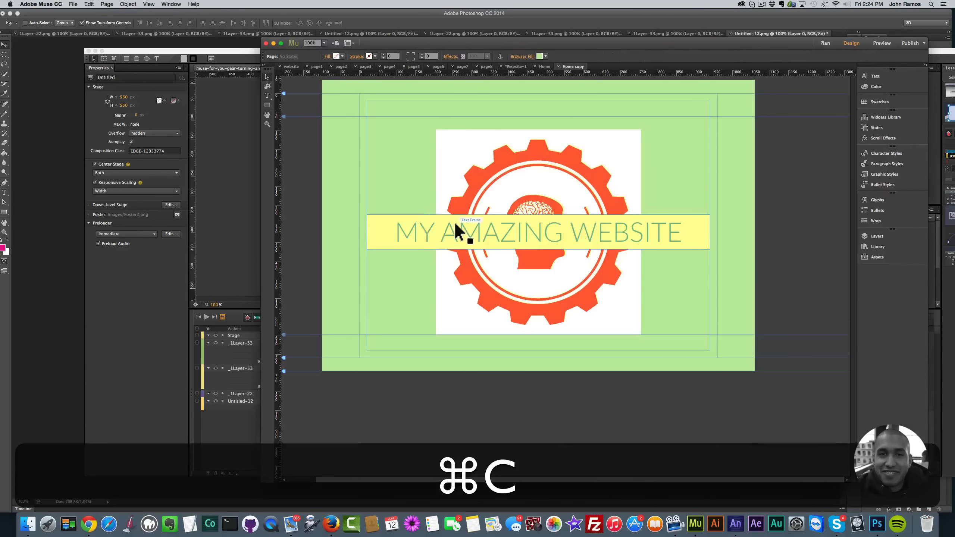
Fill the headline's text frame with 00A388 and preview the page in the browser
{"action": "left_click", "coordinate": [342, 56]}
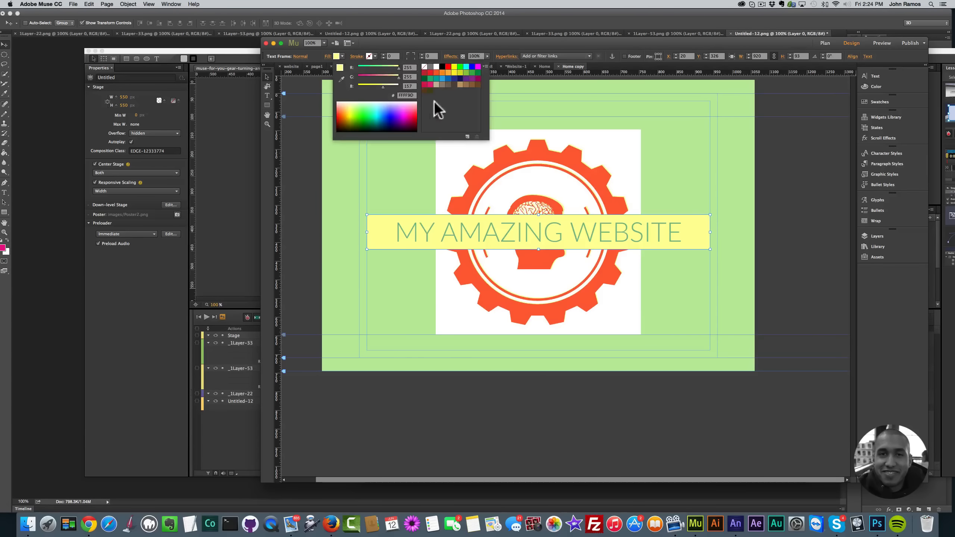
{"action": "key", "text": "super+v"}
{"action": "left_click", "coordinate": [360, 149]}
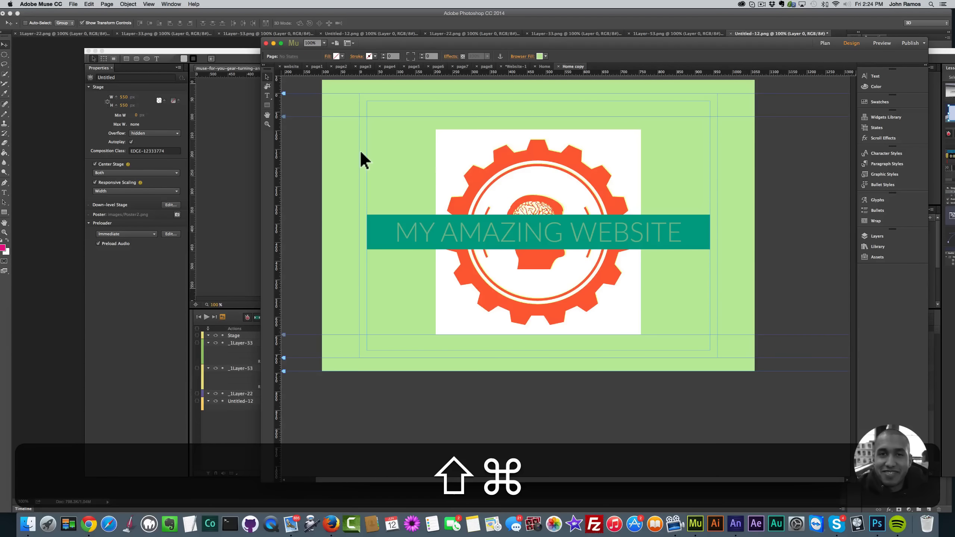
{"action": "key", "text": "super+shift+e"}
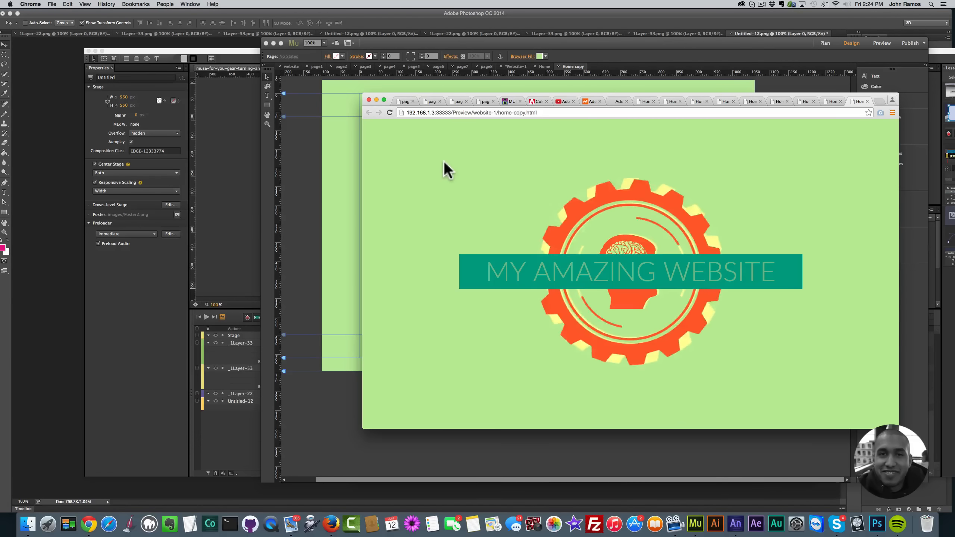
{"action": "left_click", "coordinate": [330, 162]}
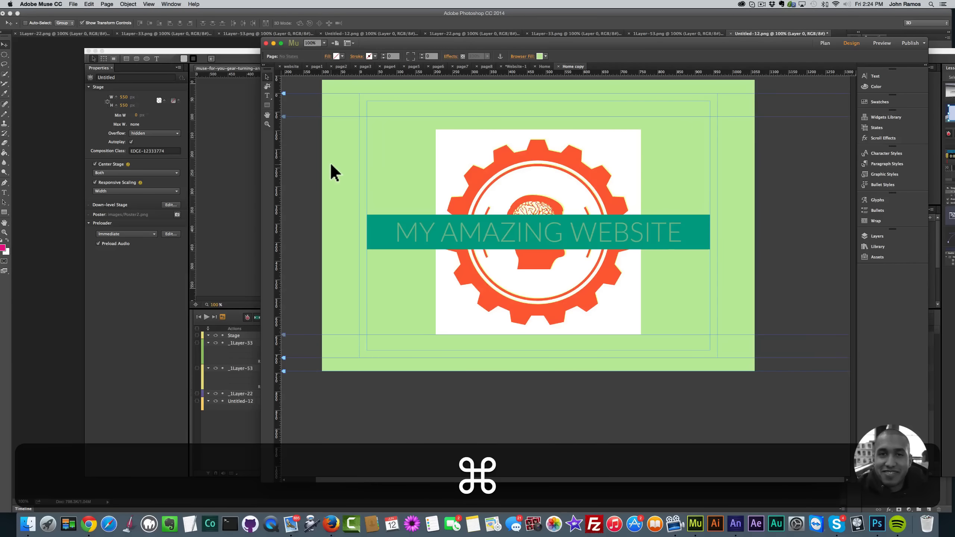
Undo the headline frame's dark green fill and preview the page again in the browser
{"action": "key", "text": "super+z"}
{"action": "key", "text": "super+shift+e"}
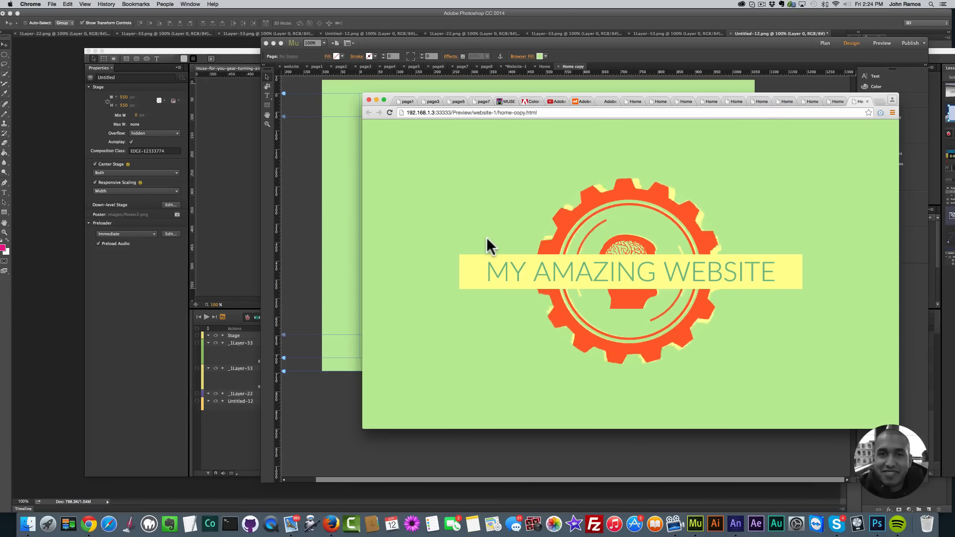
{"action": "left_click", "coordinate": [314, 200]}
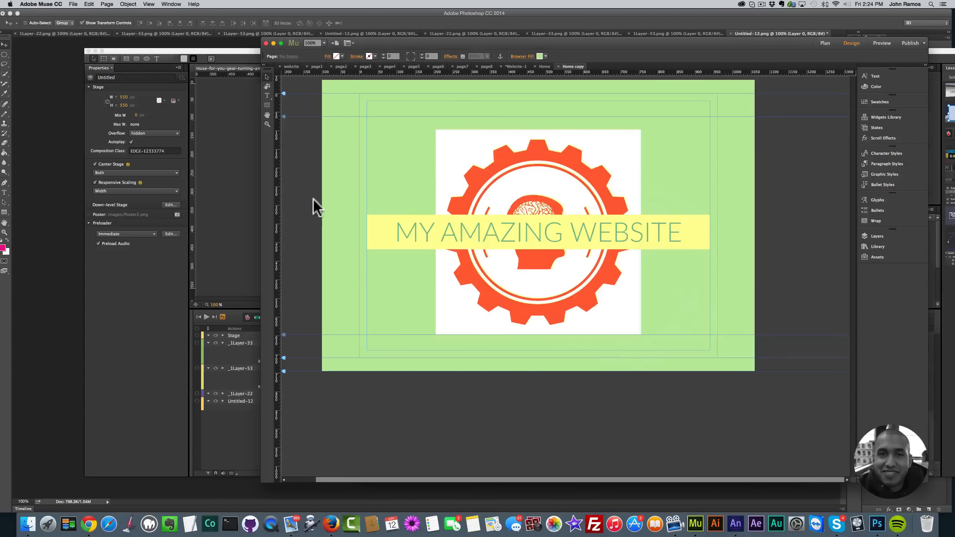
Open the Home page for editing from the site plan
{"action": "left_click", "coordinate": [825, 43]}
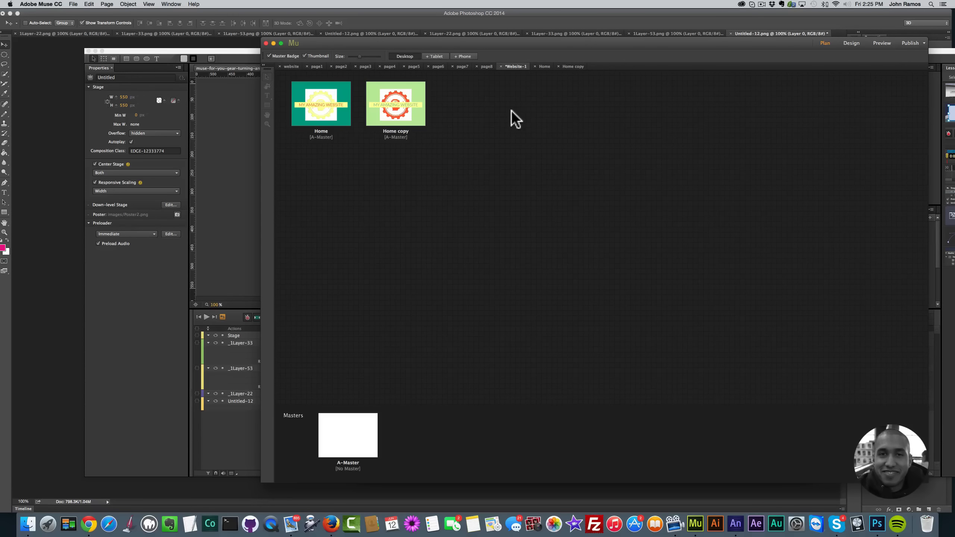
{"action": "mouse_move", "coordinate": [391, 117]}
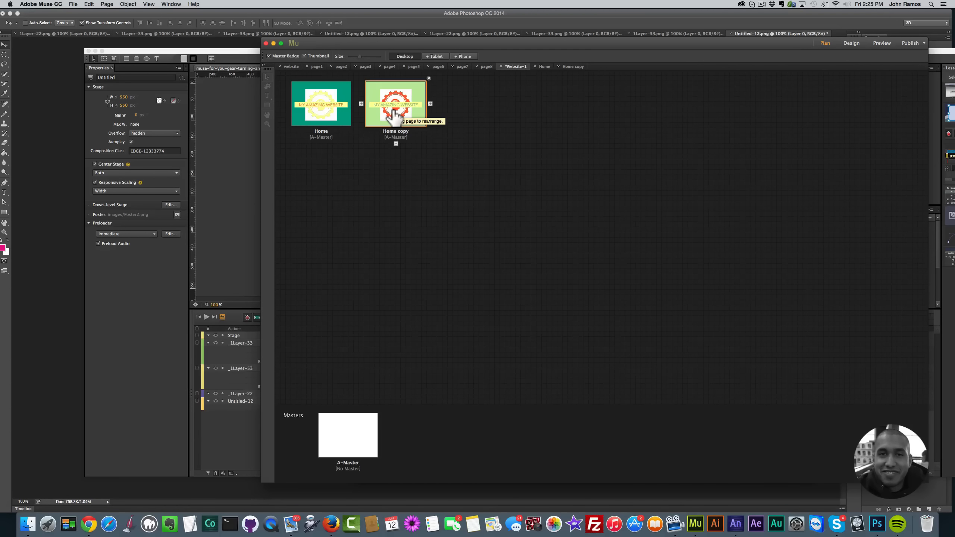
{"action": "mouse_move", "coordinate": [331, 115]}
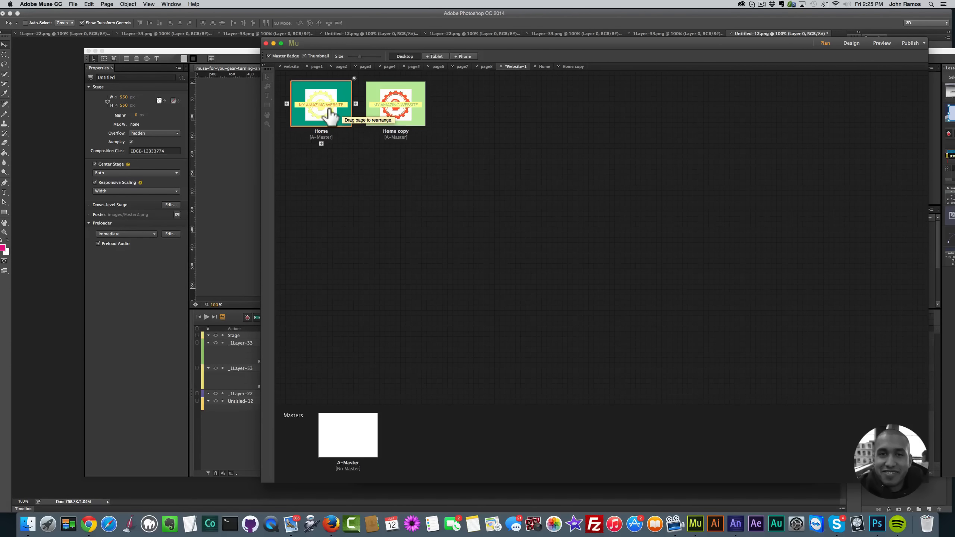
{"action": "double_click", "coordinate": [328, 109]}
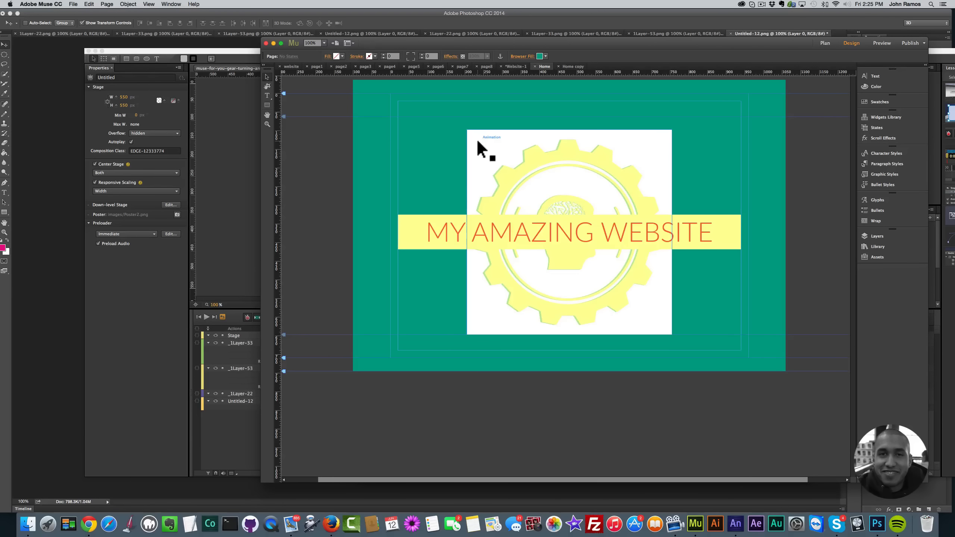
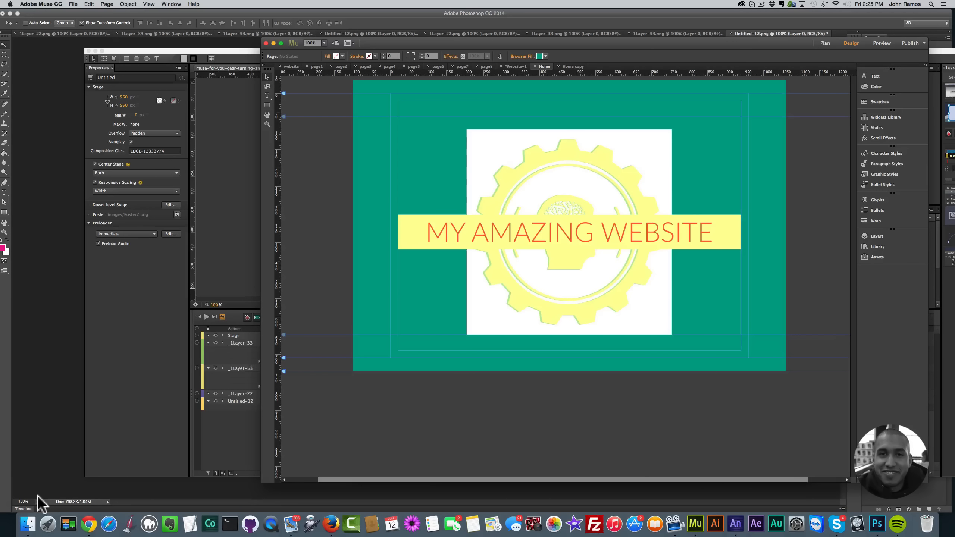
Import the MT - Toolbox - Verse Slide .mulib file into Muse from the Verse Slide project folder in Finder
{"action": "left_click", "coordinate": [28, 523]}
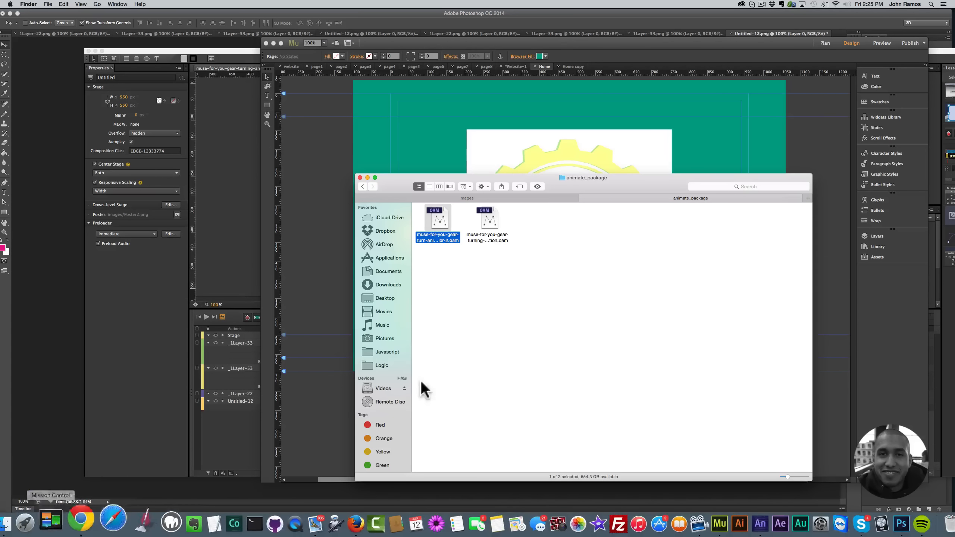
{"action": "left_click", "coordinate": [362, 187]}
{"action": "left_click", "coordinate": [362, 187]}
{"action": "left_click", "coordinate": [360, 187]}
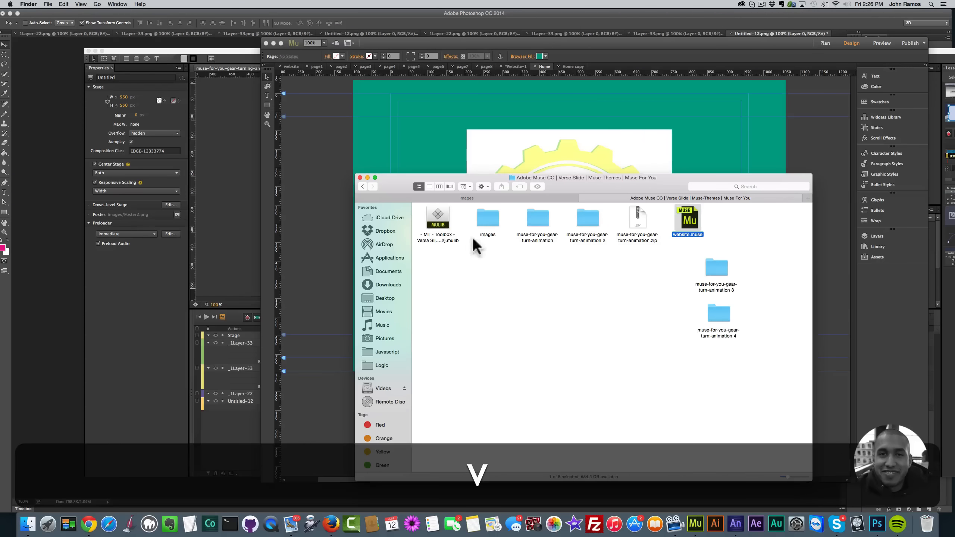
{"action": "left_click", "coordinate": [474, 225]}
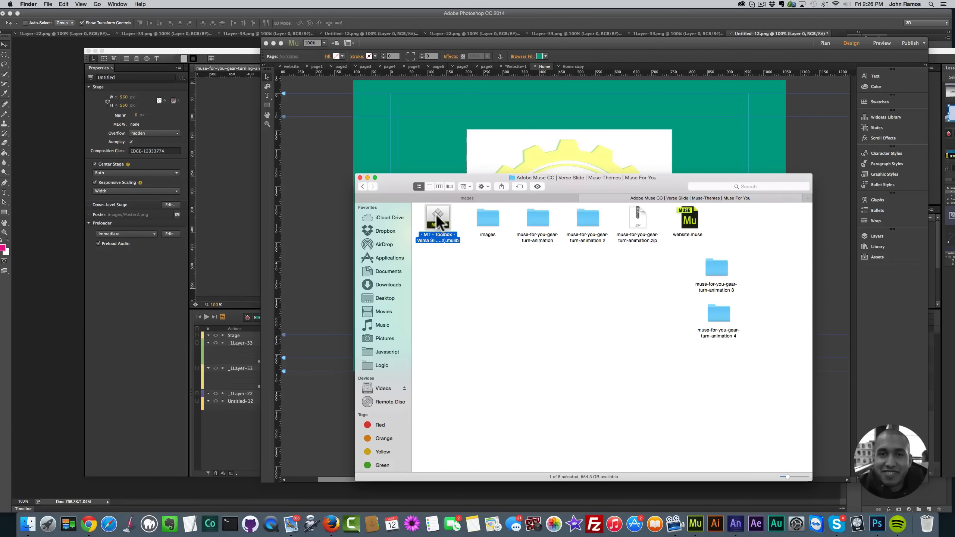
{"action": "double_click", "coordinate": [438, 222]}
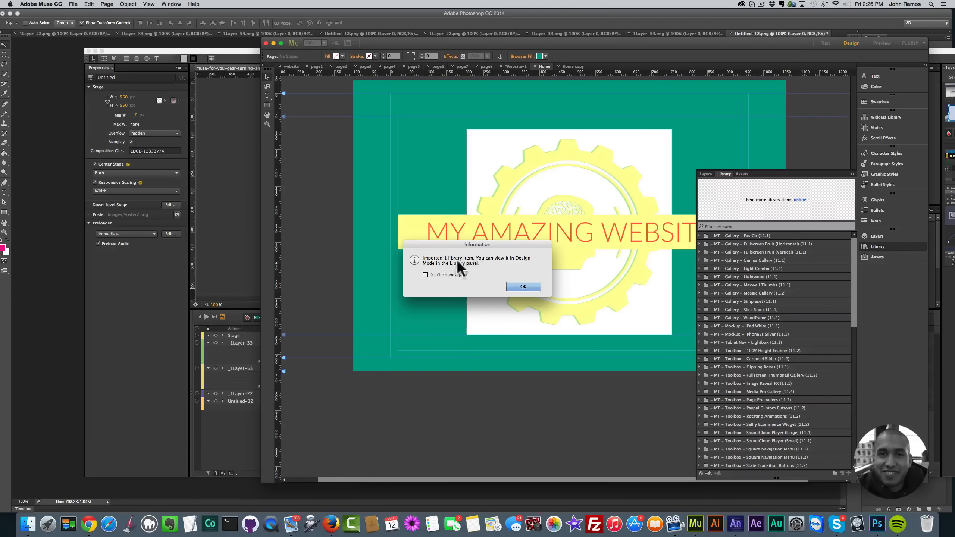
{"action": "left_click", "coordinate": [523, 287]}
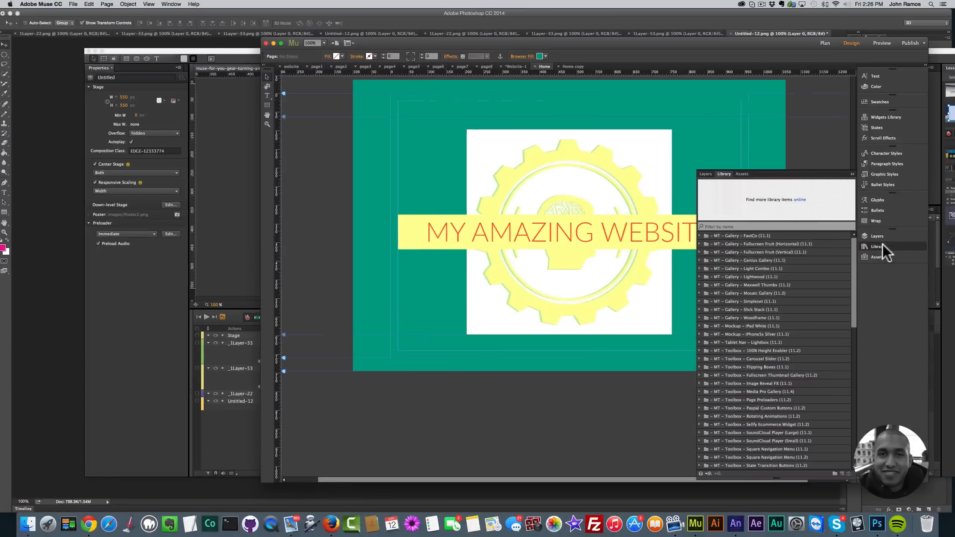
Hide the Library panel and show it again
{"action": "left_click", "coordinate": [881, 245]}
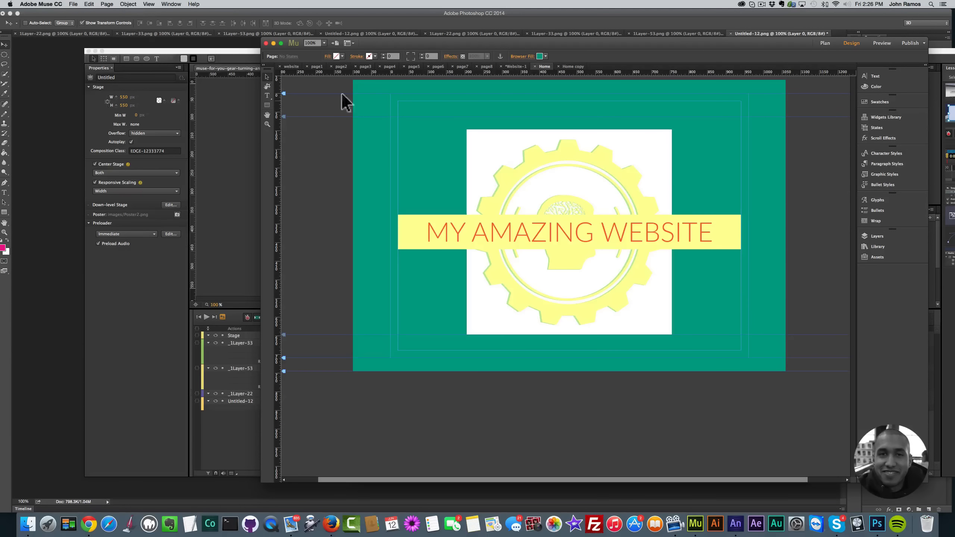
{"action": "left_click", "coordinate": [171, 4]}
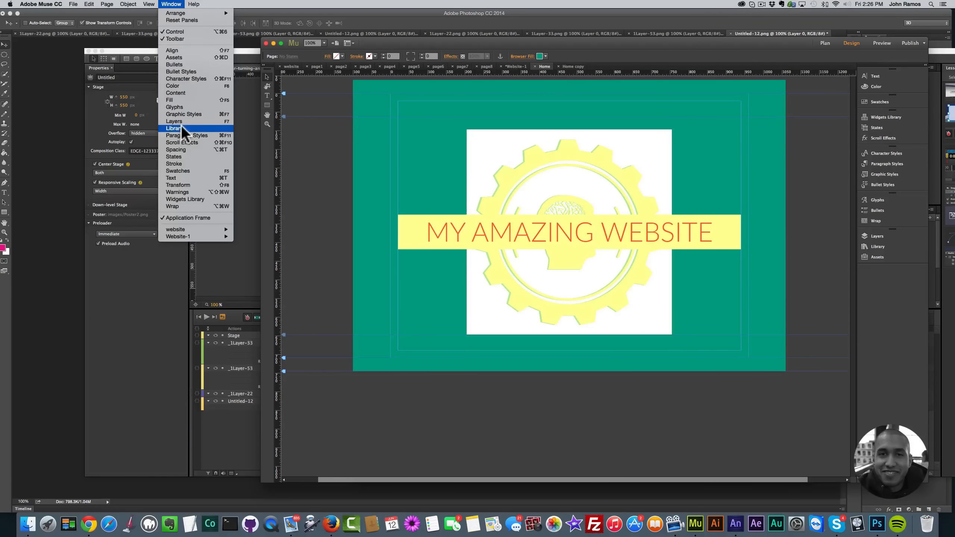
{"action": "left_click", "coordinate": [180, 129]}
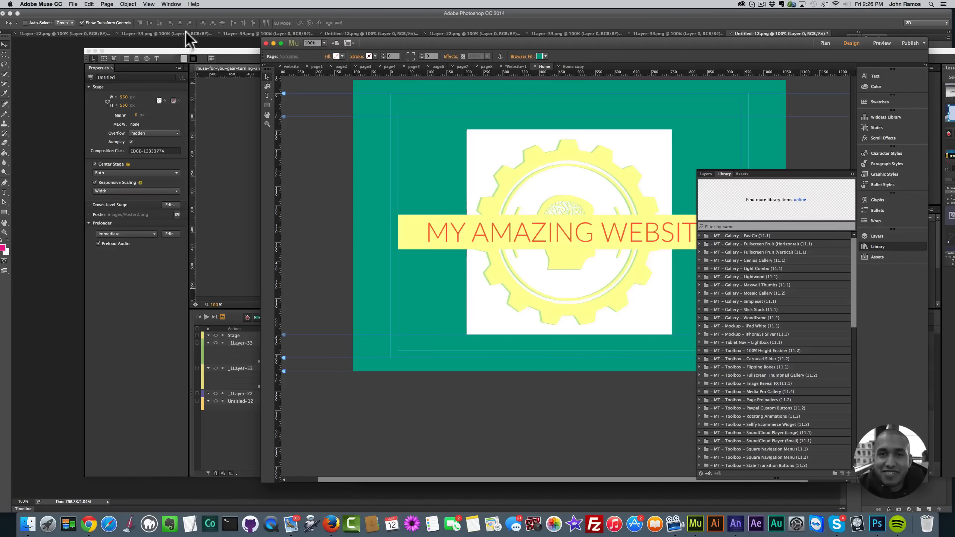
{"action": "left_click", "coordinate": [169, 5]}
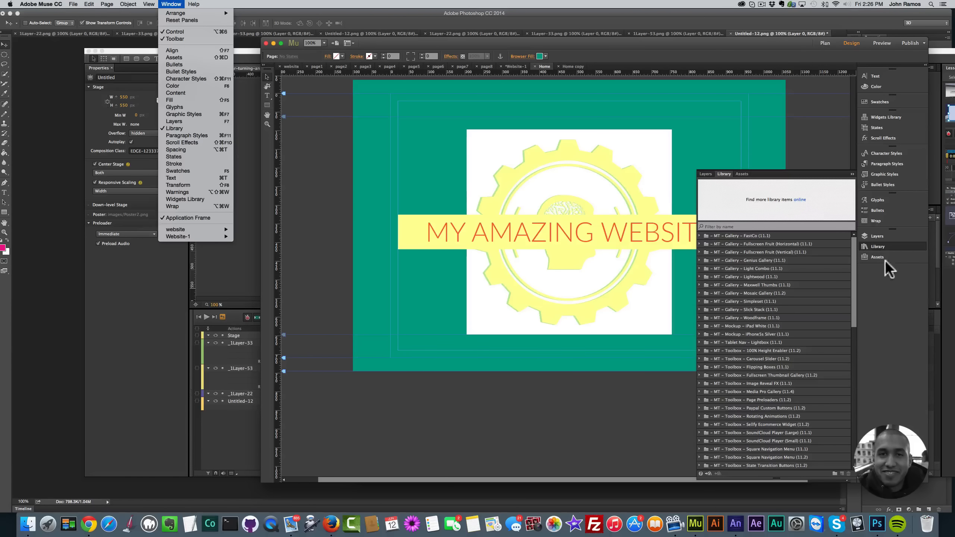
Place the Versa Slide widget from the MT - Toolbox - Versa Slide (11.2) library folder near the Home page's upper-left corner and collapse the Library panel
{"action": "left_click", "coordinate": [854, 260]}
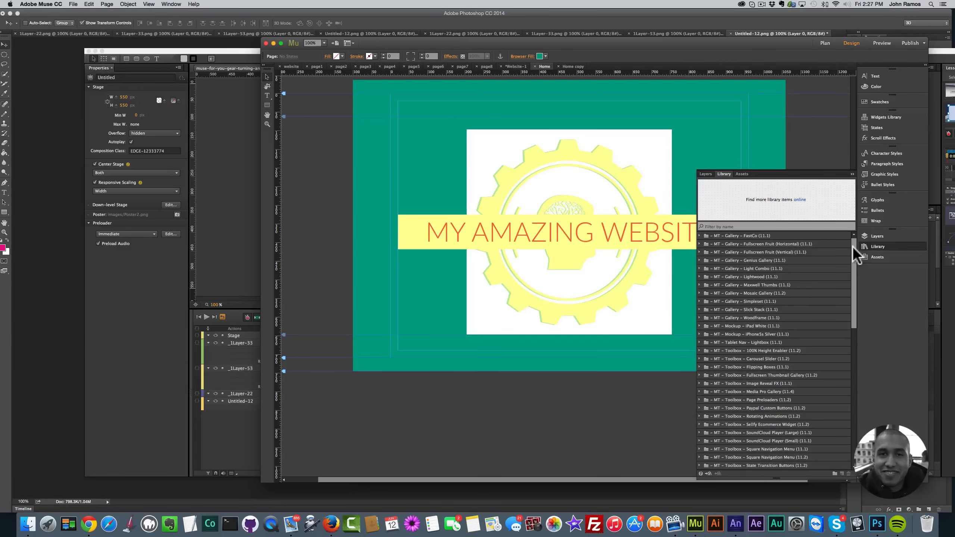
{"action": "scroll", "coordinate": [853, 469], "scroll_direction": "down", "scroll_amount": 2}
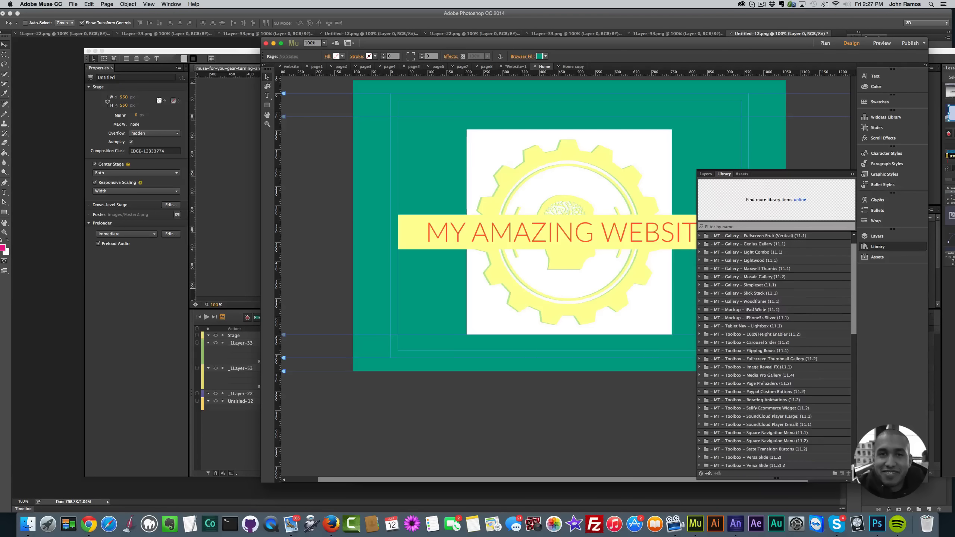
{"action": "left_click", "coordinate": [763, 458]}
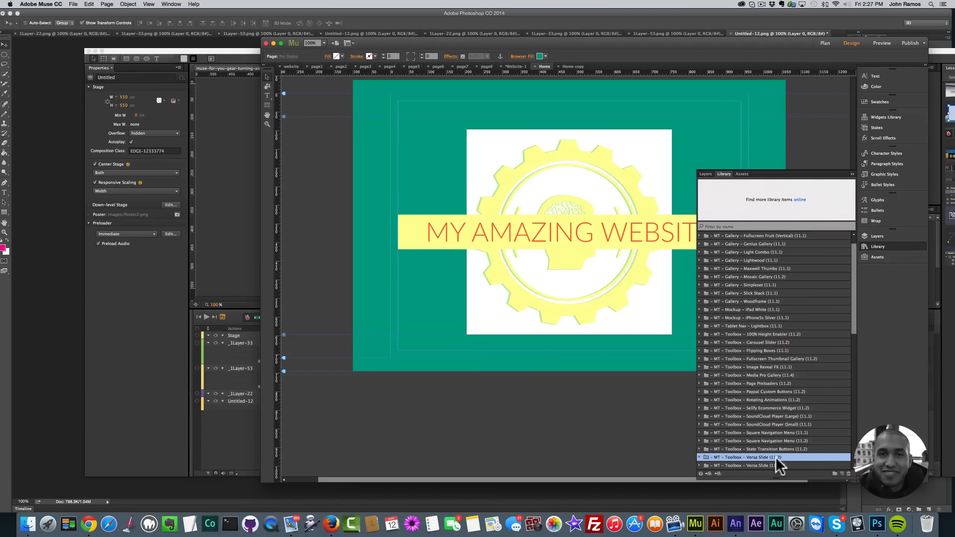
{"action": "left_click", "coordinate": [700, 456]}
{"action": "scroll", "coordinate": [852, 326], "scroll_direction": "down", "scroll_amount": 1}
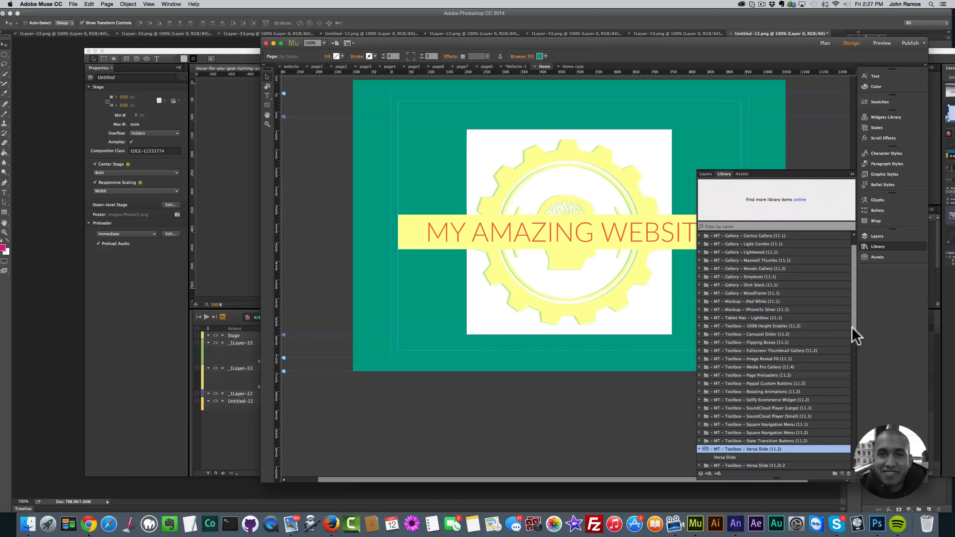
{"action": "left_click", "coordinate": [720, 457]}
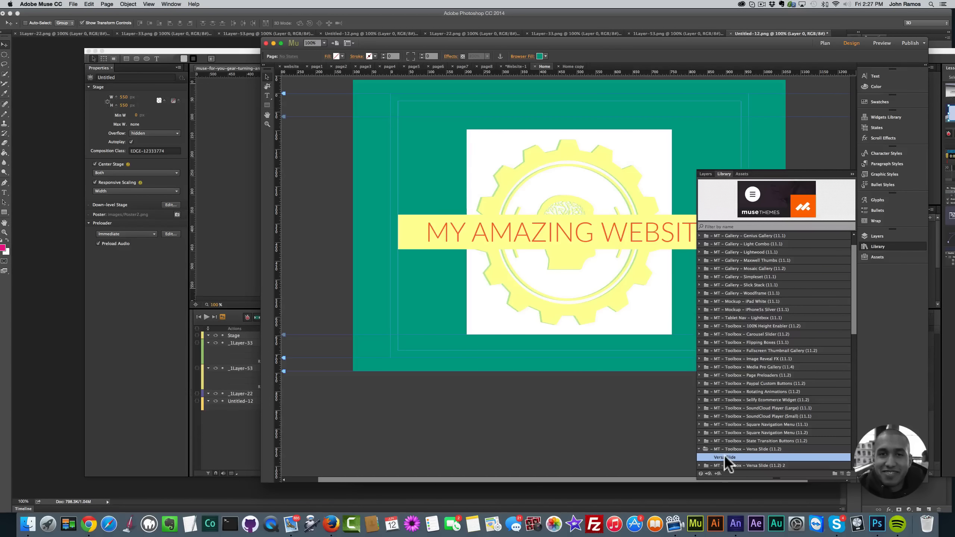
{"action": "left_click_drag", "start_coordinate": [725, 454], "coordinate": [407, 113]}
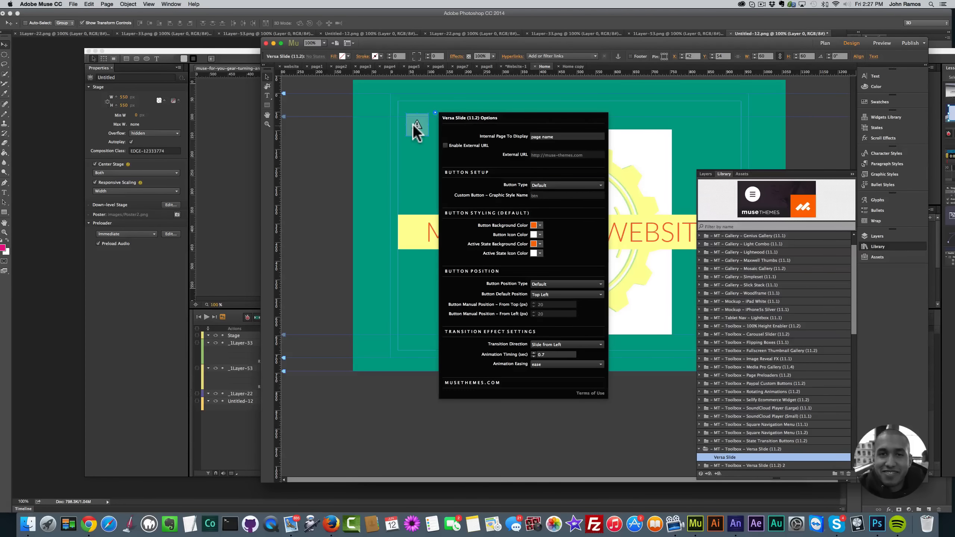
{"action": "left_click", "coordinate": [413, 124]}
{"action": "left_click", "coordinate": [878, 246]}
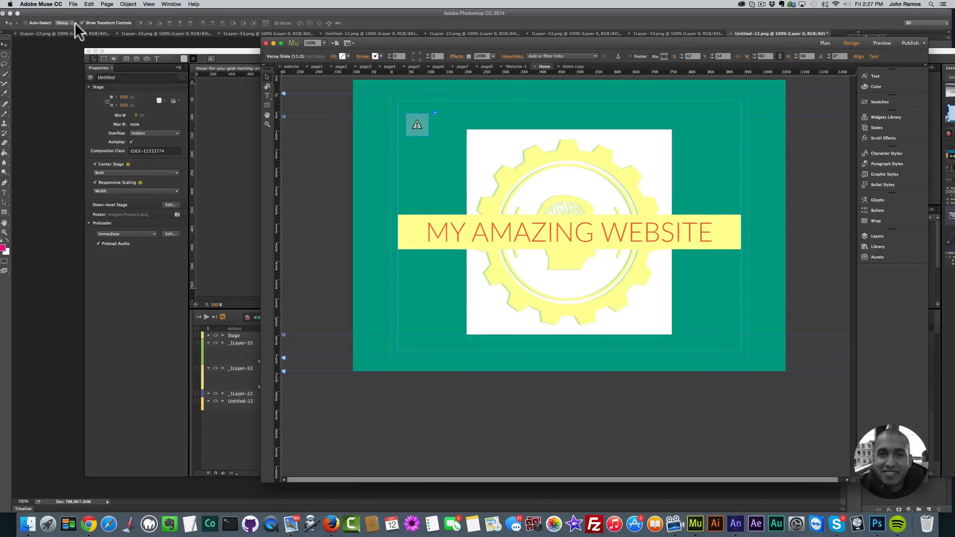
Minimize the Edge Animate and Photoshop windows and reposition the Muse window near the middle of the desktop
{"action": "left_click", "coordinate": [91, 53]}
{"action": "left_click", "coordinate": [96, 51]}
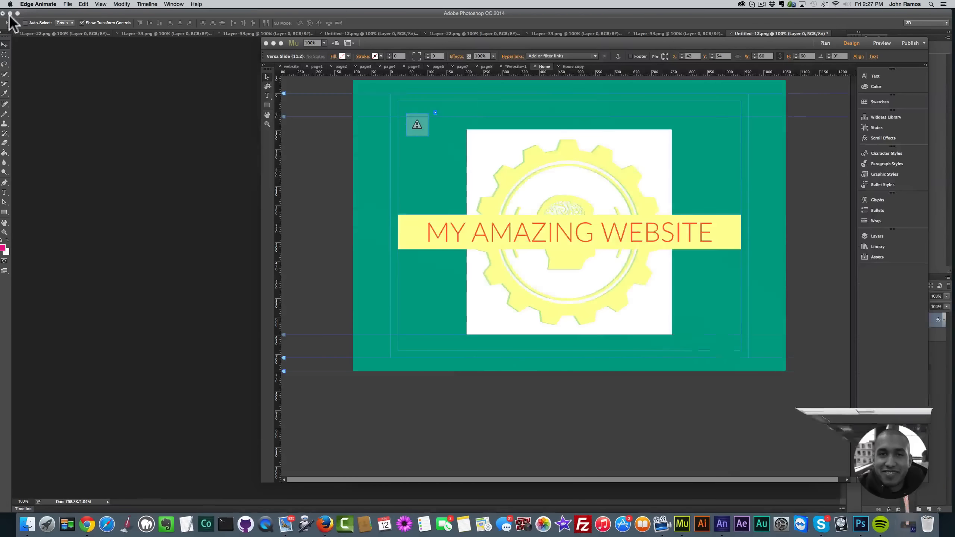
{"action": "left_click", "coordinate": [9, 13]}
{"action": "left_click", "coordinate": [402, 45]}
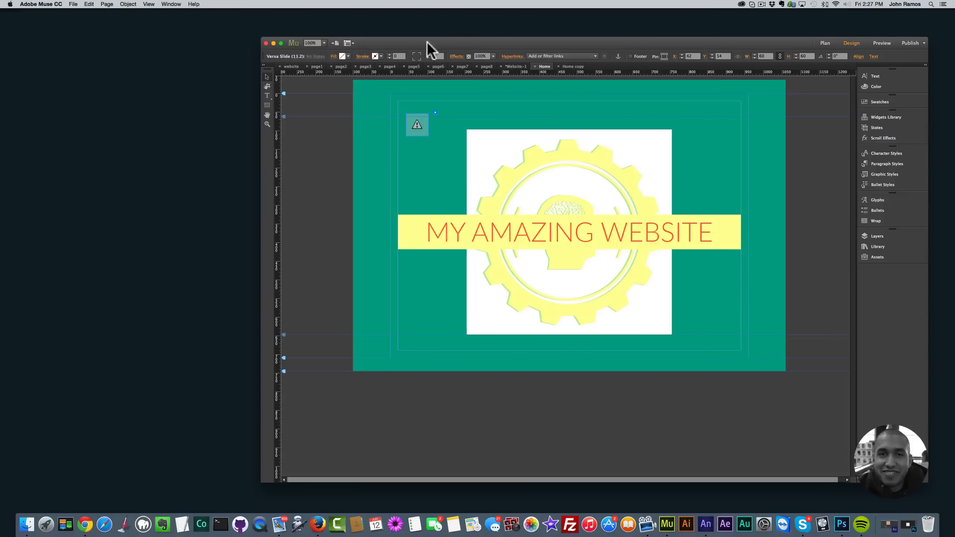
{"action": "left_click_drag", "start_coordinate": [427, 44], "coordinate": [315, 41]}
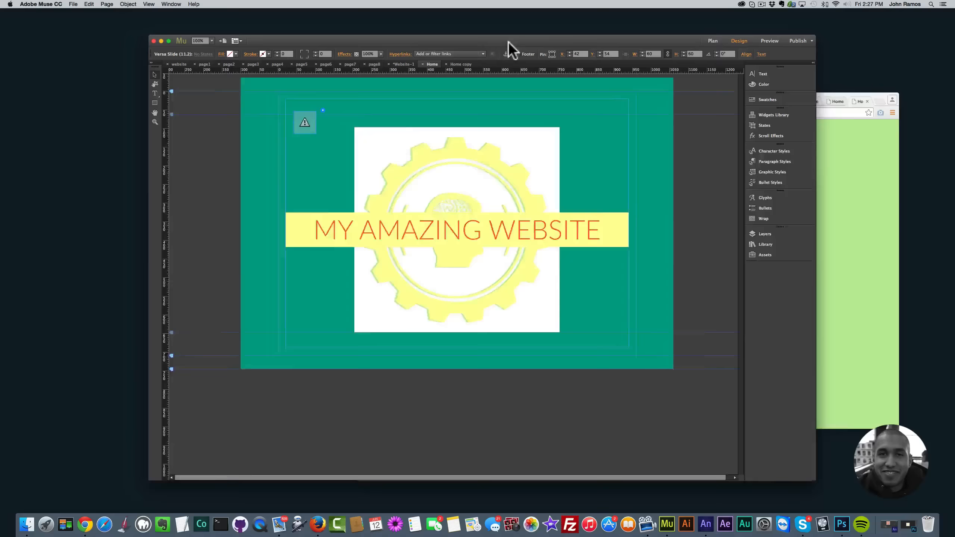
{"action": "left_click_drag", "start_coordinate": [509, 41], "coordinate": [555, 38]}
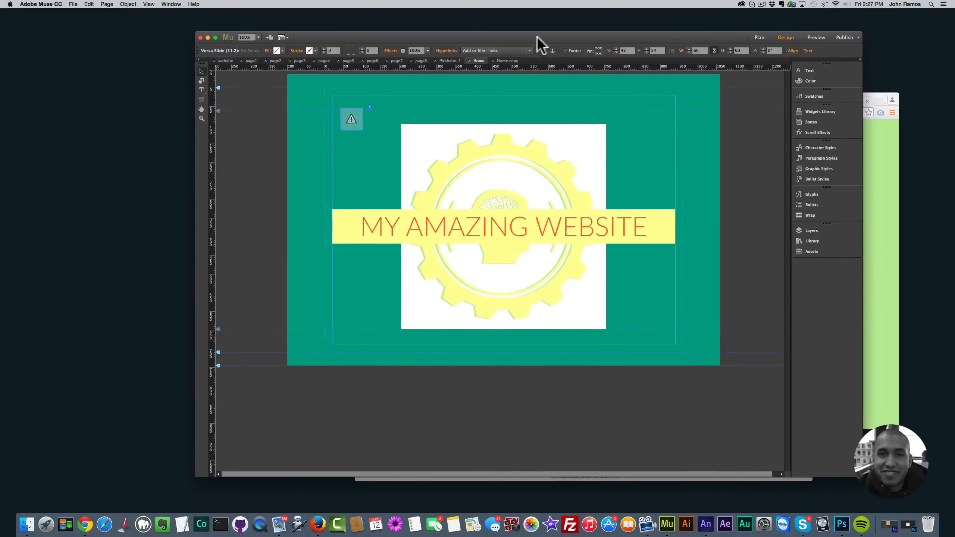
Examine the Versa Slide widget's options, especially the Internal Page To Display setting, and close them
{"action": "left_click", "coordinate": [370, 106]}
{"action": "left_click", "coordinate": [369, 106]}
{"action": "left_click", "coordinate": [370, 107]}
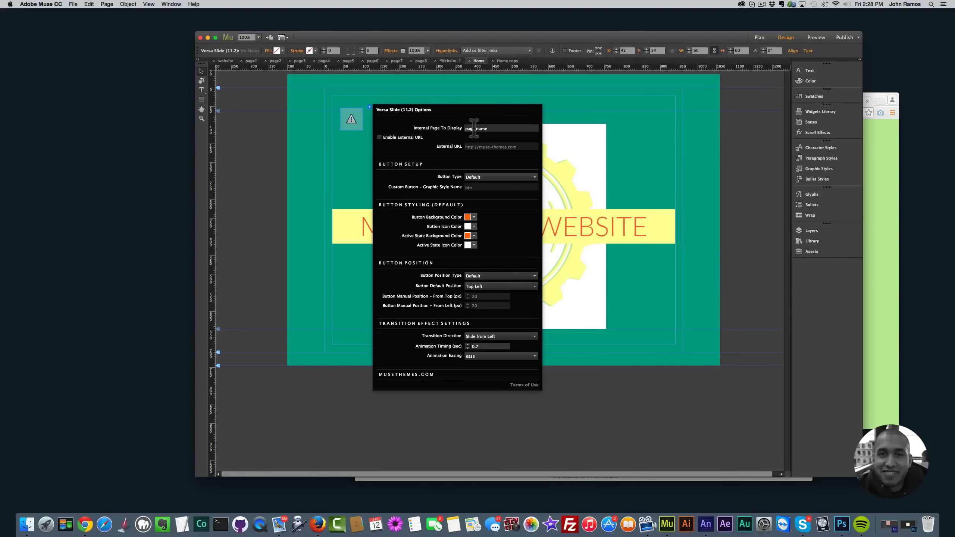
{"action": "left_click", "coordinate": [202, 72]}
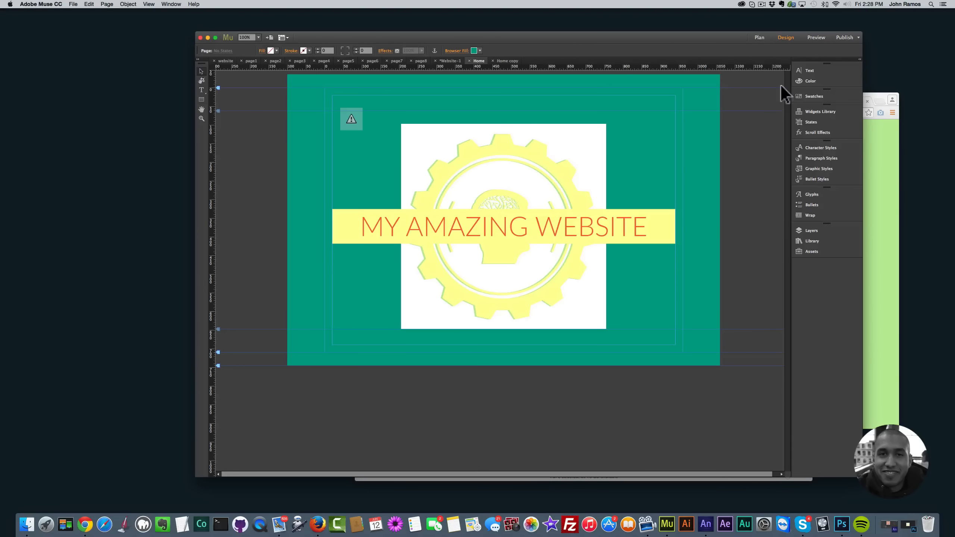
Rename the Home copy page as page1 in the site plan
{"action": "left_click", "coordinate": [758, 36]}
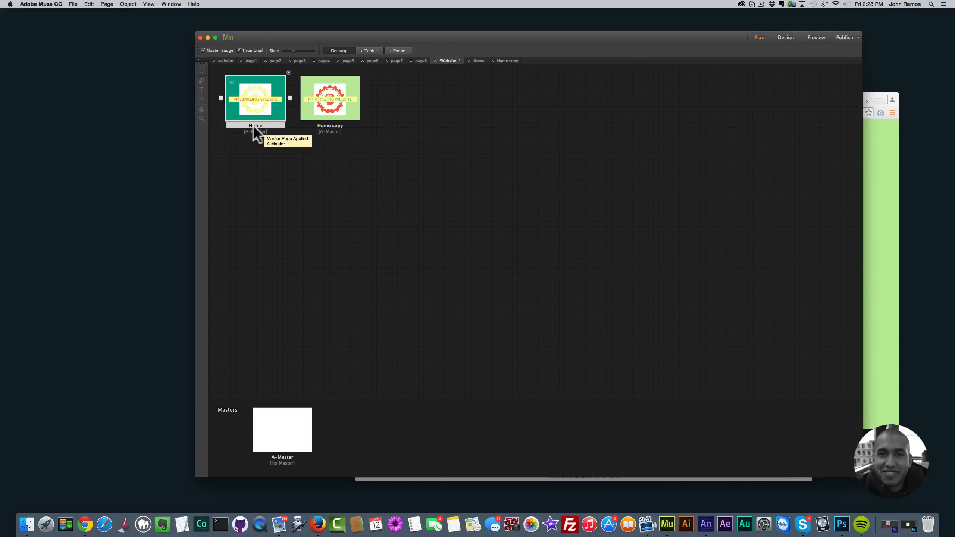
{"action": "double_click", "coordinate": [328, 125]}
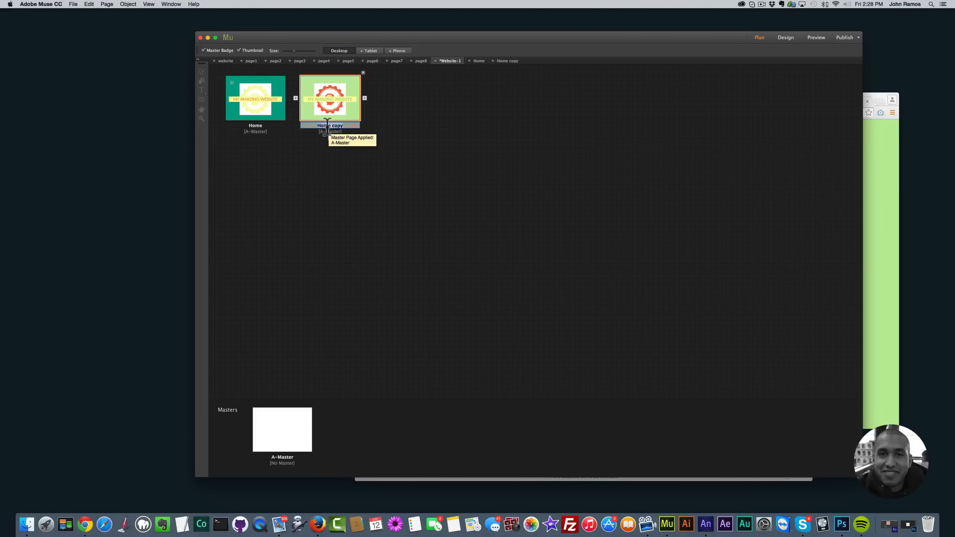
{"action": "type", "text": "page1"}
{"action": "left_click", "coordinate": [377, 133]}
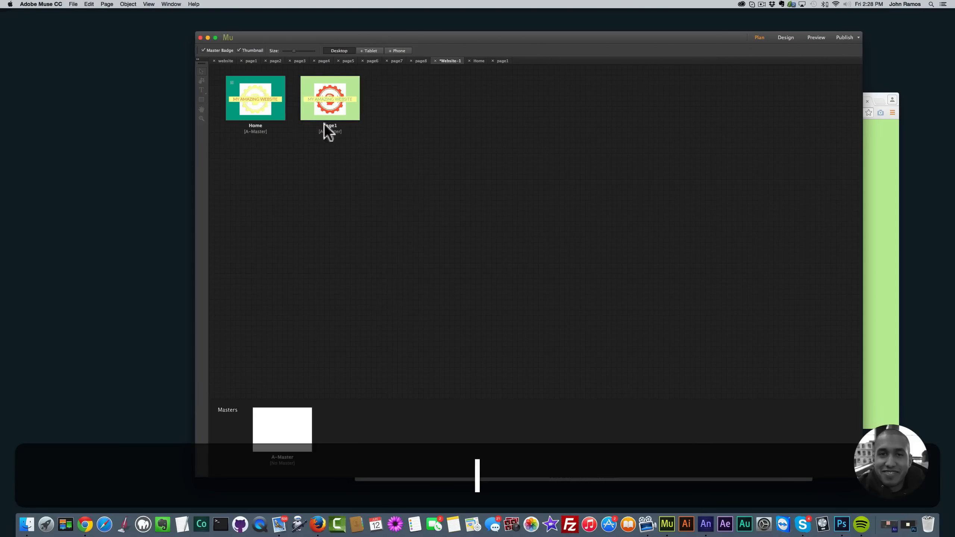
Move the Home page's Versa Slide widget to X 0, Y 0 and set its Internal Page To Display to page1
{"action": "double_click", "coordinate": [264, 110]}
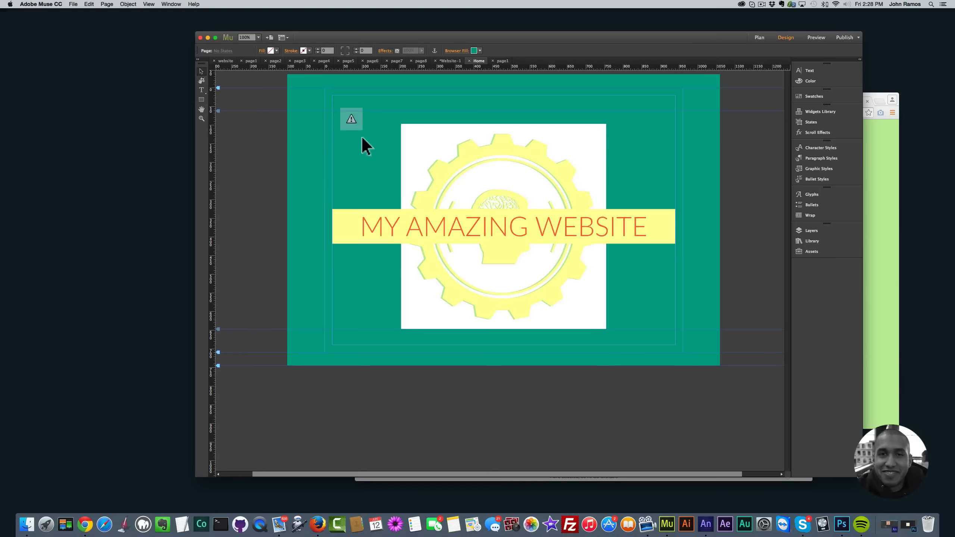
{"action": "left_click_drag", "start_coordinate": [347, 122], "coordinate": [331, 102]}
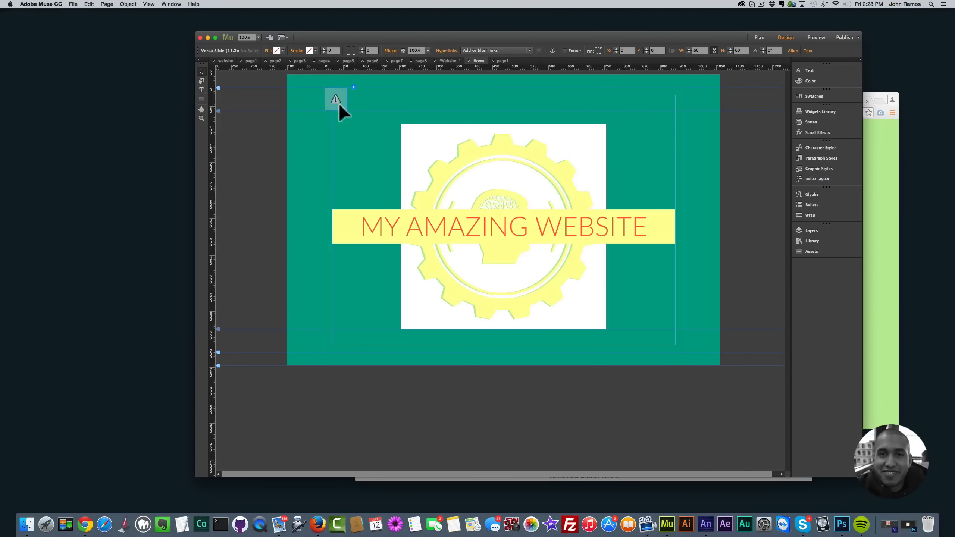
{"action": "left_click", "coordinate": [353, 87]}
{"action": "triple_click", "coordinate": [474, 109]}
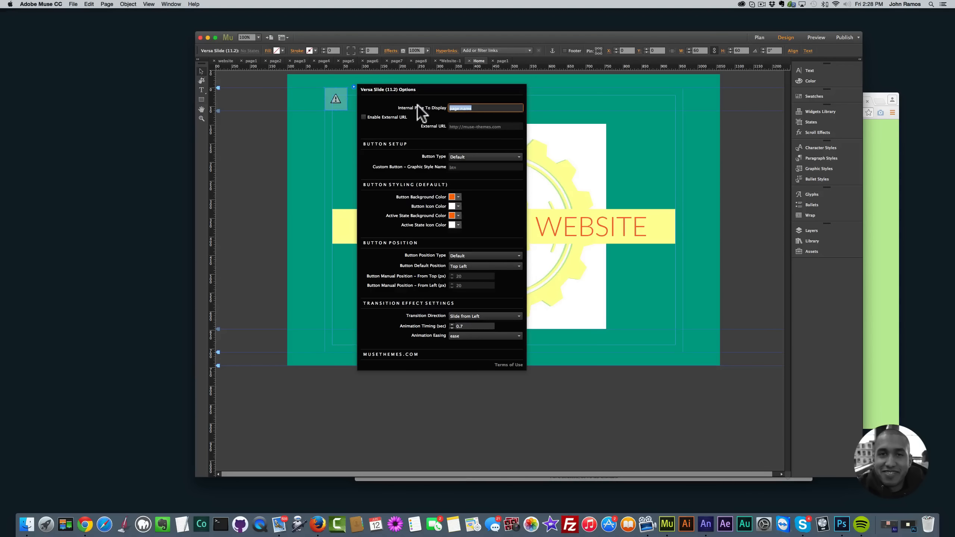
{"action": "type", "text": "page1"}
{"action": "key", "text": "Return"}
{"action": "left_click", "coordinate": [303, 158]}
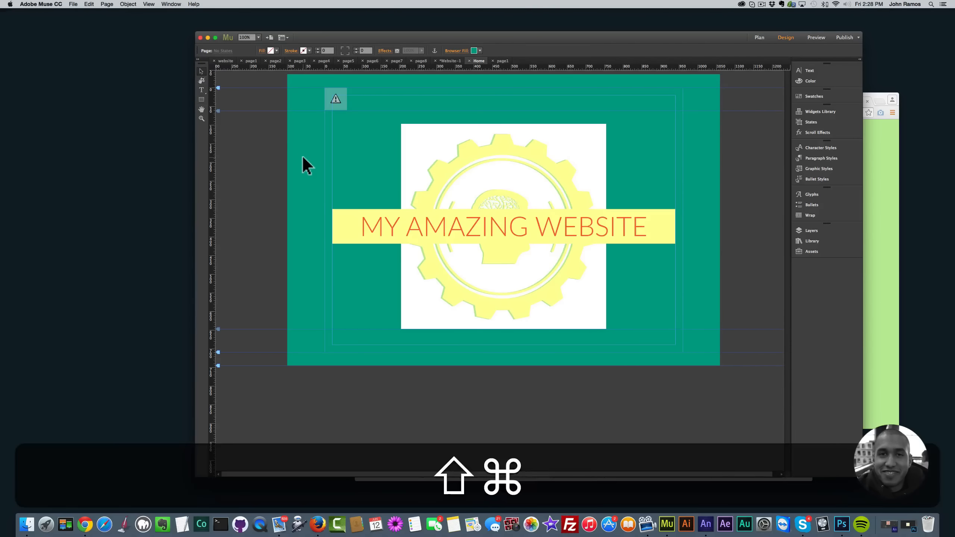
Preview the Home page in the browser, test the slide button by toggling it several times, and return to Muse
{"action": "key", "text": "super+shift+e"}
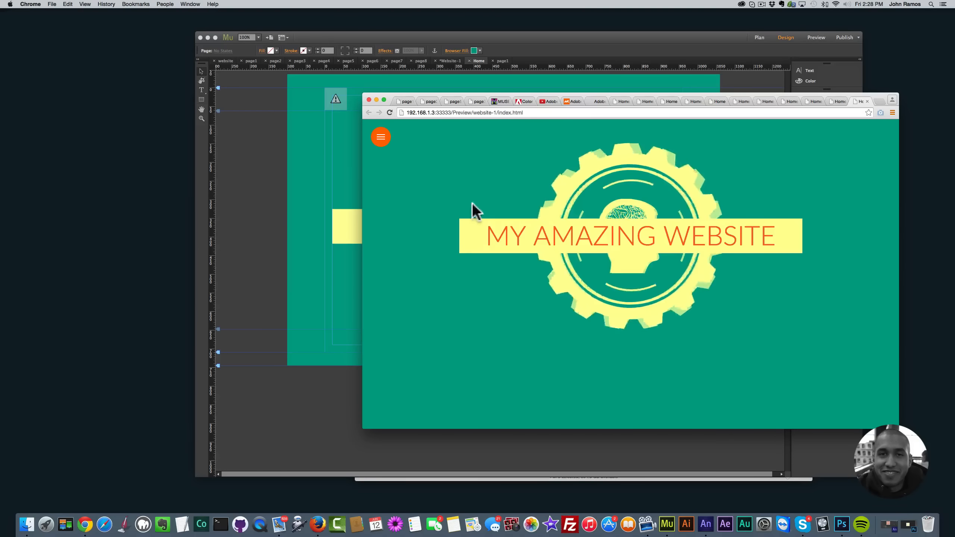
{"action": "left_click", "coordinate": [382, 139]}
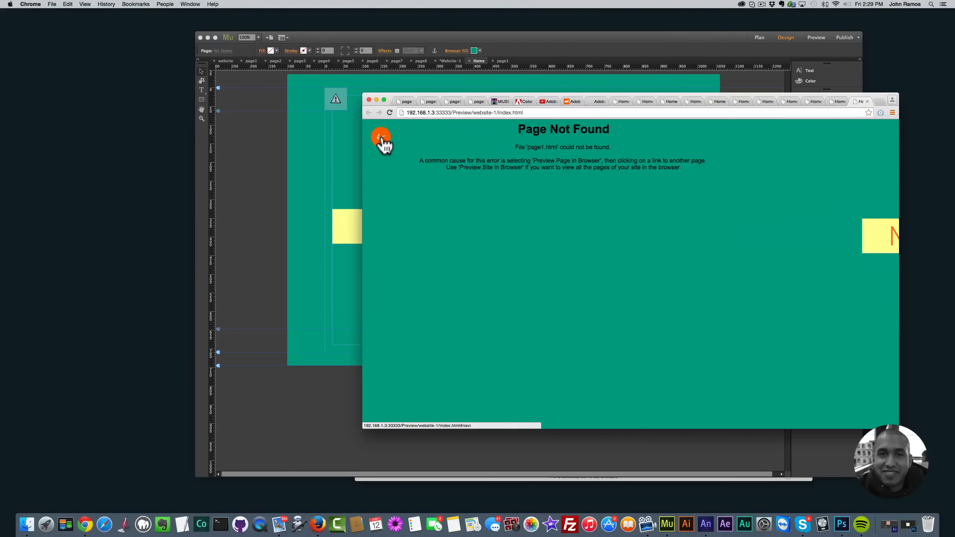
{"action": "left_click", "coordinate": [382, 139]}
{"action": "left_click", "coordinate": [382, 139]}
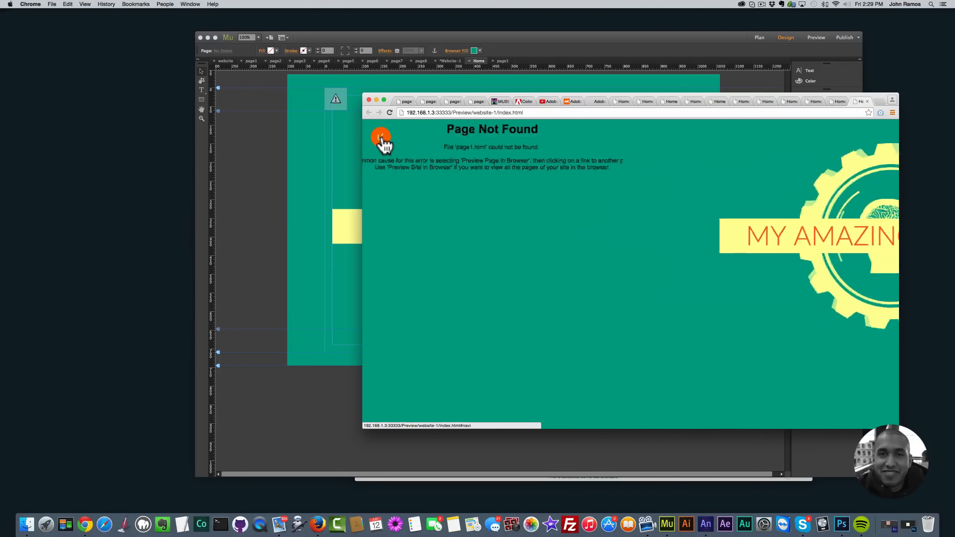
{"action": "left_click", "coordinate": [382, 140]}
{"action": "left_click", "coordinate": [287, 155]}
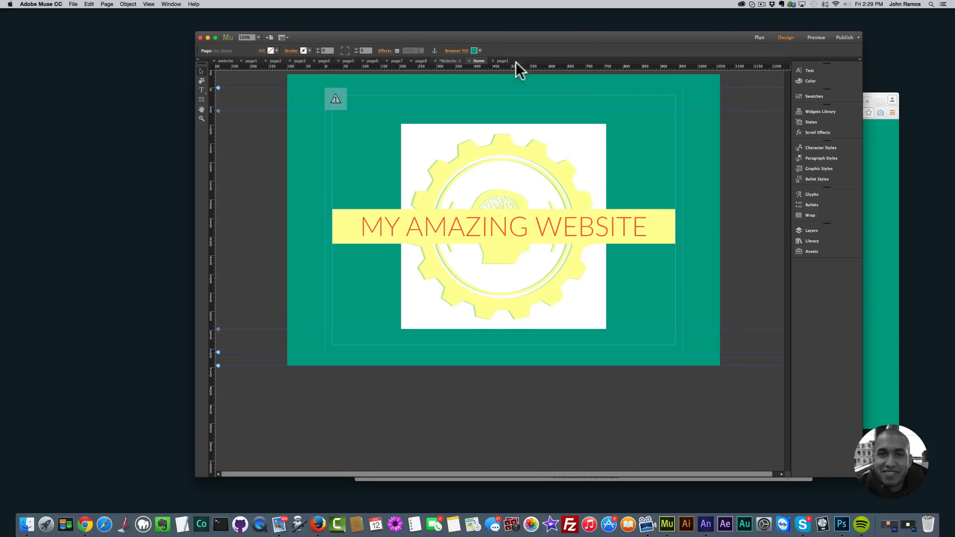
Open page1 from the site plan, preview it in the browser, and return to Muse
{"action": "left_click", "coordinate": [759, 38]}
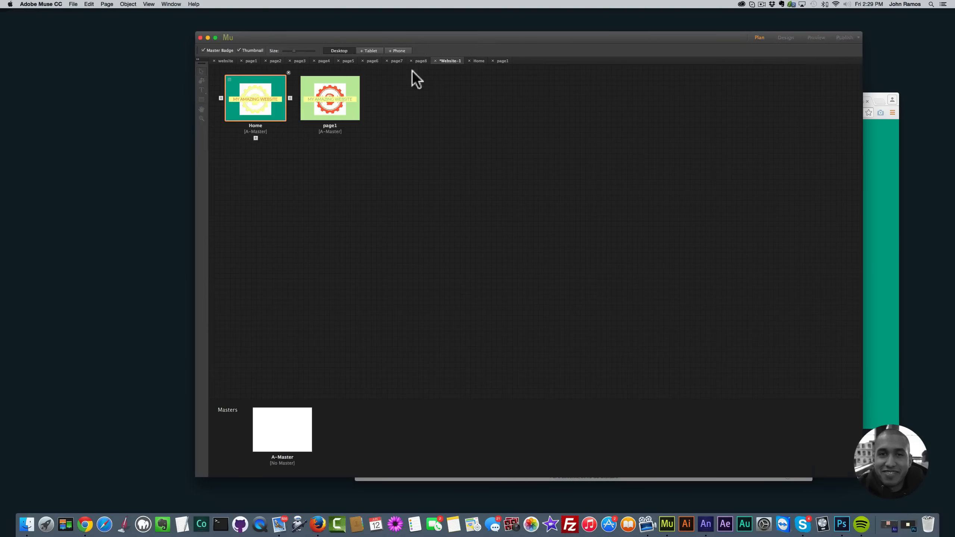
{"action": "double_click", "coordinate": [339, 98]}
{"action": "key", "text": "shift+super+e"}
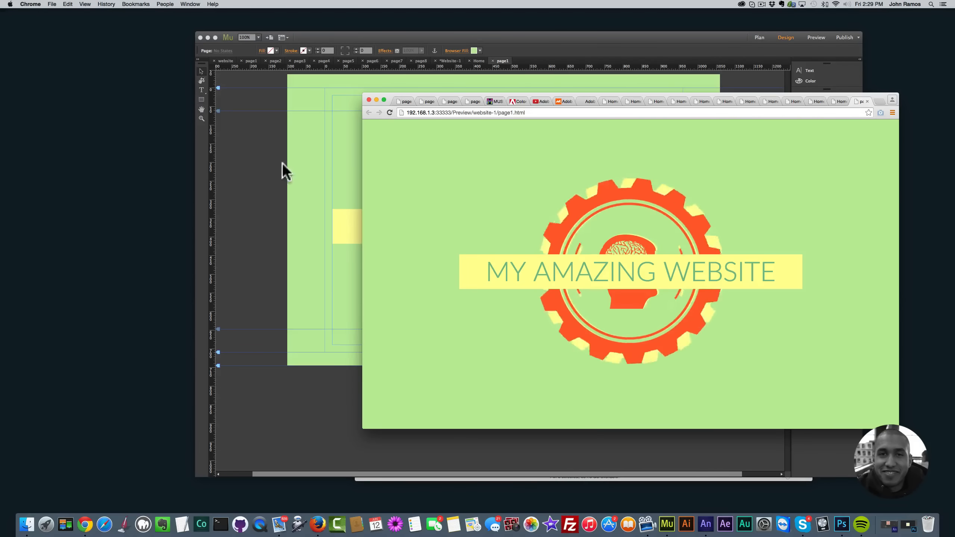
{"action": "left_click", "coordinate": [269, 164]}
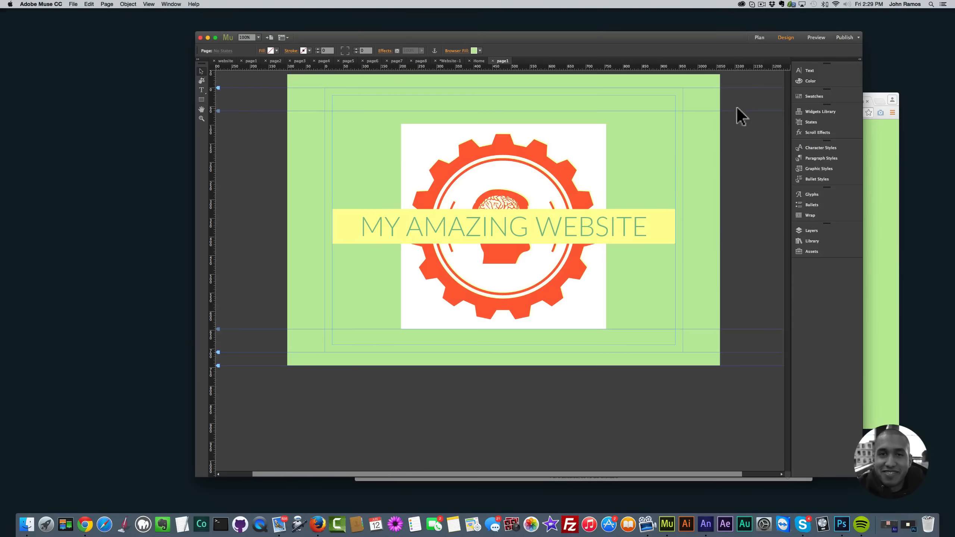
Reopen the Home page, preview it in the browser again, and repeatedly slide page1 in and out with the widget's button
{"action": "left_click", "coordinate": [759, 38]}
{"action": "double_click", "coordinate": [271, 96]}
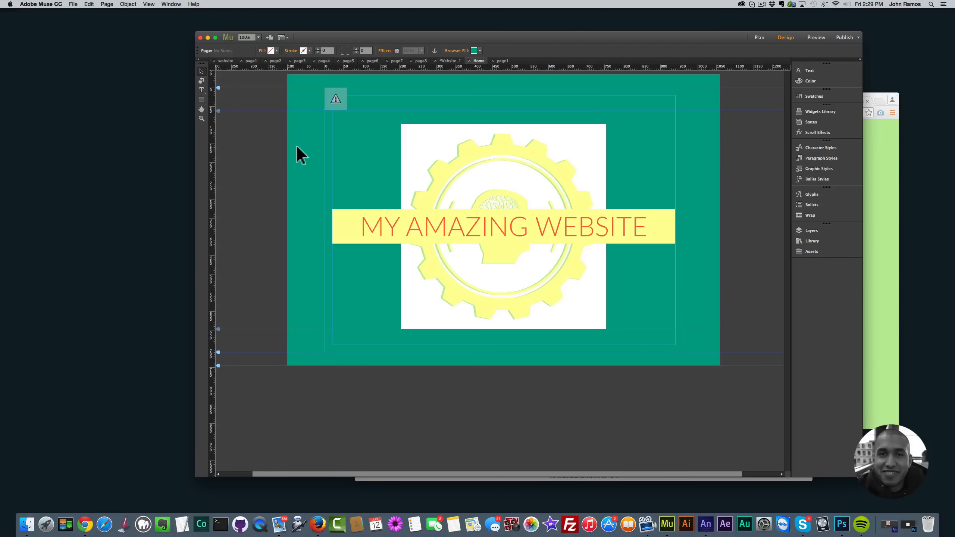
{"action": "key", "text": "shift+super+e"}
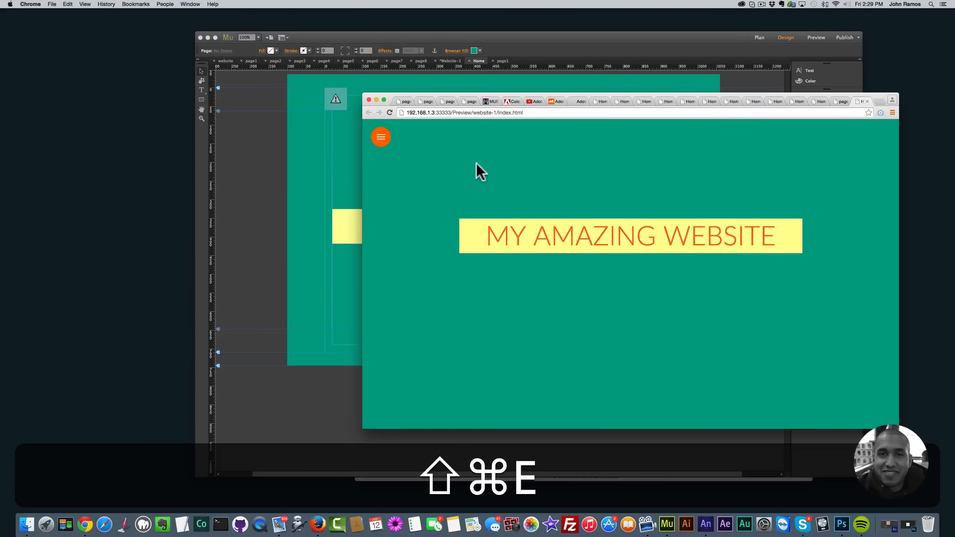
{"action": "left_click", "coordinate": [380, 138]}
{"action": "left_click", "coordinate": [379, 138]}
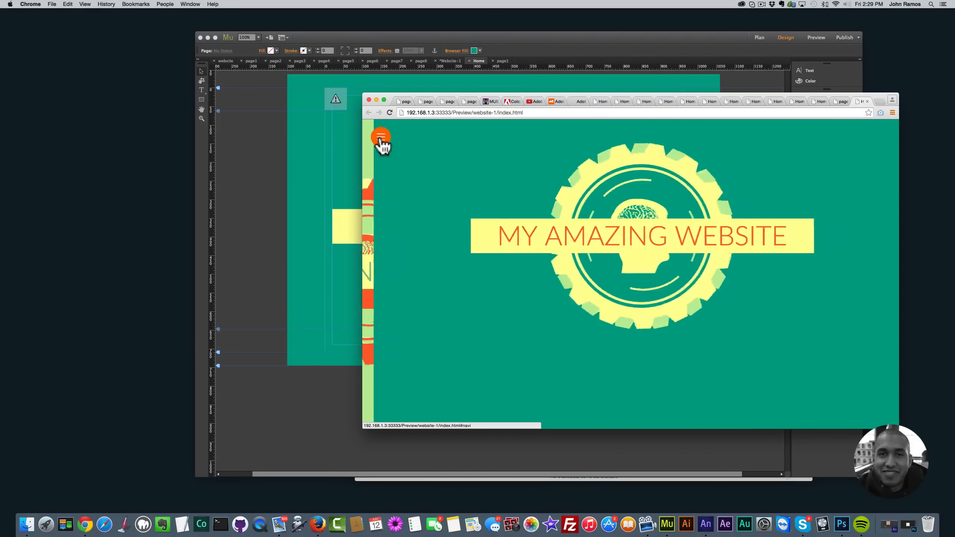
{"action": "left_click", "coordinate": [380, 139]}
{"action": "left_click", "coordinate": [380, 139]}
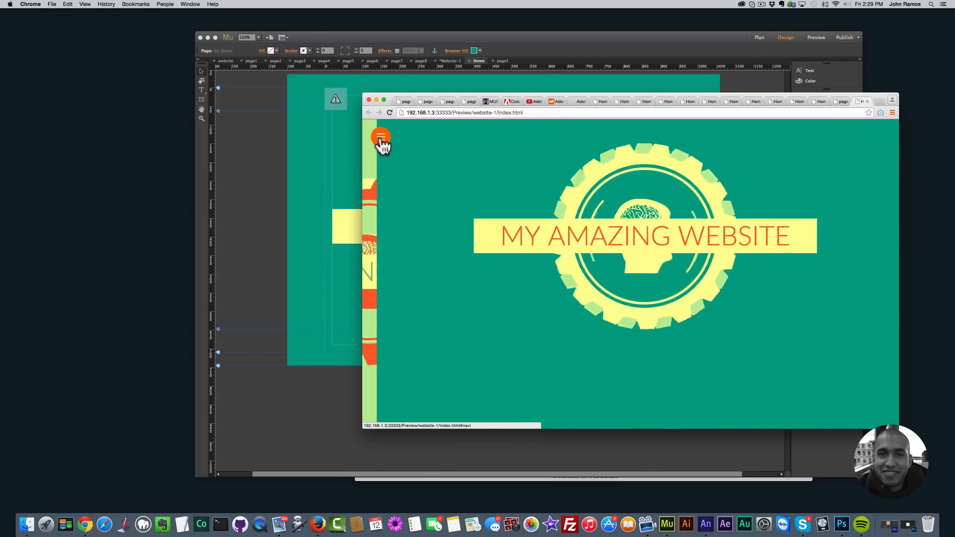
{"action": "left_click", "coordinate": [380, 138]}
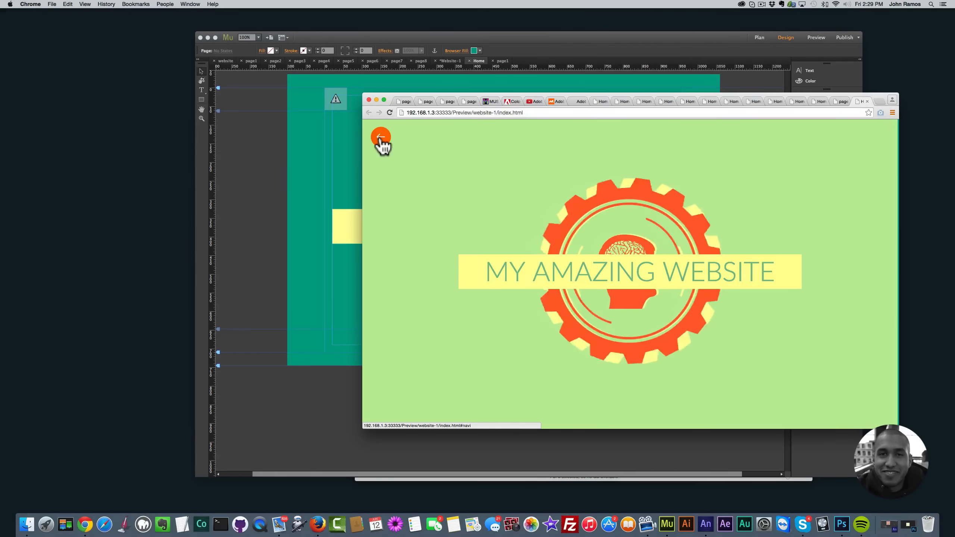
{"action": "left_click", "coordinate": [275, 169]}
Return to Muse and select the Home page's gear animation together with its title banner to check their shared position
{"action": "left_click", "coordinate": [453, 170]}
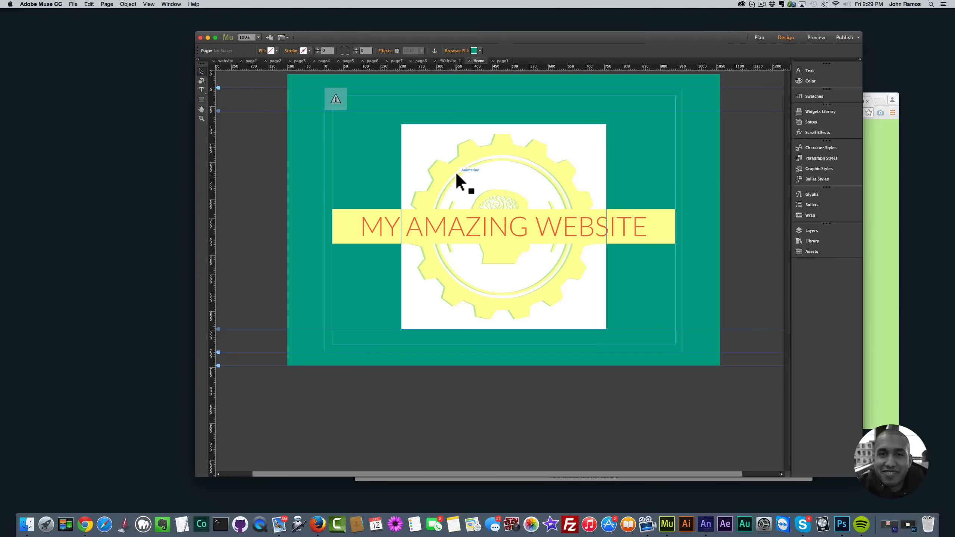
{"action": "left_click", "coordinate": [760, 38]}
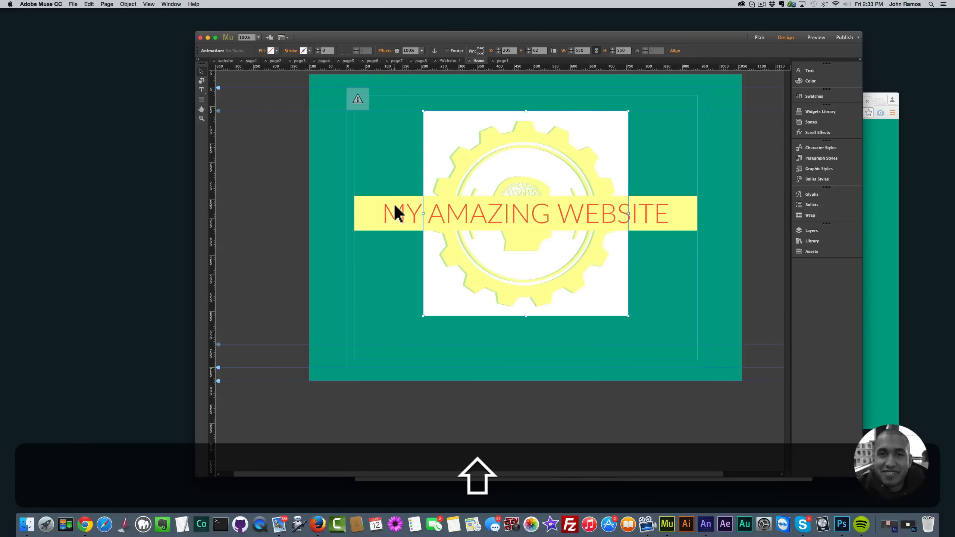
{"action": "left_click", "coordinate": [422, 211], "text": "shift"}
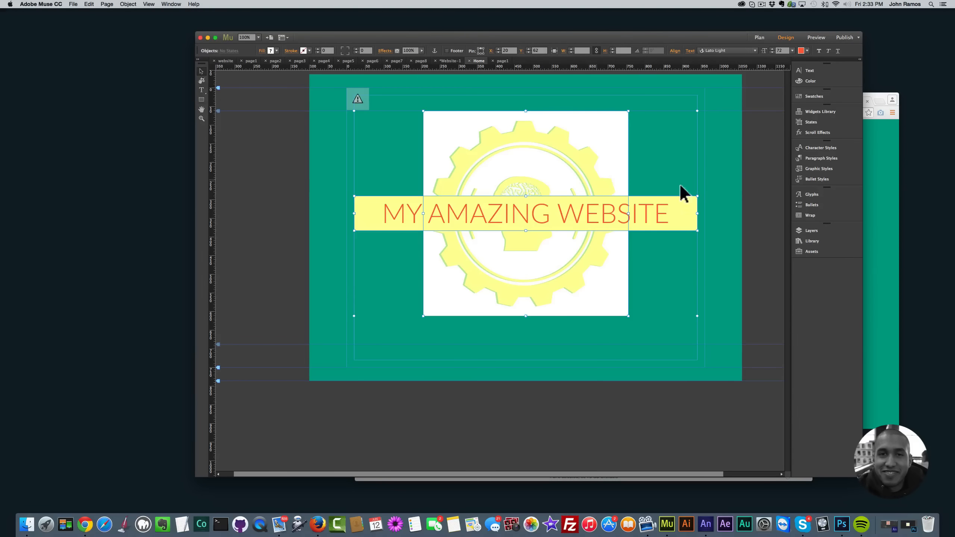
{"action": "left_click", "coordinate": [642, 148]}
{"action": "left_click", "coordinate": [548, 137]}
{"action": "left_click", "coordinate": [678, 213], "text": "shift"}
Open page1 from the site plan to check its gear and title placement, and reopen the Home page
{"action": "left_click", "coordinate": [757, 37]}
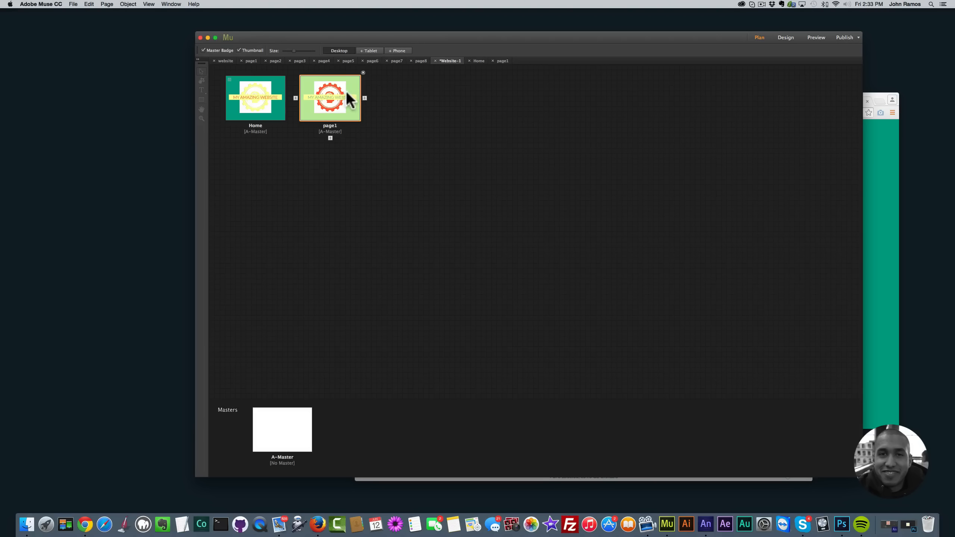
{"action": "double_click", "coordinate": [348, 94]}
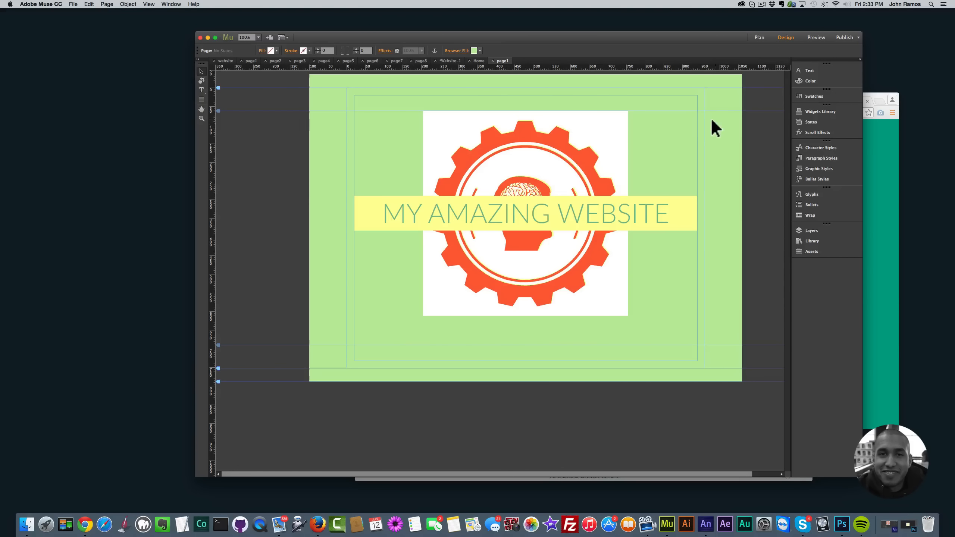
{"action": "left_click", "coordinate": [760, 37]}
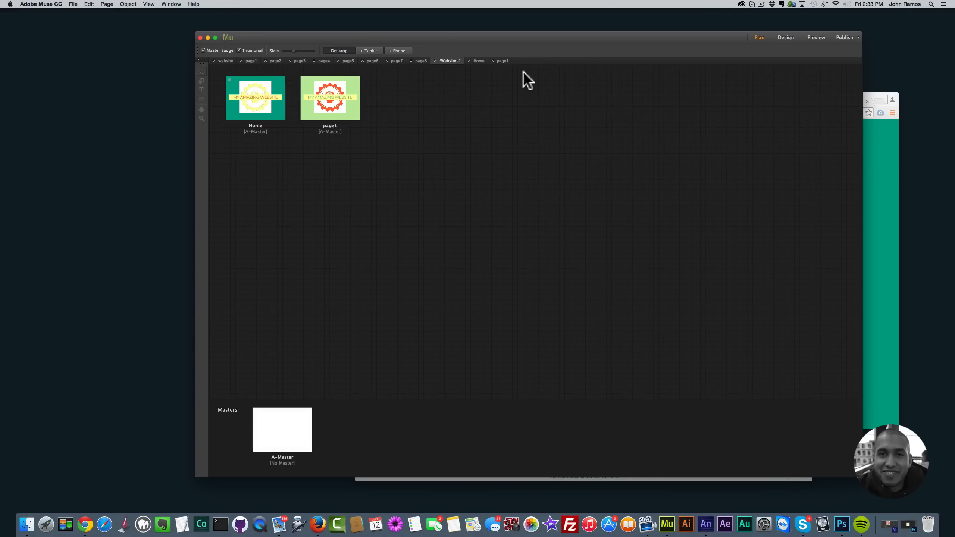
{"action": "double_click", "coordinate": [261, 99]}
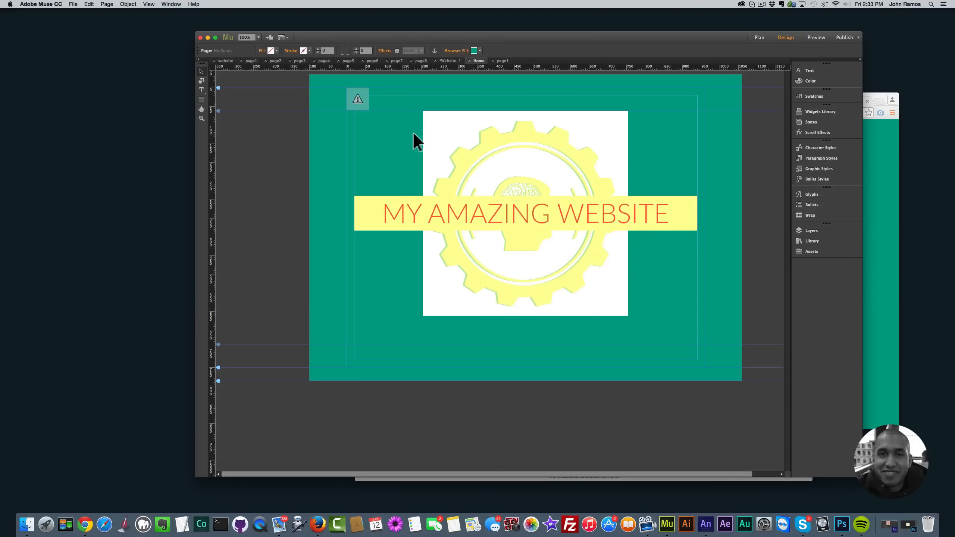
Preview the Home page in the browser, slide page1 in and out repeatedly to compare alignment, and return to Muse
{"action": "key", "text": "shift+super+e"}
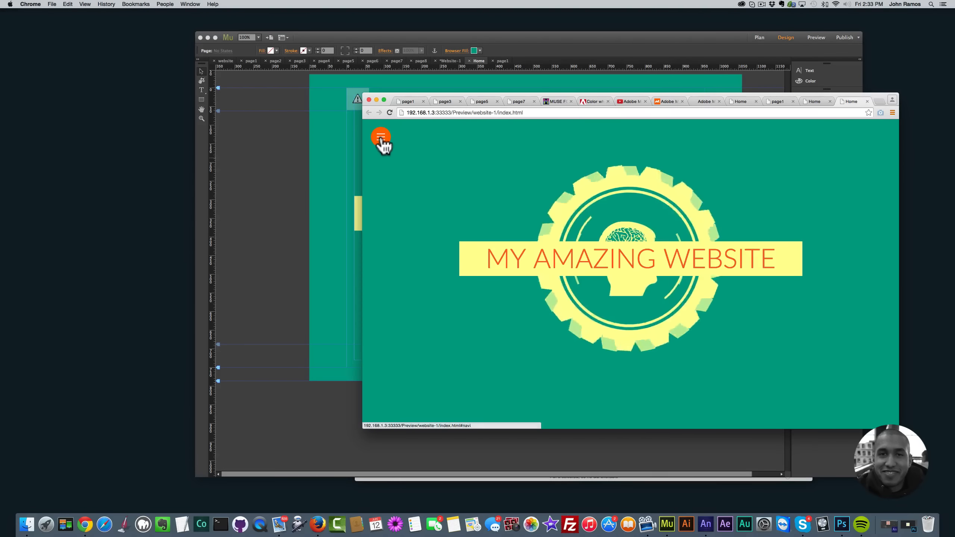
{"action": "left_click", "coordinate": [381, 138]}
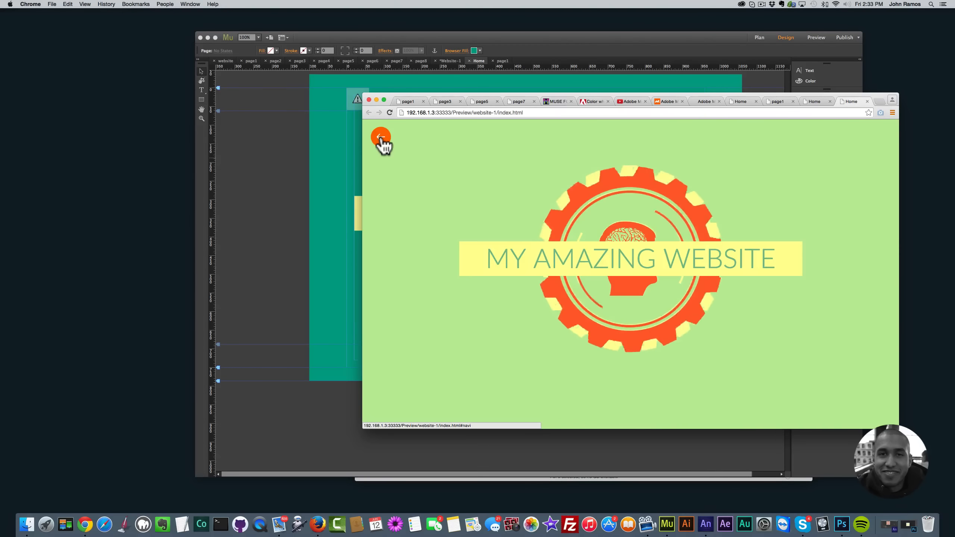
{"action": "left_click", "coordinate": [381, 139]}
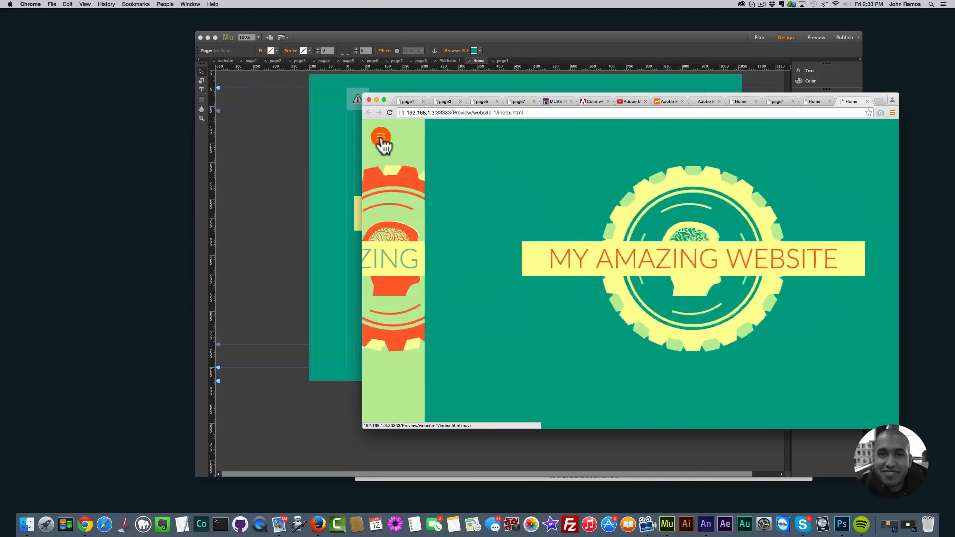
{"action": "left_click", "coordinate": [381, 139]}
{"action": "left_click", "coordinate": [381, 139]}
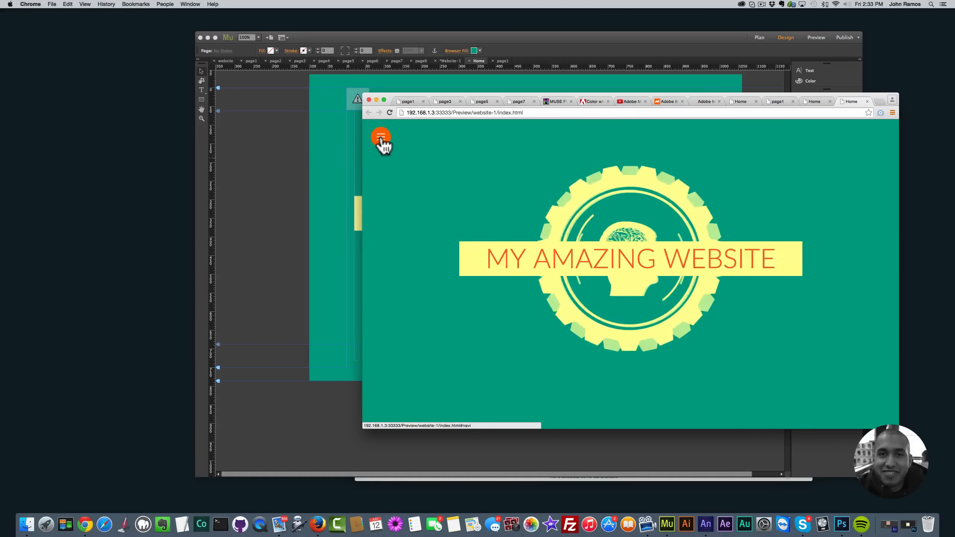
{"action": "left_click", "coordinate": [381, 139]}
{"action": "left_click", "coordinate": [381, 139]}
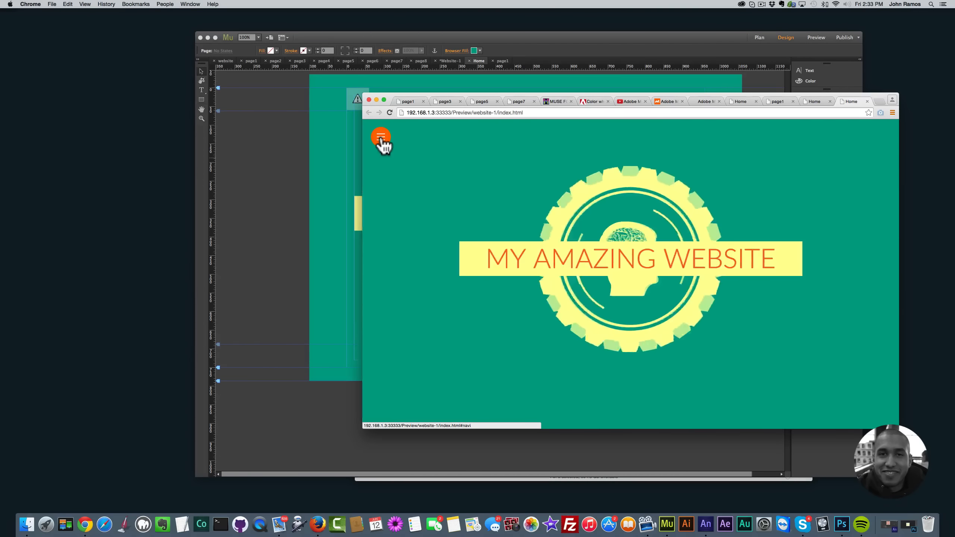
{"action": "left_click", "coordinate": [381, 139]}
{"action": "left_click", "coordinate": [381, 139]}
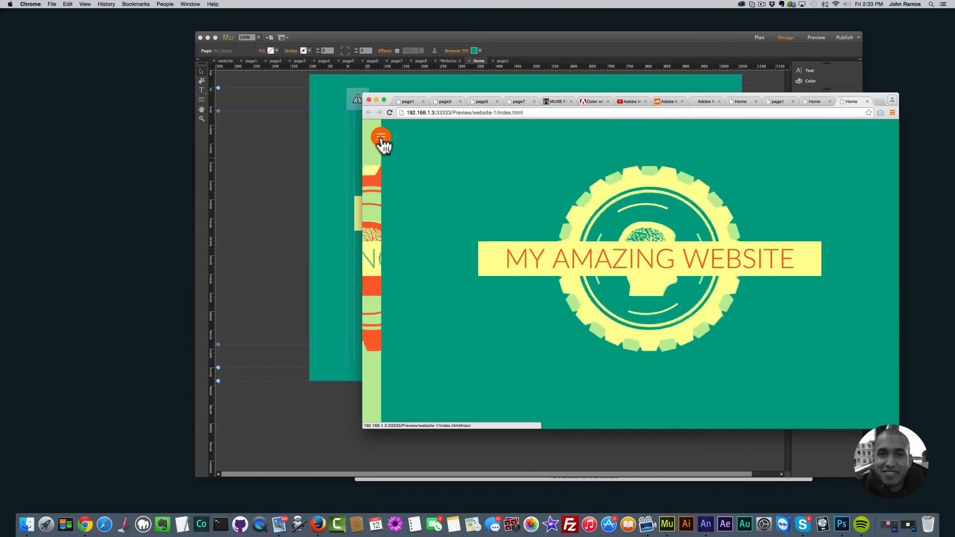
{"action": "left_click", "coordinate": [381, 139]}
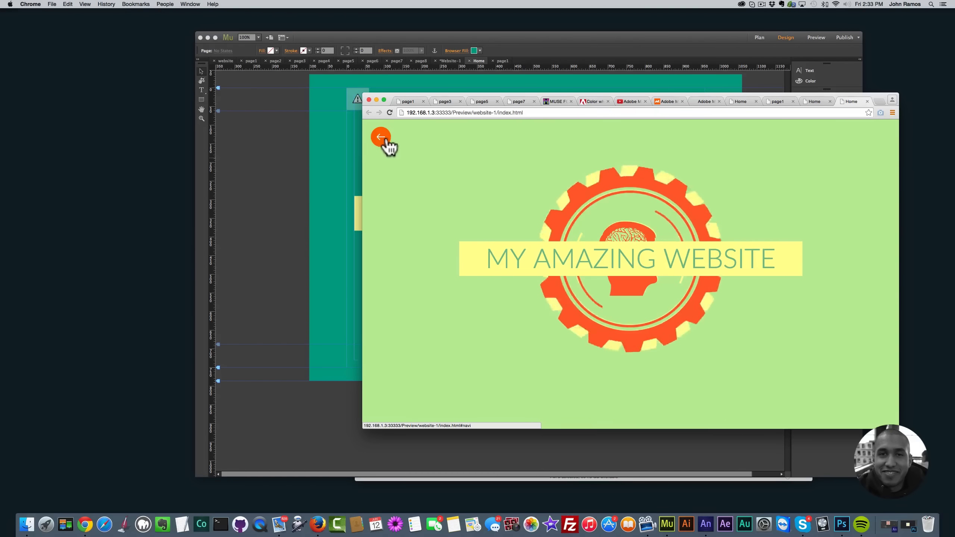
{"action": "left_click", "coordinate": [339, 169]}
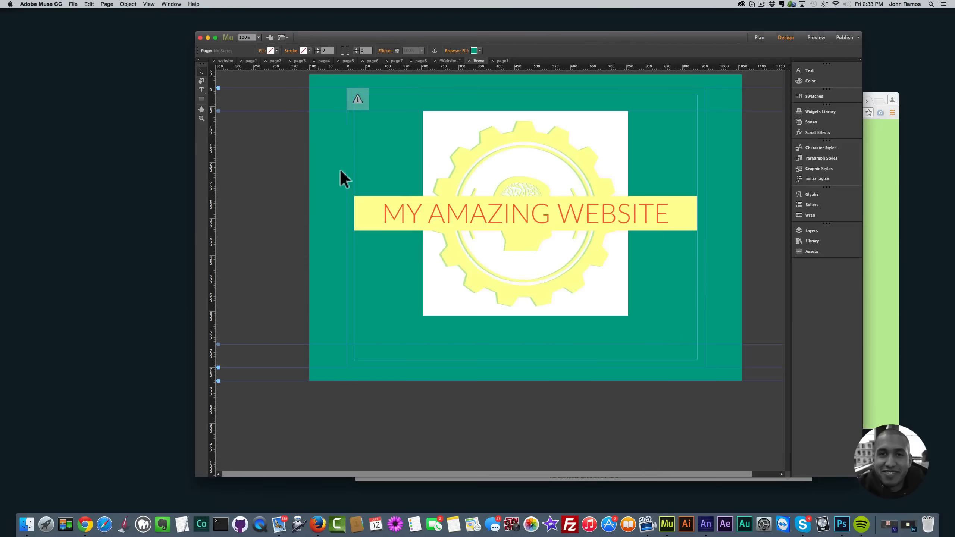
Open the Versa Slide widget's options, switch to Chrome, and copy the orange swatch's hex code from the Adobe Color theme
{"action": "left_click", "coordinate": [362, 99]}
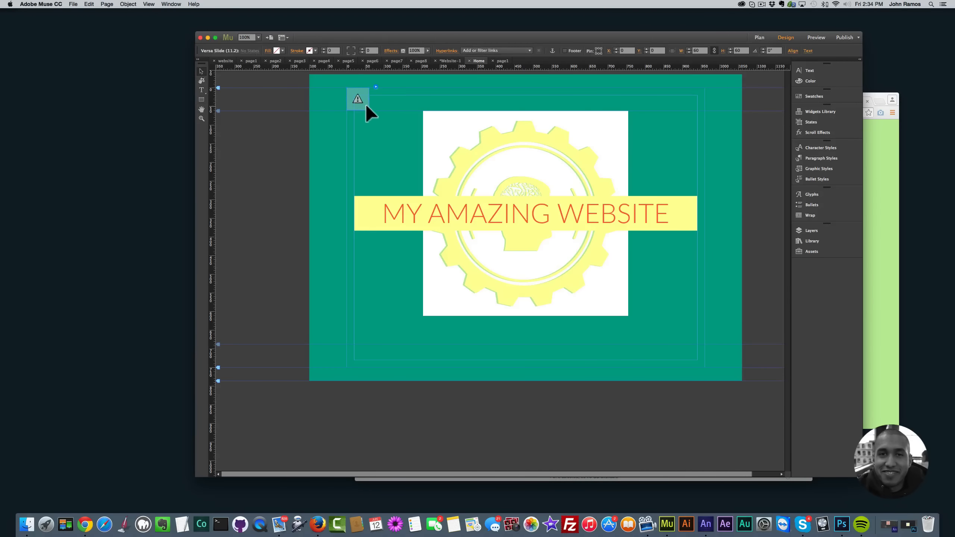
{"action": "left_click", "coordinate": [376, 87]}
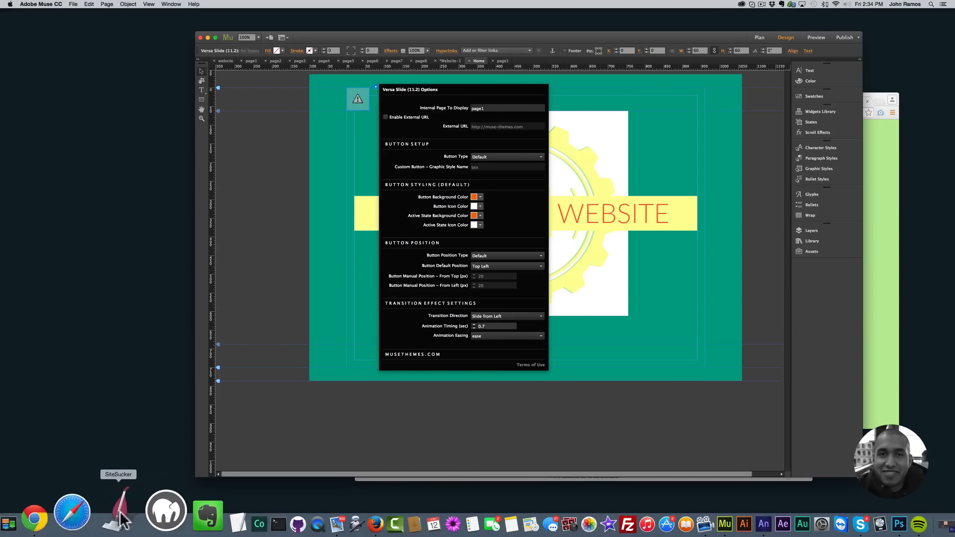
{"action": "left_click", "coordinate": [86, 520]}
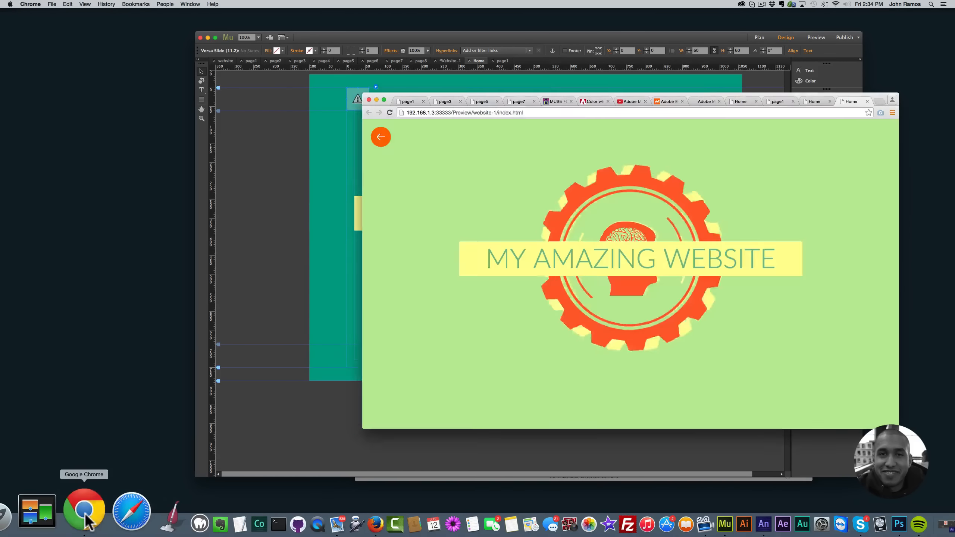
{"action": "left_click", "coordinate": [593, 102]}
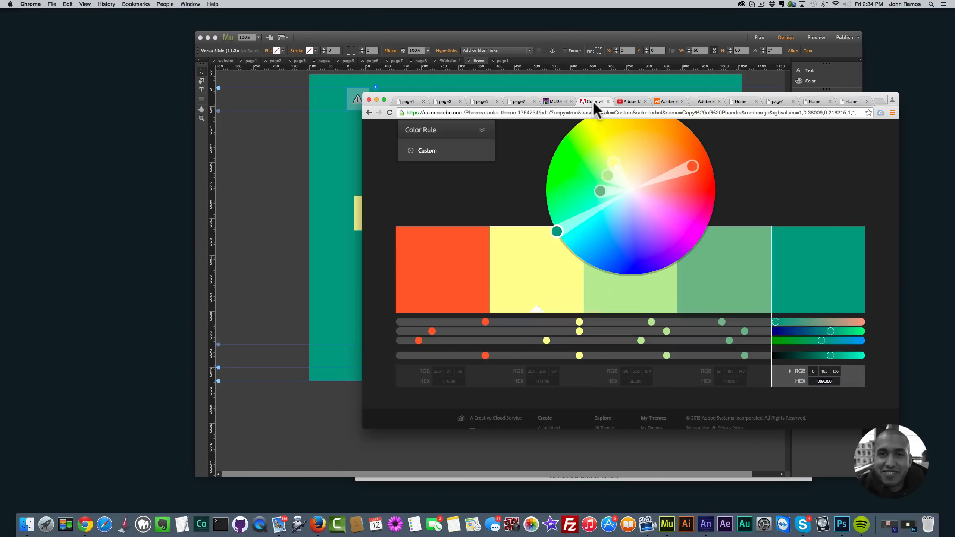
{"action": "left_click", "coordinate": [456, 271]}
{"action": "left_click", "coordinate": [445, 381]}
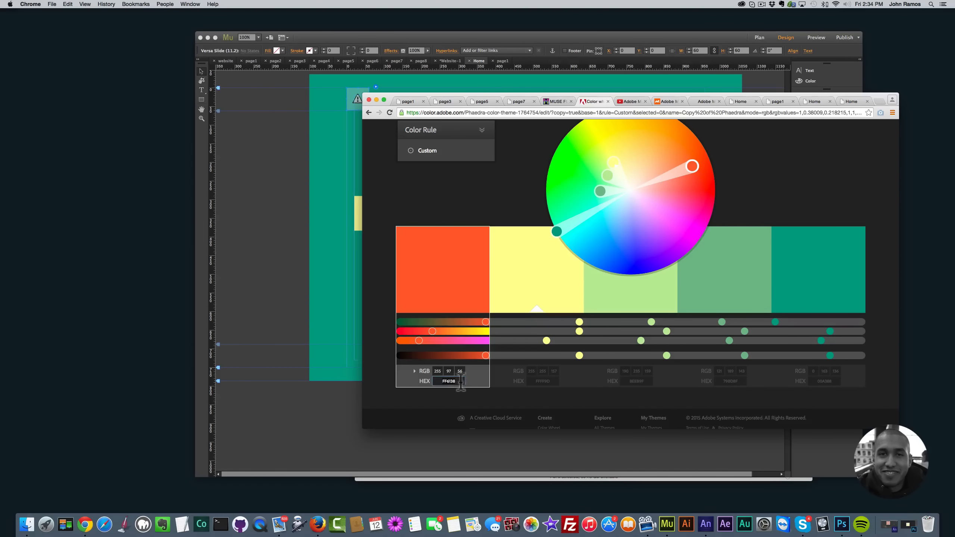
{"action": "key", "text": "super+c"}
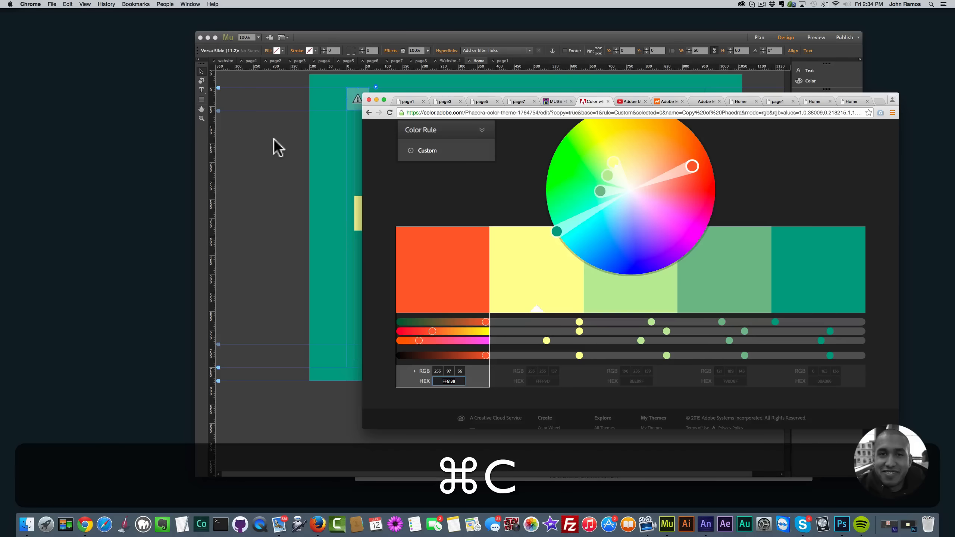
Back in Muse, set the Versa Slide widget's Button Background Color and Active State Background Color to FF6138
{"action": "left_click", "coordinate": [265, 134]}
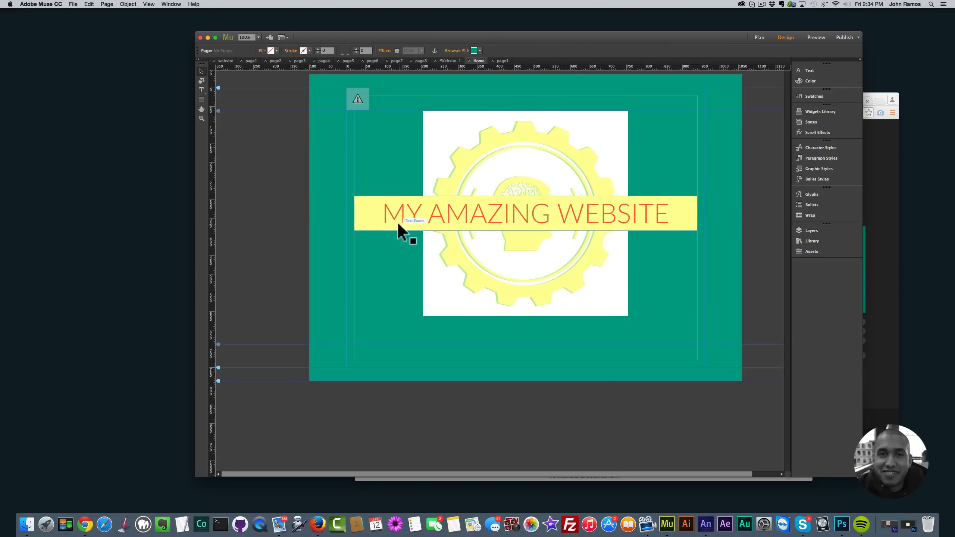
{"action": "left_click", "coordinate": [356, 101]}
{"action": "left_click", "coordinate": [376, 87]}
{"action": "left_click", "coordinate": [481, 197]}
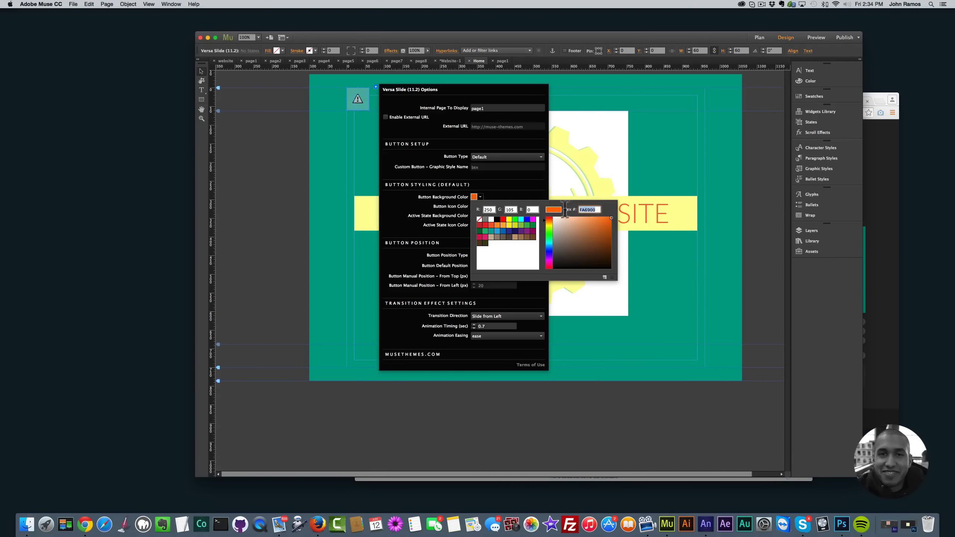
{"action": "key", "text": "super+v"}
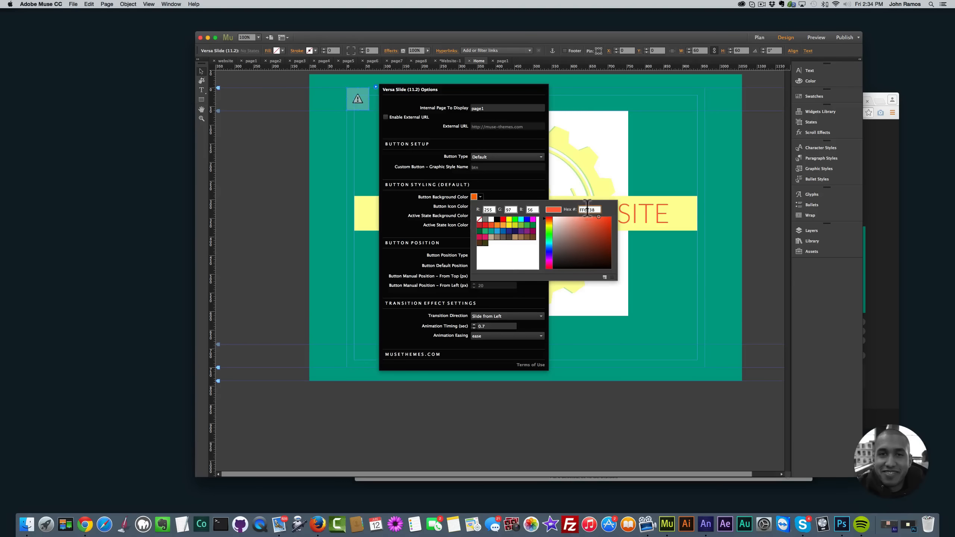
{"action": "left_click", "coordinate": [529, 189]}
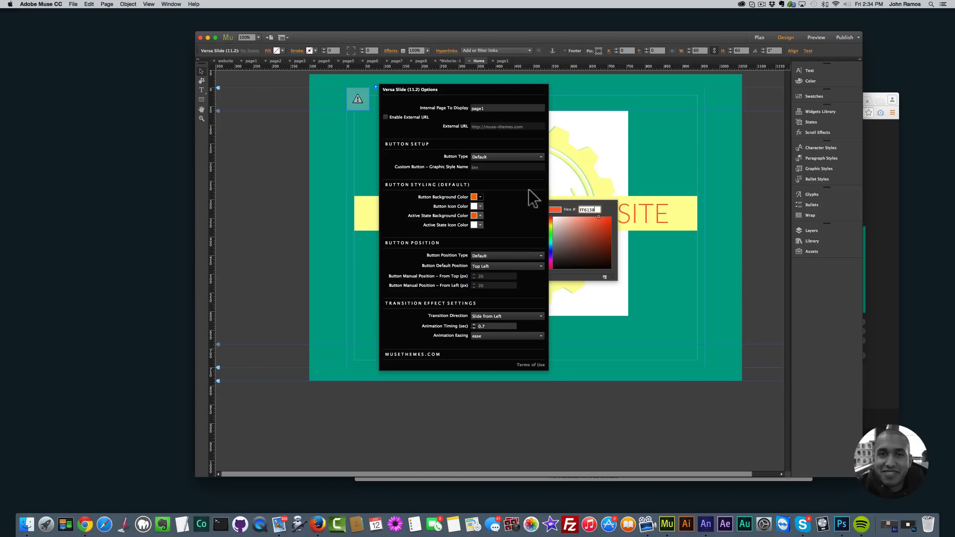
{"action": "left_click", "coordinate": [481, 216]}
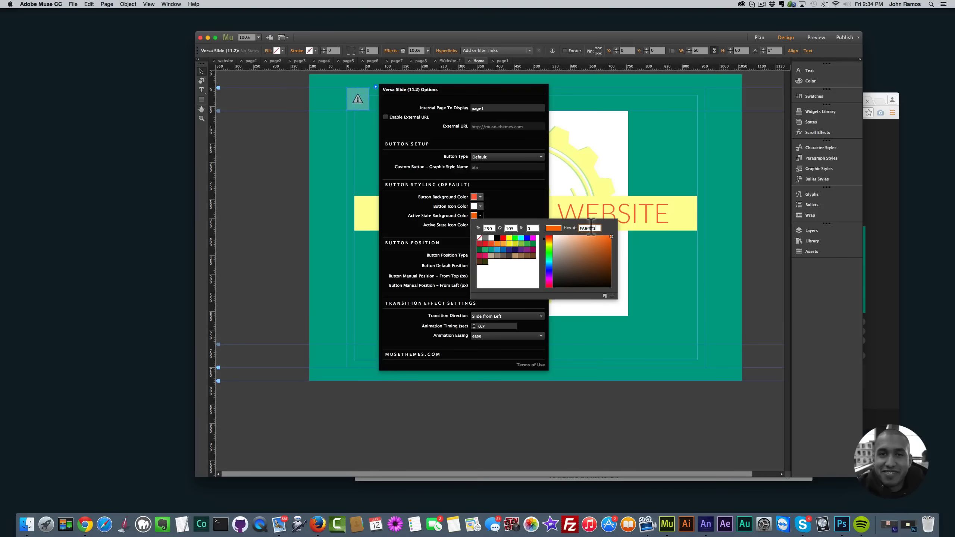
{"action": "type", "text": "FF6138"}
{"action": "left_click", "coordinate": [470, 212]}
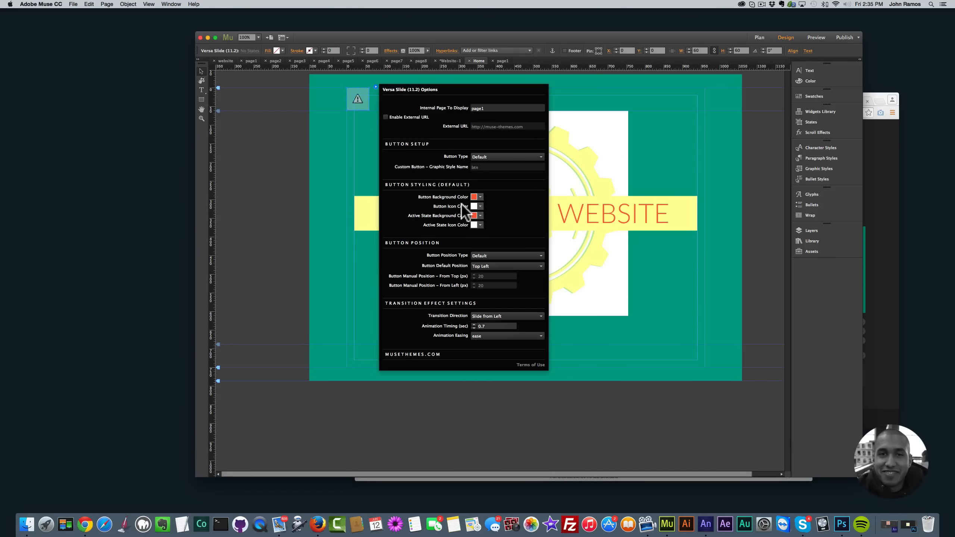
Switch to Chrome and copy the yellow swatch's hex code from the Adobe Color theme
{"action": "left_click", "coordinate": [86, 524]}
{"action": "left_click", "coordinate": [540, 288]}
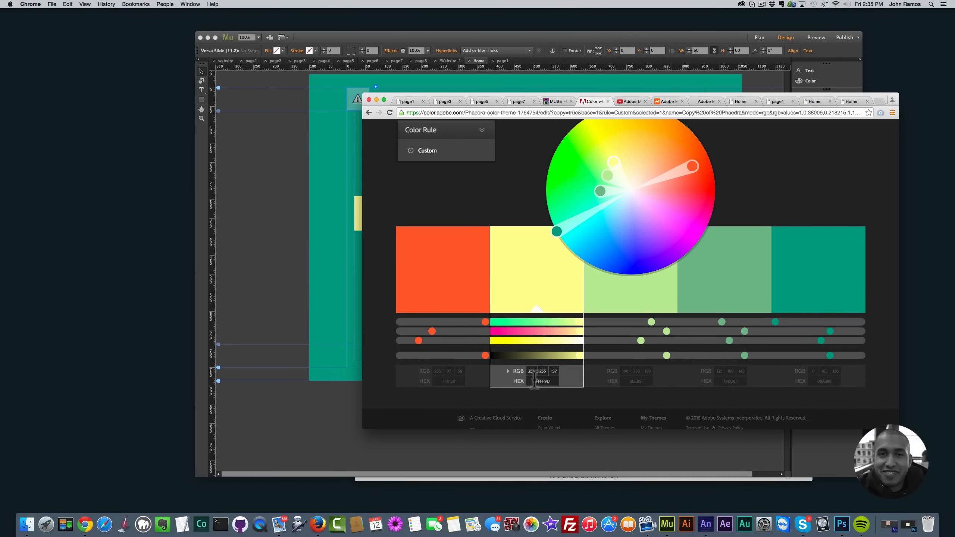
{"action": "left_click", "coordinate": [553, 382]}
{"action": "key", "text": "super+c"}
Back in Muse, set the Versa Slide widget's Button Icon Color and Active State Icon Color to FFFF9D and close its options
{"action": "left_click", "coordinate": [353, 217]}
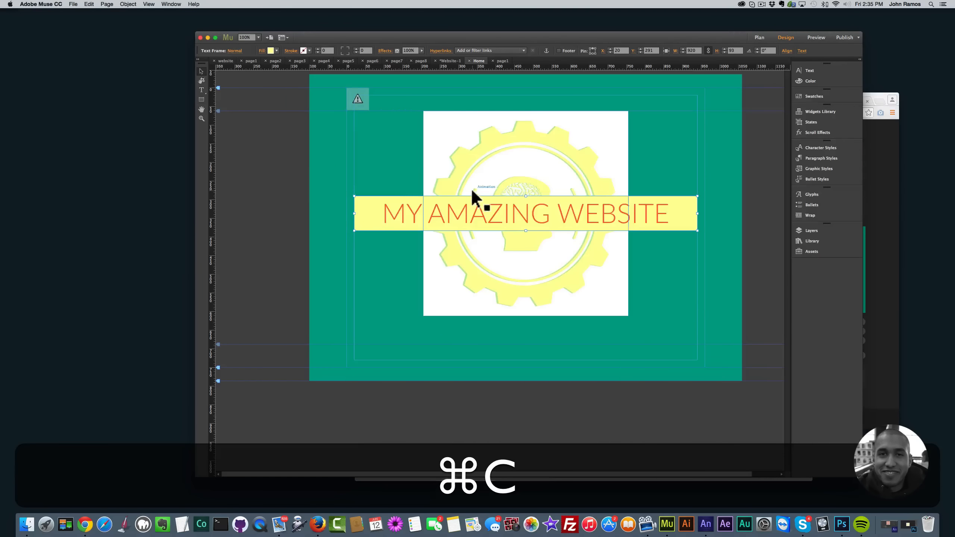
{"action": "left_click", "coordinate": [376, 87]}
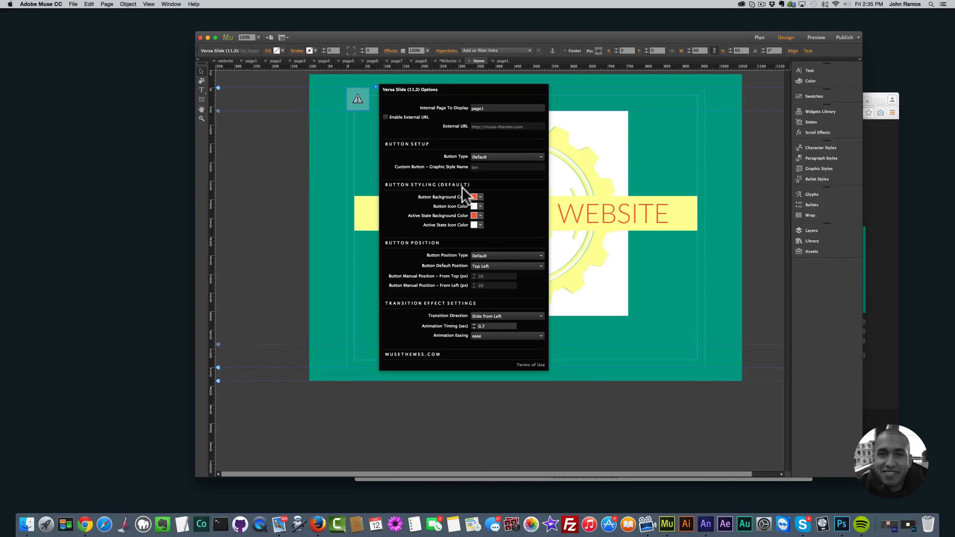
{"action": "left_click", "coordinate": [480, 206]}
{"action": "key", "text": "cmd+v"}
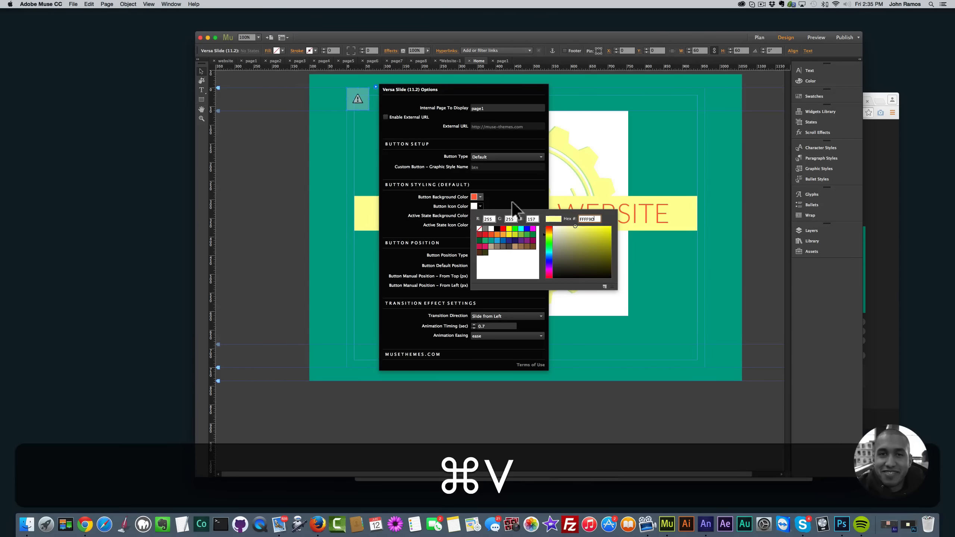
{"action": "key", "text": "Return"}
{"action": "left_click", "coordinate": [480, 225]}
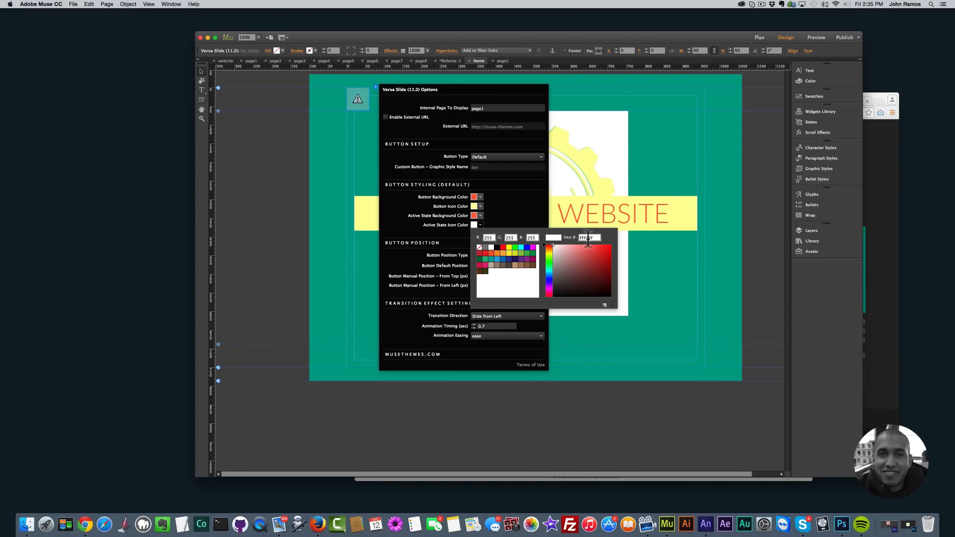
{"action": "key", "text": "super+v"}
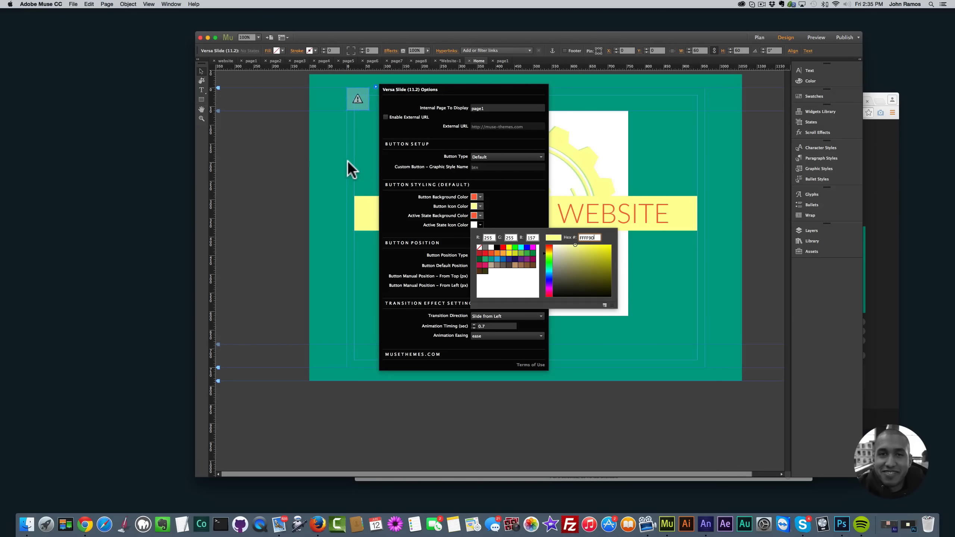
{"action": "key", "text": "Return"}
{"action": "left_click", "coordinate": [362, 161]}
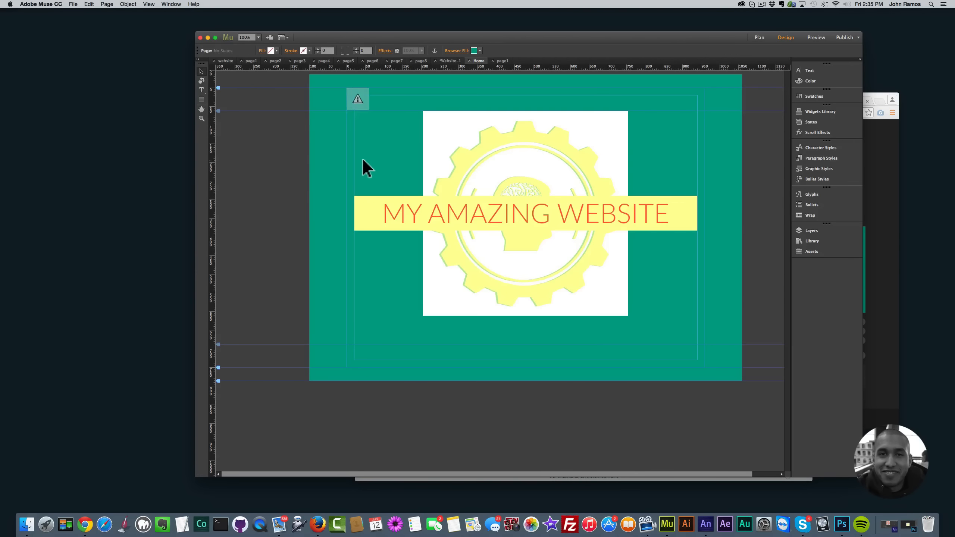
Preview the Home page in the browser to check the slide button's colours, and return to Muse
{"action": "key", "text": "super+shift+e"}
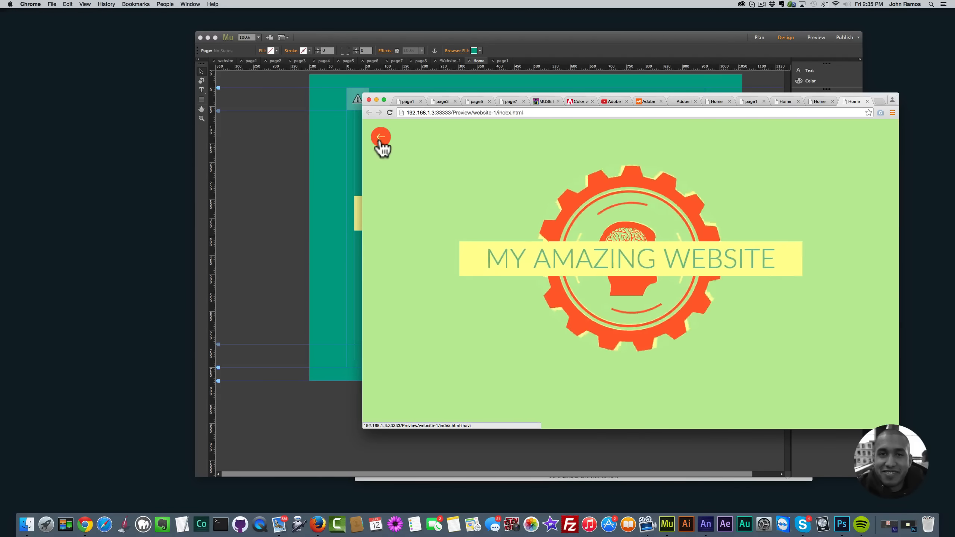
{"action": "left_click", "coordinate": [312, 140]}
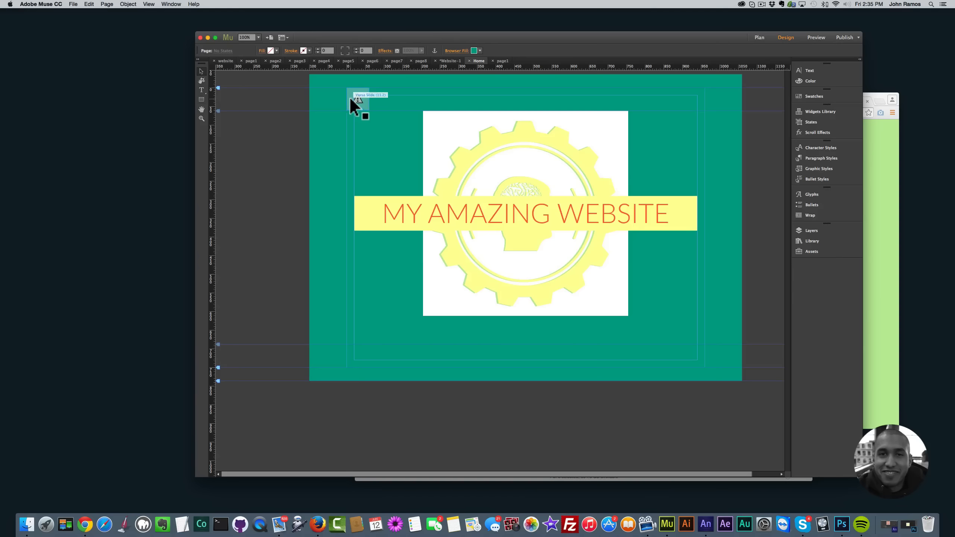
Open the Versa Slide widget's options and save the Button Background Color FF6138 as a colour swatch
{"action": "left_click", "coordinate": [351, 99]}
{"action": "left_click", "coordinate": [376, 87]}
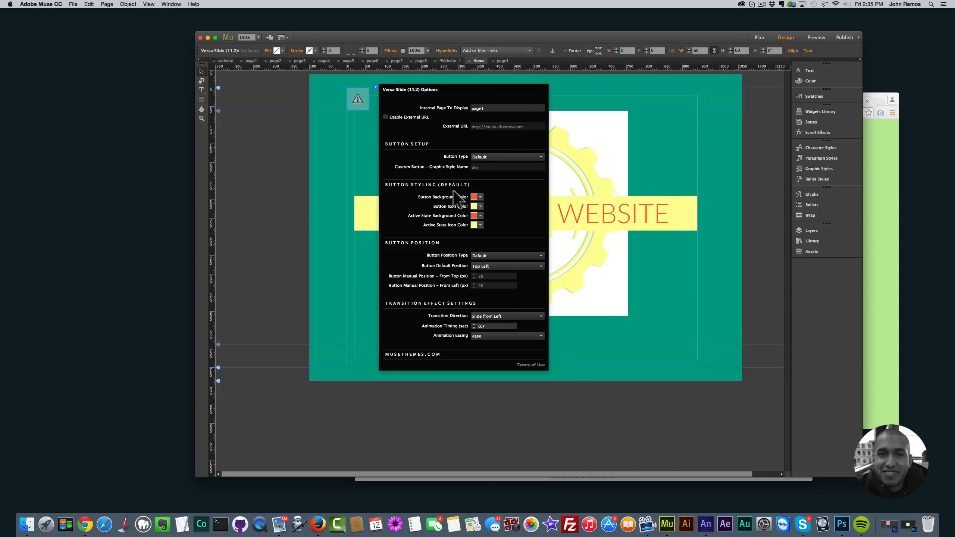
{"action": "left_click", "coordinate": [480, 216]}
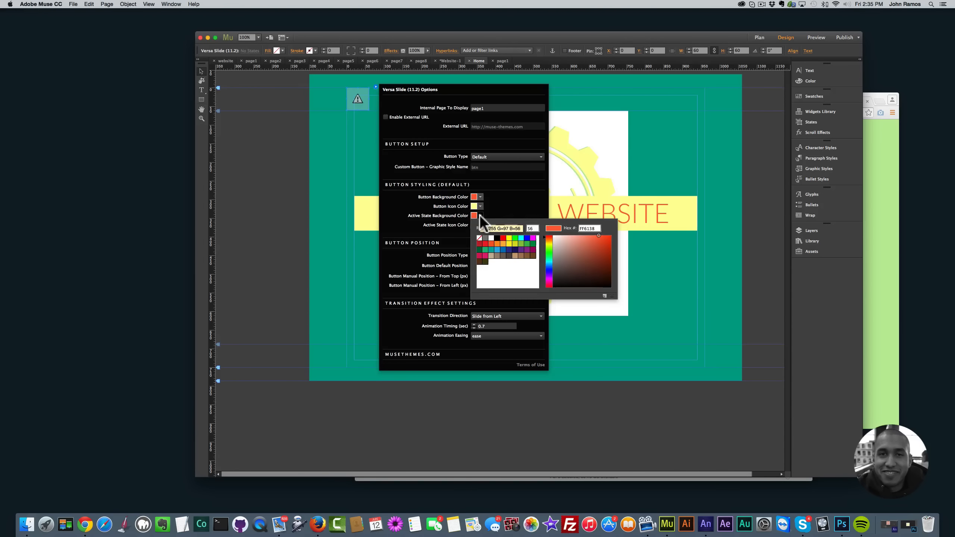
{"action": "left_click", "coordinate": [480, 216]}
{"action": "left_click", "coordinate": [480, 196]}
{"action": "left_click", "coordinate": [481, 196]}
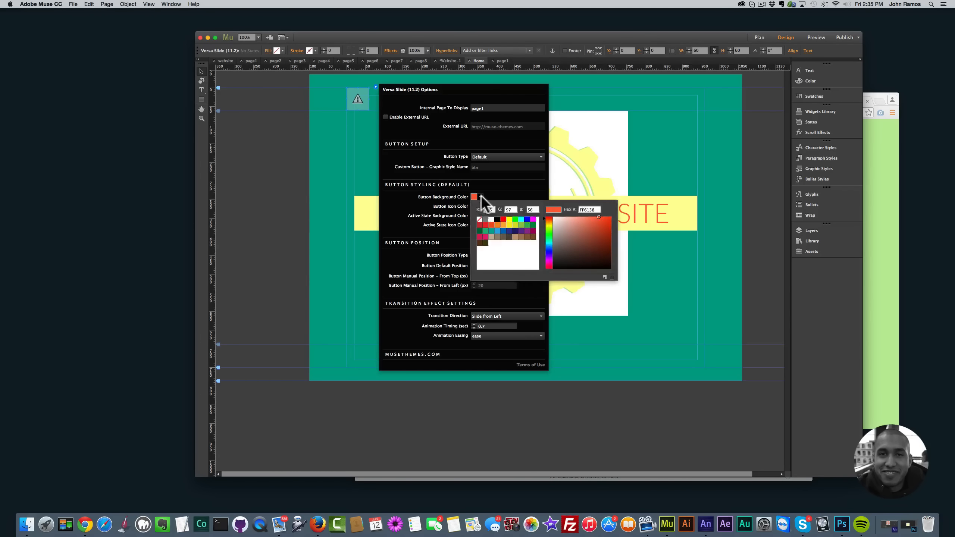
{"action": "left_click", "coordinate": [480, 196]}
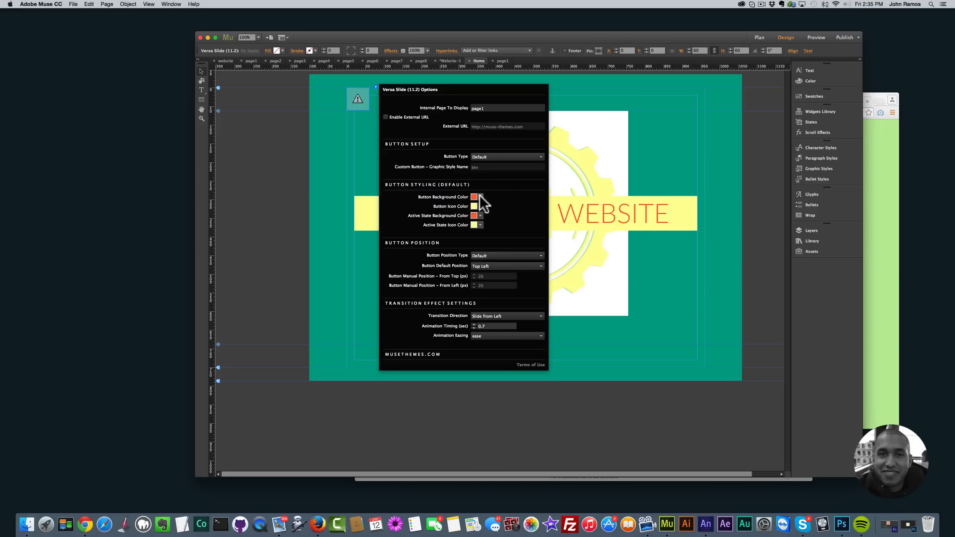
{"action": "left_click", "coordinate": [480, 196]}
{"action": "left_click", "coordinate": [605, 277]}
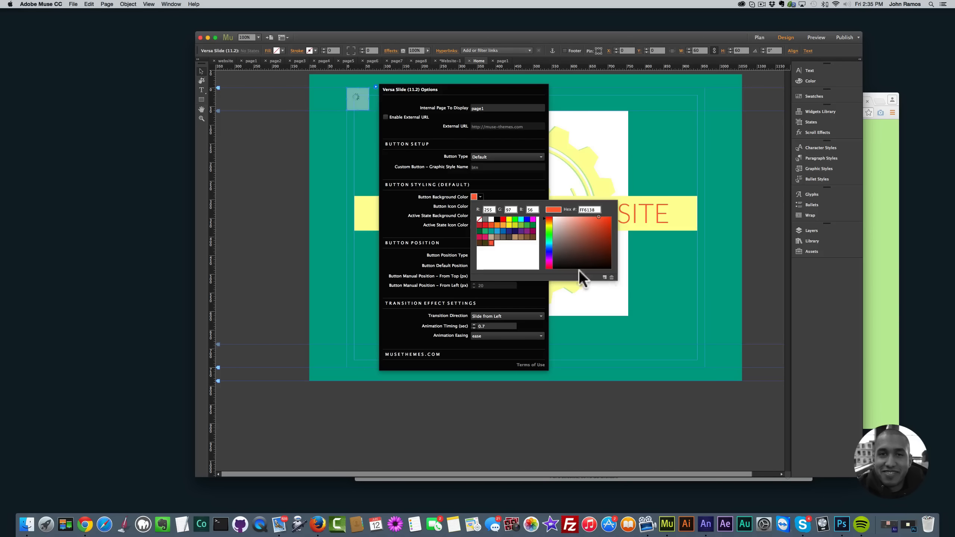
{"action": "left_click", "coordinate": [491, 194]}
Save the Versa Slide Button Icon Color FFFF9D as a colour swatch
{"action": "left_click", "coordinate": [481, 207]}
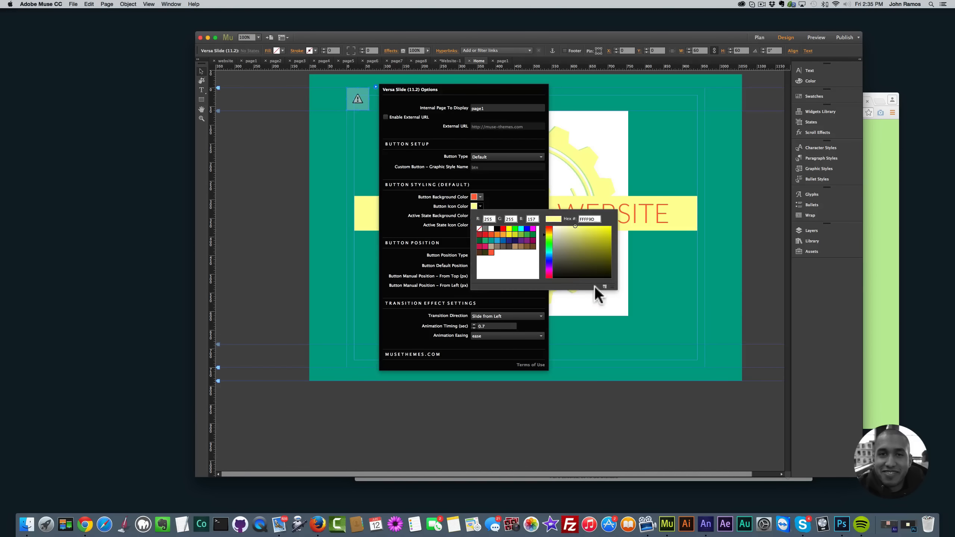
{"action": "left_click", "coordinate": [604, 286]}
{"action": "left_click", "coordinate": [512, 197]}
Set the Active State Background Color to the saved yellow FFFF9D and the Active State Icon Color to the saved orange FF6138
{"action": "left_click", "coordinate": [480, 216]}
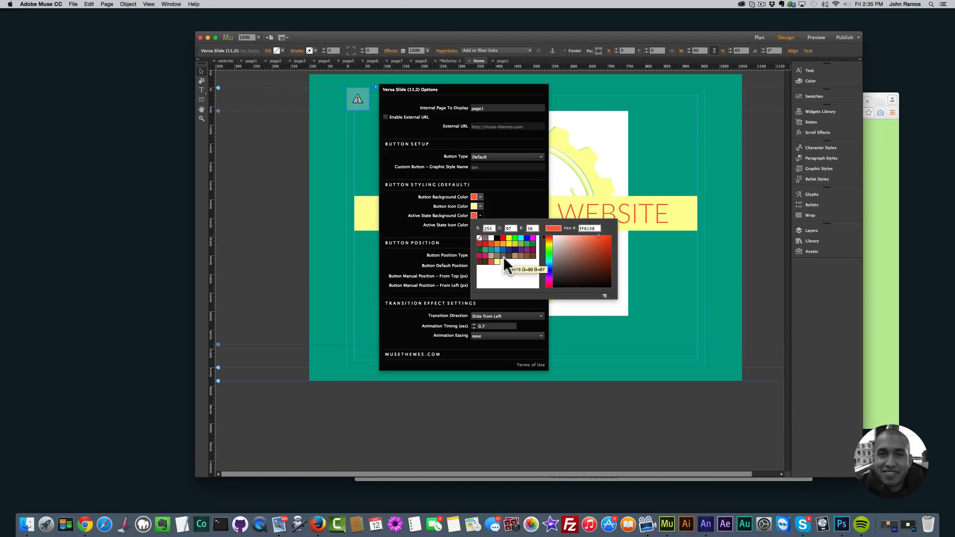
{"action": "left_click", "coordinate": [497, 260]}
{"action": "left_click", "coordinate": [481, 225]}
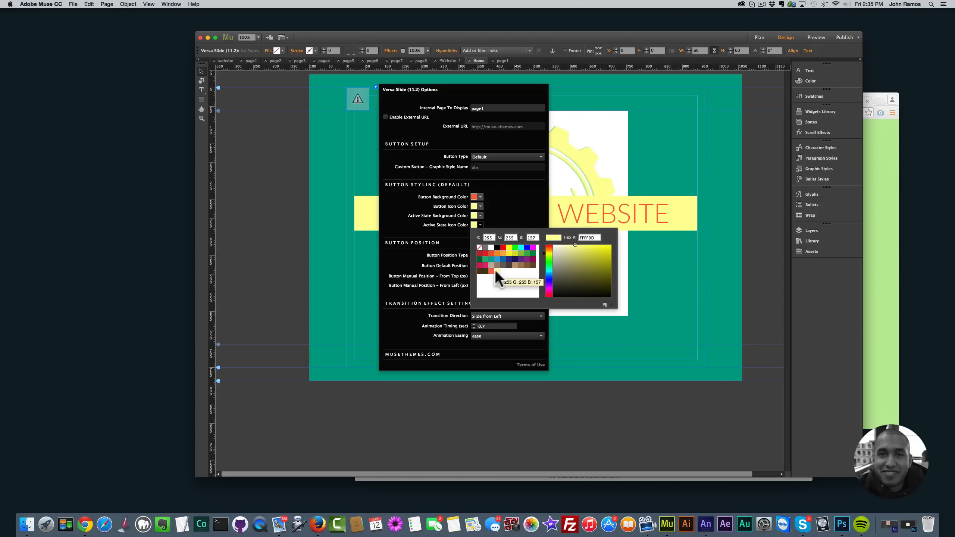
{"action": "left_click", "coordinate": [491, 269]}
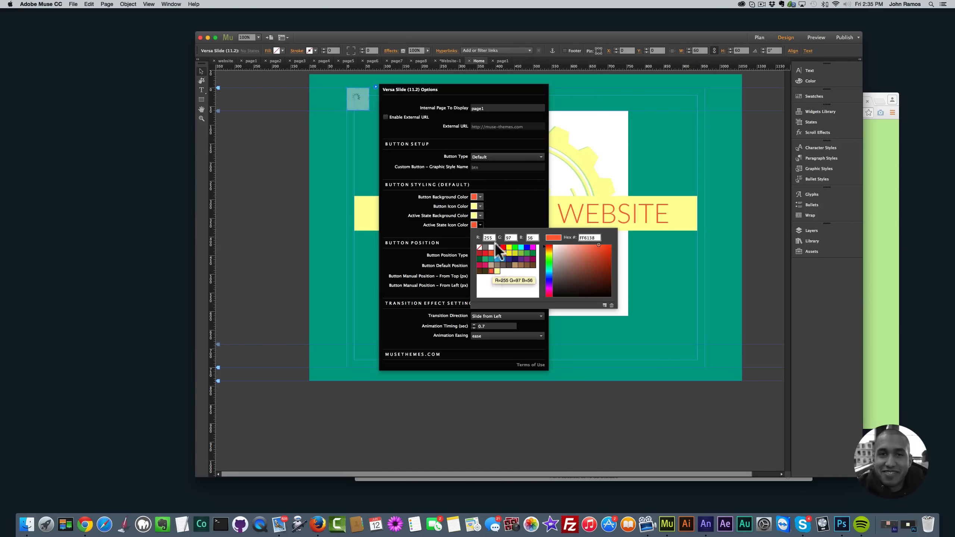
{"action": "left_click", "coordinate": [309, 152]}
Preview the Home page in the browser and toggle the slide button repeatedly to check its default and active state colours
{"action": "key", "text": "shift+super+e"}
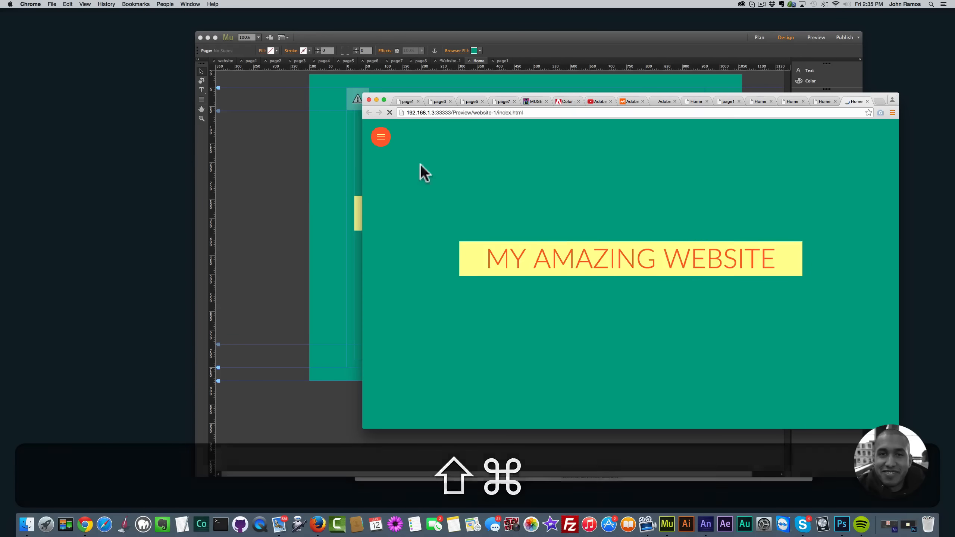
{"action": "left_click", "coordinate": [381, 138]}
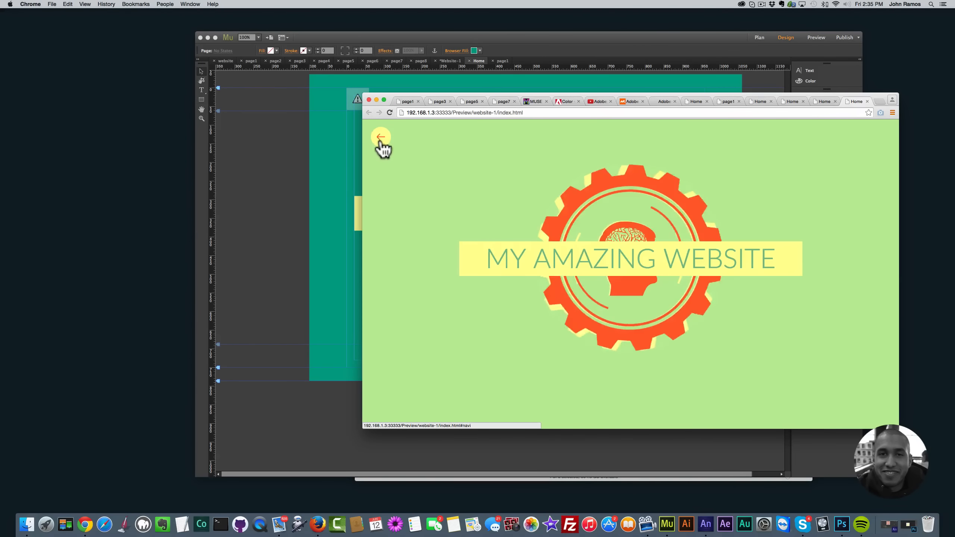
{"action": "left_click", "coordinate": [380, 139]}
{"action": "left_click", "coordinate": [380, 140]}
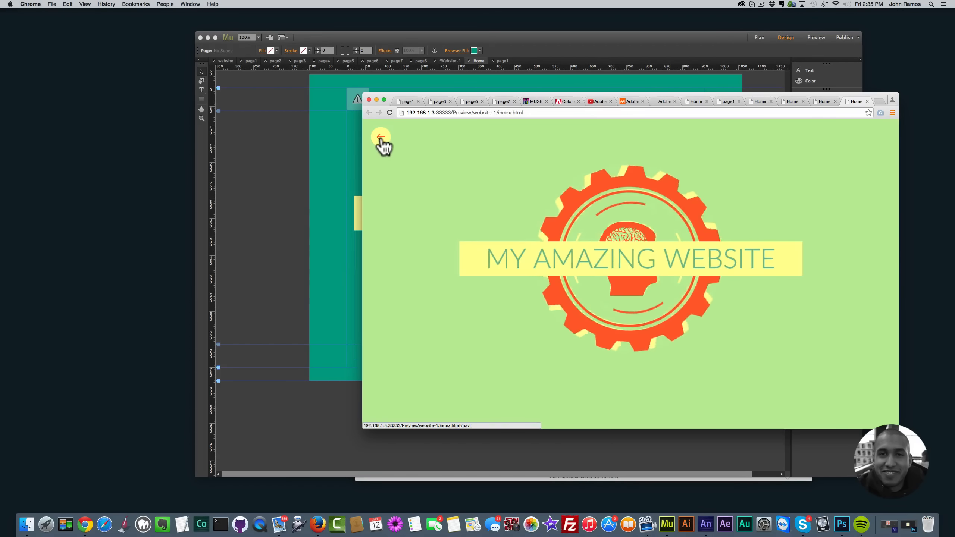
{"action": "left_click", "coordinate": [380, 139]}
{"action": "left_click", "coordinate": [381, 139]}
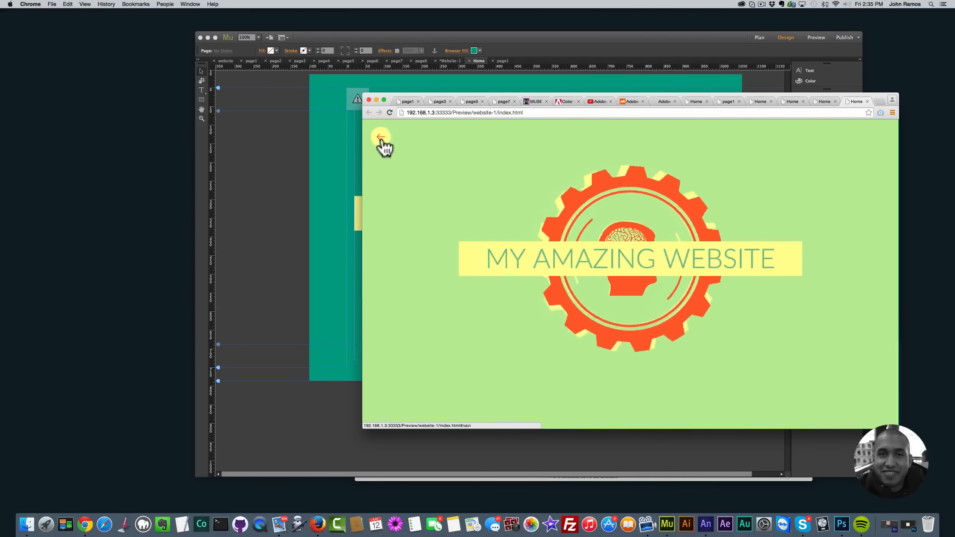
{"action": "left_click", "coordinate": [381, 139]}
{"action": "left_click", "coordinate": [381, 139]}
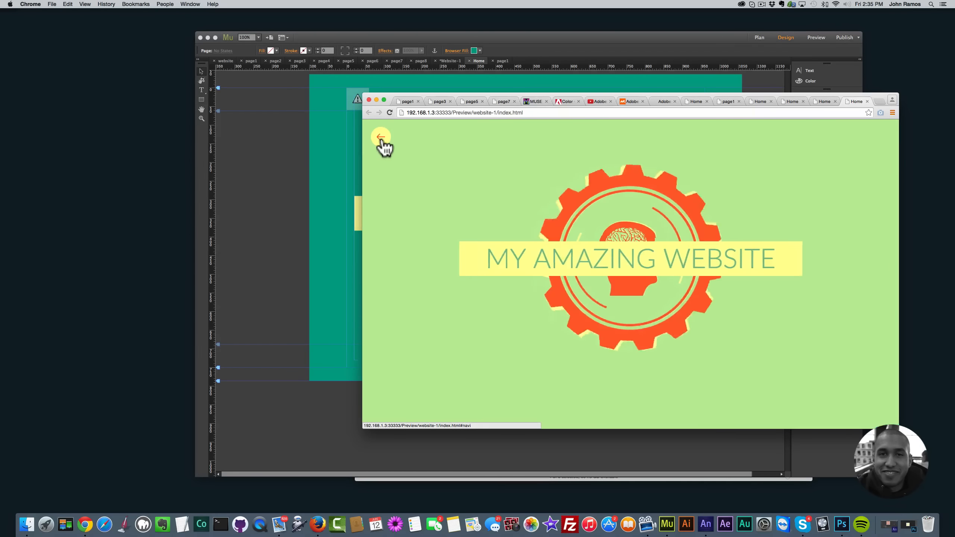
{"action": "left_click", "coordinate": [381, 140]}
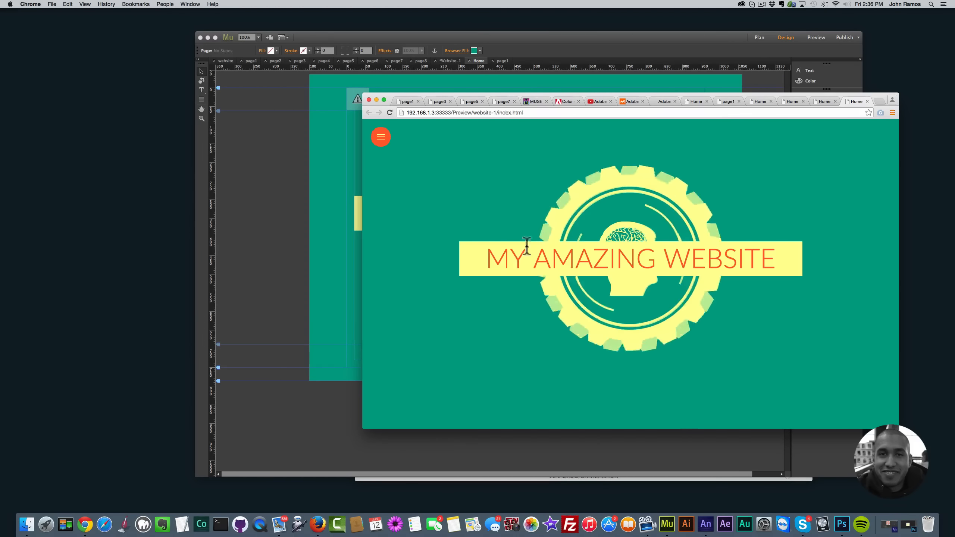
In Chrome, copy the light green swatch's hex code BEEB9F from the Adobe Color theme
{"action": "left_click", "coordinate": [564, 102]}
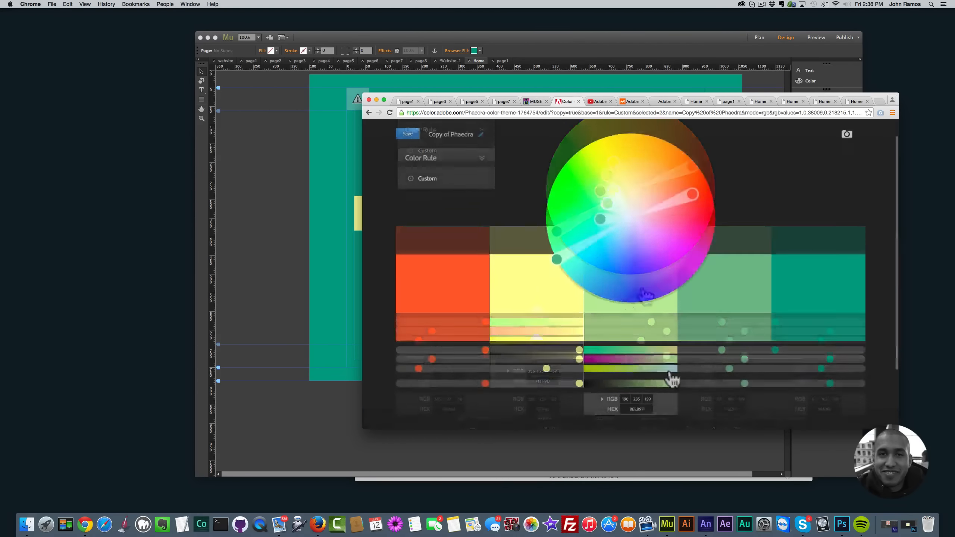
{"action": "scroll", "coordinate": [625, 393], "scroll_direction": "down", "scroll_amount": 1}
{"action": "left_click", "coordinate": [630, 394]}
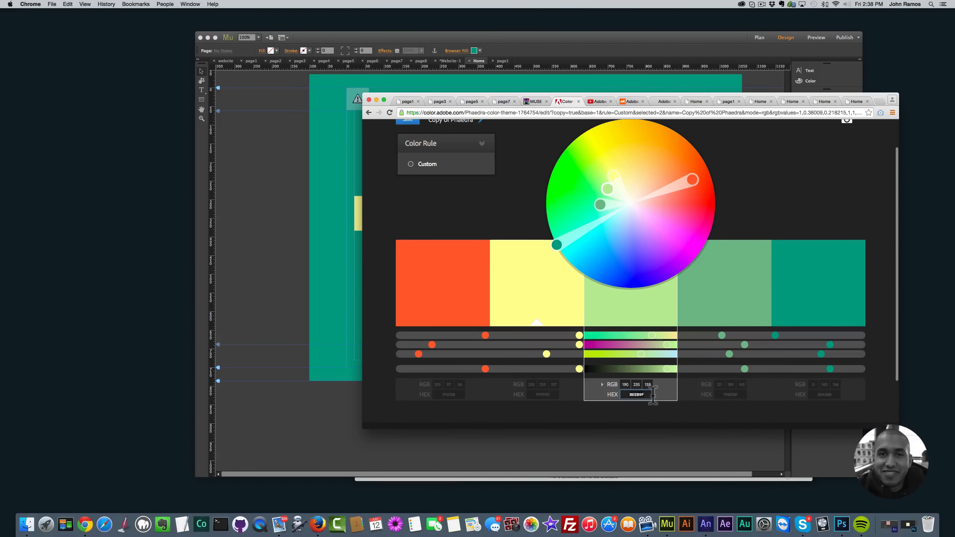
{"action": "key", "text": "super+c"}
Back in Muse, set the Versa Slide widget's Button Background Color to BEEB9F and close its options
{"action": "left_click", "coordinate": [325, 225]}
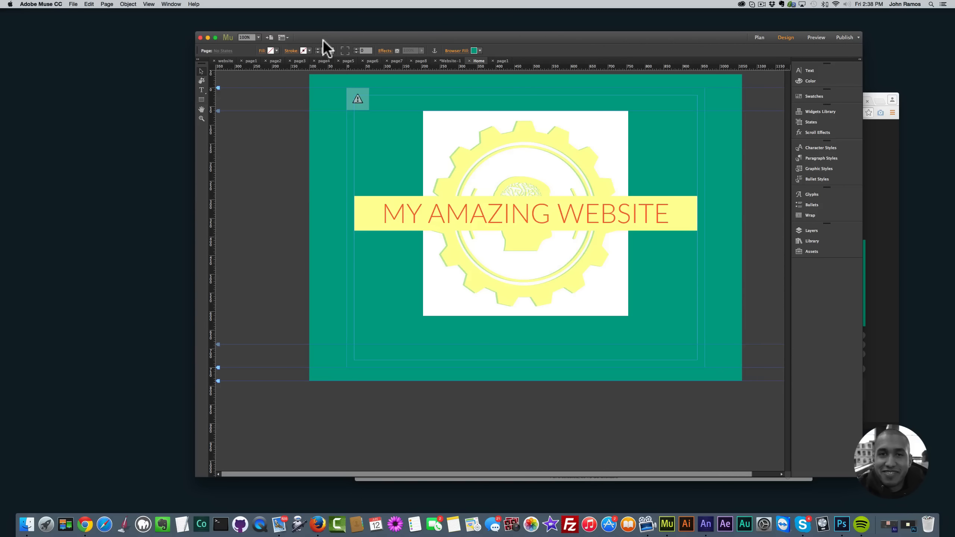
{"action": "left_click_drag", "start_coordinate": [322, 37], "coordinate": [322, 38]}
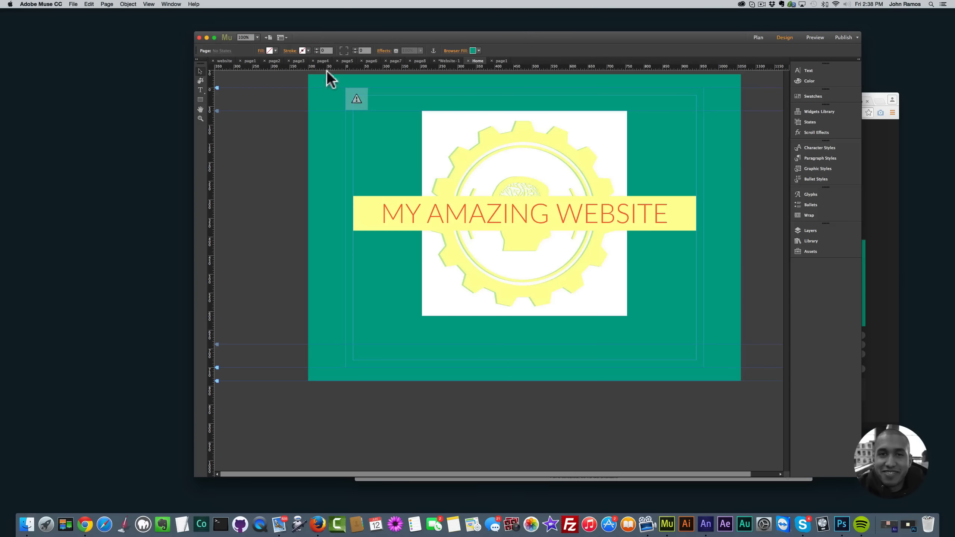
{"action": "left_click", "coordinate": [358, 99]}
{"action": "left_click", "coordinate": [375, 87]}
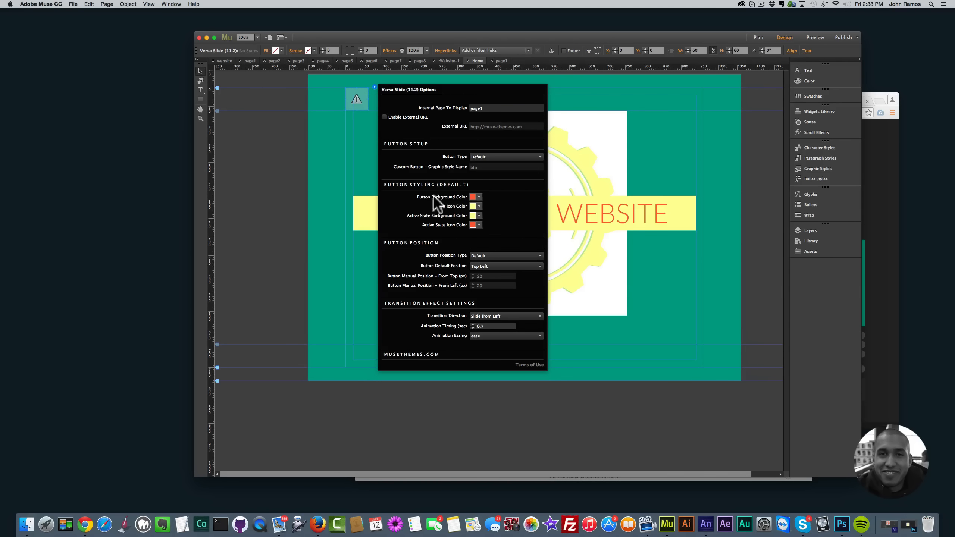
{"action": "left_click", "coordinate": [479, 197]}
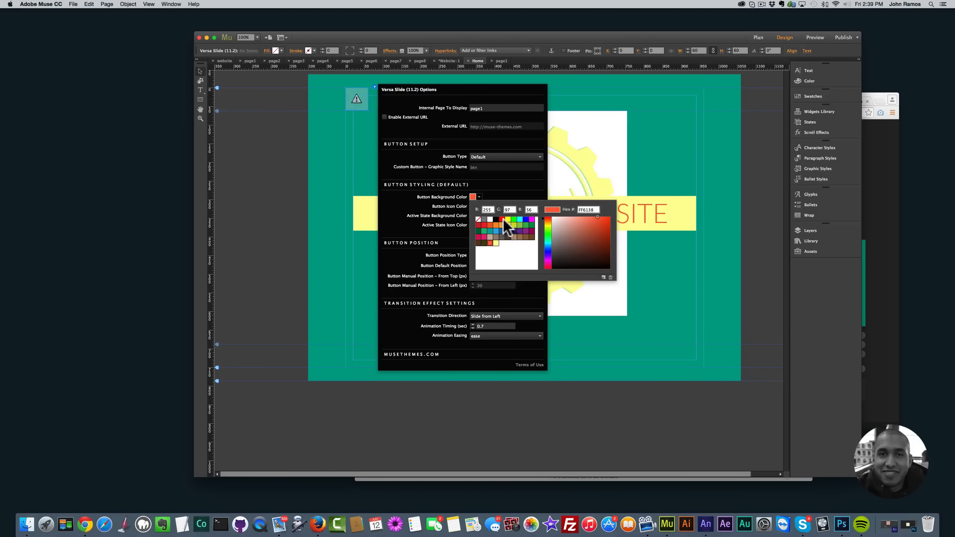
{"action": "double_click", "coordinate": [598, 209]}
{"action": "key", "text": "cmd+v"}
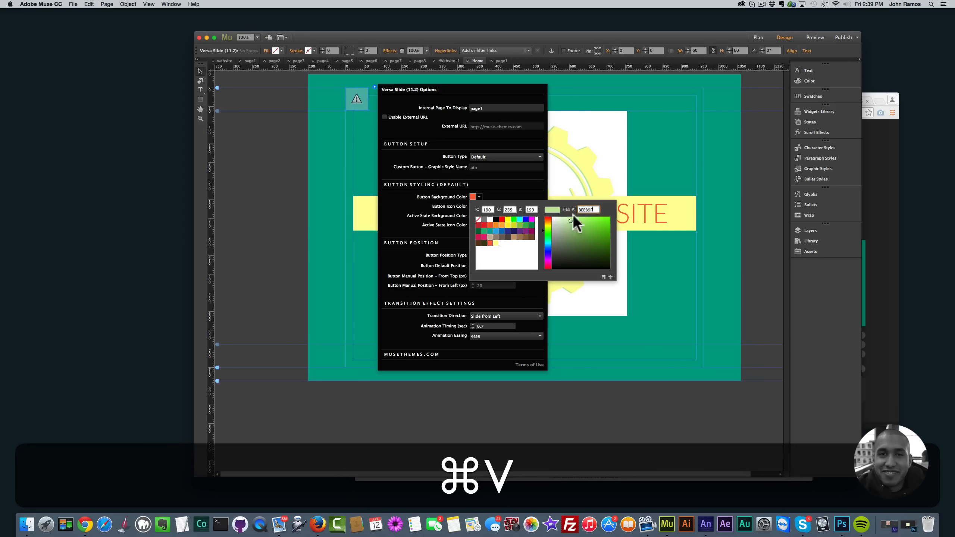
{"action": "left_click", "coordinate": [662, 277]}
{"action": "left_click", "coordinate": [662, 277]}
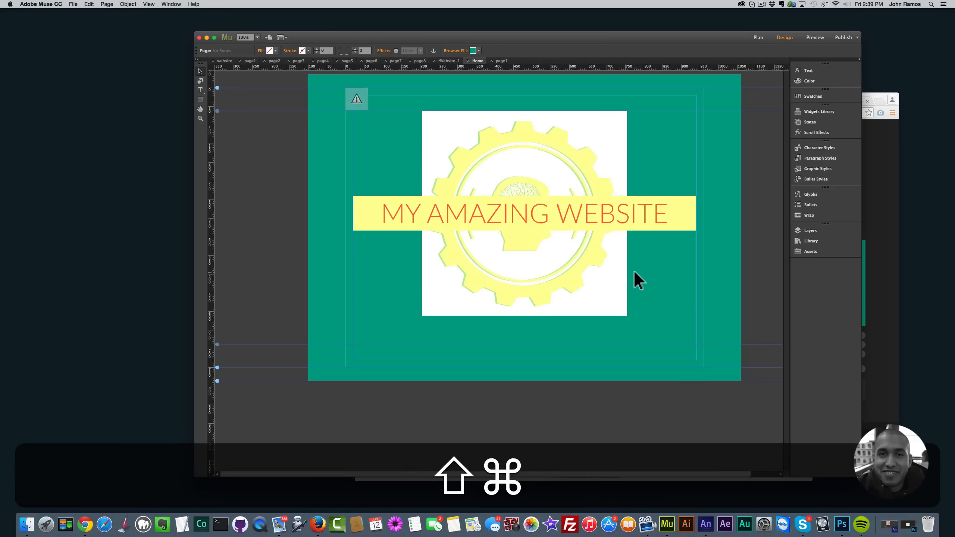
Preview the Home page in the browser and slide page1 in and out repeatedly to check the light green button
{"action": "key", "text": "cmd+shift+e"}
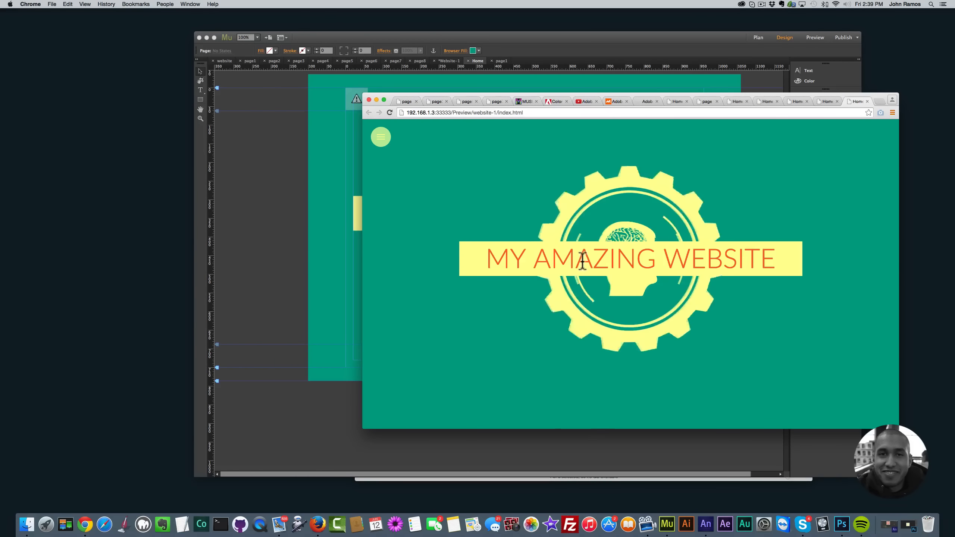
{"action": "left_click", "coordinate": [381, 138]}
{"action": "left_click", "coordinate": [381, 138]}
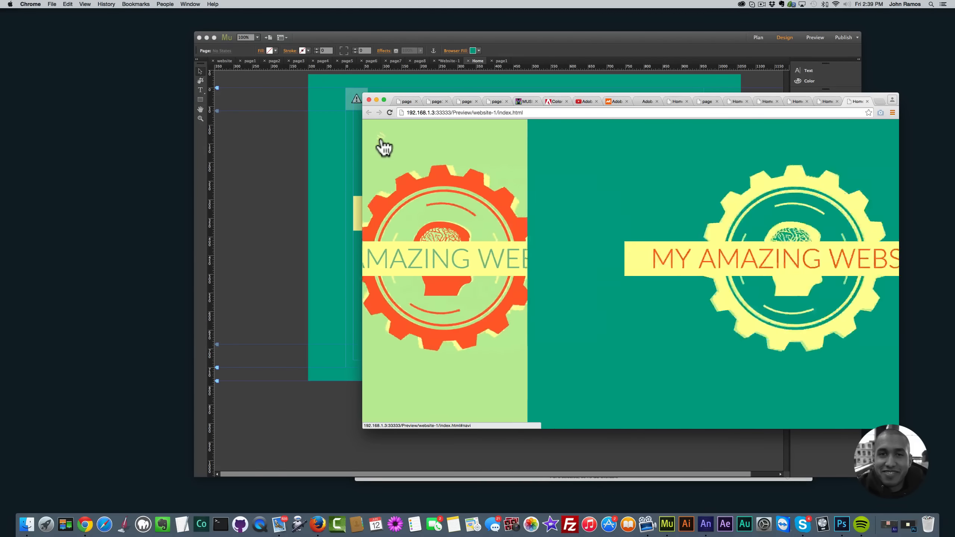
{"action": "left_click", "coordinate": [381, 138]}
{"action": "left_click", "coordinate": [381, 138]}
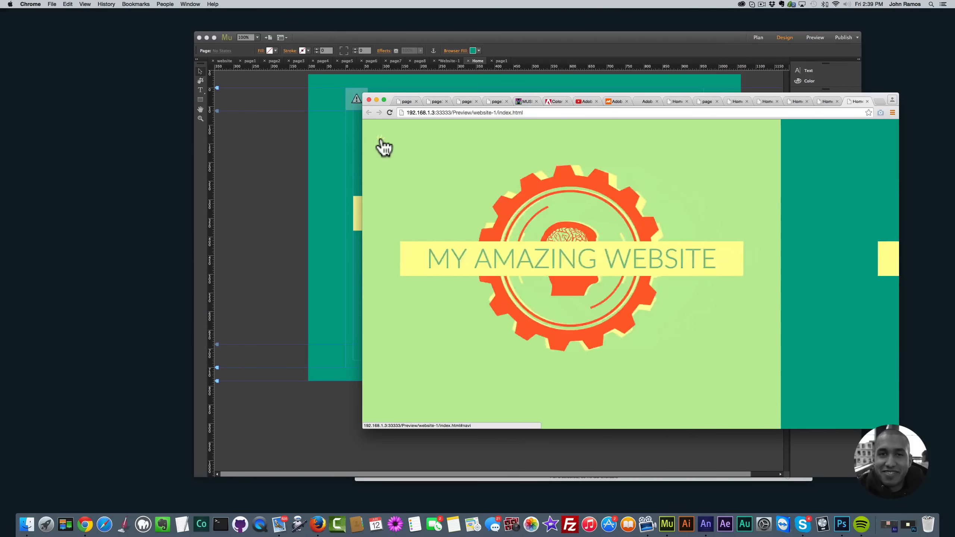
{"action": "left_click", "coordinate": [381, 138]}
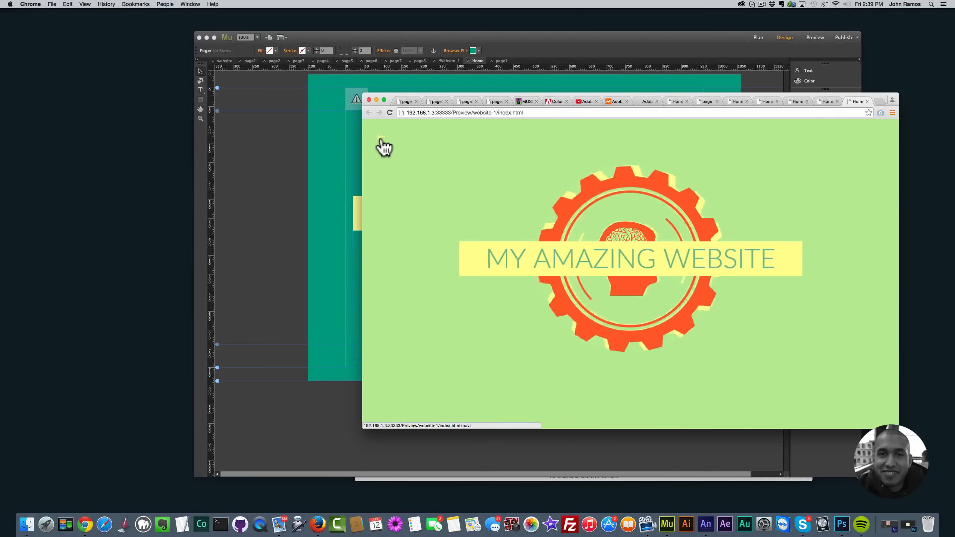
{"action": "left_click", "coordinate": [381, 138]}
{"action": "left_click", "coordinate": [381, 139]}
{"action": "left_click", "coordinate": [381, 139]}
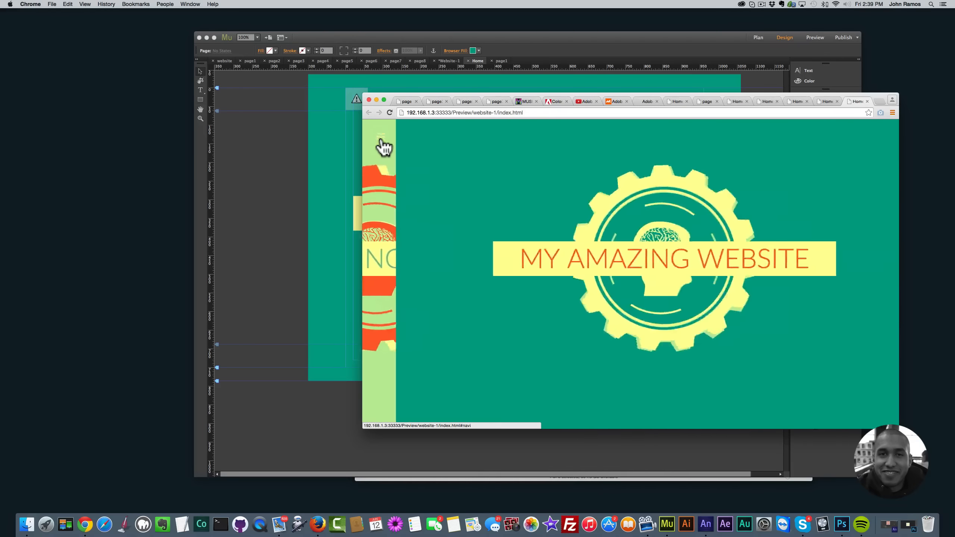
{"action": "left_click", "coordinate": [381, 139]}
{"action": "left_click", "coordinate": [381, 139]}
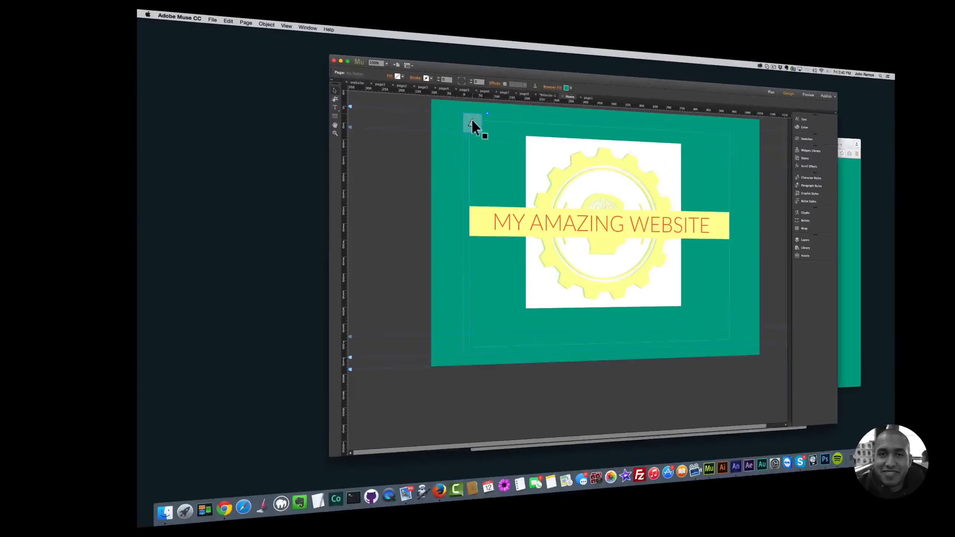
In Muse, open the Versa Slide widget's options and switch Button Position Type between Default and Manual, leaving it on Manual
{"action": "left_click", "coordinate": [472, 125]}
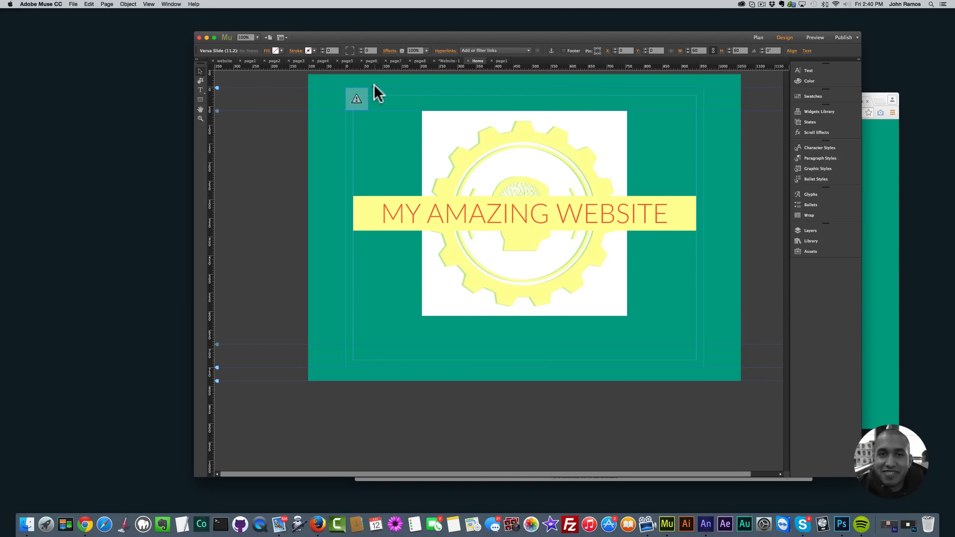
{"action": "left_click", "coordinate": [375, 86]}
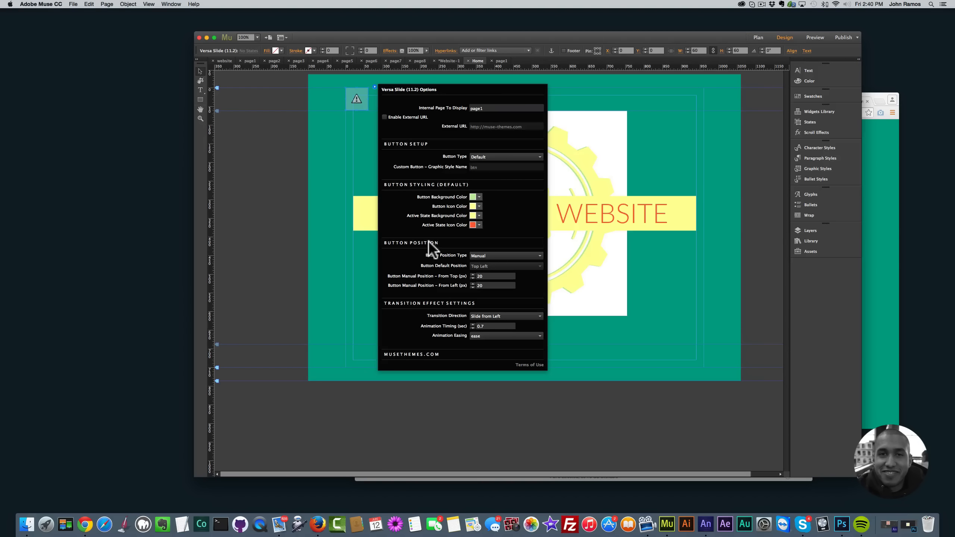
{"action": "left_click", "coordinate": [474, 256]}
{"action": "left_click", "coordinate": [478, 264]}
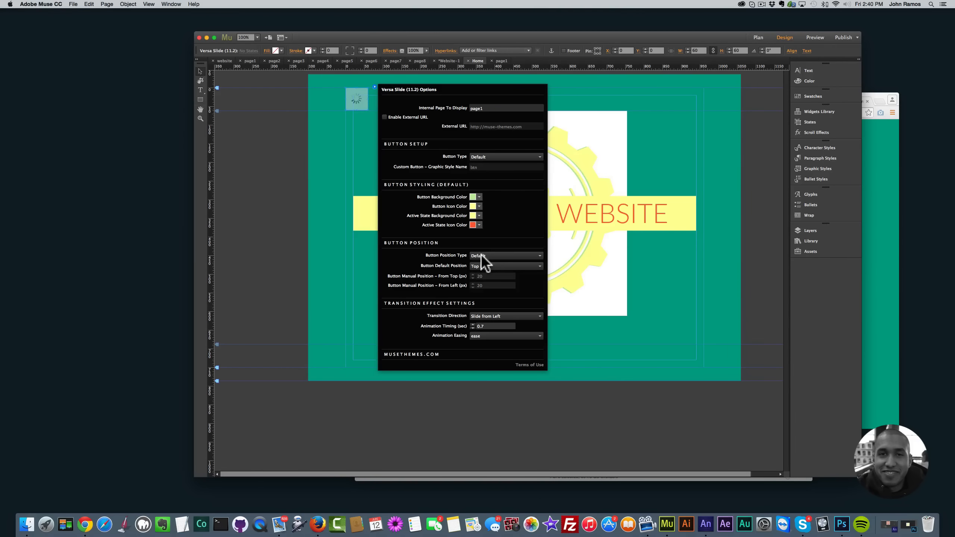
{"action": "left_click", "coordinate": [482, 256]}
{"action": "left_click", "coordinate": [482, 265]}
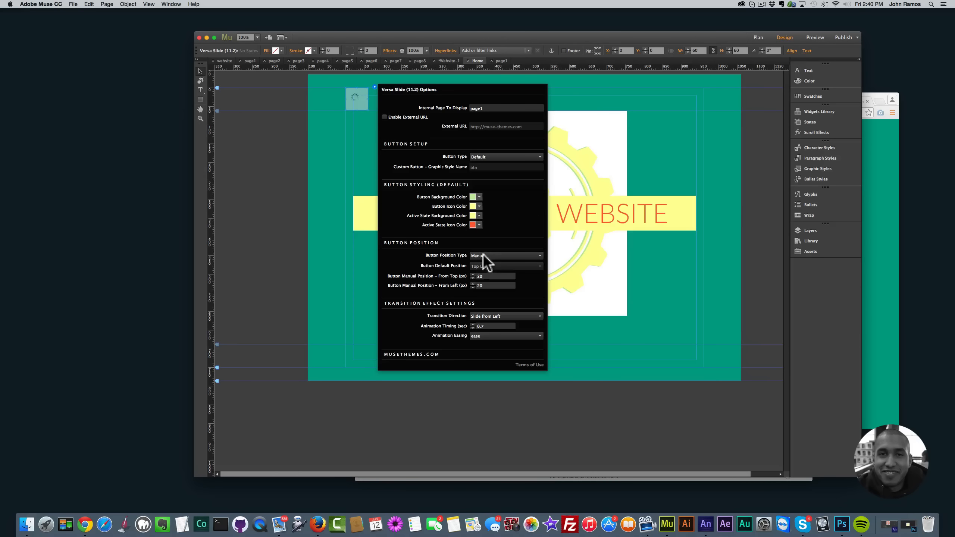
Try the Versa Slide widget's Button Position Type choices and their manual position fields, finishing with the type set to Default
{"action": "left_click", "coordinate": [484, 256]}
{"action": "left_click", "coordinate": [426, 261]}
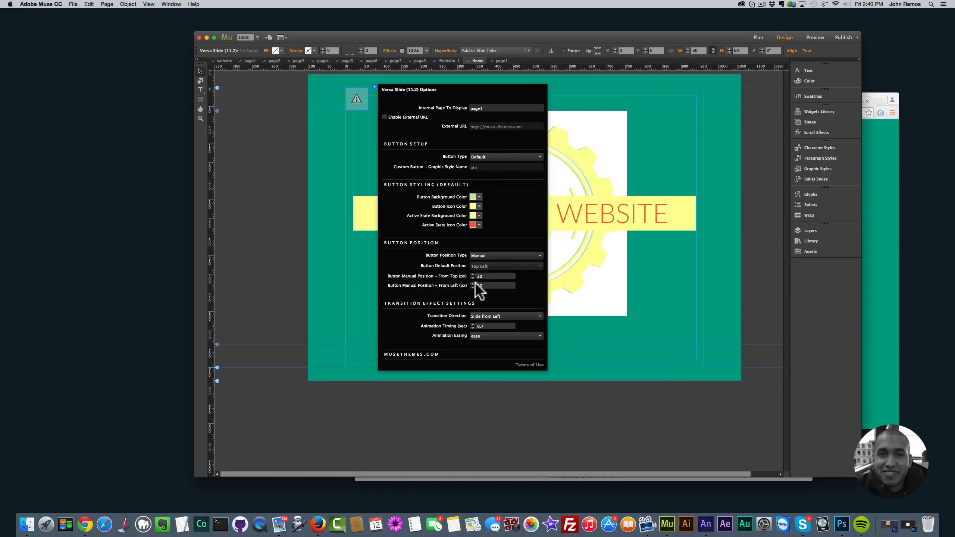
{"action": "left_click", "coordinate": [481, 257]}
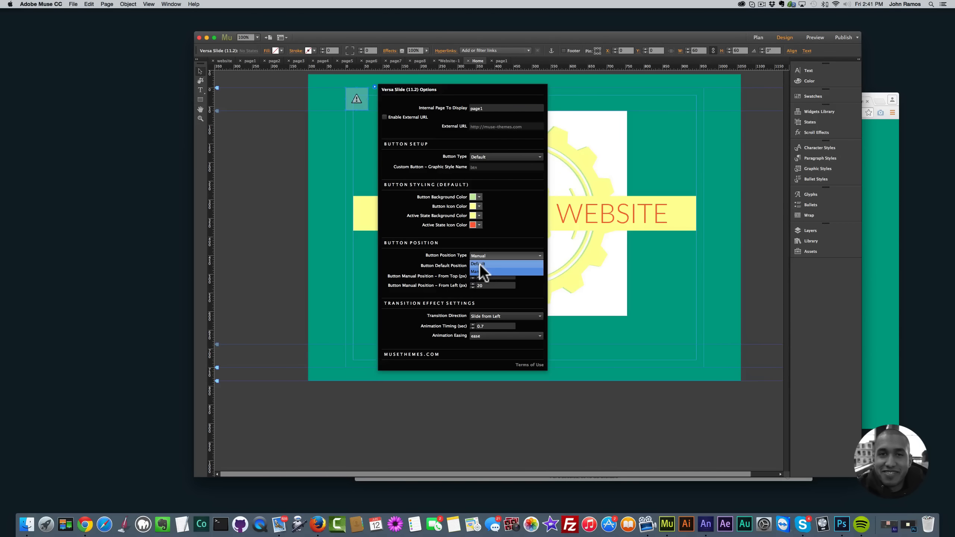
{"action": "left_click", "coordinate": [480, 268]}
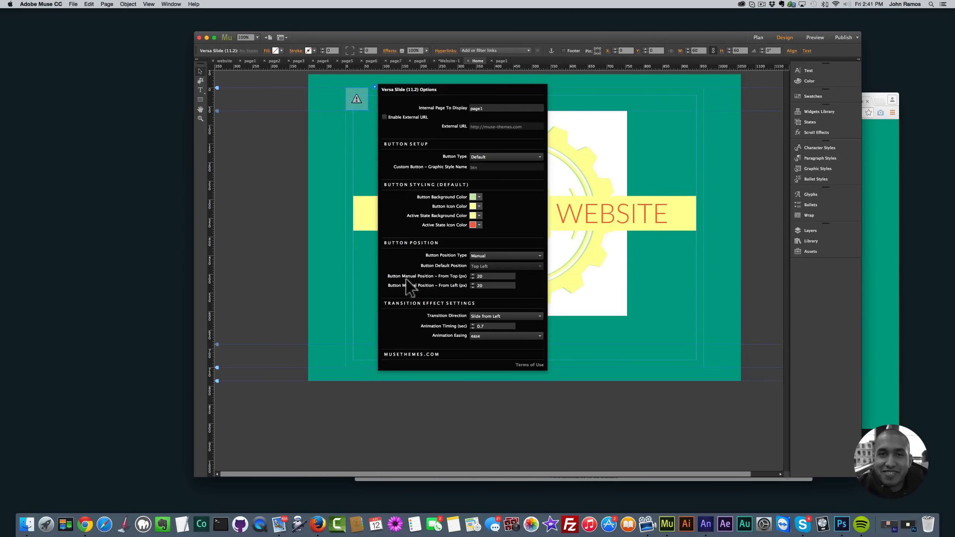
{"action": "left_click", "coordinate": [492, 277]}
{"action": "left_click", "coordinate": [486, 255]}
{"action": "left_click", "coordinate": [483, 264]}
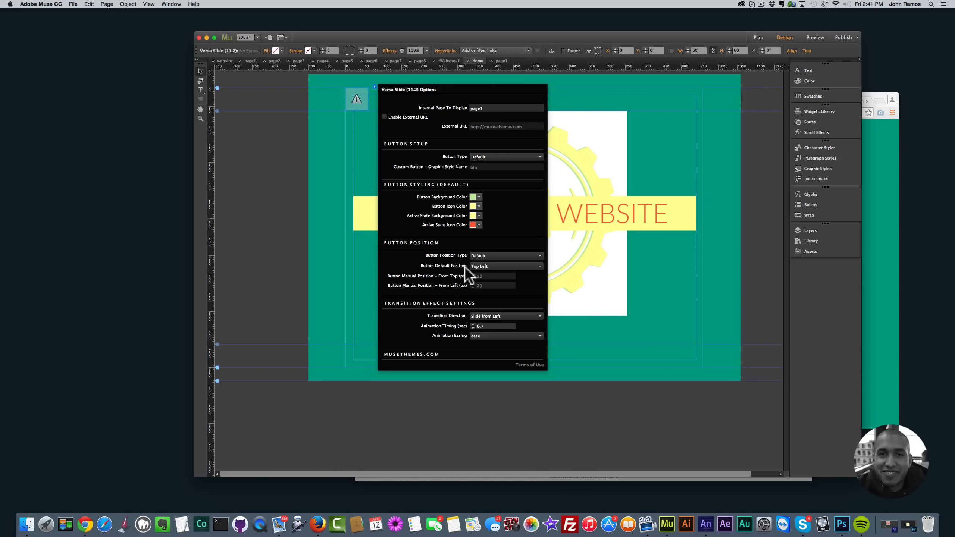
Set the Button Default Position to Top Right, preview the Home page in the browser and slide page1 in
{"action": "left_click", "coordinate": [484, 268]}
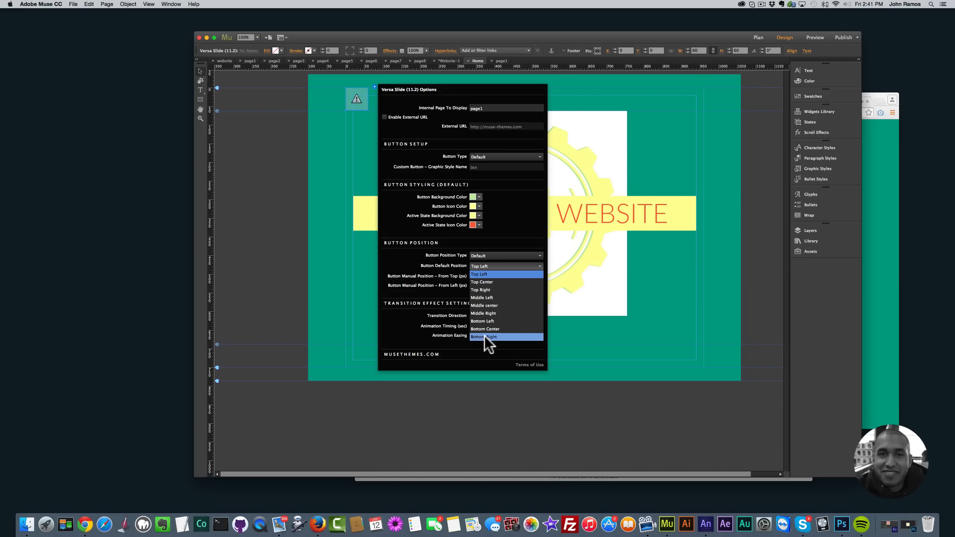
{"action": "left_click", "coordinate": [484, 289]}
{"action": "left_click", "coordinate": [556, 345]}
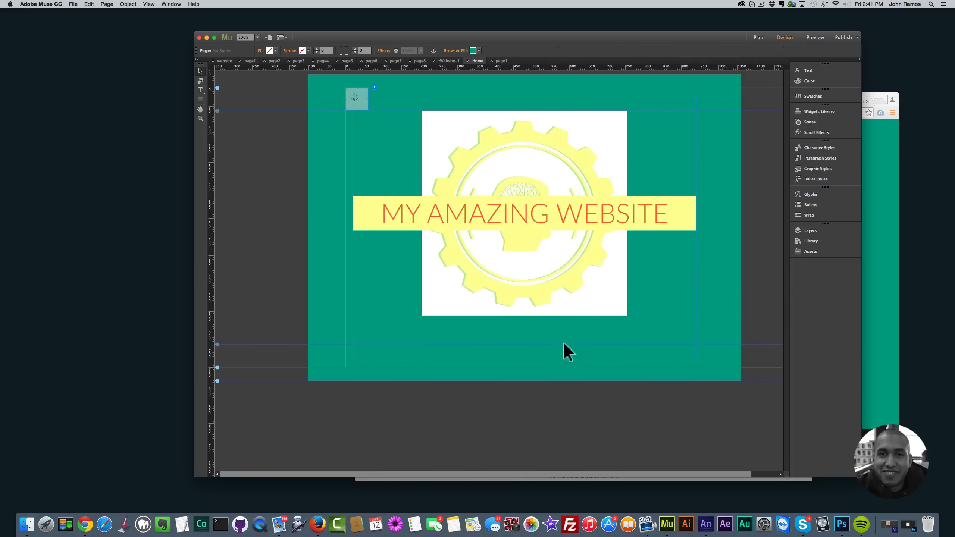
{"action": "key", "text": "shift+super+e"}
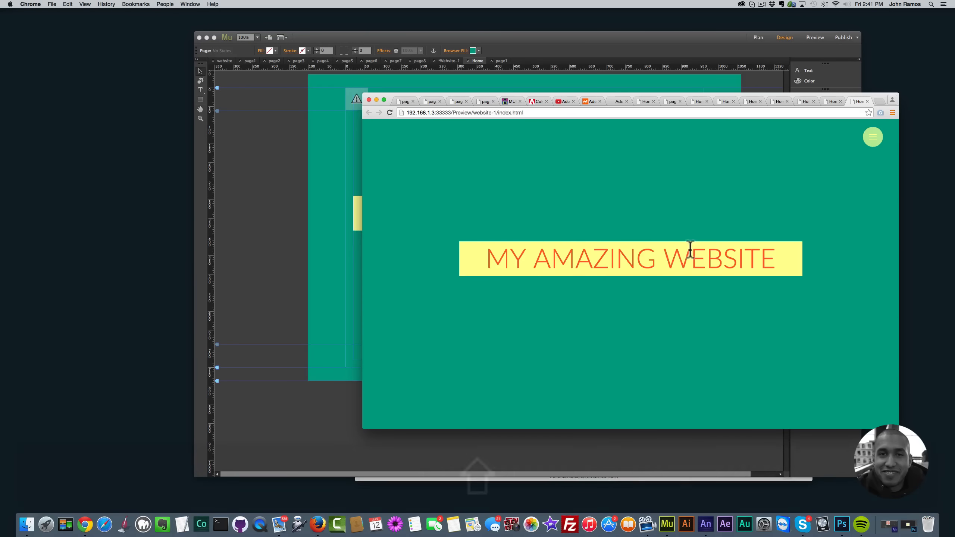
{"action": "left_click", "coordinate": [872, 139]}
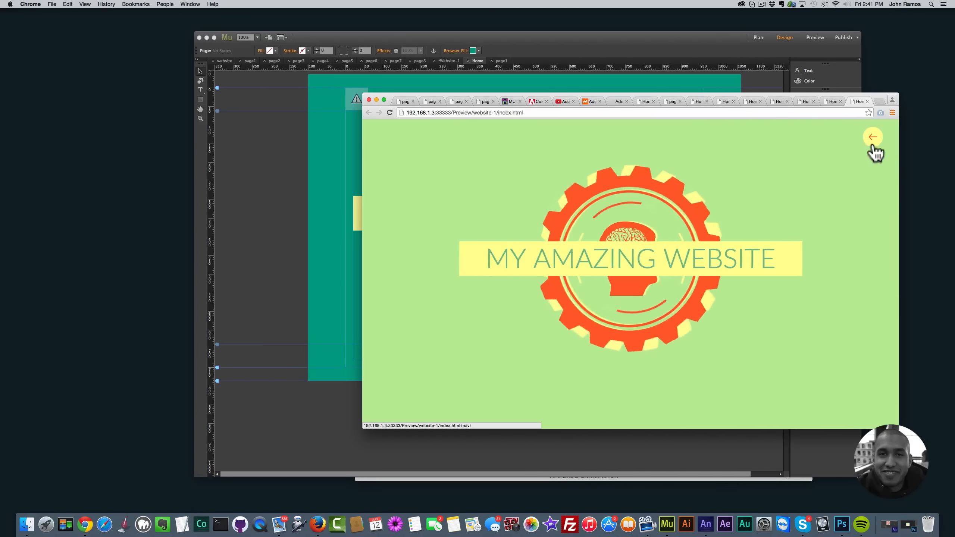
Back in Muse, set the Versa Slide widget's Button Default Position to Bottom Right and close its options
{"action": "left_click", "coordinate": [331, 192]}
{"action": "left_click", "coordinate": [366, 103]}
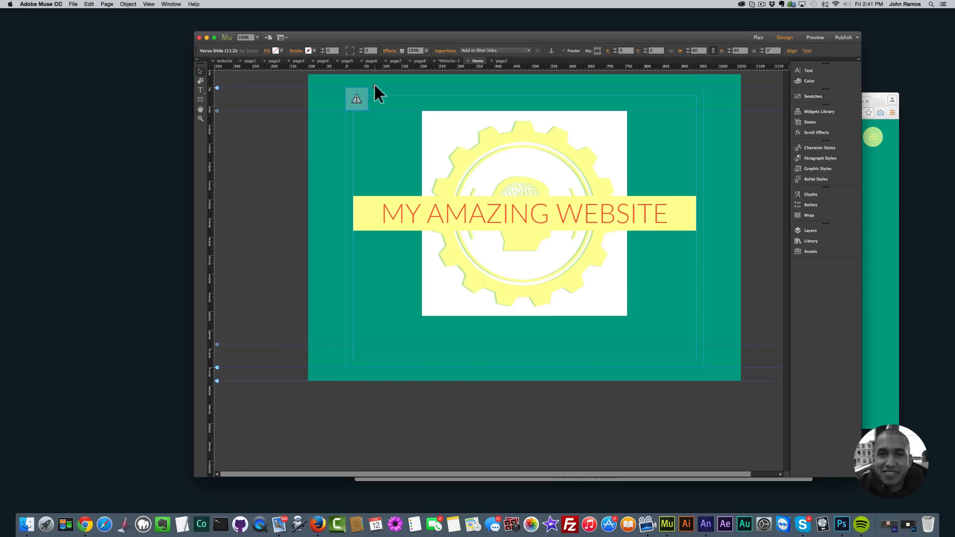
{"action": "left_click", "coordinate": [375, 87]}
{"action": "left_click", "coordinate": [487, 266]}
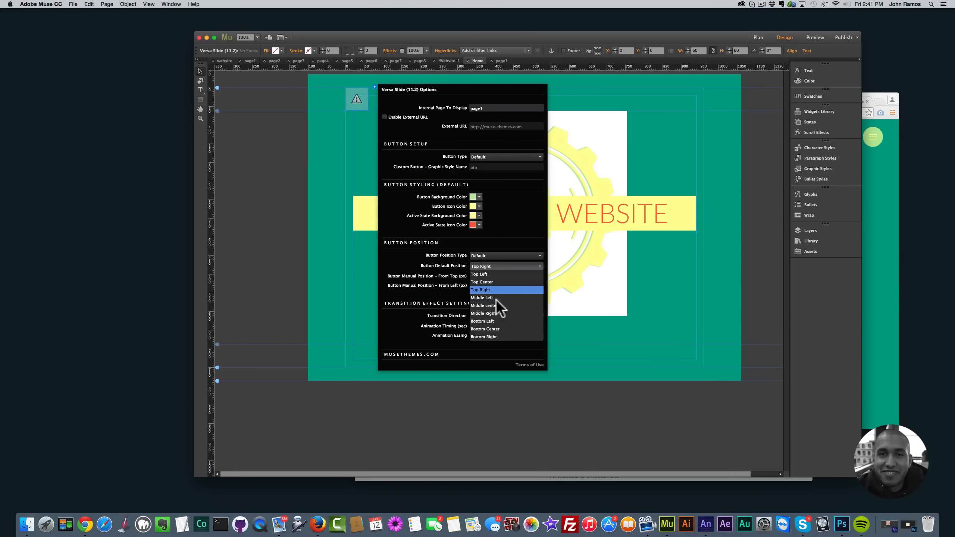
{"action": "left_click", "coordinate": [485, 336]}
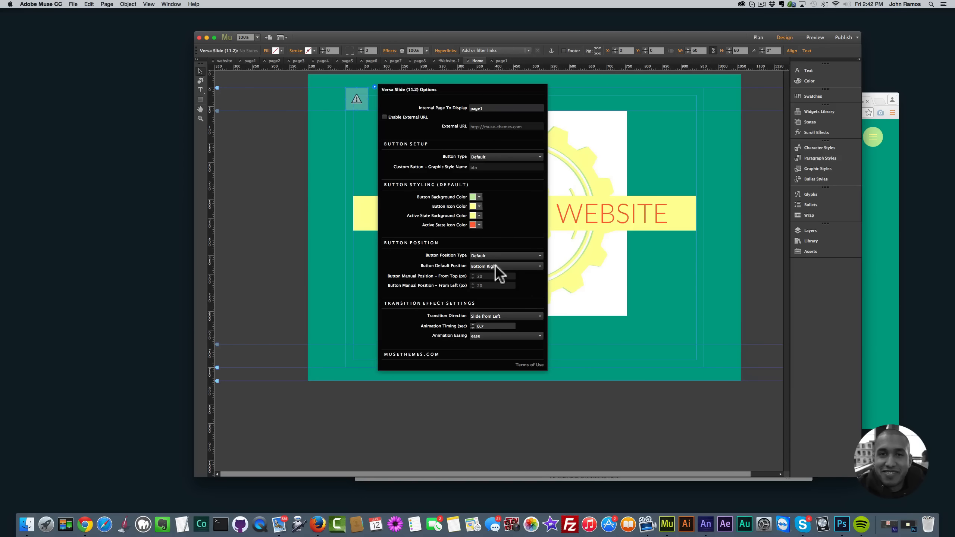
{"action": "left_click", "coordinate": [571, 337]}
Preview the Home page in the browser and slide page1 in and out with the bottom-right button
{"action": "key", "text": "shift+super+e"}
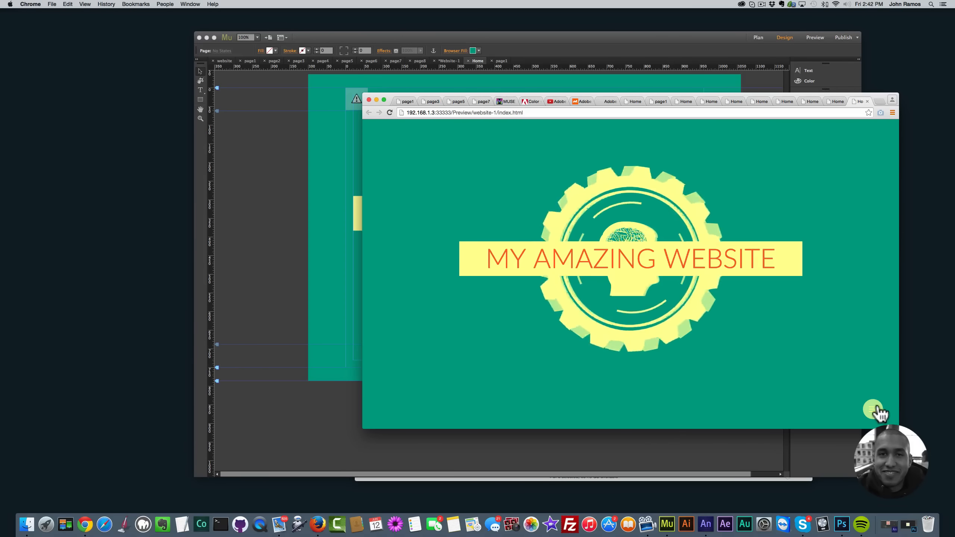
{"action": "left_click", "coordinate": [873, 410]}
{"action": "left_click", "coordinate": [873, 410]}
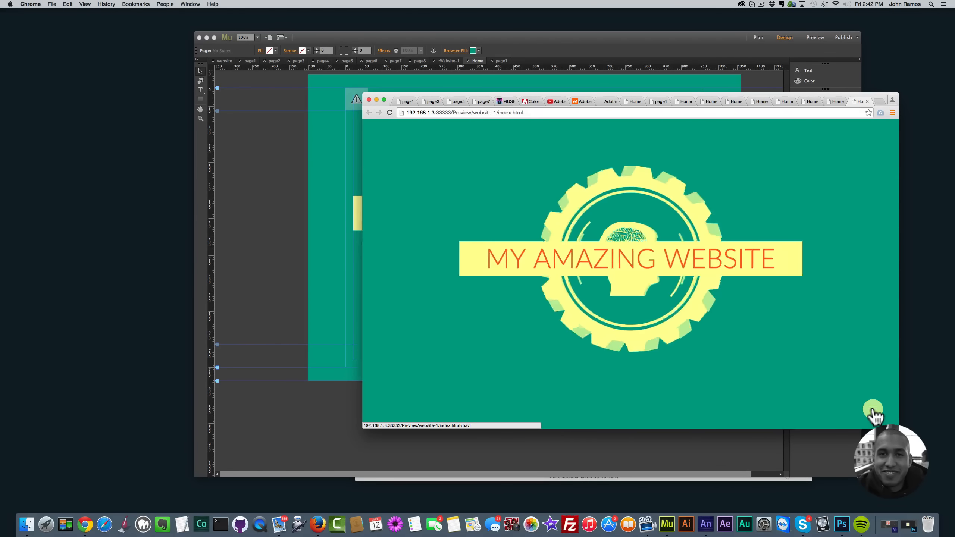
{"action": "left_click", "coordinate": [872, 410]}
In Muse, set the Versa Slide widget's Button Default Position to Middle center and preview the Home page in the browser
{"action": "left_click", "coordinate": [336, 299]}
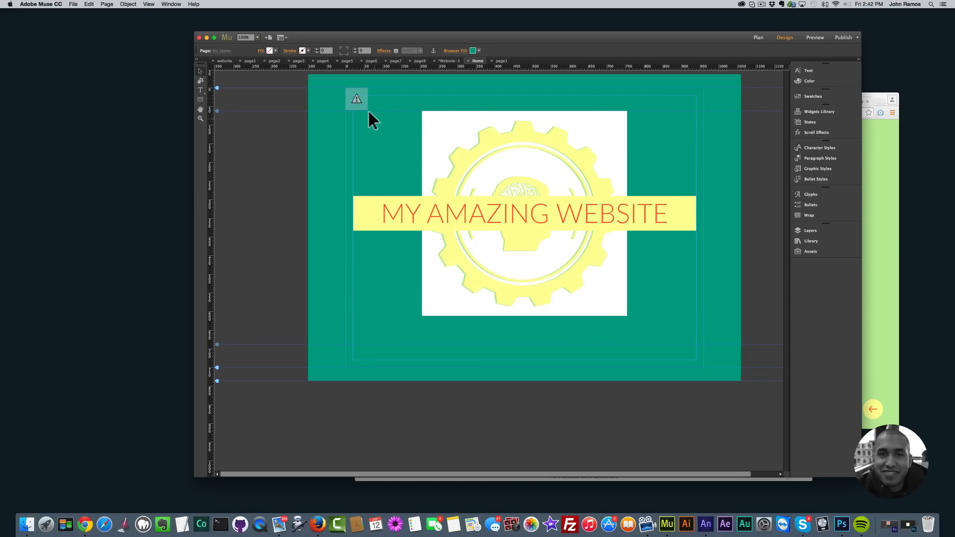
{"action": "left_click", "coordinate": [371, 92]}
{"action": "left_click", "coordinate": [375, 87]}
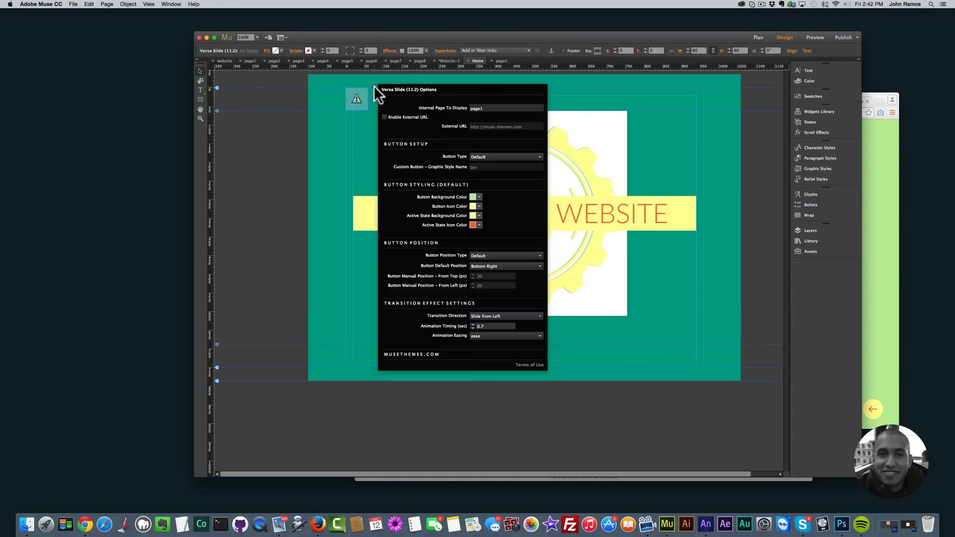
{"action": "left_click", "coordinate": [497, 266]}
{"action": "left_click", "coordinate": [494, 305]}
{"action": "left_click", "coordinate": [590, 346]}
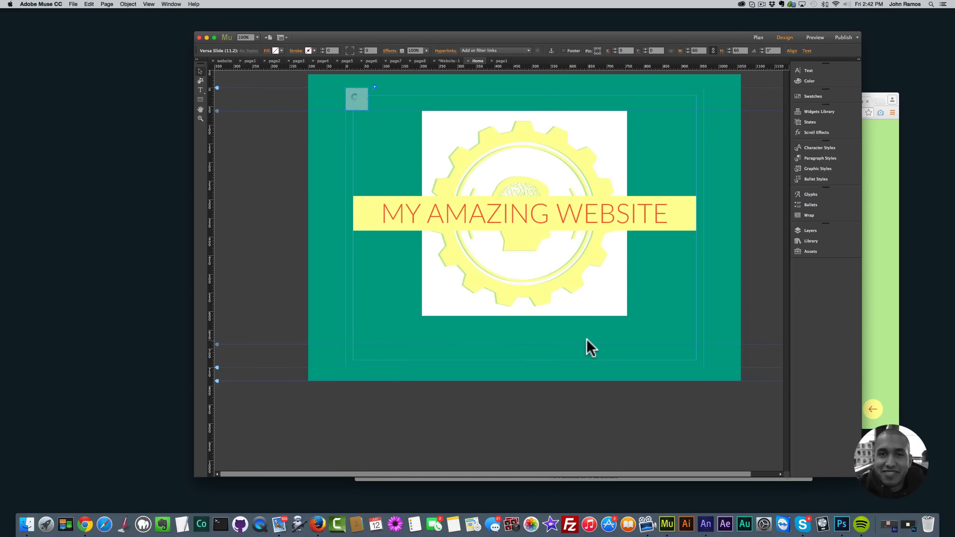
{"action": "key", "text": "shift+space"}
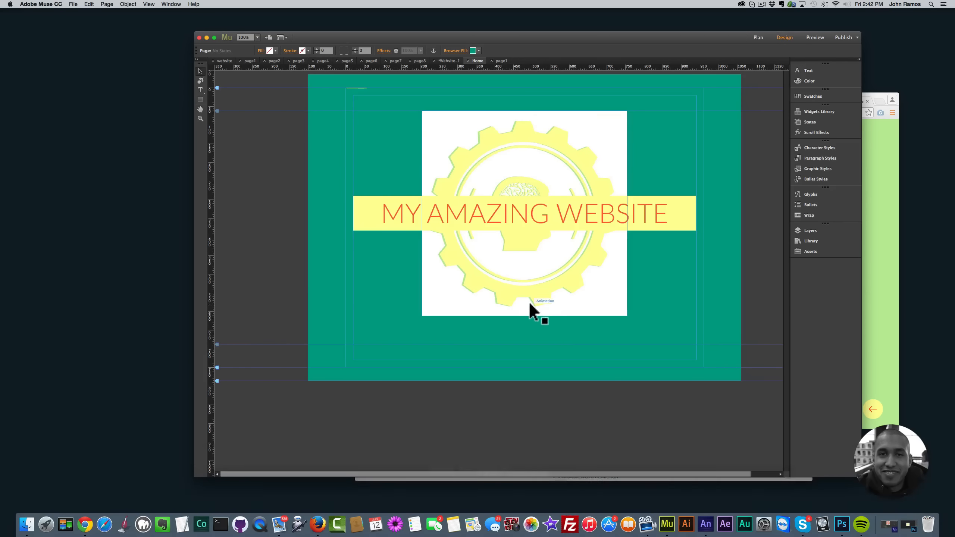
{"action": "key", "text": "shift+super+e"}
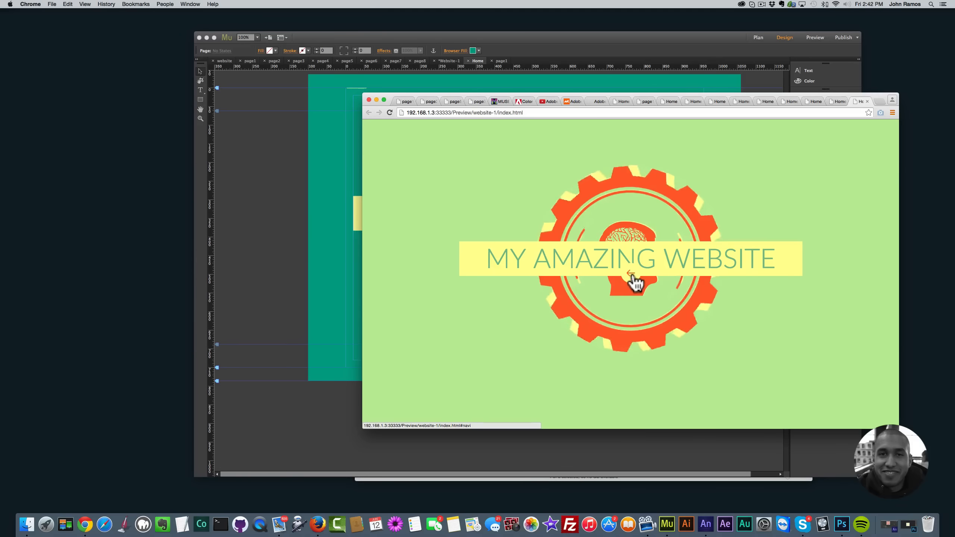
Return to Muse and set the Versa Slide widget's Button Default Position to Top Left
{"action": "left_click", "coordinate": [336, 224]}
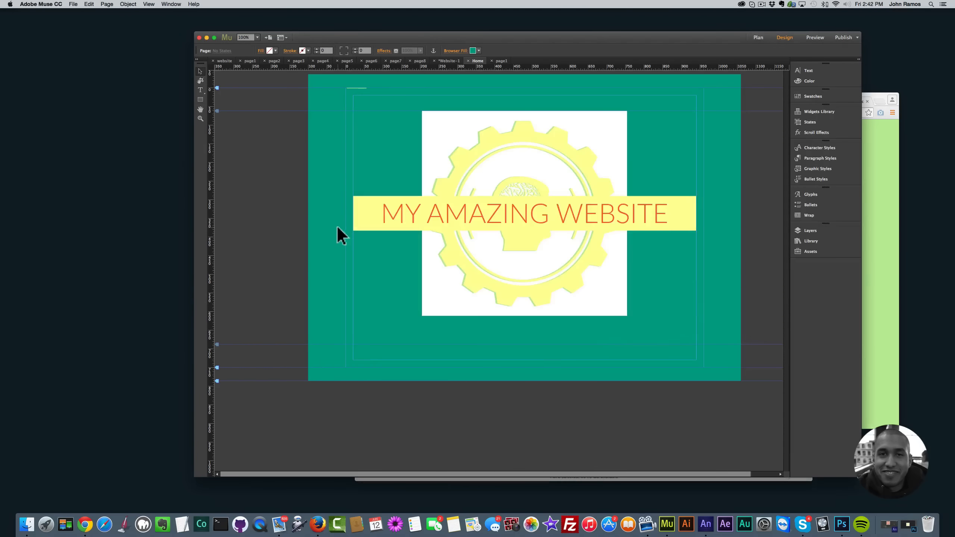
{"action": "left_click", "coordinate": [358, 96]}
{"action": "left_click", "coordinate": [374, 86]}
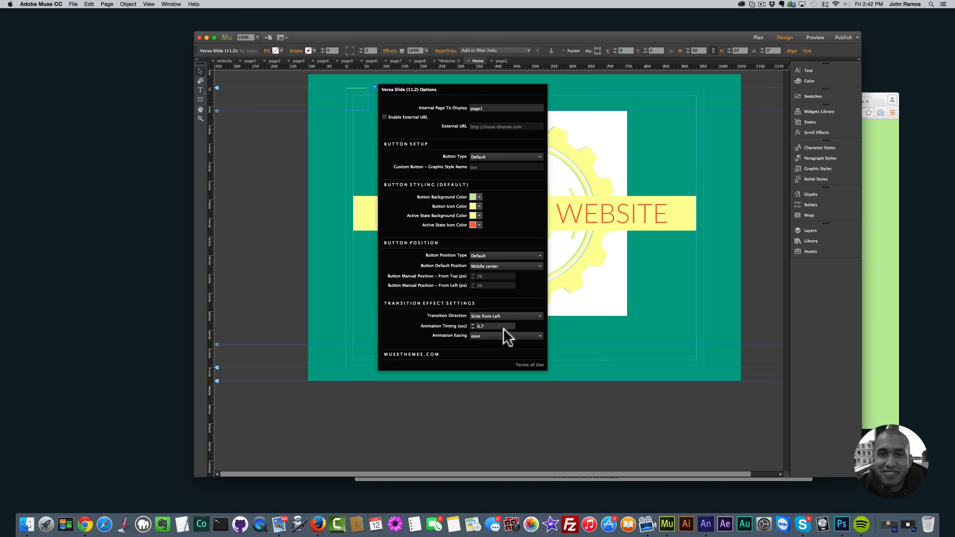
{"action": "left_click", "coordinate": [484, 265]}
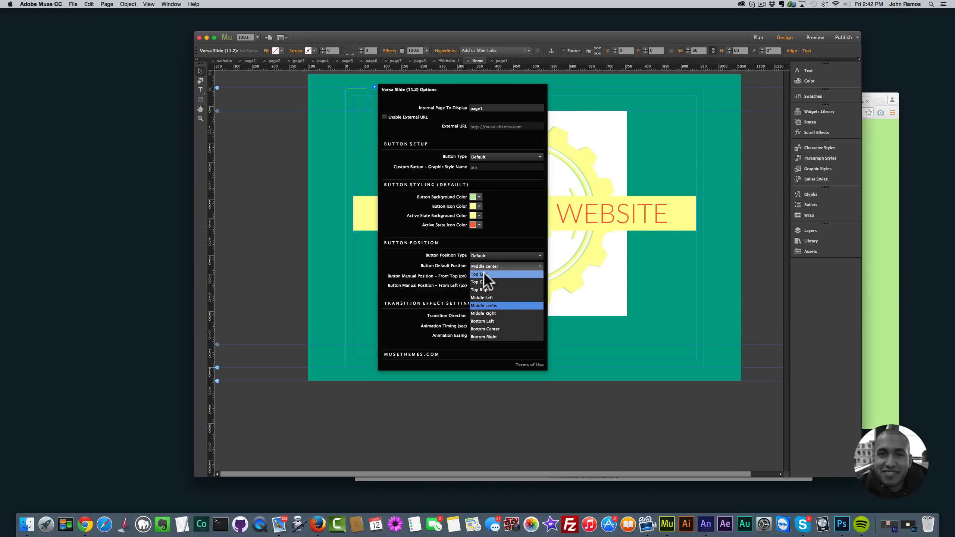
{"action": "left_click", "coordinate": [484, 273]}
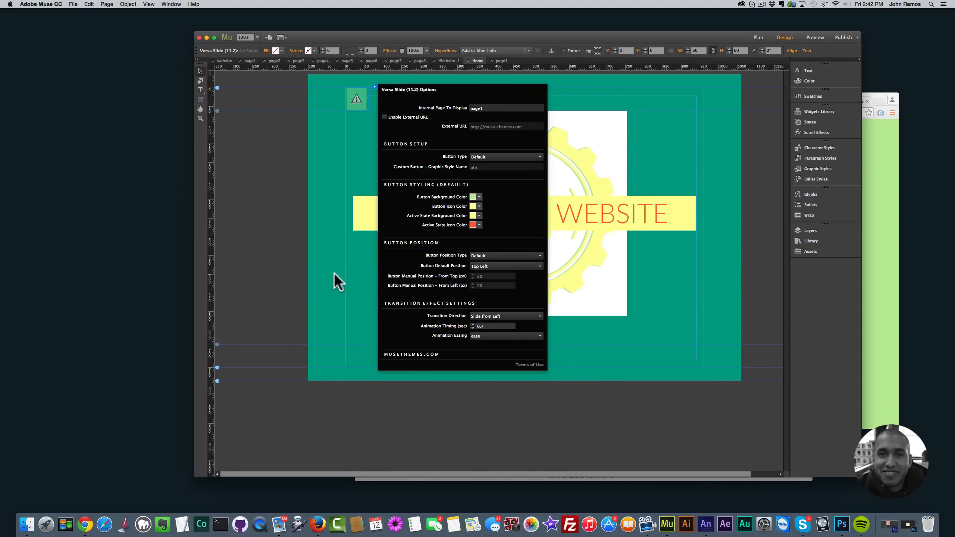
{"action": "left_click", "coordinate": [487, 265]}
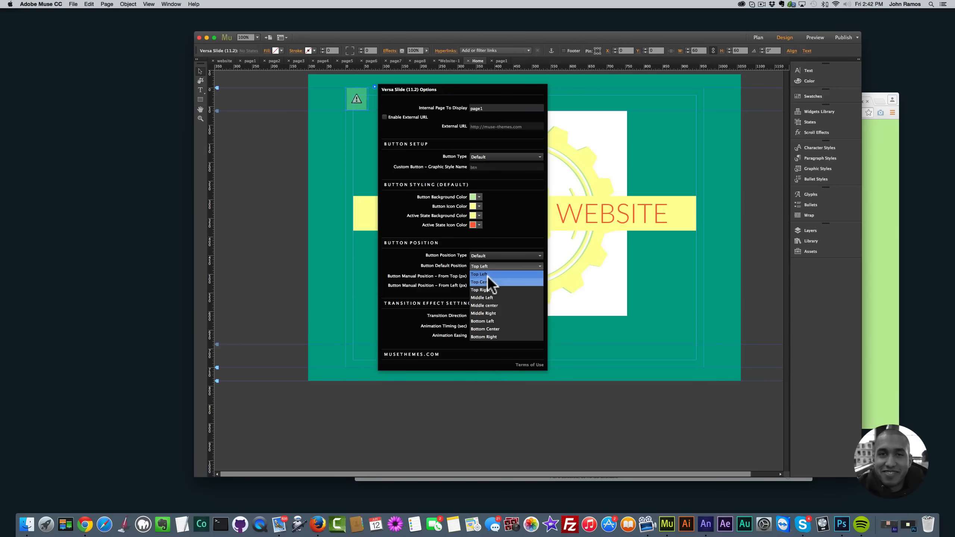
{"action": "left_click", "coordinate": [316, 268]}
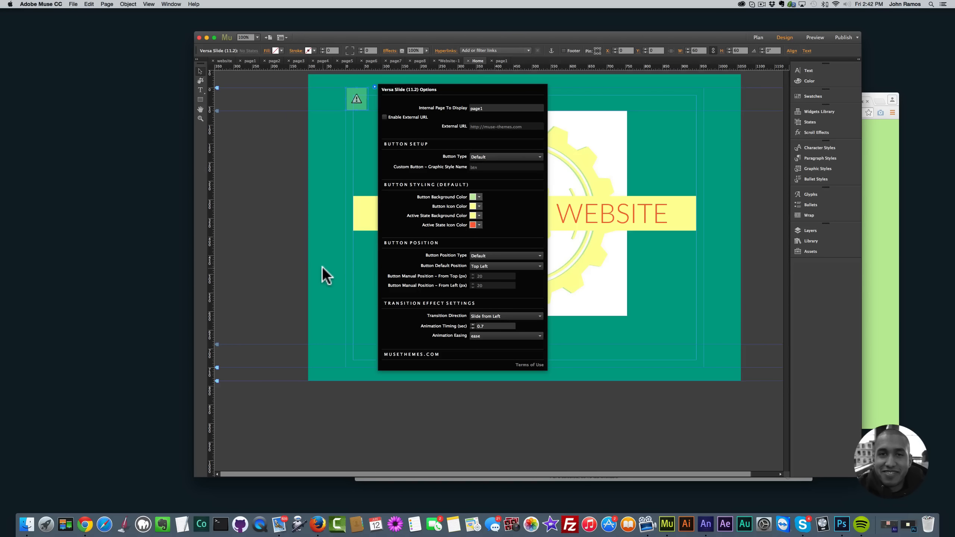
Preview the Home page in the browser and slide page1 in with the top-left button
{"action": "key", "text": "shift+super+e"}
{"action": "left_click", "coordinate": [631, 322]}
{"action": "key", "text": "shift+super+e"}
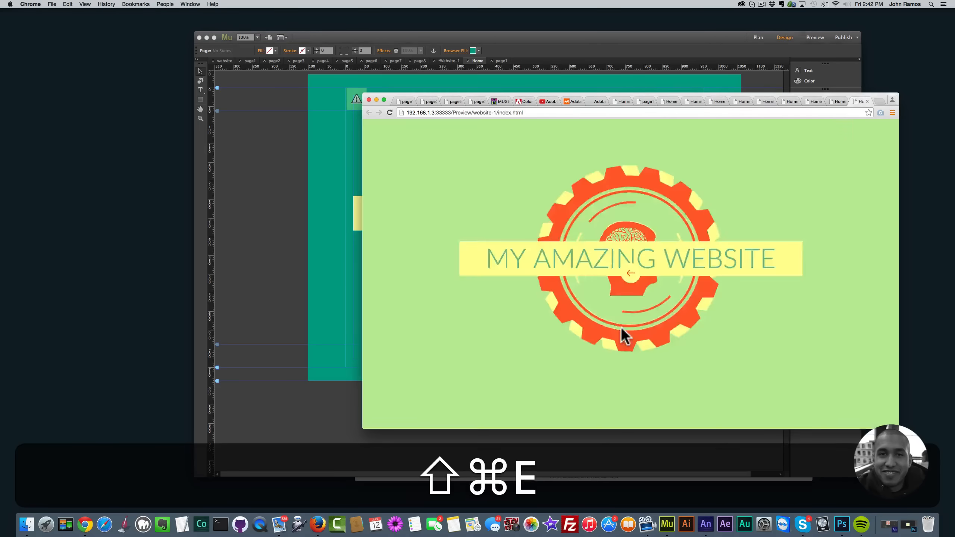
{"action": "left_click", "coordinate": [373, 142]}
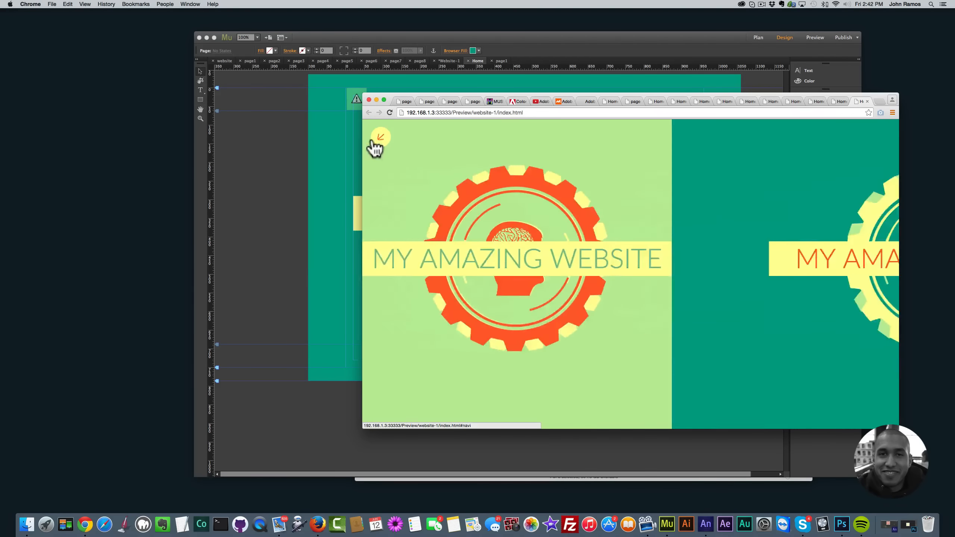
In Muse, reopen the Versa Slide widget's options and set Transition Direction to Slide from Top Right
{"action": "left_click", "coordinate": [359, 97]}
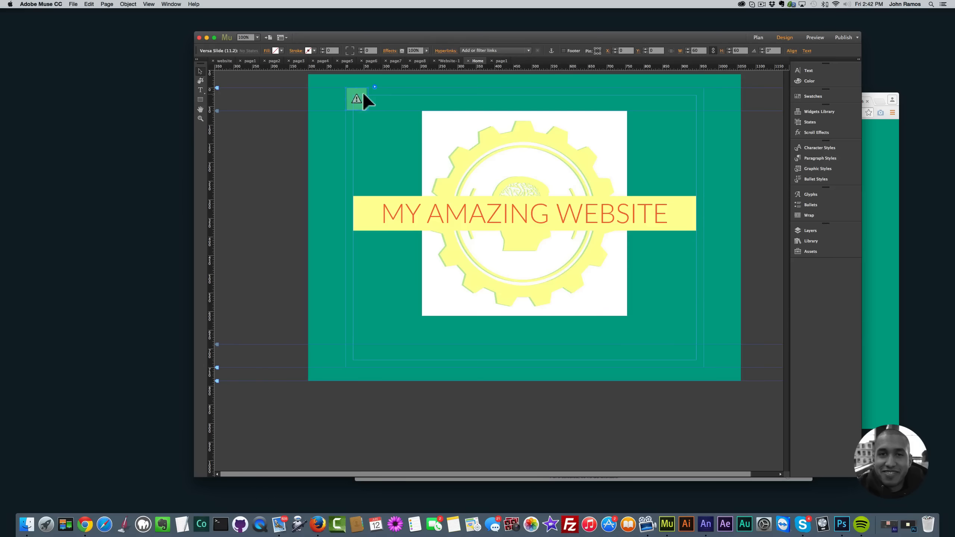
{"action": "left_click", "coordinate": [375, 87]}
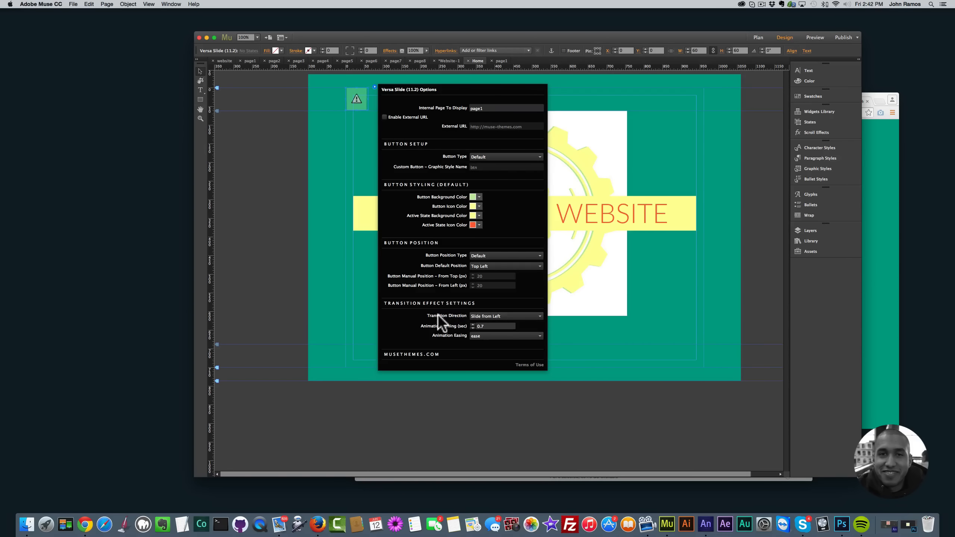
{"action": "left_click", "coordinate": [481, 316]}
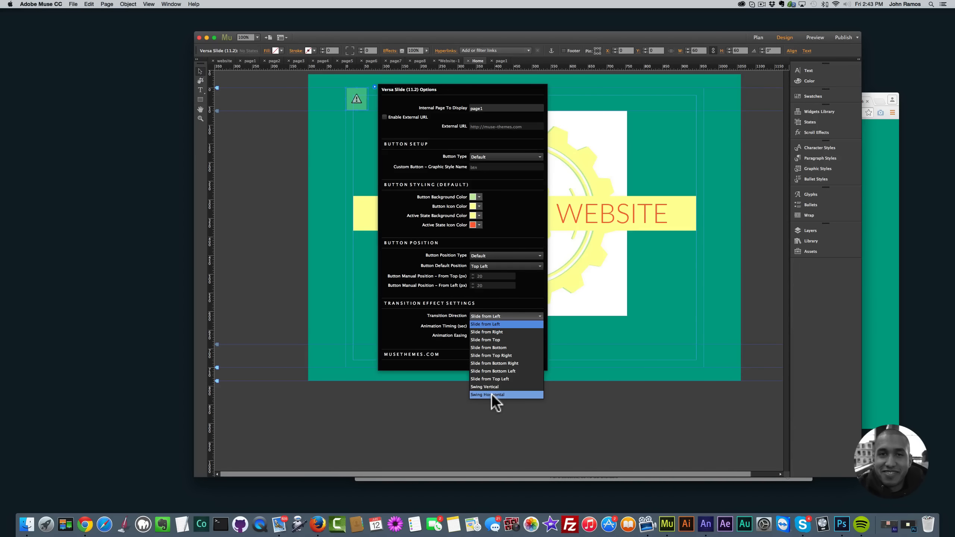
{"action": "left_click", "coordinate": [486, 355]}
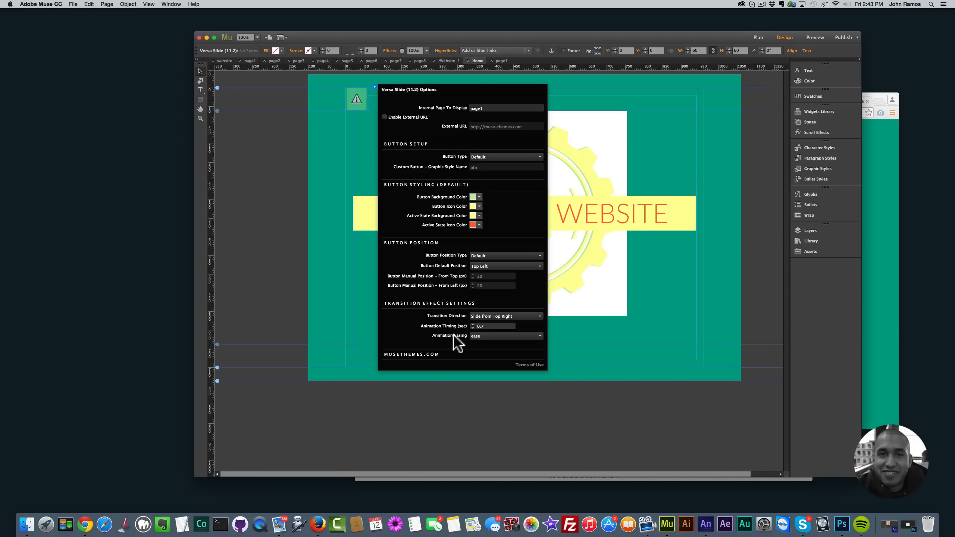
Look through the Animation Easing choices of the Versa Slide widget without picking a new one
{"action": "left_click", "coordinate": [483, 335]}
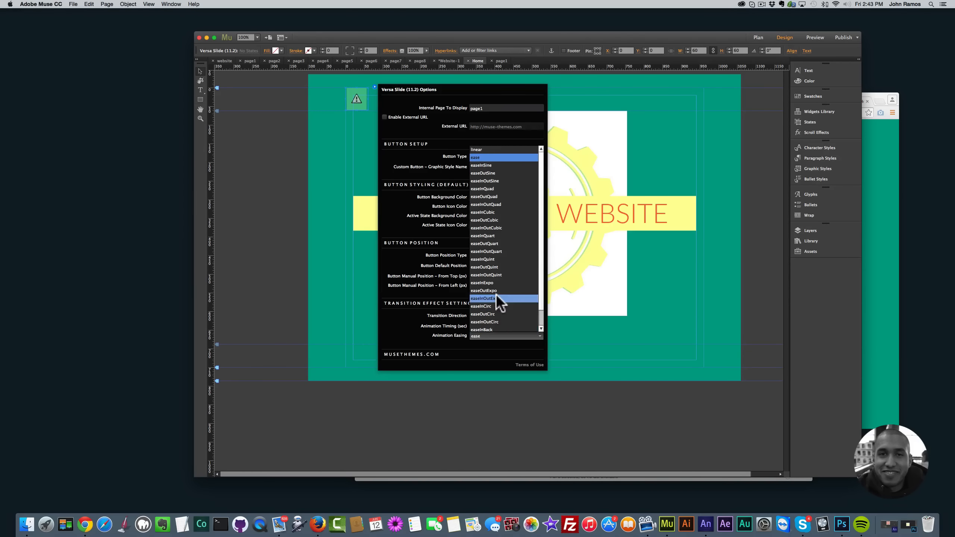
{"action": "scroll", "coordinate": [496, 301], "scroll_direction": "up", "scroll_amount": 2}
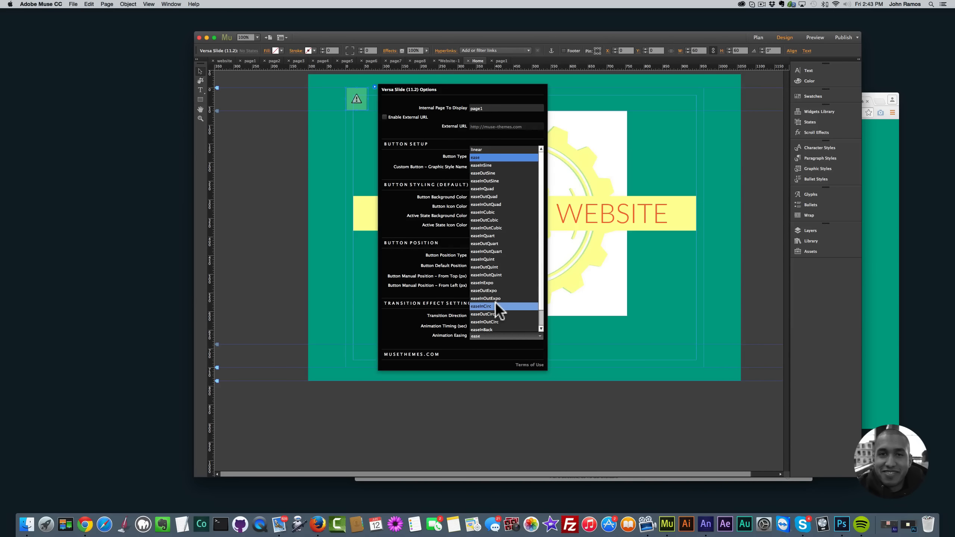
{"action": "scroll", "coordinate": [491, 295], "scroll_direction": "down", "scroll_amount": 2}
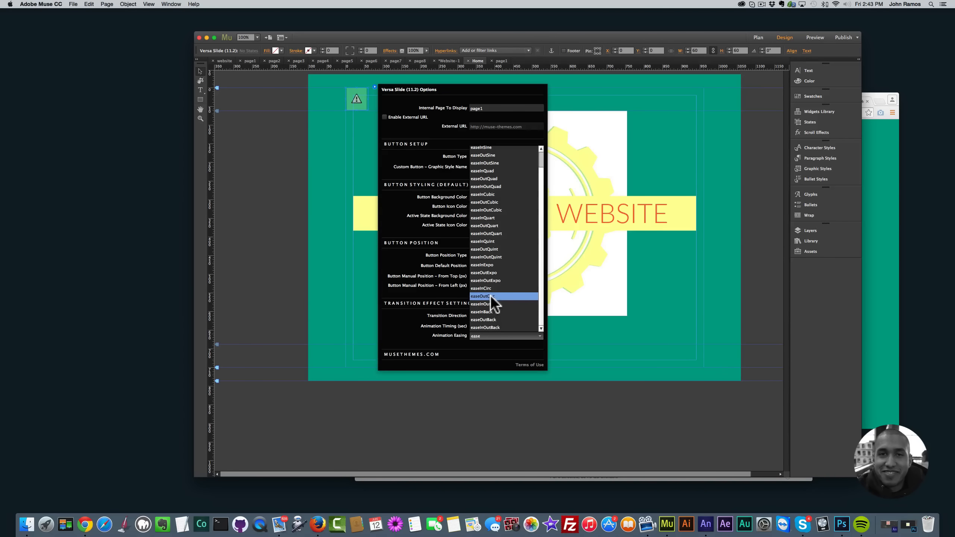
{"action": "scroll", "coordinate": [479, 286], "scroll_direction": "up", "scroll_amount": 2}
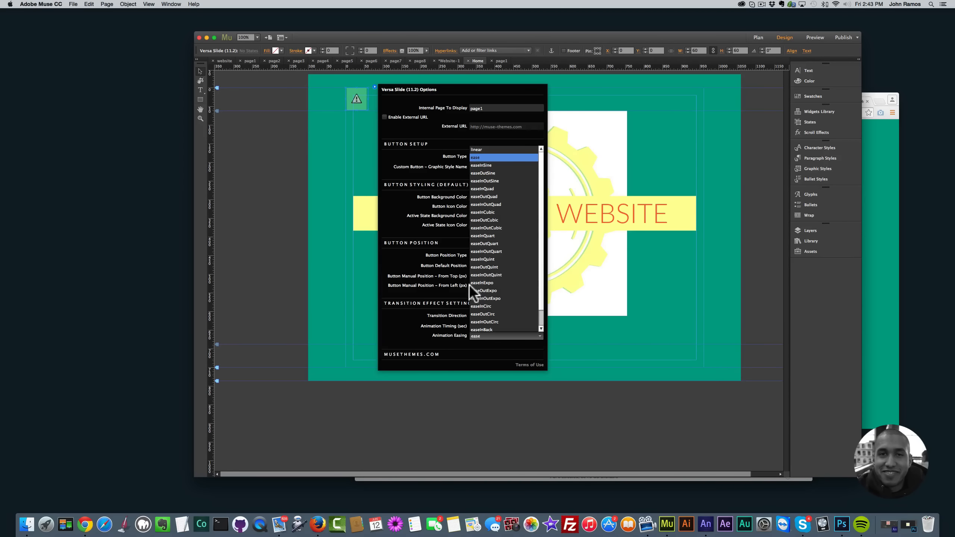
{"action": "left_click", "coordinate": [391, 280]}
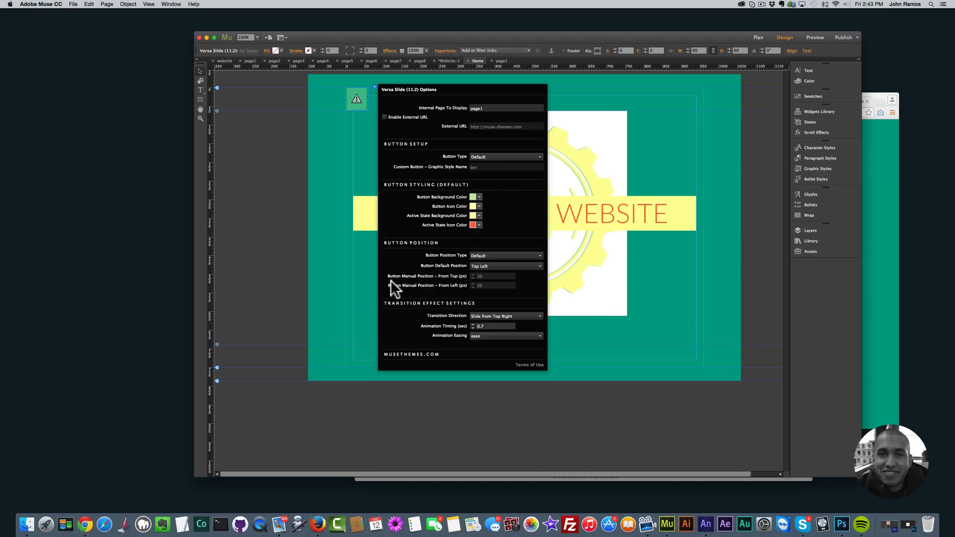
Close the Versa Slide options and preview the Home page in the browser to check the Slide from Top Right transition
{"action": "left_click", "coordinate": [355, 275]}
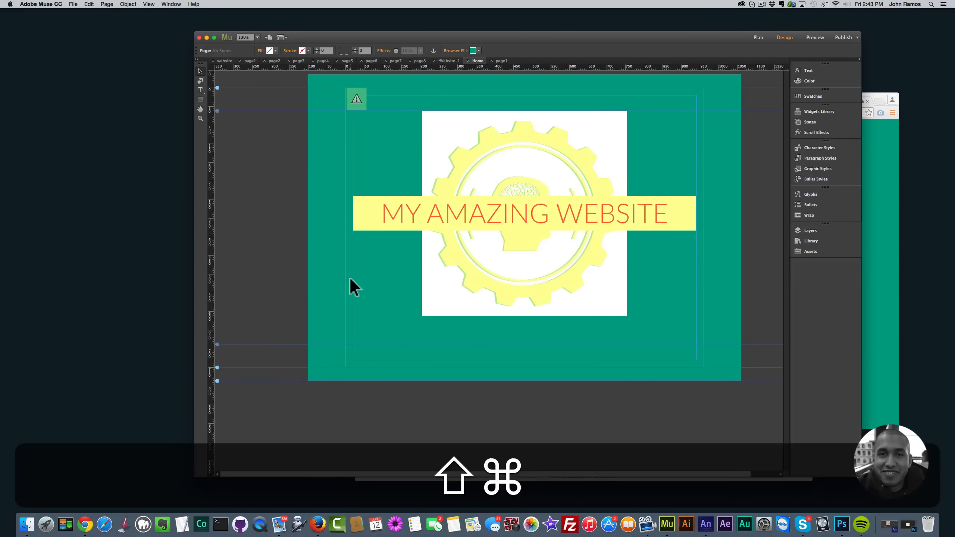
{"action": "key", "text": "shift+super+e"}
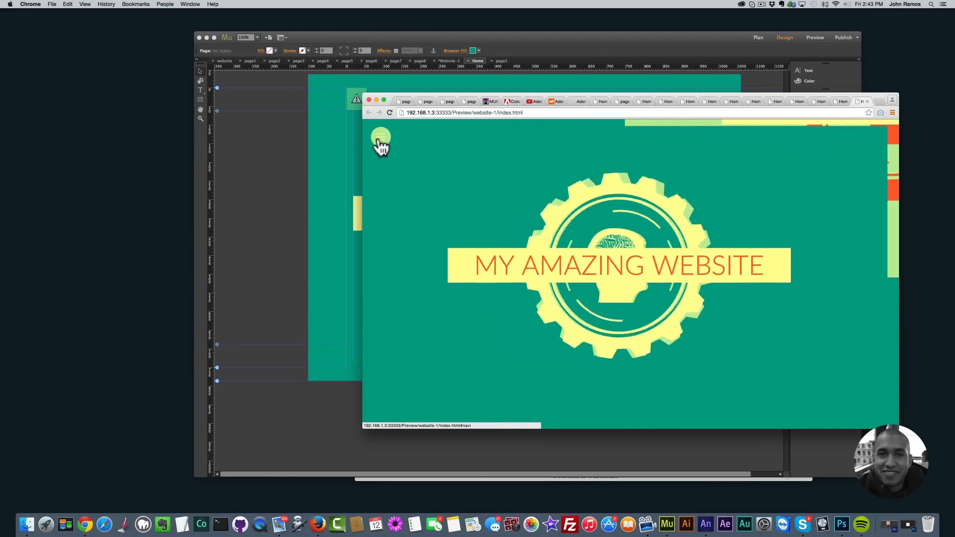
Return to Muse, set the Versa Slide widget's Animation Easing to easeInOutBack, and preview the Home page in the browser
{"action": "left_click", "coordinate": [289, 184]}
{"action": "left_click", "coordinate": [356, 100]}
{"action": "left_click", "coordinate": [375, 87]}
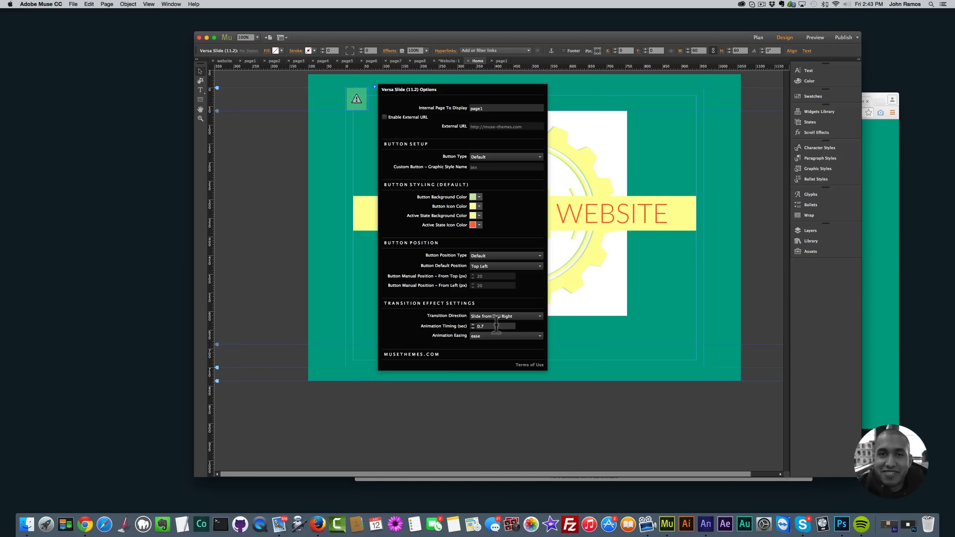
{"action": "left_click", "coordinate": [491, 335]}
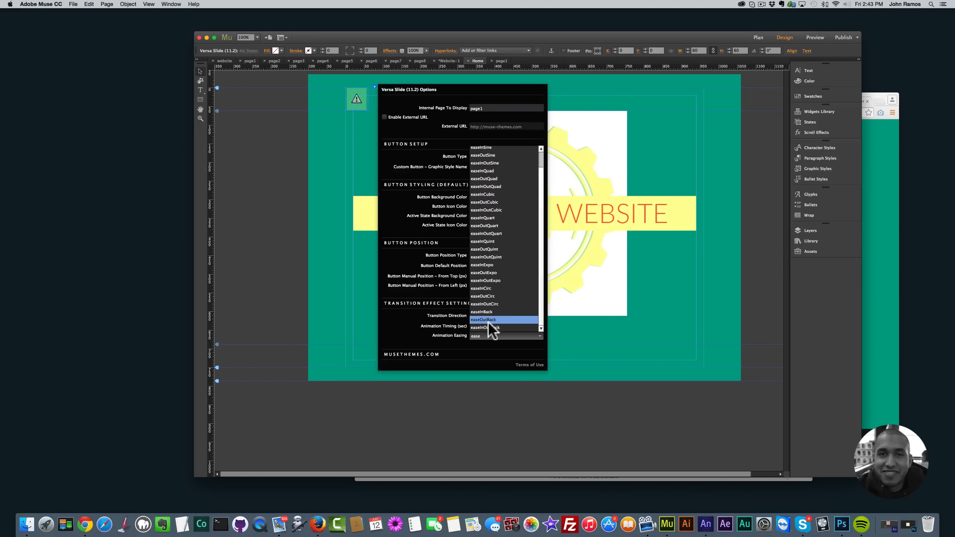
{"action": "left_click", "coordinate": [485, 327]}
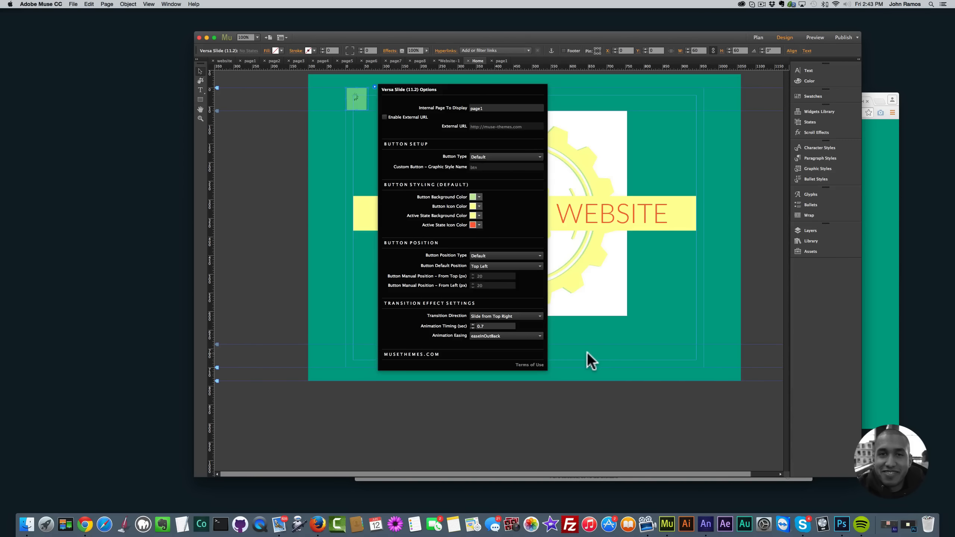
{"action": "left_click", "coordinate": [583, 353]}
{"action": "key", "text": "super+shift+e"}
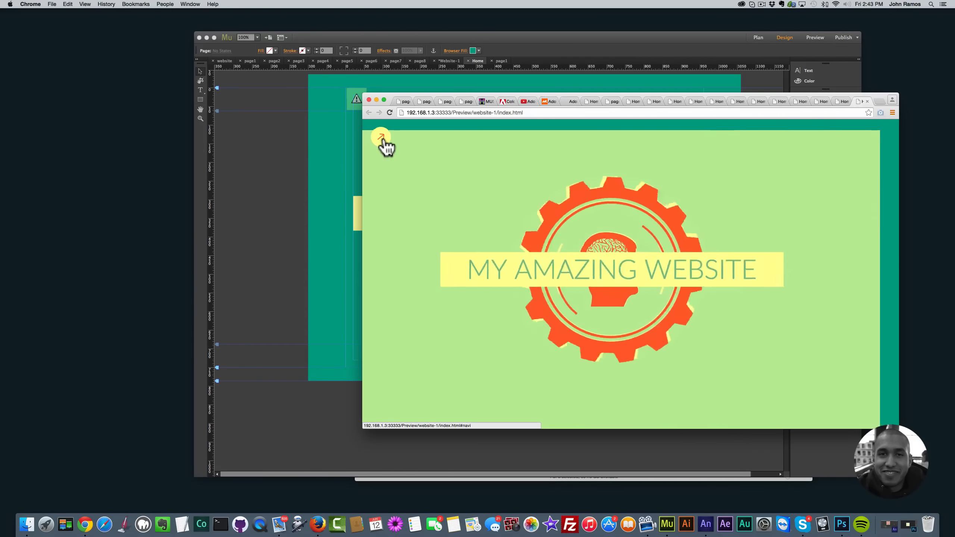
Back in Muse, set the Versa Slide widget's Transition Direction to Slide from Top and preview the page in the browser
{"action": "left_click", "coordinate": [306, 160]}
{"action": "left_click", "coordinate": [358, 94]}
{"action": "left_click", "coordinate": [374, 86]}
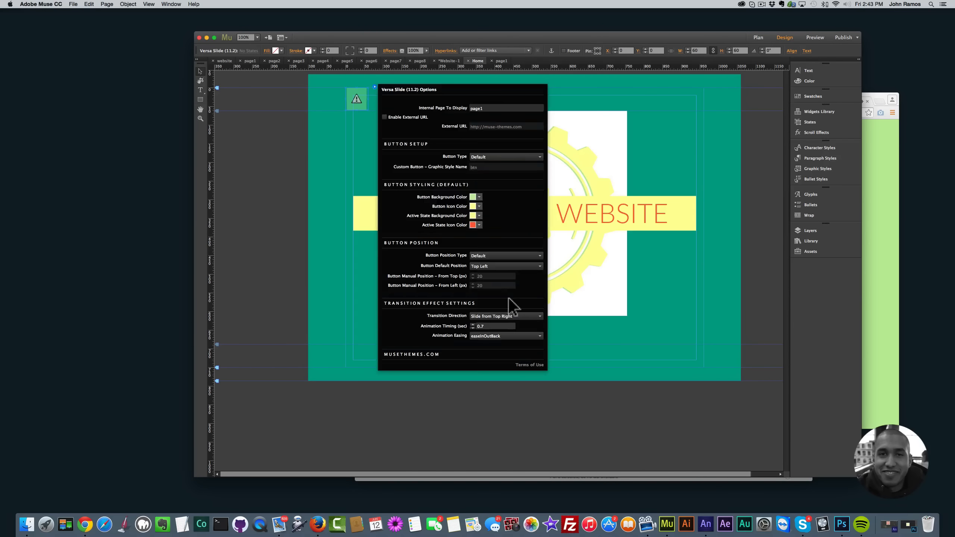
{"action": "left_click", "coordinate": [504, 316]}
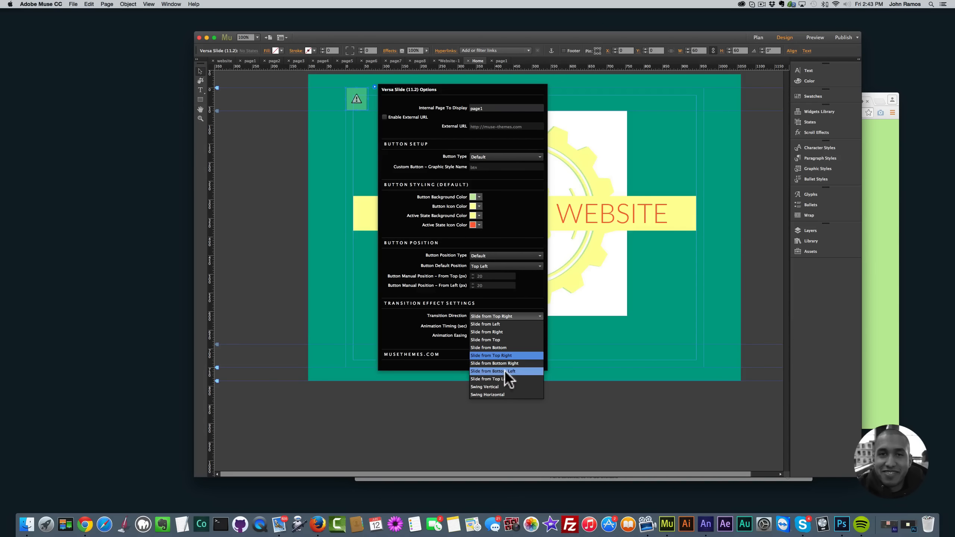
{"action": "left_click", "coordinate": [497, 340]}
{"action": "left_click", "coordinate": [602, 394]}
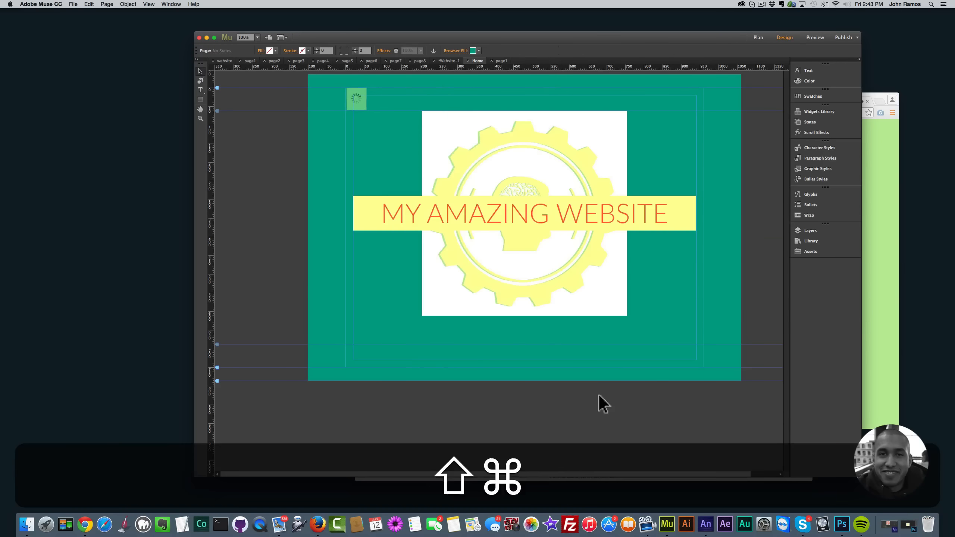
{"action": "key", "text": "super+shift+e"}
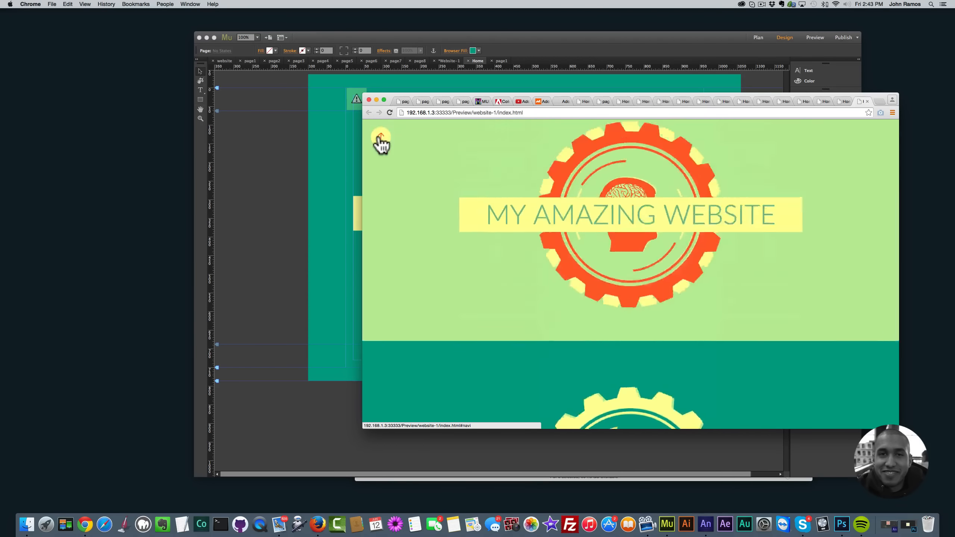
Return to Muse and set the Versa Slide widget's Transition Direction to Slide from Bottom
{"action": "left_click", "coordinate": [351, 101]}
{"action": "left_click", "coordinate": [351, 100]}
{"action": "left_click", "coordinate": [375, 87]}
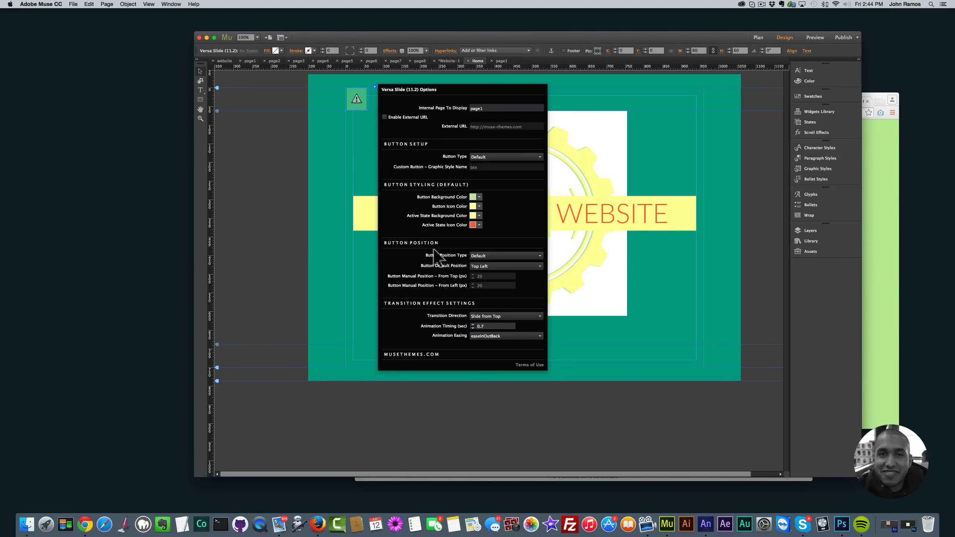
{"action": "left_click", "coordinate": [500, 316]}
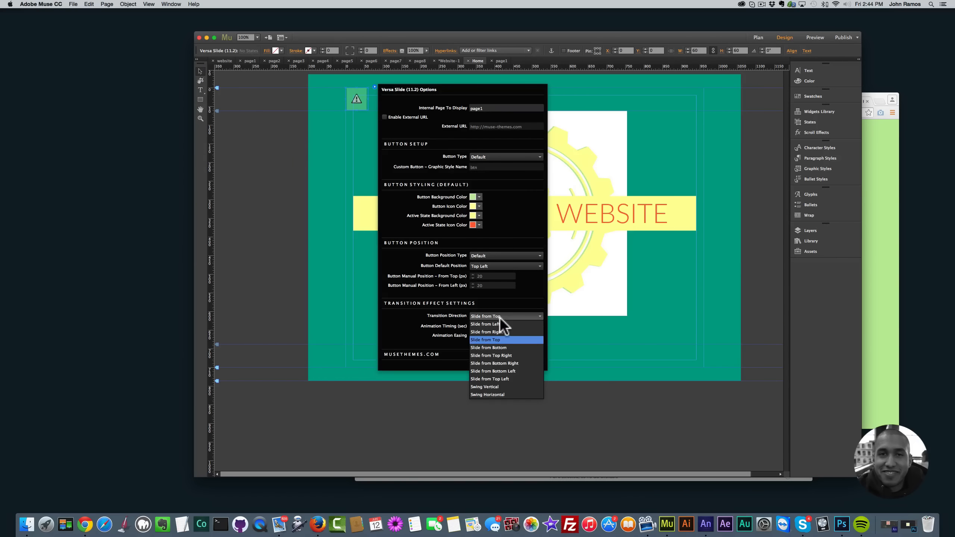
{"action": "left_click", "coordinate": [495, 349]}
{"action": "left_click", "coordinate": [366, 276]}
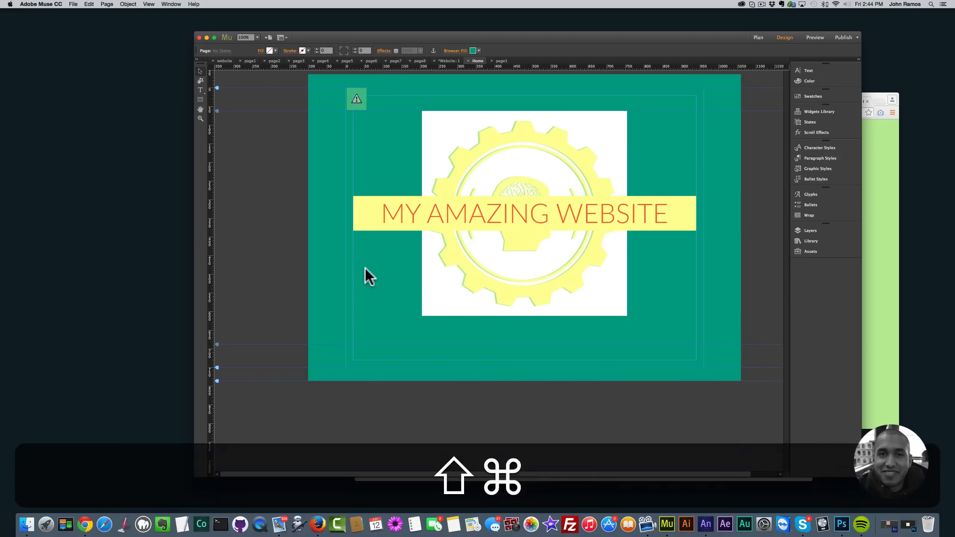
Preview the Home page in the browser and toggle page1 in and out to check the slide from the bottom
{"action": "key", "text": "shift+super+e"}
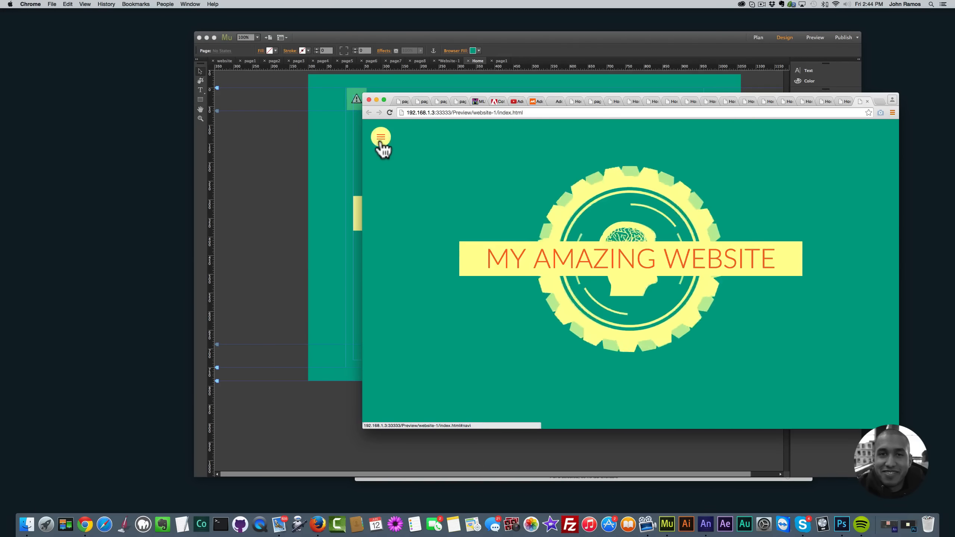
{"action": "left_click", "coordinate": [381, 140]}
{"action": "left_click", "coordinate": [380, 143]}
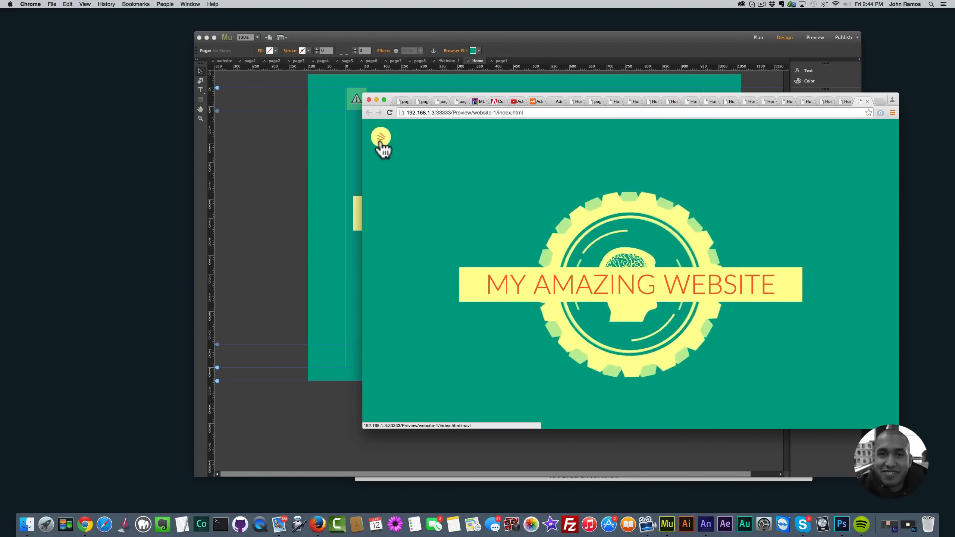
{"action": "left_click", "coordinate": [379, 143]}
Return to Muse and set the Versa Slide widget's Animation Timing to 2.0 seconds
{"action": "left_click", "coordinate": [353, 103]}
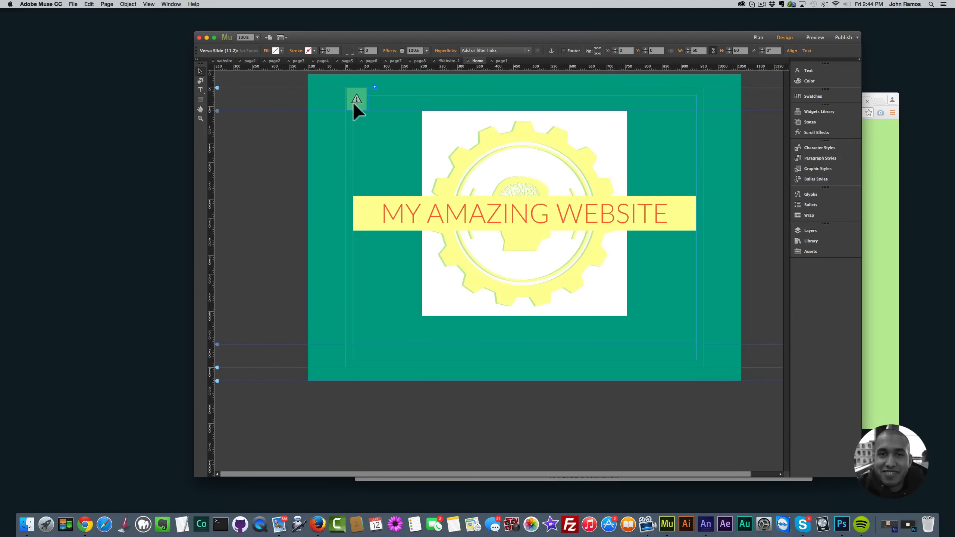
{"action": "left_click", "coordinate": [375, 86]}
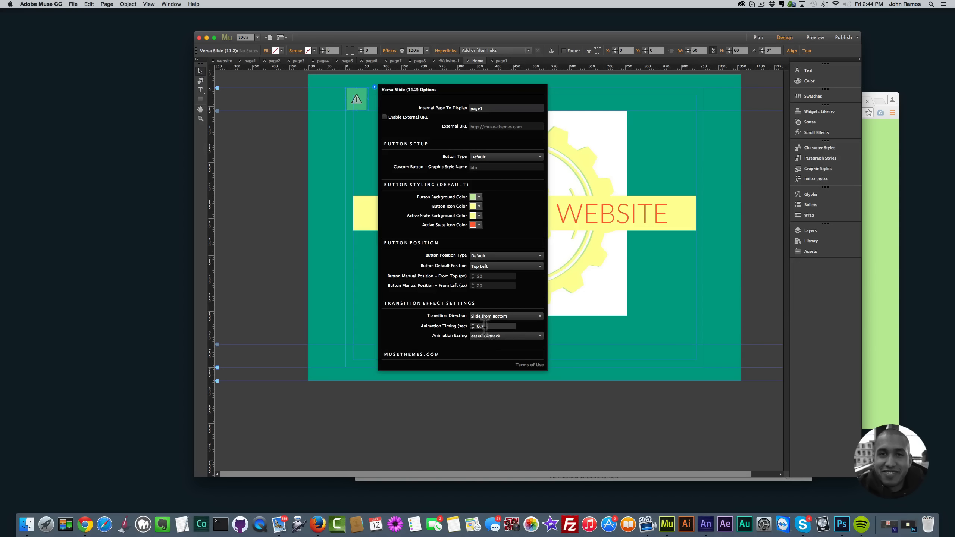
{"action": "type", "text": "2"}
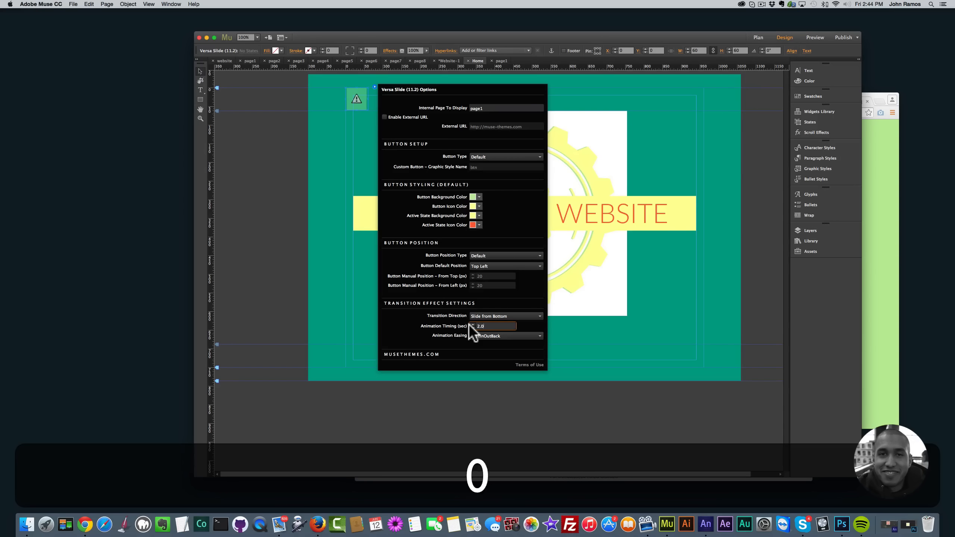
{"action": "key", "text": "Return"}
{"action": "left_click", "coordinate": [333, 306]}
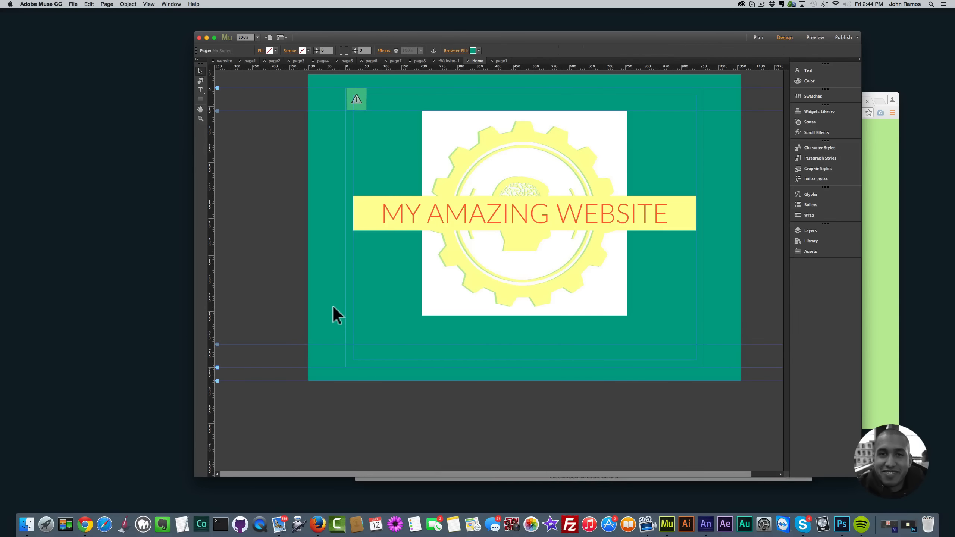
Preview the Home page in the browser to check the page1 transition at the 2-second timing
{"action": "key", "text": "shift+super+e"}
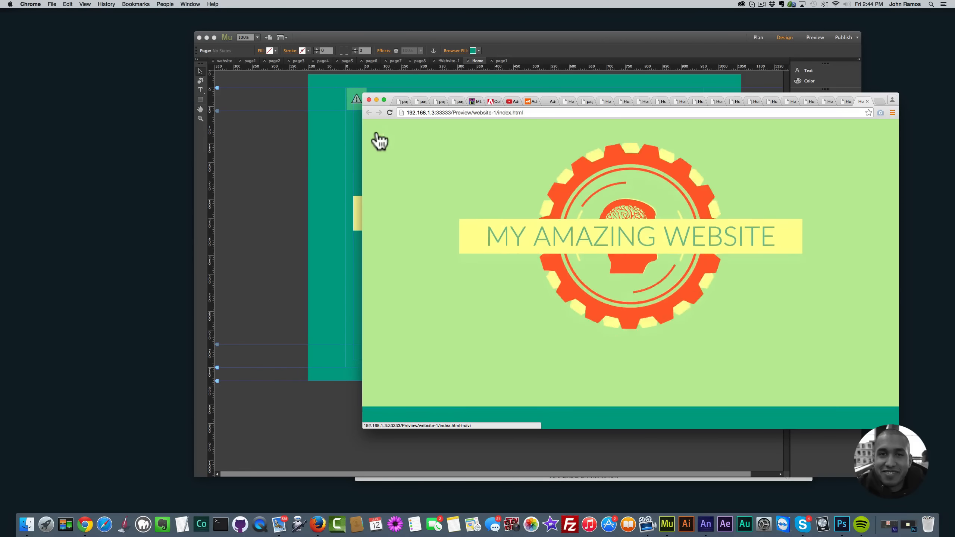
{"action": "left_click", "coordinate": [327, 165]}
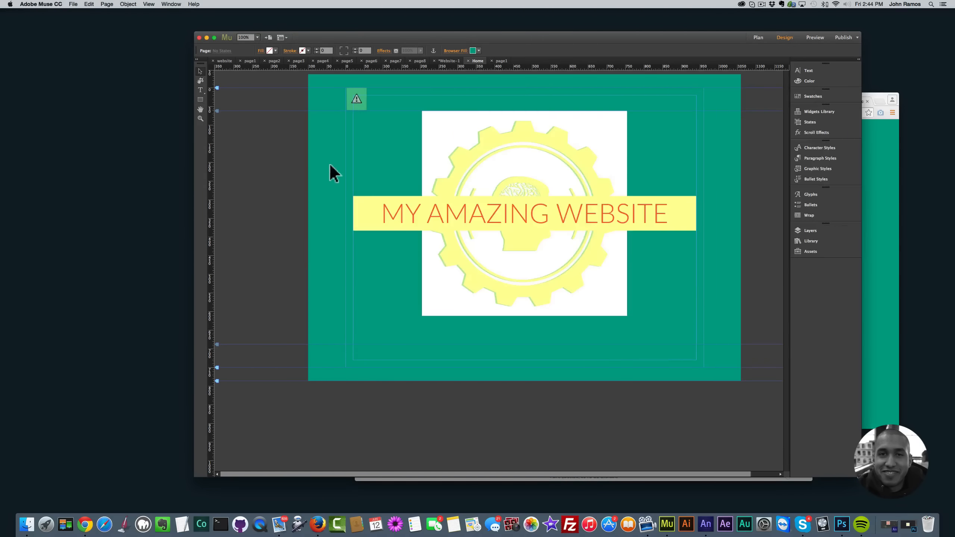
{"action": "left_click", "coordinate": [877, 236]}
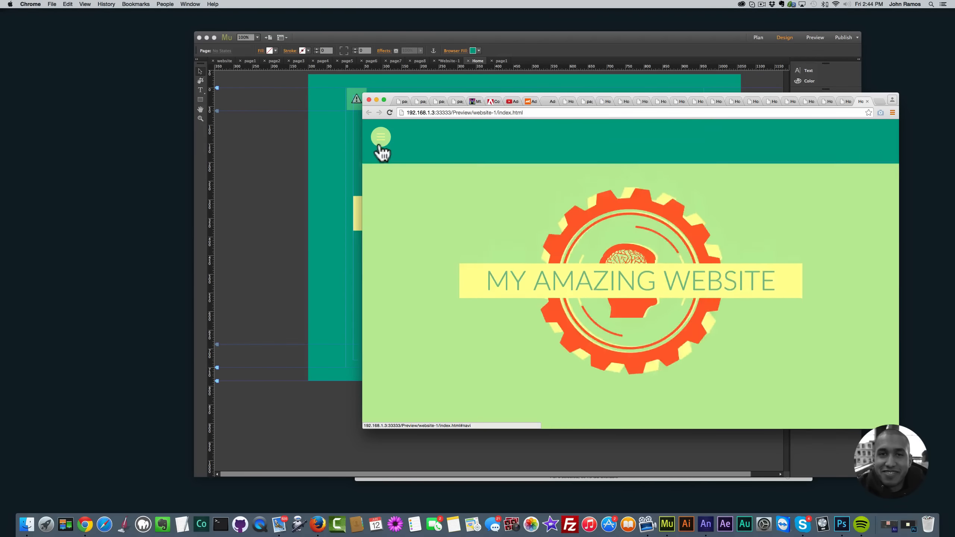
In Muse, set the Versa Slide widget's Animation Timing to 0.7 seconds and its Animation Easing to easeOutCubic
{"action": "left_click", "coordinate": [358, 98]}
{"action": "left_click", "coordinate": [375, 87]}
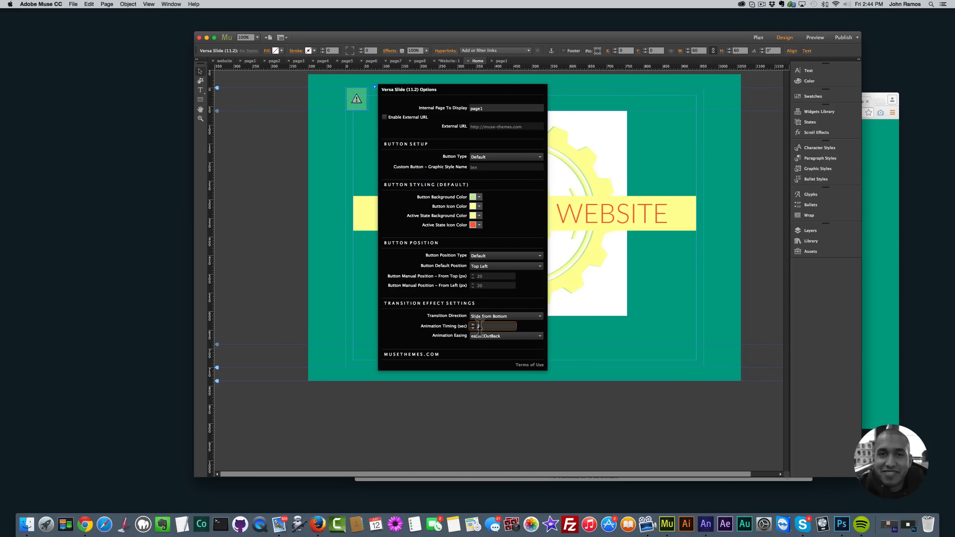
{"action": "type", "text": ".7"}
{"action": "key", "text": "Return"}
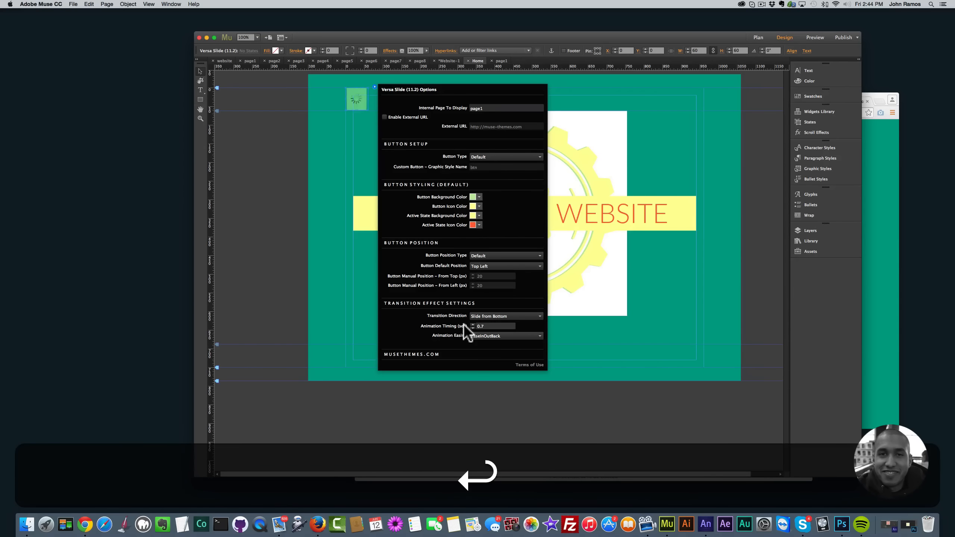
{"action": "left_click", "coordinate": [502, 335]}
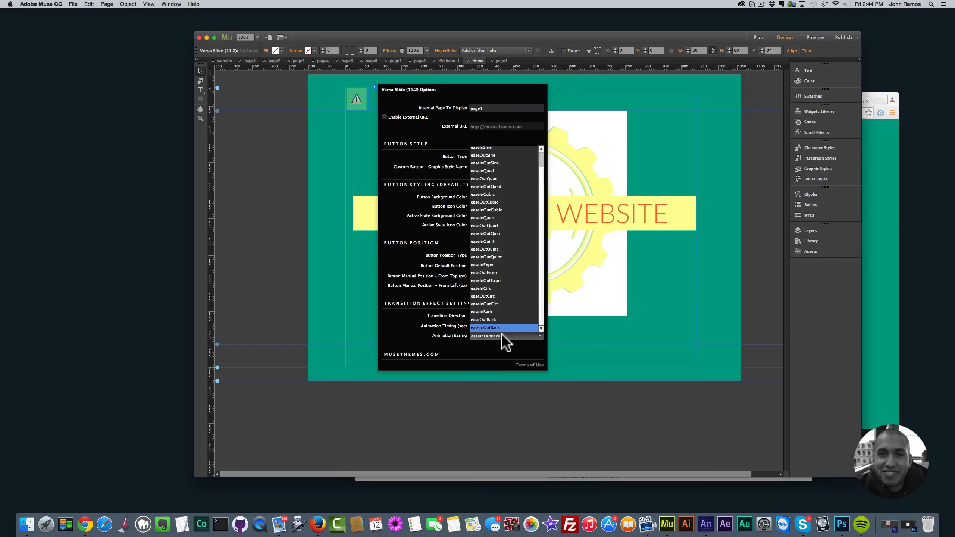
{"action": "left_click", "coordinate": [497, 206]}
Set the Versa Slide widget's Transition Direction to Swing Vertical and close its options
{"action": "left_click", "coordinate": [487, 316]}
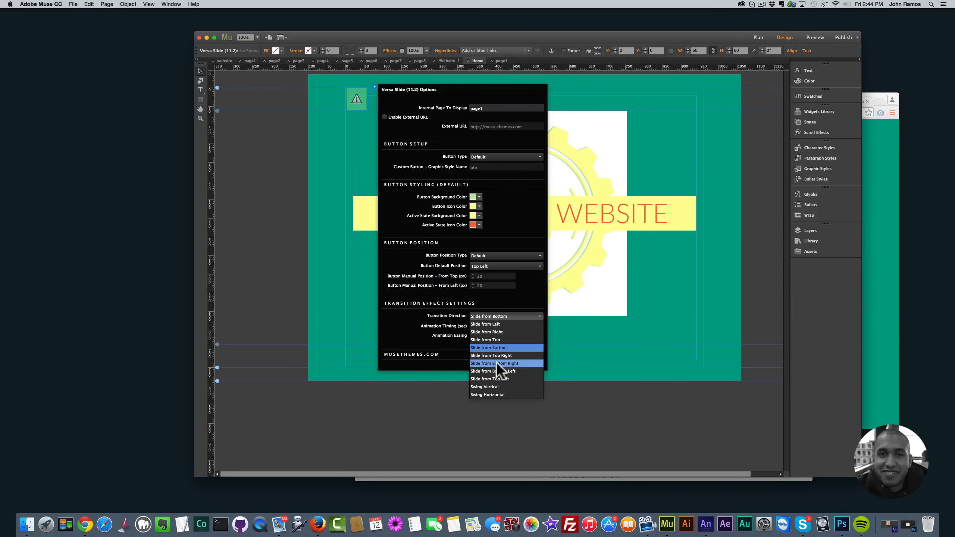
{"action": "left_click", "coordinate": [494, 387]}
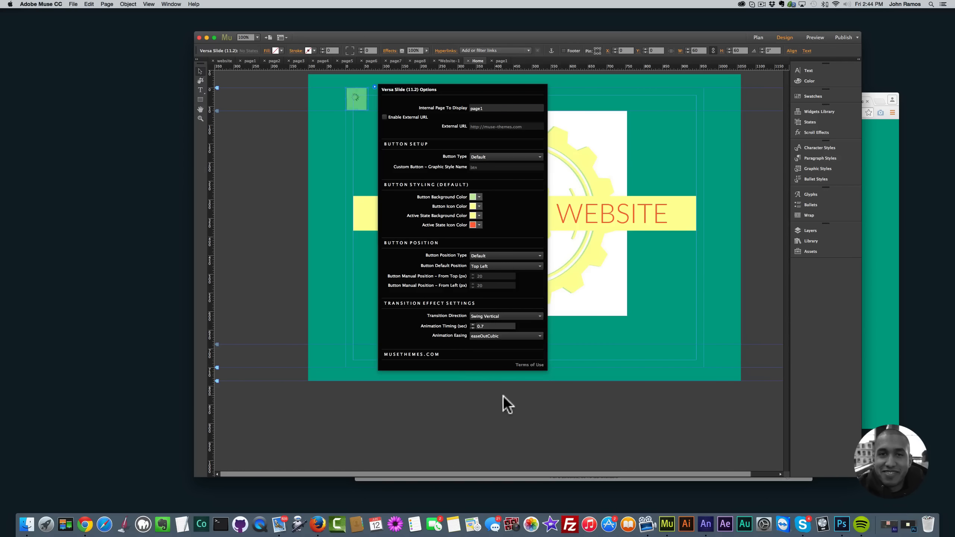
{"action": "left_click", "coordinate": [493, 387]}
Preview the Home page in the browser and toggle page1 repeatedly to check the vertical swing
{"action": "key", "text": "super+shift+e"}
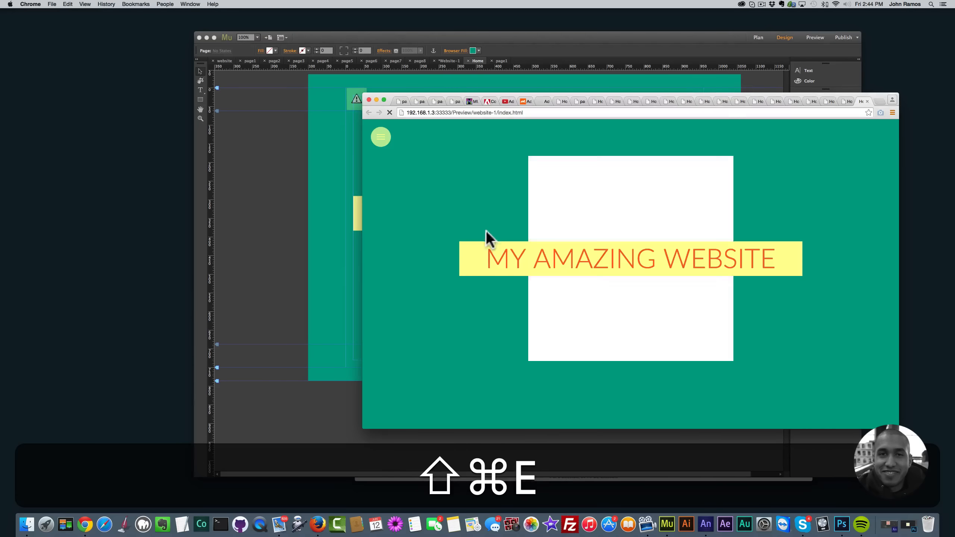
{"action": "left_click", "coordinate": [381, 139]}
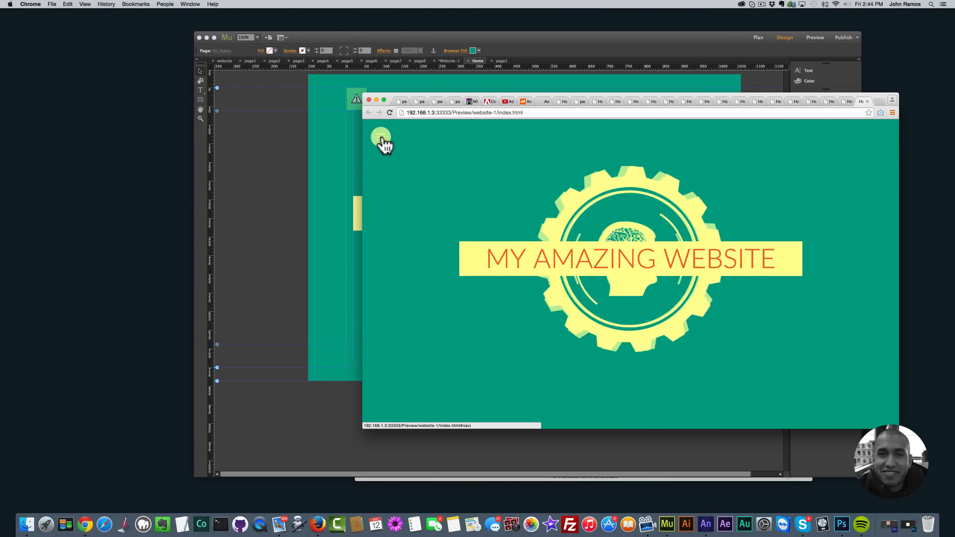
{"action": "left_click", "coordinate": [381, 139]}
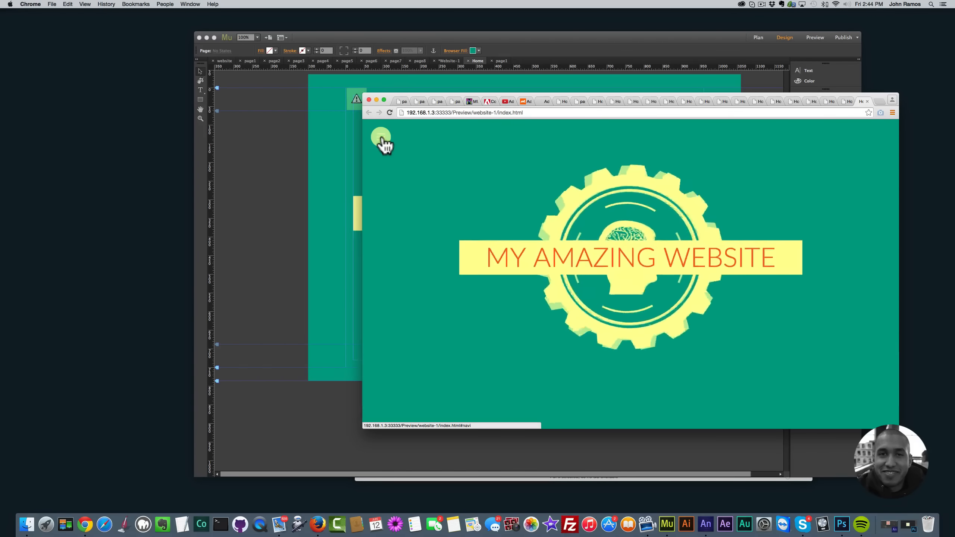
{"action": "left_click", "coordinate": [381, 139]}
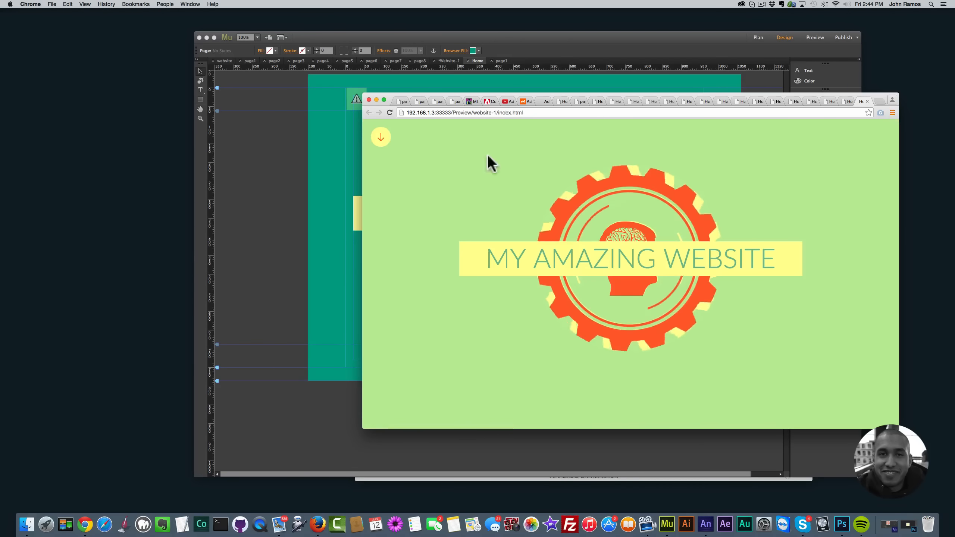
Return to Muse, set the Versa Slide widget's Transition Direction to Slide from Right, and preview the Home page in the browser
{"action": "left_click", "coordinate": [347, 155]}
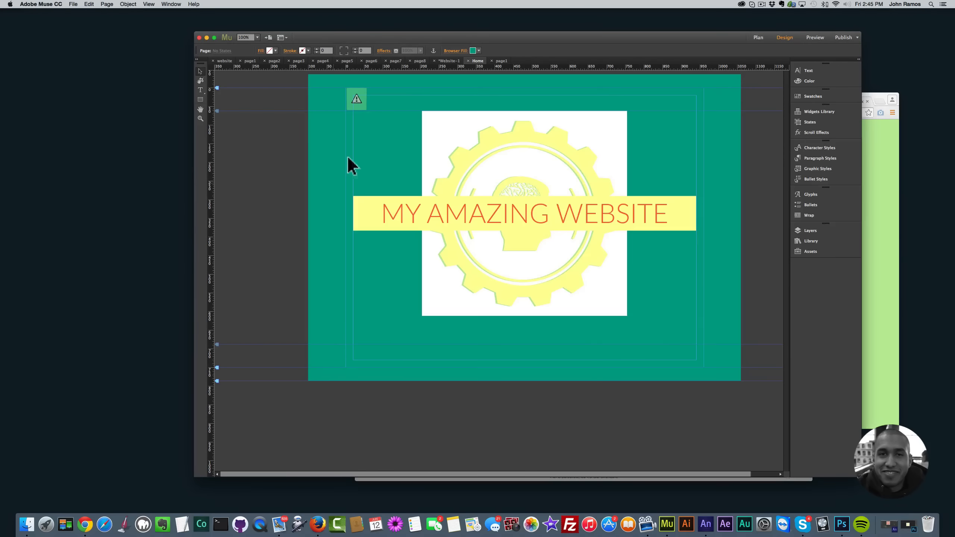
{"action": "left_click", "coordinate": [360, 98]}
{"action": "left_click", "coordinate": [375, 87]}
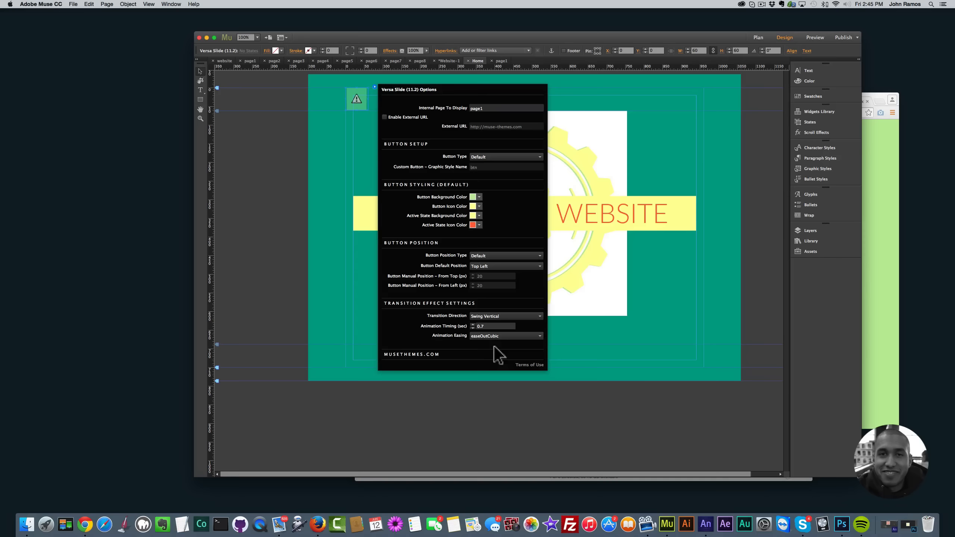
{"action": "left_click", "coordinate": [489, 315]}
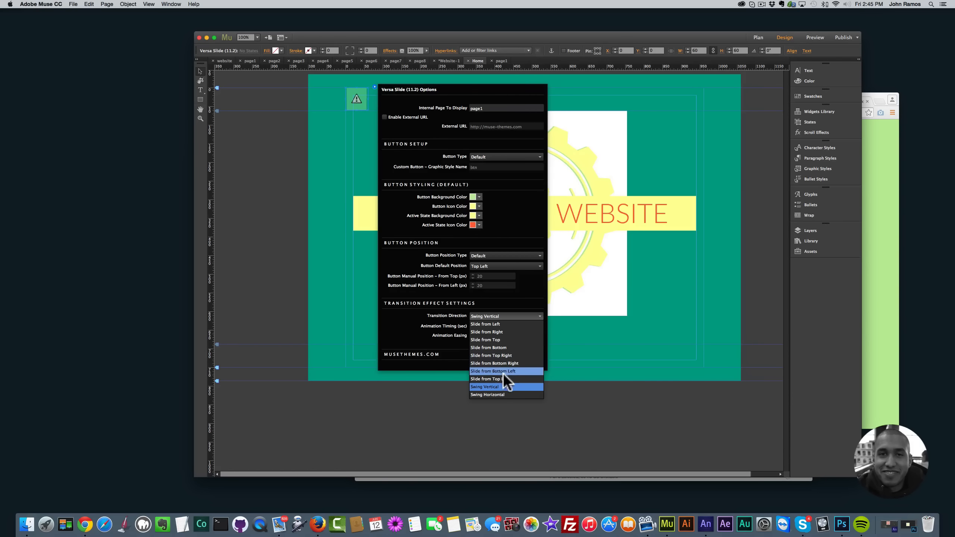
{"action": "left_click", "coordinate": [497, 331]}
{"action": "left_click", "coordinate": [561, 420]}
{"action": "key", "text": "shift+super+e"}
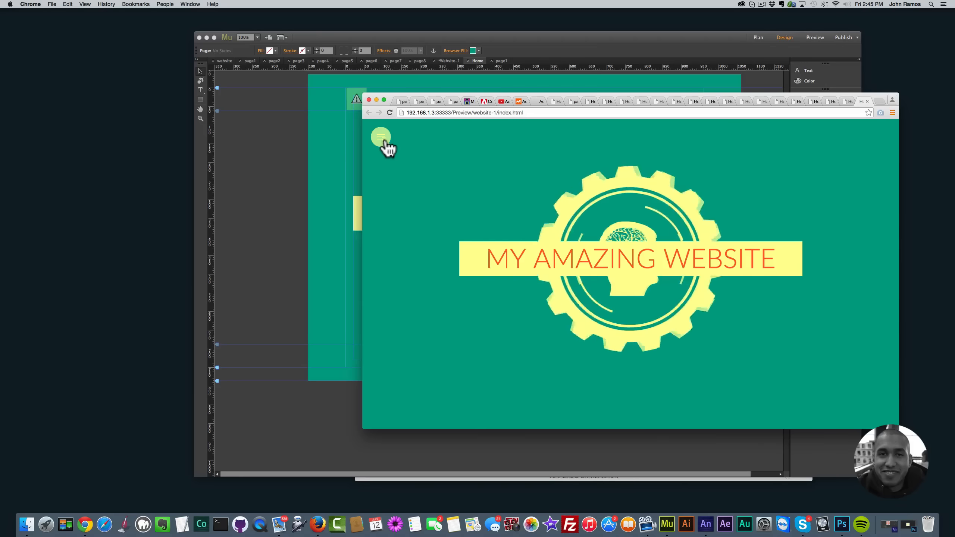
Toggle page1 repeatedly in the Home page preview to check the slide from the right
{"action": "left_click", "coordinate": [383, 140]}
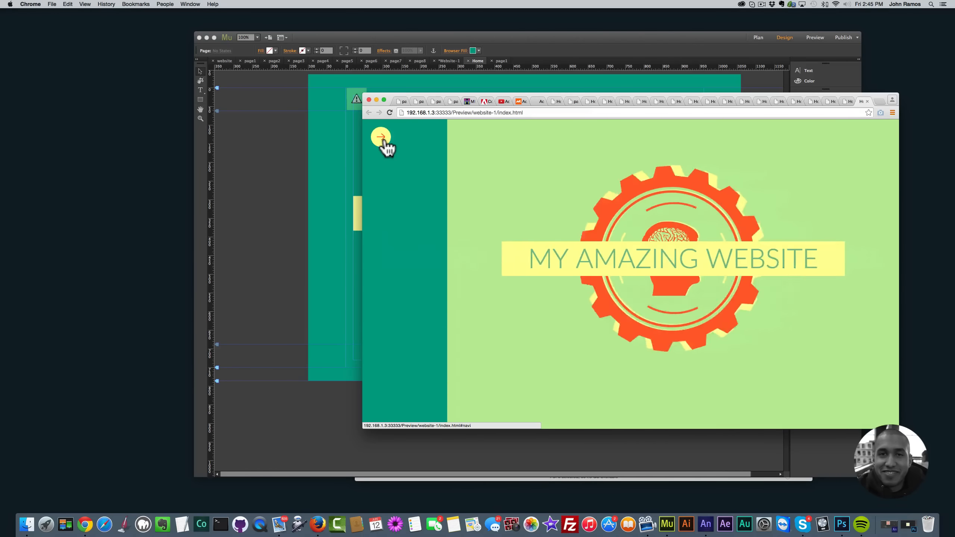
{"action": "left_click", "coordinate": [384, 140]}
{"action": "left_click", "coordinate": [384, 140]}
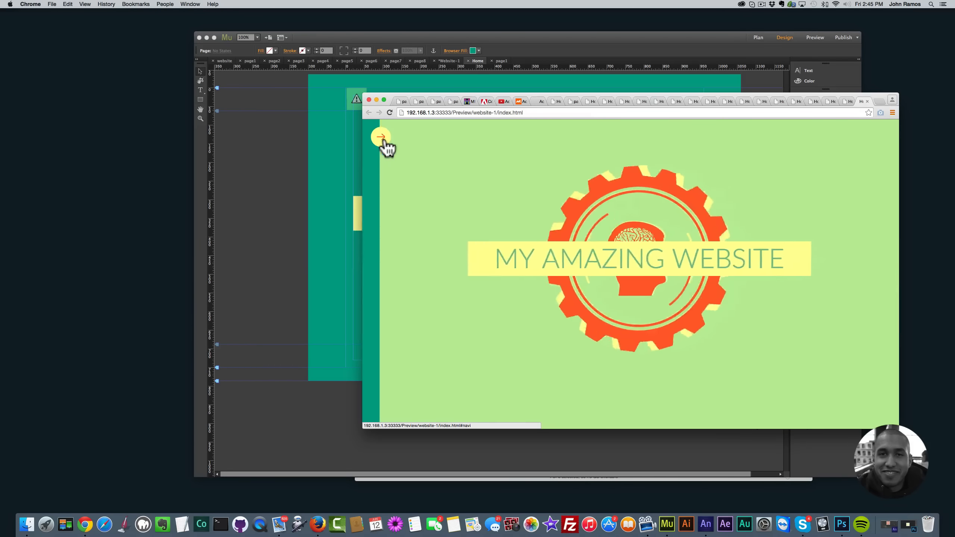
{"action": "left_click", "coordinate": [384, 140]}
{"action": "left_click", "coordinate": [384, 139]}
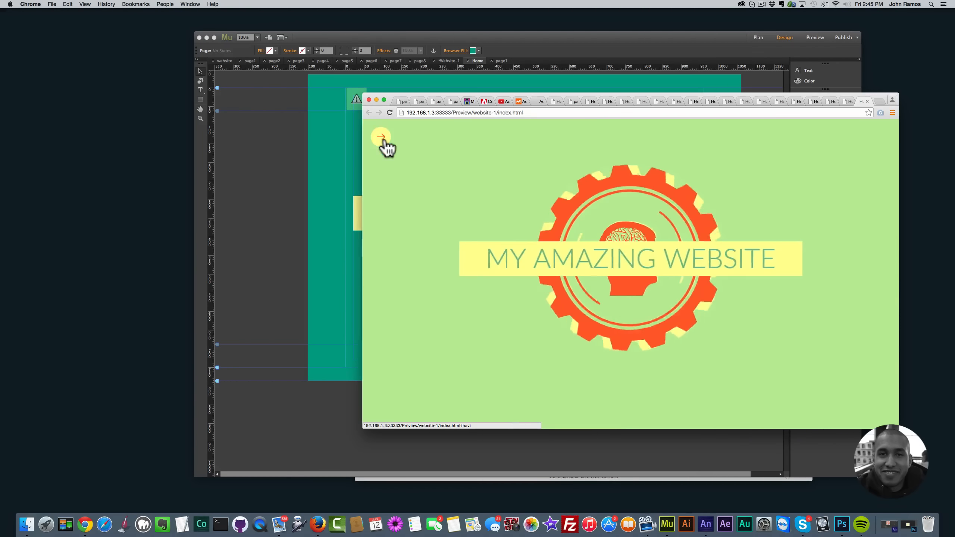
Return to Muse, set the Versa Slide widget's Animation Easing to easeInOutCirc, and preview the Home page in the browser
{"action": "left_click", "coordinate": [305, 203]}
{"action": "left_click", "coordinate": [356, 106]}
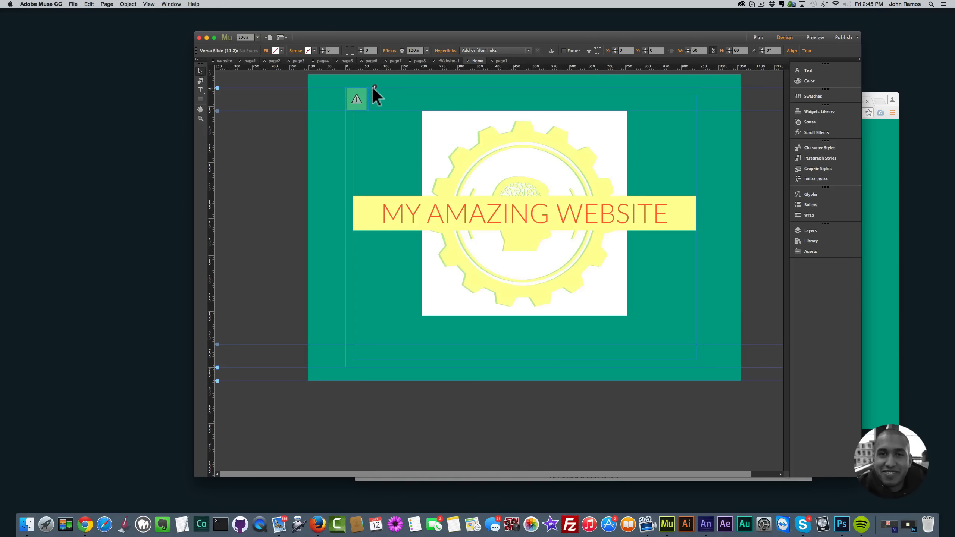
{"action": "left_click", "coordinate": [375, 87]}
{"action": "left_click", "coordinate": [495, 335]}
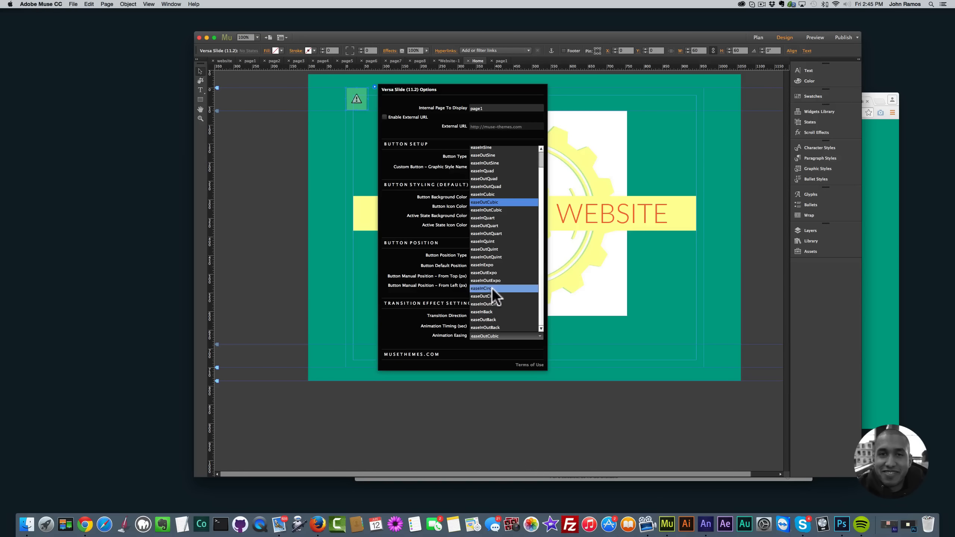
{"action": "left_click", "coordinate": [490, 304]}
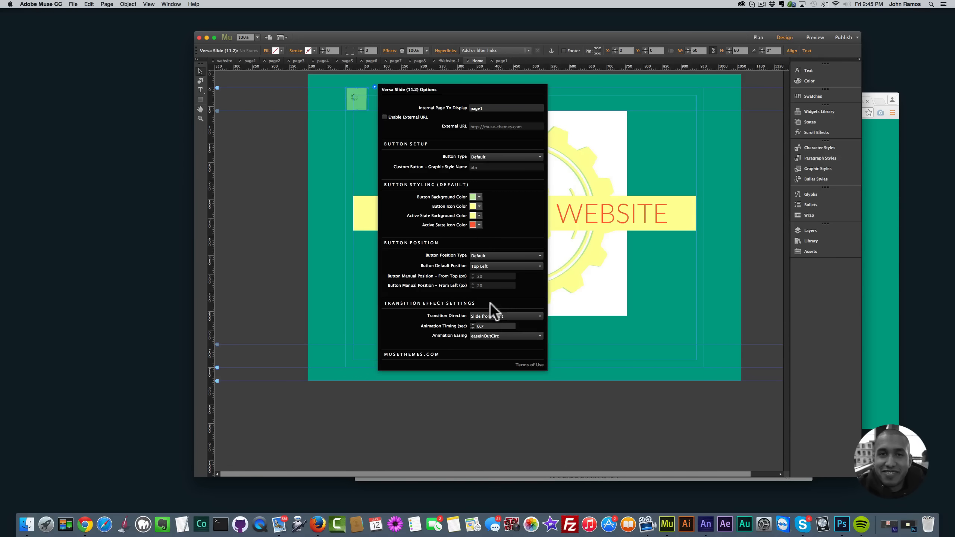
{"action": "key", "text": "shift+super+e"}
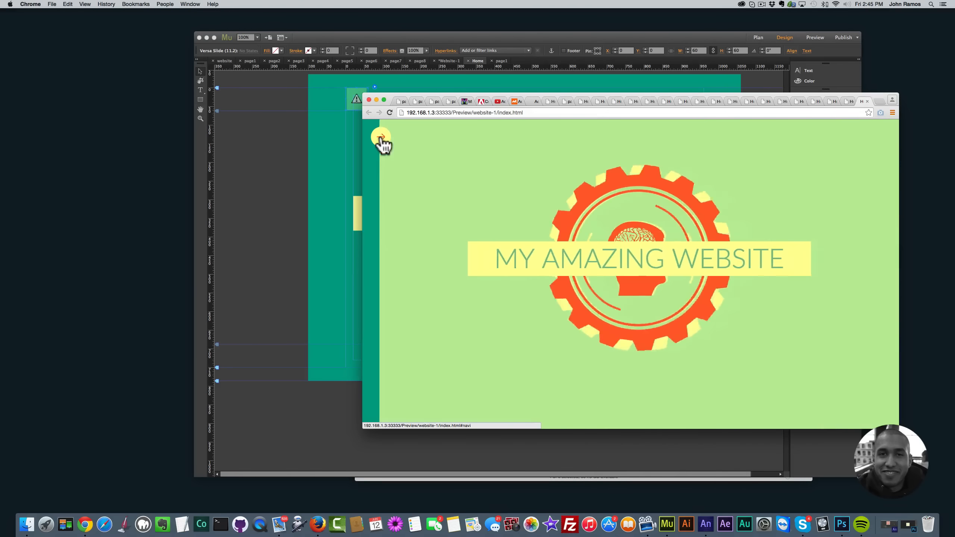
Open page1 in Muse and insert a contact form with Name, Email and Message fields, centred below the gear
{"action": "left_click", "coordinate": [264, 221]}
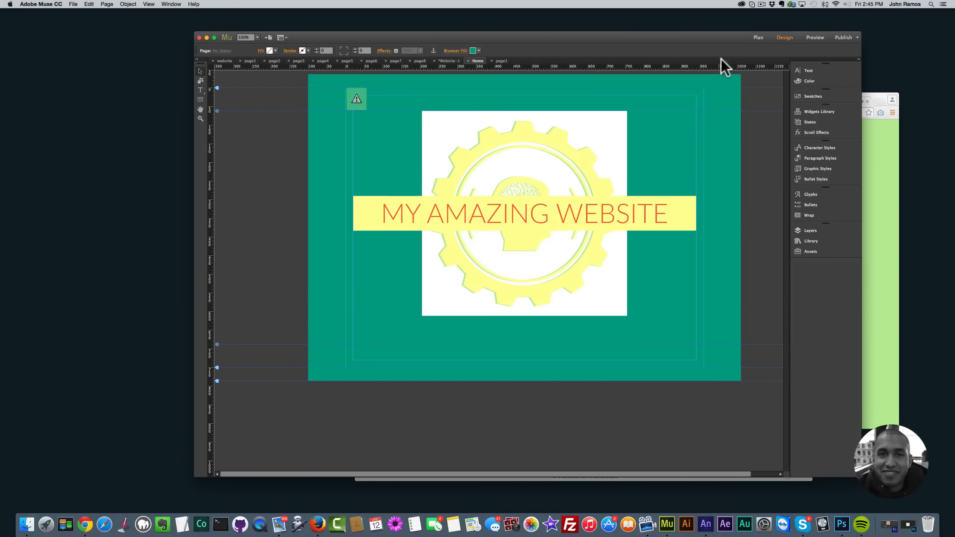
{"action": "left_click", "coordinate": [760, 38]}
{"action": "double_click", "coordinate": [342, 110]}
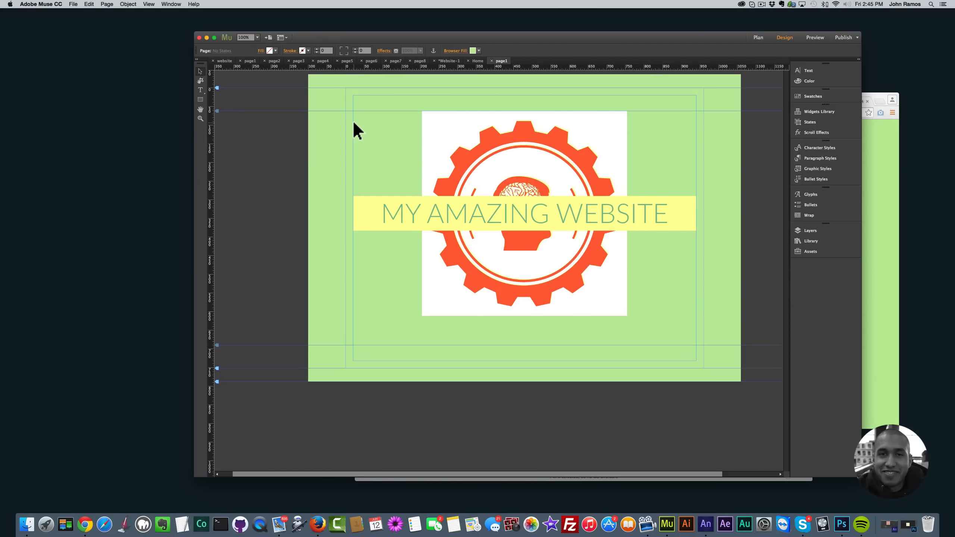
{"action": "left_click", "coordinate": [129, 5]}
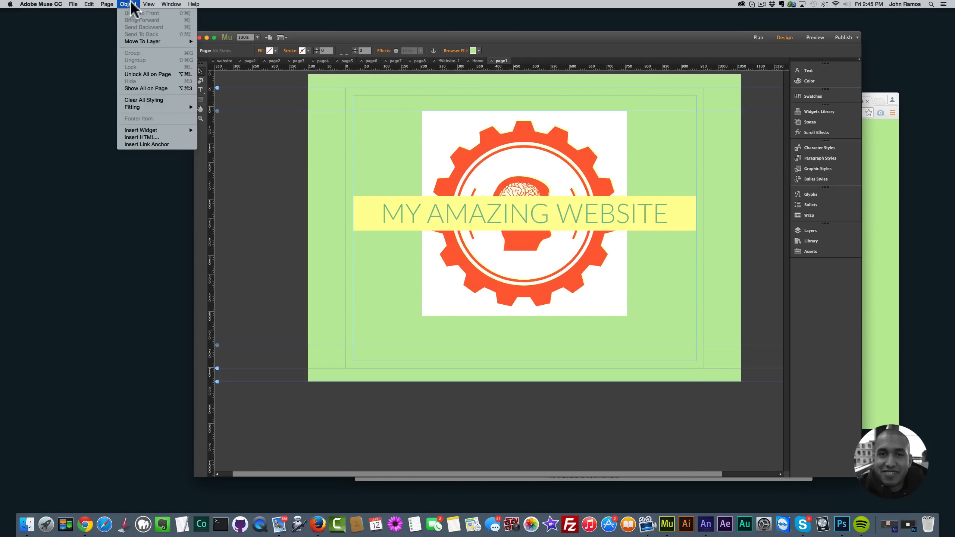
{"action": "mouse_move", "coordinate": [155, 129]}
{"action": "mouse_move", "coordinate": [231, 144]}
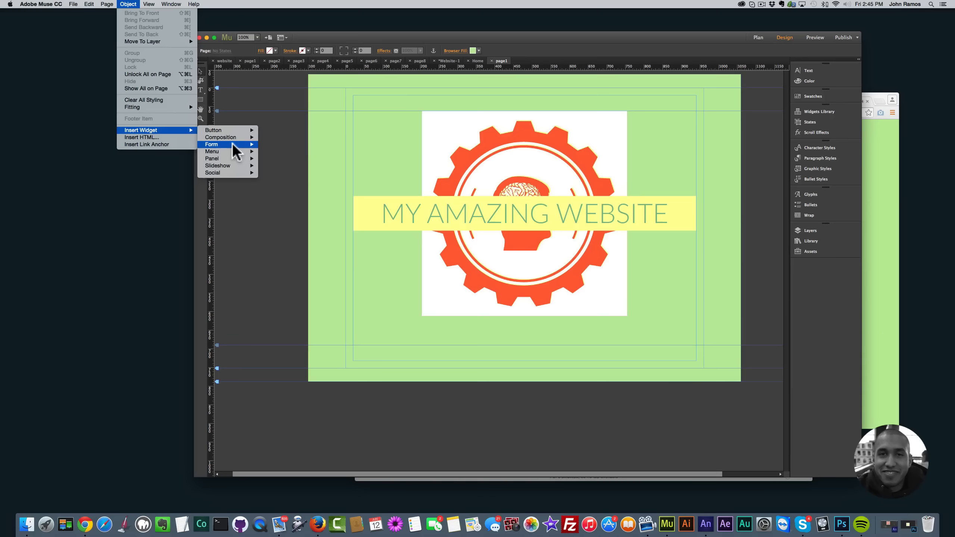
{"action": "left_click", "coordinate": [281, 144]}
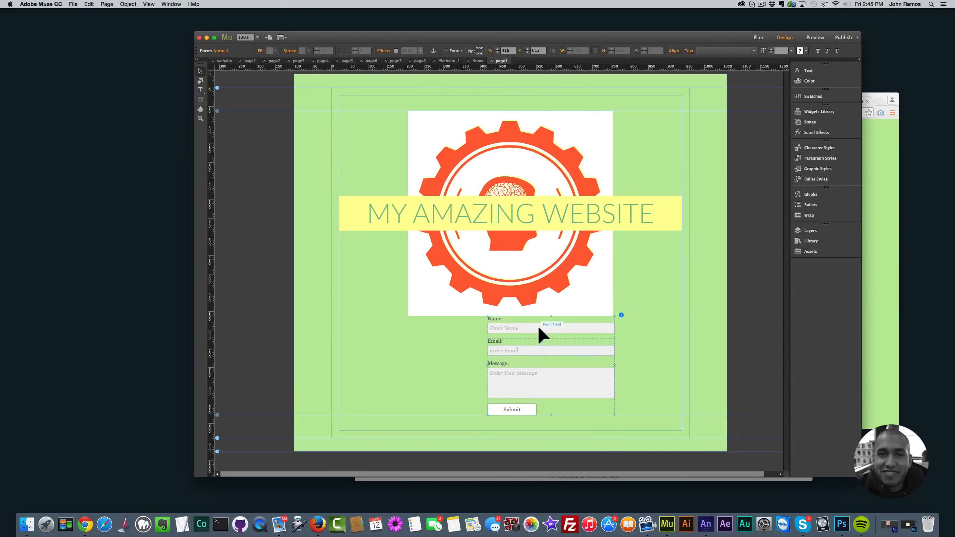
{"action": "left_click_drag", "start_coordinate": [539, 328], "coordinate": [500, 334]}
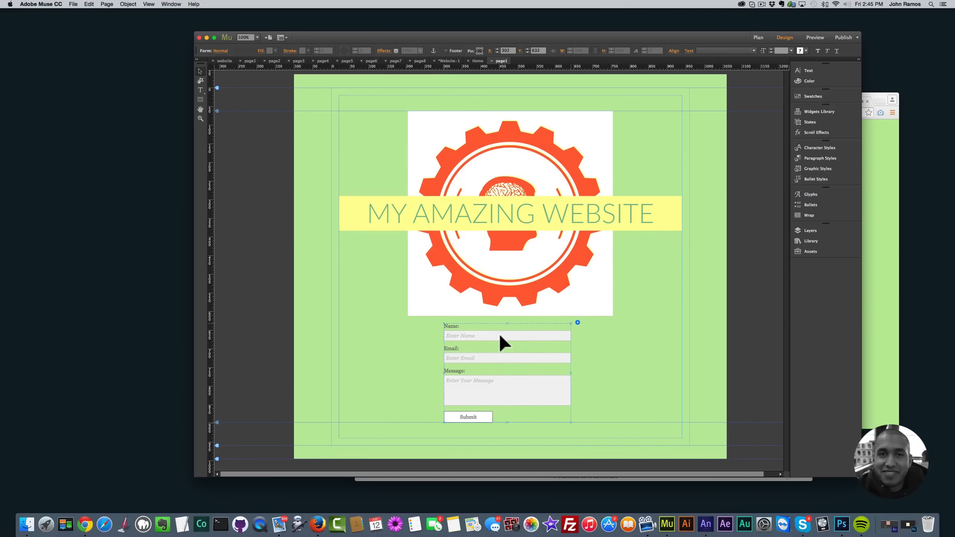
{"action": "left_click", "coordinate": [662, 350]}
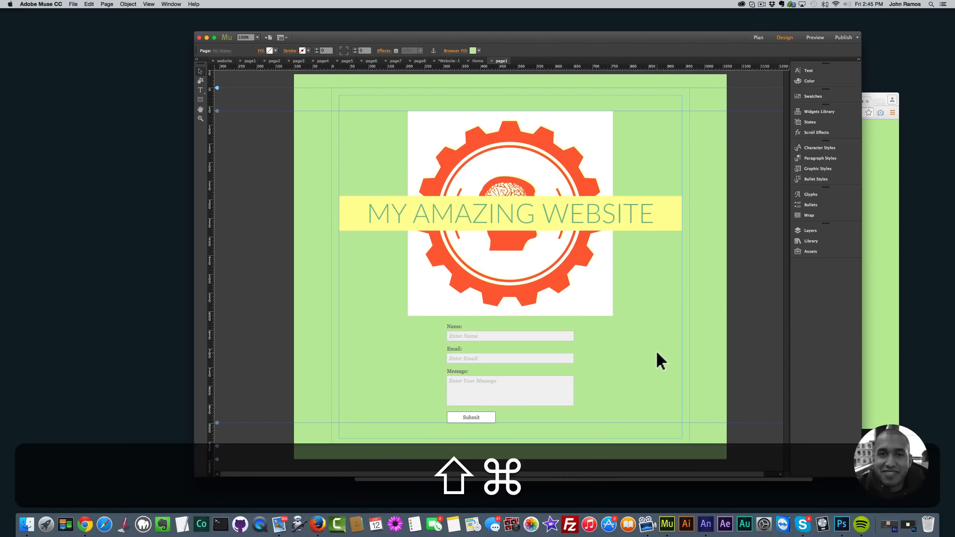
Preview page1, return to Muse to preview the Home page, and check how page1's form slides in and scrolls
{"action": "key", "text": "super+shift+e"}
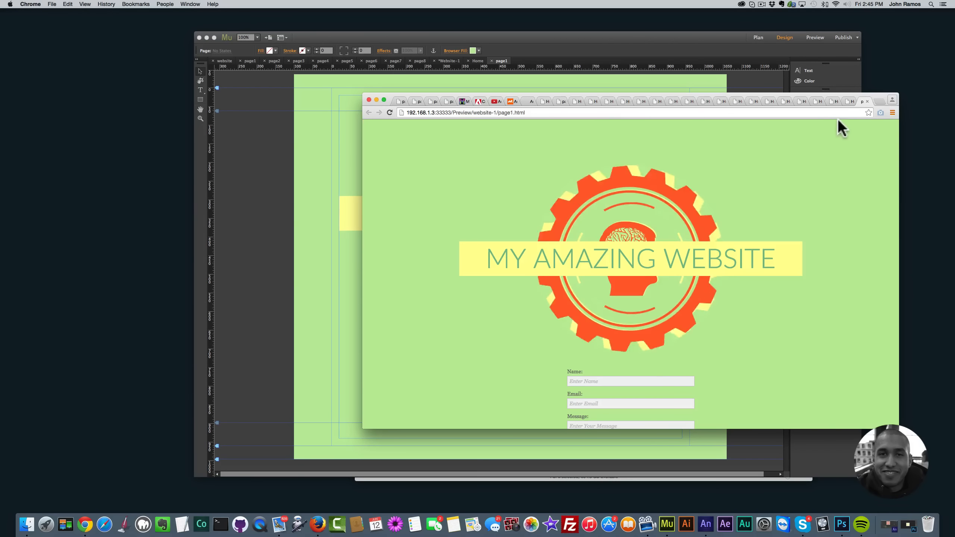
{"action": "left_click", "coordinate": [279, 154]}
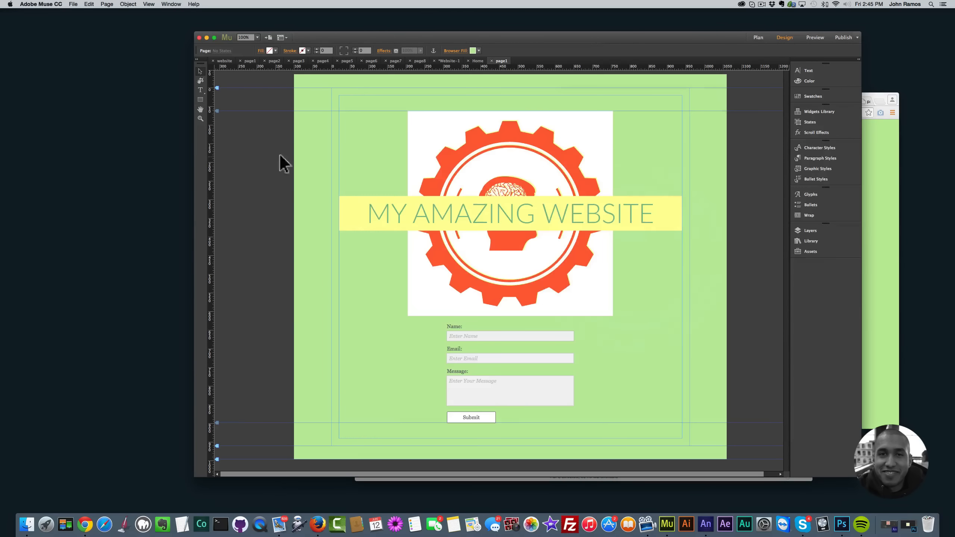
{"action": "left_click", "coordinate": [757, 38]}
{"action": "double_click", "coordinate": [273, 94]}
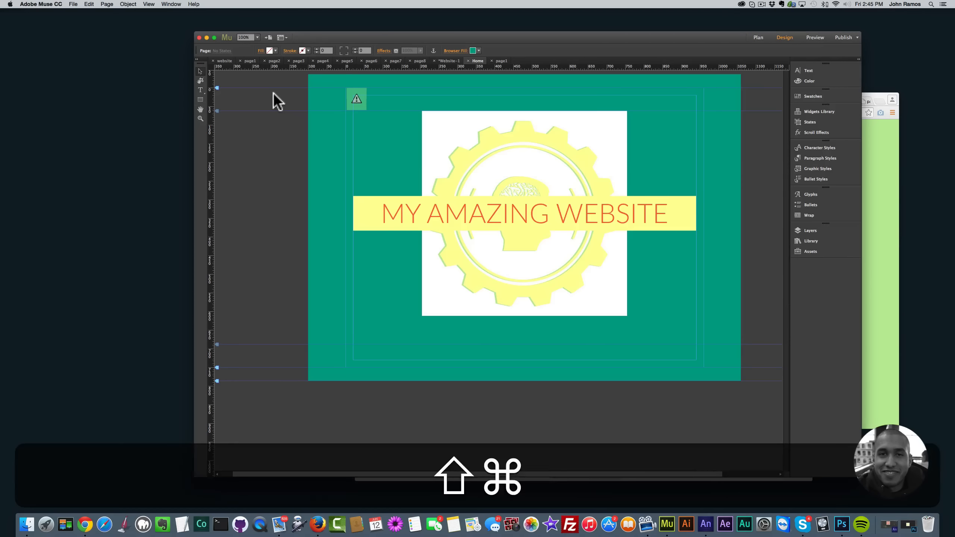
{"action": "key", "text": "super+shift+e"}
{"action": "left_click", "coordinate": [381, 139]}
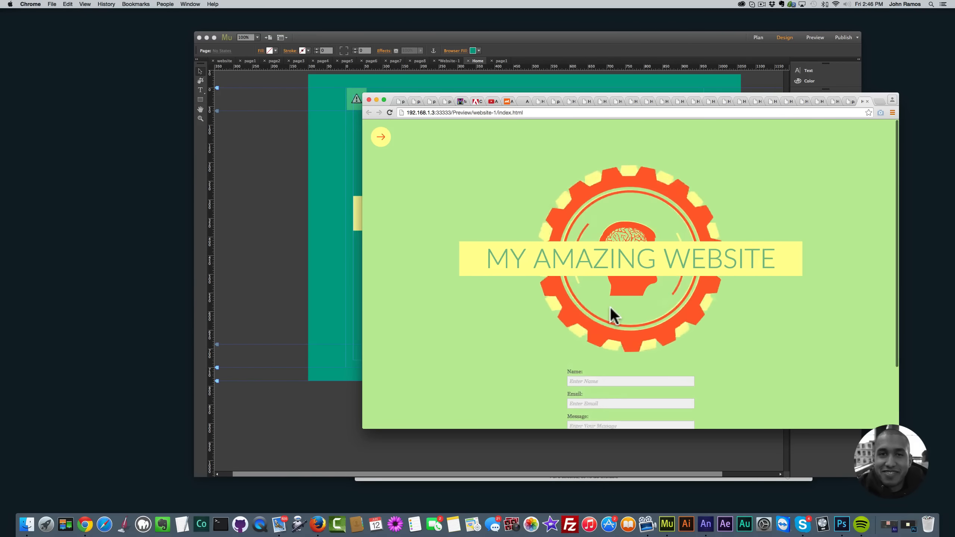
{"action": "left_click", "coordinate": [382, 141]}
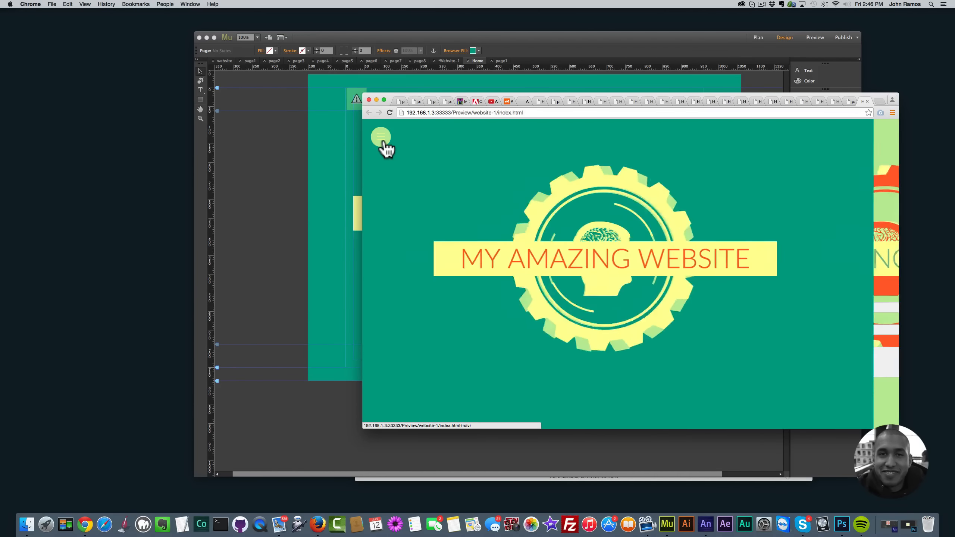
{"action": "left_click", "coordinate": [381, 139]}
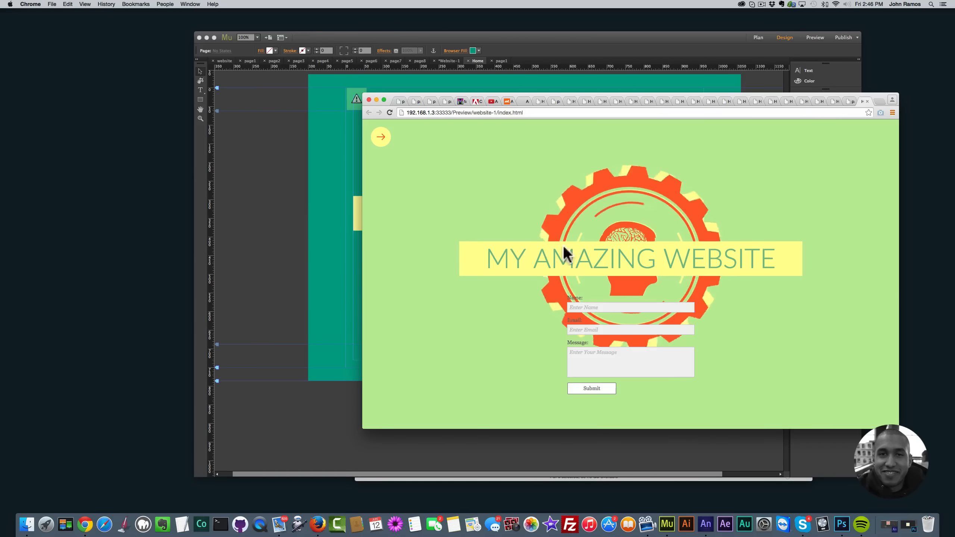
{"action": "scroll", "coordinate": [629, 292], "scroll_direction": "up", "scroll_amount": 3}
{"action": "scroll", "coordinate": [626, 289], "scroll_direction": "down", "scroll_amount": 2}
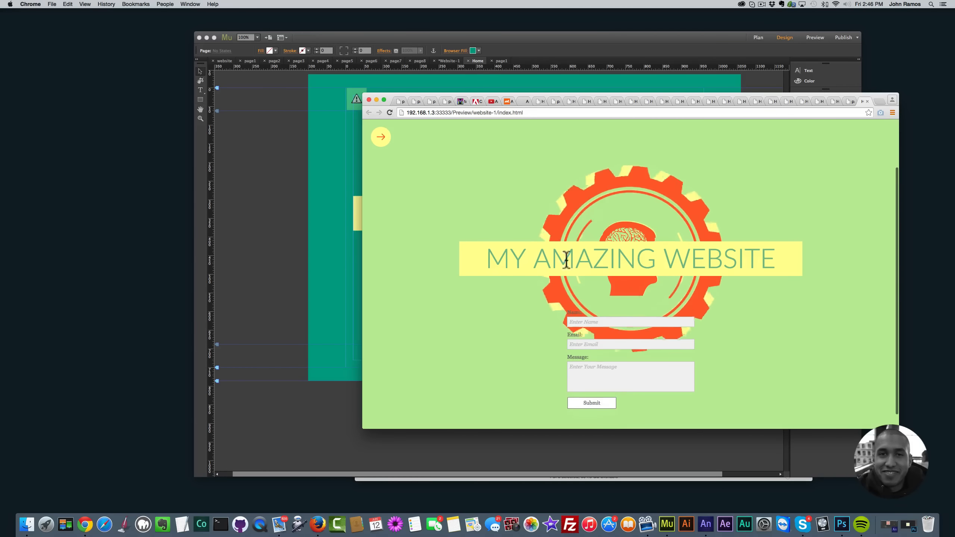
In Muse, unpin page1's gear and title banner so they scroll with the form, and check the scrolling in a browser preview
{"action": "left_click", "coordinate": [278, 177]}
{"action": "left_click", "coordinate": [756, 37]}
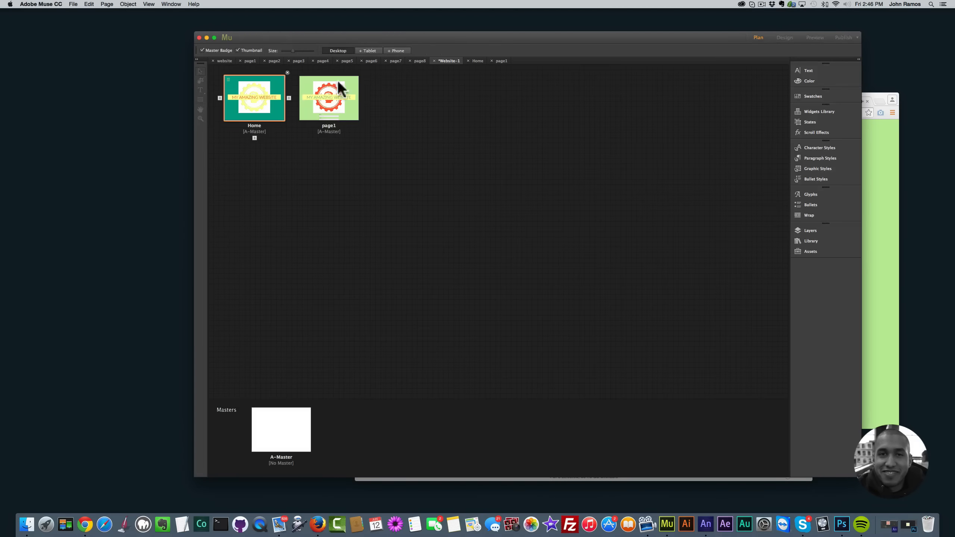
{"action": "double_click", "coordinate": [327, 97]}
{"action": "left_click", "coordinate": [612, 214], "text": "shift"}
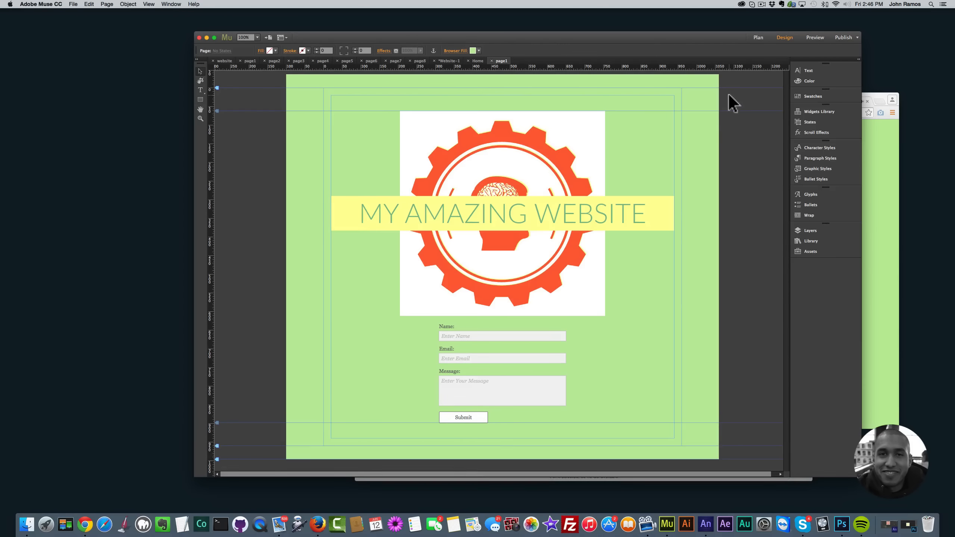
{"action": "key", "text": "shift+super+e"}
{"action": "scroll", "coordinate": [701, 175], "scroll_direction": "down", "scroll_amount": 3}
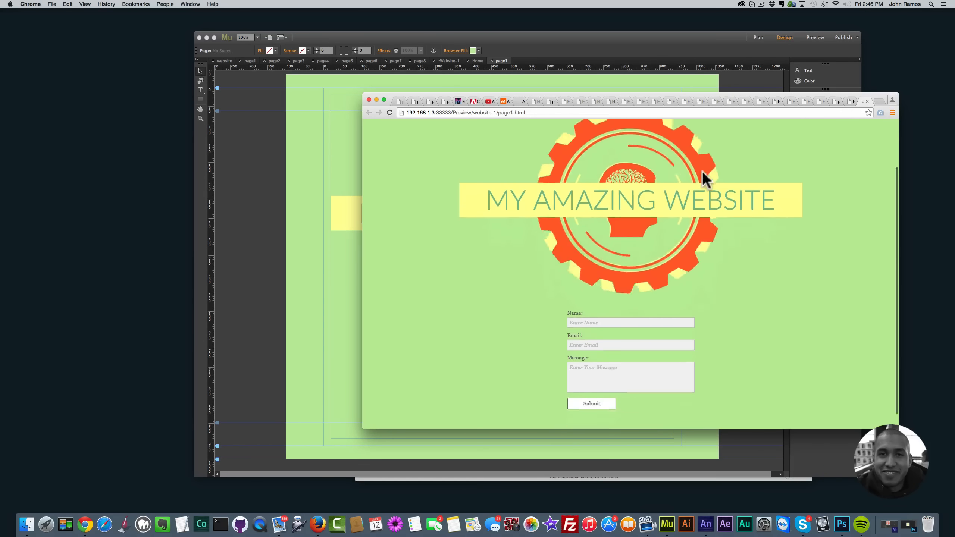
{"action": "scroll", "coordinate": [693, 180], "scroll_direction": "up", "scroll_amount": 3}
Return to Muse, preview the Home page, and test page1's scrolling, form fields and slide button
{"action": "left_click", "coordinate": [277, 134]}
{"action": "left_click", "coordinate": [757, 36]}
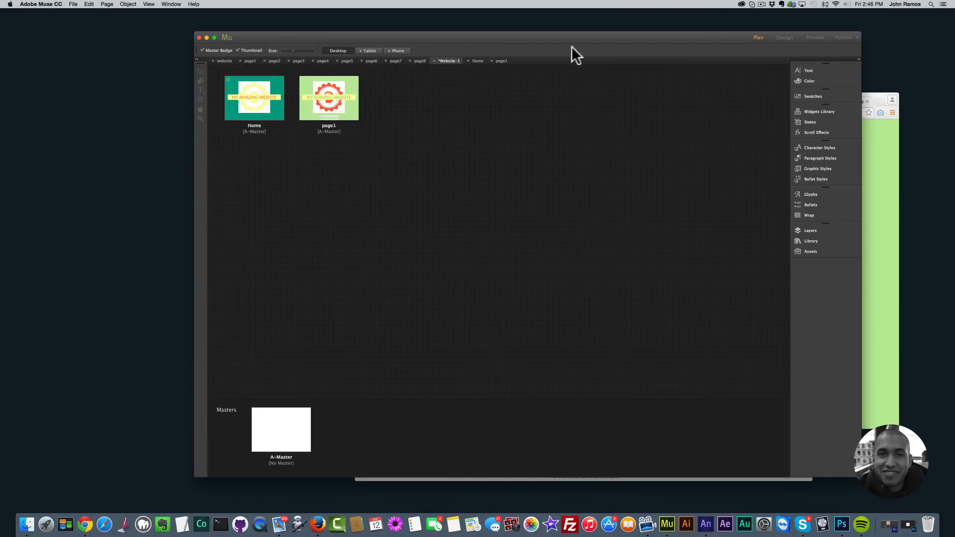
{"action": "double_click", "coordinate": [250, 97]}
{"action": "key", "text": "shift+super+e"}
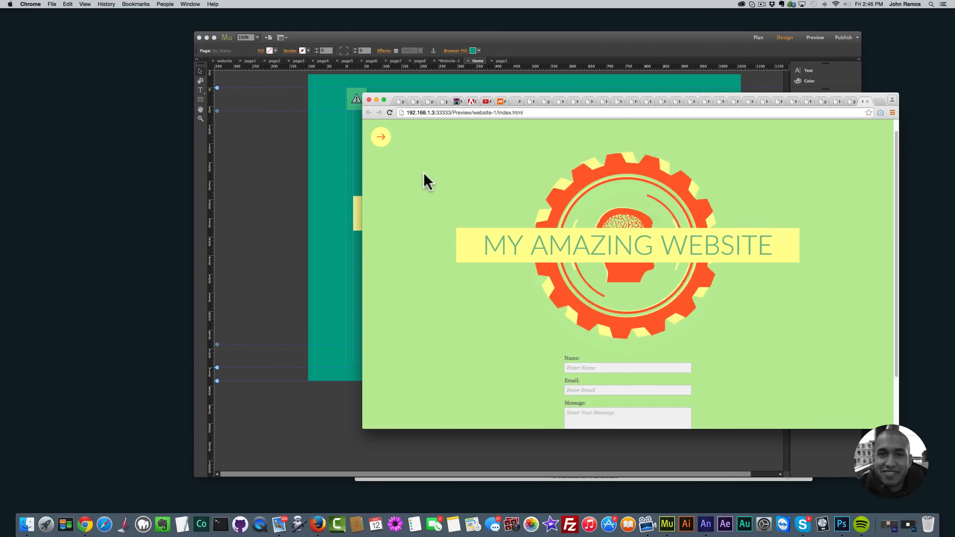
{"action": "scroll", "coordinate": [424, 172], "scroll_direction": "down", "scroll_amount": 3}
{"action": "left_click", "coordinate": [619, 306]}
{"action": "left_click", "coordinate": [623, 328]}
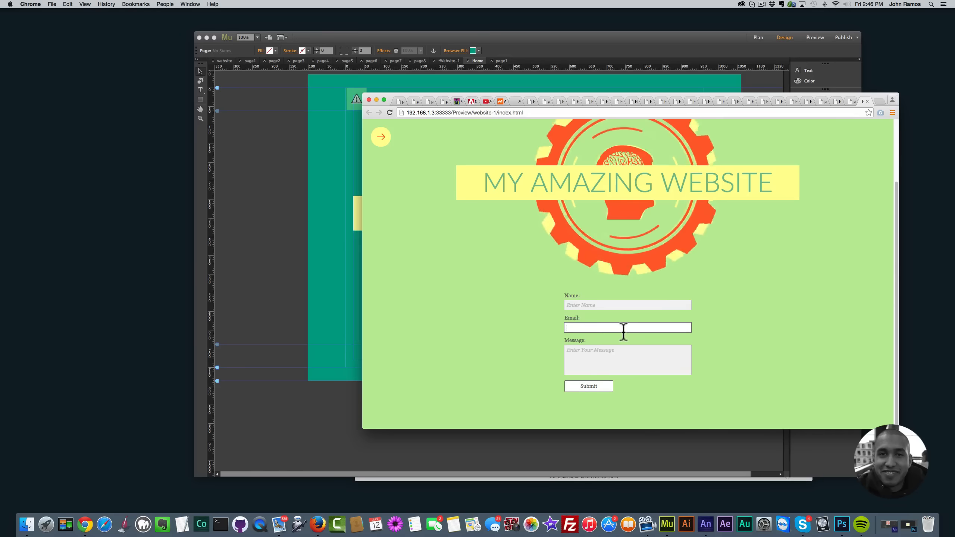
{"action": "left_click", "coordinate": [623, 356]}
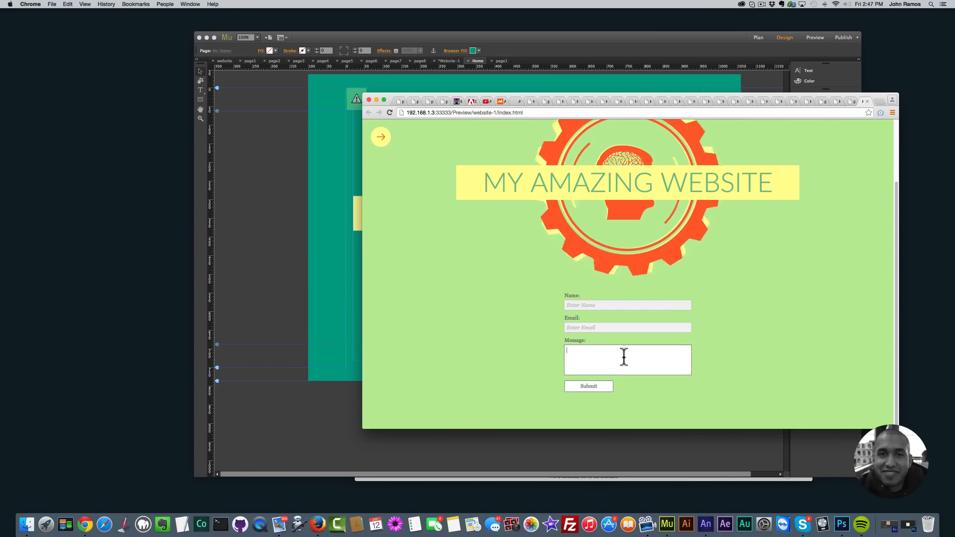
{"action": "left_click", "coordinate": [380, 138]}
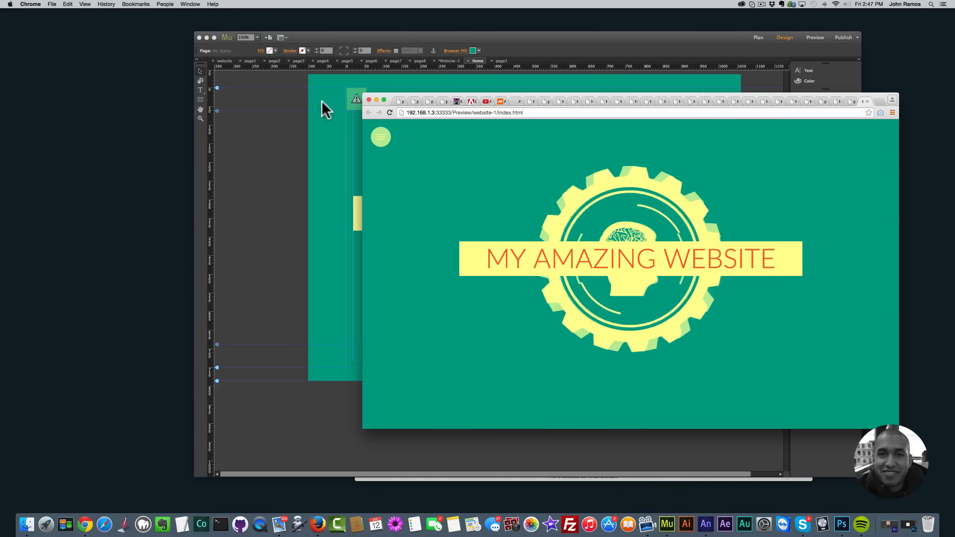
{"action": "left_click", "coordinate": [381, 138]}
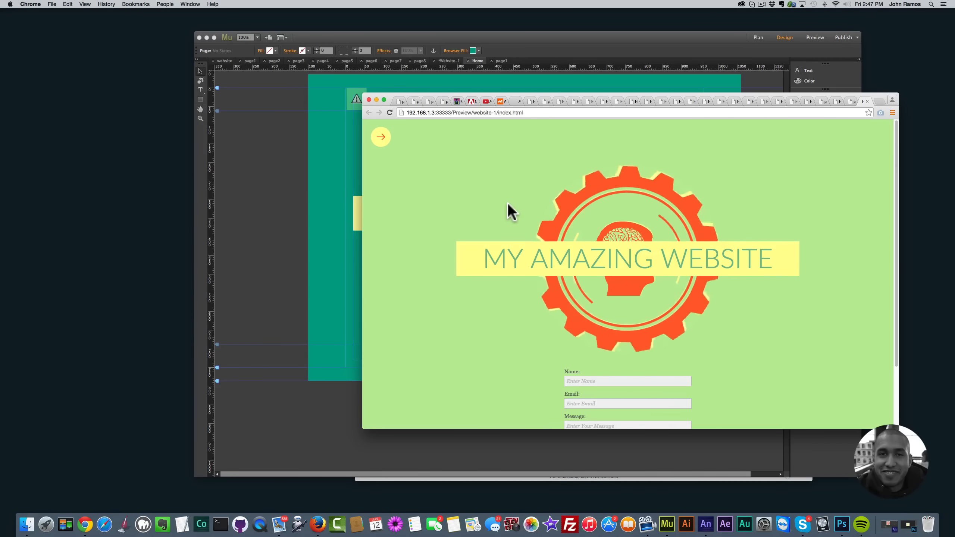
Return to Muse and add two pages after page1 in the site plan, naming them page3 and page4
{"action": "left_click", "coordinate": [258, 172]}
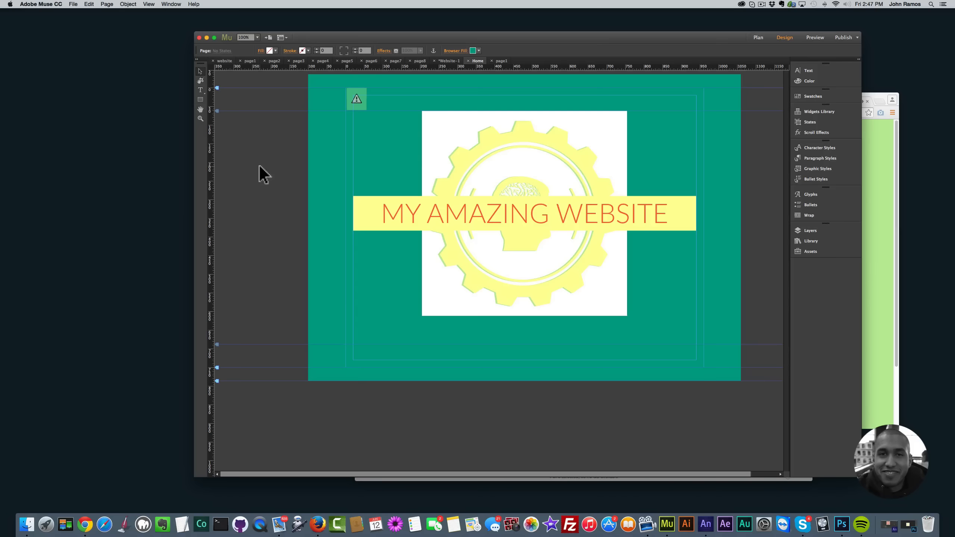
{"action": "left_click", "coordinate": [757, 37]}
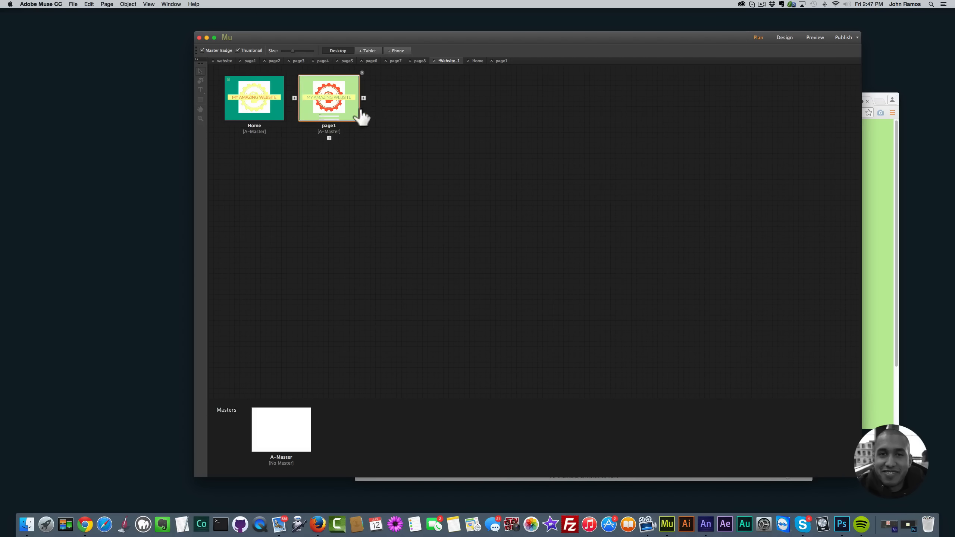
{"action": "left_click", "coordinate": [363, 97]}
{"action": "left_click", "coordinate": [438, 98]}
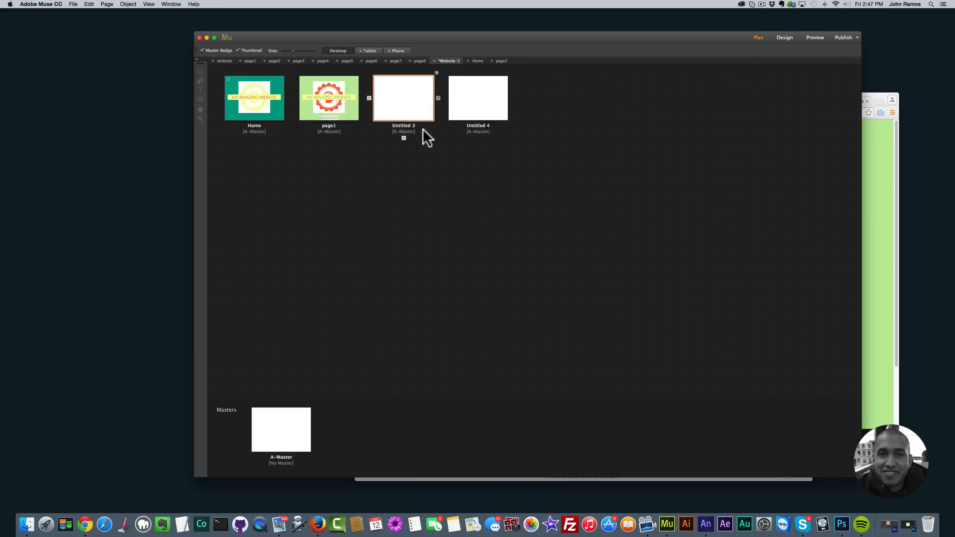
{"action": "type", "text": "page3"}
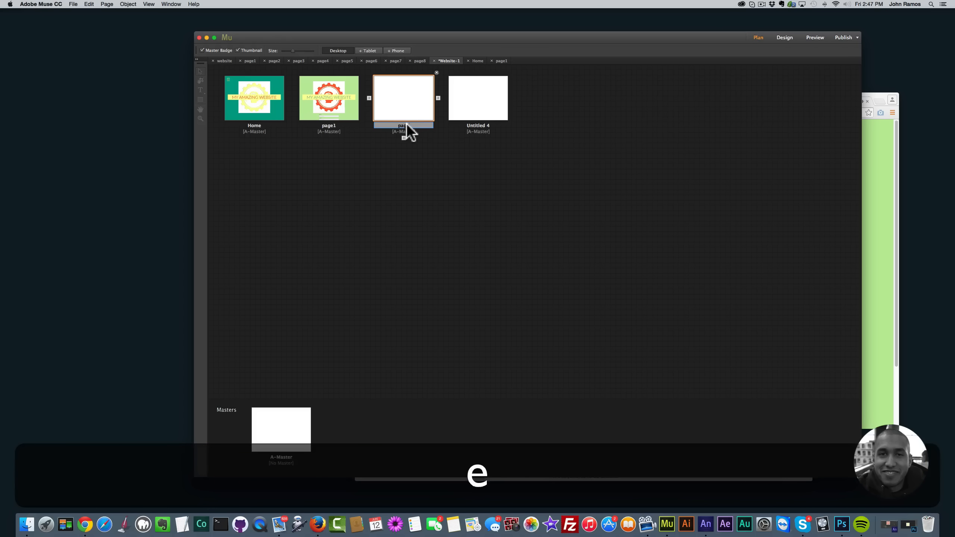
{"action": "double_click", "coordinate": [485, 124]}
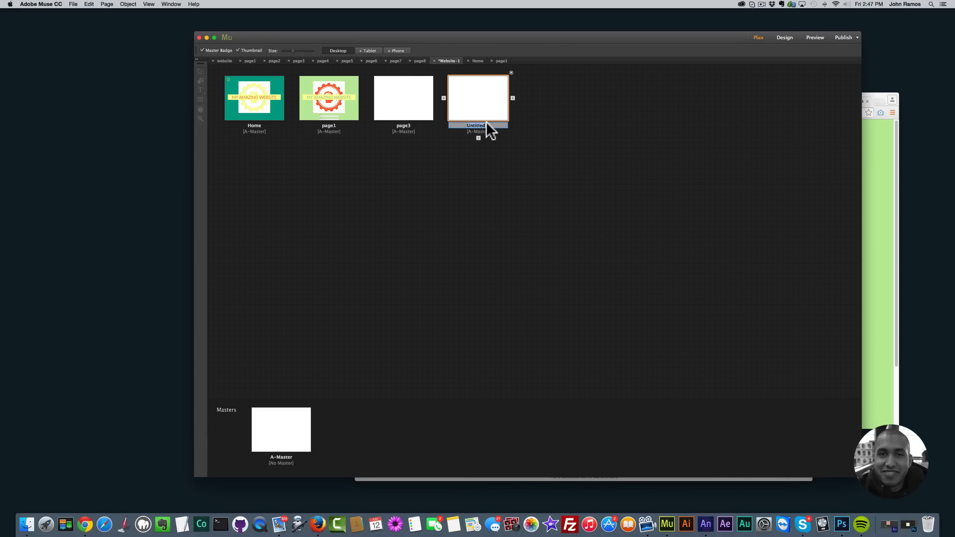
{"action": "type", "text": "page4"}
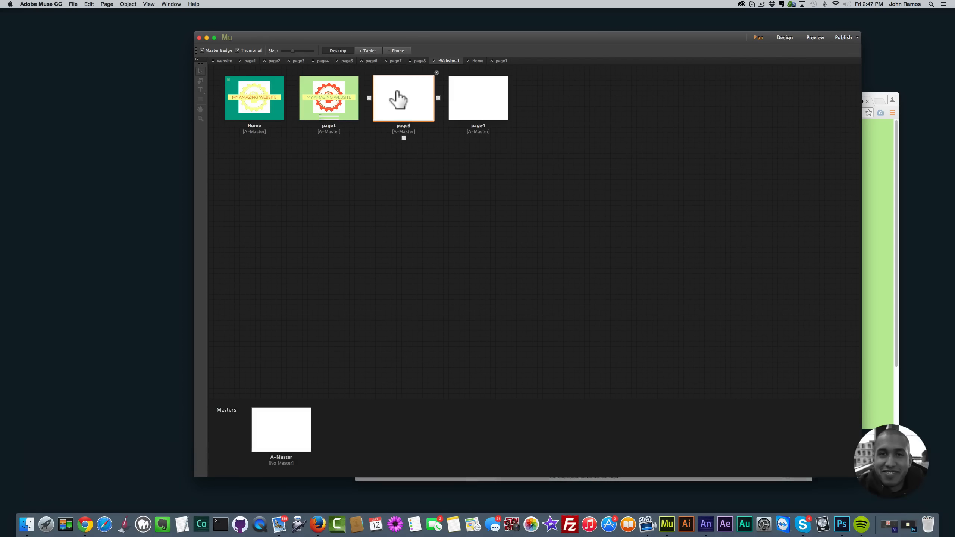
Open page3 for design and insert a Fullscreen slideshow widget
{"action": "double_click", "coordinate": [404, 111]}
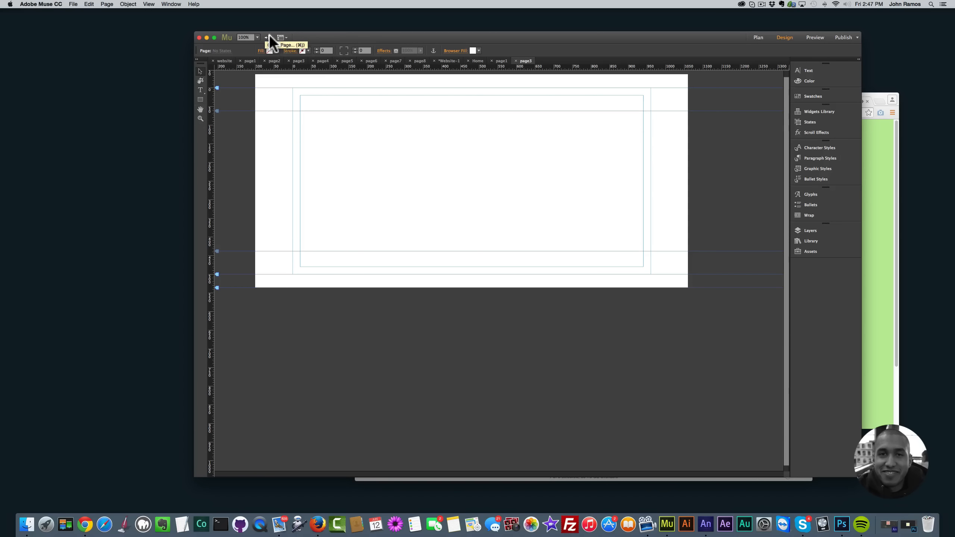
{"action": "left_click", "coordinate": [128, 4]}
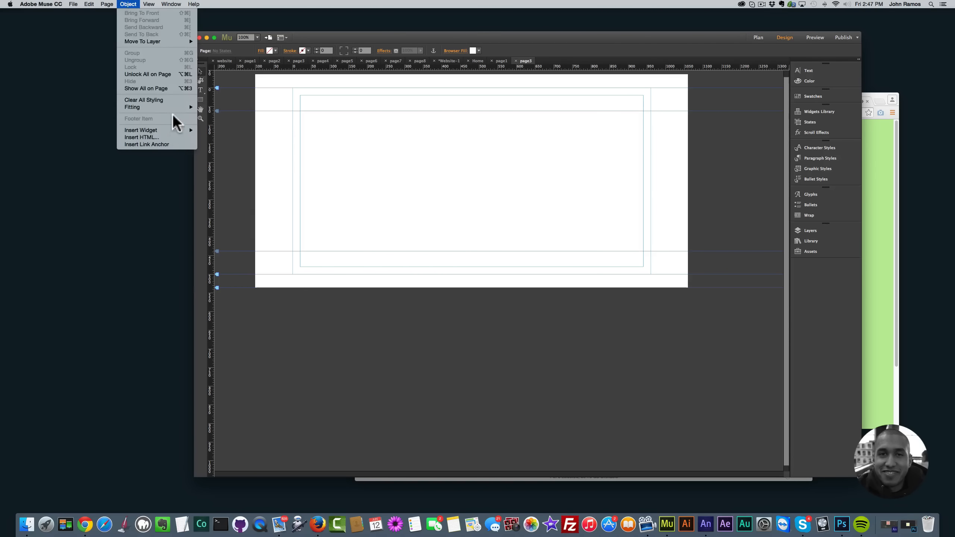
{"action": "mouse_move", "coordinate": [187, 130]}
{"action": "mouse_move", "coordinate": [237, 167]}
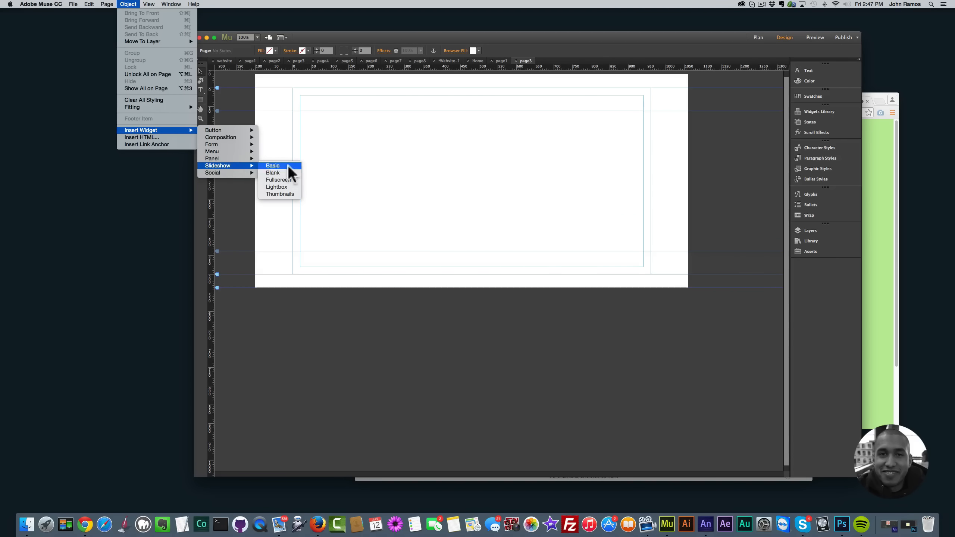
{"action": "left_click", "coordinate": [282, 179]}
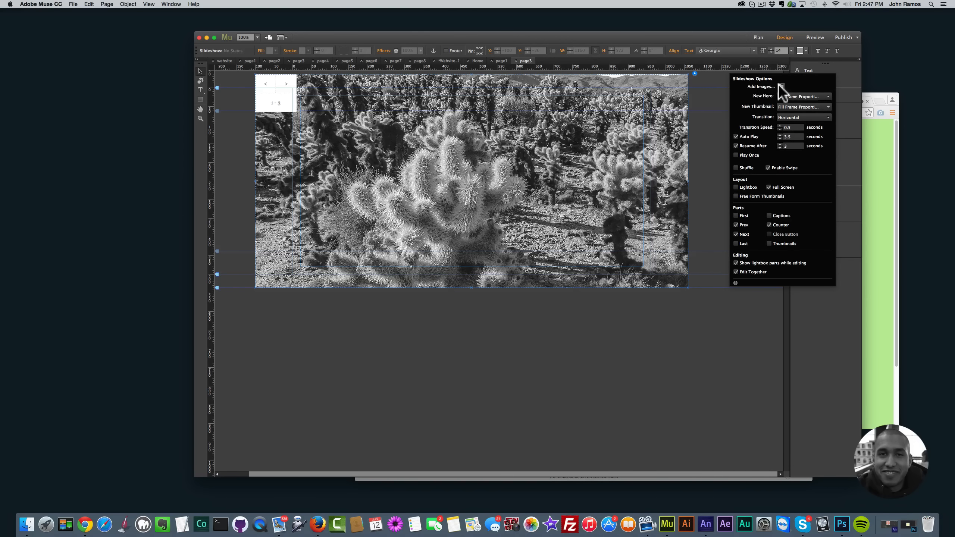
Fill page3's slideshow with the colour photo of the red-coated person in snow and disable its Prev, Next and Counter parts
{"action": "left_click", "coordinate": [780, 85]}
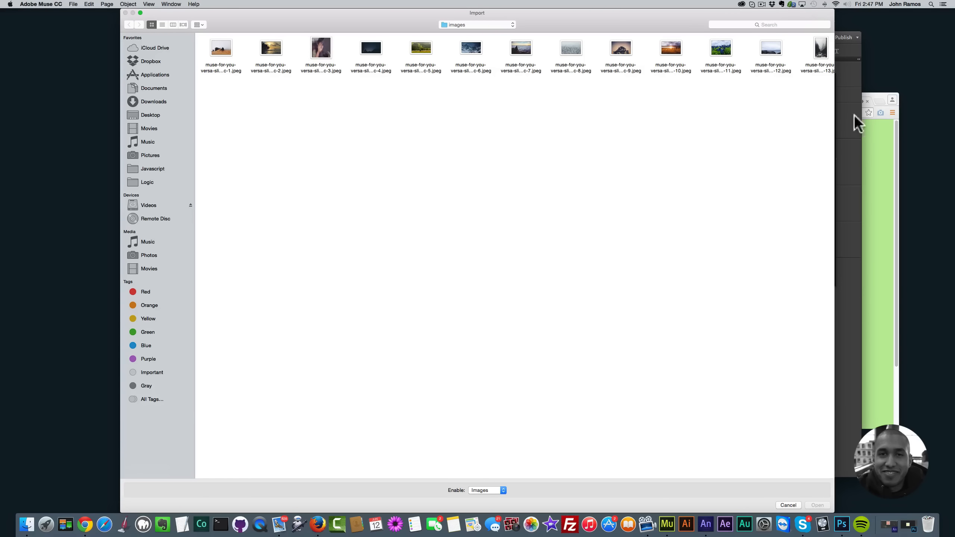
{"action": "left_click_drag", "start_coordinate": [835, 113], "coordinate": [943, 111]}
{"action": "double_click", "coordinate": [870, 46]}
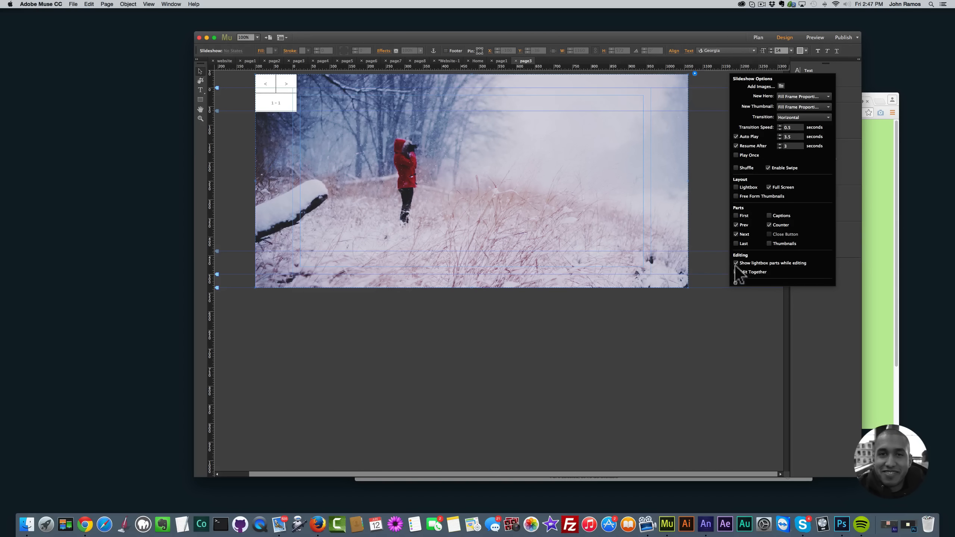
{"action": "left_click", "coordinate": [736, 233]}
{"action": "left_click", "coordinate": [505, 191]}
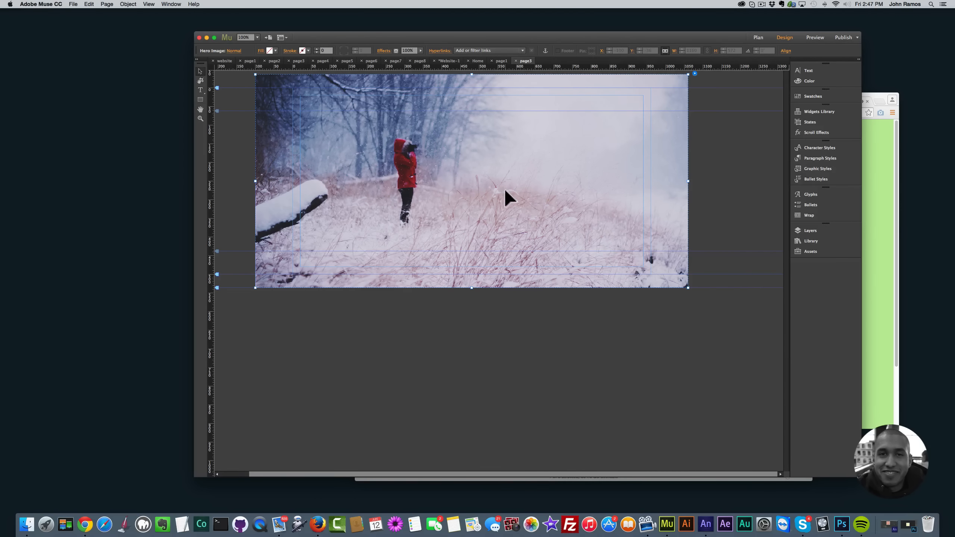
Place a Versa Slide (11.2) widget from the library on page3 and set its internal page to page4
{"action": "left_click", "coordinate": [812, 237]}
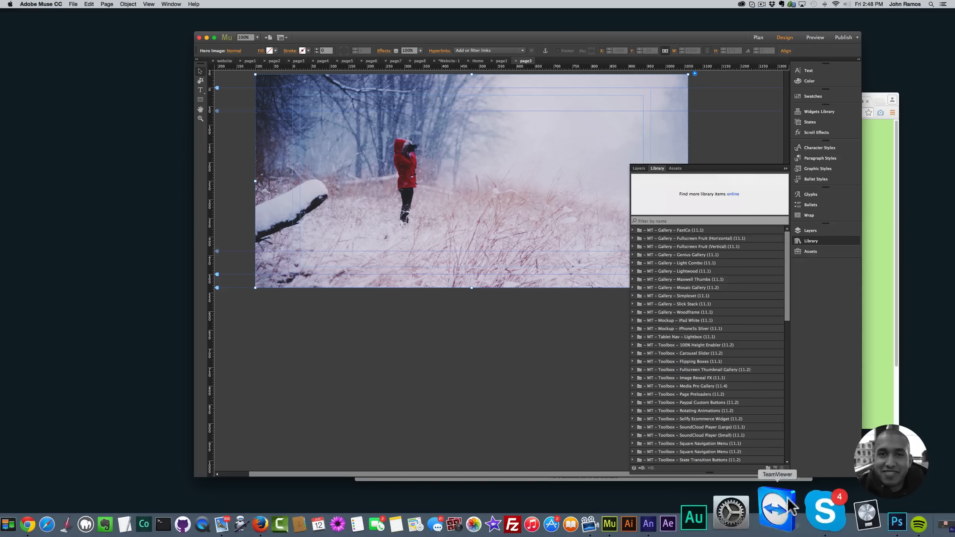
{"action": "left_click", "coordinate": [787, 462]}
{"action": "left_click", "coordinate": [662, 452]}
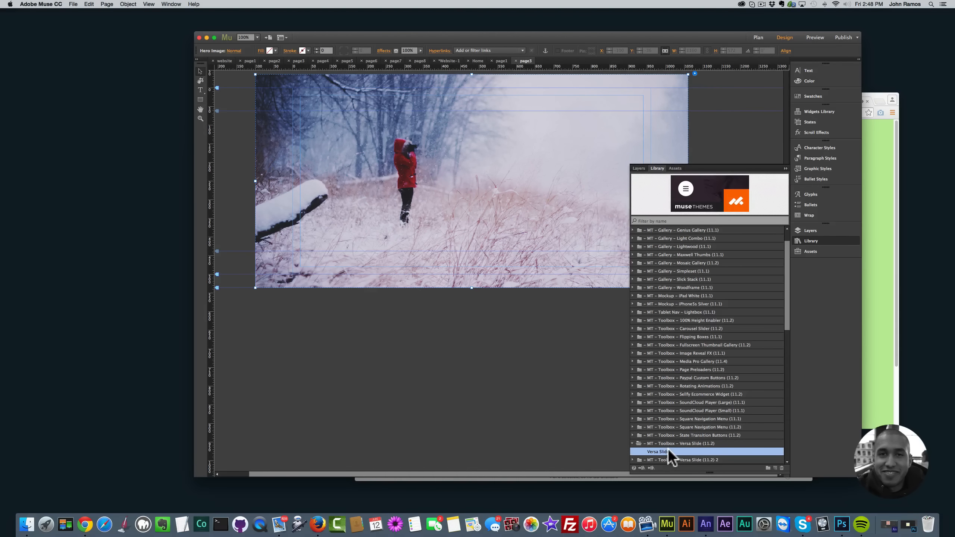
{"action": "left_click_drag", "start_coordinate": [641, 418], "coordinate": [437, 146]}
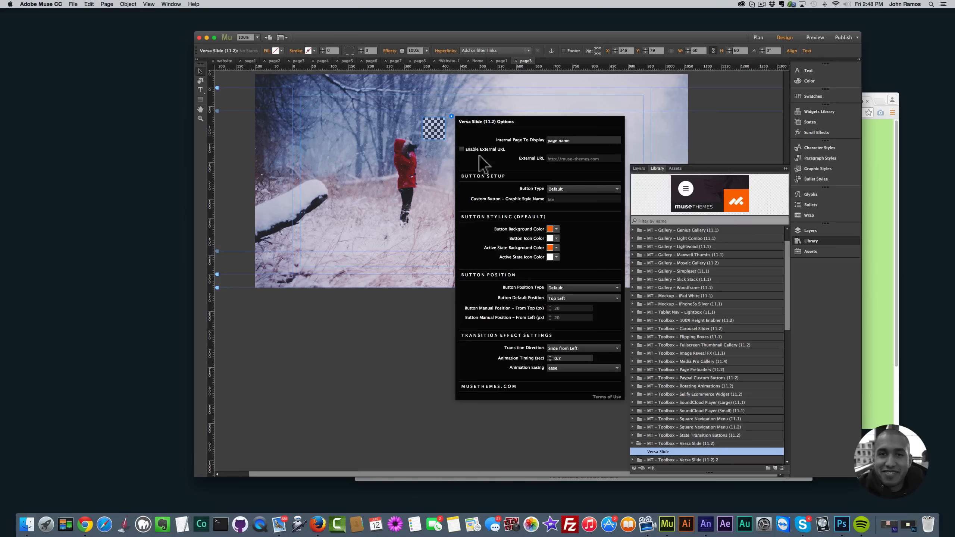
{"action": "type", "text": "page4"}
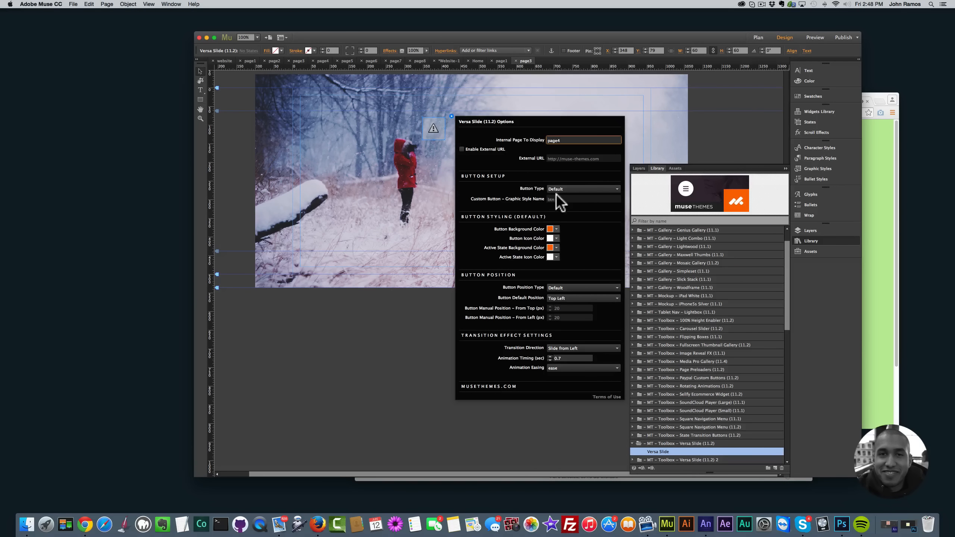
Set the Versa Slide button's default position to Middle center
{"action": "left_click", "coordinate": [567, 288]}
{"action": "left_click", "coordinate": [573, 299]}
{"action": "left_click", "coordinate": [574, 299]}
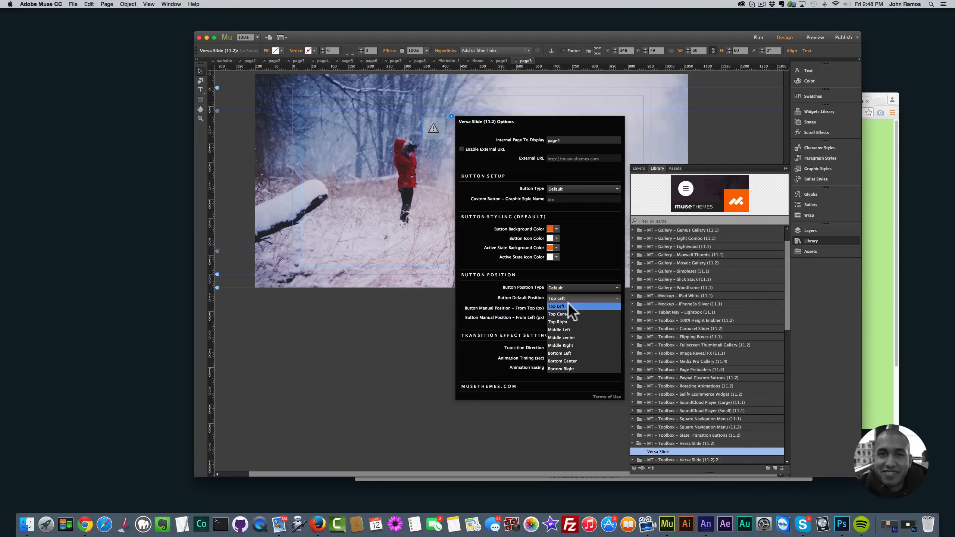
{"action": "left_click", "coordinate": [562, 337]}
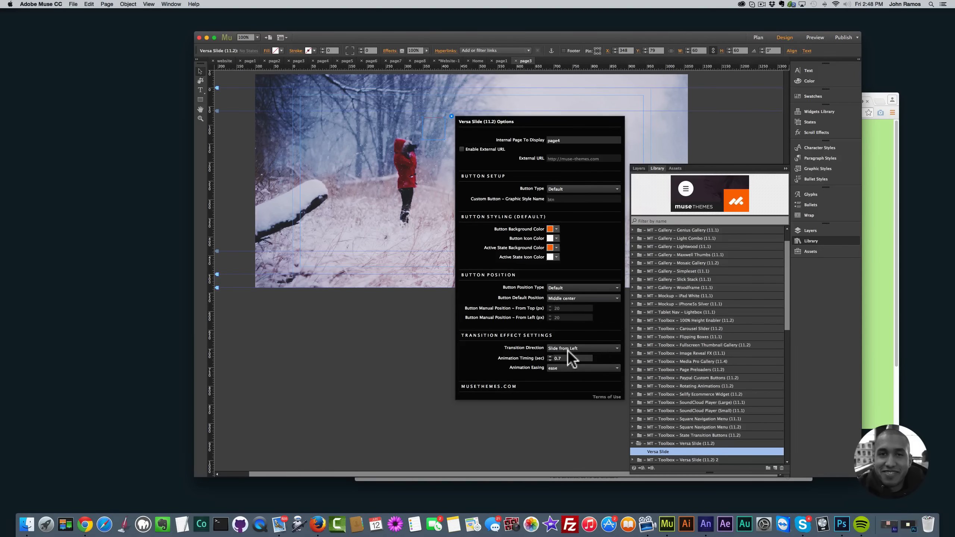
Set the Versa Slide transition to Slide from Right with easeInOutBack easing, and move the widget to page3's upper-left margin corner
{"action": "left_click", "coordinate": [560, 349]}
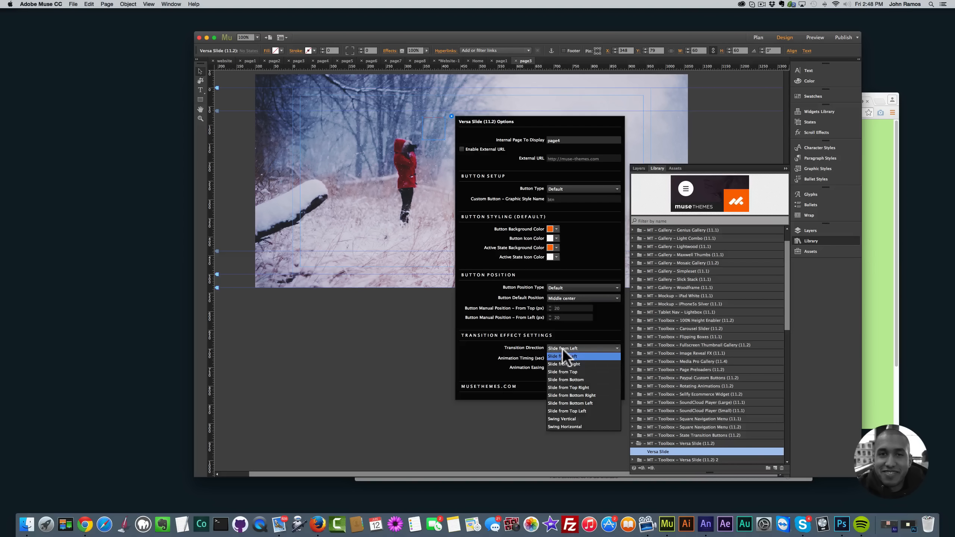
{"action": "left_click", "coordinate": [579, 364]}
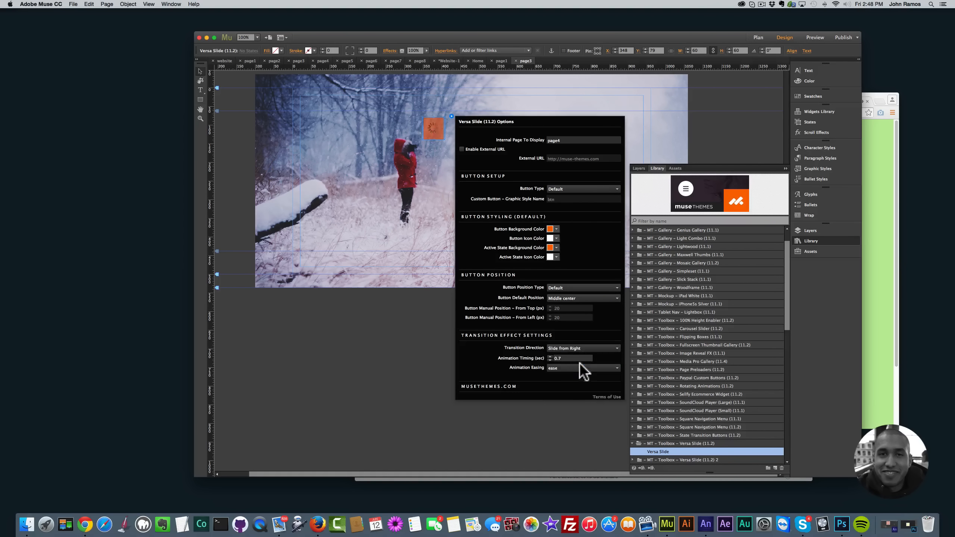
{"action": "left_click", "coordinate": [560, 367]}
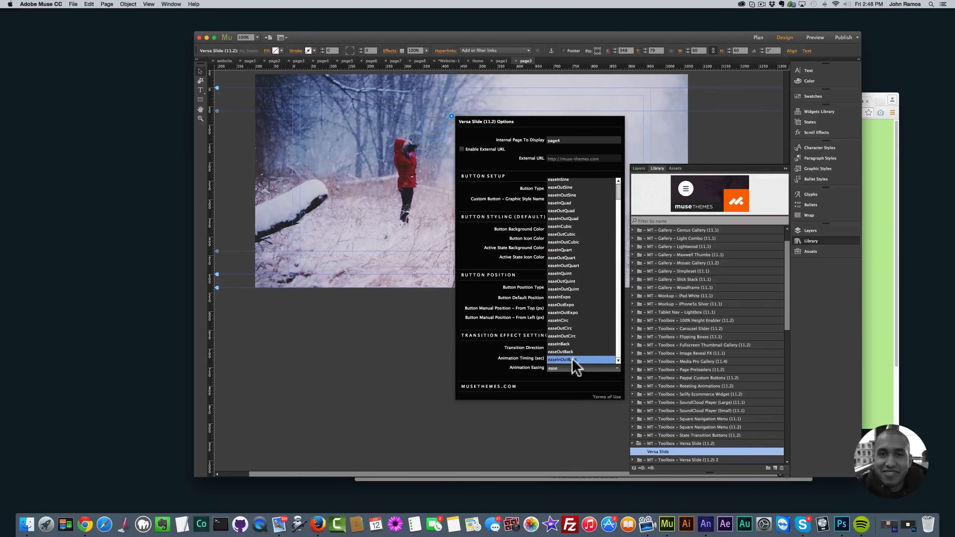
{"action": "left_click", "coordinate": [571, 359]}
{"action": "left_click_drag", "start_coordinate": [445, 123], "coordinate": [308, 102]}
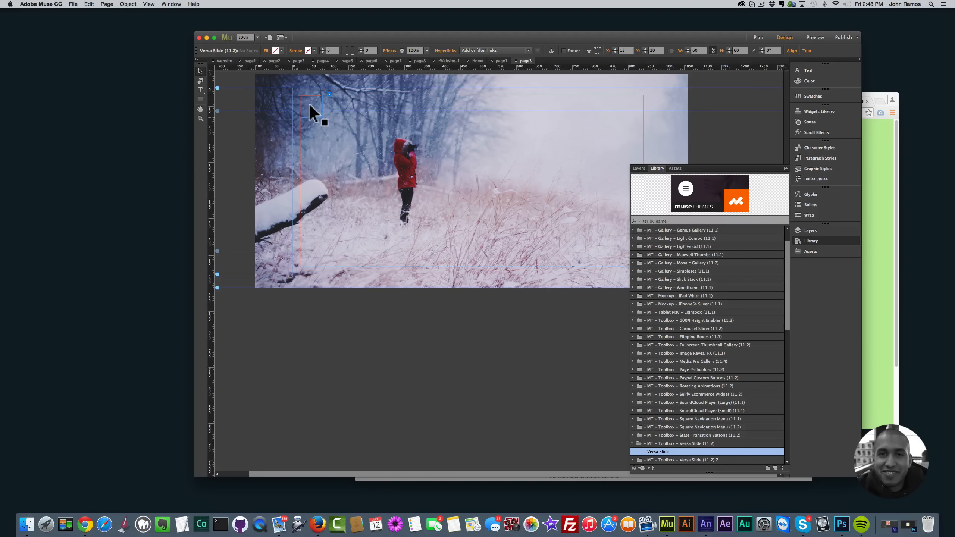
Open page4 from the site plan and insert a Fullscreen slideshow widget
{"action": "left_click", "coordinate": [758, 37]}
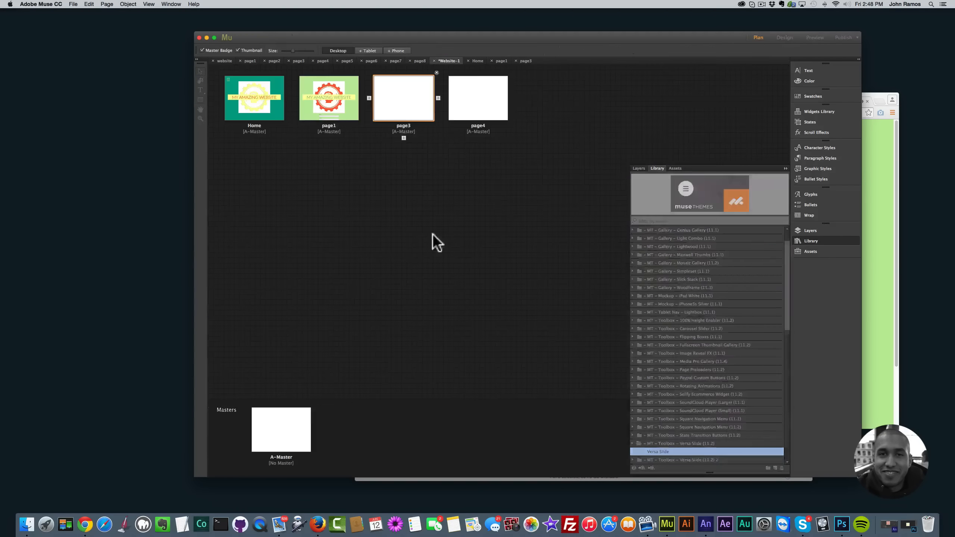
{"action": "double_click", "coordinate": [473, 109]}
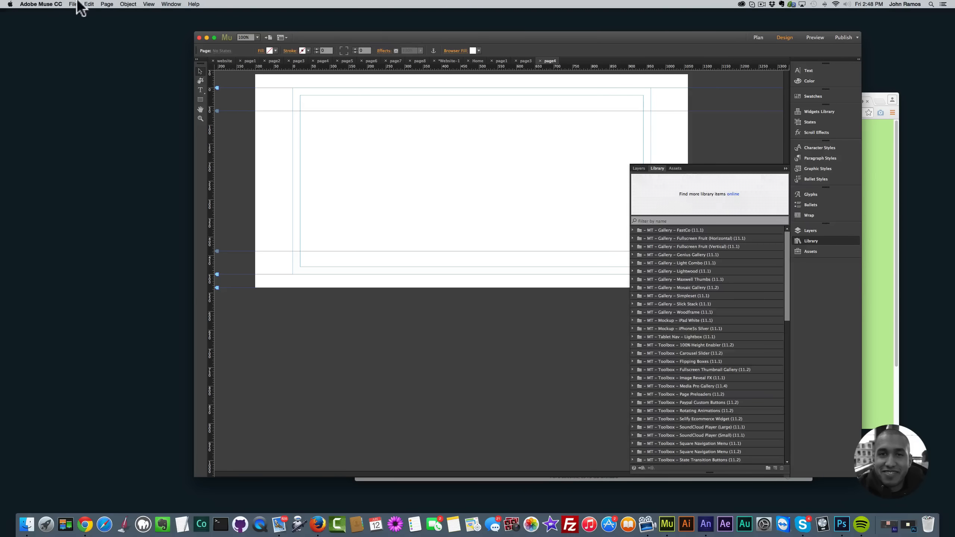
{"action": "left_click", "coordinate": [124, 4]}
{"action": "mouse_move", "coordinate": [161, 130]}
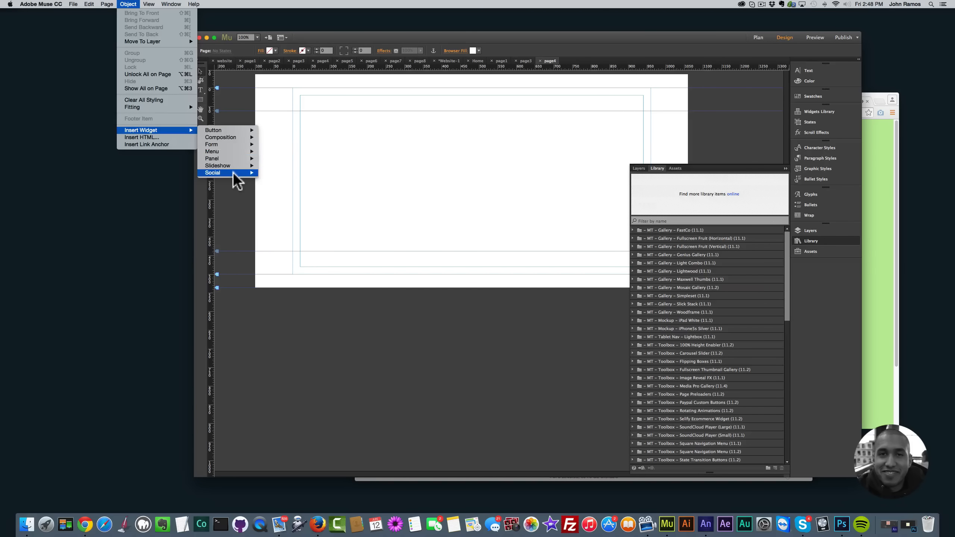
{"action": "mouse_move", "coordinate": [237, 167]}
{"action": "left_click", "coordinate": [293, 180]}
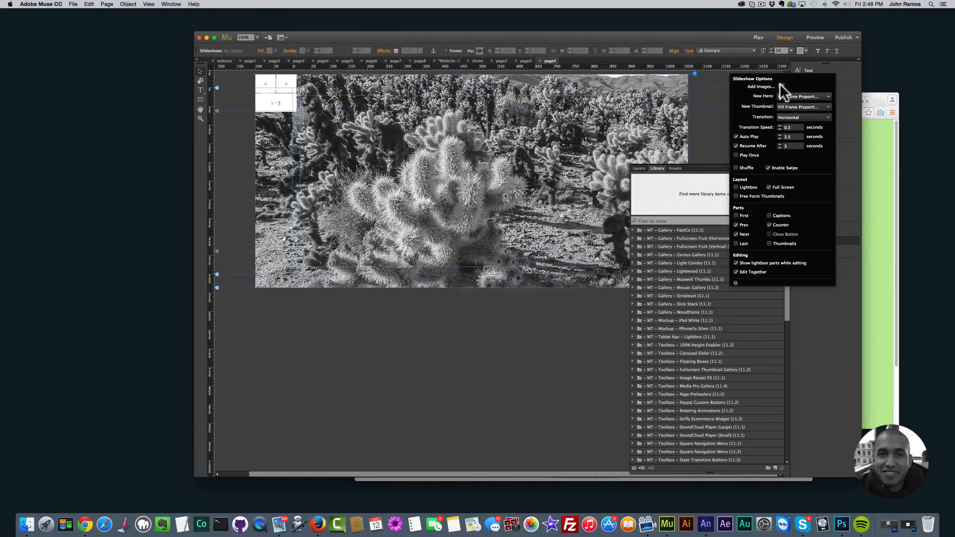
Fill page4's slideshow with the black-and-white version of the snow photo and disable its Prev, Next and Counter parts
{"action": "left_click", "coordinate": [779, 85]}
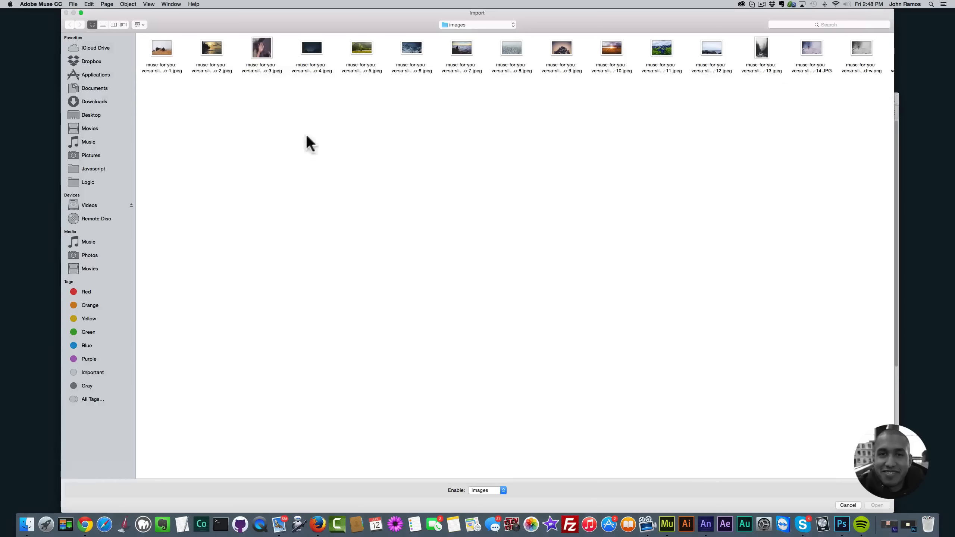
{"action": "double_click", "coordinate": [864, 46]}
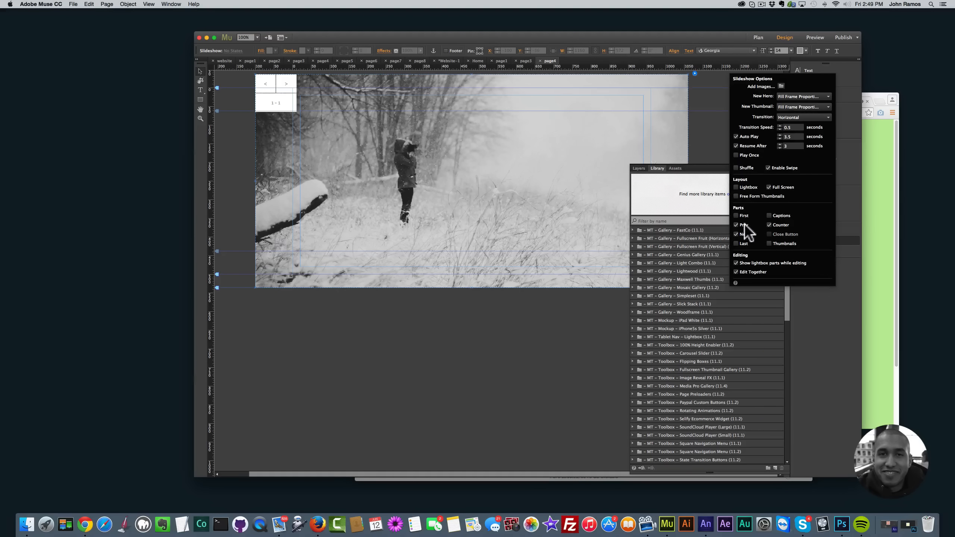
{"action": "left_click", "coordinate": [768, 224]}
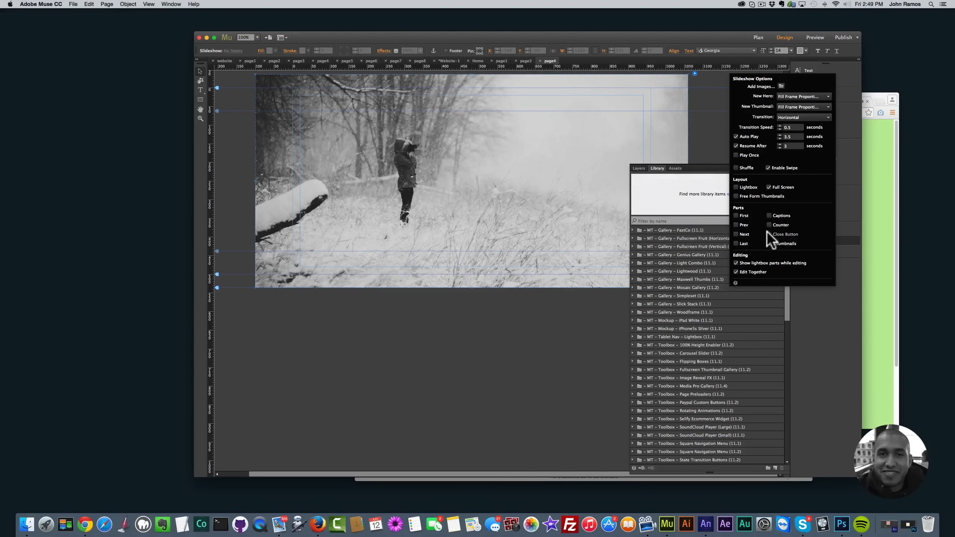
Copy the placeholder text frame from the existing page8 onto page4, placing it over the photo's upper right at X 476, Y 0
{"action": "left_click", "coordinate": [395, 61]}
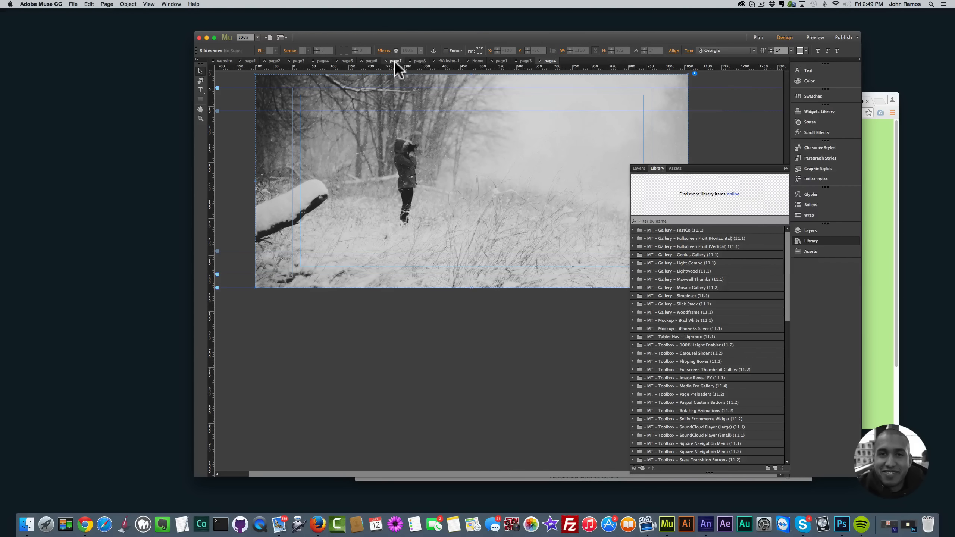
{"action": "left_click", "coordinate": [418, 61]}
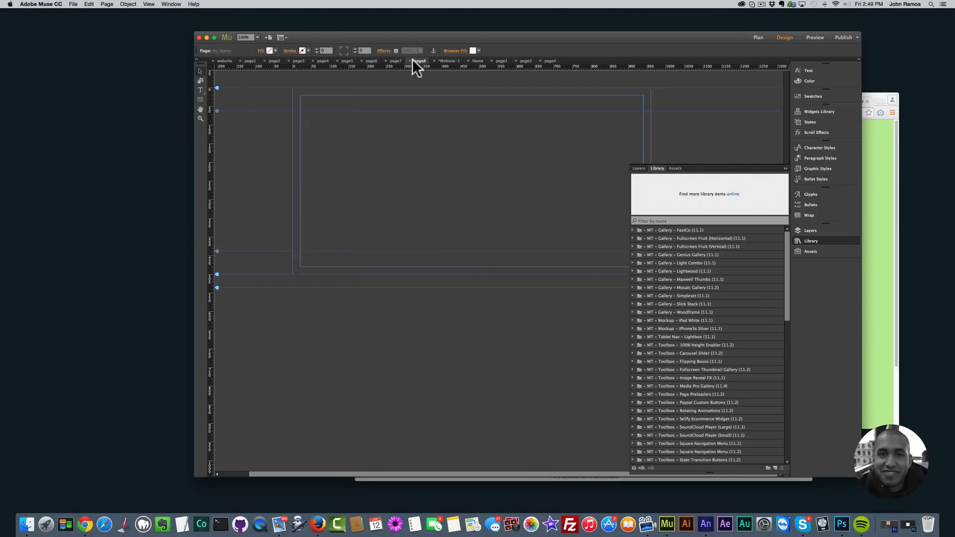
{"action": "left_click", "coordinate": [532, 125]}
{"action": "key", "text": "super+c"}
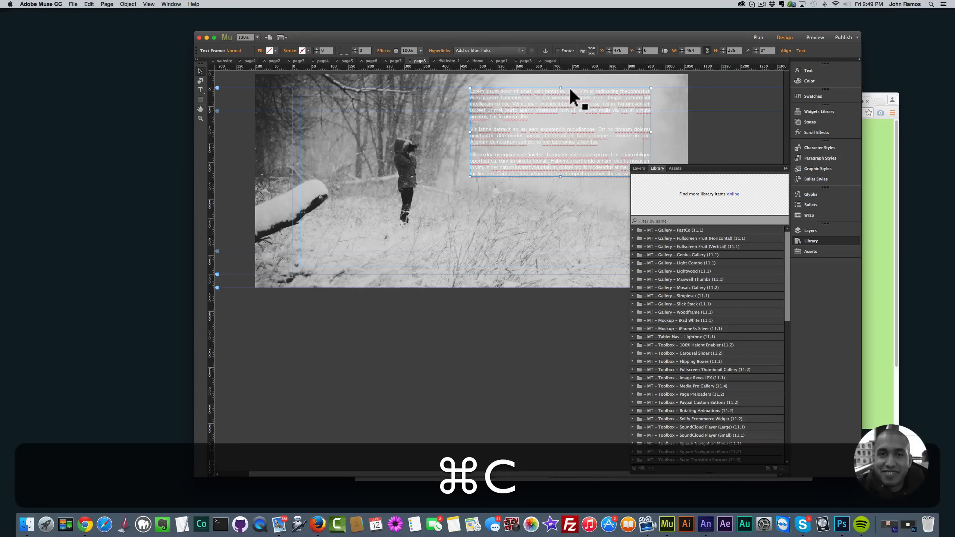
{"action": "left_click", "coordinate": [550, 61]}
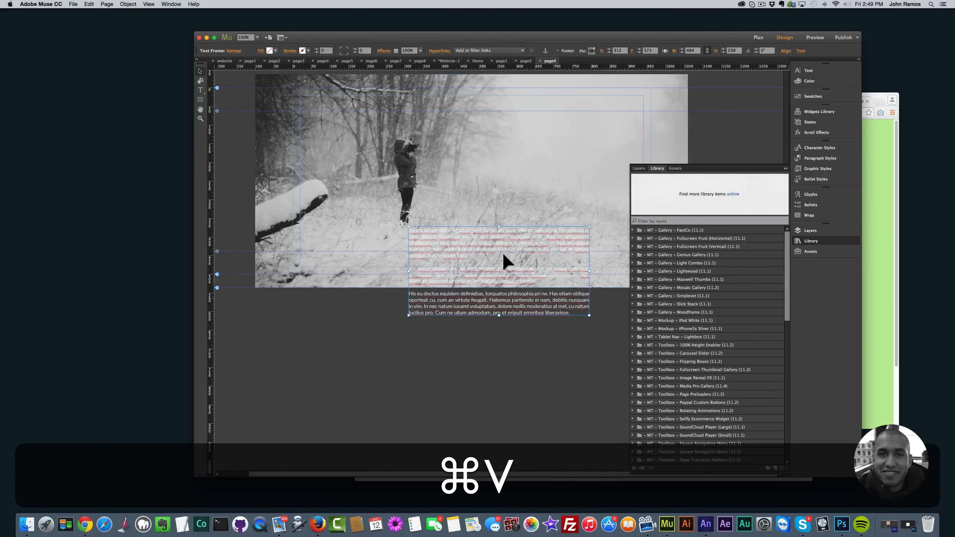
{"action": "left_click_drag", "start_coordinate": [506, 261], "coordinate": [542, 161]}
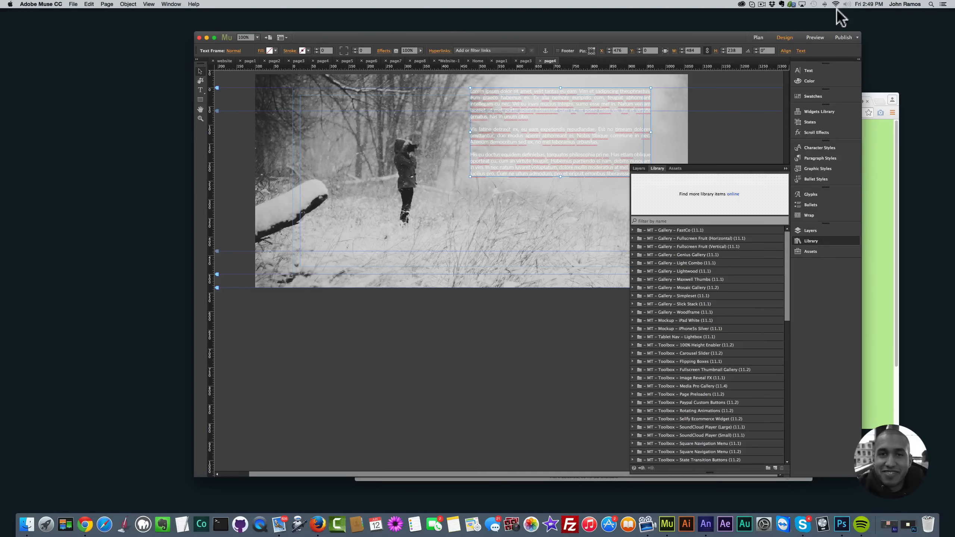
Open page4 from the site plan and preview it in the browser
{"action": "left_click", "coordinate": [758, 37]}
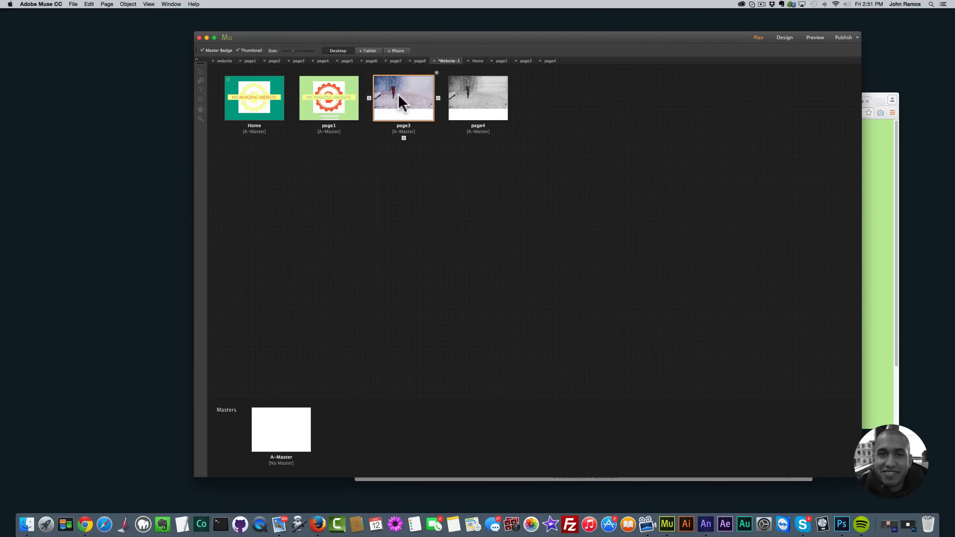
{"action": "double_click", "coordinate": [399, 94]}
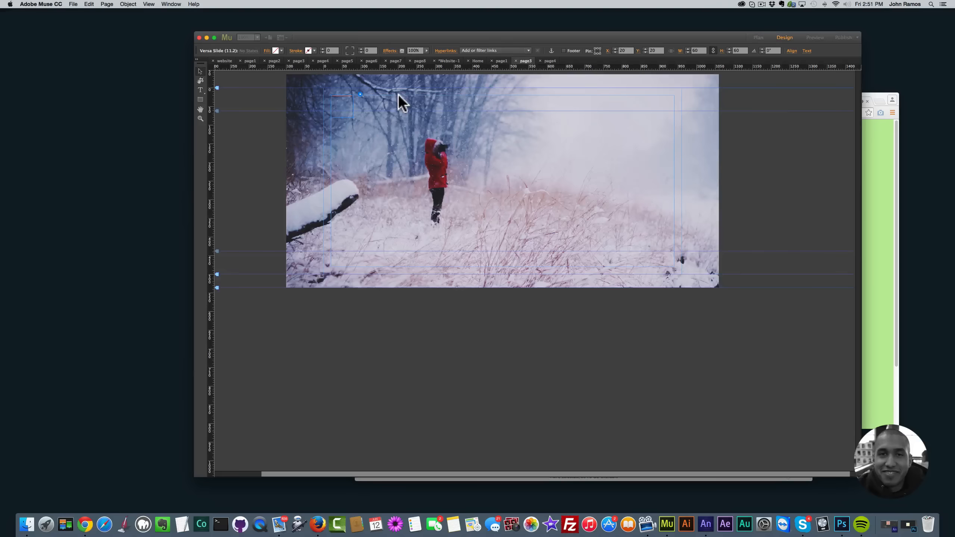
{"action": "left_click", "coordinate": [756, 37]}
{"action": "double_click", "coordinate": [460, 103]}
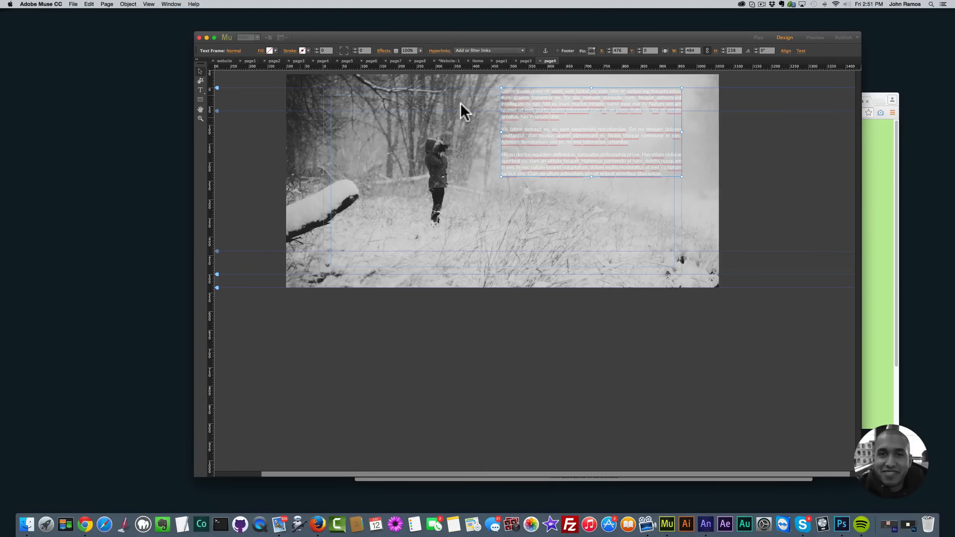
{"action": "key", "text": "shift+super+e"}
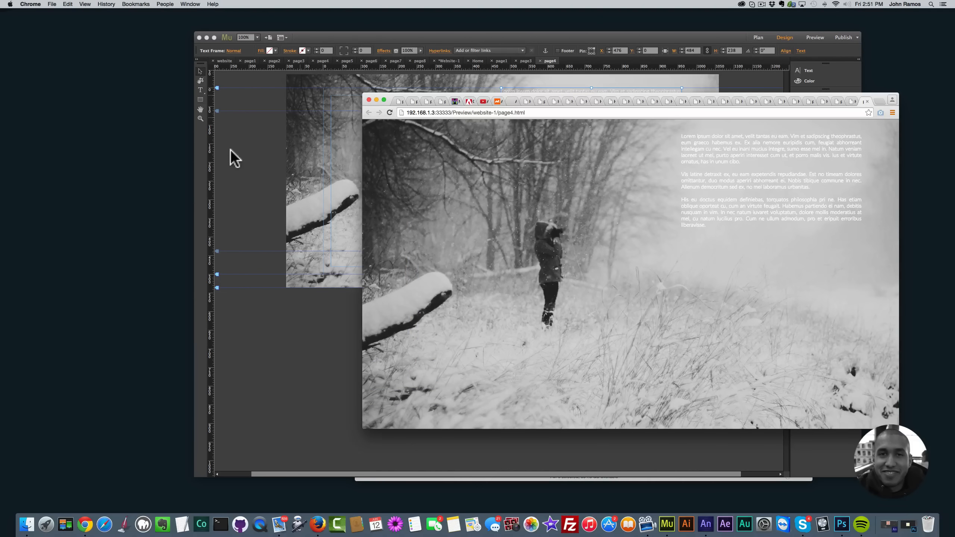
{"action": "left_click", "coordinate": [237, 141]}
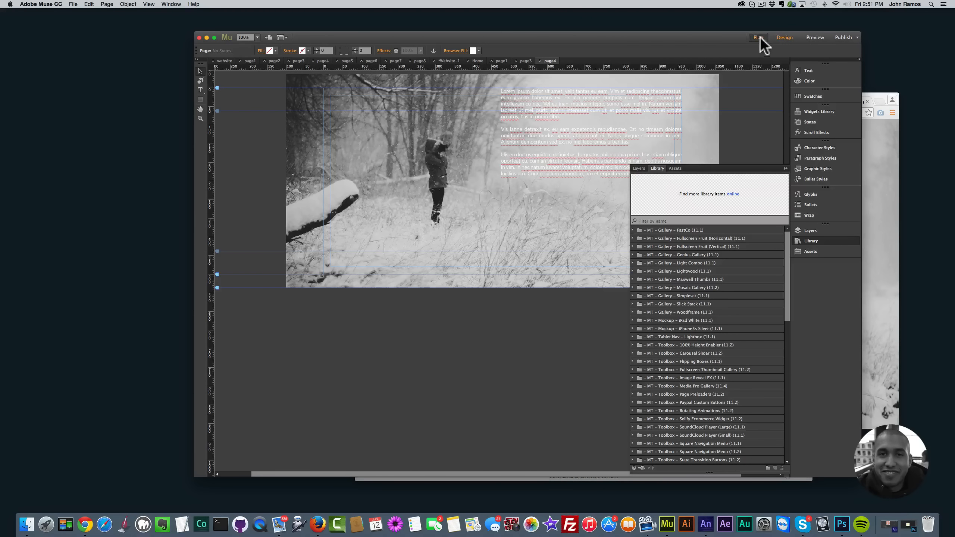
Open page3, preview it in the browser and toggle the slide to page4 with its round menu button
{"action": "left_click", "coordinate": [760, 38]}
{"action": "double_click", "coordinate": [405, 99]}
{"action": "key", "text": "shift+super+e"}
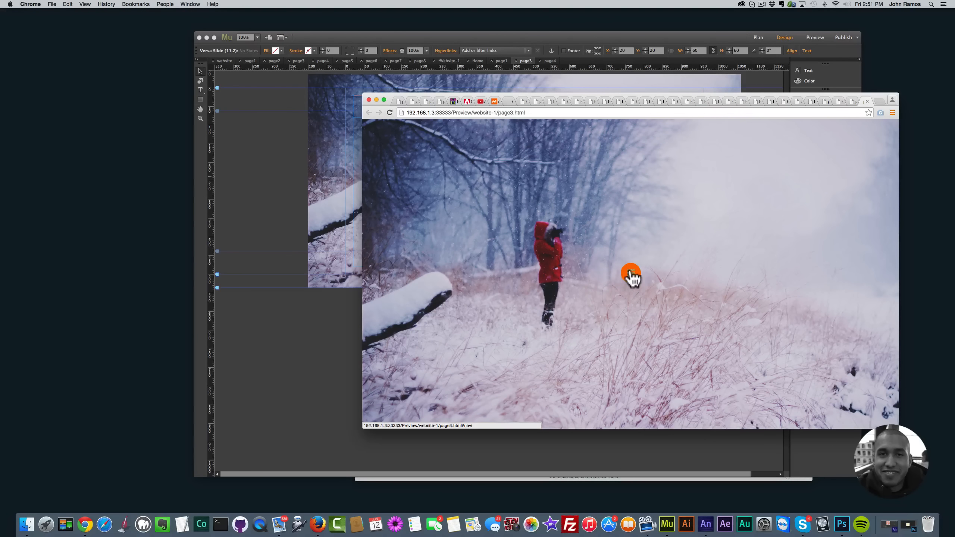
{"action": "left_click", "coordinate": [635, 279]}
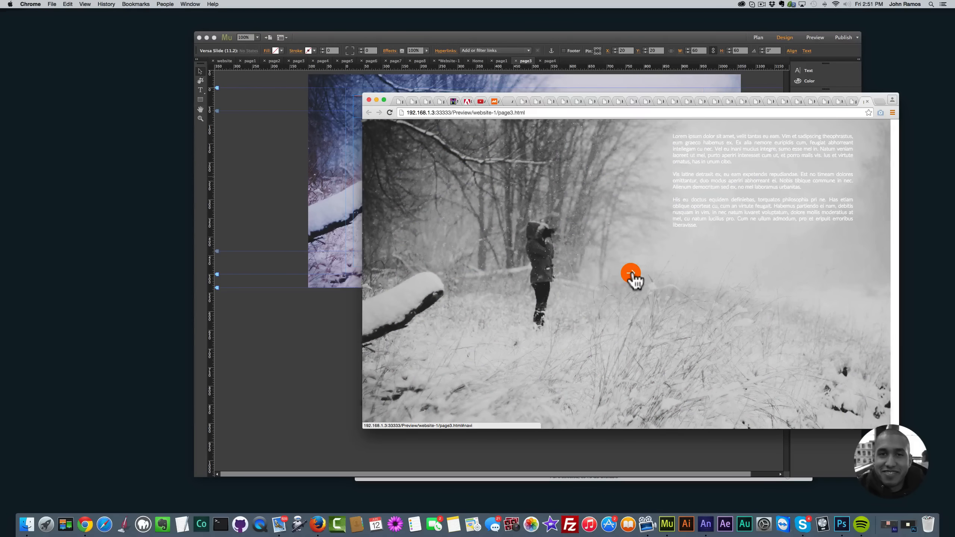
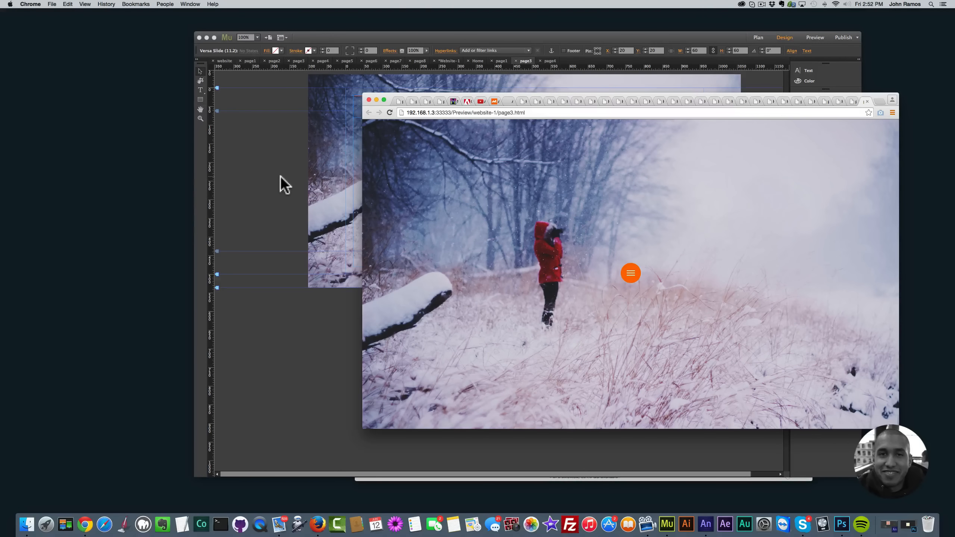
{"action": "left_click", "coordinate": [631, 274]}
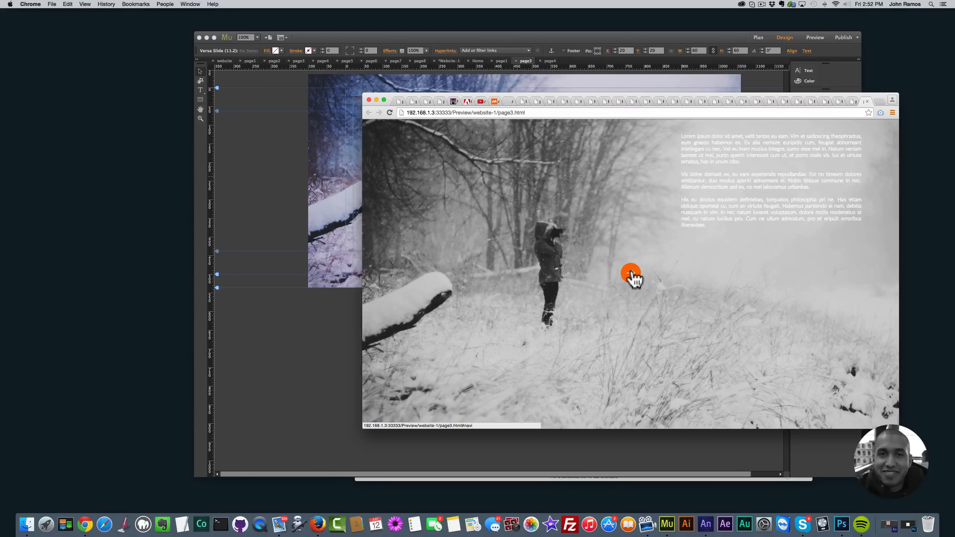
{"action": "left_click", "coordinate": [269, 169]}
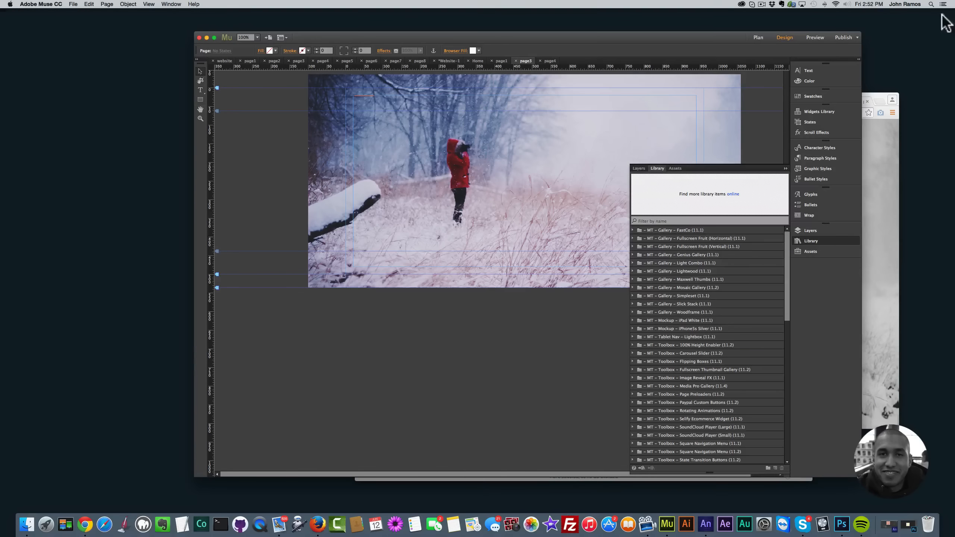
Set page3's browser fill to pale yellow (R=255 G=255 B=157) and play the slide transition in a browser preview
{"action": "left_click", "coordinate": [759, 37]}
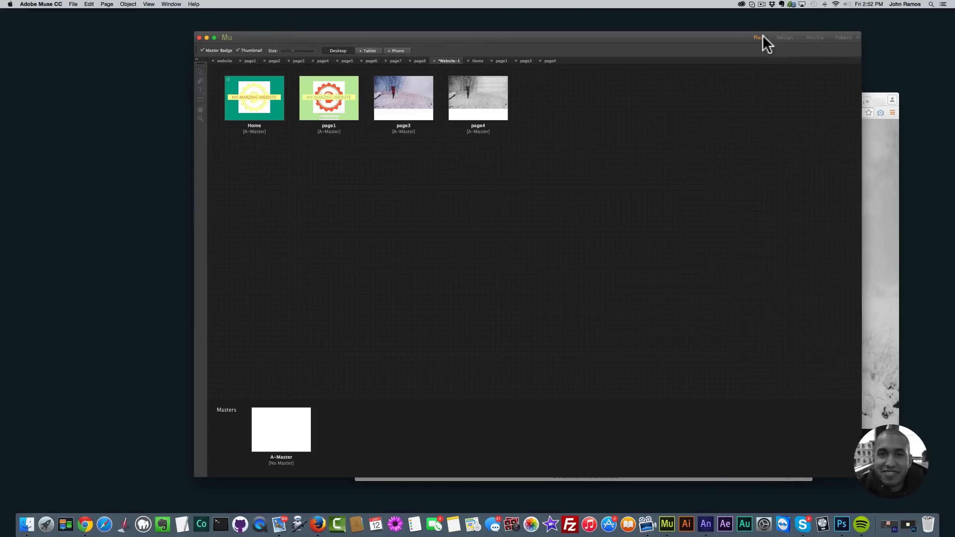
{"action": "double_click", "coordinate": [403, 107]}
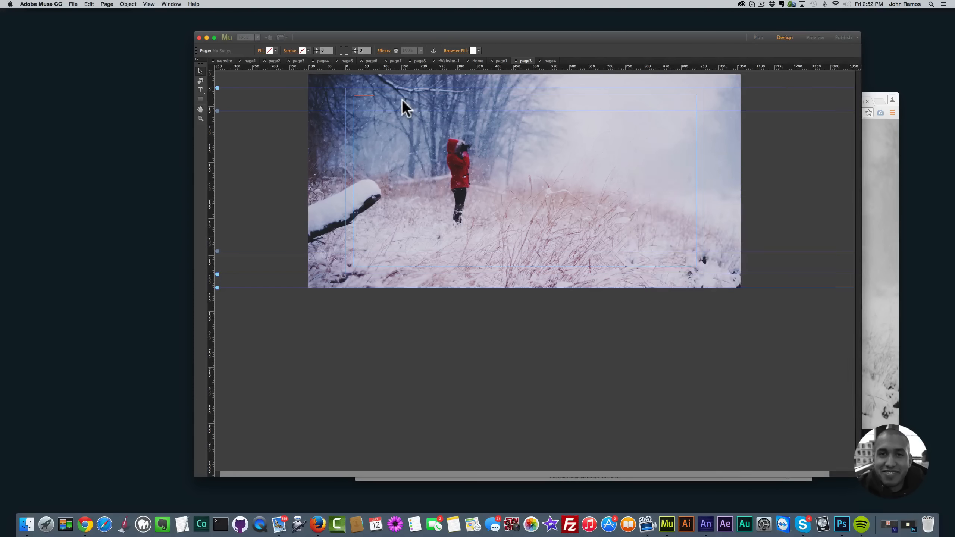
{"action": "left_click", "coordinate": [479, 50]}
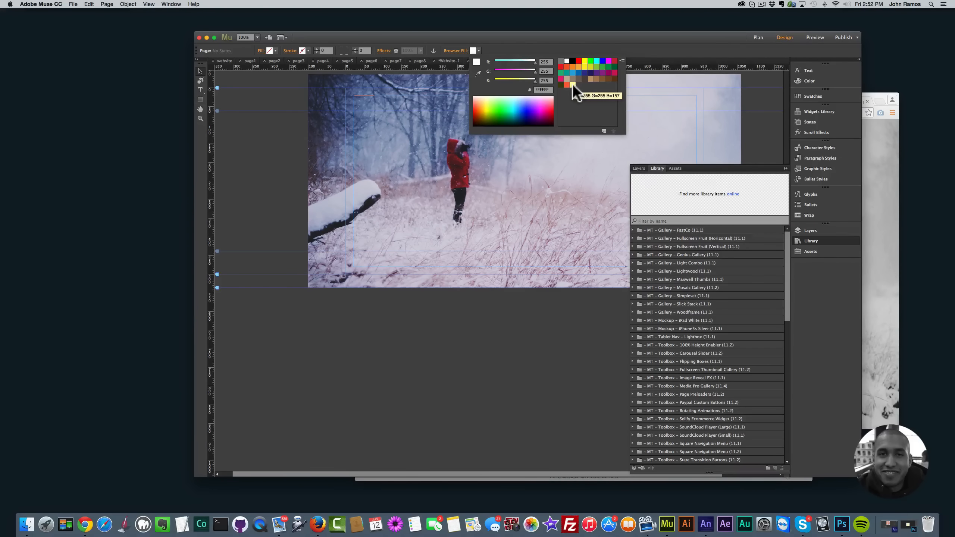
{"action": "left_click", "coordinate": [763, 137]}
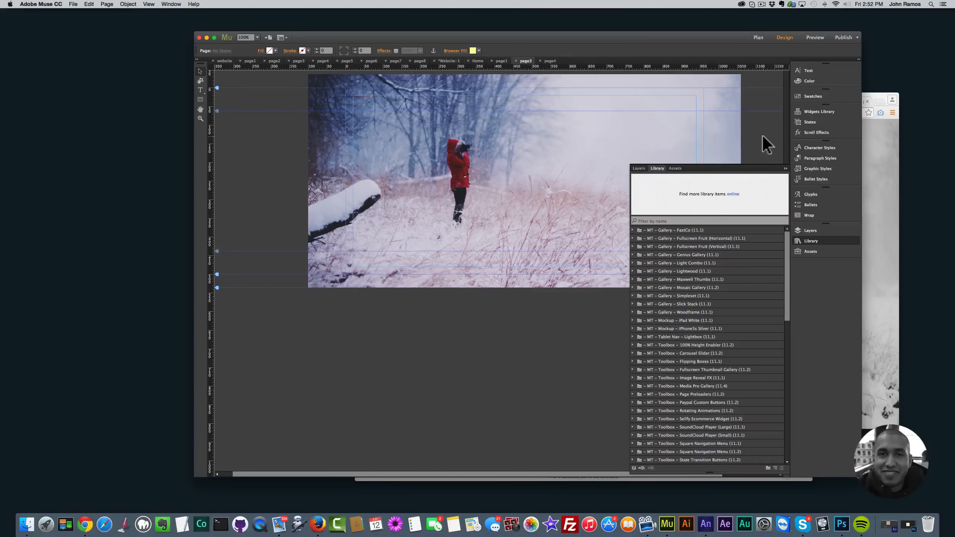
{"action": "key", "text": "shift+super+e"}
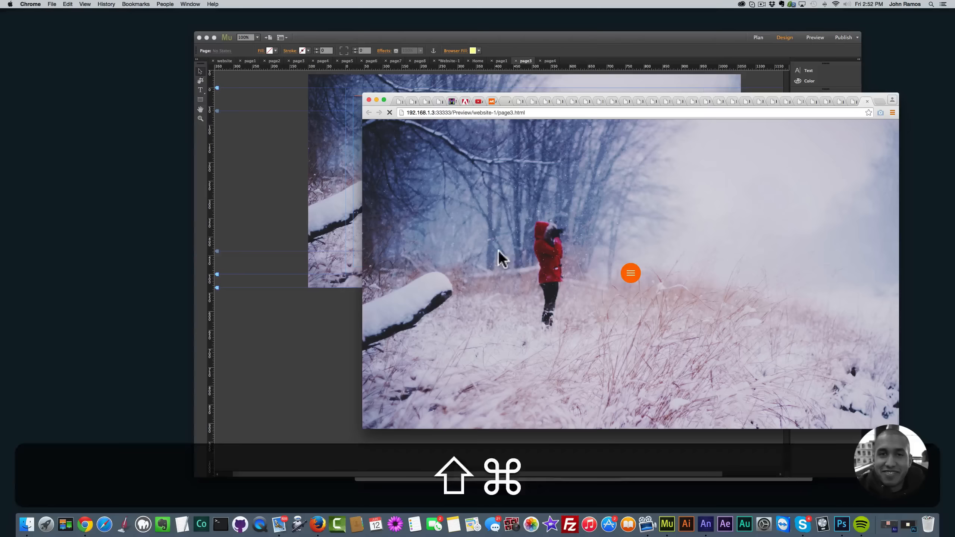
{"action": "left_click", "coordinate": [634, 278]}
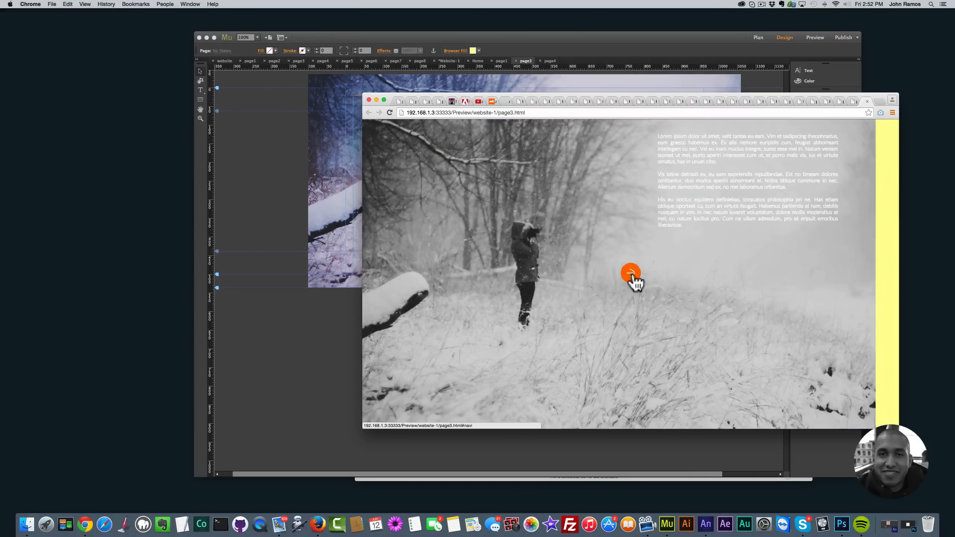
{"action": "left_click", "coordinate": [224, 139]}
Set page3's Versa Slide transition direction to Slide from Top Right and play it in a browser preview
{"action": "left_click", "coordinate": [374, 101]}
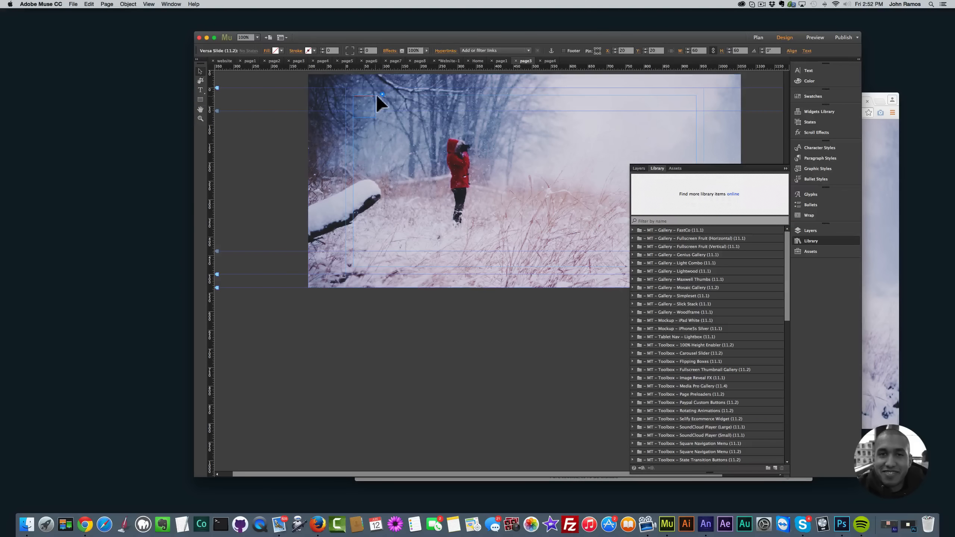
{"action": "left_click", "coordinate": [382, 94]}
{"action": "left_click", "coordinate": [498, 322]}
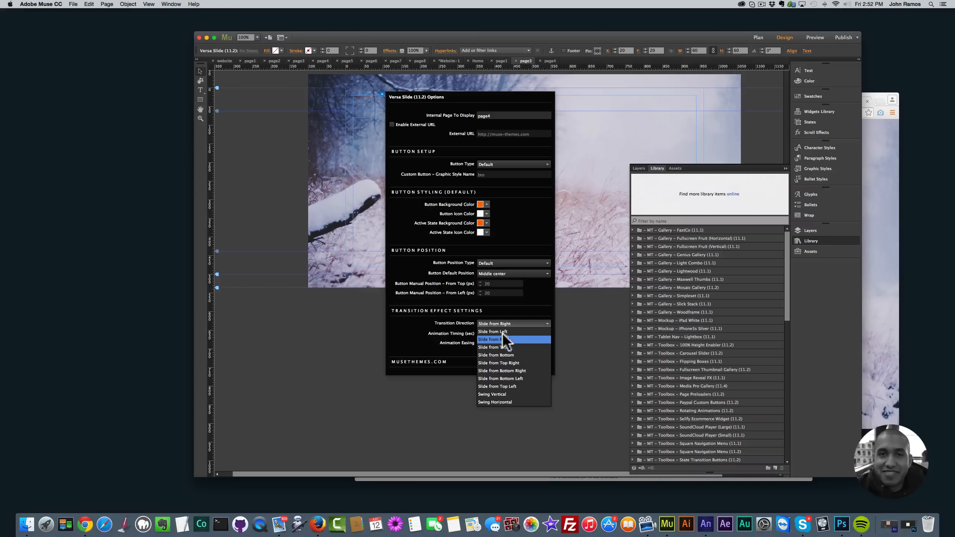
{"action": "left_click", "coordinate": [509, 362]}
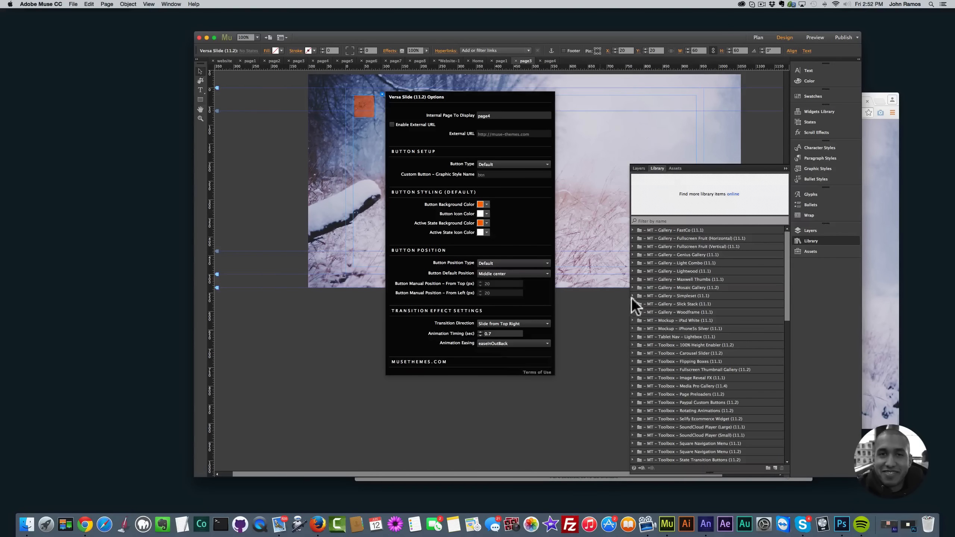
{"action": "left_click", "coordinate": [574, 313]}
{"action": "key", "text": "shift+super+e"}
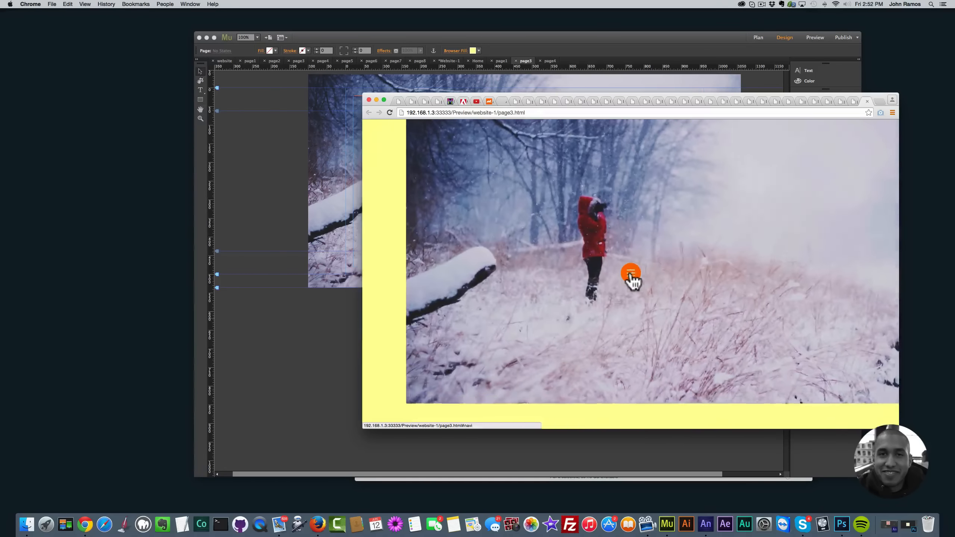
{"action": "left_click", "coordinate": [240, 187]}
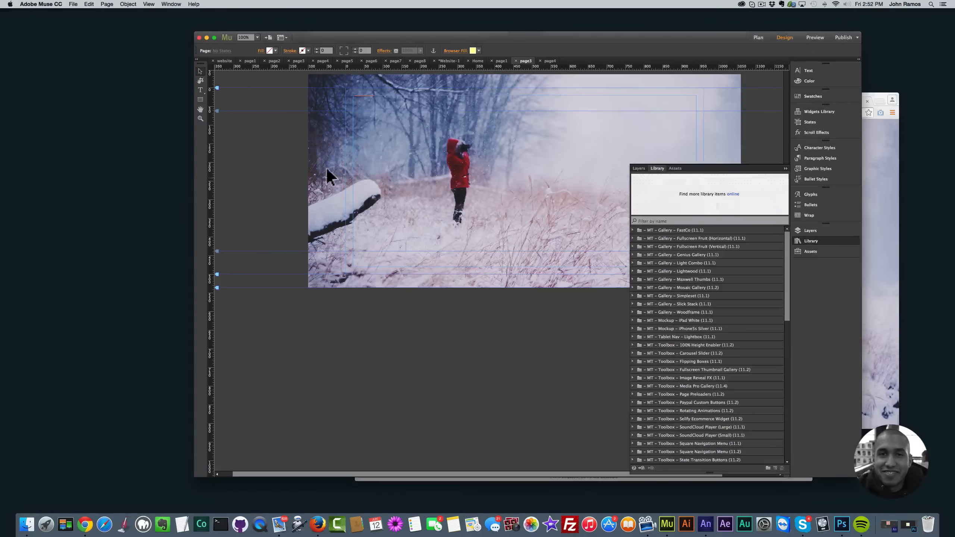
Add the Muse For You Twitter header photo PNG from the social media folder as page3's browser fill image
{"action": "left_click", "coordinate": [465, 52]}
{"action": "left_click", "coordinate": [479, 104]}
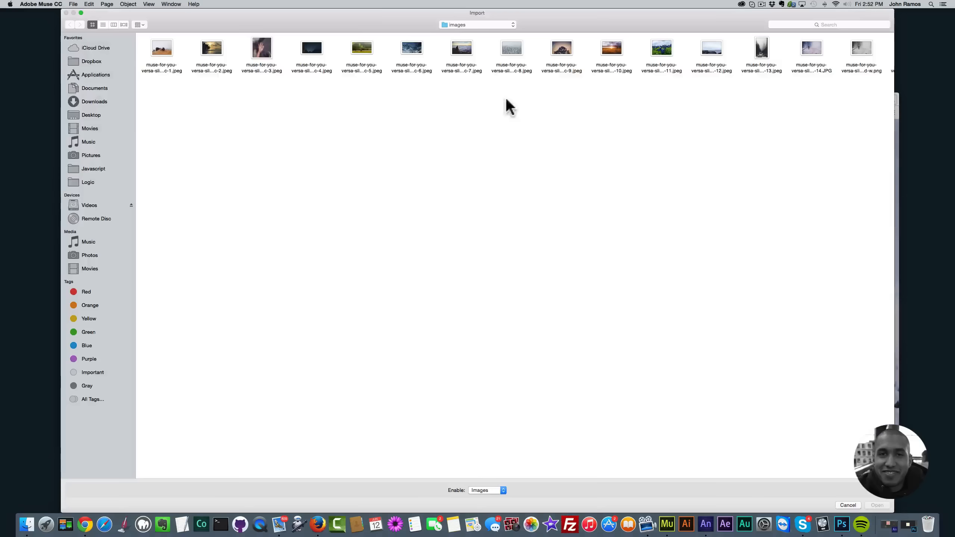
{"action": "left_click", "coordinate": [456, 23]}
{"action": "left_click", "coordinate": [476, 47]}
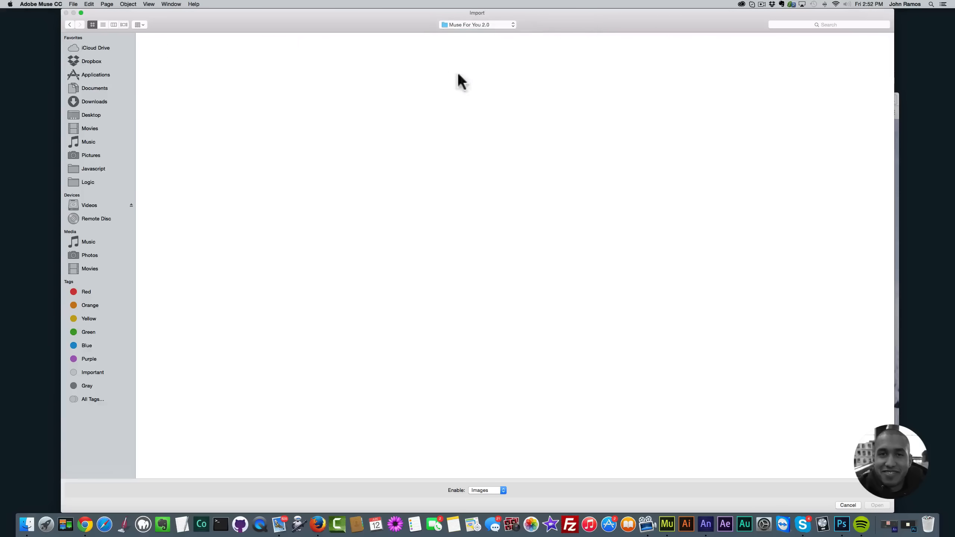
{"action": "double_click", "coordinate": [727, 98]}
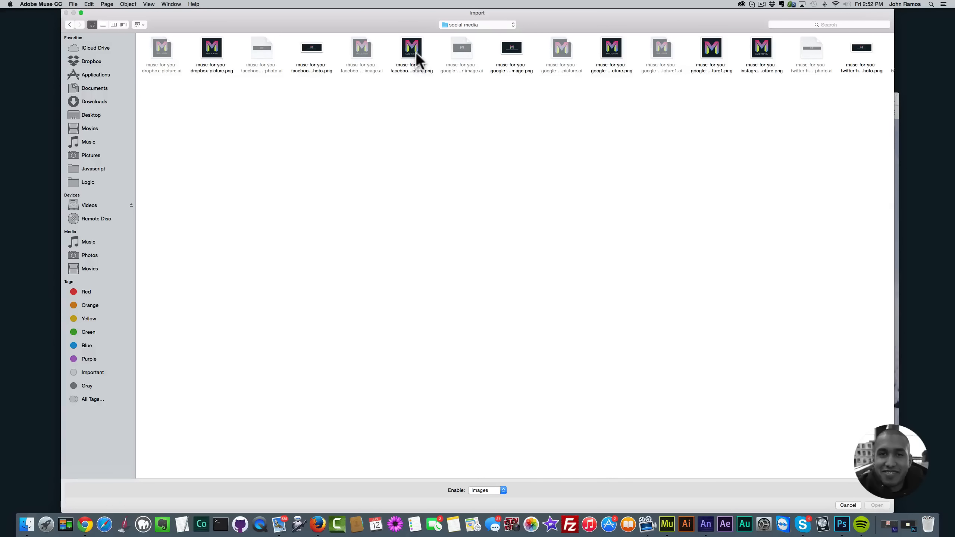
{"action": "left_click", "coordinate": [614, 49]}
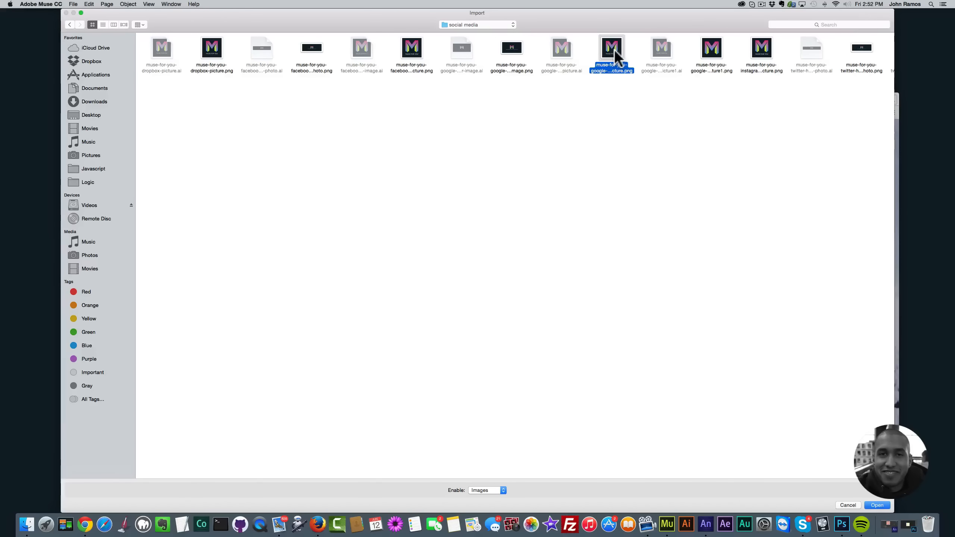
{"action": "double_click", "coordinate": [862, 48]}
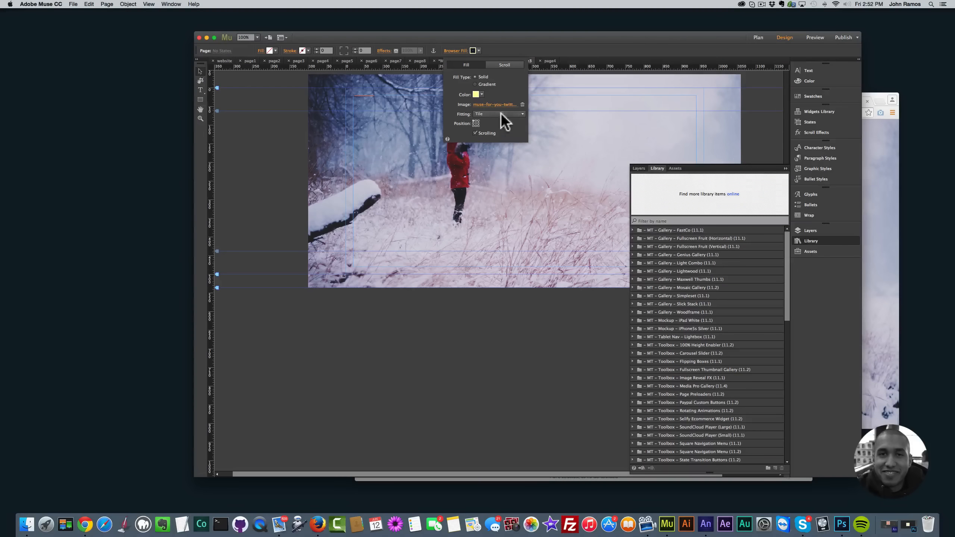
Set the browser fill image's fitting to Scale To Fill and check the slide transition in a browser preview
{"action": "left_click", "coordinate": [501, 113]}
{"action": "left_click", "coordinate": [493, 127]}
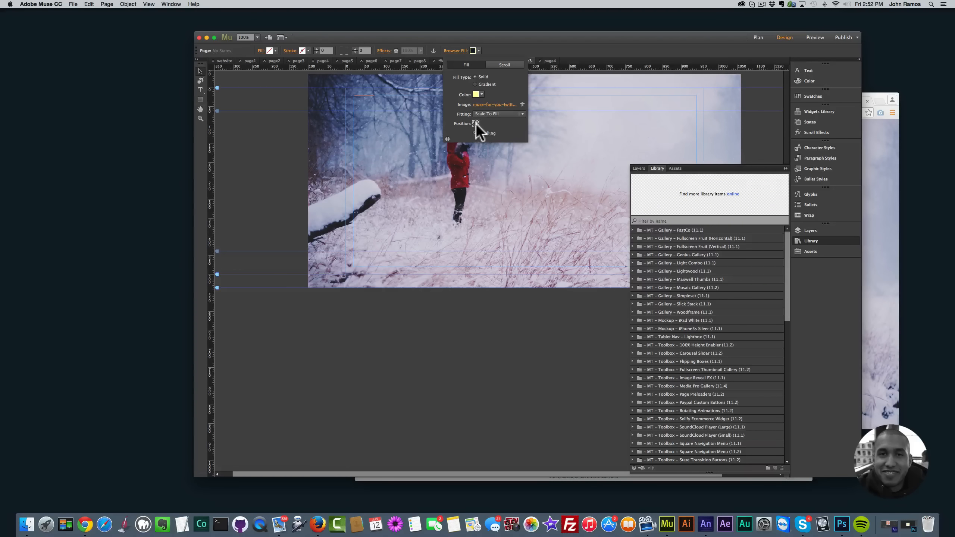
{"action": "left_click", "coordinate": [241, 171]}
{"action": "key", "text": "shift+super+e"}
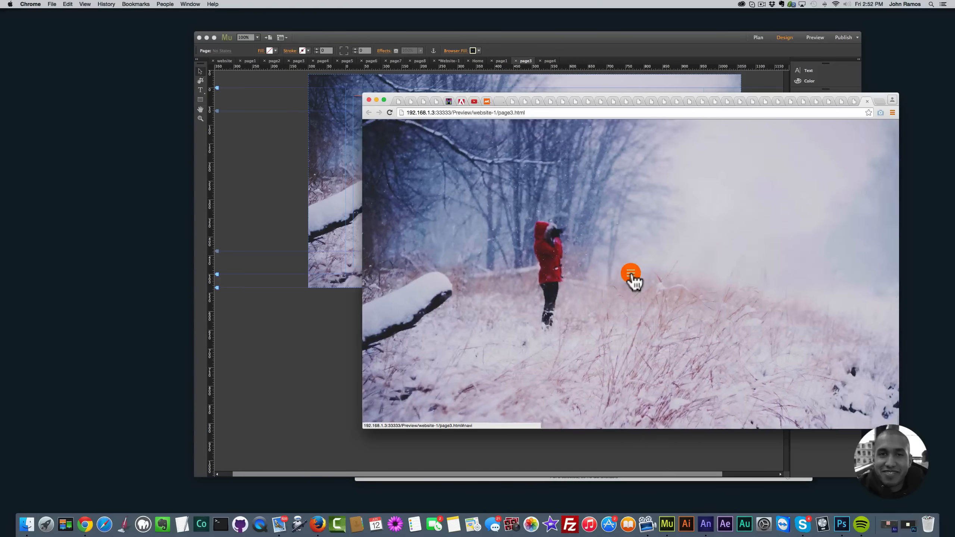
{"action": "left_click", "coordinate": [206, 259]}
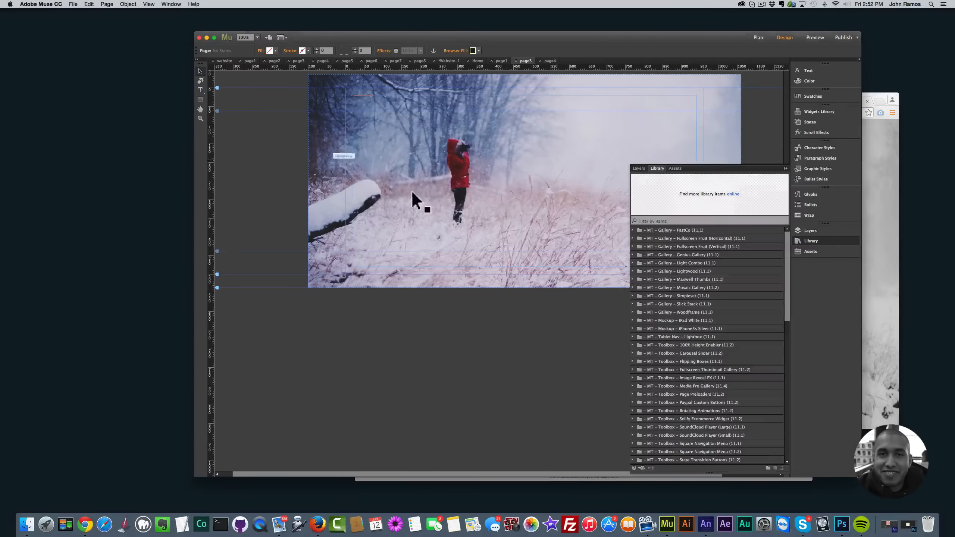
Set page3's Versa Slide transition direction to Slide from Top and play the transition in a browser preview
{"action": "left_click", "coordinate": [366, 95]}
{"action": "left_click", "coordinate": [383, 94]}
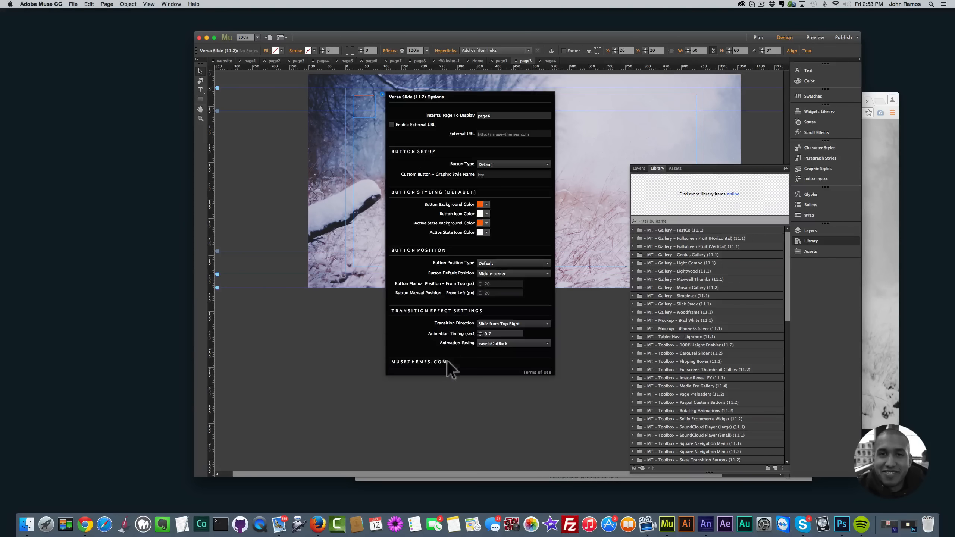
{"action": "left_click", "coordinate": [493, 323]}
{"action": "left_click", "coordinate": [502, 394]}
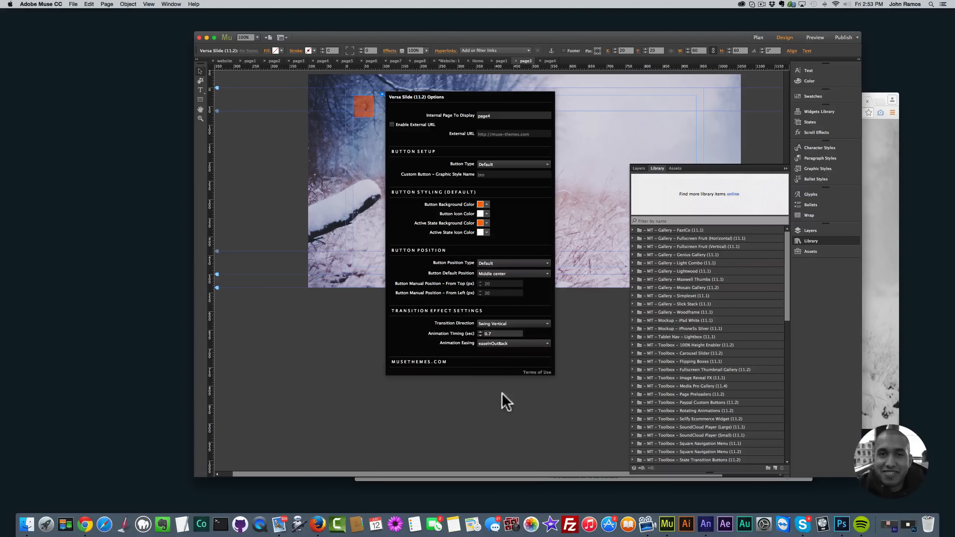
{"action": "left_click", "coordinate": [508, 324]}
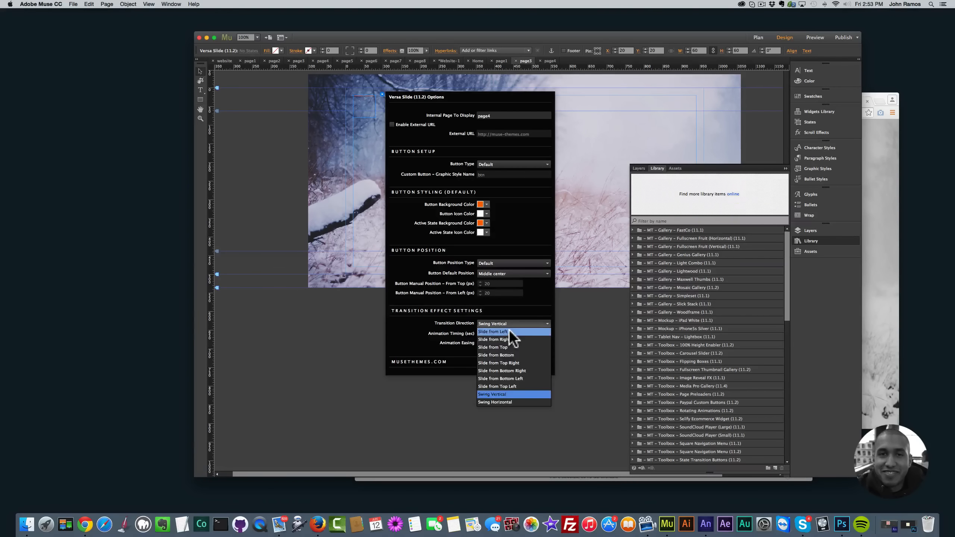
{"action": "left_click", "coordinate": [508, 348]}
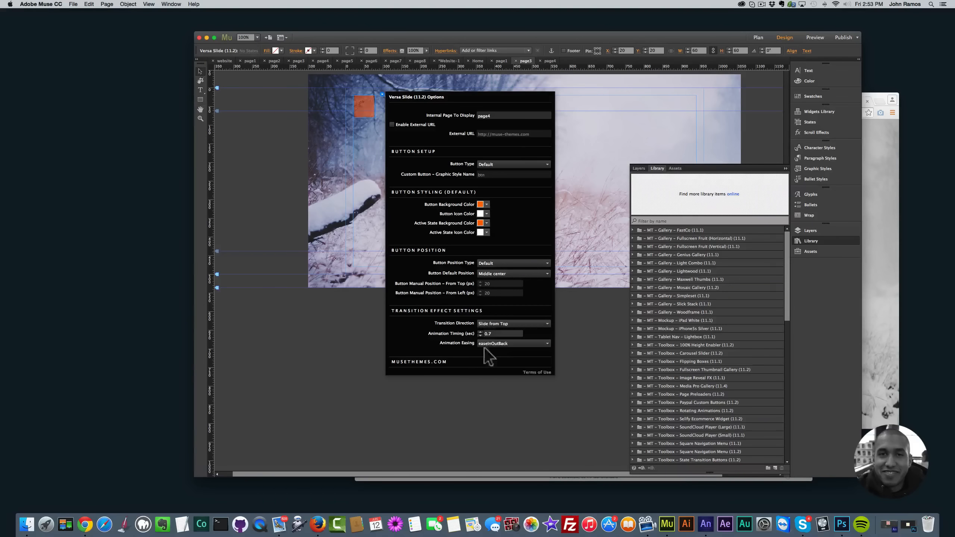
{"action": "left_click", "coordinate": [316, 327]}
{"action": "key", "text": "shift+super+e"}
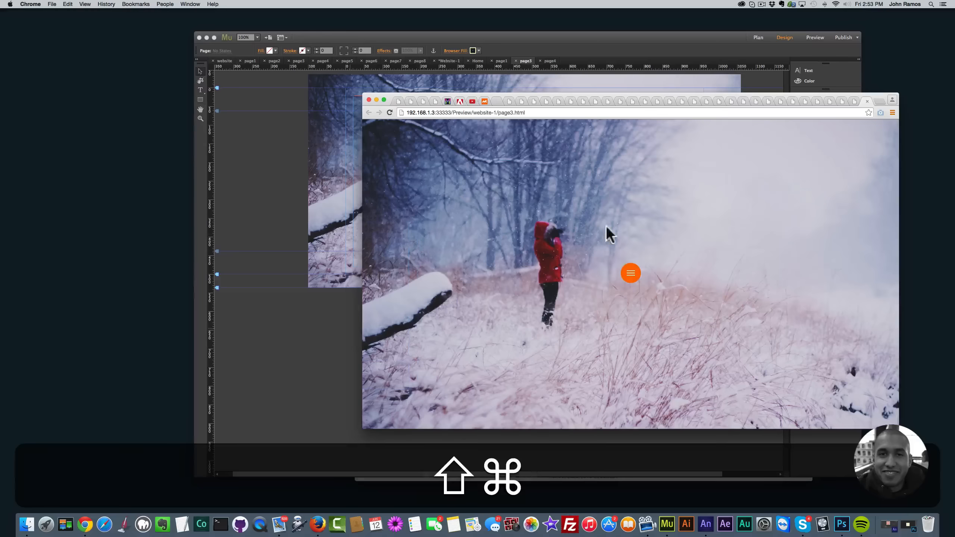
{"action": "left_click", "coordinate": [631, 277]}
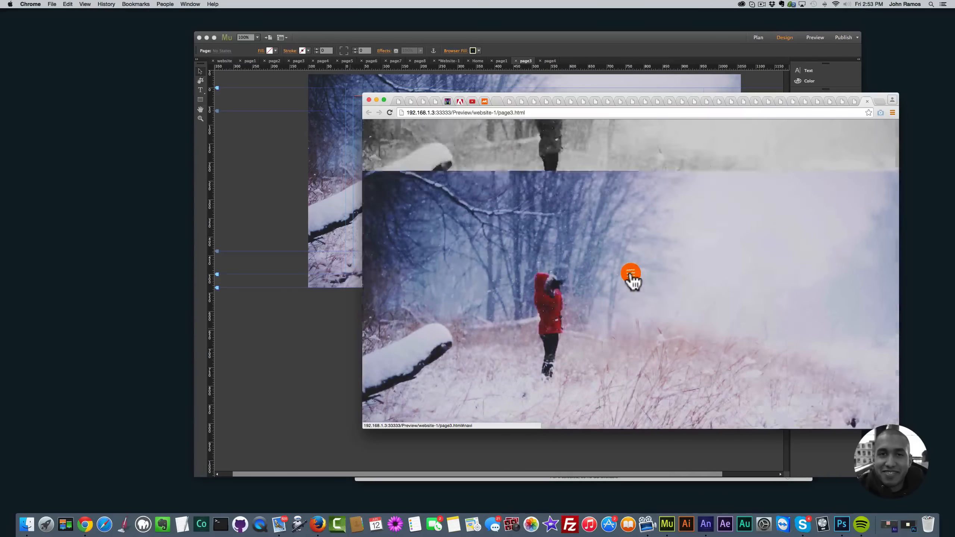
Replay page3's Slide from Top transition back and forth in the browser preview
{"action": "left_click", "coordinate": [631, 275]}
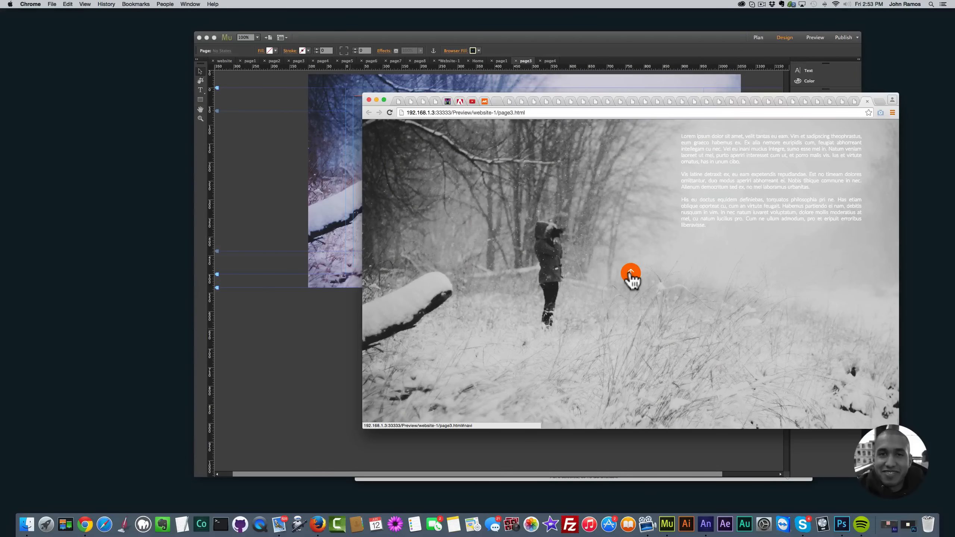
{"action": "left_click", "coordinate": [630, 275]}
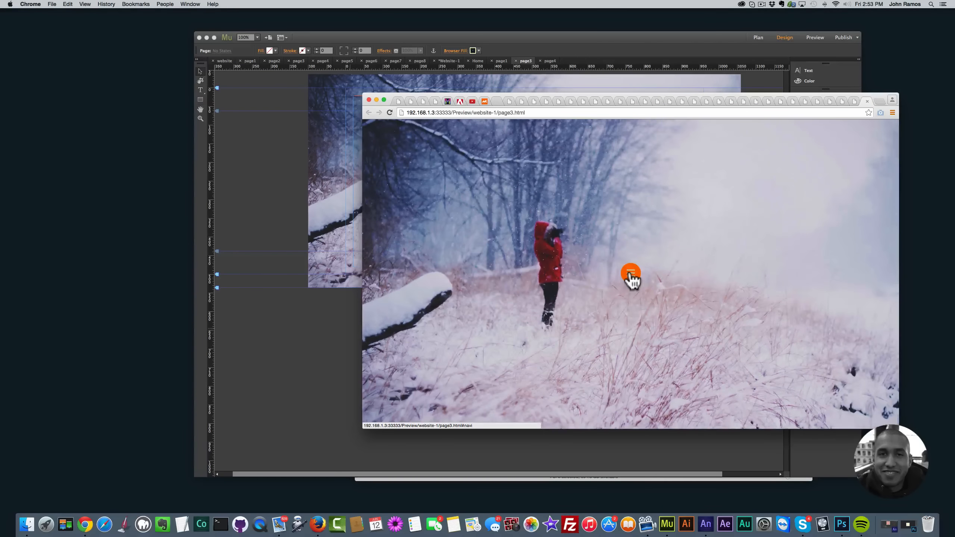
{"action": "left_click", "coordinate": [630, 275]}
{"action": "left_click", "coordinate": [631, 276]}
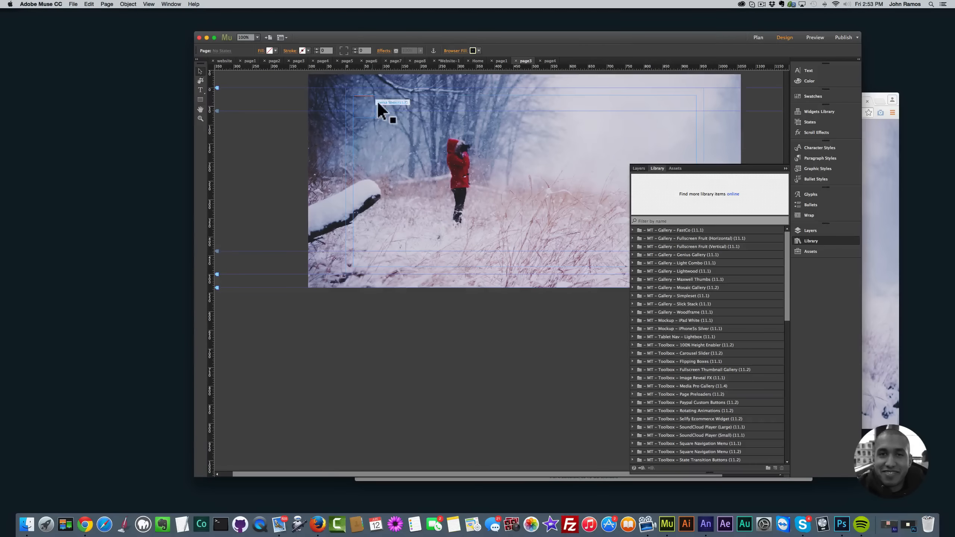
Set page3's Versa Slide transition direction to Slide from Bottom Left and play it in a browser preview
{"action": "left_click_drag", "start_coordinate": [378, 104], "coordinate": [381, 97]}
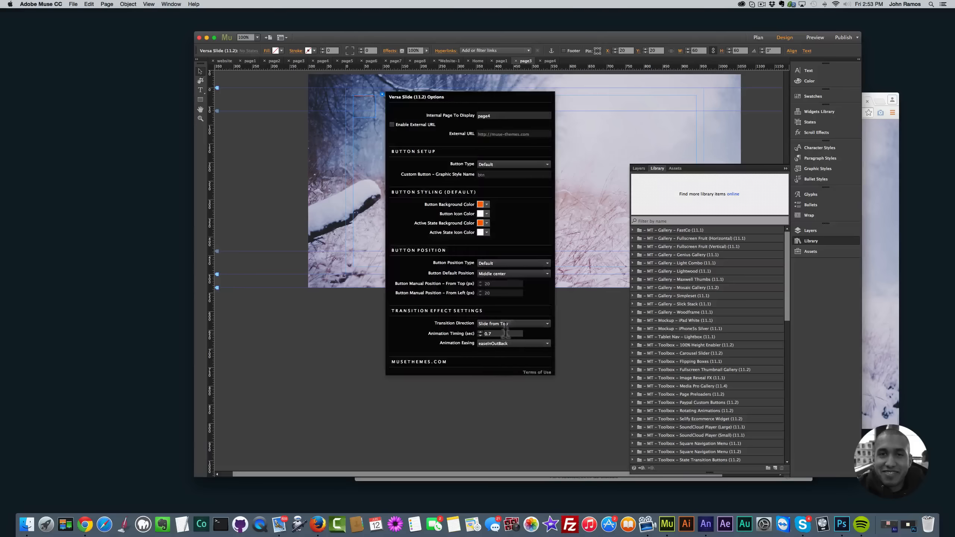
{"action": "left_click", "coordinate": [507, 325]}
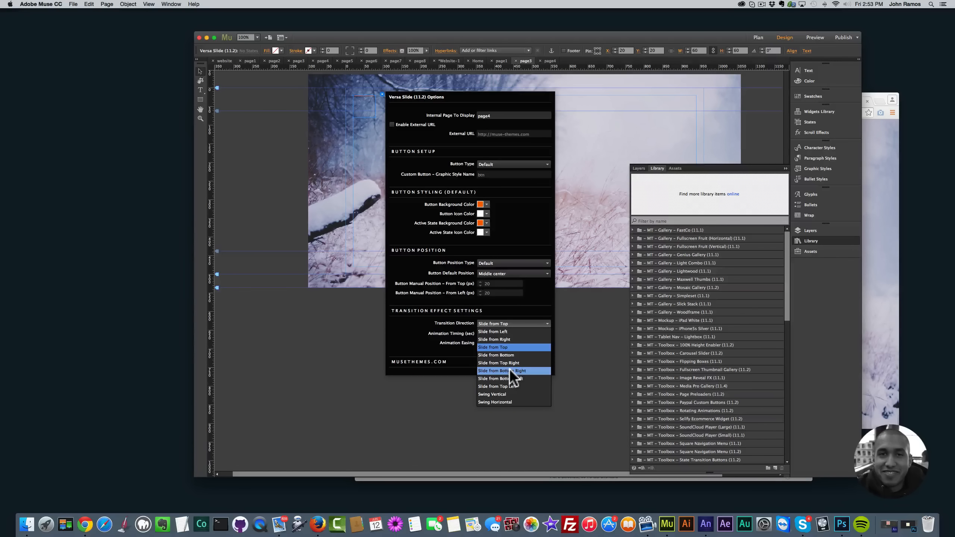
{"action": "left_click", "coordinate": [508, 379]}
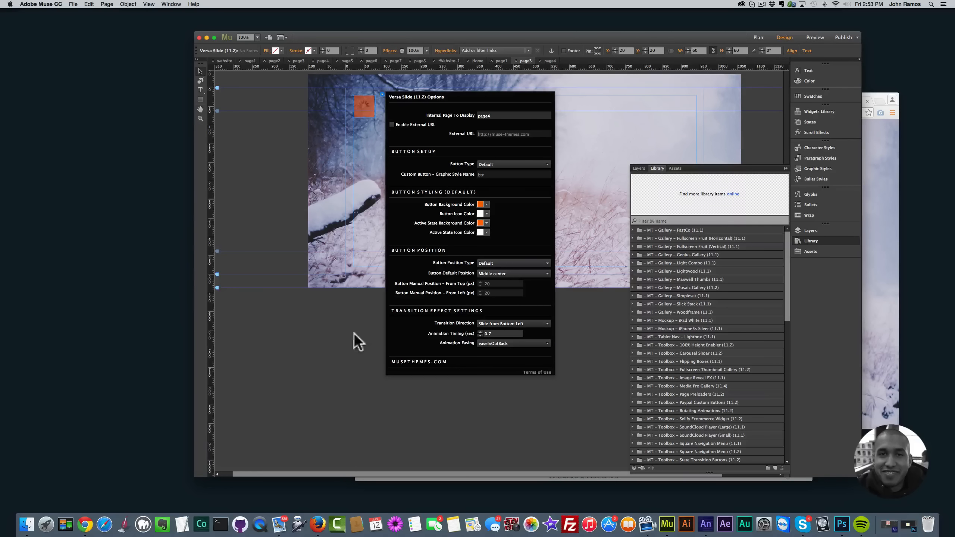
{"action": "left_click", "coordinate": [309, 318]}
{"action": "key", "text": "super+shift+e"}
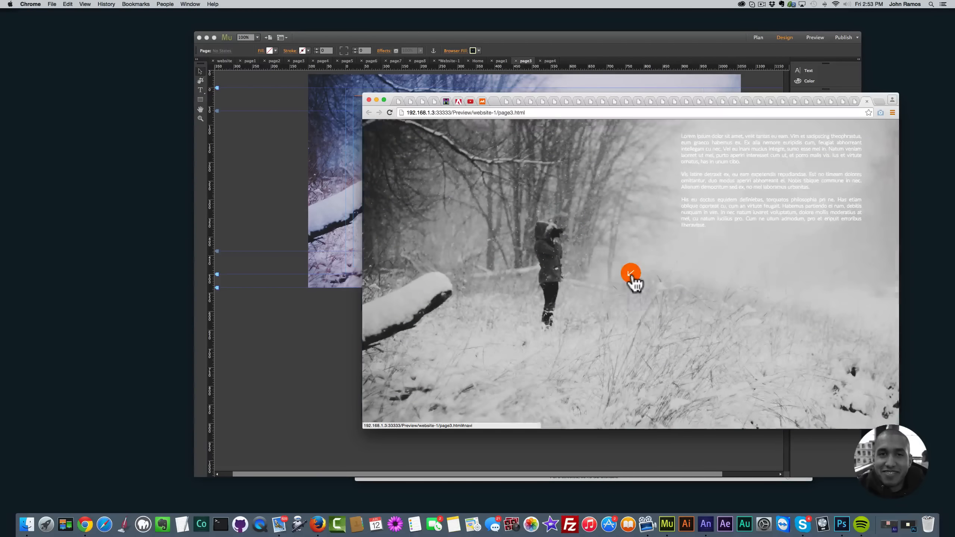
{"action": "left_click", "coordinate": [632, 276]}
Return to Muse and open the Home page from the site plan for editing
{"action": "left_click", "coordinate": [260, 234]}
{"action": "left_click", "coordinate": [758, 37]}
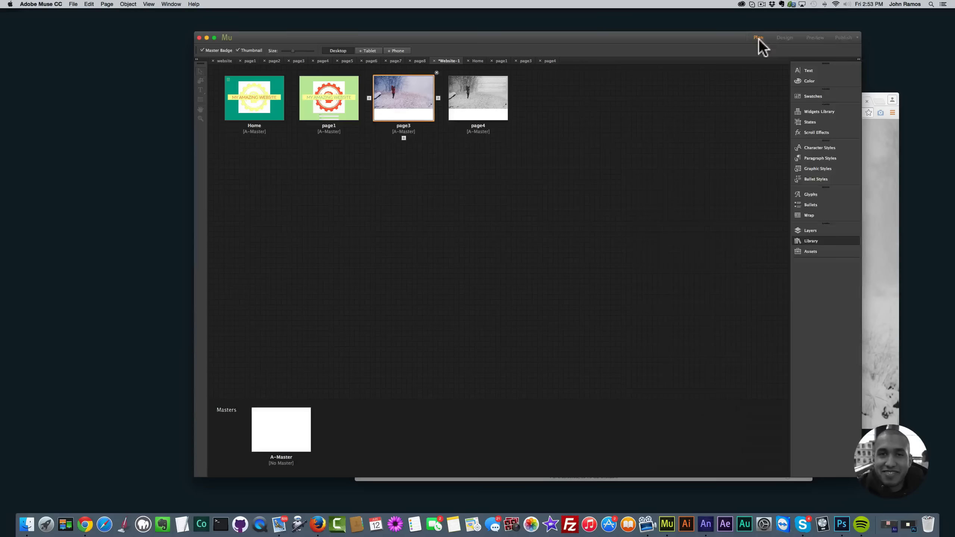
{"action": "left_click", "coordinate": [258, 109]}
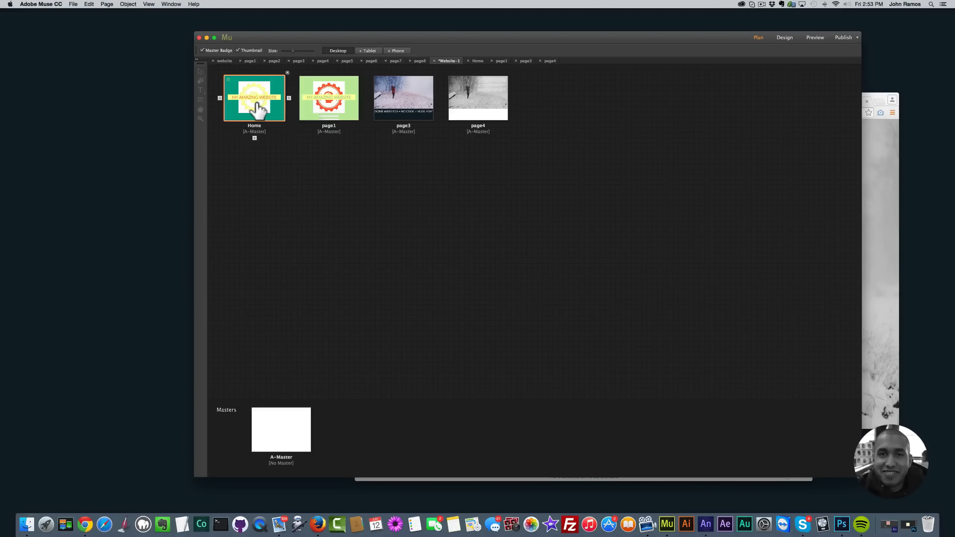
{"action": "double_click", "coordinate": [250, 102]}
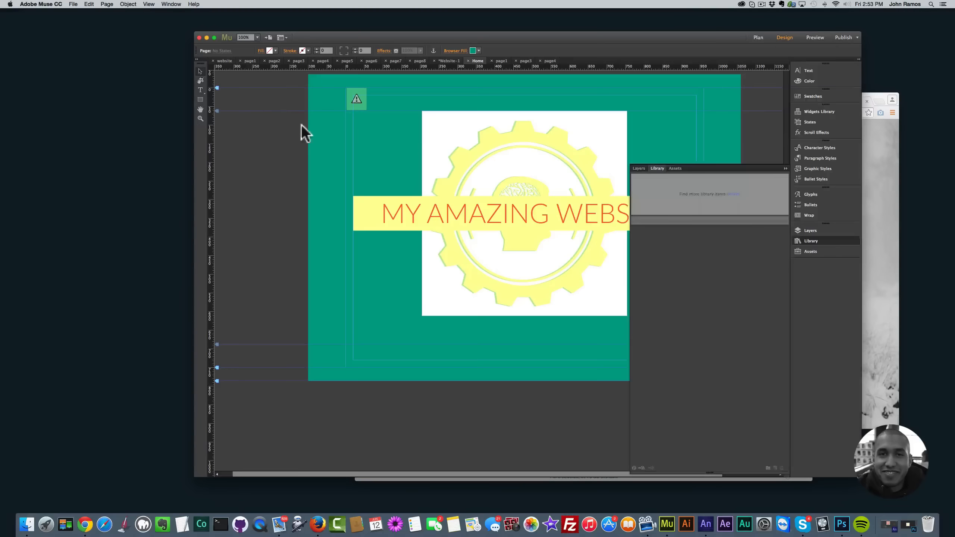
Examine the button type choices in the Home page's Versa Slide options
{"action": "left_click", "coordinate": [357, 99]}
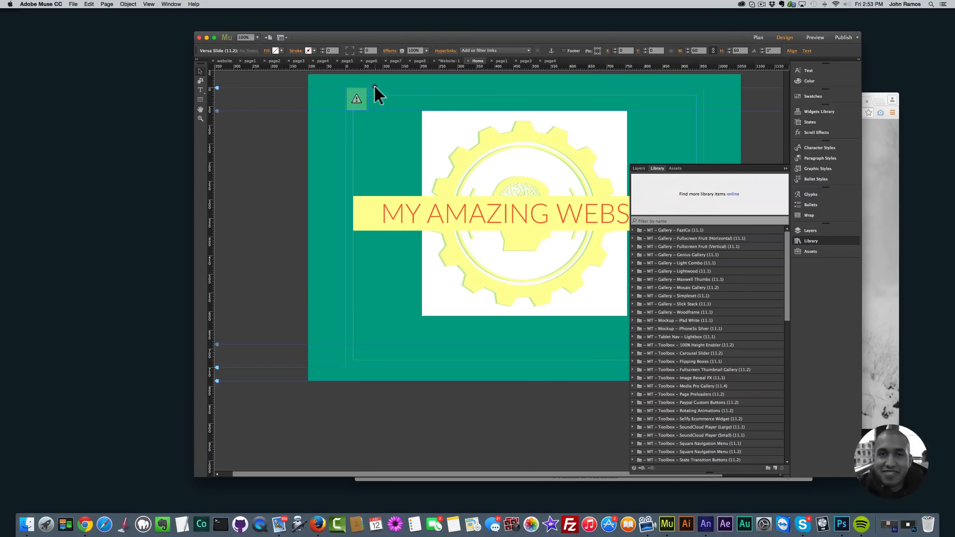
{"action": "left_click", "coordinate": [375, 87]}
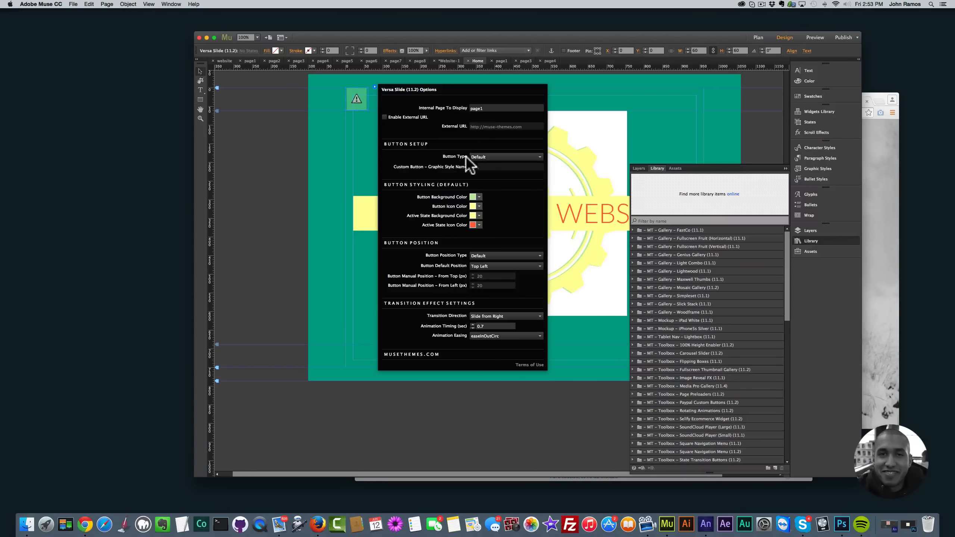
{"action": "left_click", "coordinate": [489, 158]}
{"action": "left_click", "coordinate": [443, 154]}
{"action": "left_click", "coordinate": [329, 164]}
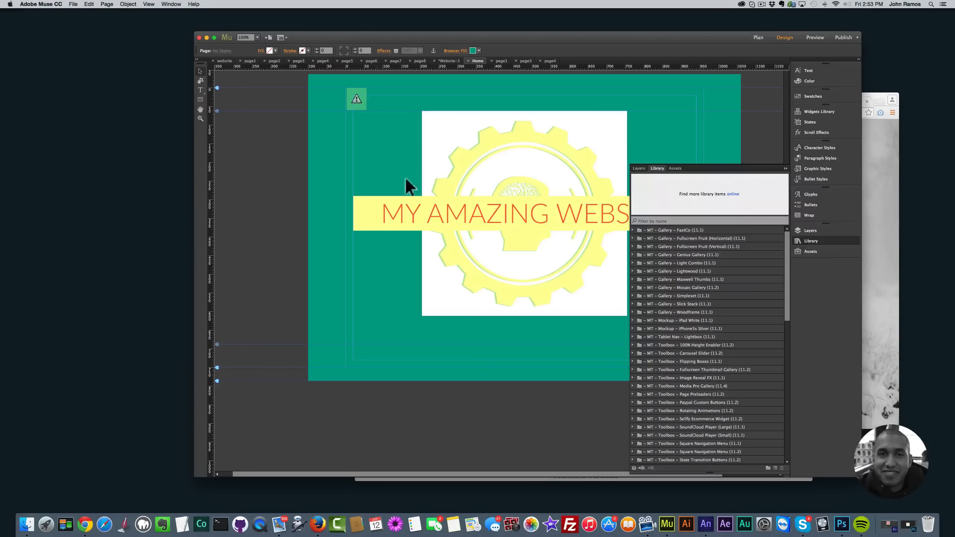
Draw a text frame about 100 by 95 px beside the Home logo, using the Muse-For-You-Thin-and-Thick icon font
{"action": "left_click", "coordinate": [832, 240]}
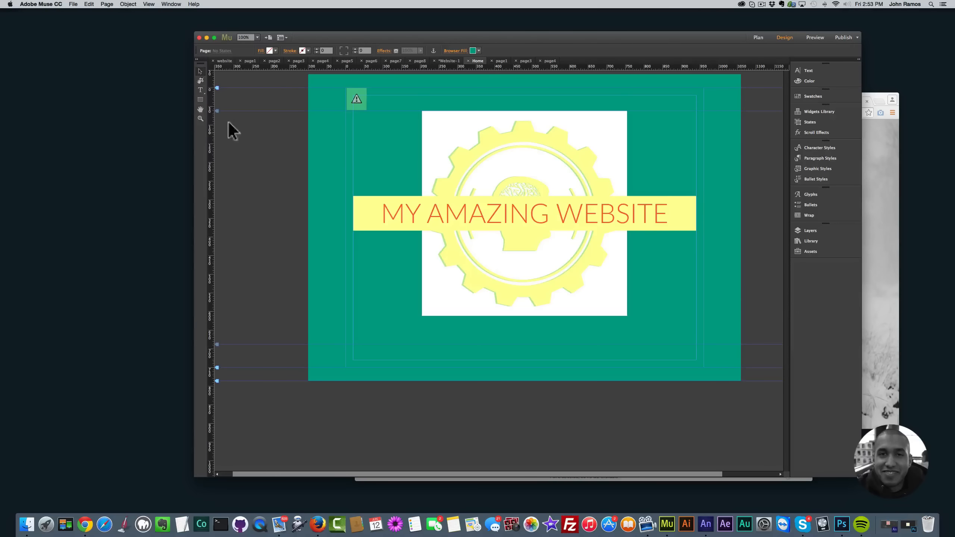
{"action": "left_click", "coordinate": [201, 90]}
{"action": "left_click_drag", "start_coordinate": [659, 125], "coordinate": [682, 162]}
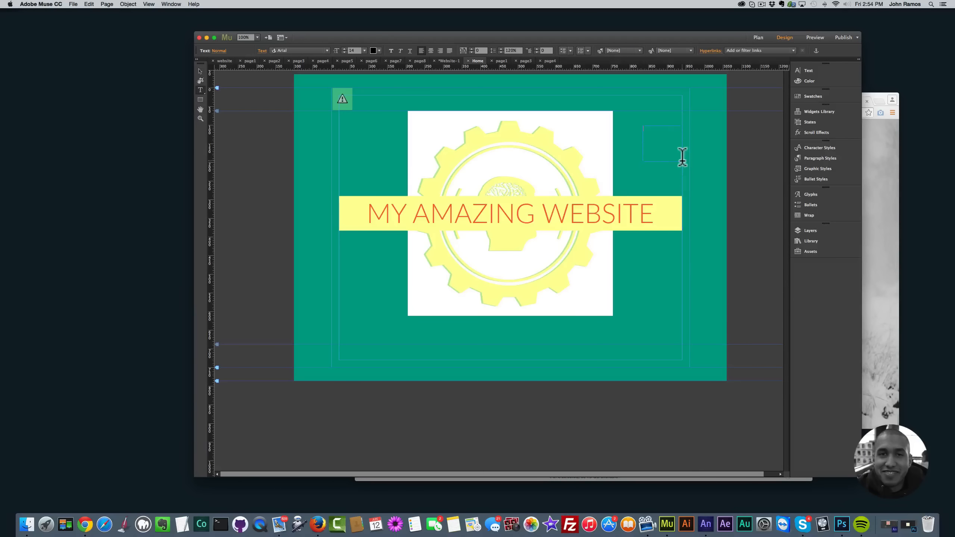
{"action": "left_click", "coordinate": [282, 51]}
{"action": "scroll", "coordinate": [314, 121], "scroll_direction": "up", "scroll_amount": 10}
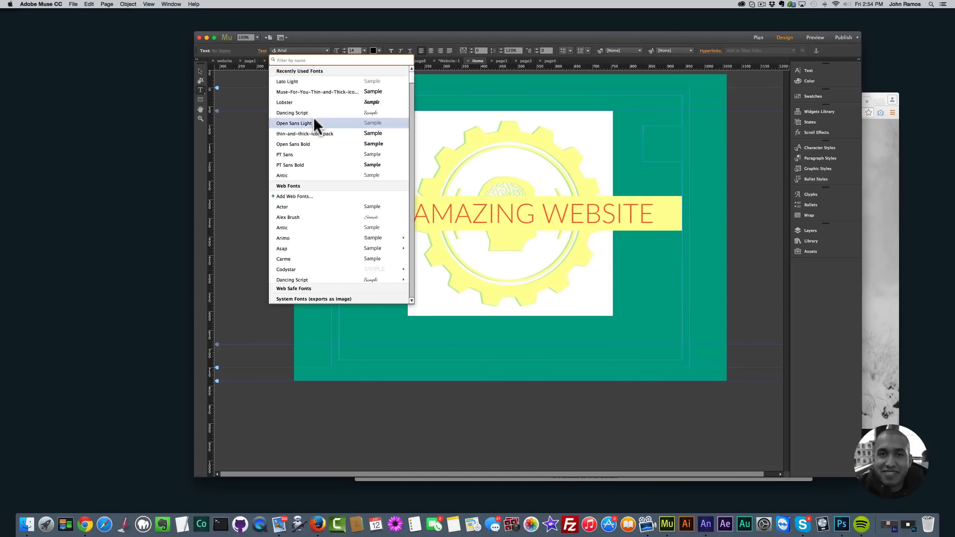
{"action": "left_click", "coordinate": [322, 92]}
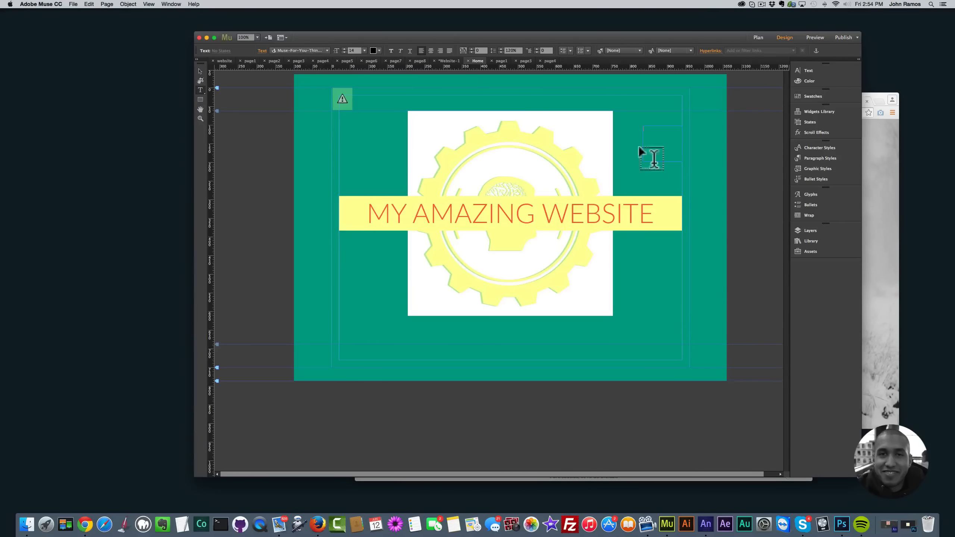
Insert the headphones glyph into the text frame at size 72, coloured light yellow FFFF9D
{"action": "left_click", "coordinate": [809, 194]}
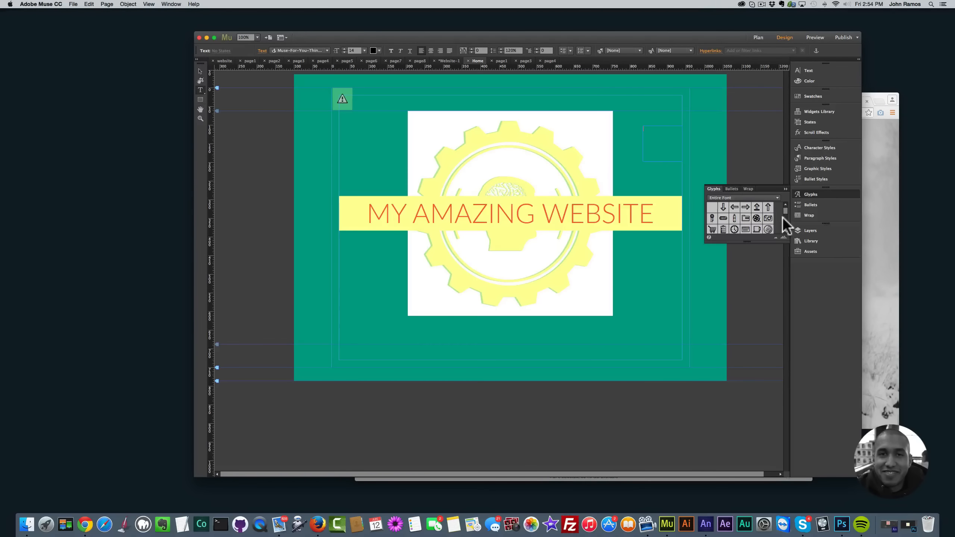
{"action": "left_click_drag", "start_coordinate": [785, 211], "coordinate": [531, 108]}
{"action": "left_click", "coordinate": [364, 50]}
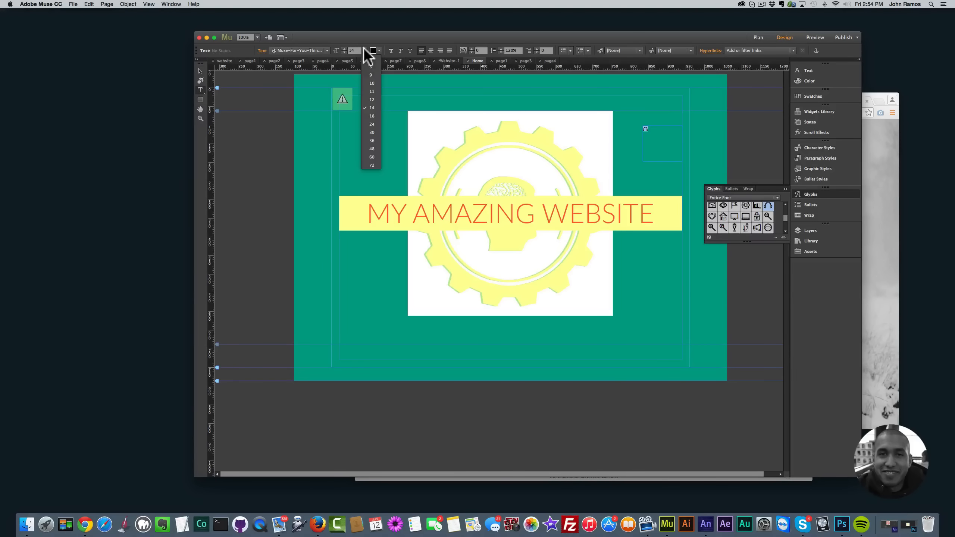
{"action": "left_click", "coordinate": [371, 164]}
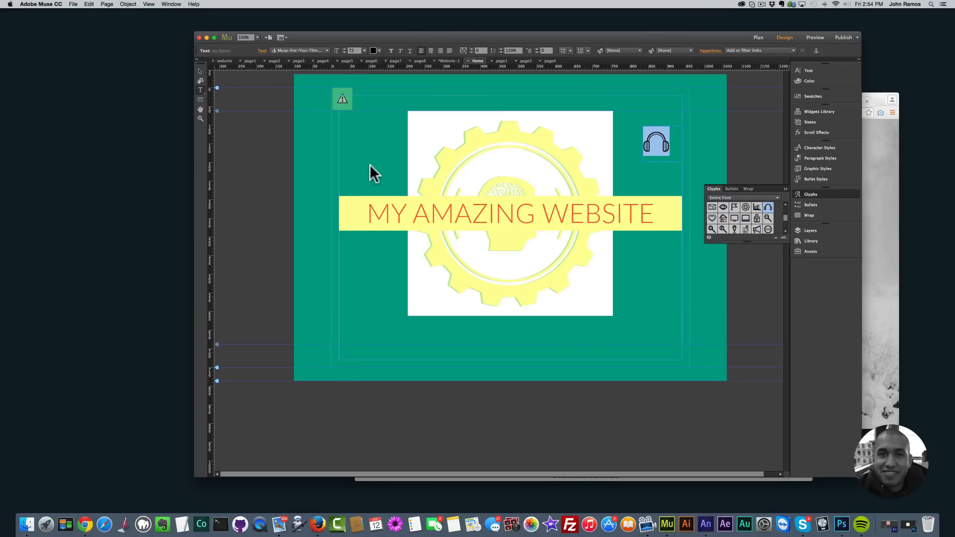
{"action": "left_click", "coordinate": [378, 50]}
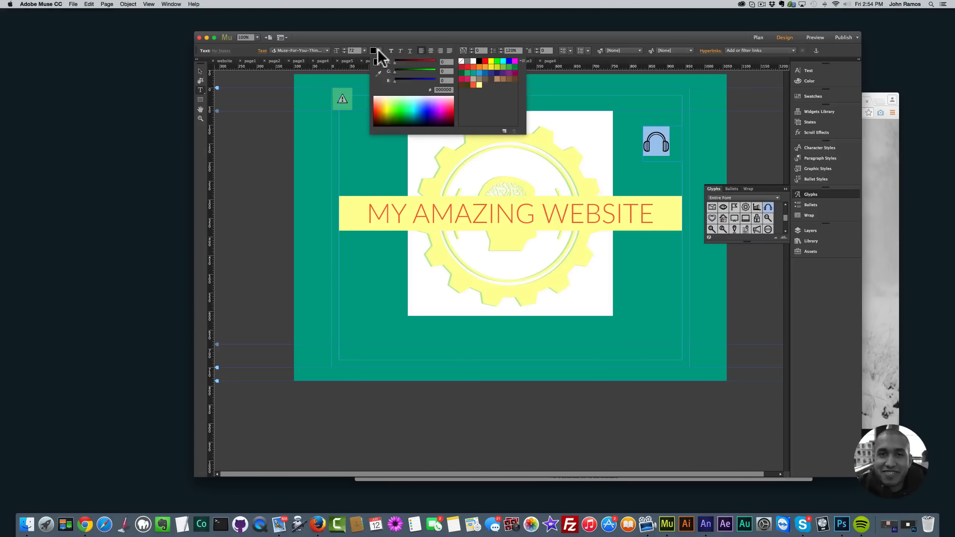
{"action": "left_click", "coordinate": [479, 86]}
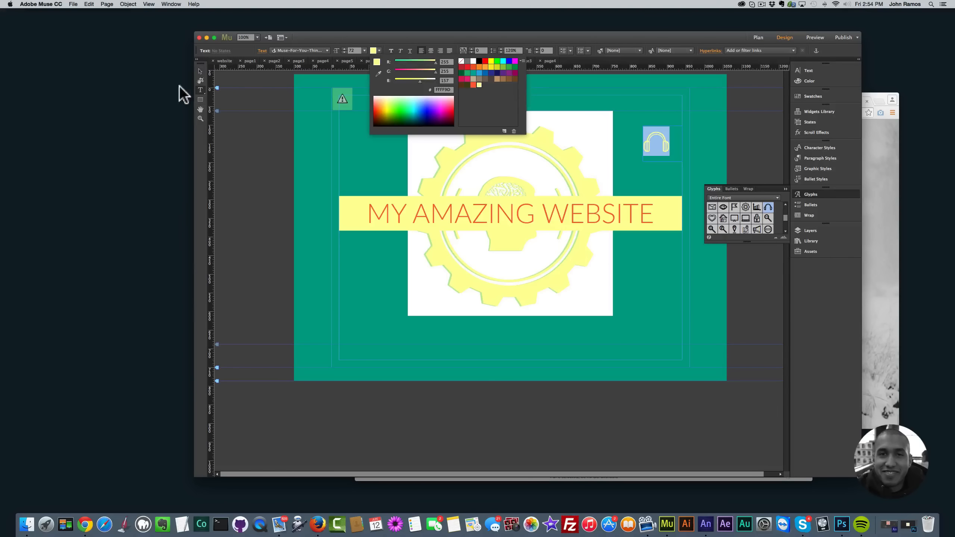
Center the headphones glyph within its text frame and move the frame to the page's upper-right corner
{"action": "left_click", "coordinate": [199, 72]}
{"action": "double_click", "coordinate": [650, 148]}
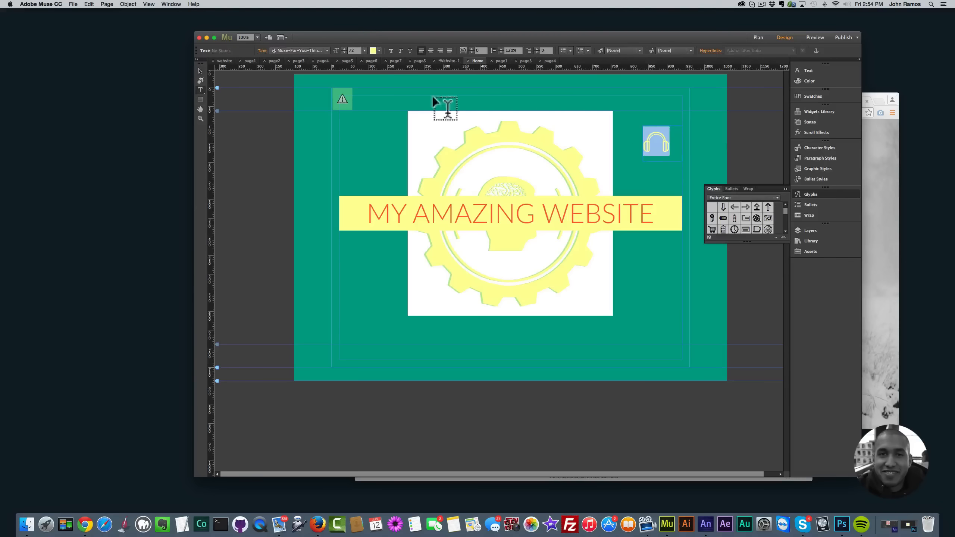
{"action": "left_click", "coordinate": [201, 71]}
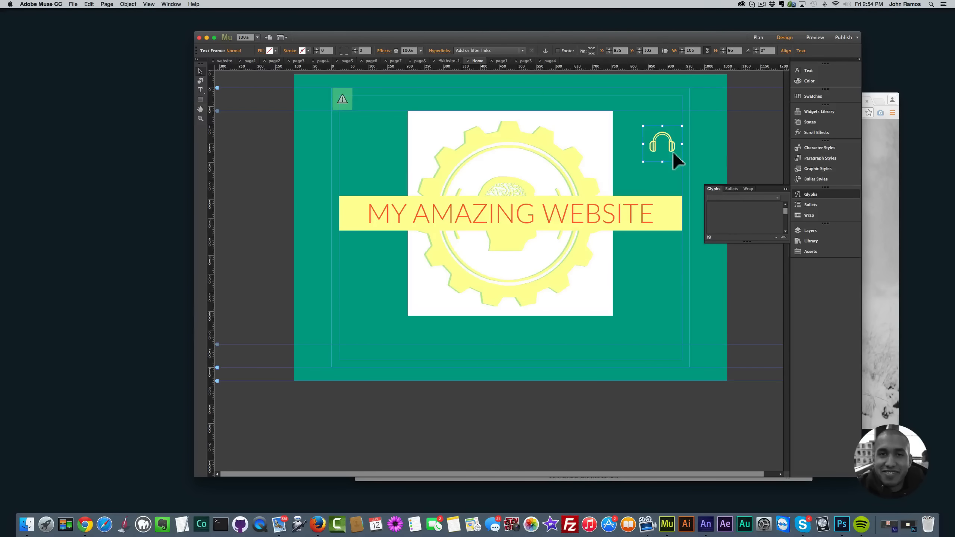
{"action": "left_click_drag", "start_coordinate": [672, 145], "coordinate": [681, 217]}
{"action": "left_click_drag", "start_coordinate": [689, 251], "coordinate": [679, 291]}
{"action": "left_click_drag", "start_coordinate": [667, 123], "coordinate": [681, 109]}
{"action": "left_click_drag", "start_coordinate": [680, 108], "coordinate": [679, 109]}
Set the button type of the Home page's Versa Slide widget to Custom
{"action": "left_click", "coordinate": [342, 98]}
{"action": "left_click", "coordinate": [361, 87]}
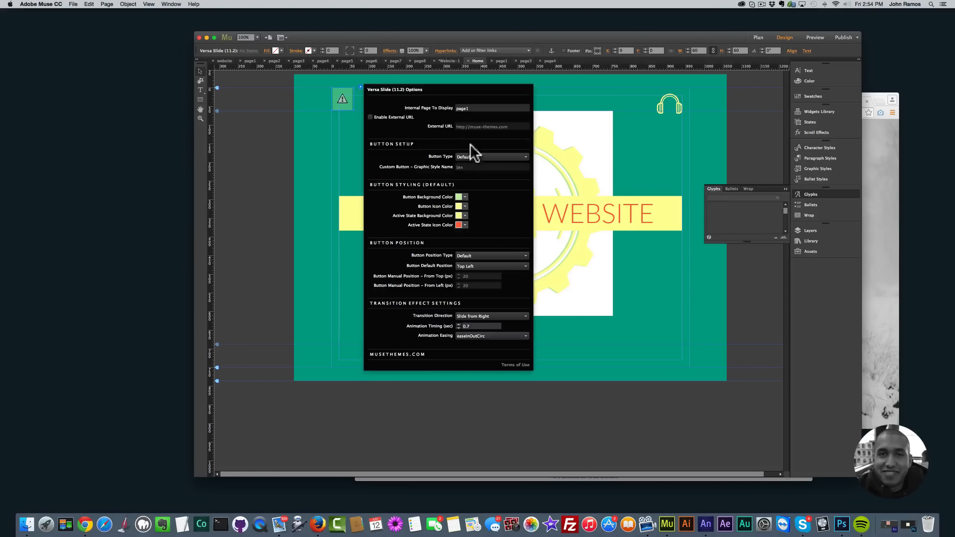
{"action": "left_click", "coordinate": [467, 156]}
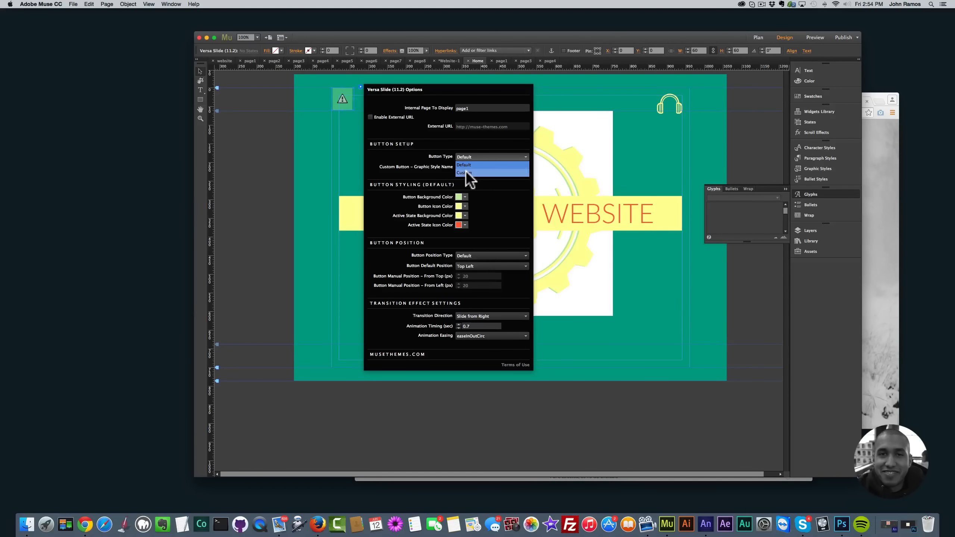
{"action": "left_click", "coordinate": [466, 170]}
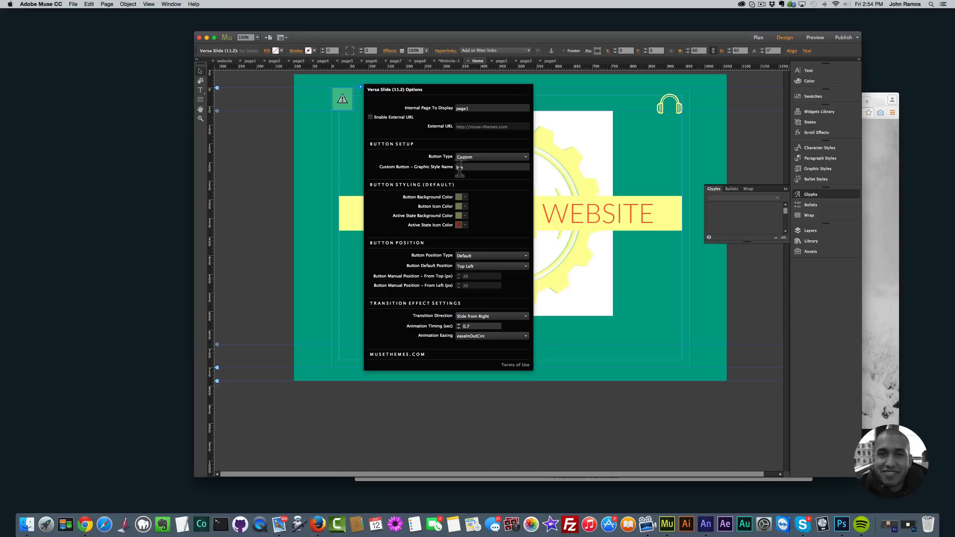
{"action": "left_click", "coordinate": [200, 71]}
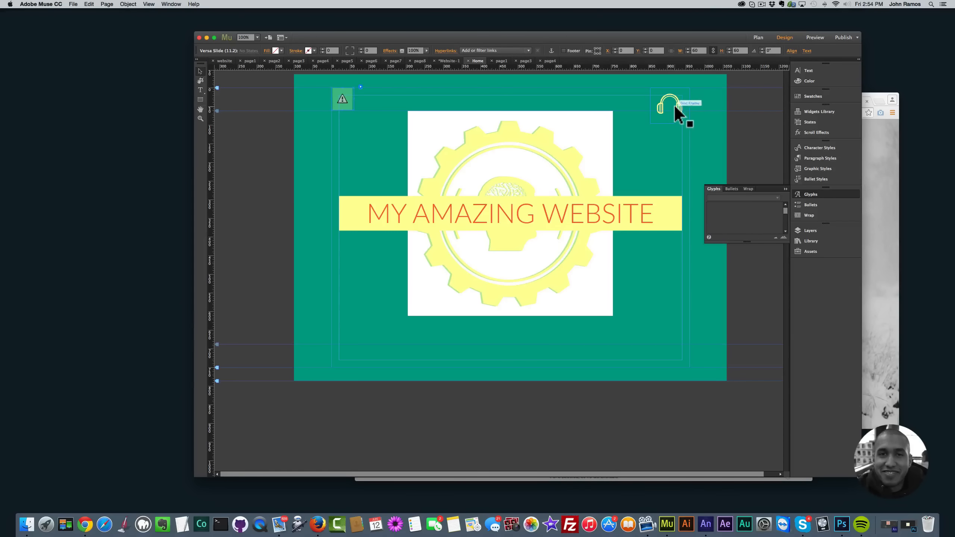
Create a graphic style named btn from the headphones text frame
{"action": "left_click", "coordinate": [664, 110]}
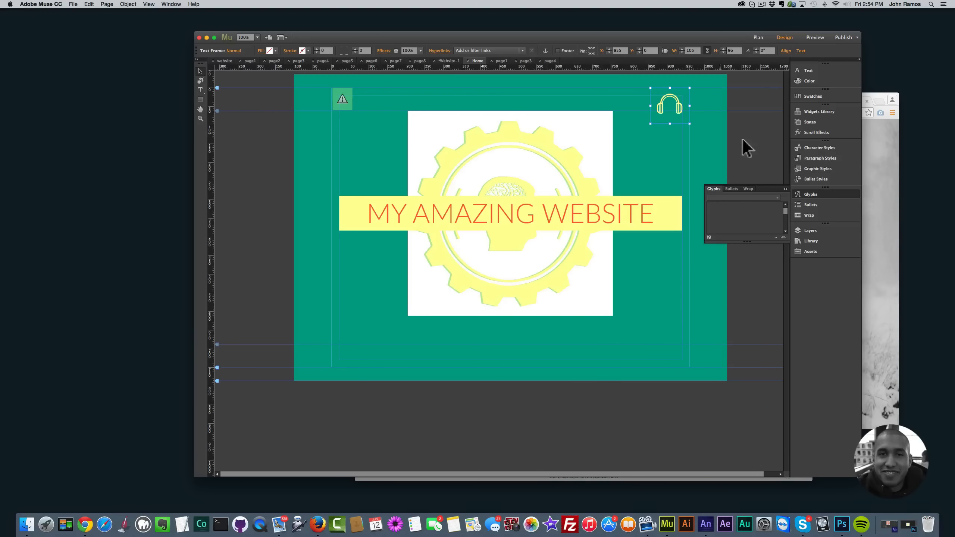
{"action": "left_click", "coordinate": [812, 168]}
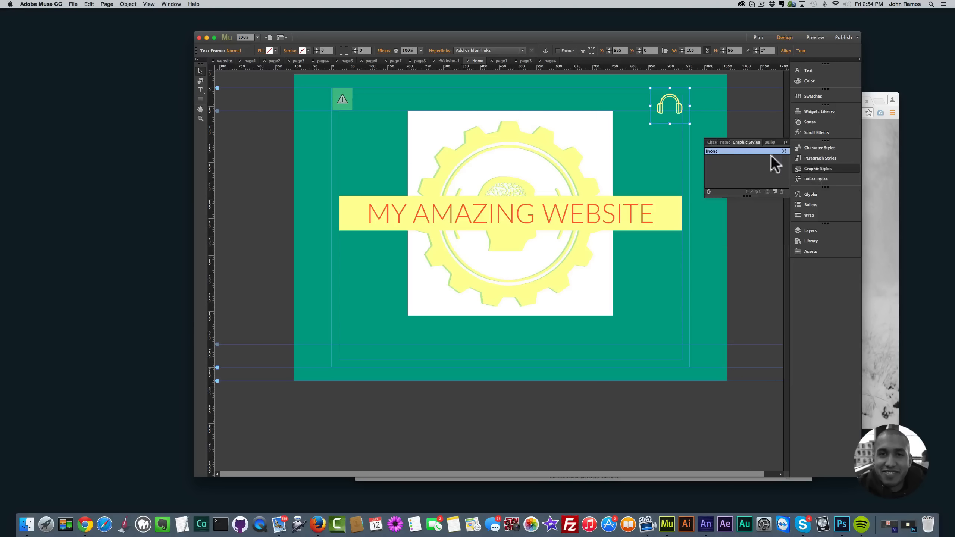
{"action": "left_click", "coordinate": [775, 191]}
{"action": "double_click", "coordinate": [719, 158]}
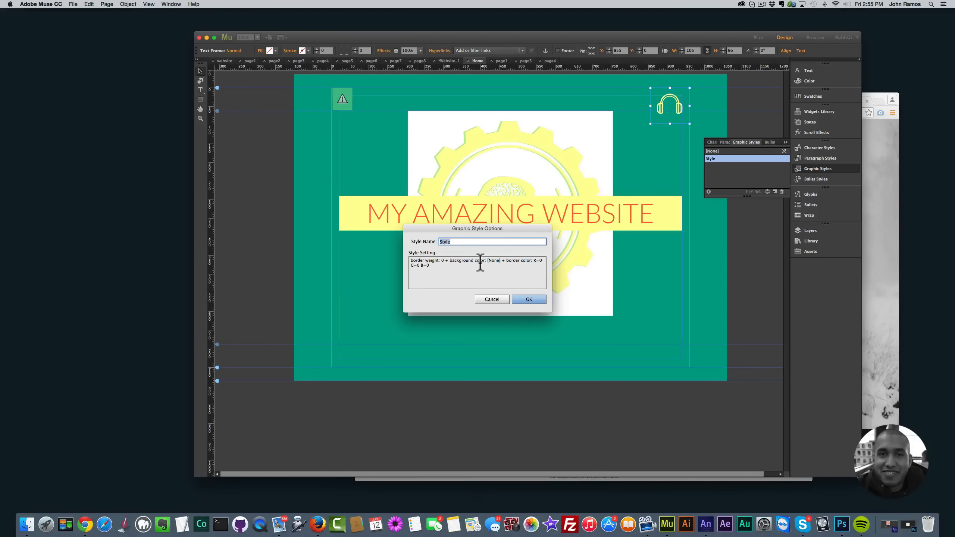
{"action": "type", "text": "btn"}
{"action": "left_click", "coordinate": [530, 298]}
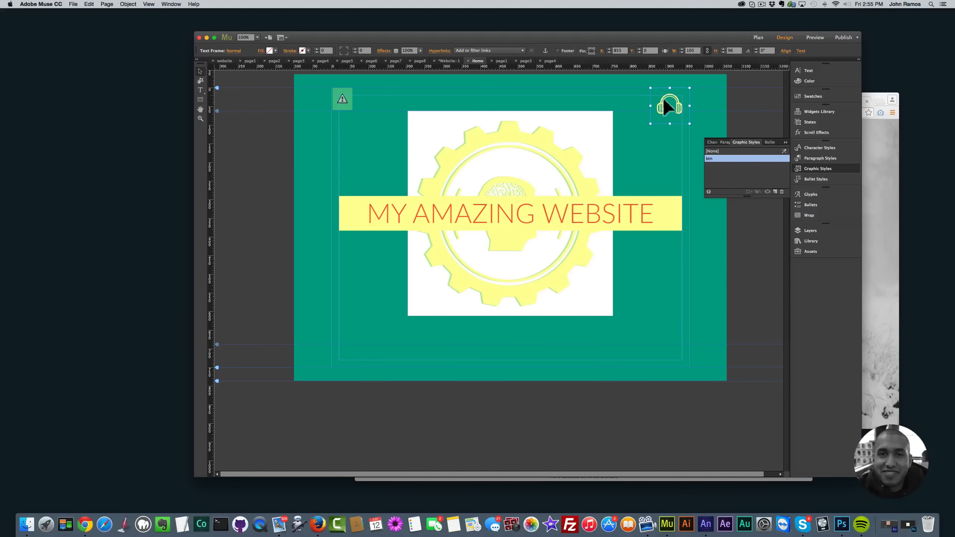
Check the Versa Slide's custom button style name and play the Home page transition in a browser preview
{"action": "left_click", "coordinate": [333, 100]}
{"action": "left_click", "coordinate": [360, 87]}
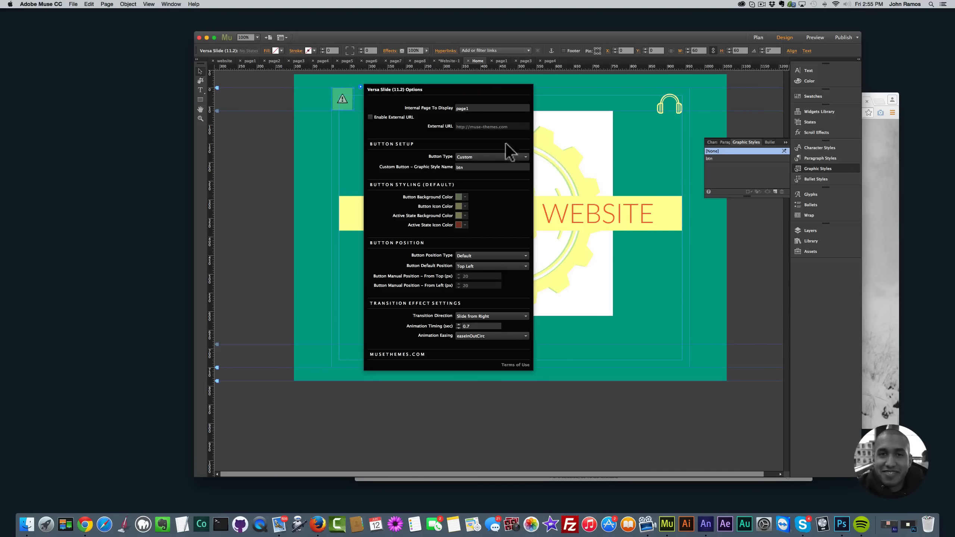
{"action": "left_click", "coordinate": [305, 141]}
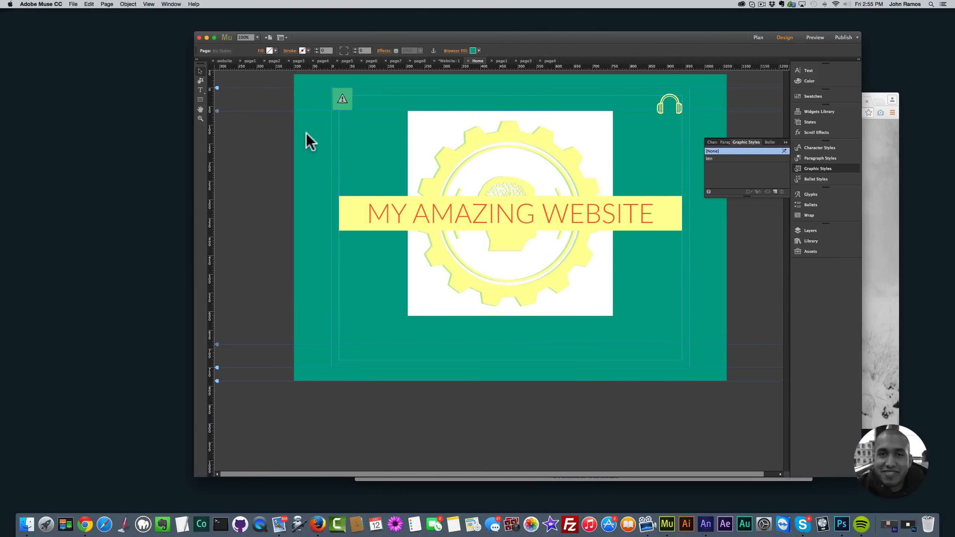
{"action": "key", "text": "shift+super+e"}
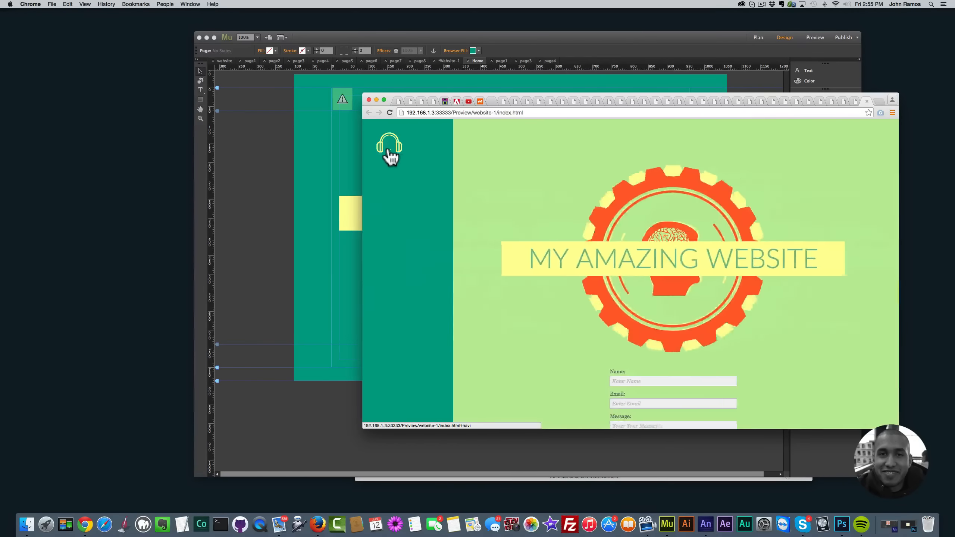
Set the Home page Versa Slide's default button position to Bottom Right and play the transition in a browser preview
{"action": "left_click", "coordinate": [333, 112]}
{"action": "left_click", "coordinate": [356, 85]}
{"action": "left_click", "coordinate": [359, 87]}
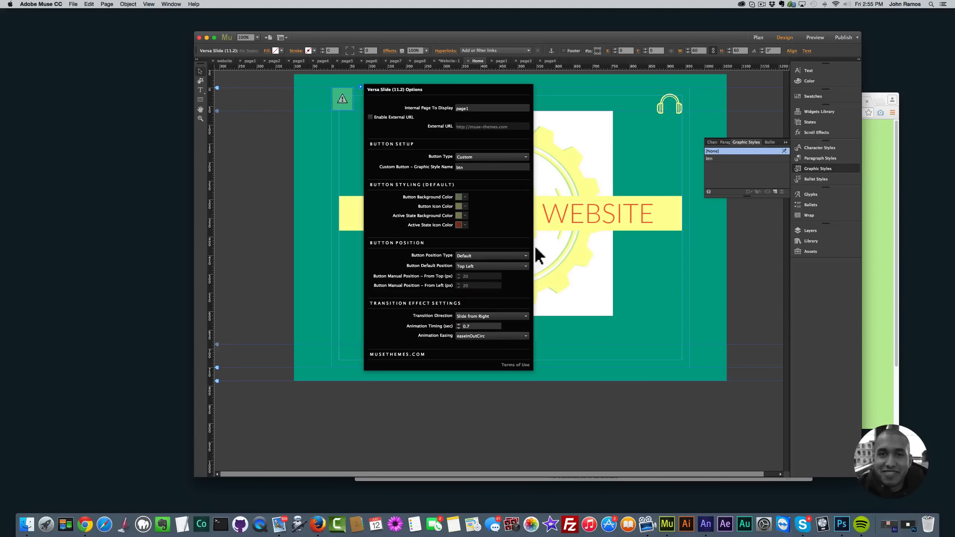
{"action": "left_click", "coordinate": [473, 266]}
{"action": "left_click", "coordinate": [495, 332]}
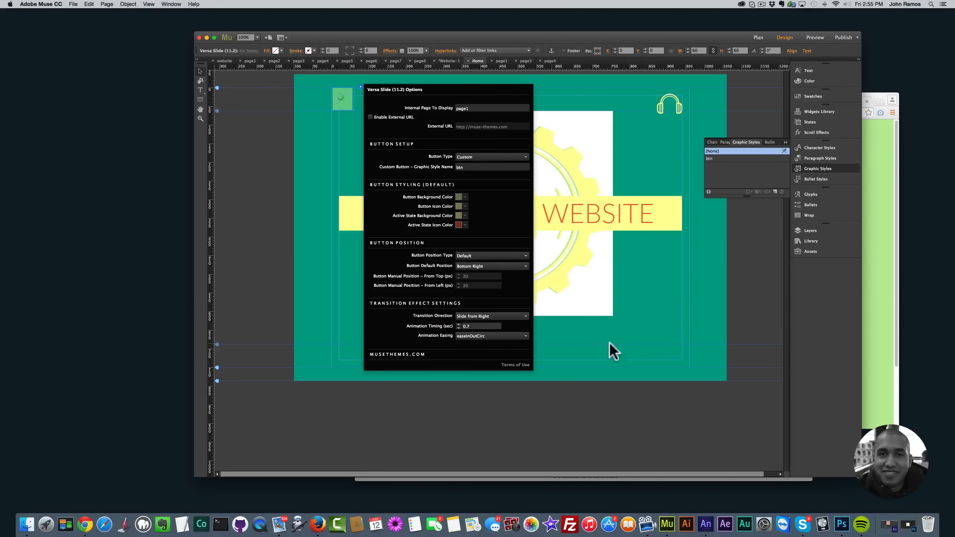
{"action": "key", "text": "shift+super+e"}
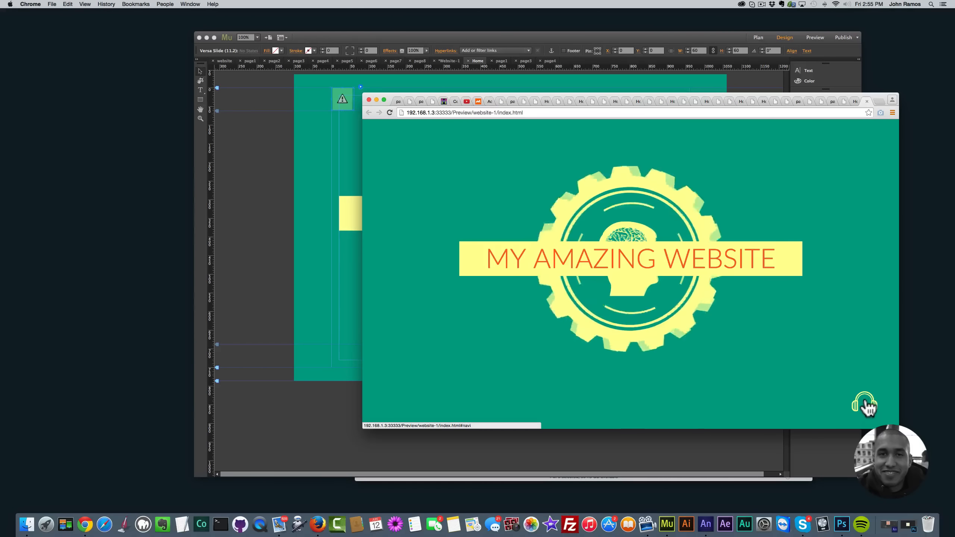
{"action": "left_click", "coordinate": [866, 404]}
{"action": "left_click", "coordinate": [866, 407]}
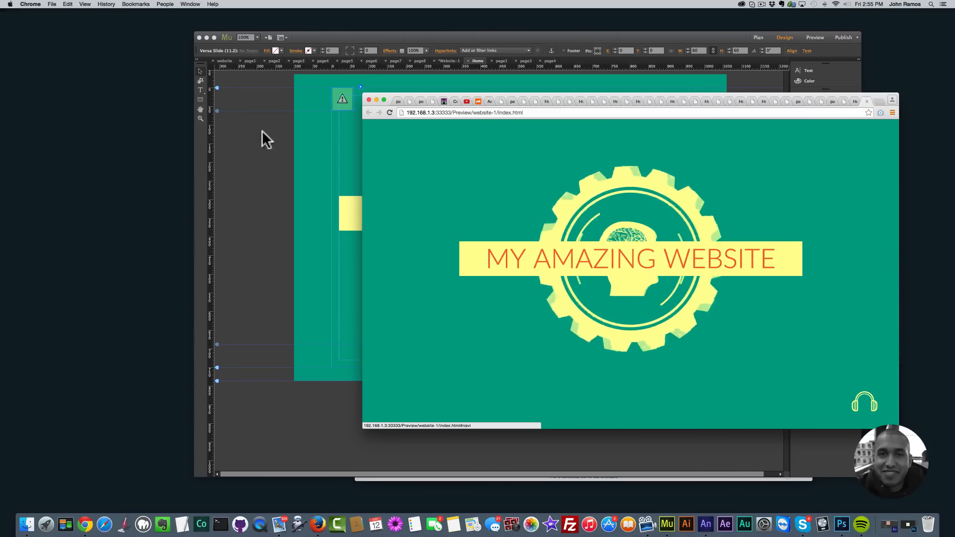
Replace the headphones glyph in the Home page's text frame with the gear glyph and test it as the button in a browser preview
{"action": "left_click", "coordinate": [265, 139]}
{"action": "double_click", "coordinate": [673, 102]}
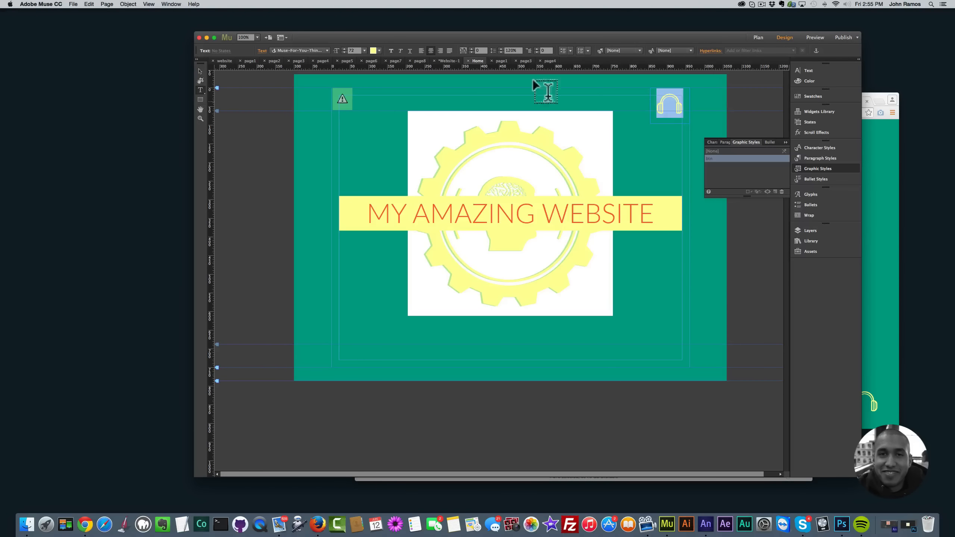
{"action": "left_click", "coordinate": [811, 195]}
{"action": "left_click_drag", "start_coordinate": [781, 210], "coordinate": [789, 220]}
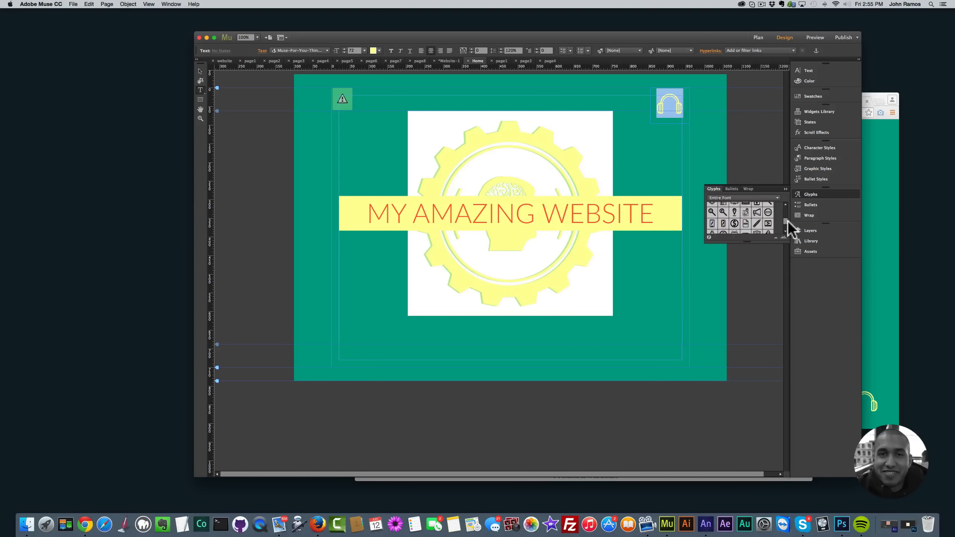
{"action": "scroll", "coordinate": [783, 218], "scroll_direction": "up", "scroll_amount": 5}
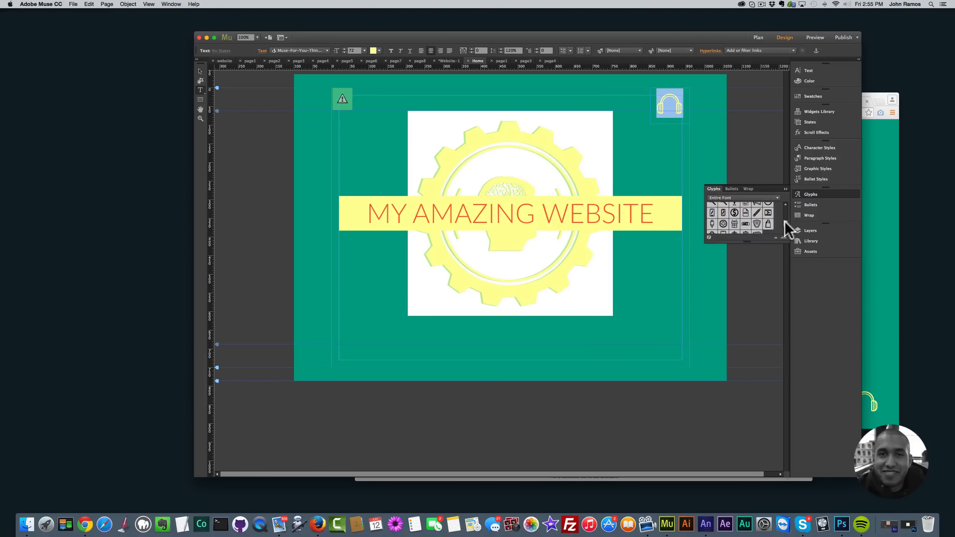
{"action": "scroll", "coordinate": [783, 214], "scroll_direction": "up", "scroll_amount": 2}
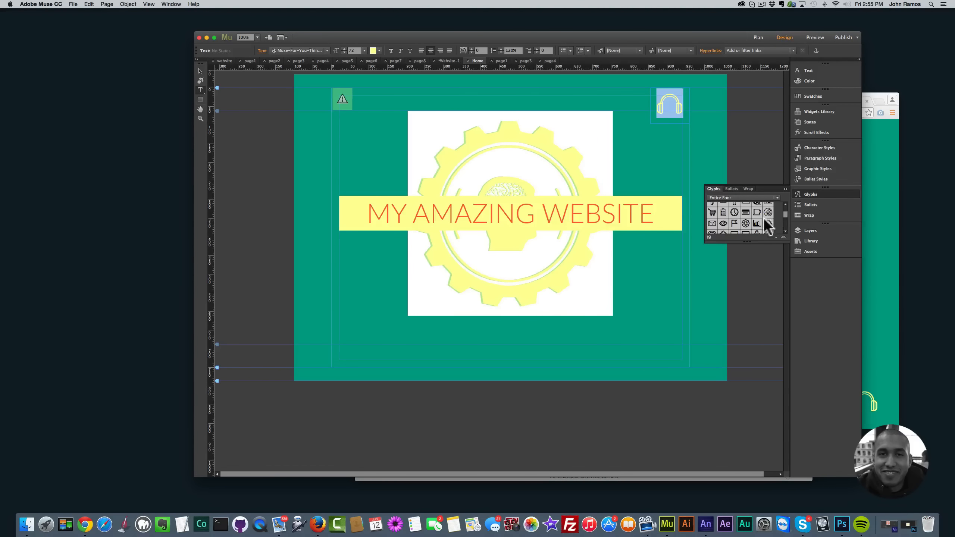
{"action": "double_click", "coordinate": [745, 224]}
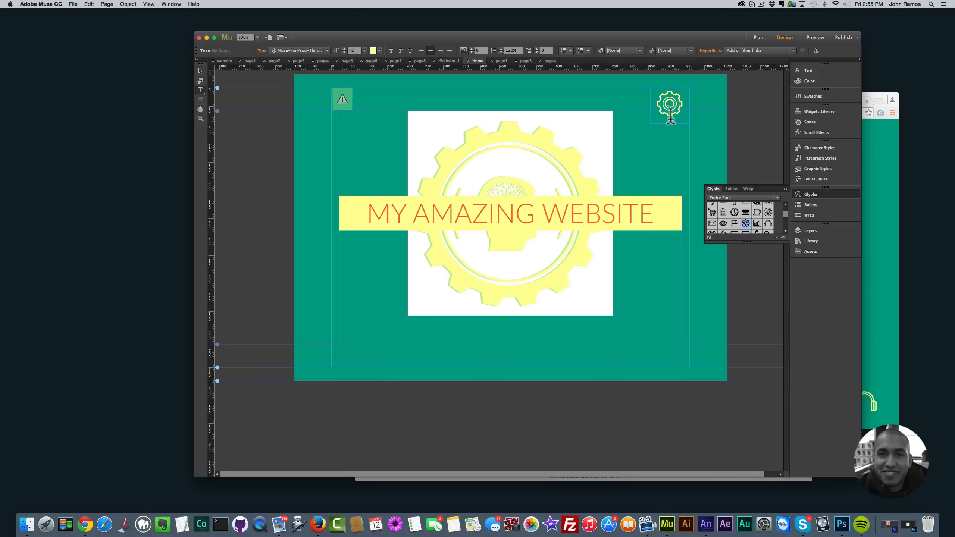
{"action": "left_click", "coordinate": [201, 72]}
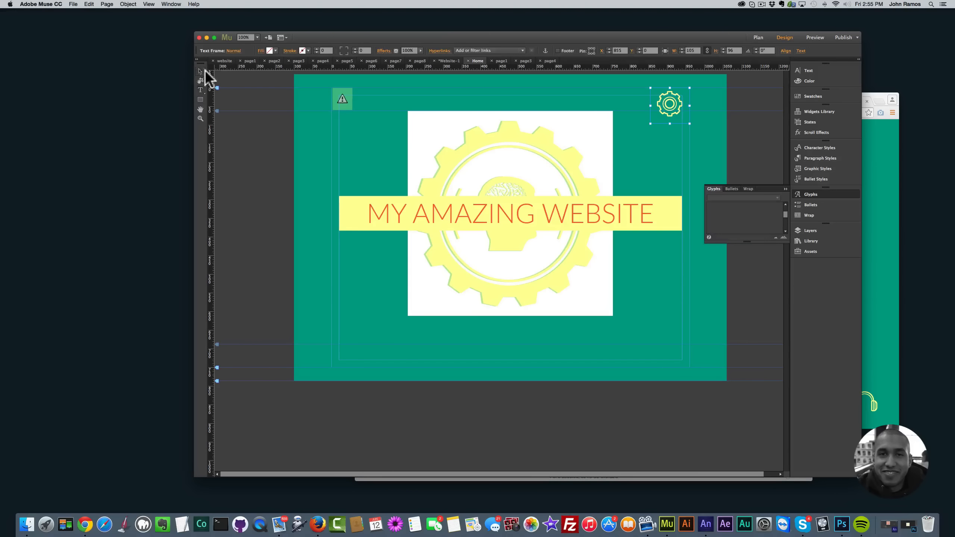
{"action": "left_click", "coordinate": [279, 145]}
{"action": "key", "text": "shift+super+e"}
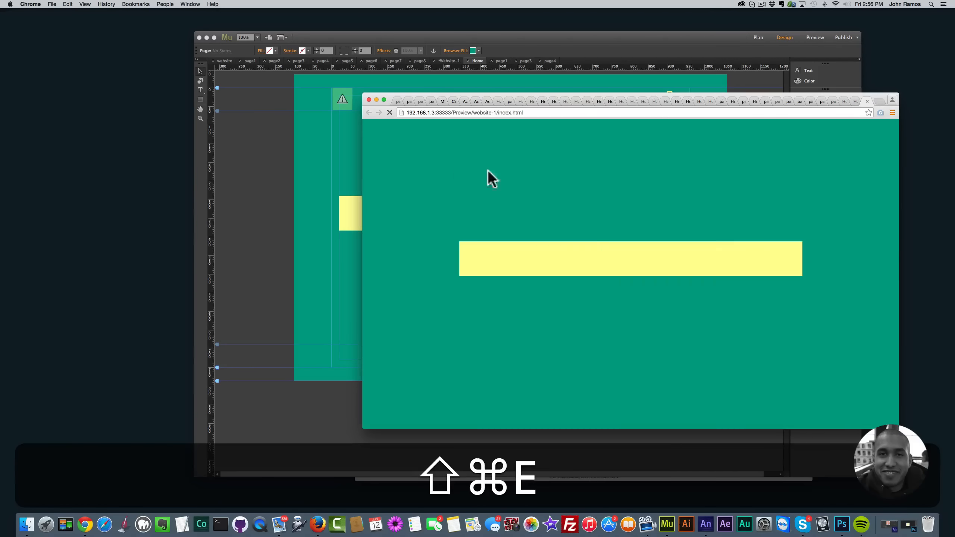
{"action": "left_click", "coordinate": [867, 404]}
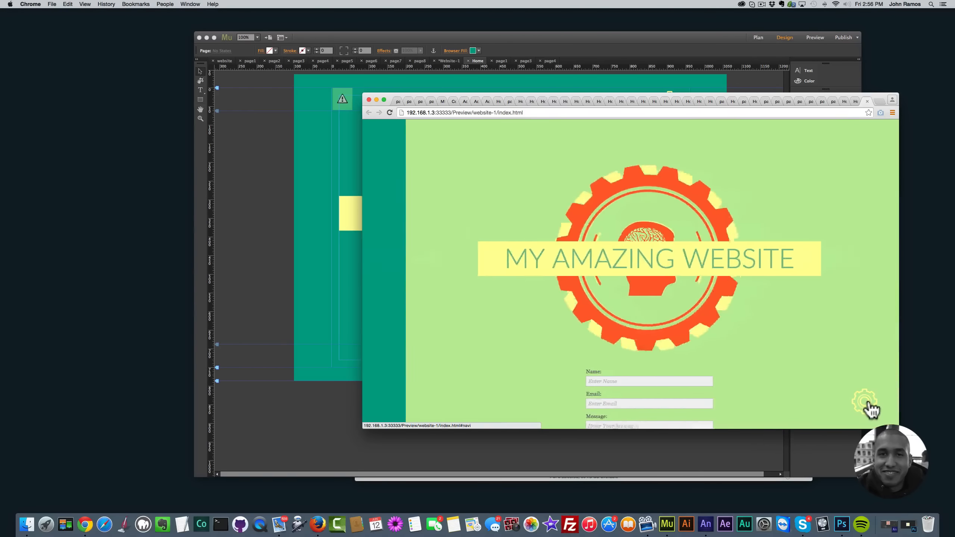
Return to Muse and set the Versa Slide's default button position to Top Left
{"action": "left_click", "coordinate": [249, 132]}
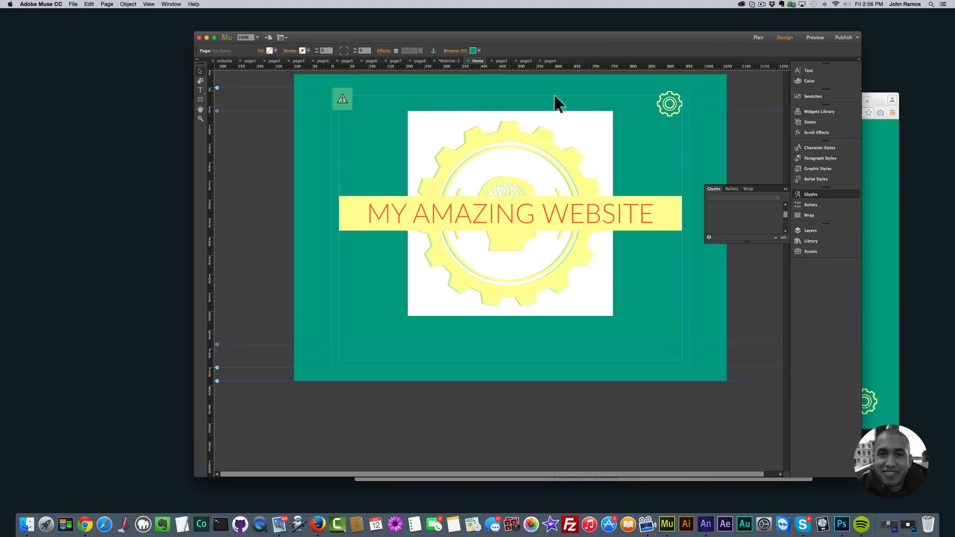
{"action": "left_click", "coordinate": [362, 87]}
{"action": "left_click", "coordinate": [360, 87]}
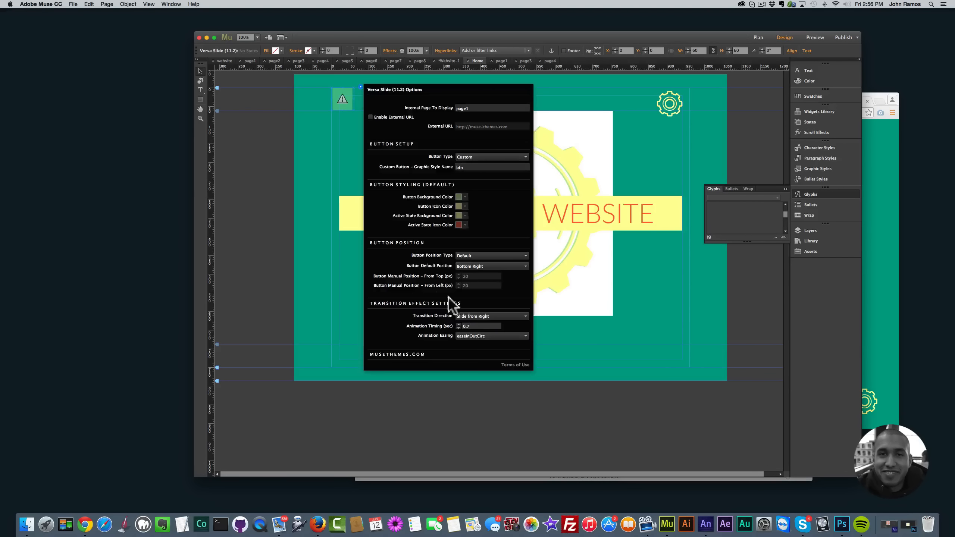
{"action": "left_click", "coordinate": [480, 317]}
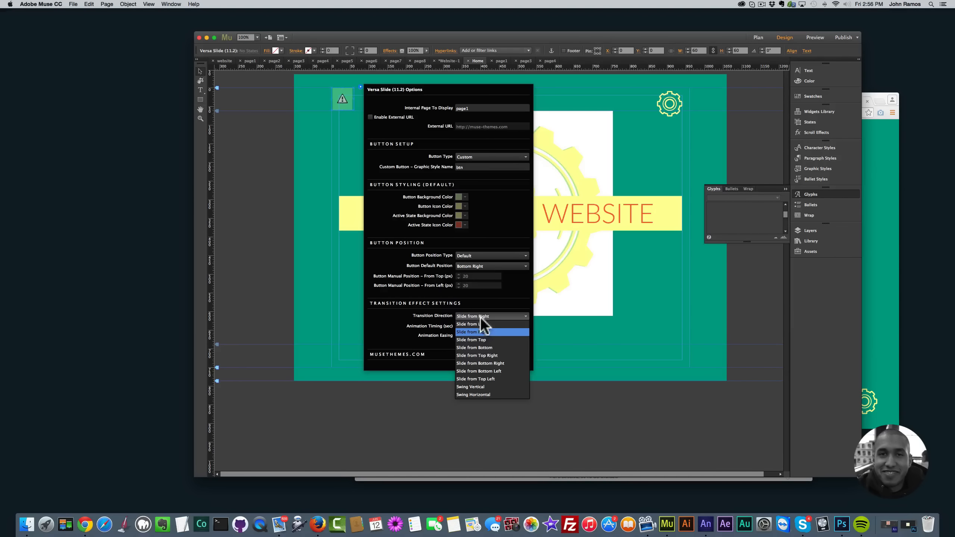
{"action": "left_click", "coordinate": [425, 285]}
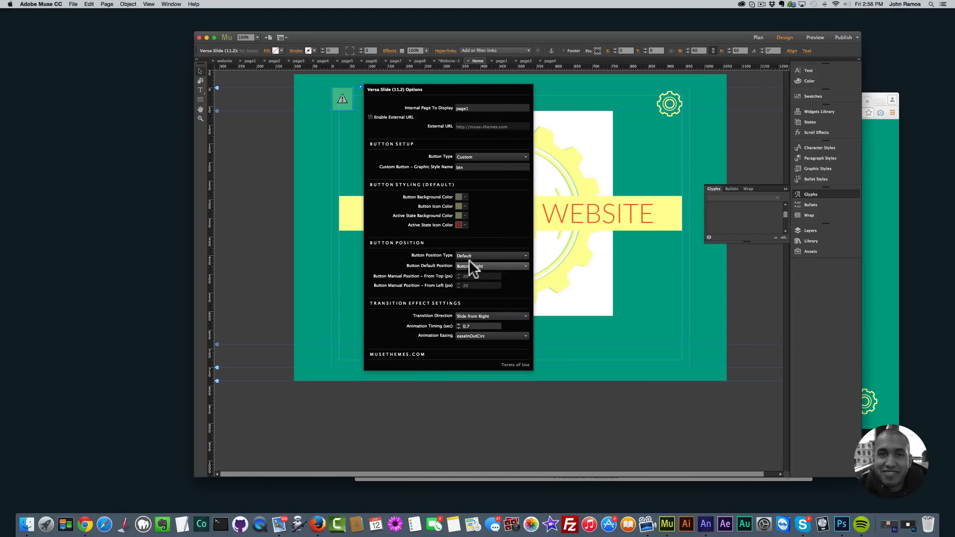
{"action": "left_click", "coordinate": [470, 266]}
{"action": "left_click", "coordinate": [473, 275]}
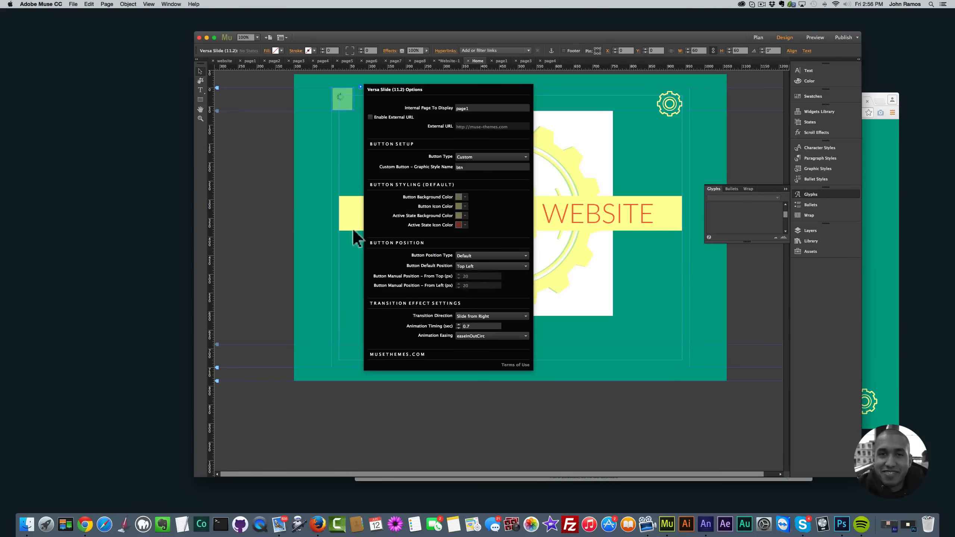
Preview the Home page in the browser and toggle the slide transition with the gear button
{"action": "left_click", "coordinate": [284, 169]}
{"action": "key", "text": "shift+super+e"}
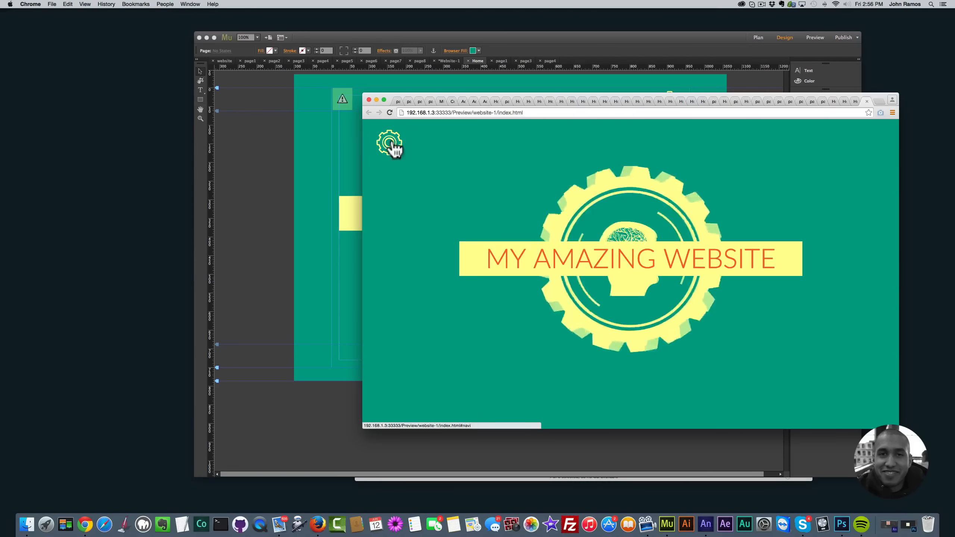
{"action": "left_click", "coordinate": [389, 146]}
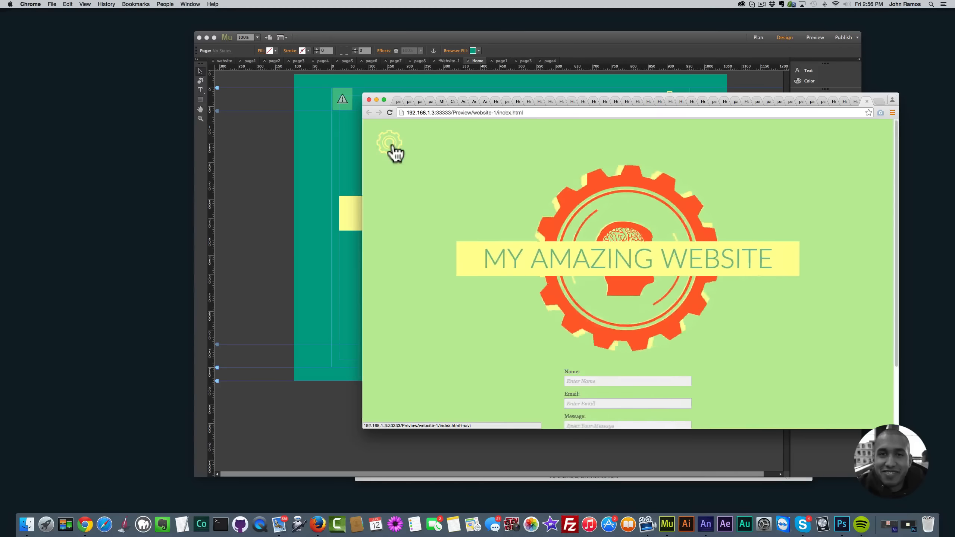
{"action": "left_click", "coordinate": [392, 147]}
{"action": "left_click", "coordinate": [393, 146]}
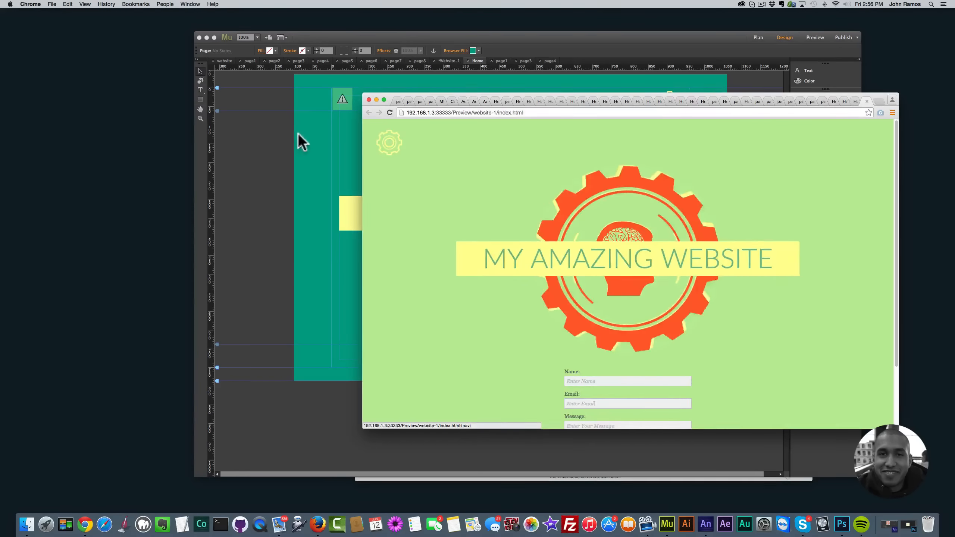
Set the Versa Slide's default button position to Top Center and preview the Home page in the browser
{"action": "left_click", "coordinate": [298, 138]}
{"action": "left_click", "coordinate": [352, 95]}
{"action": "left_click", "coordinate": [361, 87]}
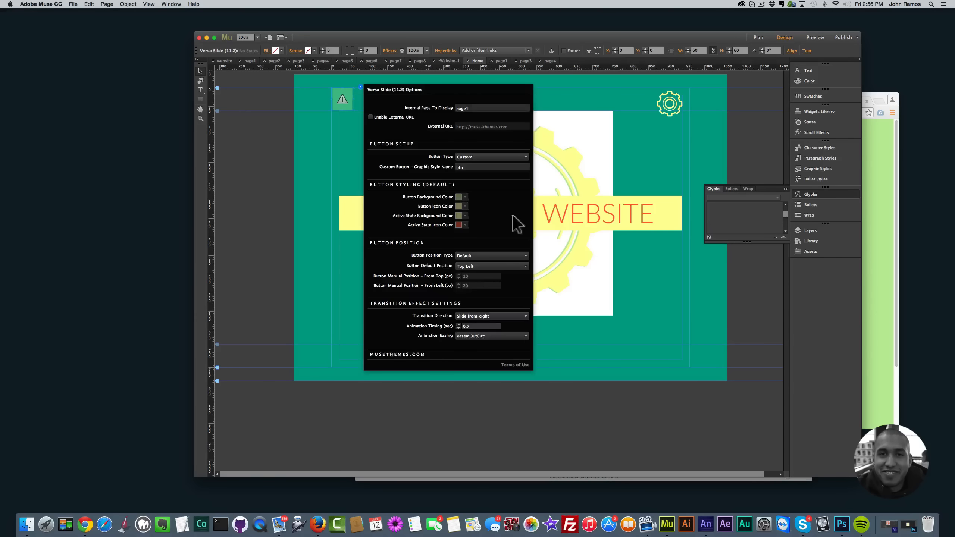
{"action": "left_click", "coordinate": [485, 267]}
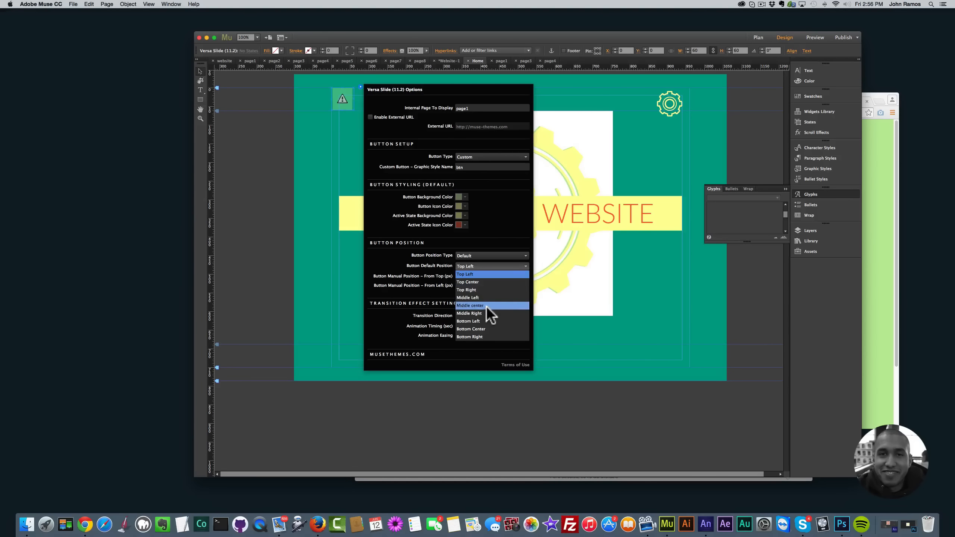
{"action": "left_click", "coordinate": [478, 280]}
{"action": "left_click", "coordinate": [286, 143]}
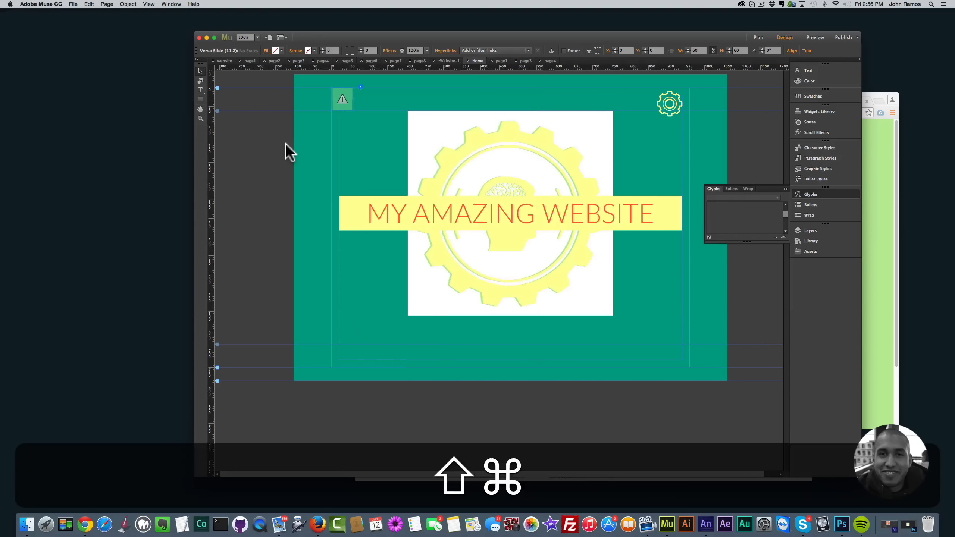
{"action": "key", "text": "super+shift+e"}
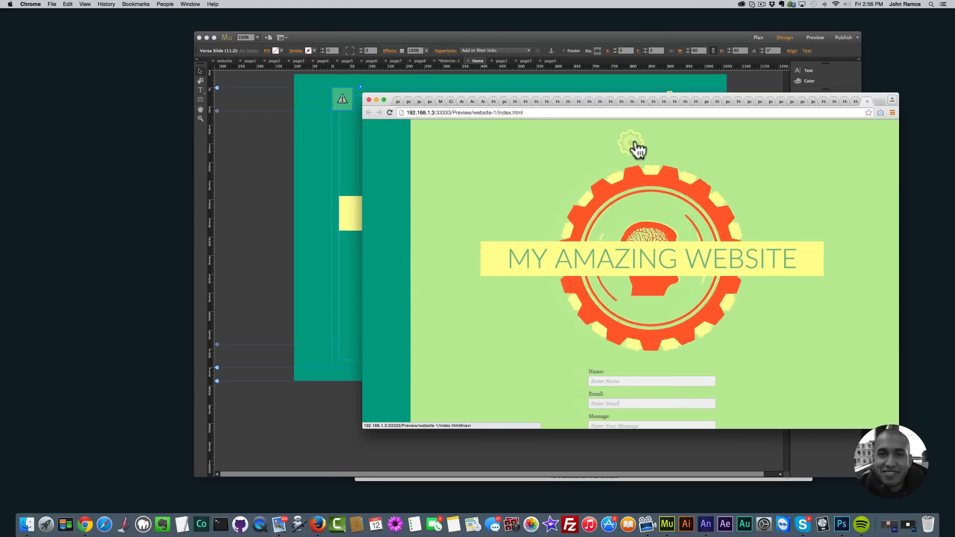
Change the Versa Slide's default button position back to Top Left and preview the page in the browser
{"action": "left_click", "coordinate": [341, 99]}
{"action": "left_click", "coordinate": [360, 86]}
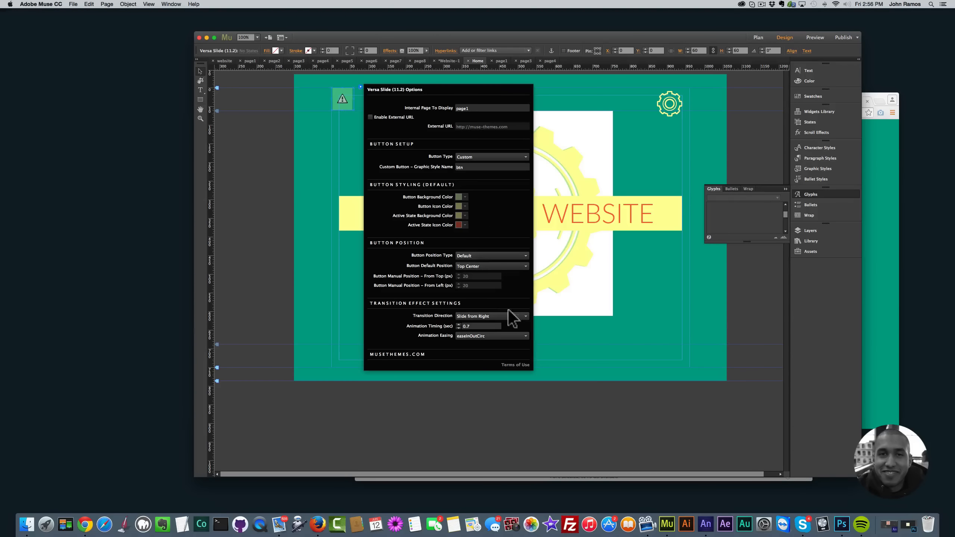
{"action": "left_click", "coordinate": [478, 266]}
{"action": "left_click", "coordinate": [476, 272]}
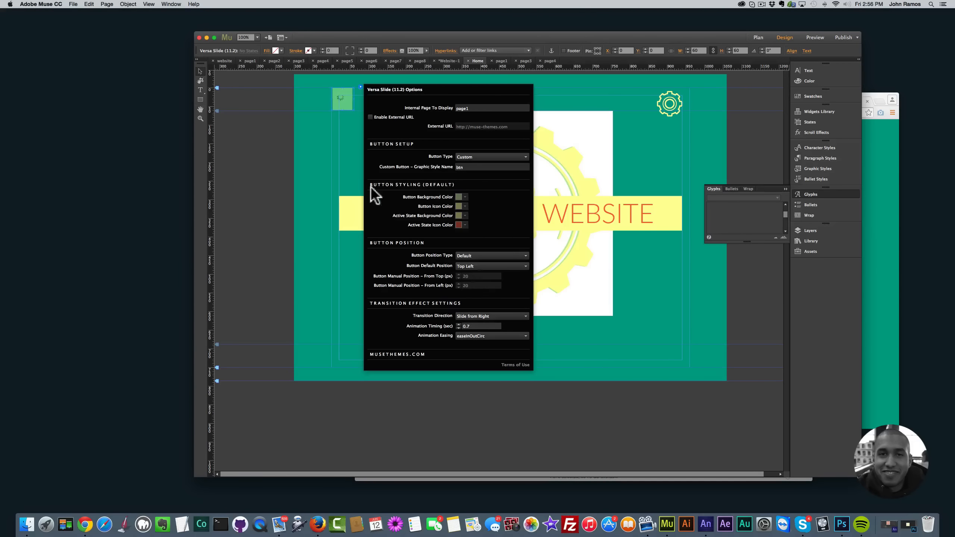
{"action": "left_click", "coordinate": [298, 155]}
{"action": "key", "text": "shift+super+e"}
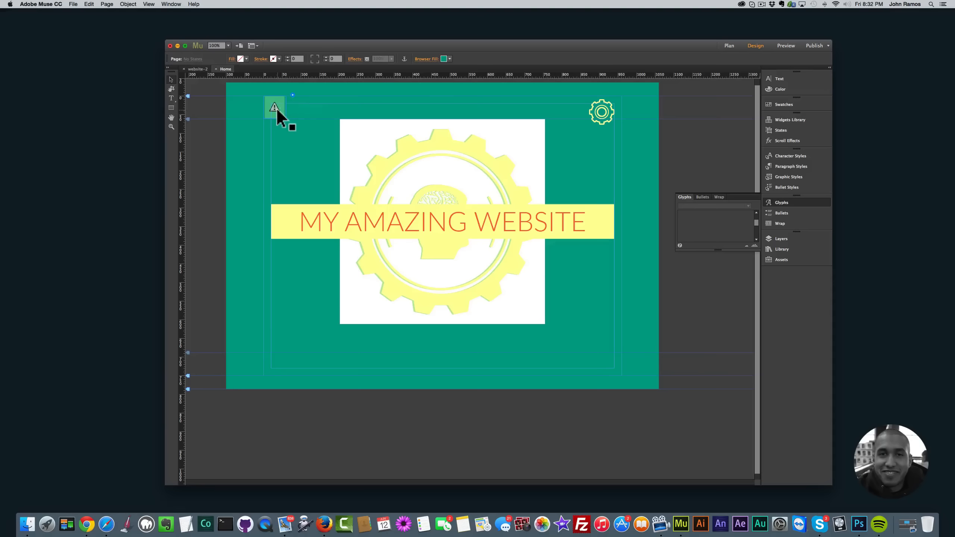
{"action": "left_click", "coordinate": [277, 110]}
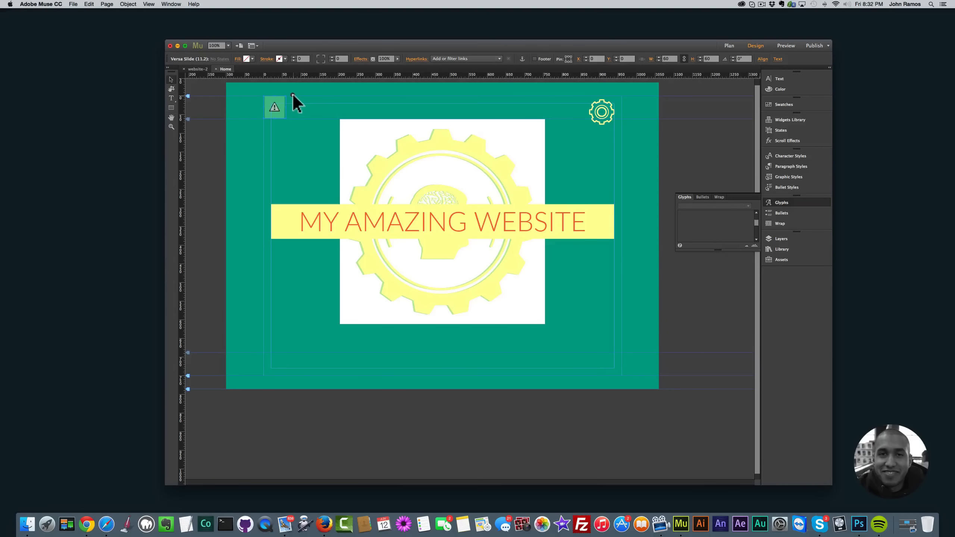
{"action": "left_click", "coordinate": [293, 94]}
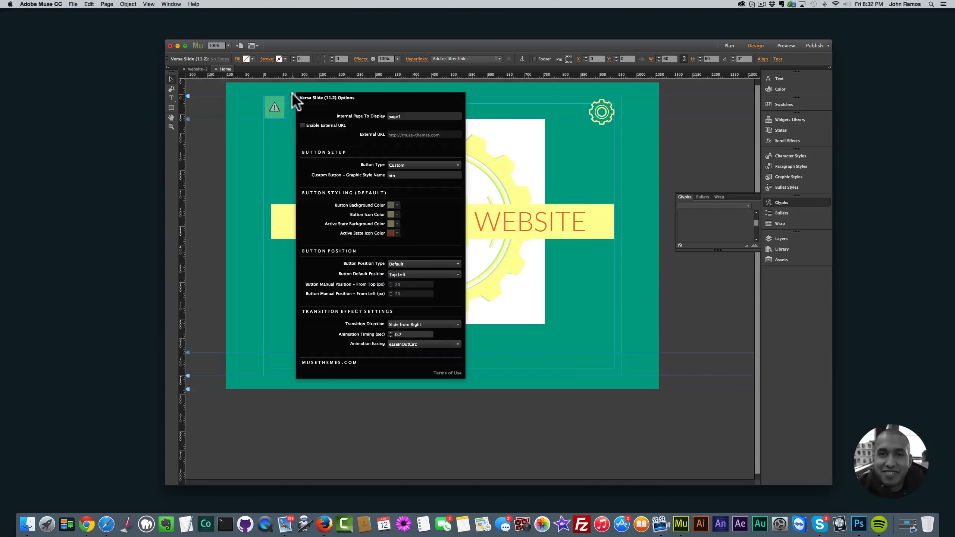
{"action": "left_click", "coordinate": [302, 125]}
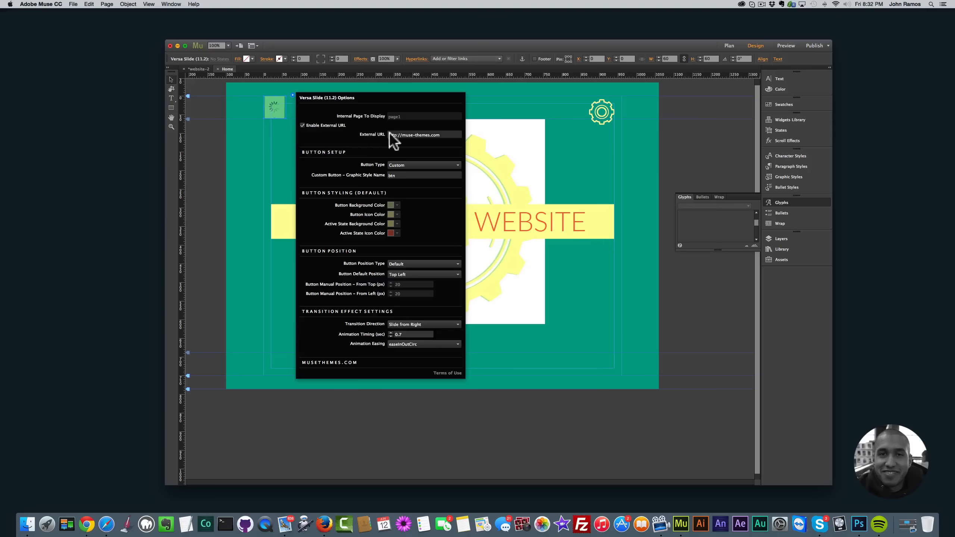
{"action": "left_click_drag", "start_coordinate": [441, 135], "coordinate": [366, 132]}
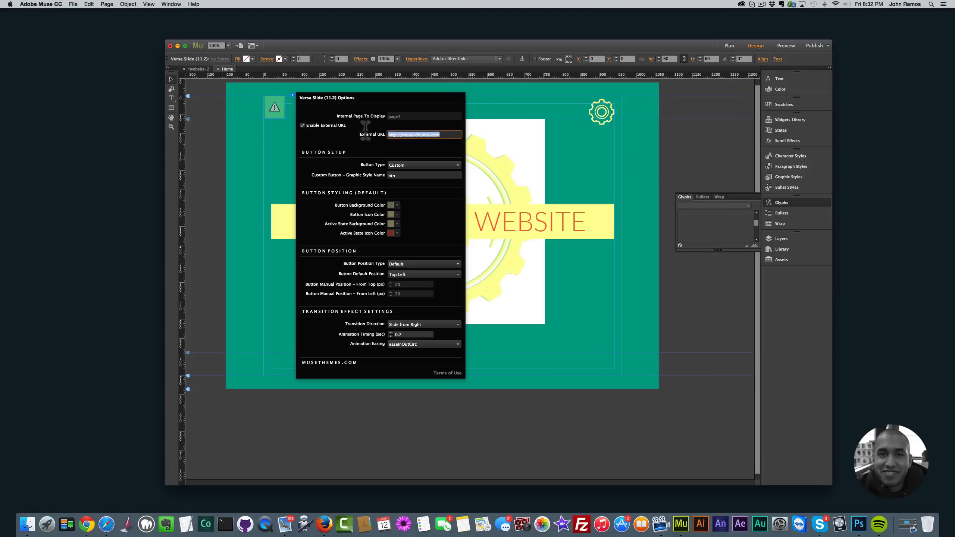
{"action": "type", "text": "http"}
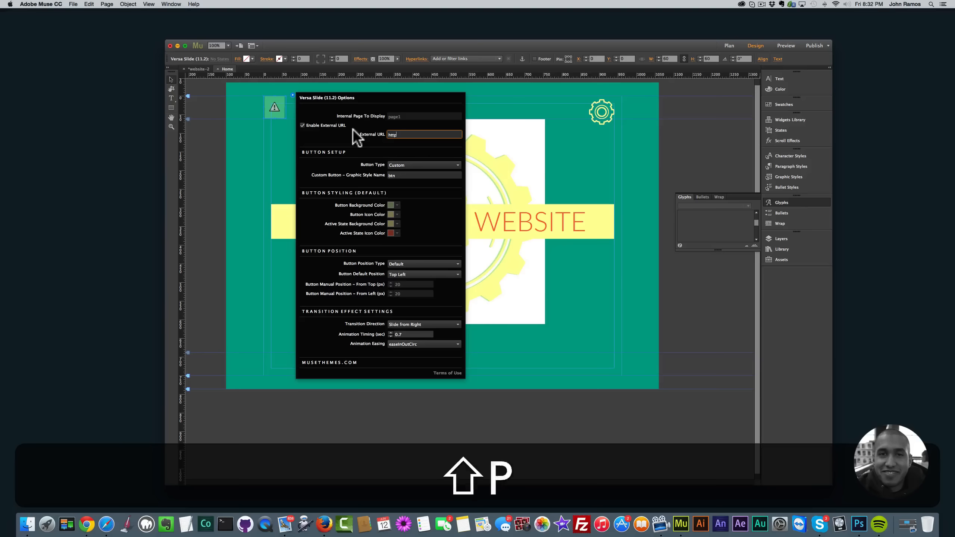
{"action": "type", "text": "://museforyoush"}
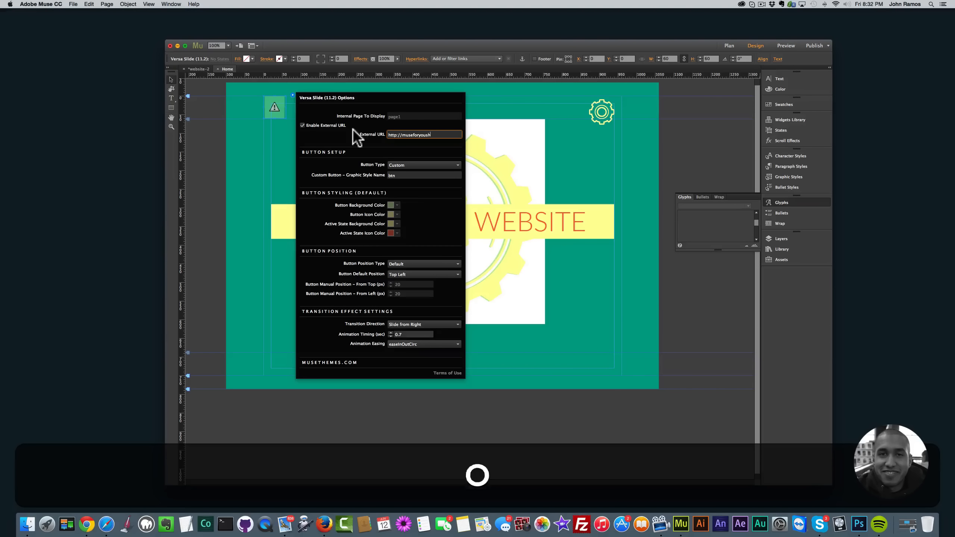
{"action": "type", "text": "op.com"}
{"action": "key", "text": "Return"}
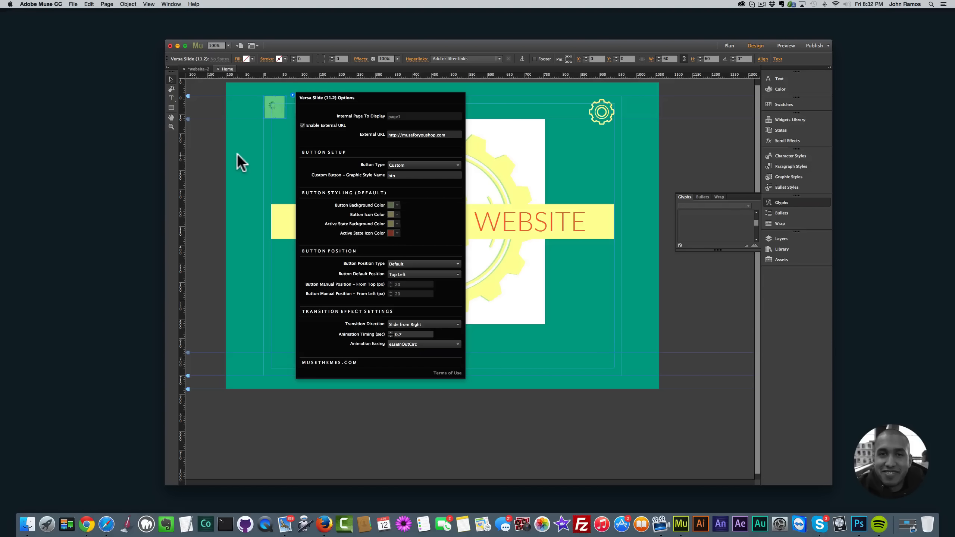
{"action": "left_click", "coordinate": [237, 154]}
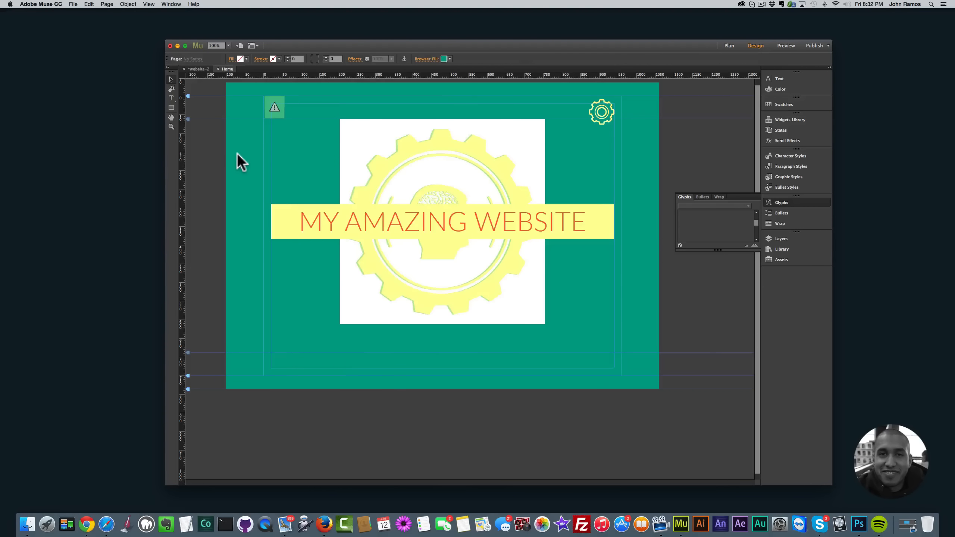
Preview the Home page in the browser and toggle the slide between the page and the external site using the gear button
{"action": "key", "text": "super+shift+e"}
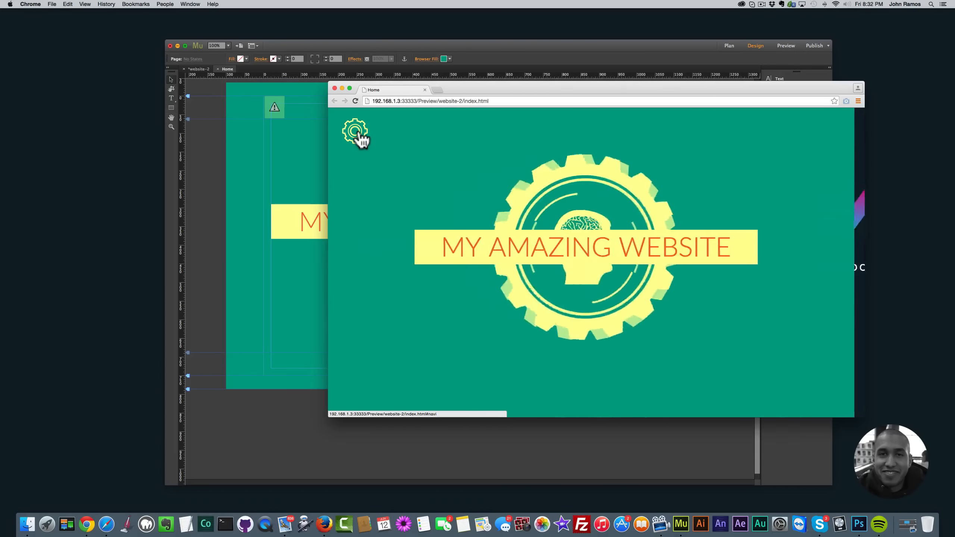
{"action": "left_click", "coordinate": [360, 136]}
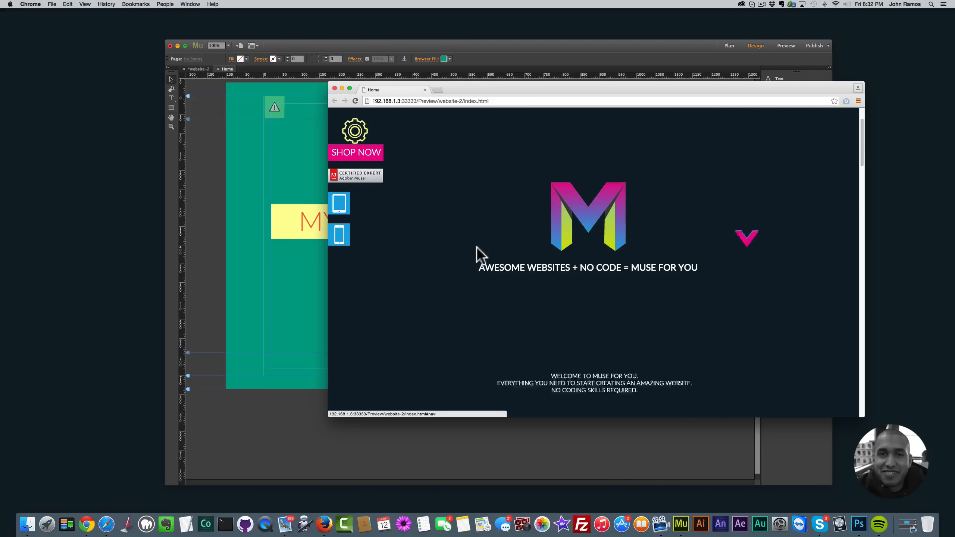
{"action": "scroll", "coordinate": [475, 252], "scroll_direction": "down", "scroll_amount": 5}
{"action": "left_click", "coordinate": [357, 135]}
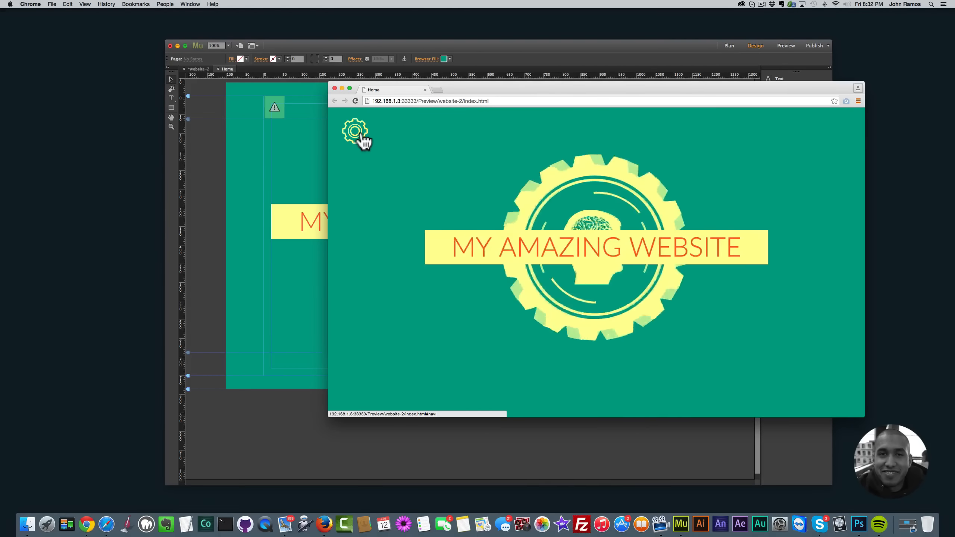
{"action": "left_click", "coordinate": [359, 136]}
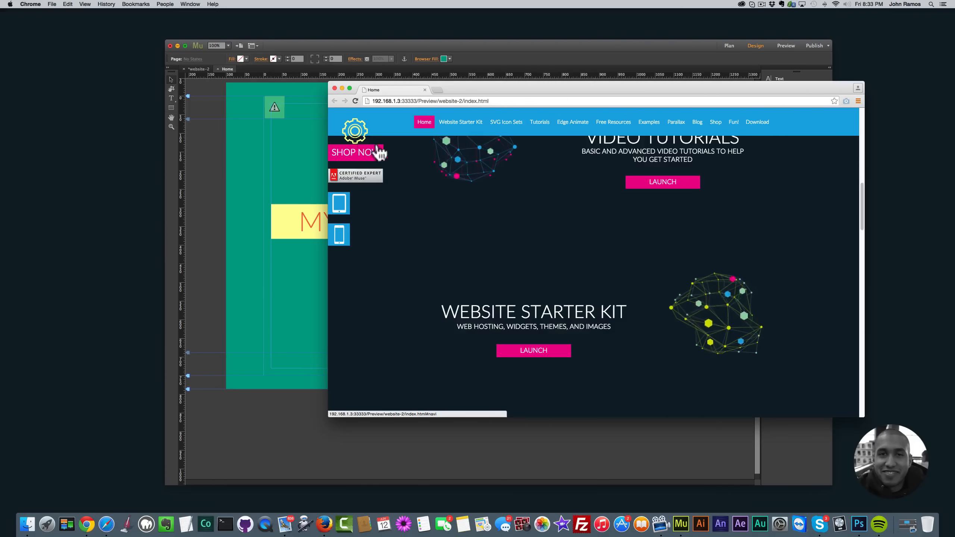
Look through the external Muse For You website loaded inside the previewed slide
{"action": "scroll", "coordinate": [461, 222], "scroll_direction": "up", "scroll_amount": 5}
{"action": "scroll", "coordinate": [463, 224], "scroll_direction": "down", "scroll_amount": 2}
{"action": "scroll", "coordinate": [460, 217], "scroll_direction": "down", "scroll_amount": 10}
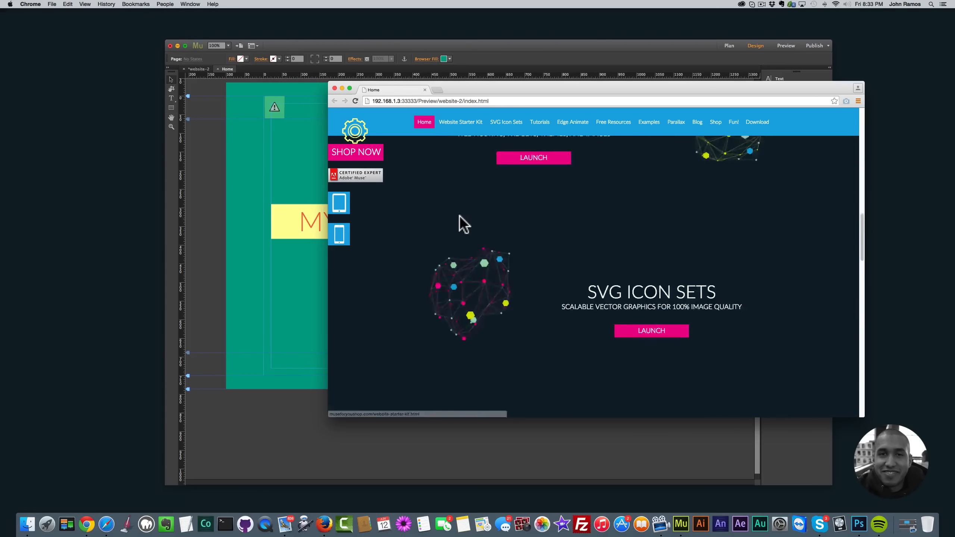
{"action": "scroll", "coordinate": [459, 216], "scroll_direction": "up", "scroll_amount": 6}
{"action": "scroll", "coordinate": [460, 216], "scroll_direction": "up", "scroll_amount": 5}
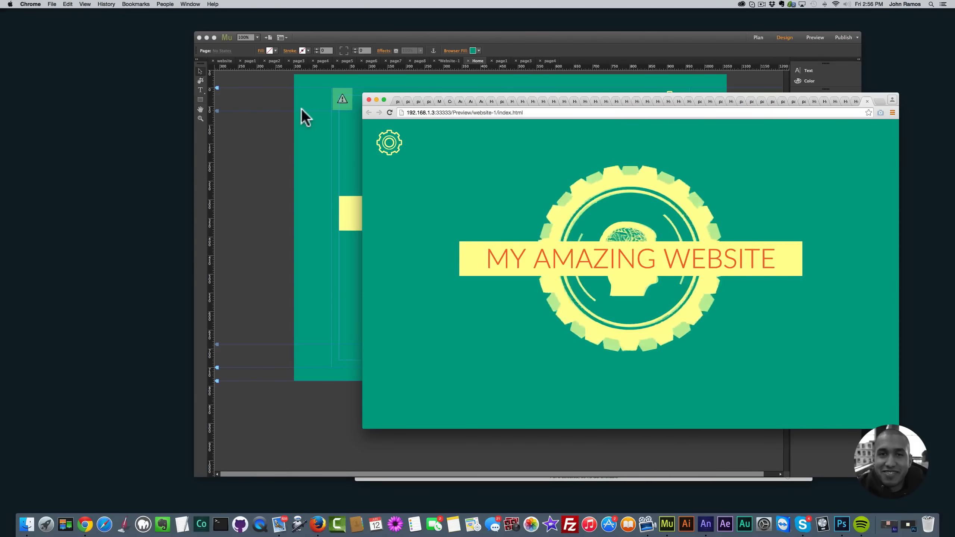
Toggle the slide open and shut with the gear button in the website-1 preview, then close the preview window
{"action": "left_click", "coordinate": [392, 148]}
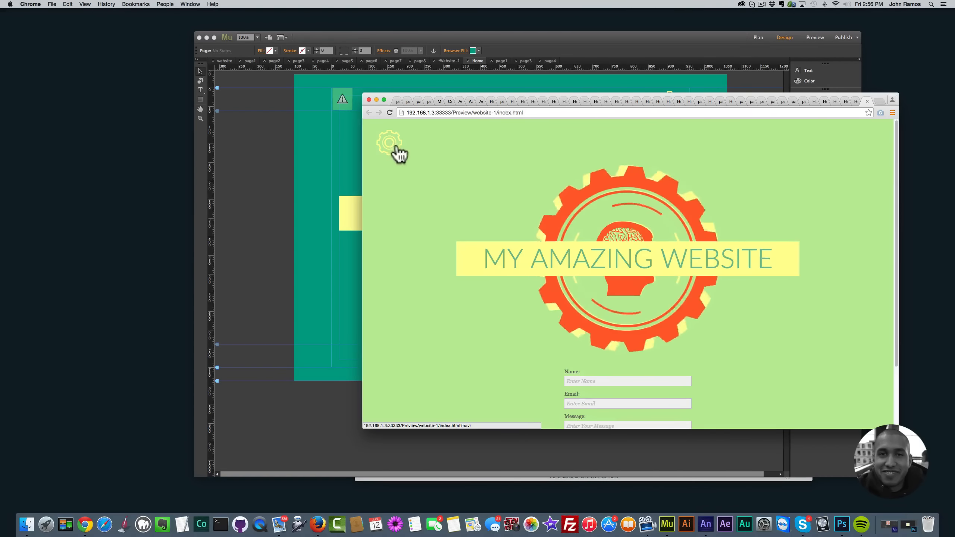
{"action": "left_click", "coordinate": [391, 155]}
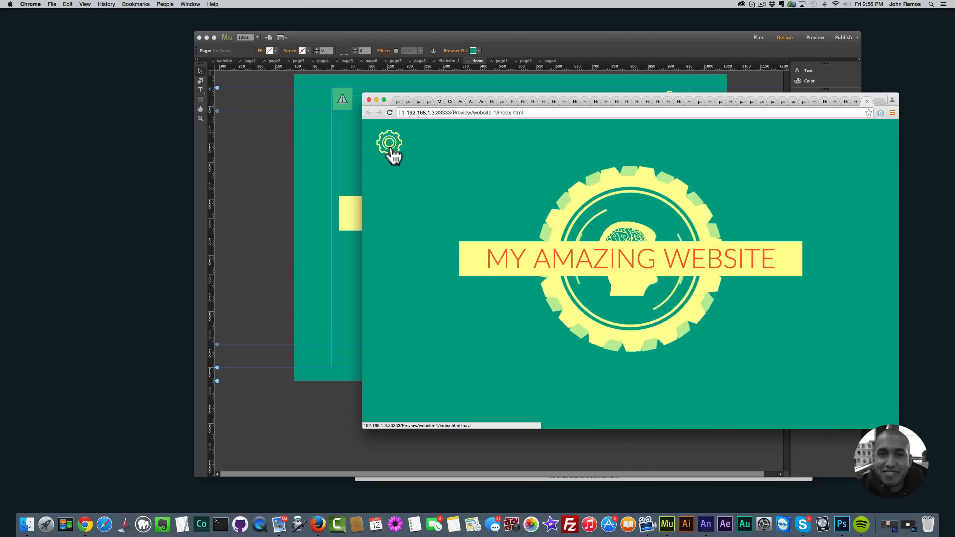
{"action": "left_click", "coordinate": [369, 100]}
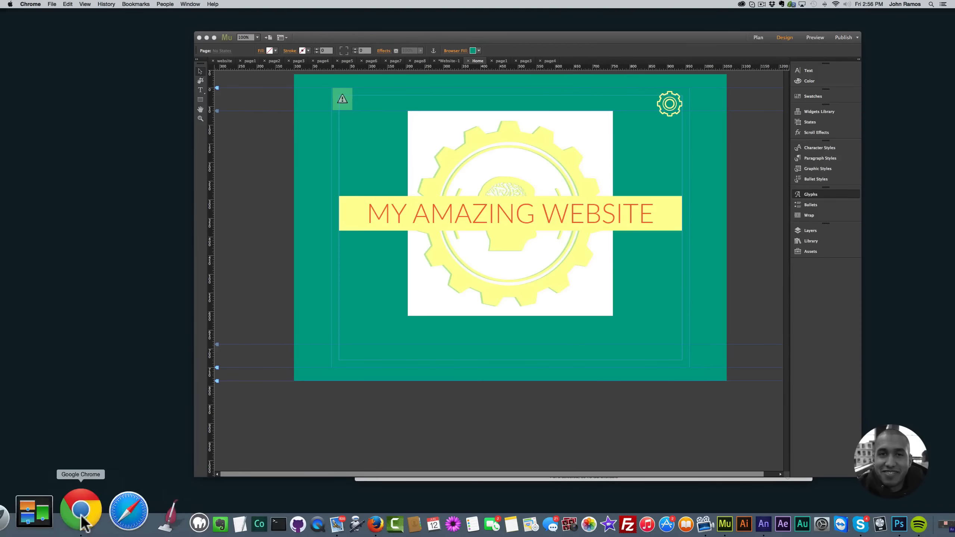
Open museforyoushop.com in a new Google Chrome window
{"action": "left_click", "coordinate": [88, 524]}
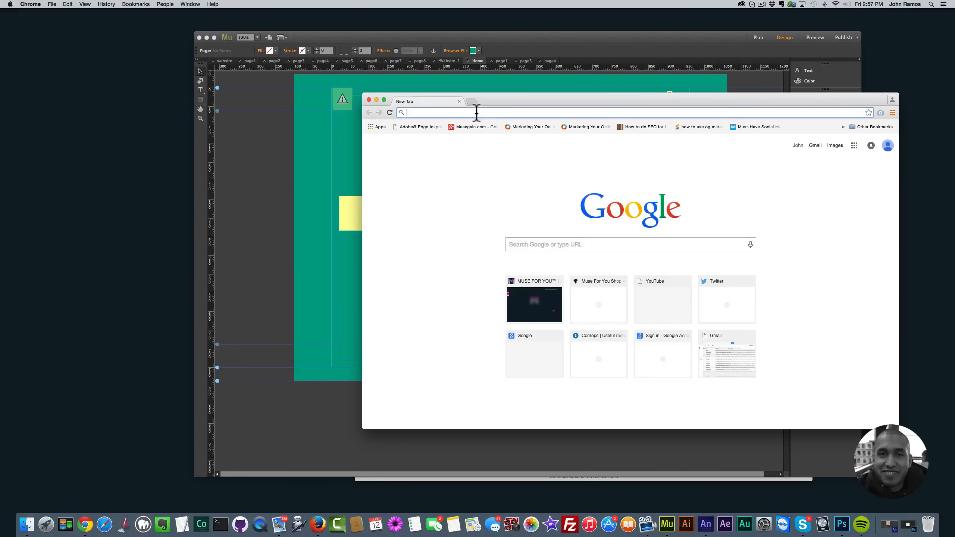
{"action": "type", "text": "musefor"}
{"action": "key", "text": "Return"}
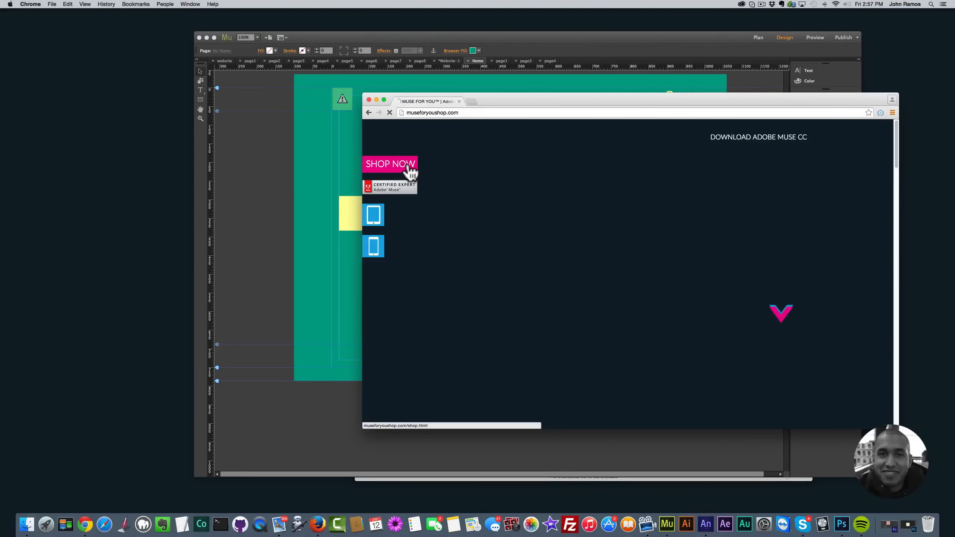
Open the site's Shop page and look through the animations and icon packs on offer
{"action": "left_click", "coordinate": [411, 172]}
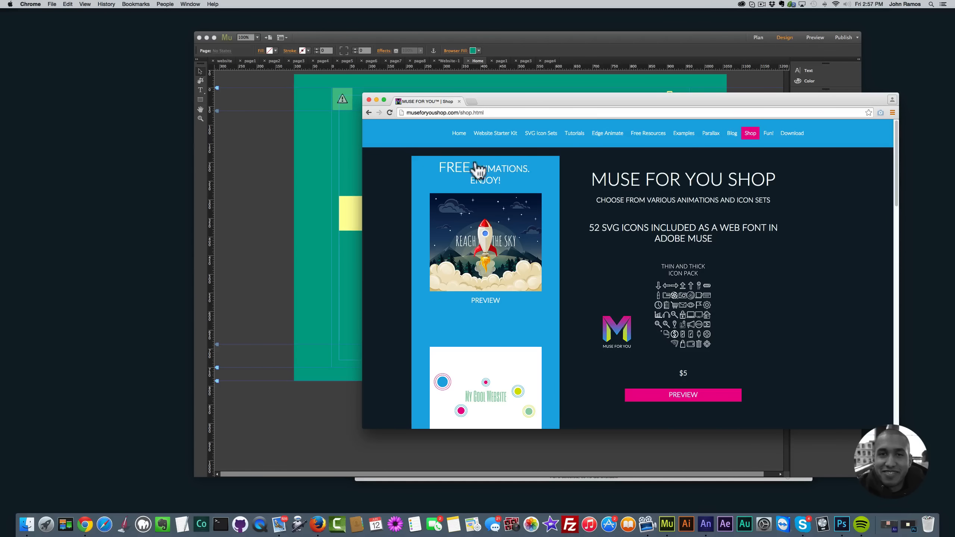
{"action": "scroll", "coordinate": [666, 258], "scroll_direction": "down", "scroll_amount": 10}
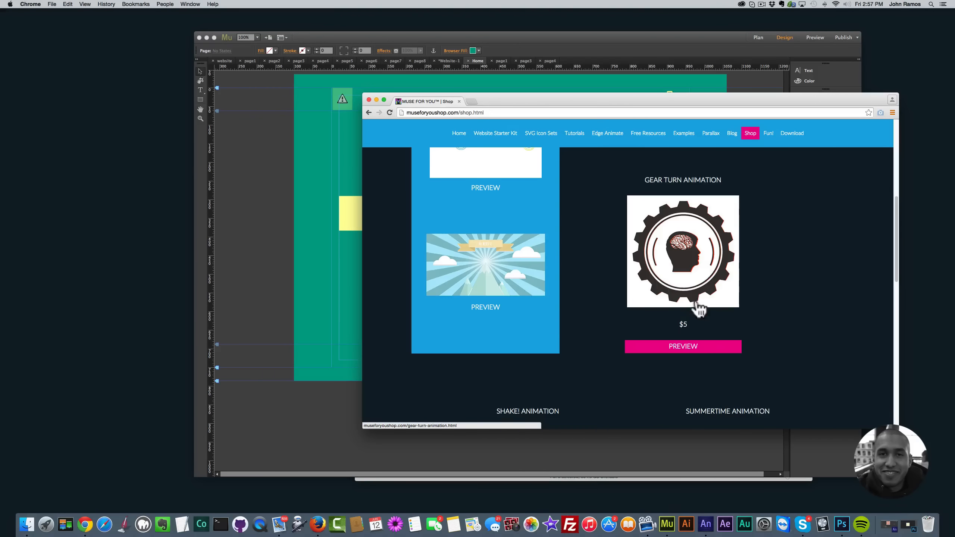
{"action": "scroll", "coordinate": [684, 316], "scroll_direction": "down", "scroll_amount": 5}
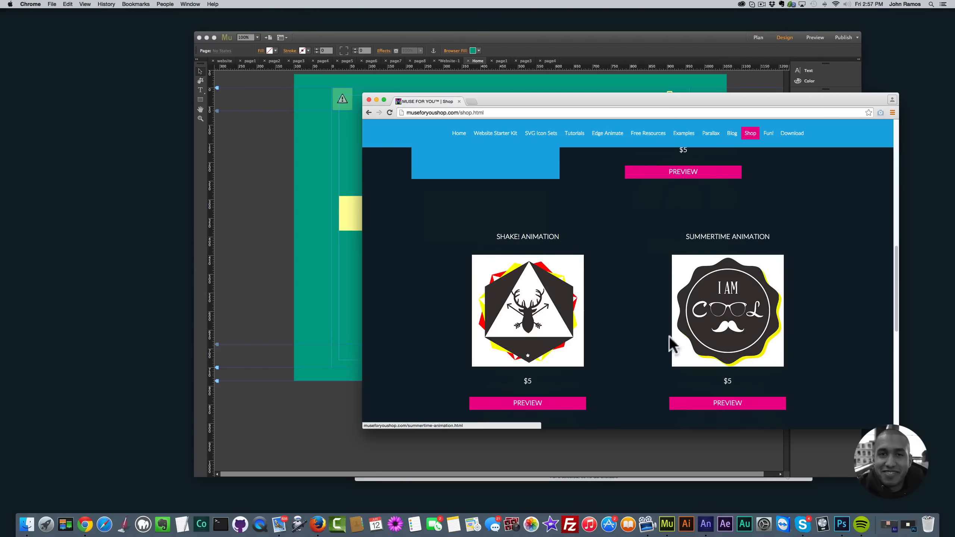
{"action": "scroll", "coordinate": [682, 331], "scroll_direction": "down", "scroll_amount": 7}
{"action": "scroll", "coordinate": [598, 320], "scroll_direction": "up", "scroll_amount": 12}
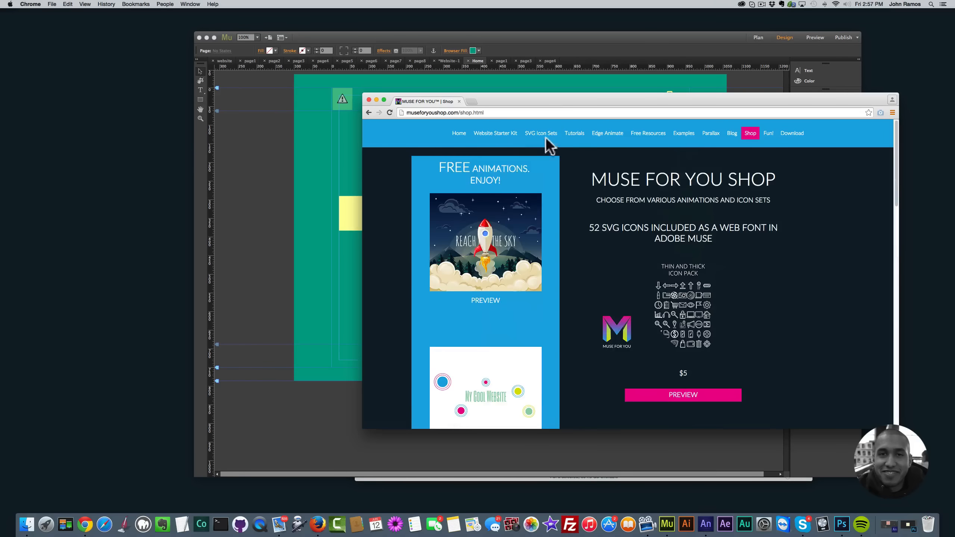
{"action": "scroll", "coordinate": [734, 345], "scroll_direction": "down", "scroll_amount": 1}
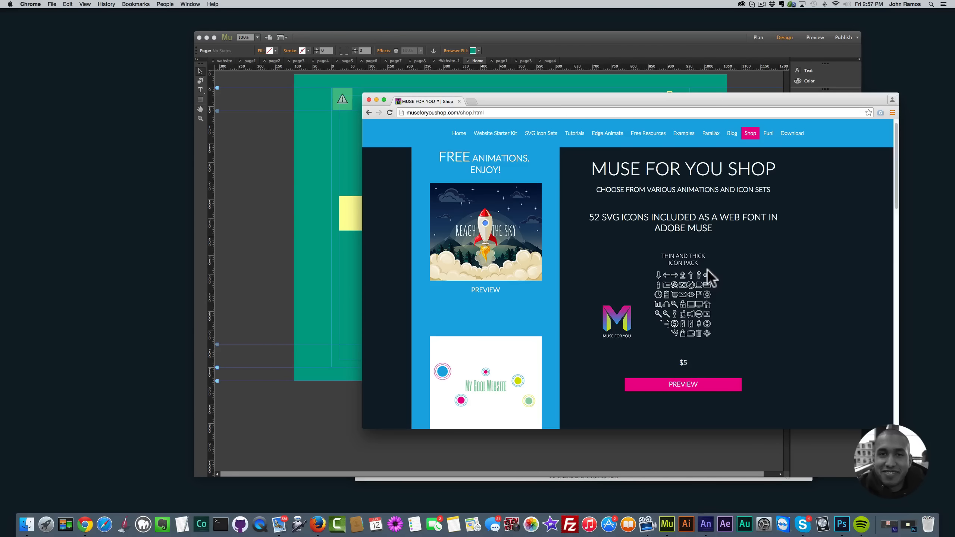
Open the SVG Icon Sets page and examine the web font icon pack offered there
{"action": "left_click", "coordinate": [548, 139]}
{"action": "scroll", "coordinate": [624, 263], "scroll_direction": "down", "scroll_amount": 3}
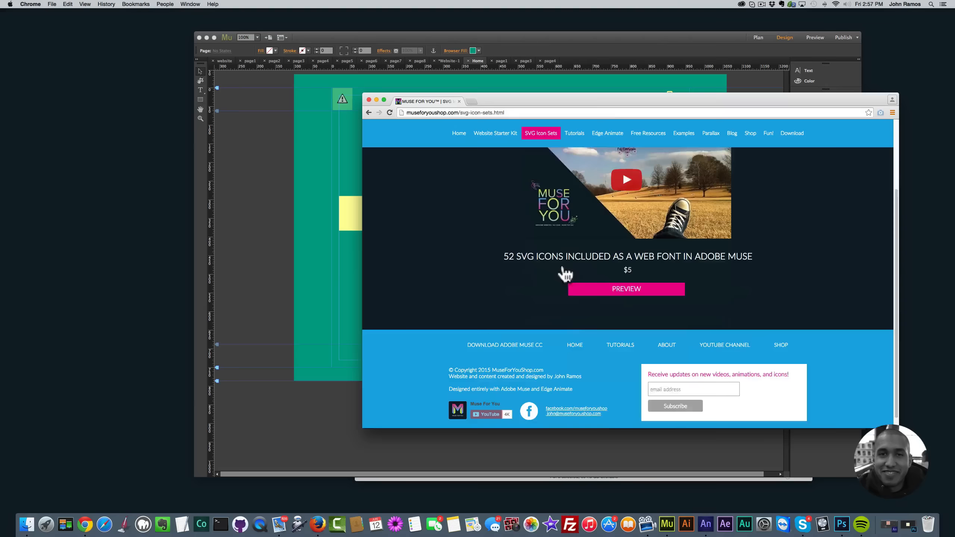
{"action": "scroll", "coordinate": [567, 273], "scroll_direction": "up", "scroll_amount": 3}
{"action": "scroll", "coordinate": [639, 286], "scroll_direction": "down", "scroll_amount": 3}
{"action": "scroll", "coordinate": [666, 292], "scroll_direction": "up", "scroll_amount": 3}
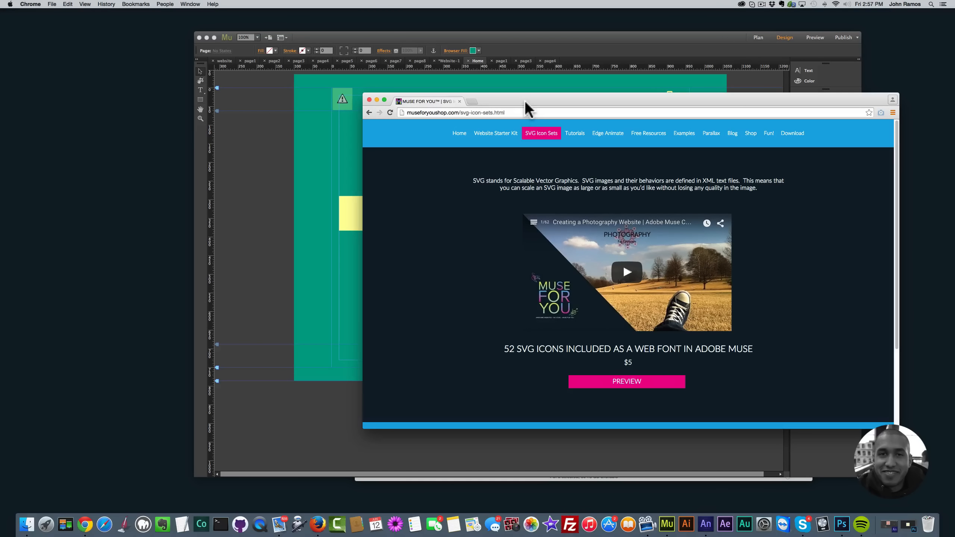
Minimize the browser window, switch back to Adobe Muse and reposition its window on the desktop
{"action": "left_click", "coordinate": [377, 99]}
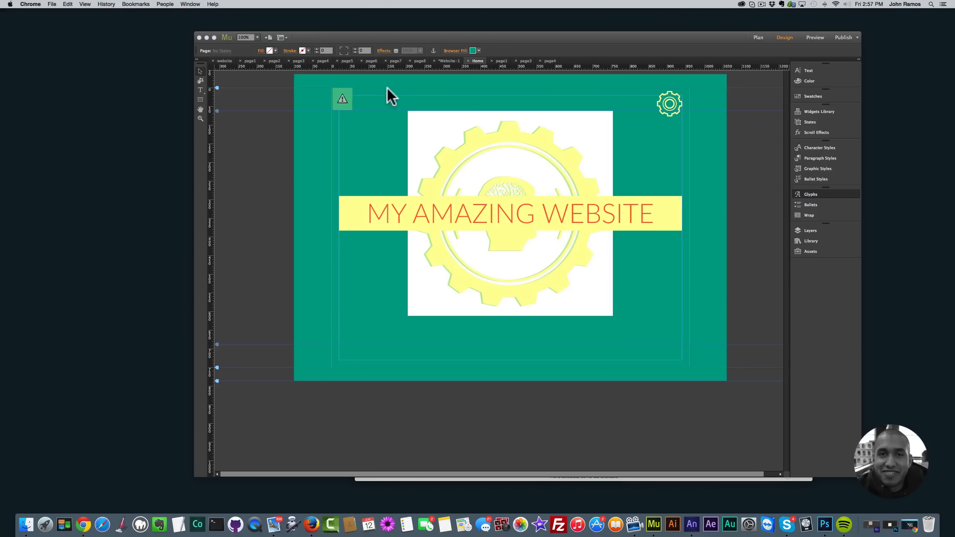
{"action": "left_click", "coordinate": [485, 38]}
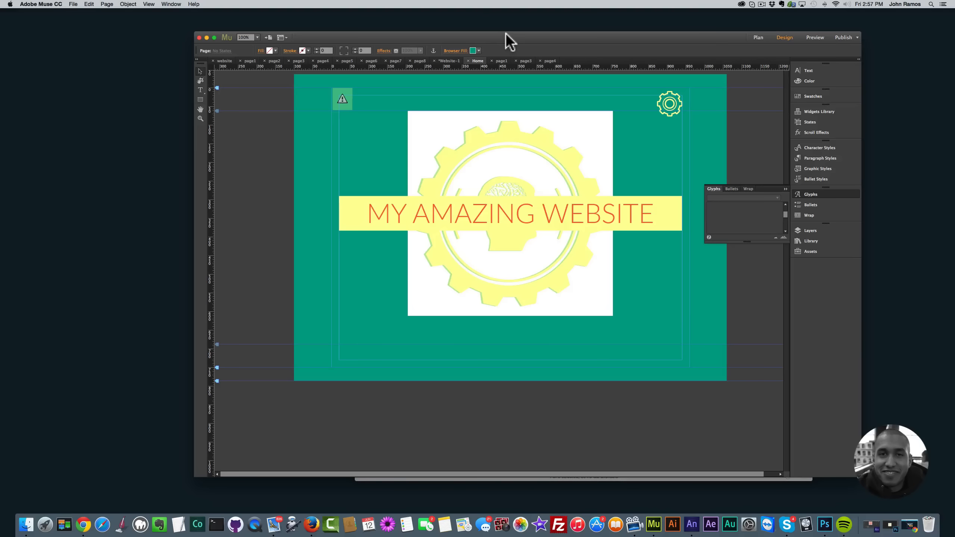
{"action": "left_click_drag", "start_coordinate": [513, 36], "coordinate": [496, 39]}
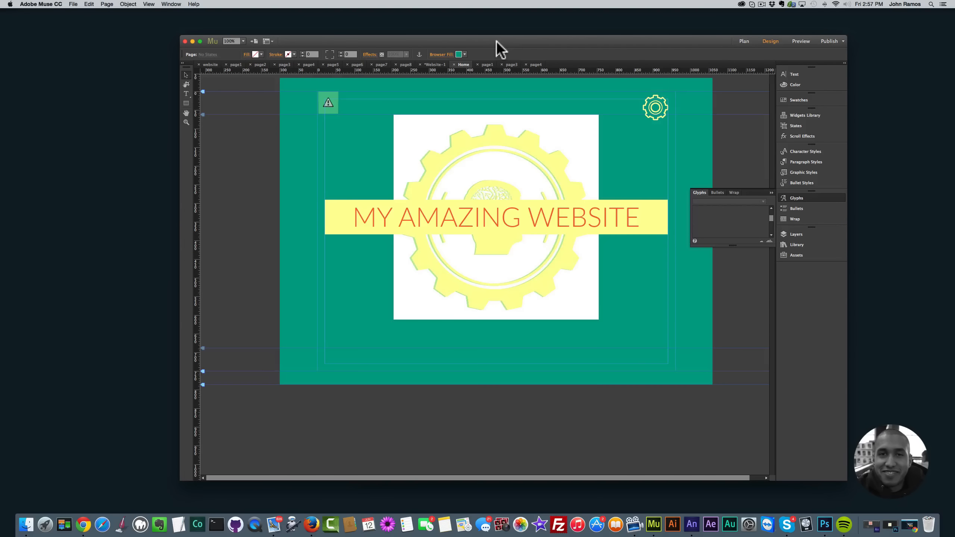